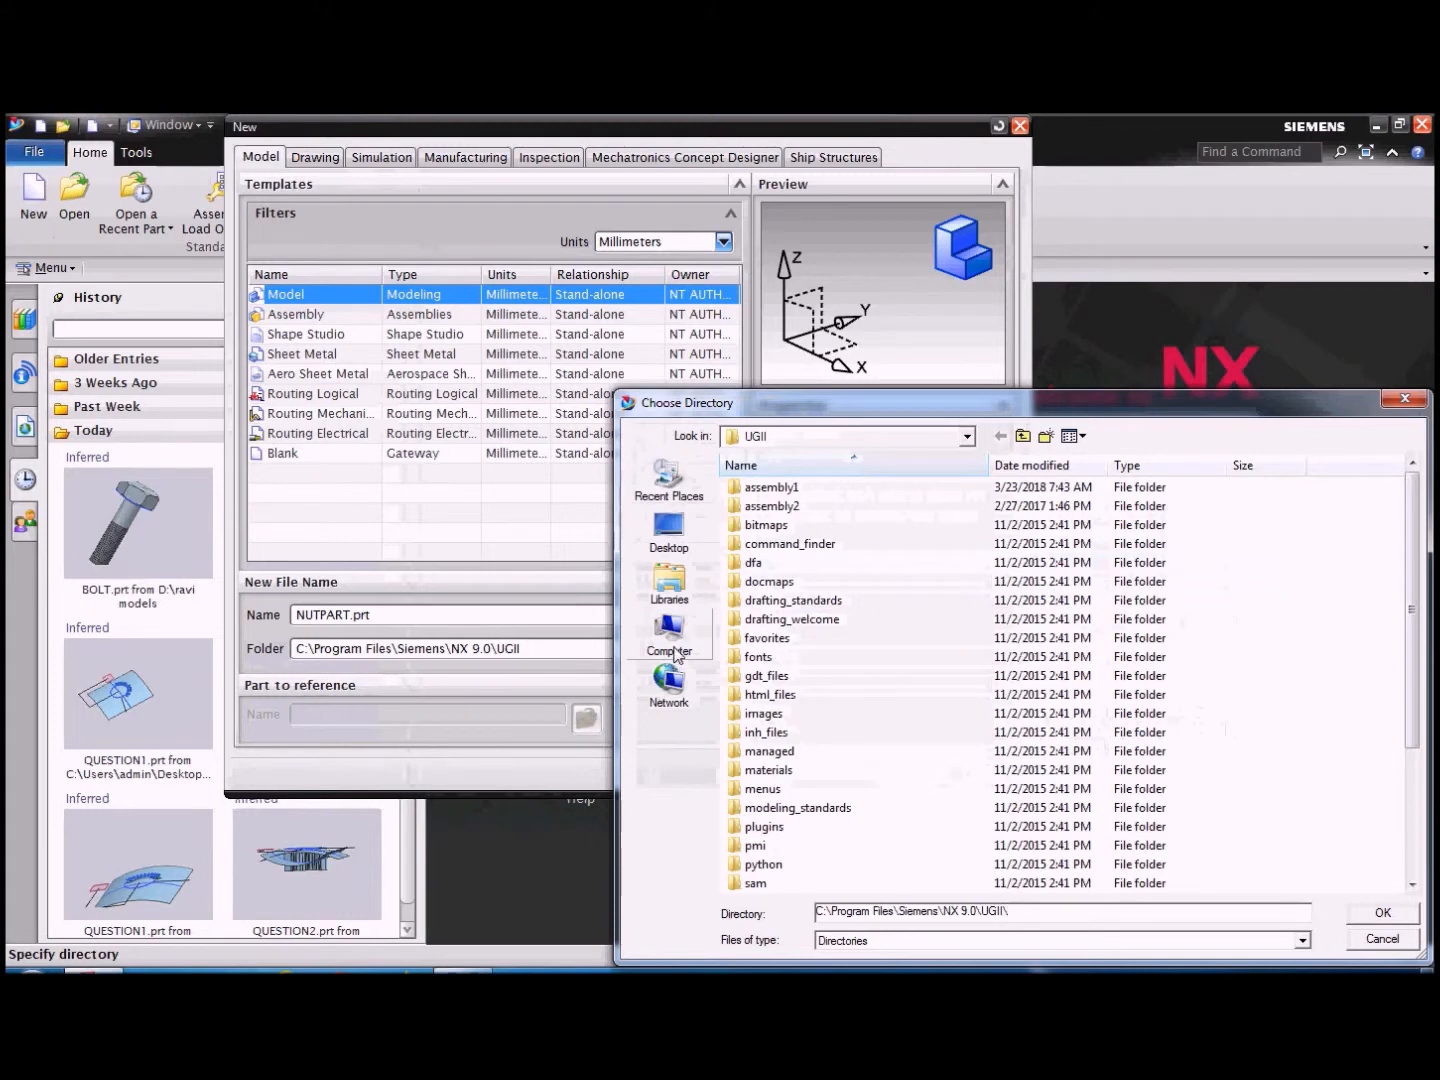
Set the new part's folder to tutorial projects on drive D: and create the millimetre model NUTPART.prt.
left_click(671, 632)
double_click(1062, 515)
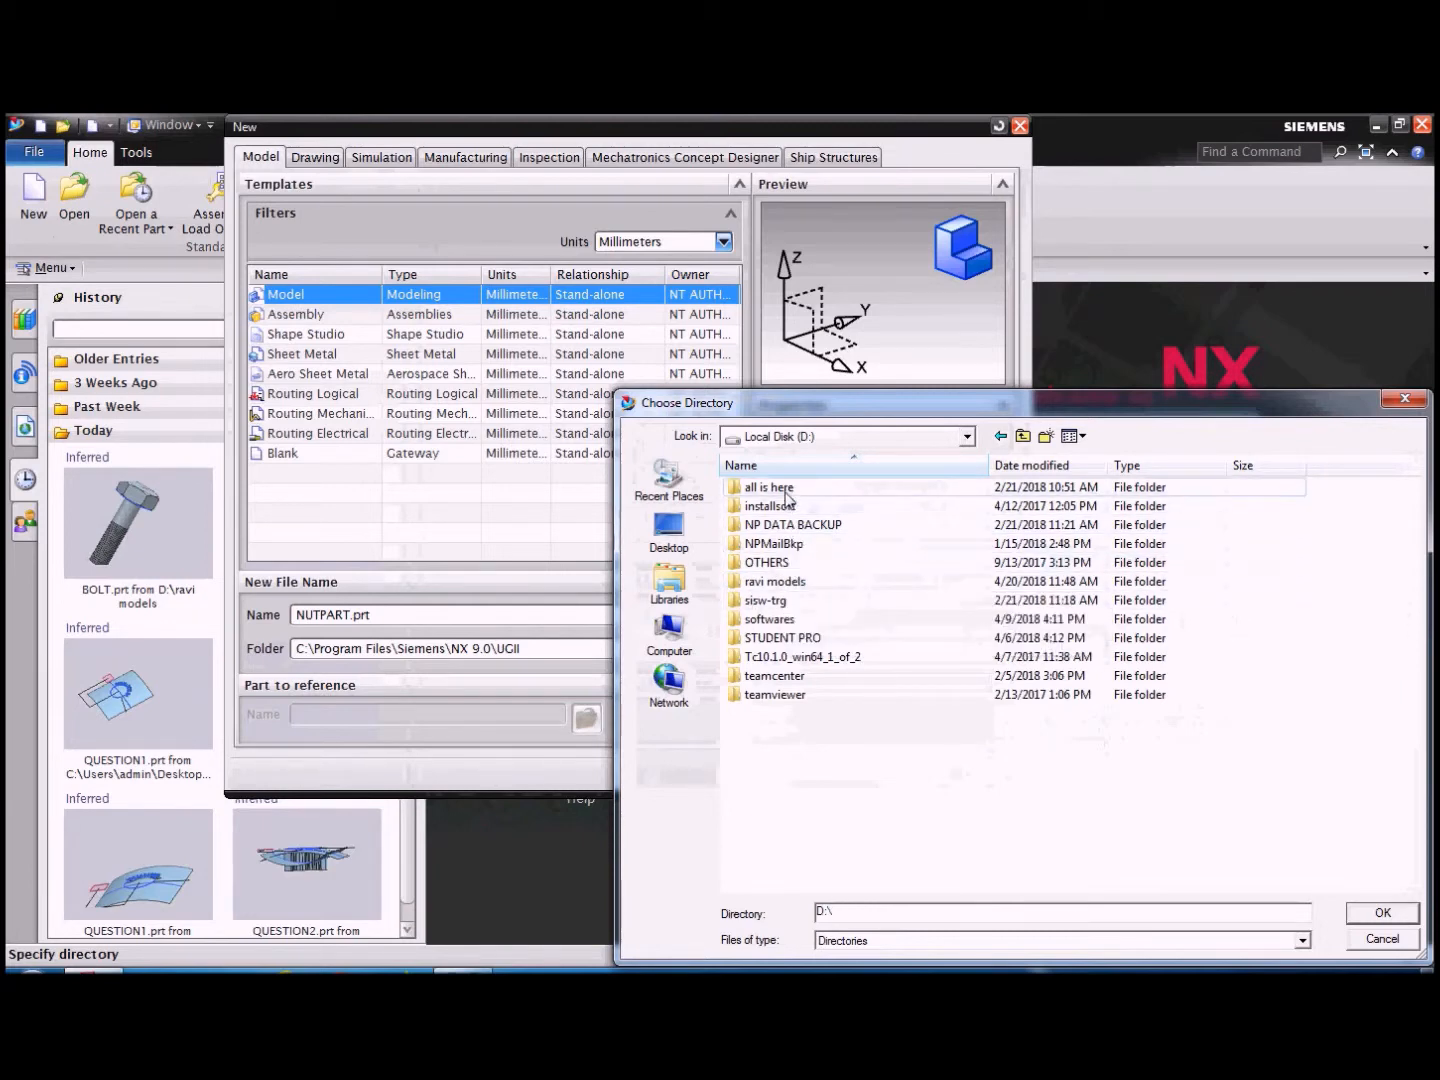
double_click(784, 583)
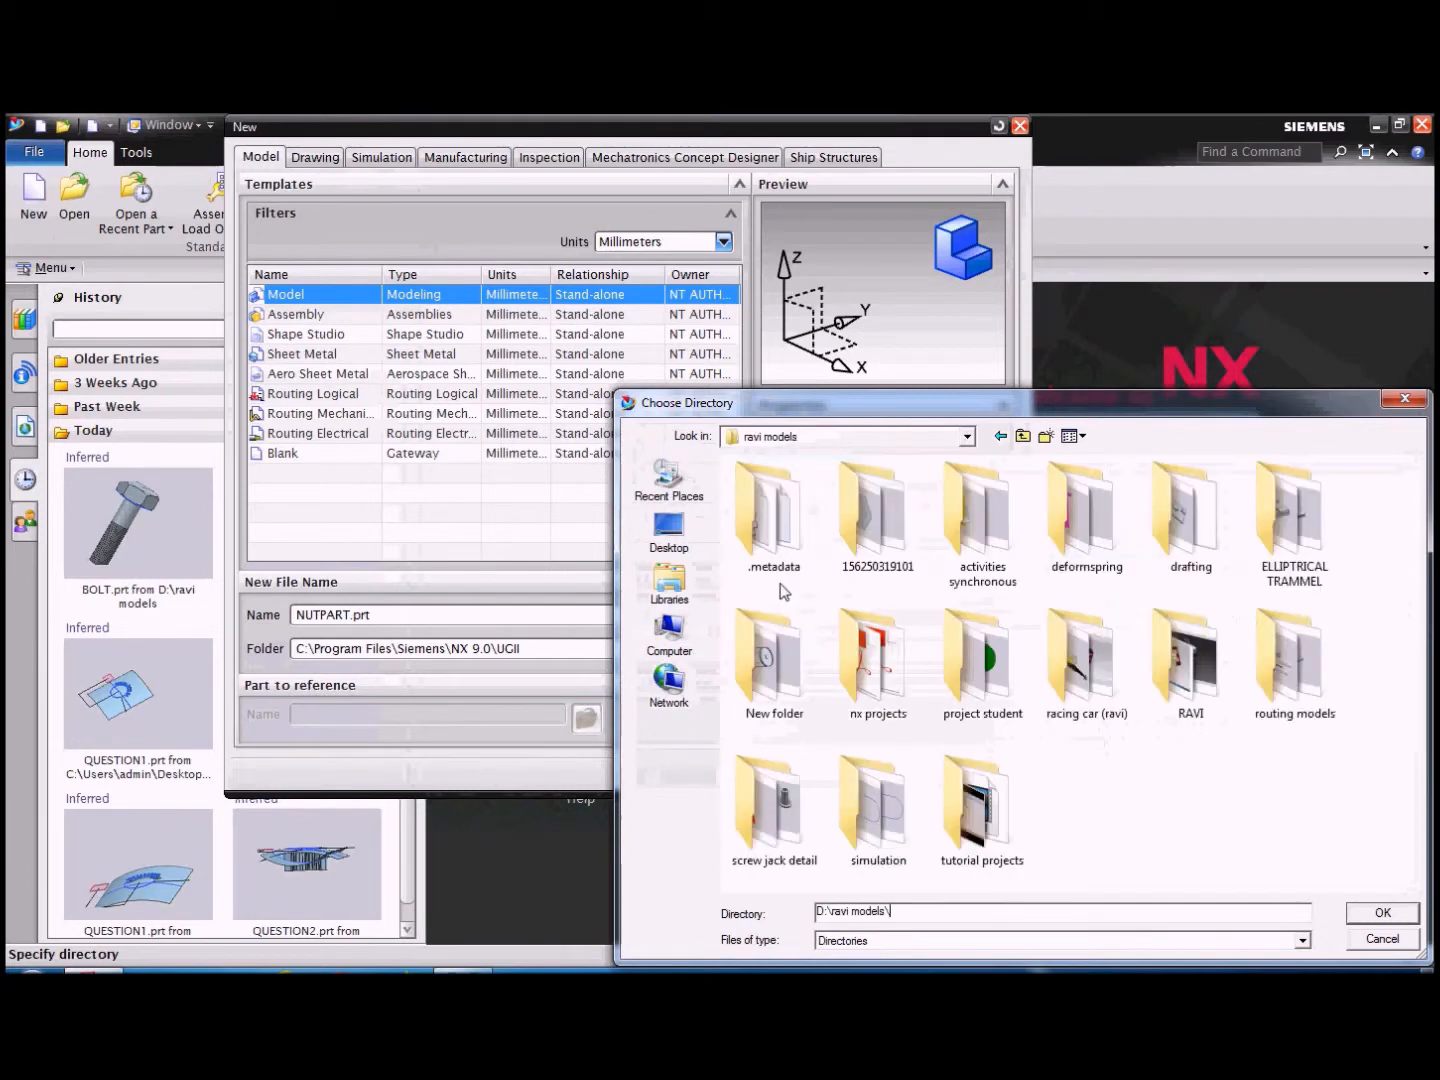
double_click(982, 810)
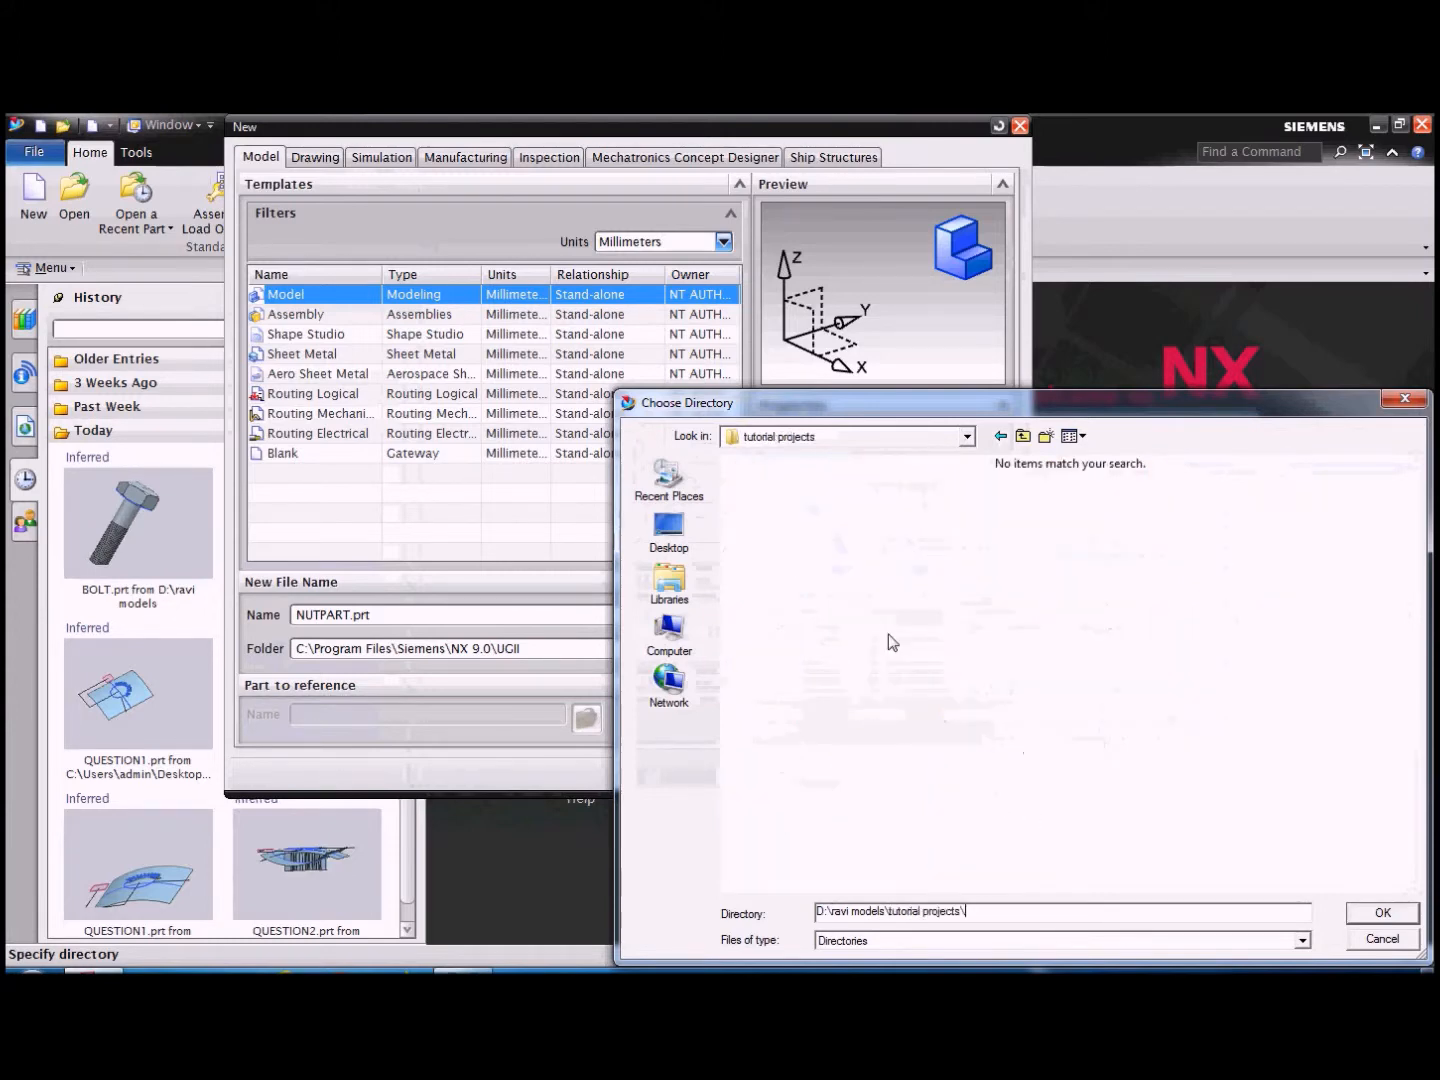
left_click(1380, 913)
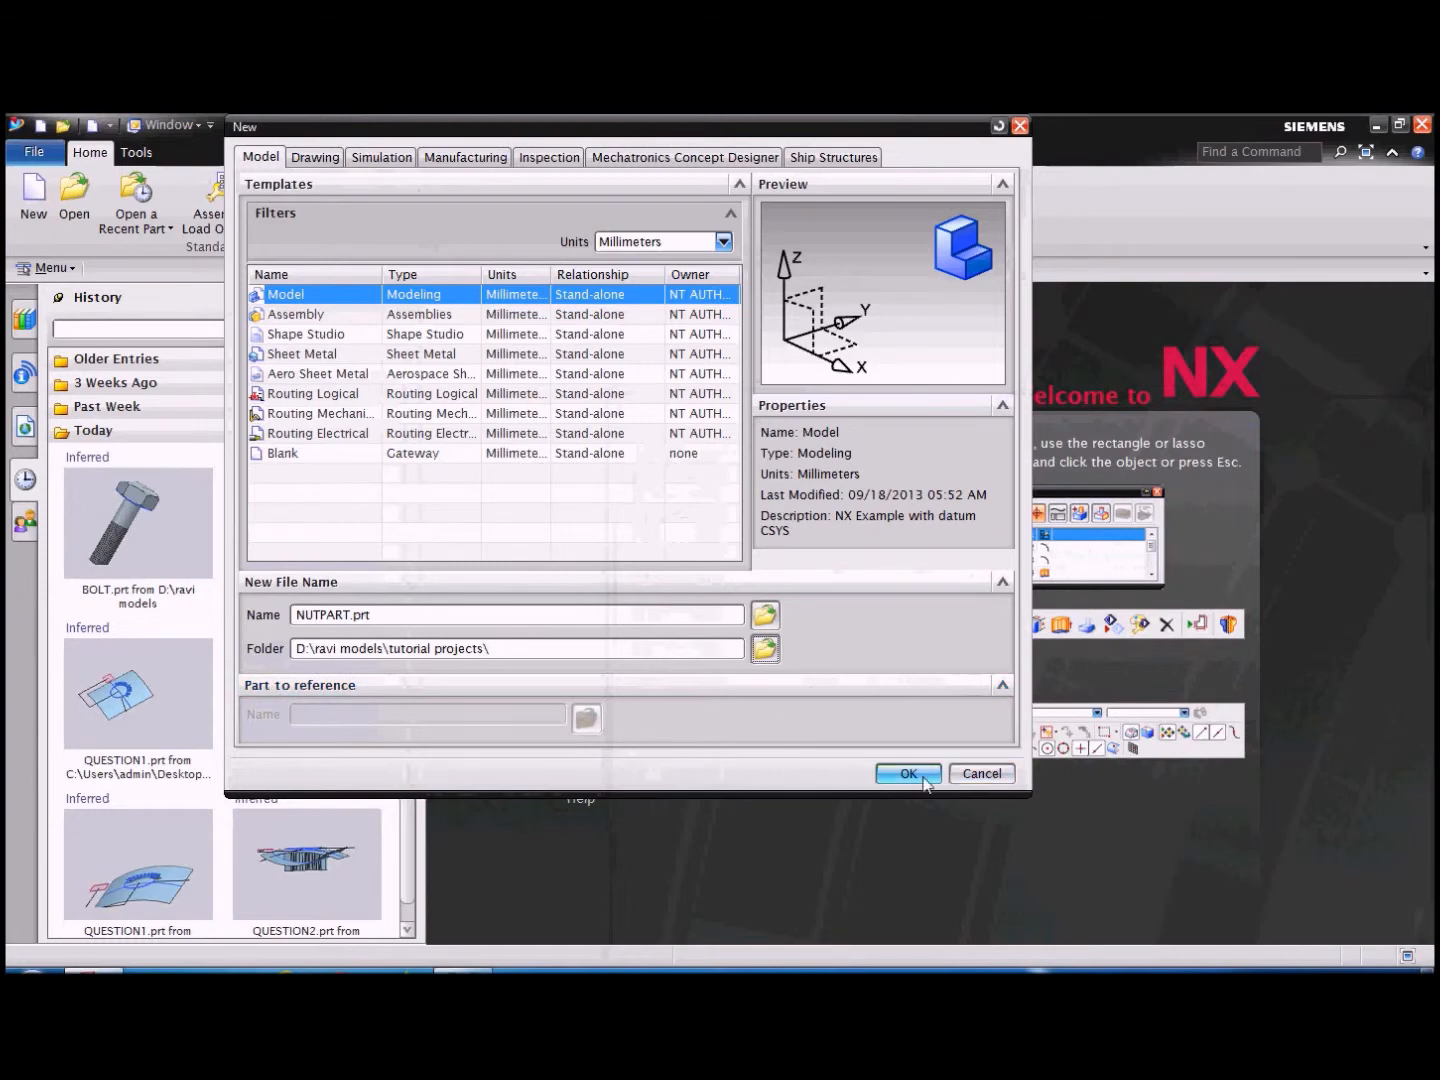
left_click(907, 772)
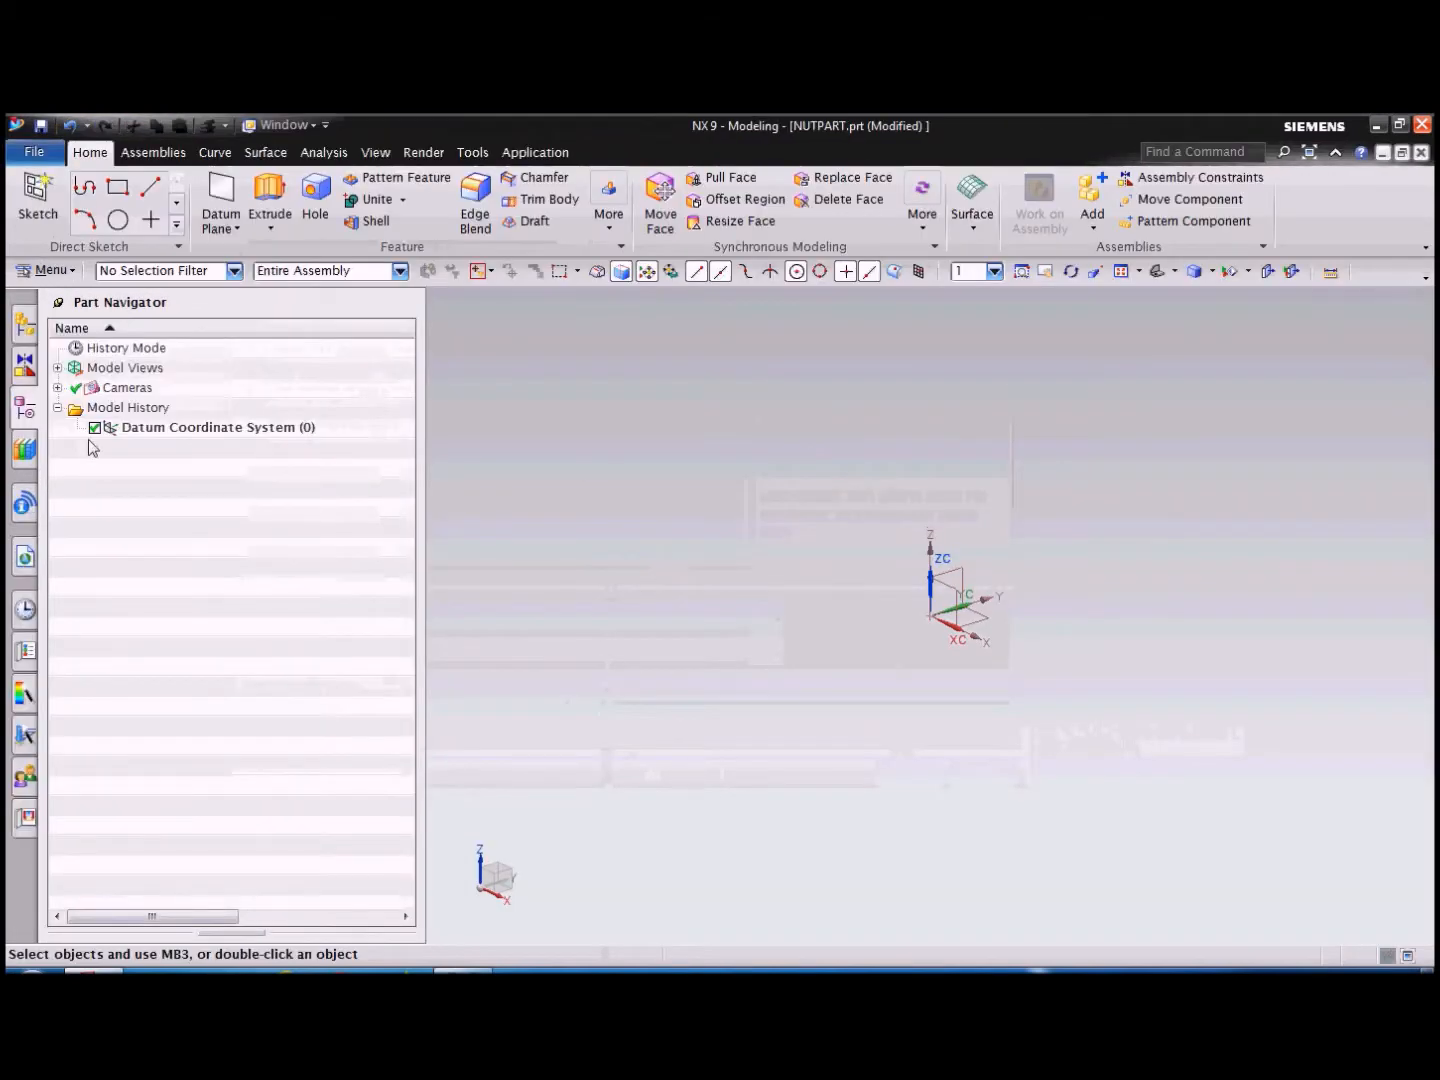
Create a sketch on the YZ plane of the datum coordinate system and open it in the sketch task environment.
left_click(39, 192)
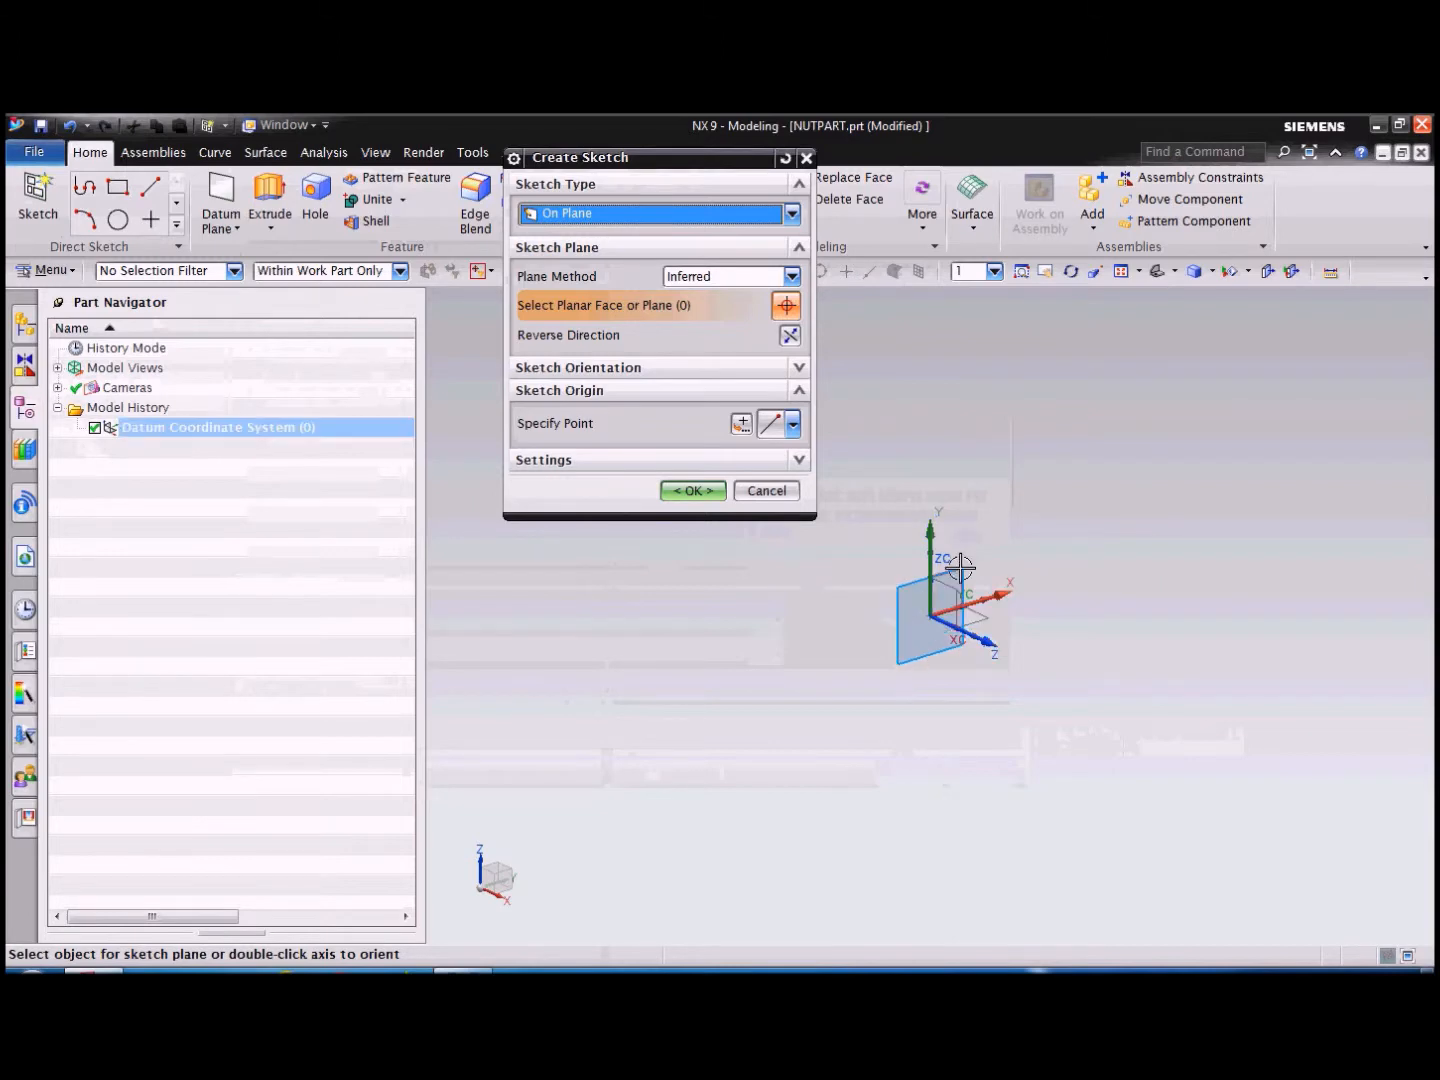
left_click(913, 596)
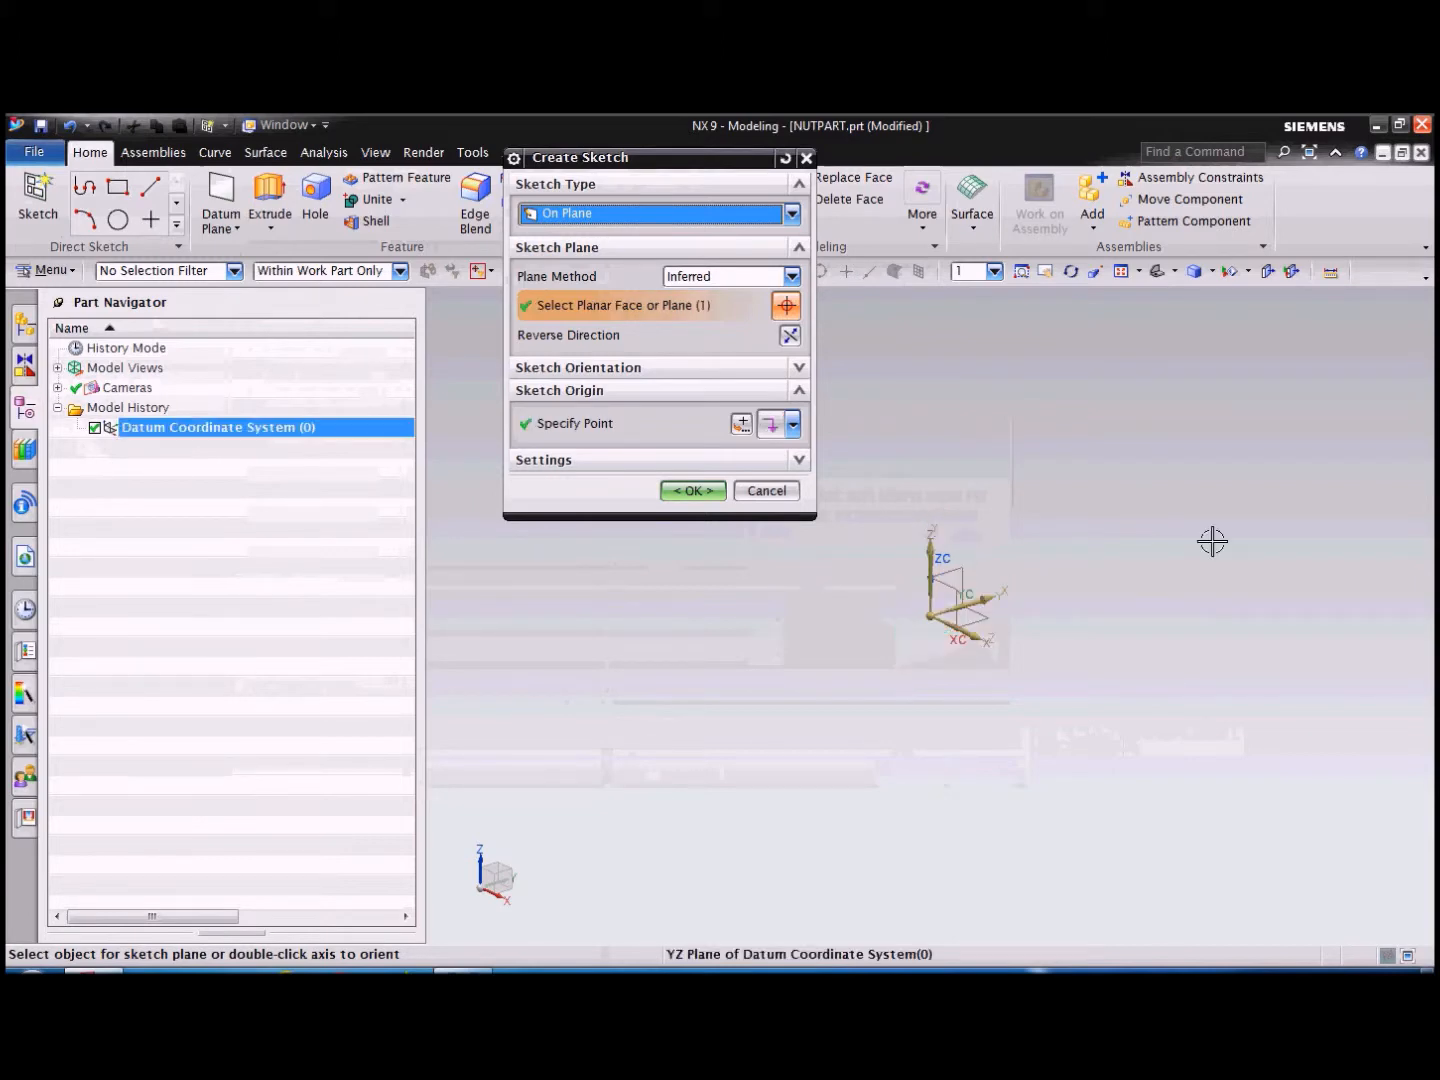
left_click(693, 490)
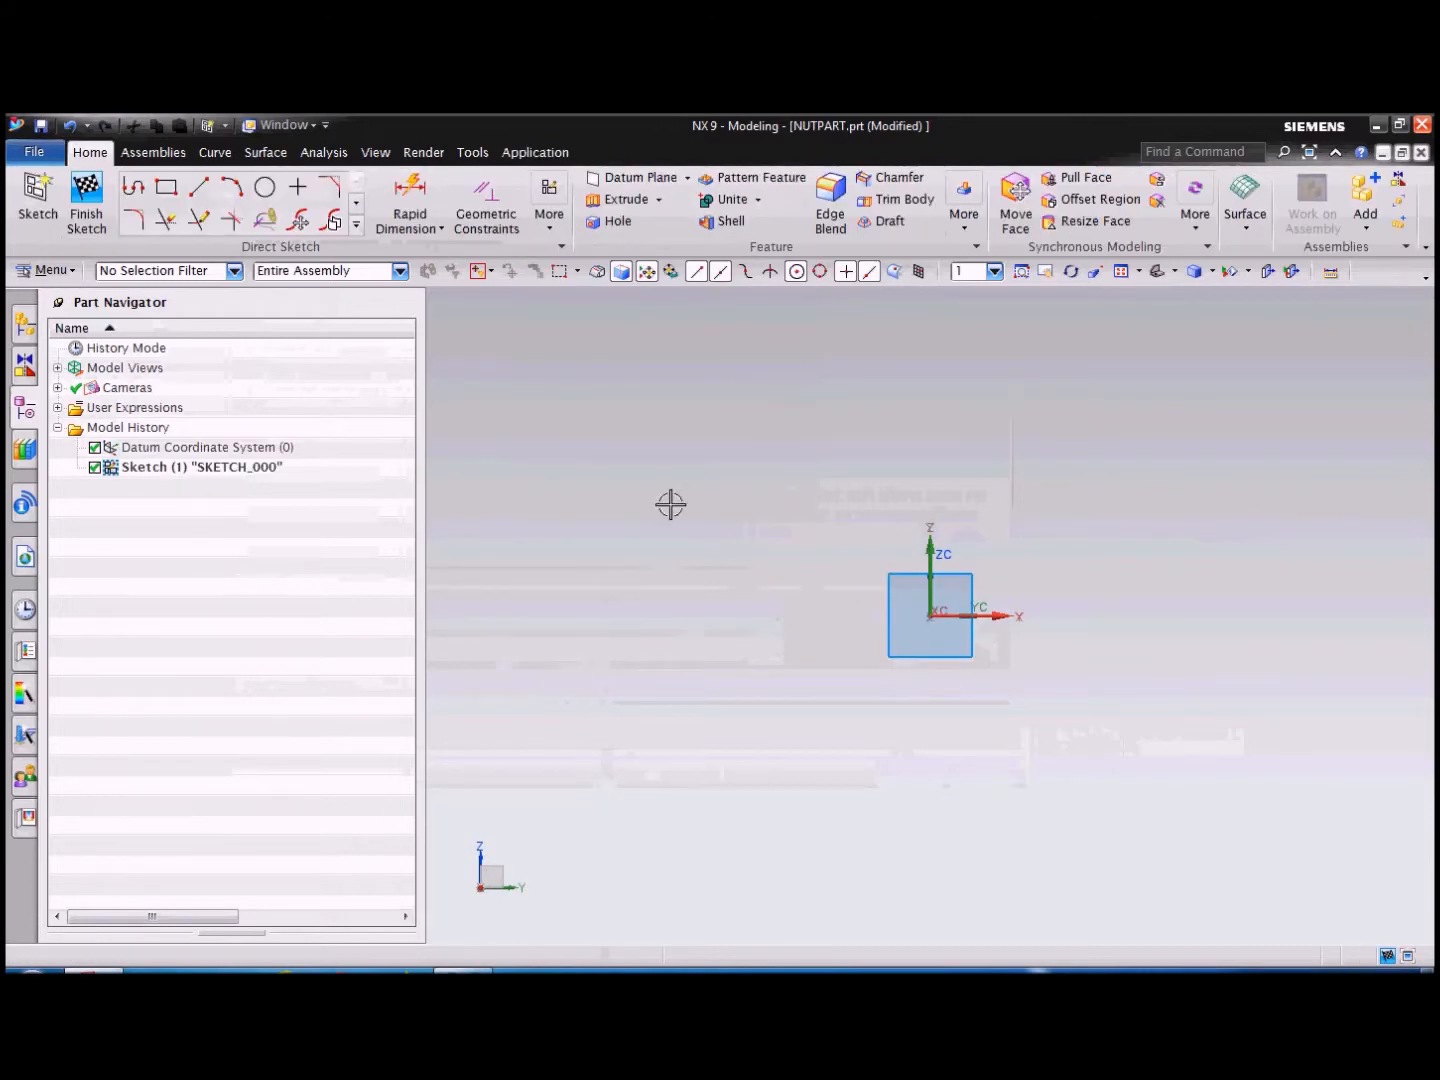
left_click(550, 228)
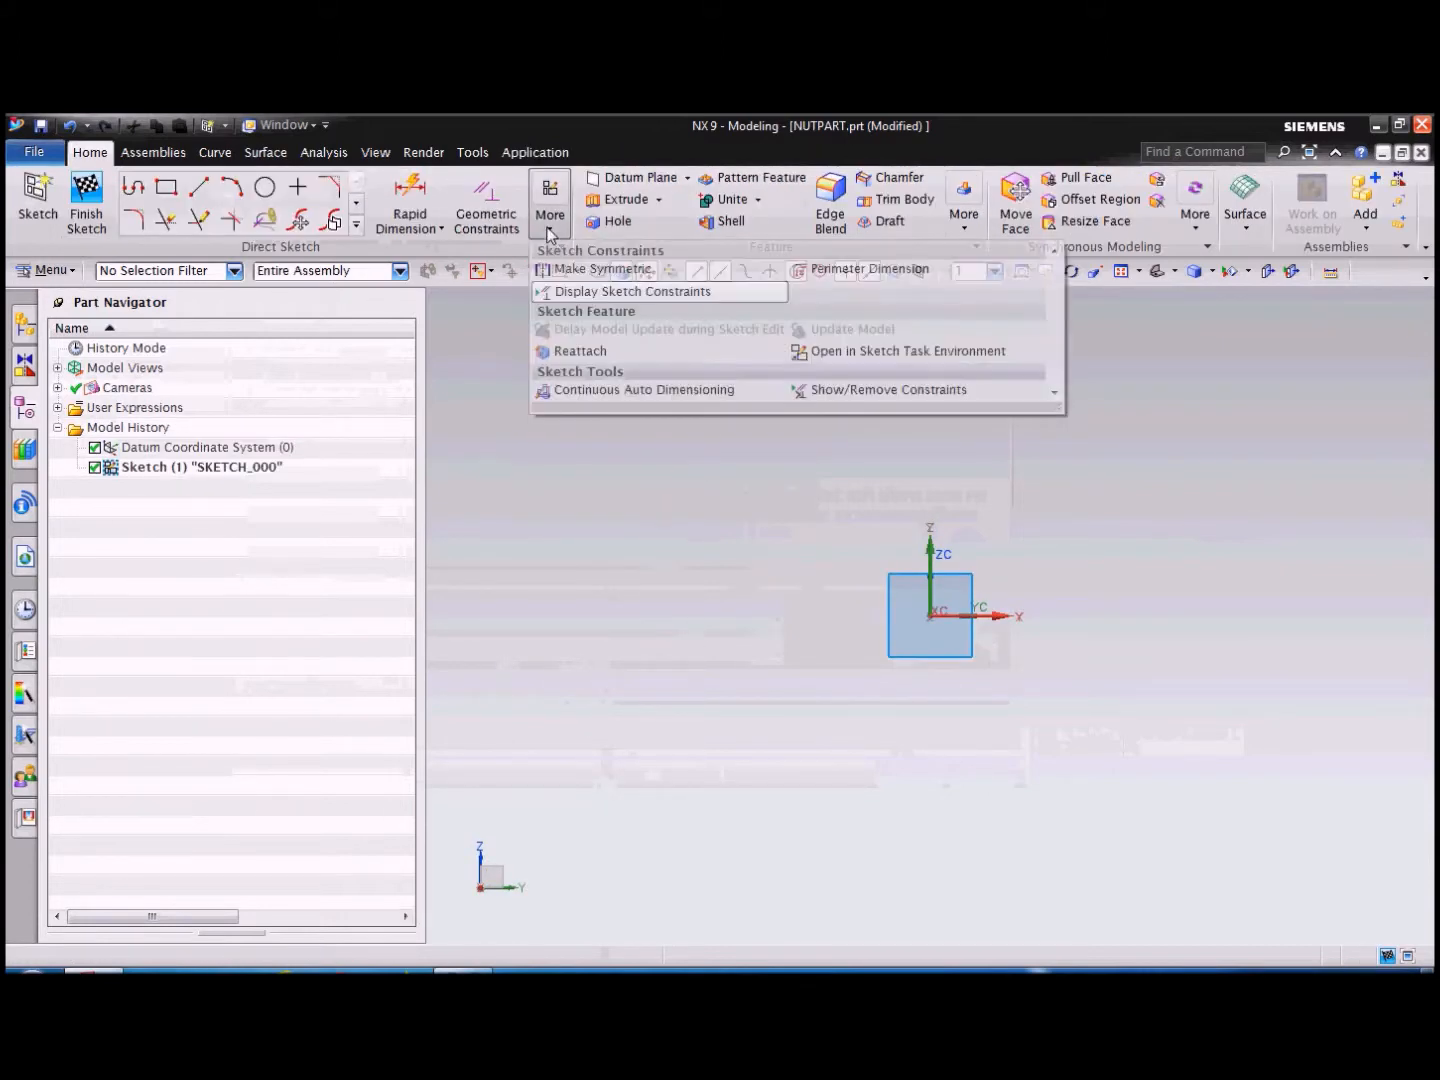
left_click(862, 350)
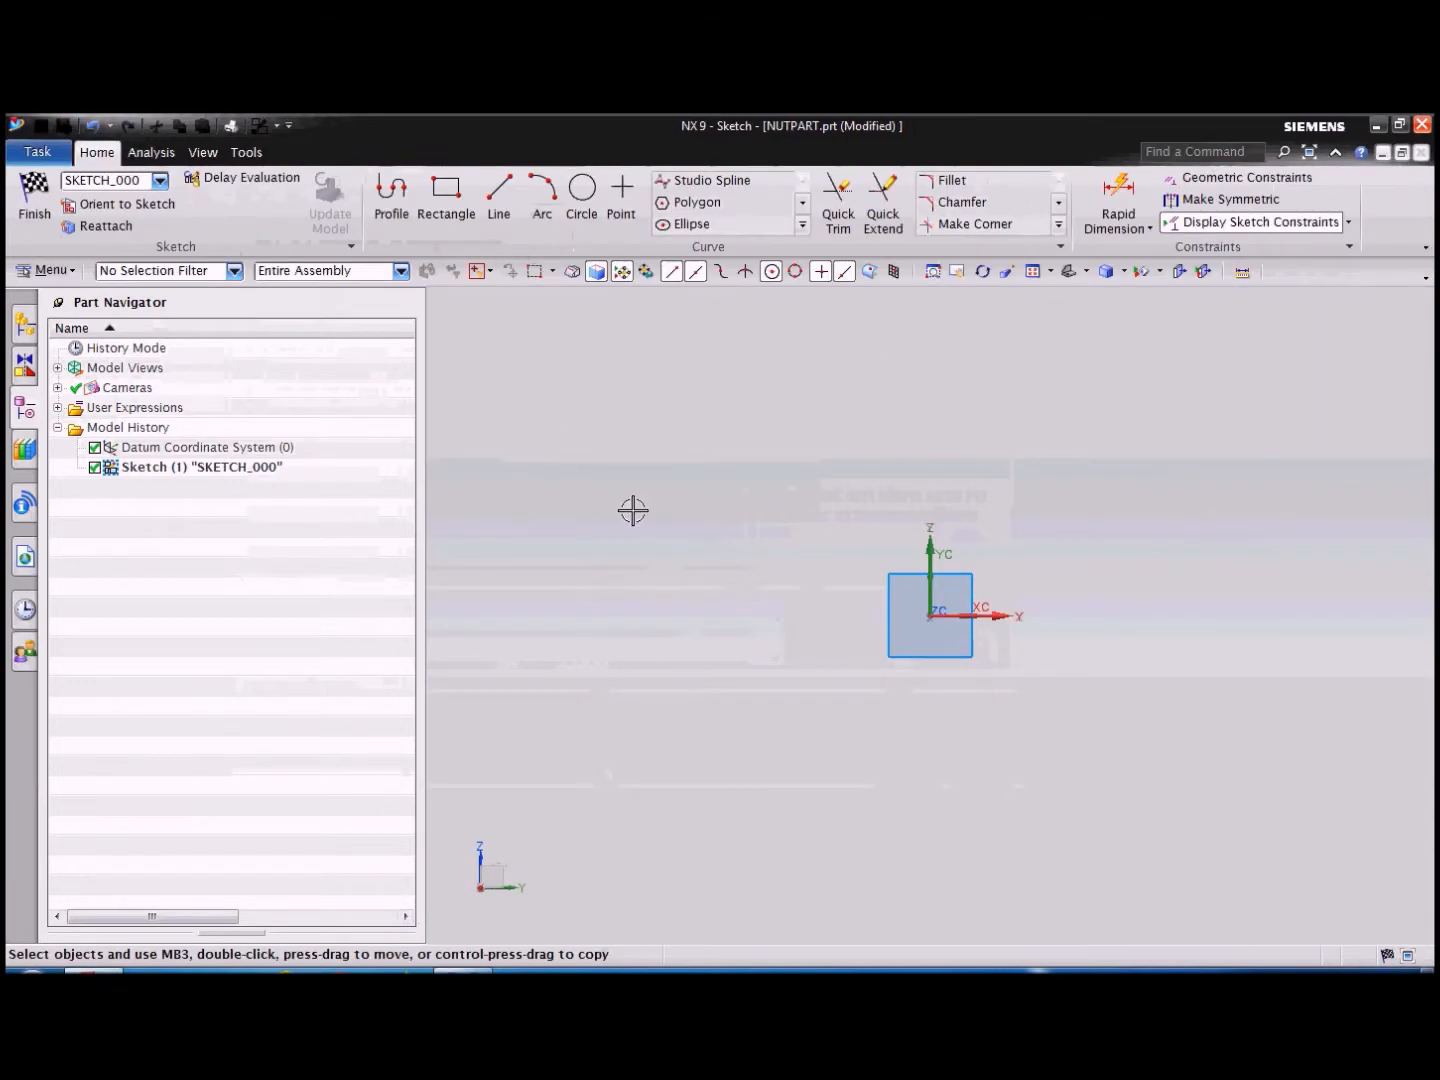
Sketch a closed sideways T profile on the positive X side, about 210 mm tall, with a body about 45 mm wide and a flange about 125 mm long.
left_click(392, 198)
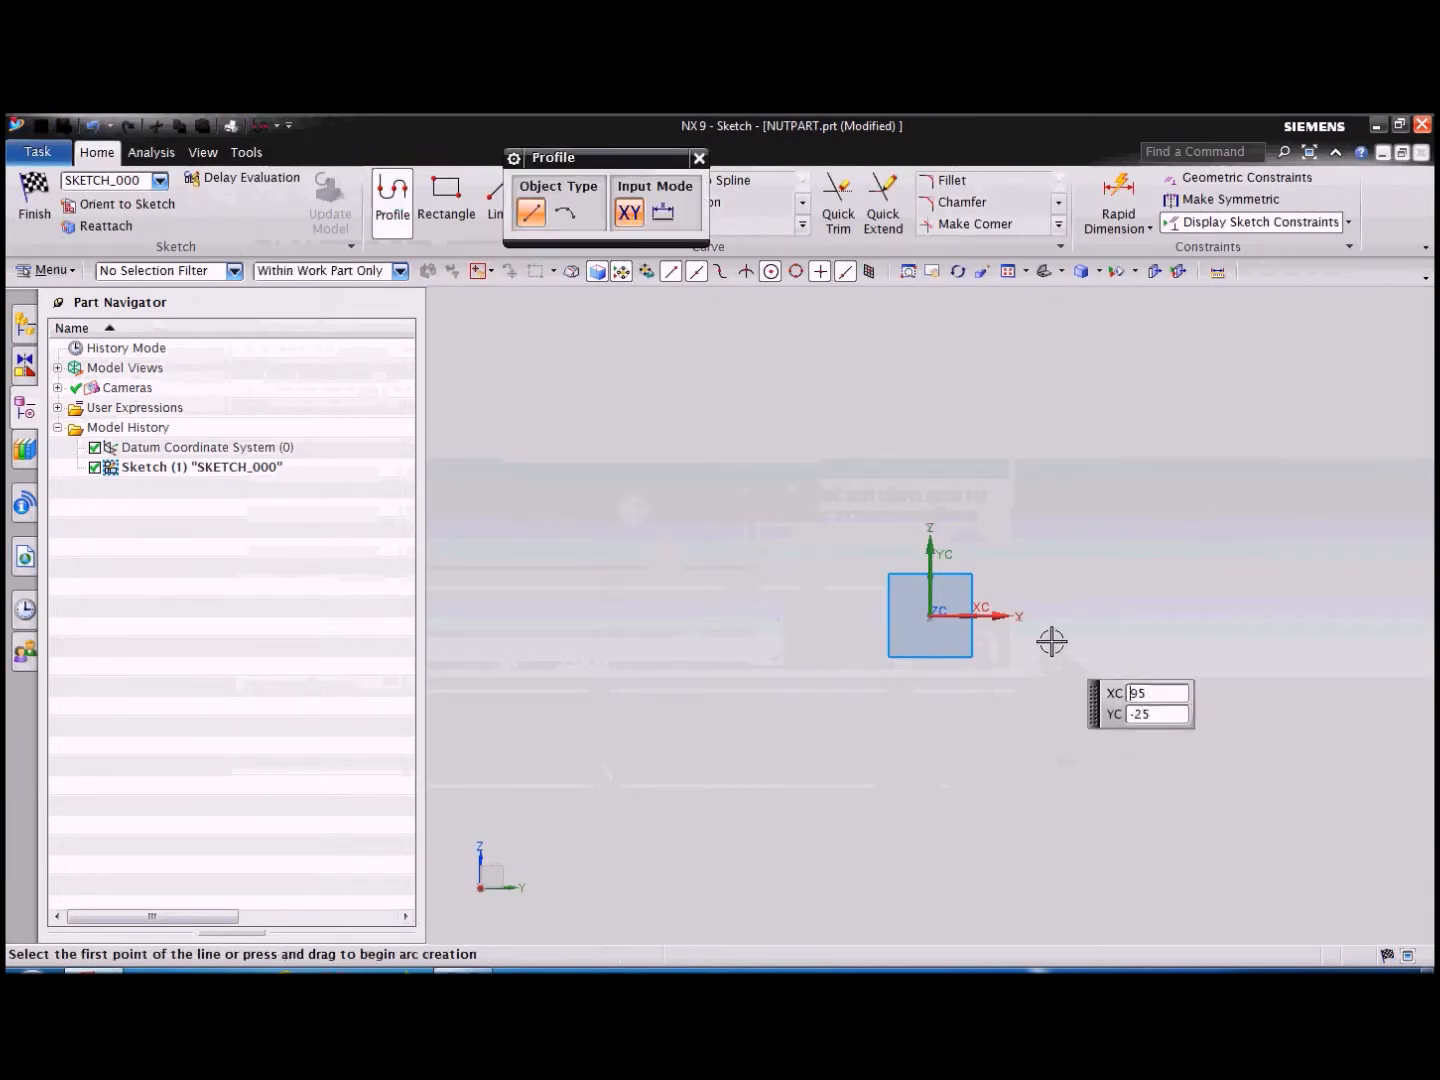
left_click(1036, 609)
left_click(1096, 608)
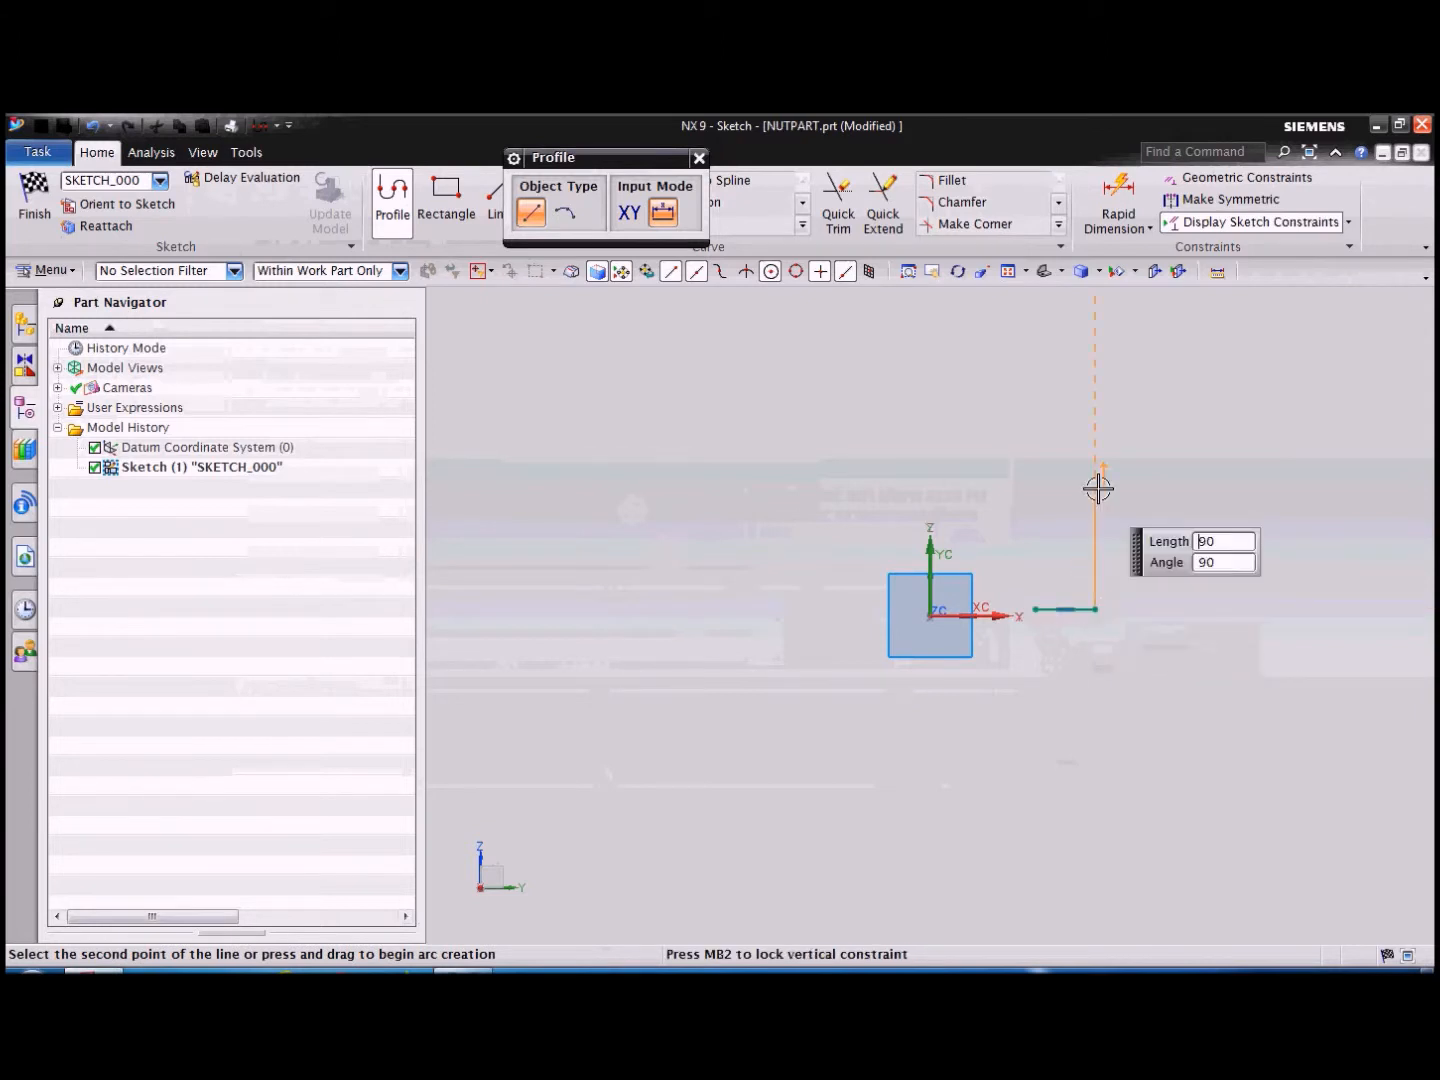
left_click(1096, 457)
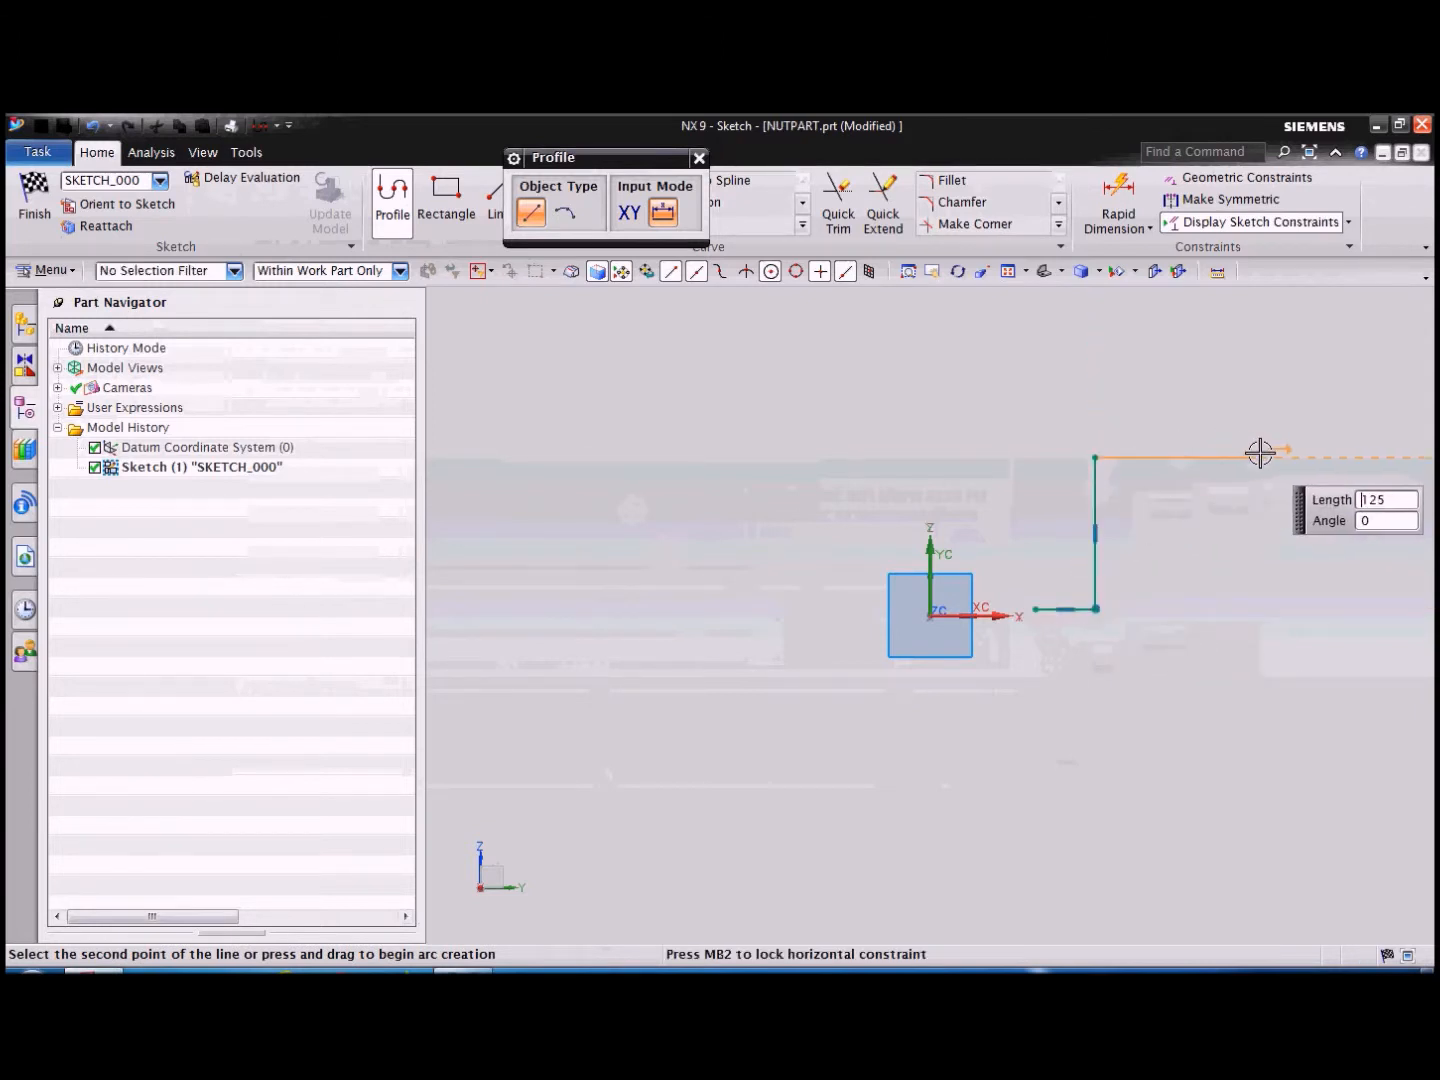
left_click(1260, 457)
left_click(1264, 417)
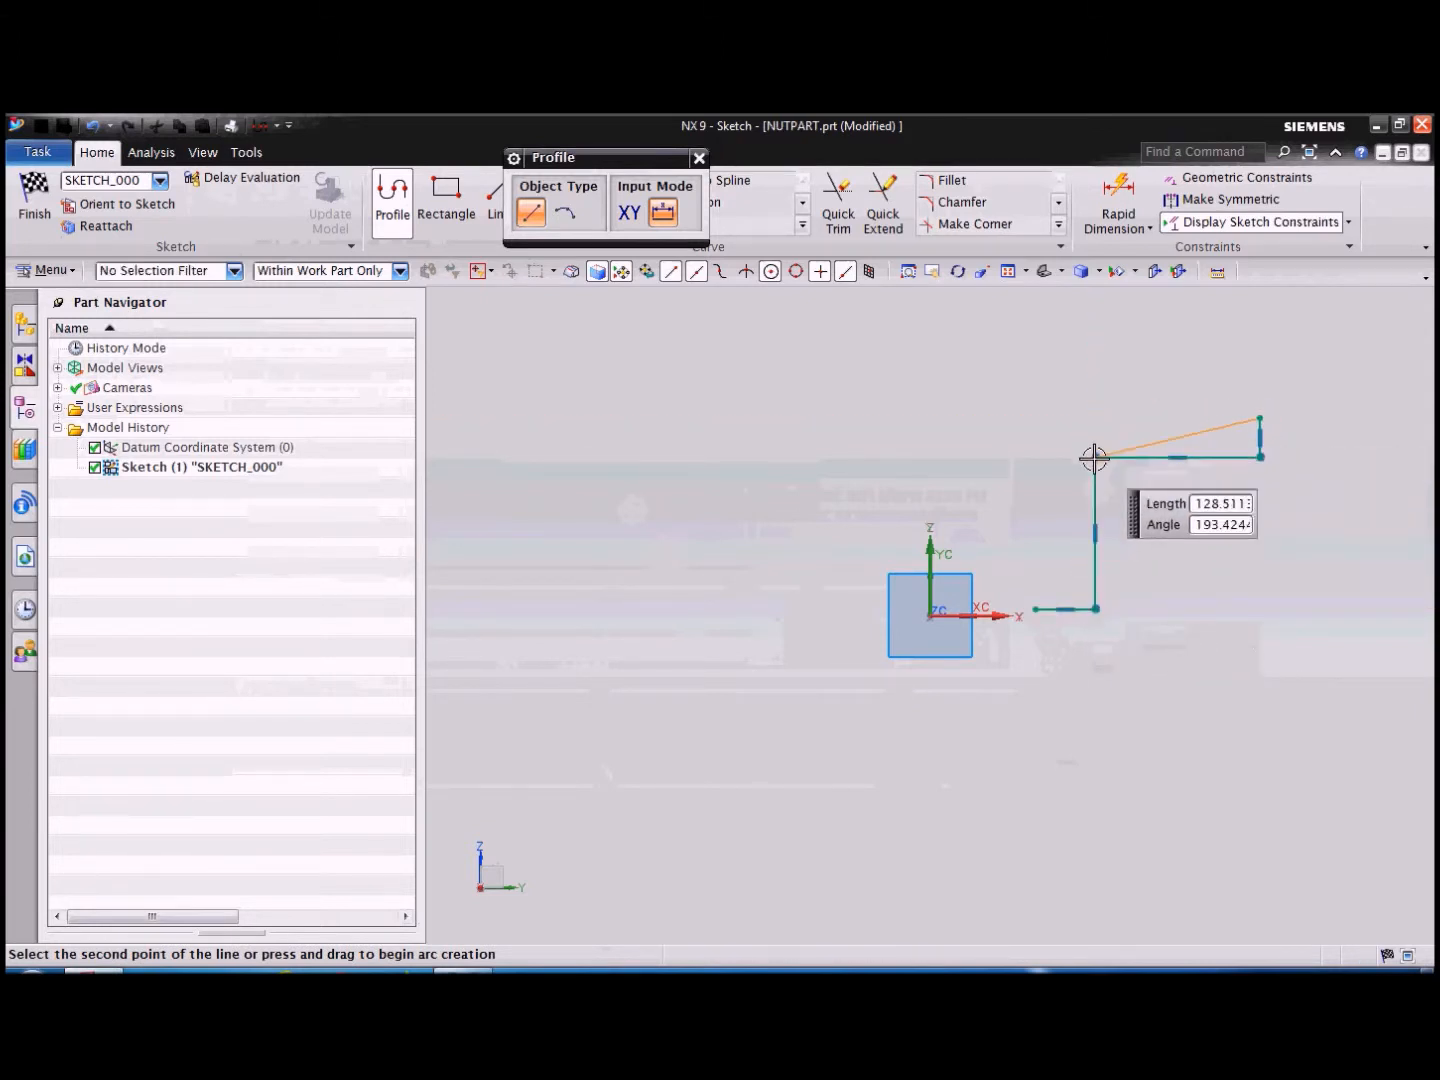
left_click(1094, 418)
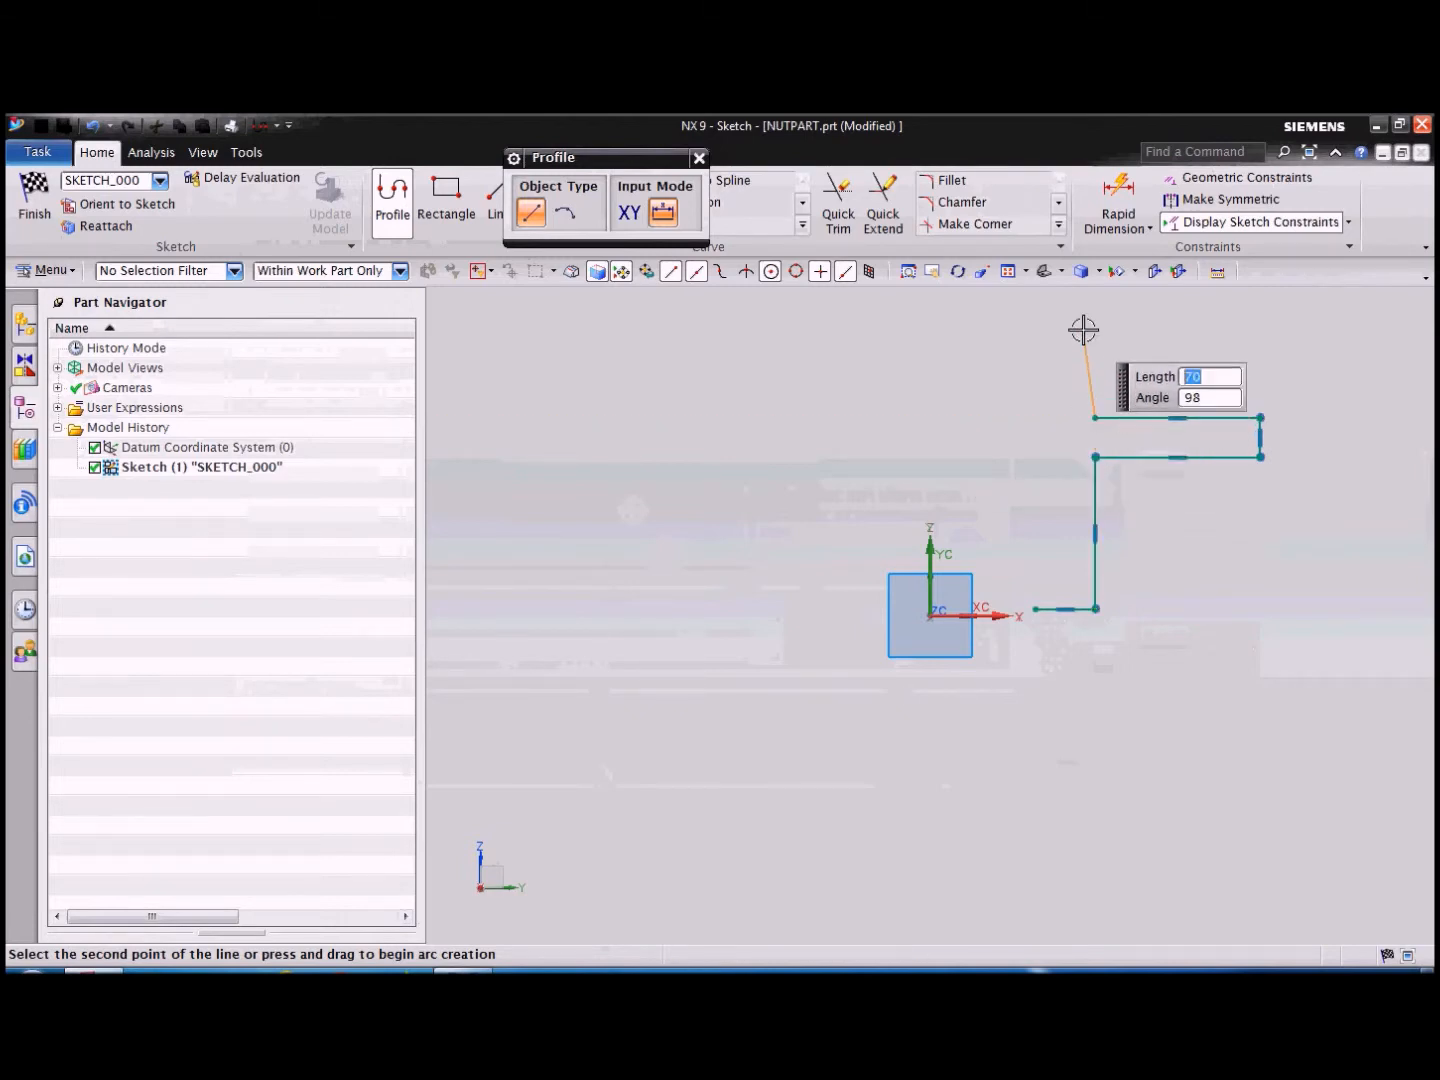
left_click(1094, 332)
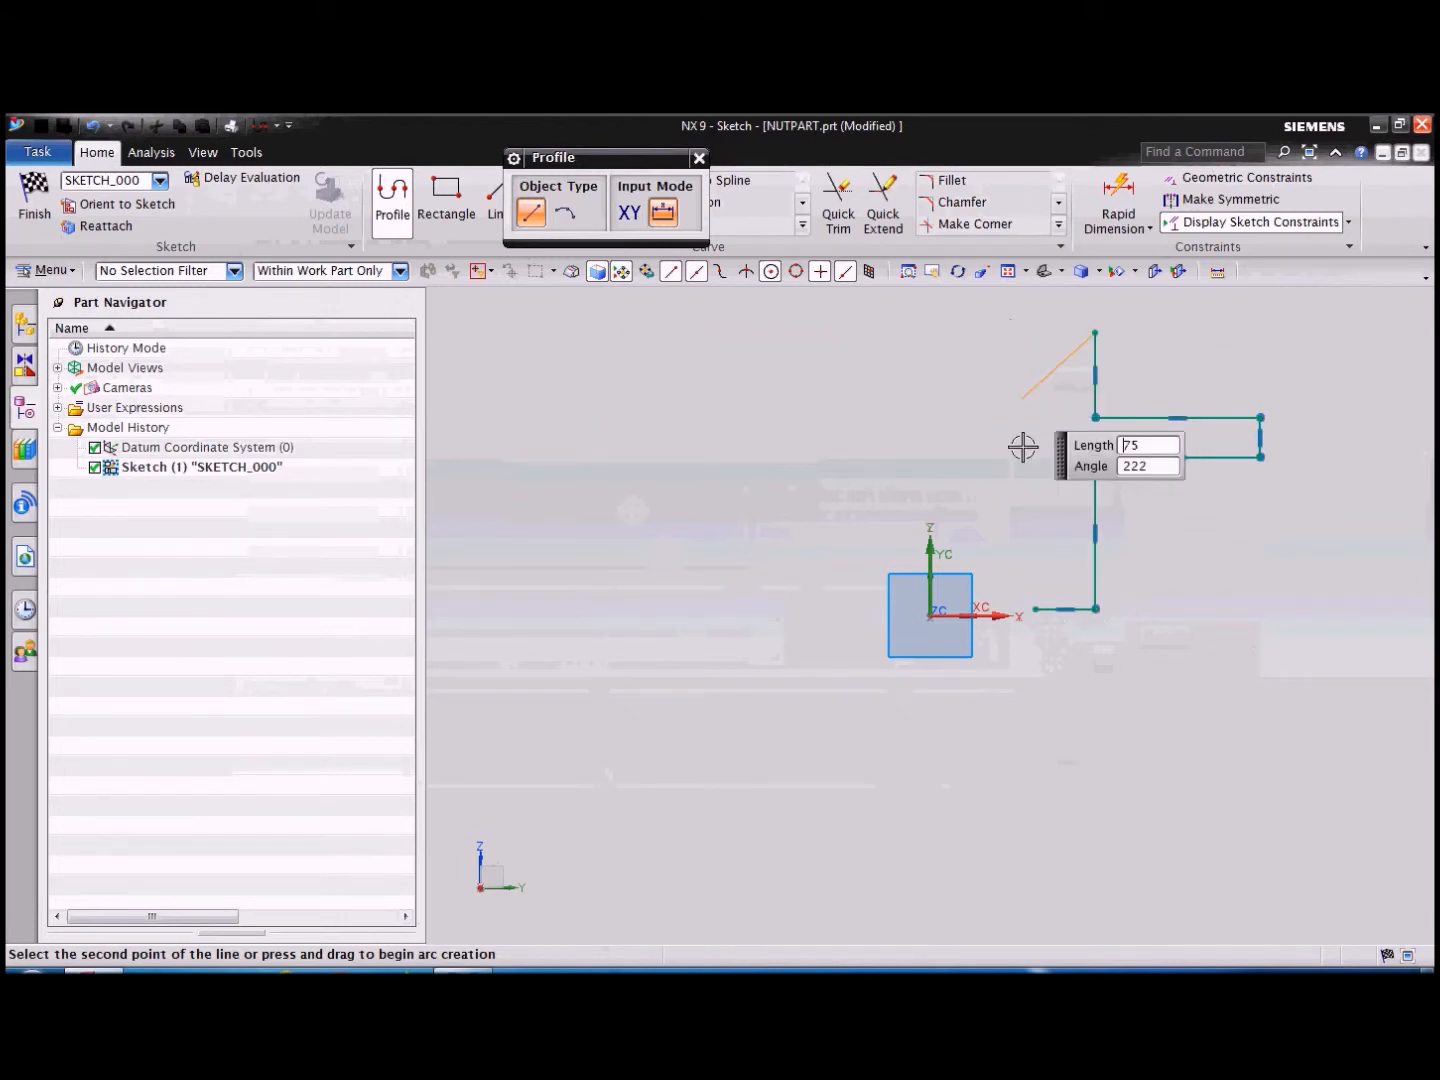
left_click(1035, 332)
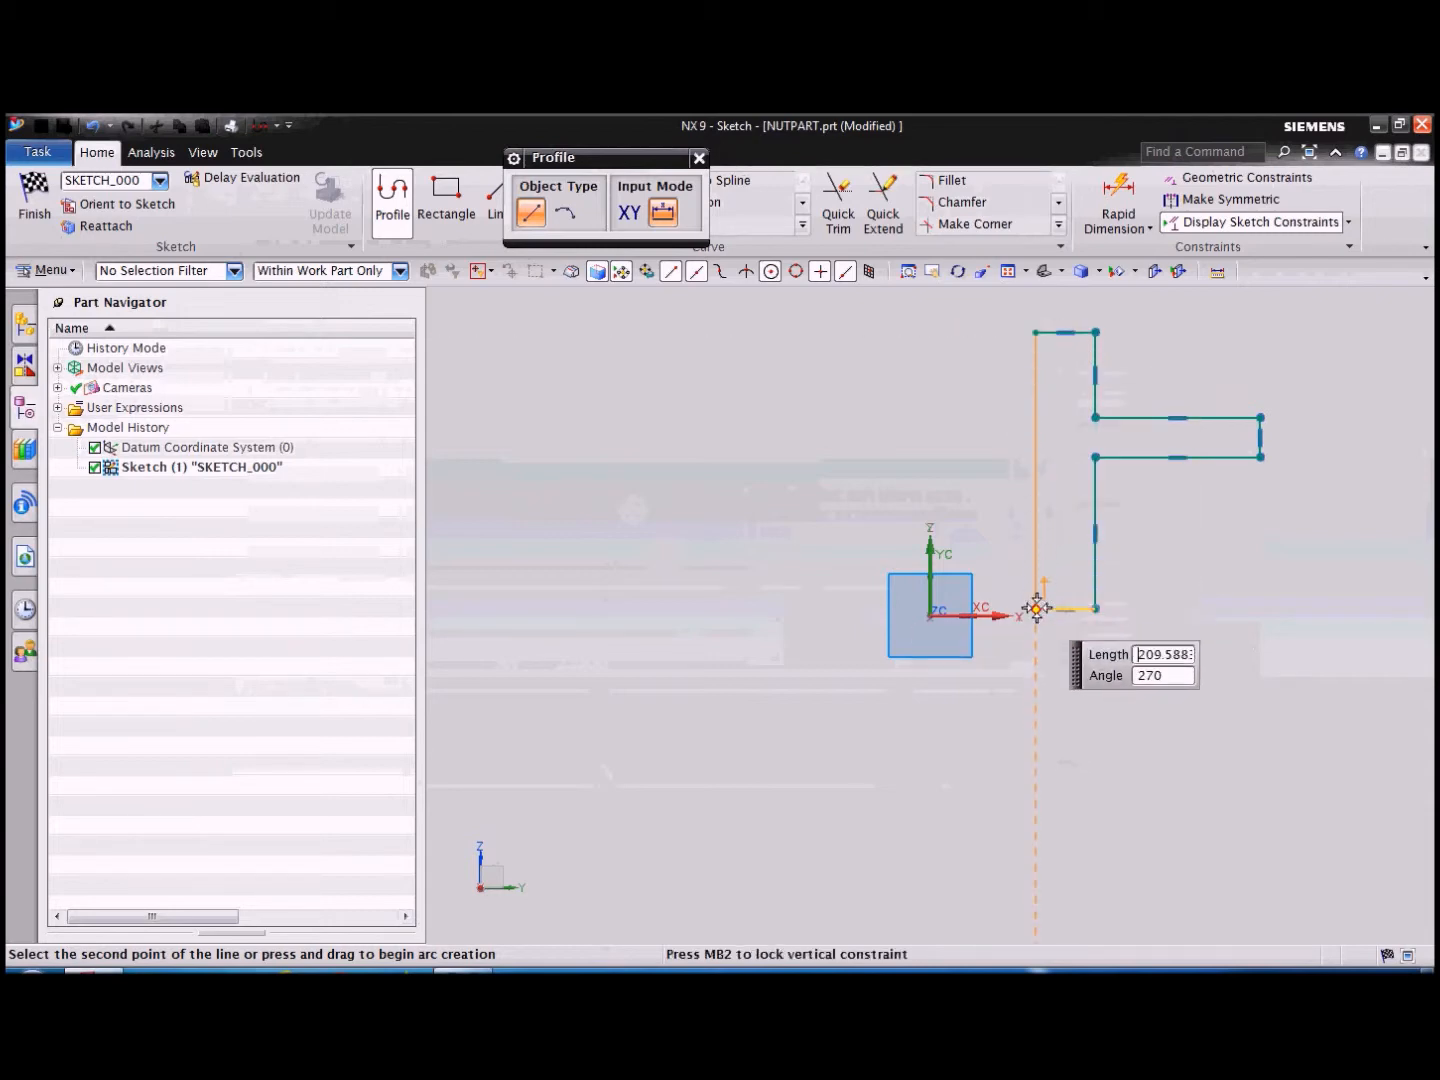
left_click(1035, 608)
key("Escape")
scroll(995, 722, "up", 1)
key("Escape")
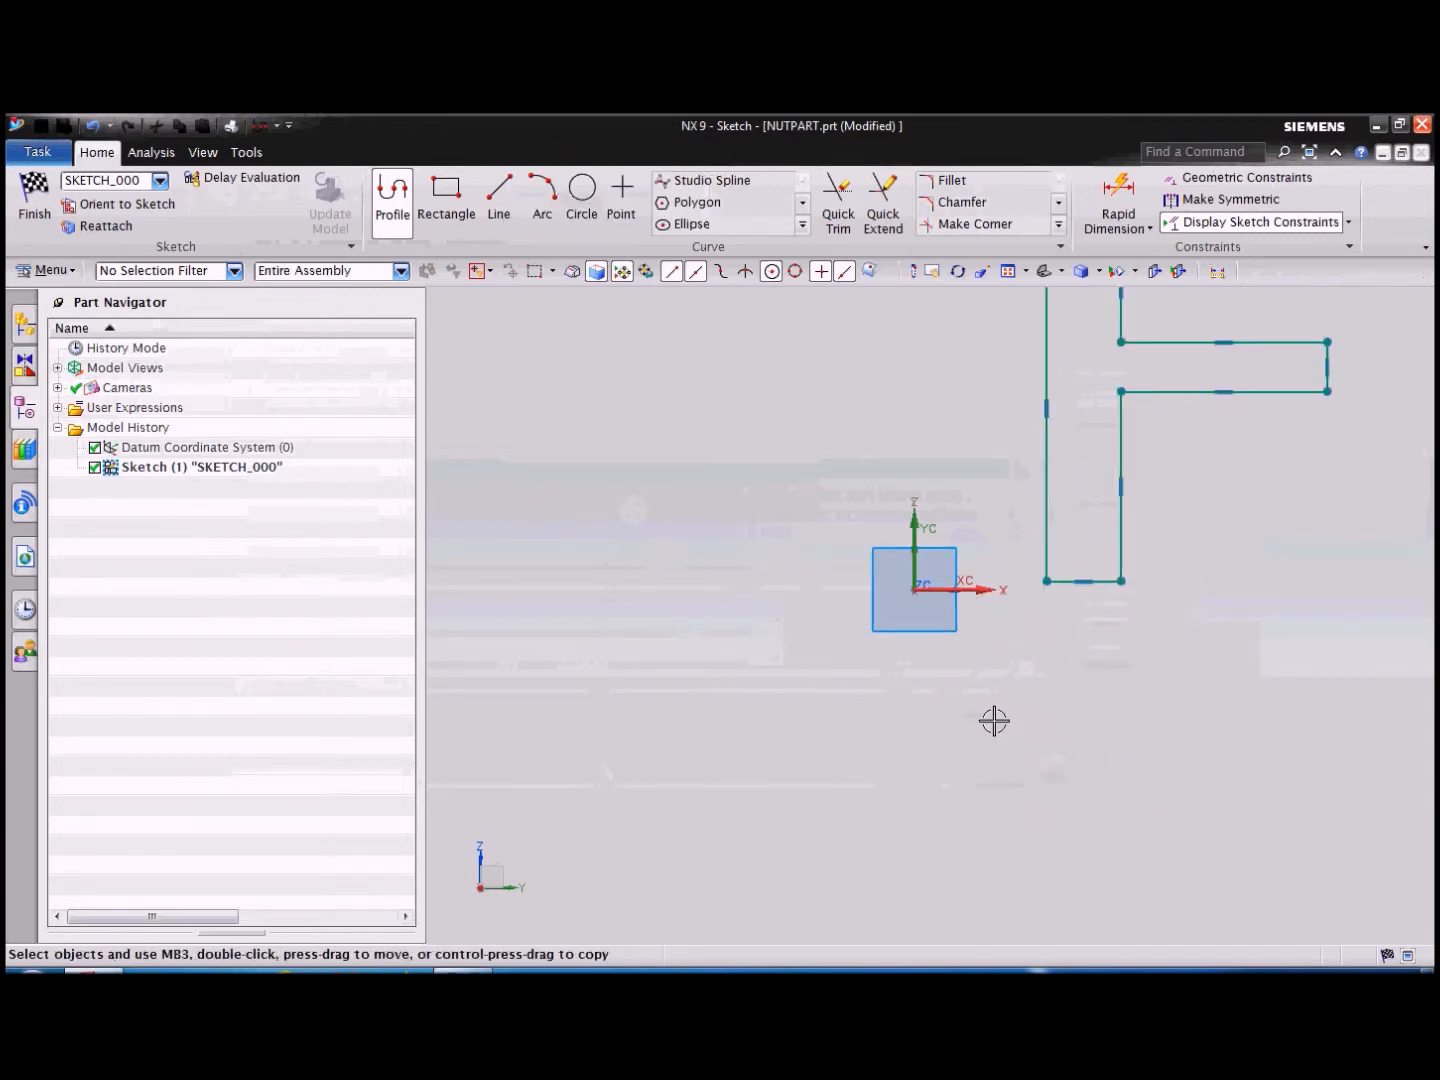
scroll(919, 692, "down", 3)
scroll(1036, 506, "up", 4)
scroll(768, 418, "down", 3)
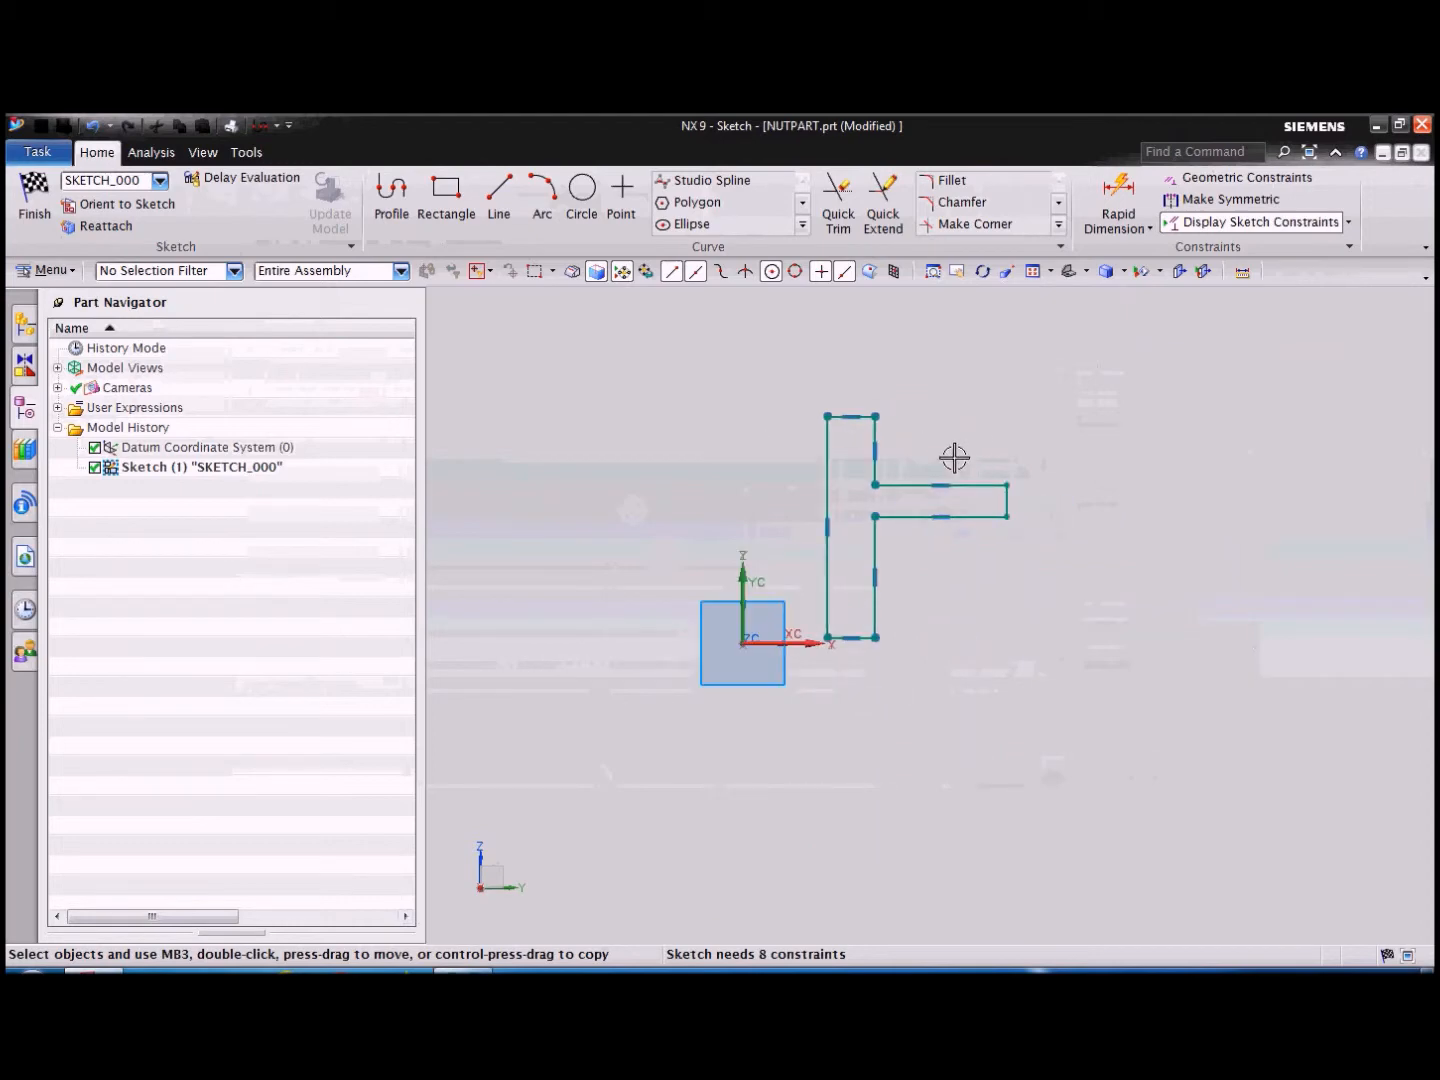
scroll(869, 476, "up", 2)
scroll(865, 476, "down", 1)
scroll(816, 681, "up", 2)
scroll(823, 750, "down", 1)
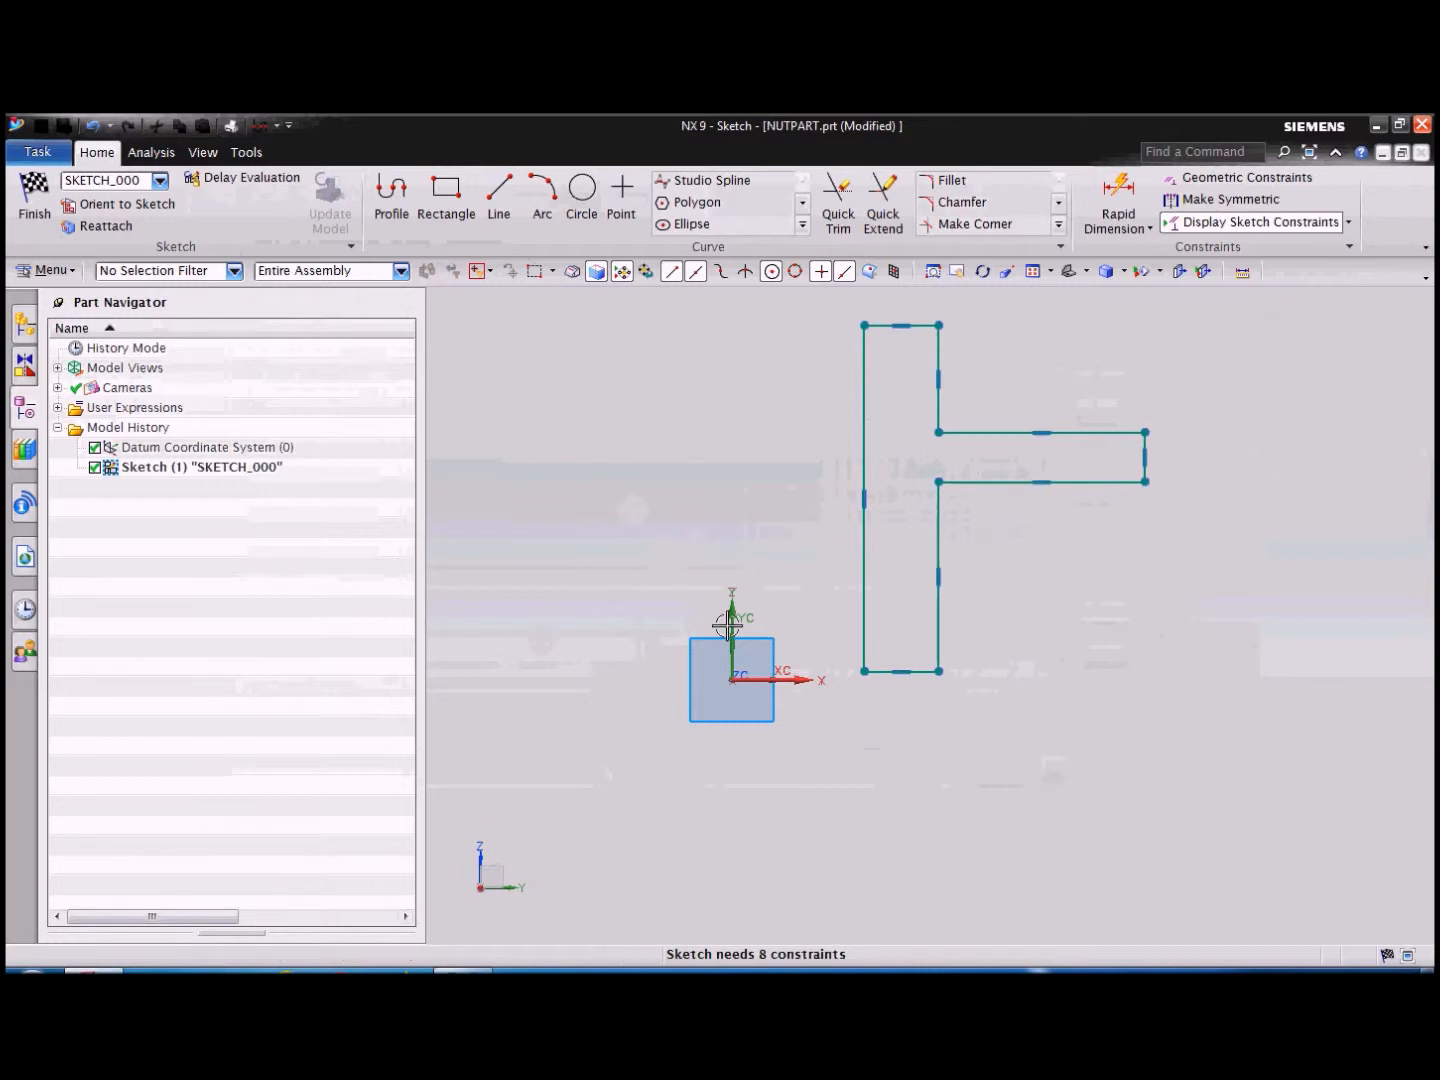
Dimension the horizontal distances from the sketch origin to the profile's inner vertical edge and to the body's outer vertical edge below the flange.
left_click(1101, 232)
left_click(1150, 247)
scroll(829, 691, "up", 2)
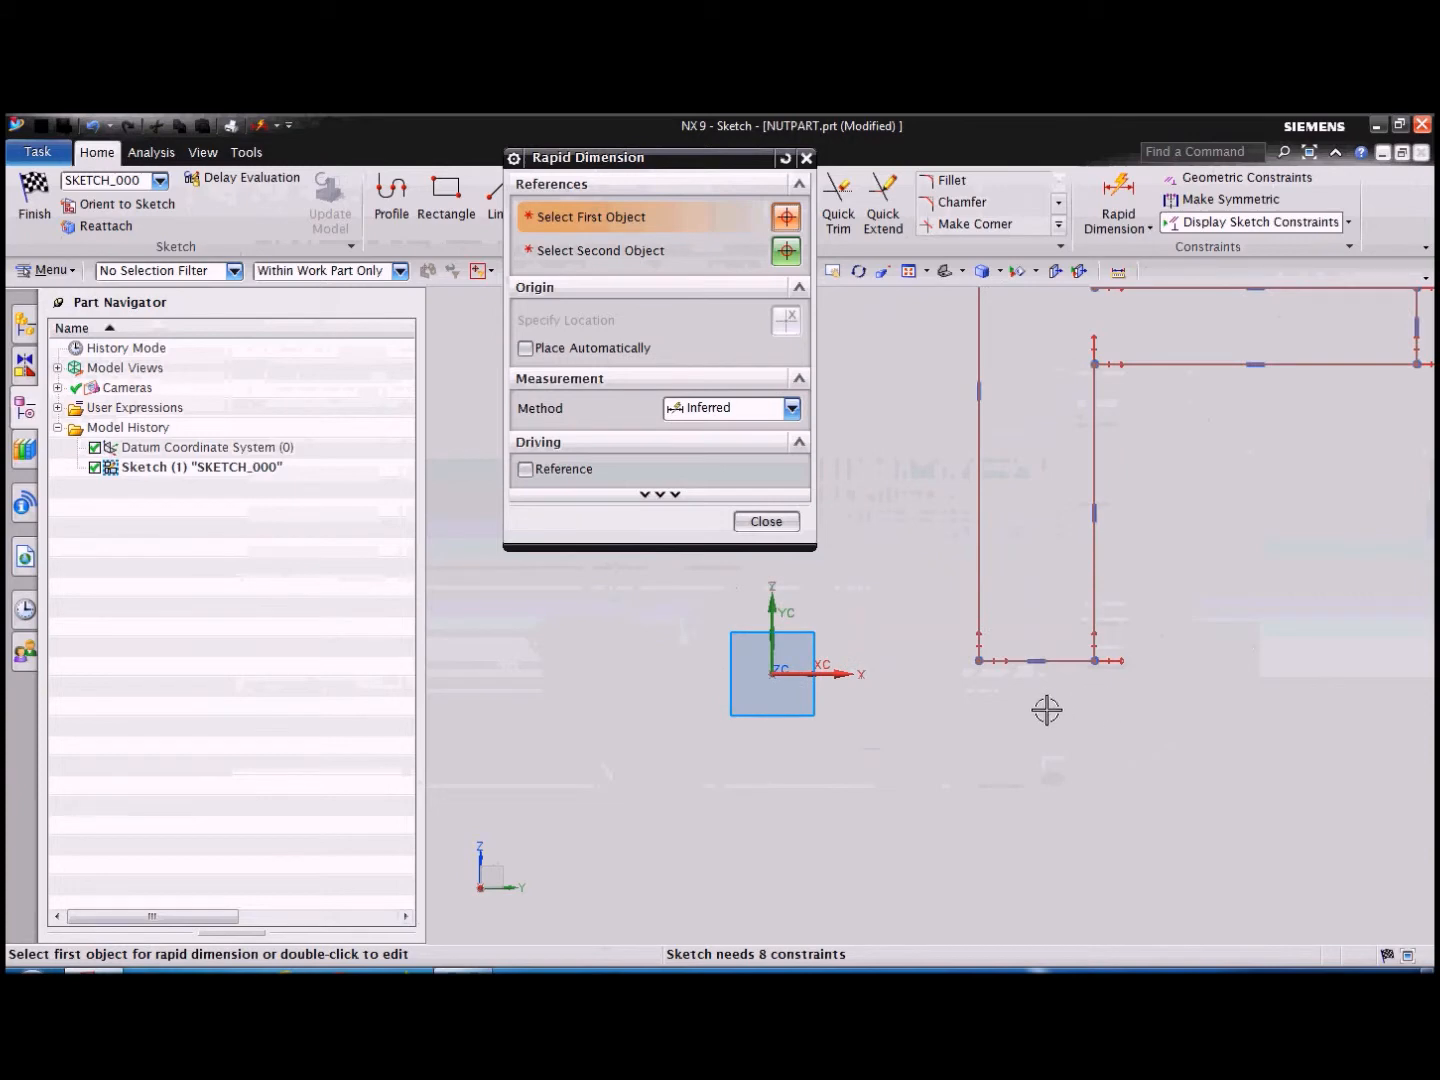
left_click(978, 597)
left_click(771, 676)
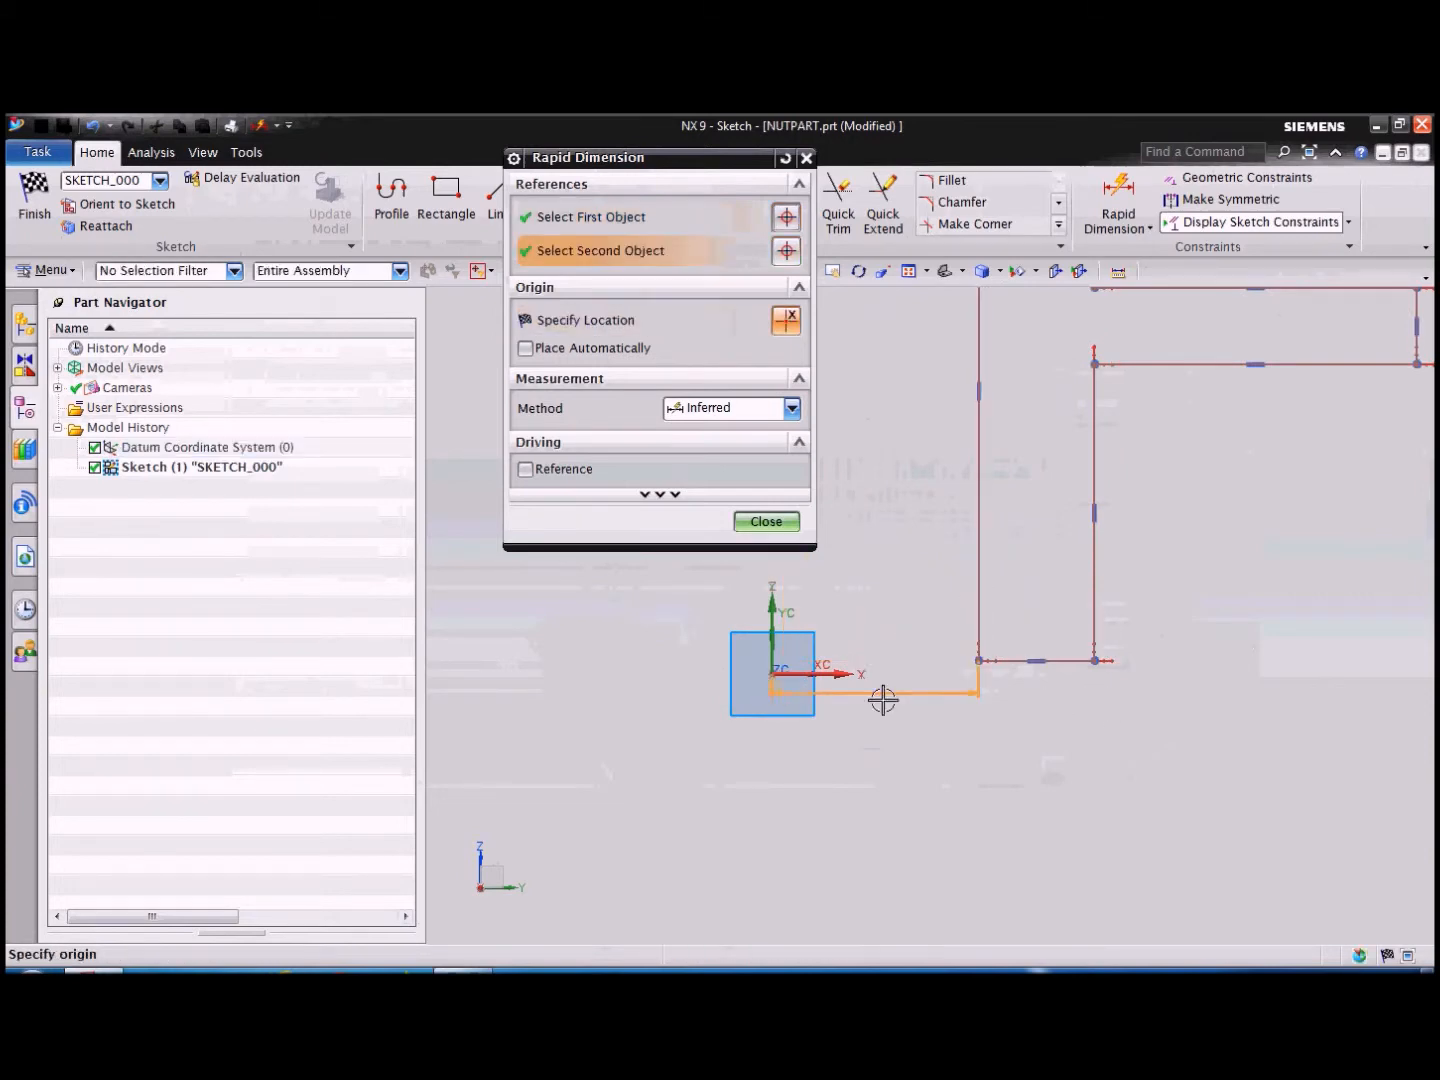
left_click(878, 762)
left_click(1096, 590)
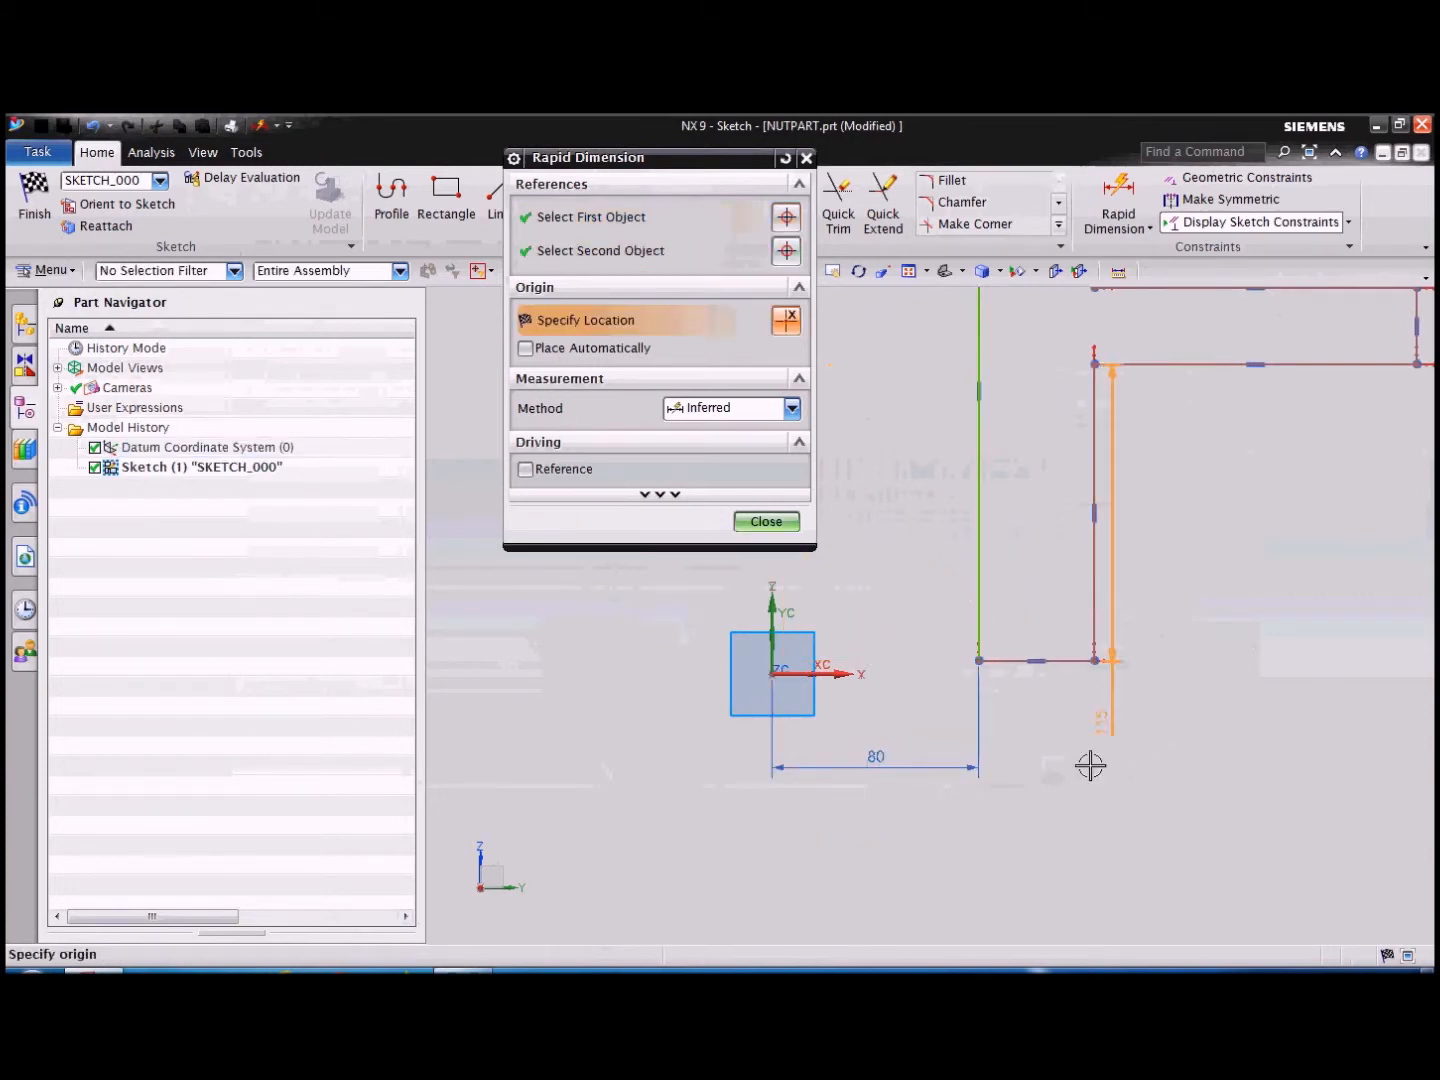
left_click(770, 675)
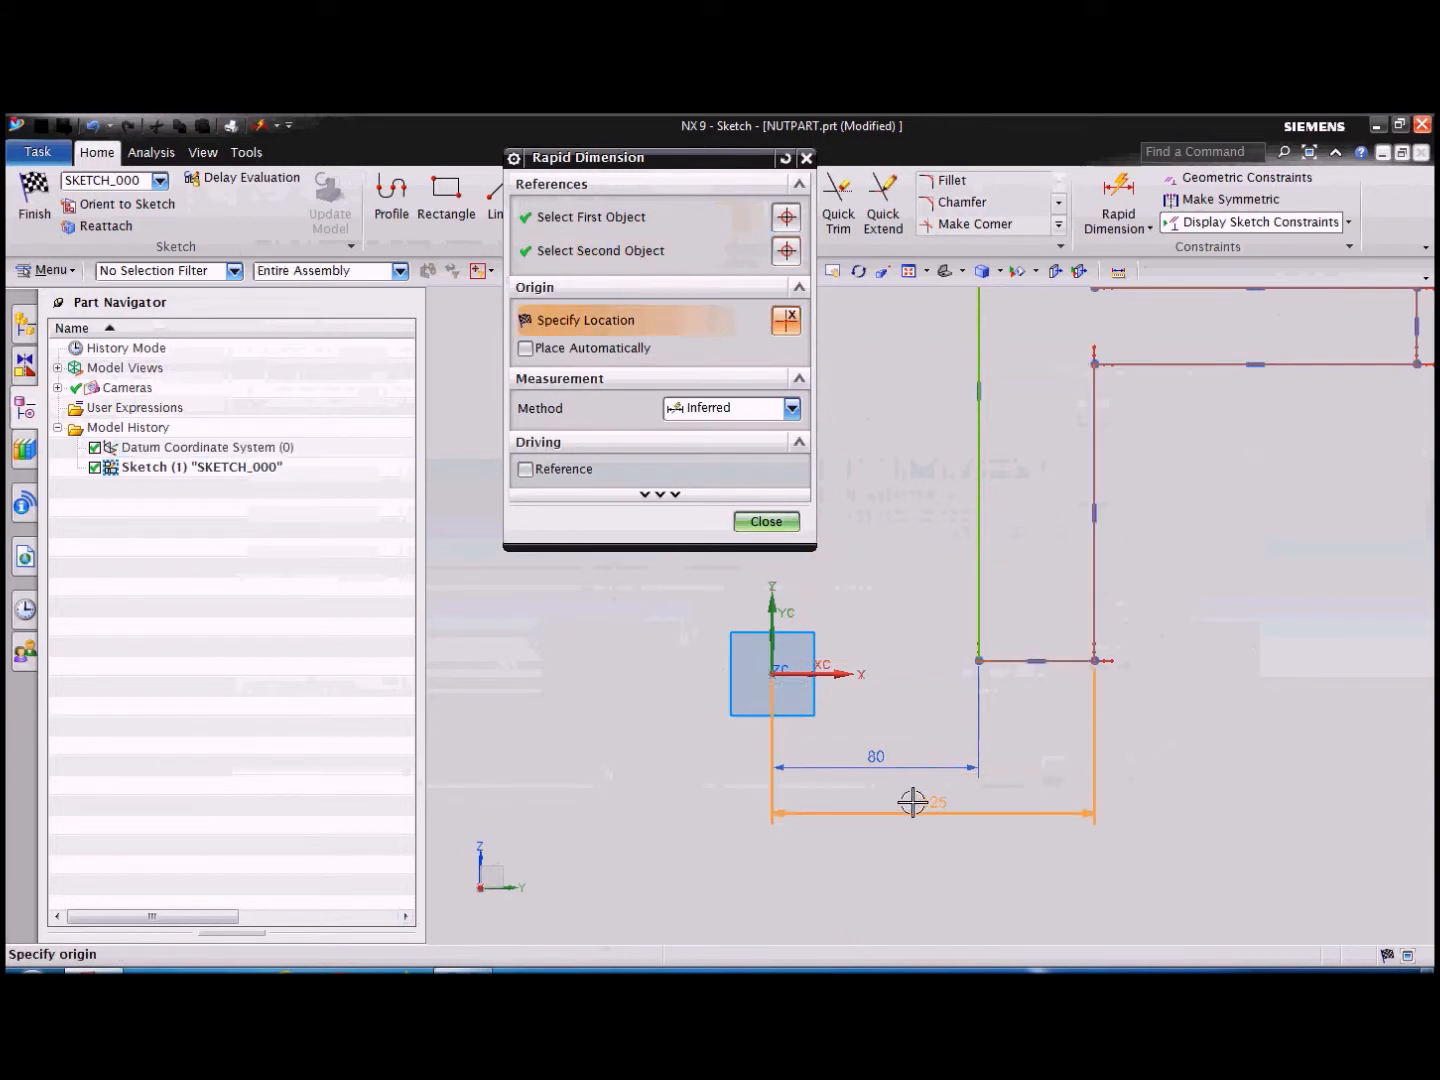
left_click(913, 805)
Dimension the horizontal distance from the sketch origin to the flange's outer vertical edge, placing it below the other dimensions.
scroll(983, 834, "down", 2)
scroll(1172, 616, "up", 2)
scroll(1250, 581, "down", 1)
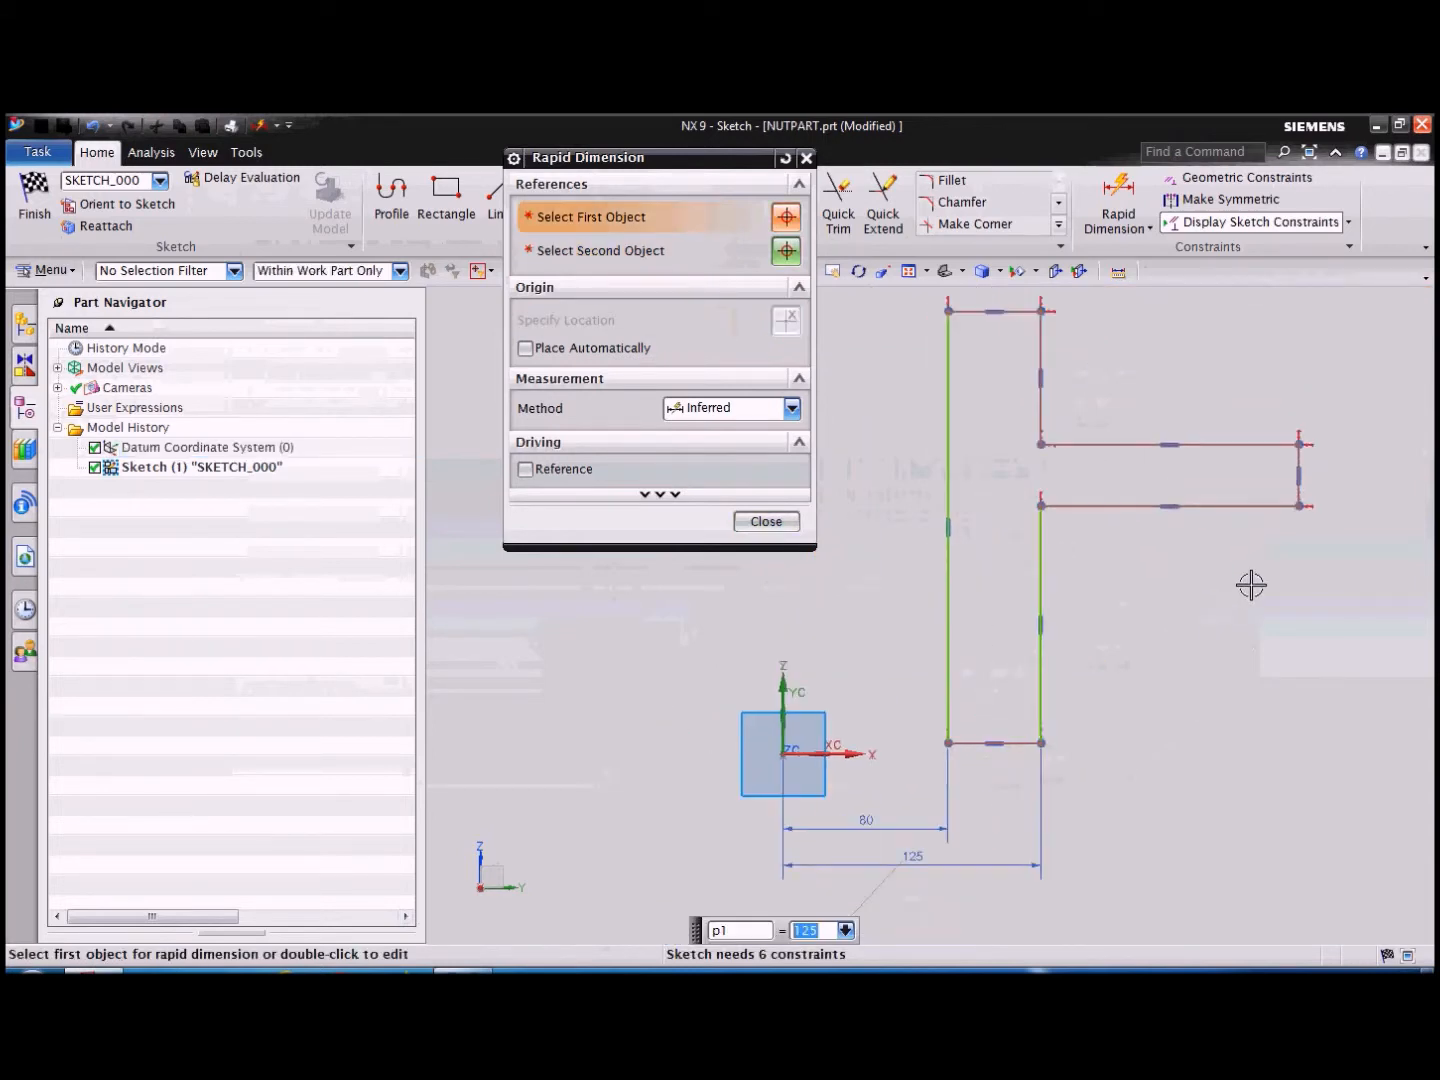
scroll(1336, 491, "up", 2)
scroll(1325, 457, "up", 3)
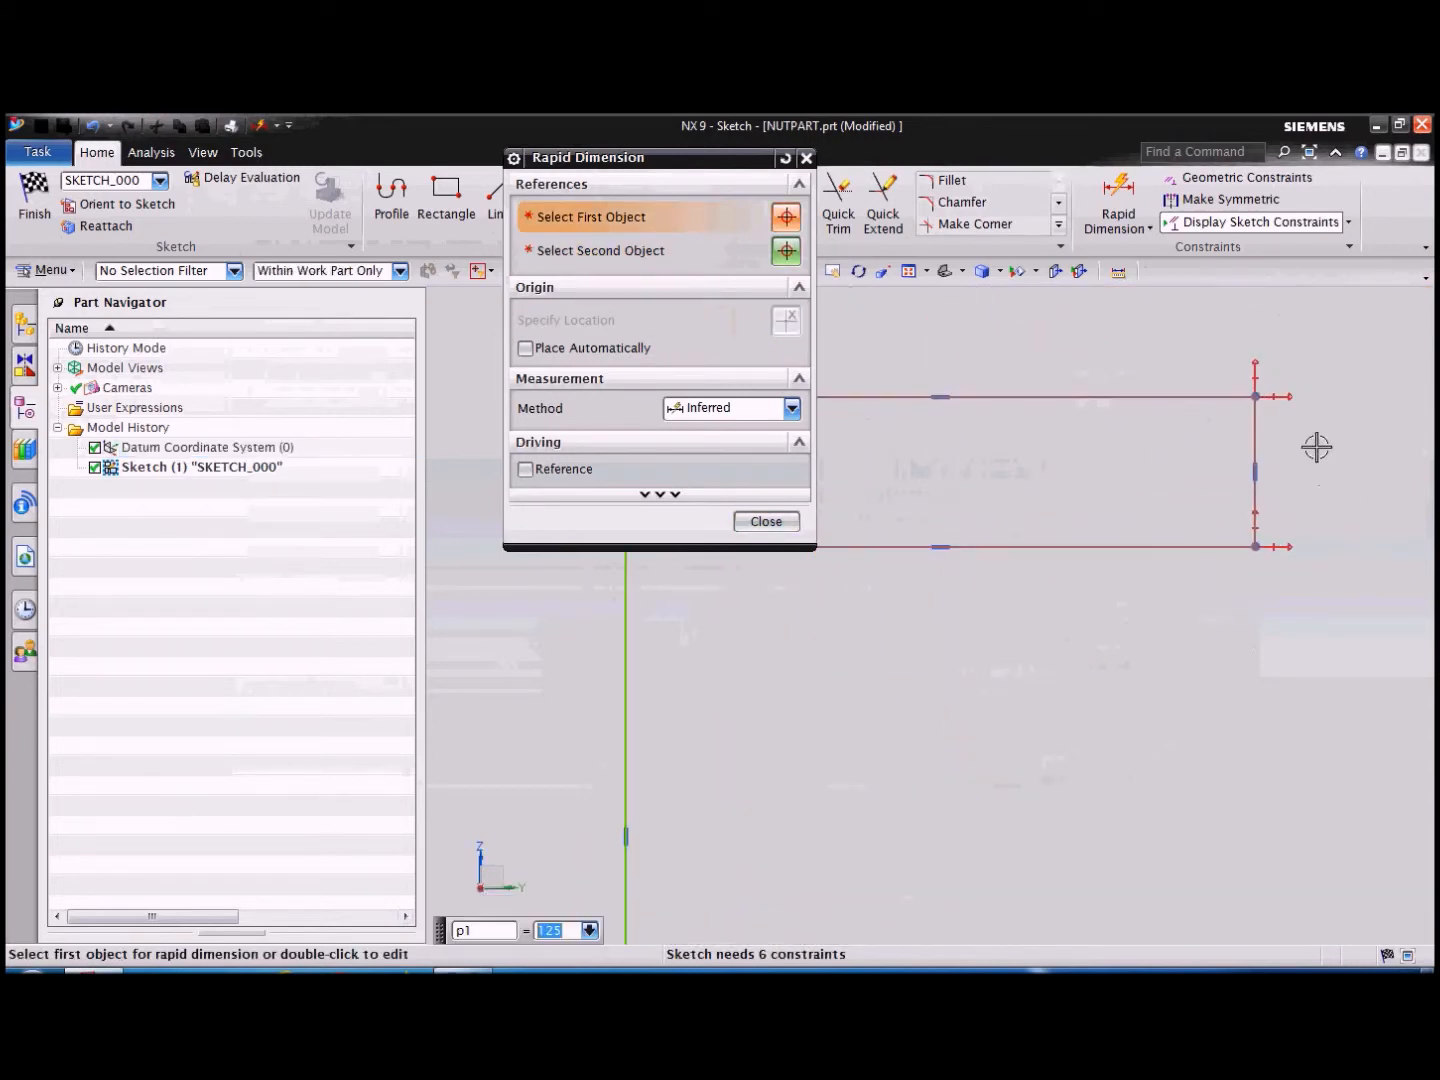
left_click(1254, 433)
scroll(1330, 455, "down", 5)
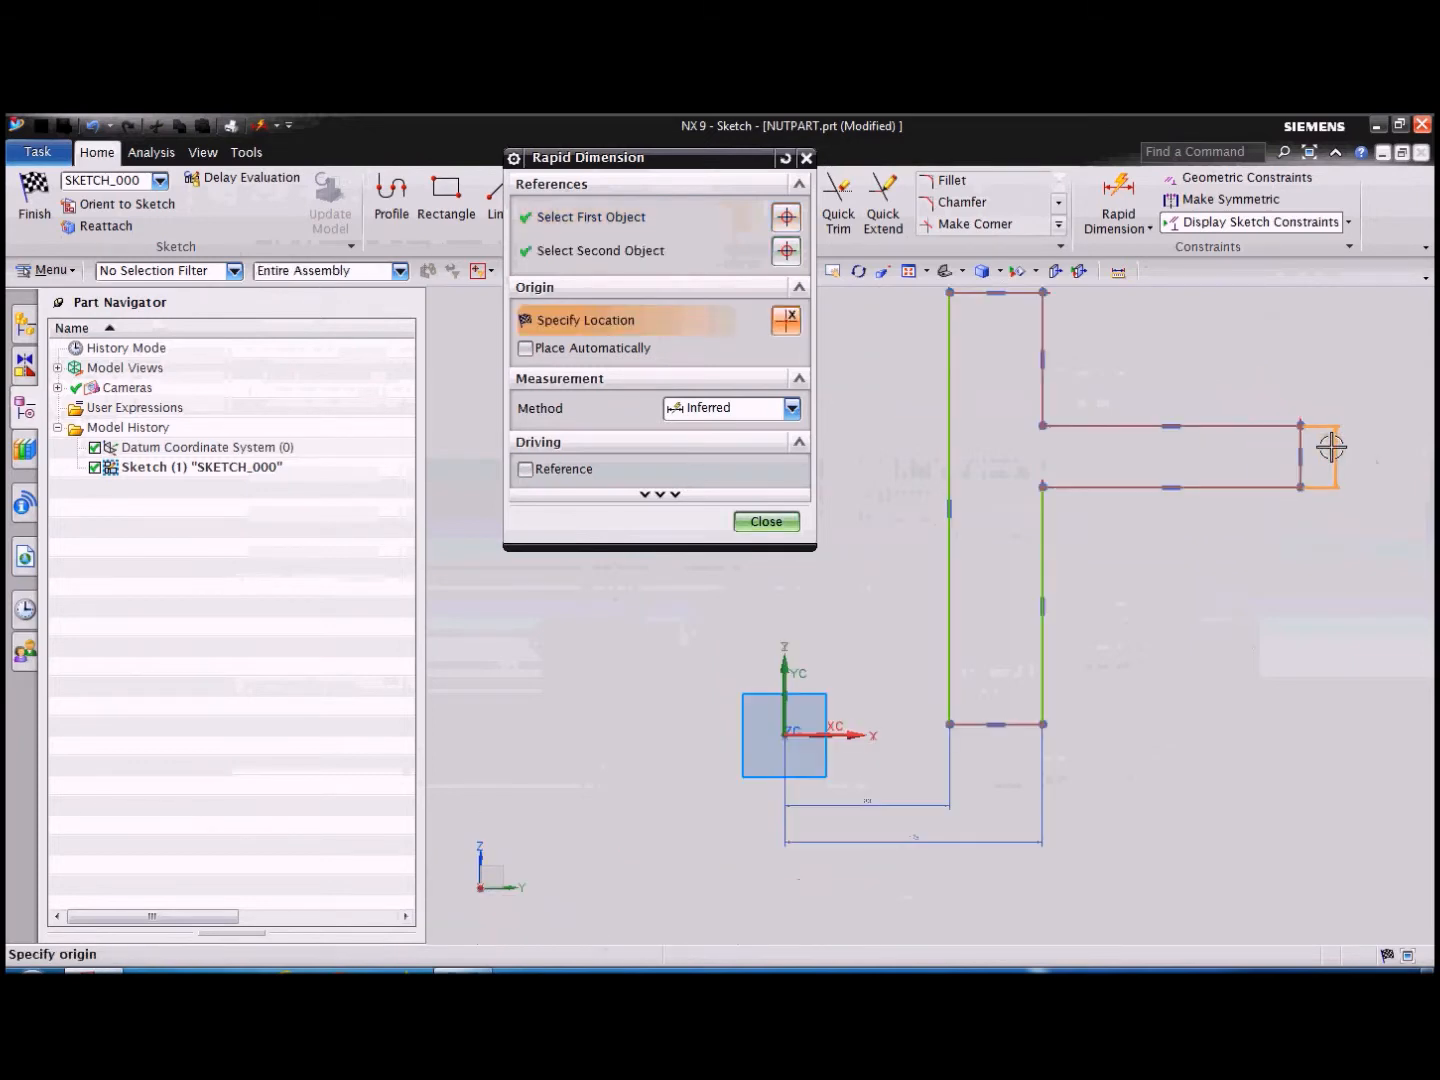
left_click(894, 678)
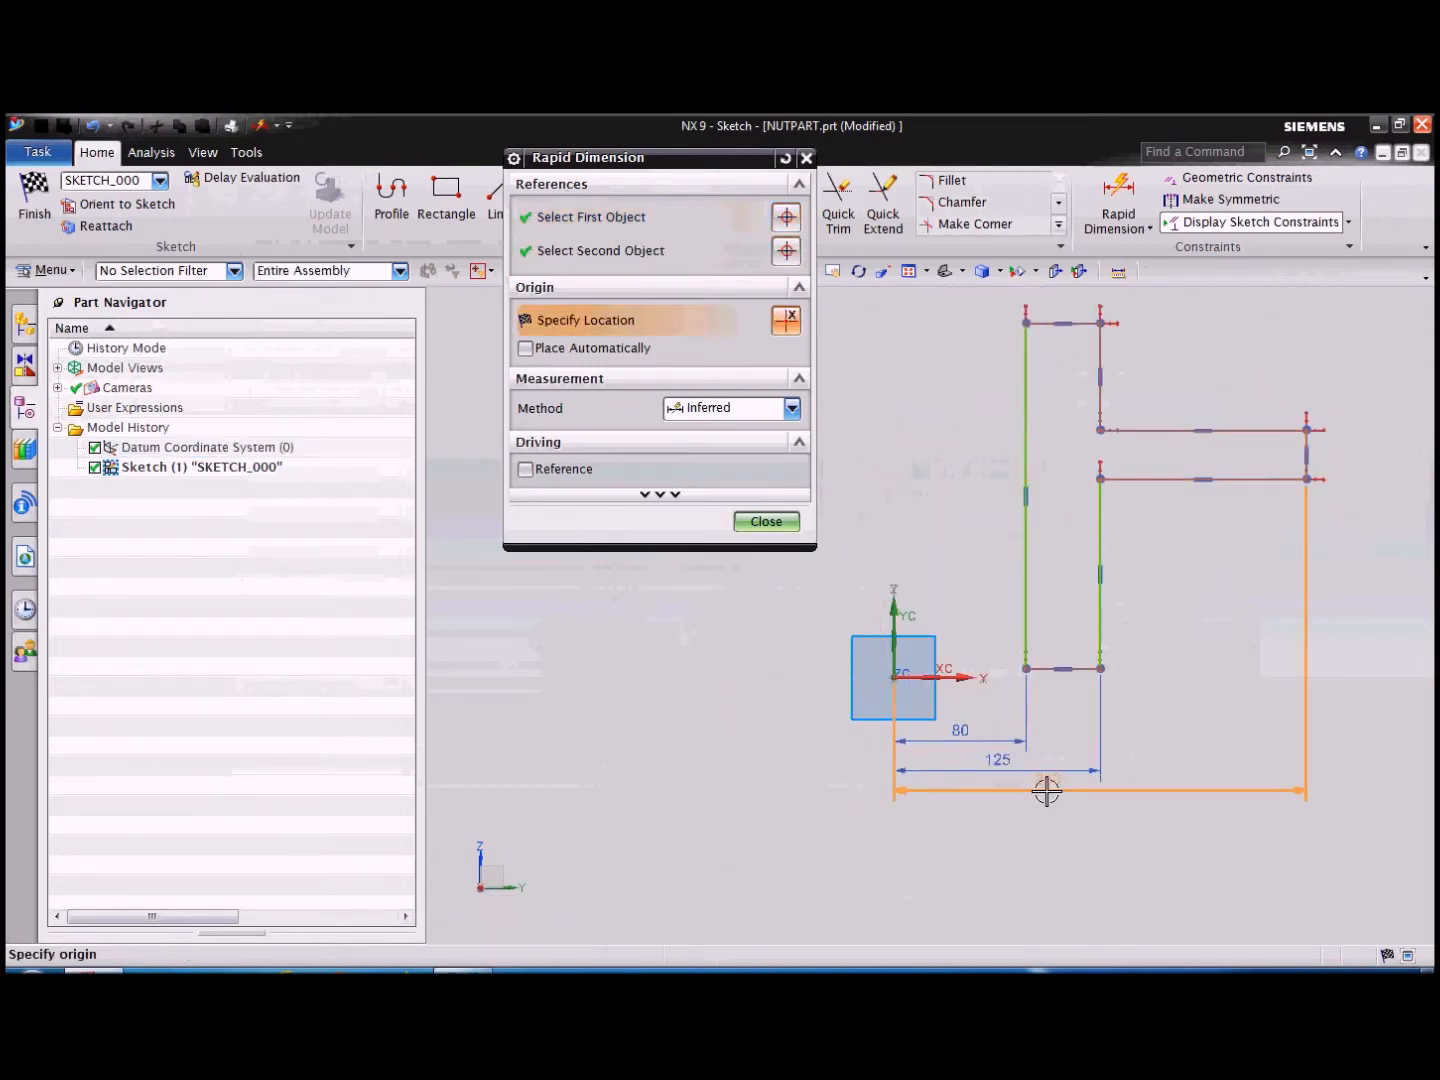
left_click(1156, 720)
Dimension the profile's overall height between its top and bottom edges, placing the dimension beyond the flange.
scroll(1157, 591, "up", 2)
scroll(1156, 591, "down", 3)
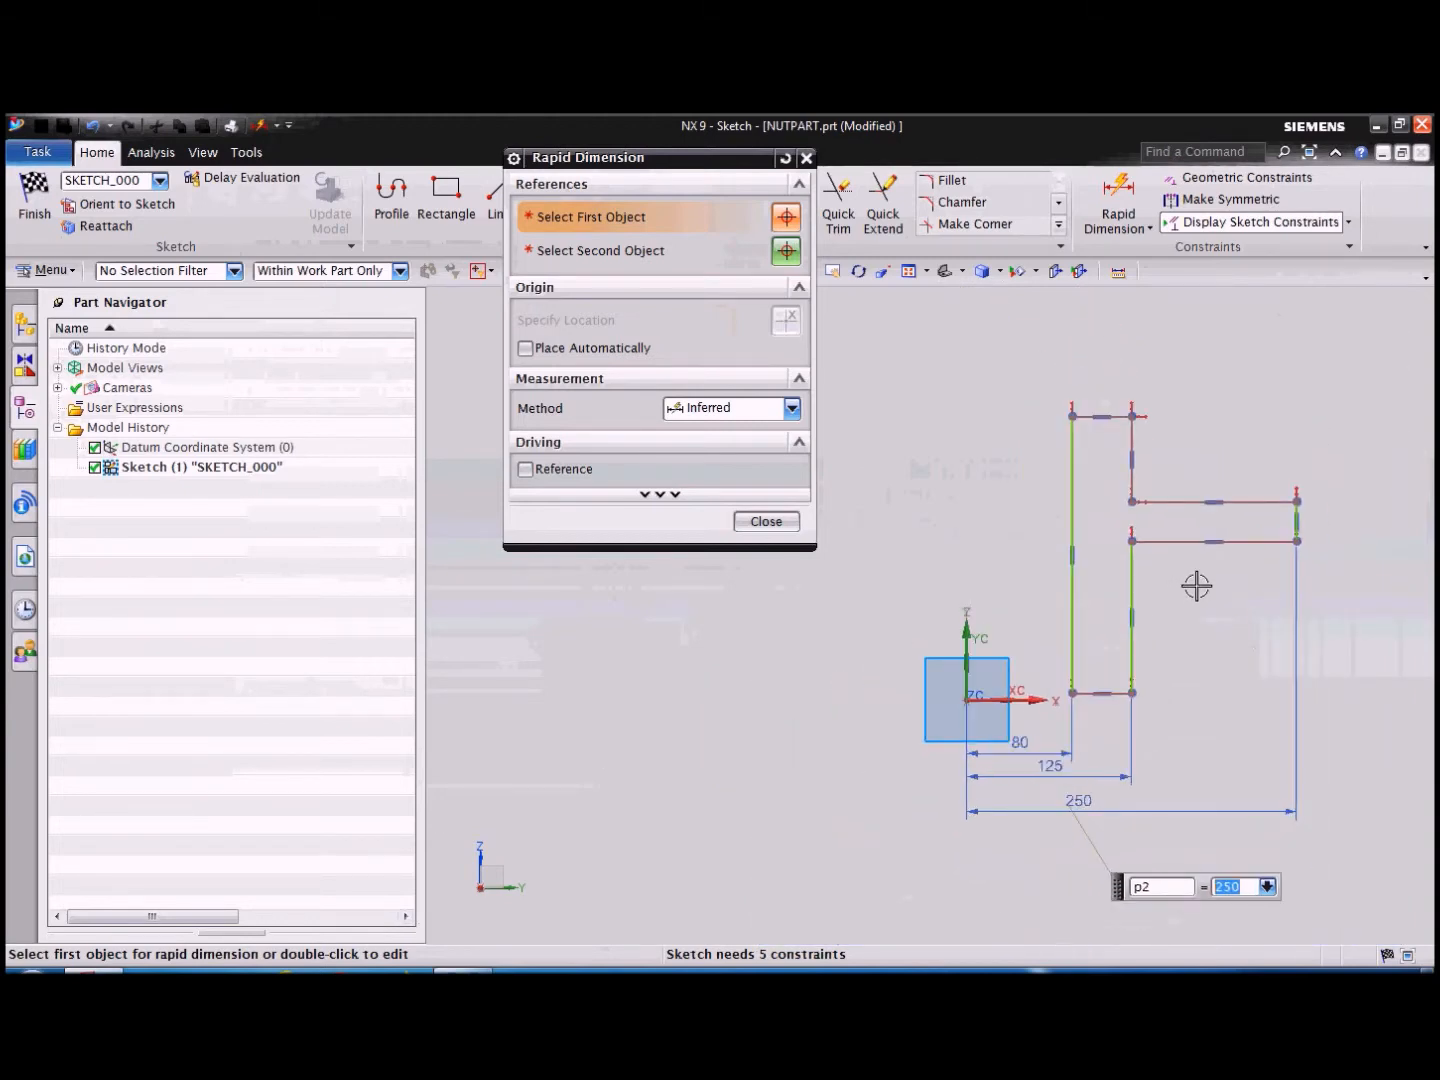
scroll(1197, 586, "up", 1)
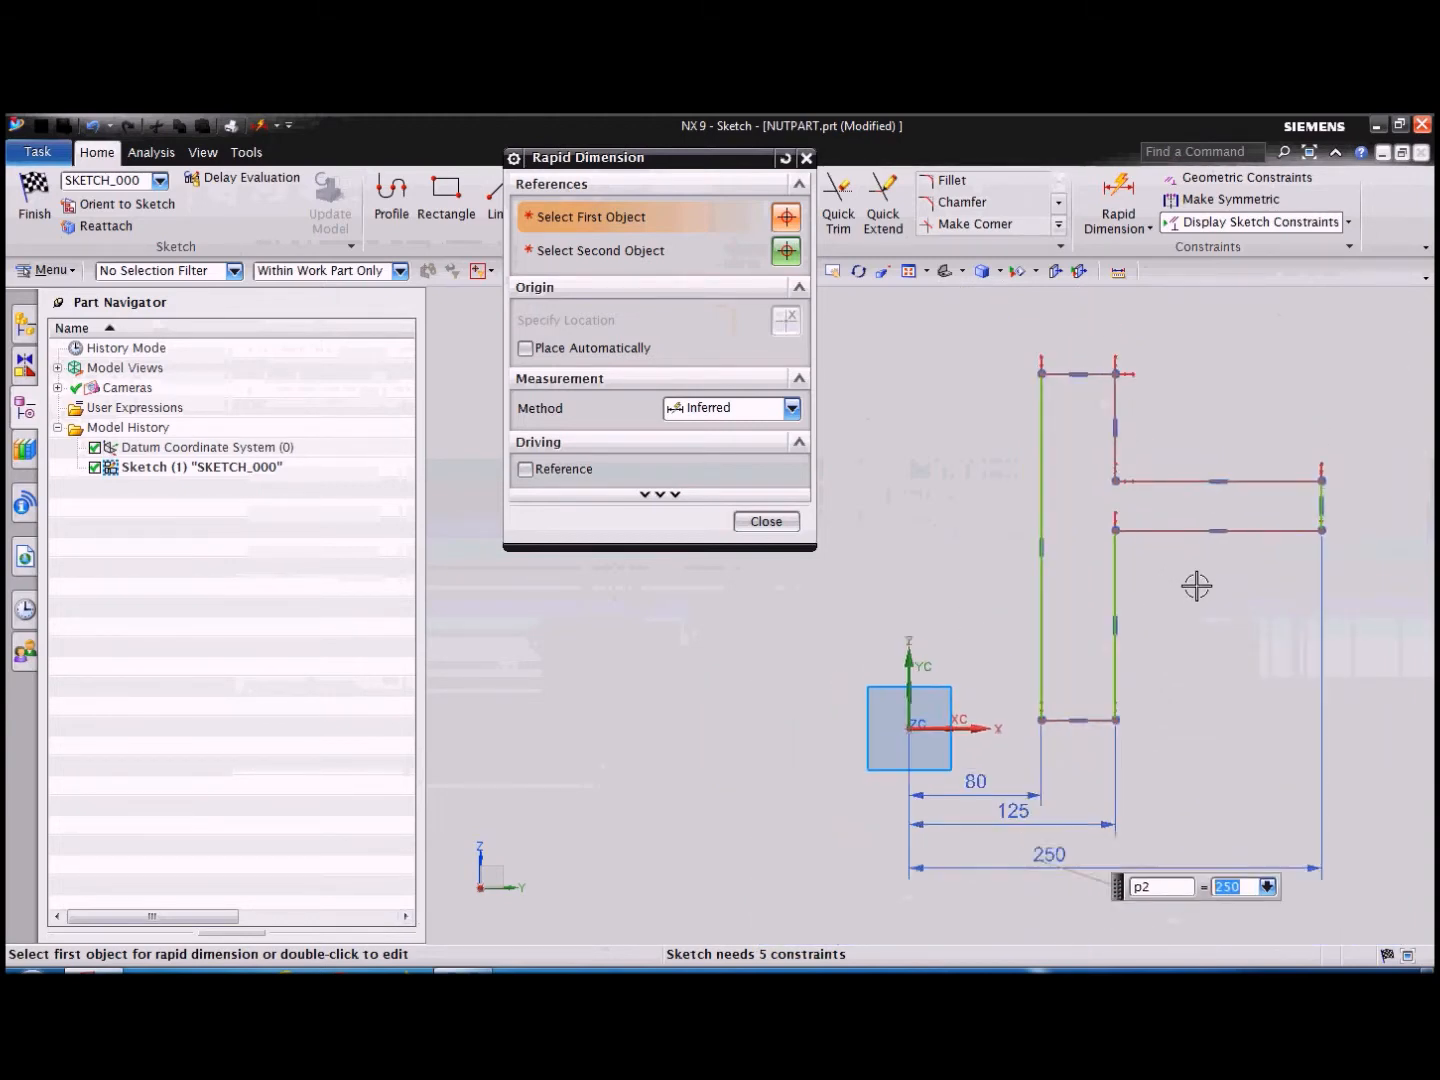
scroll(942, 517, "down", 1)
scroll(1060, 410, "up", 1)
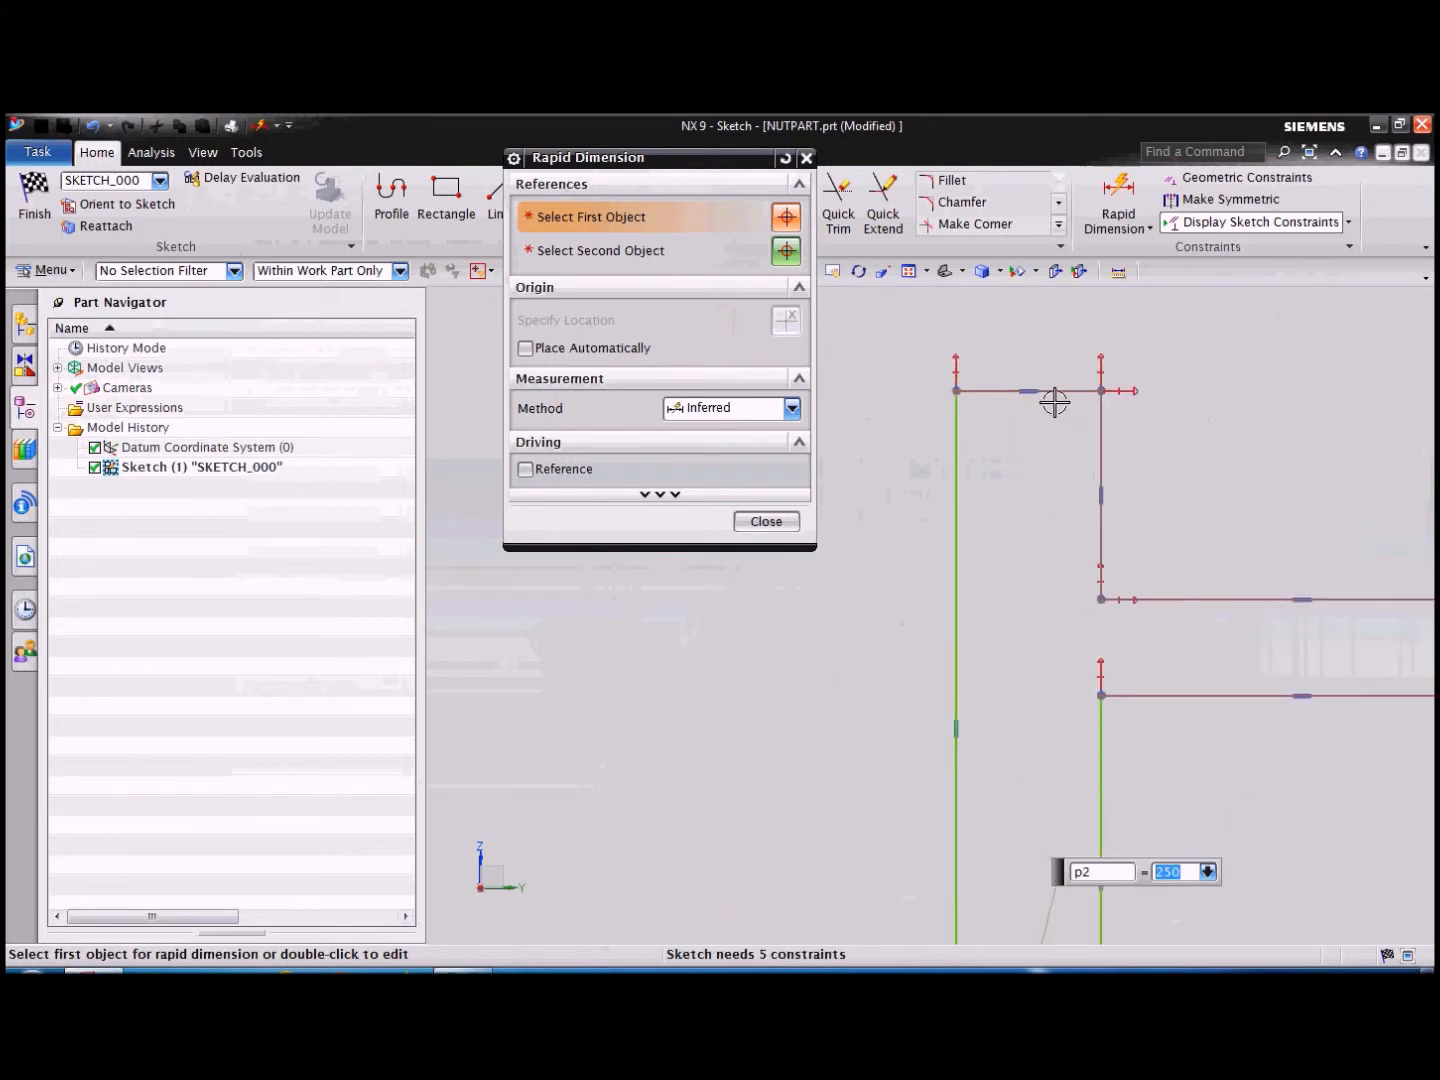
left_click(1063, 390)
scroll(1042, 346, "down", 1)
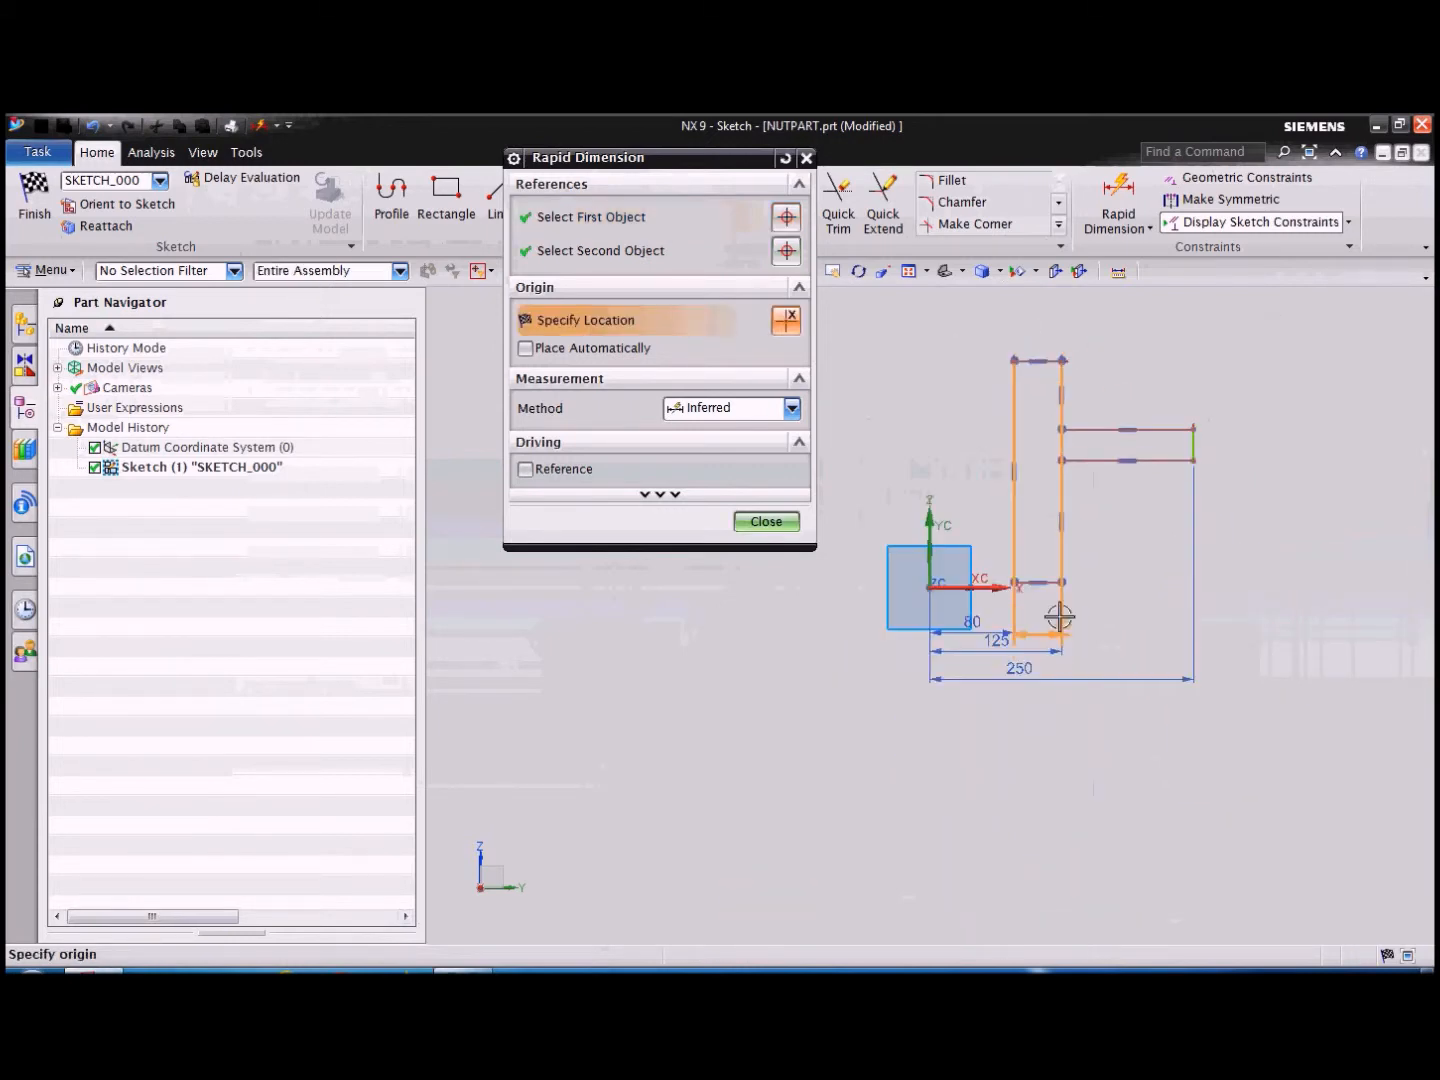
scroll(1049, 563, "up", 3)
left_click(1045, 535)
scroll(1030, 634, "down", 2)
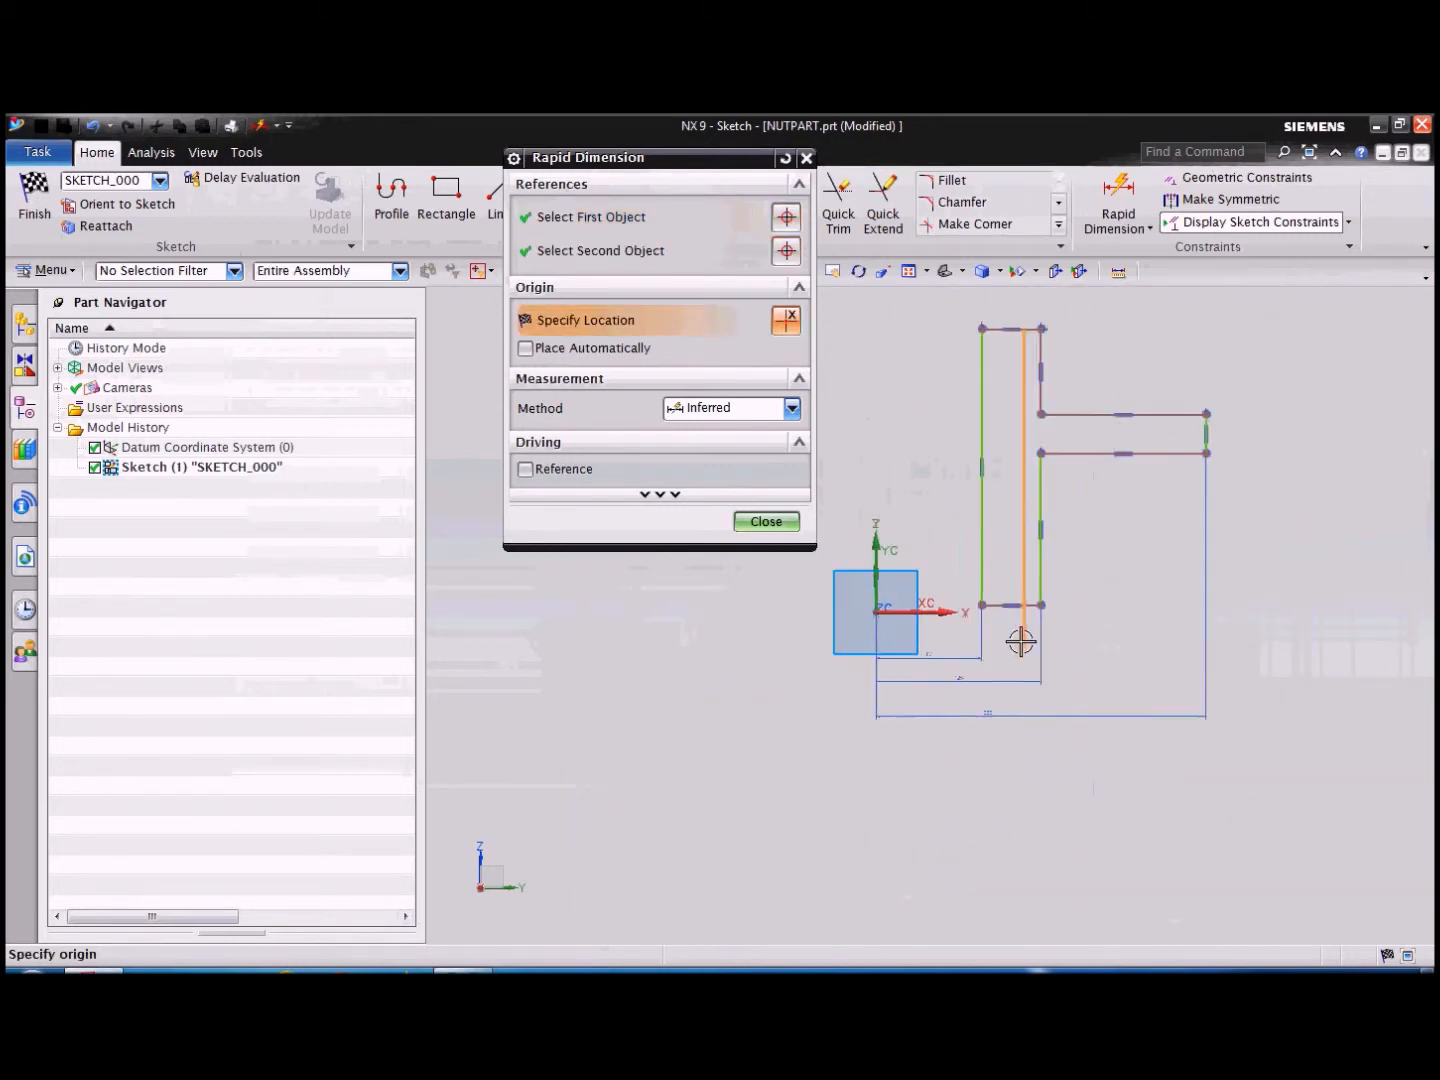
left_click(1221, 524)
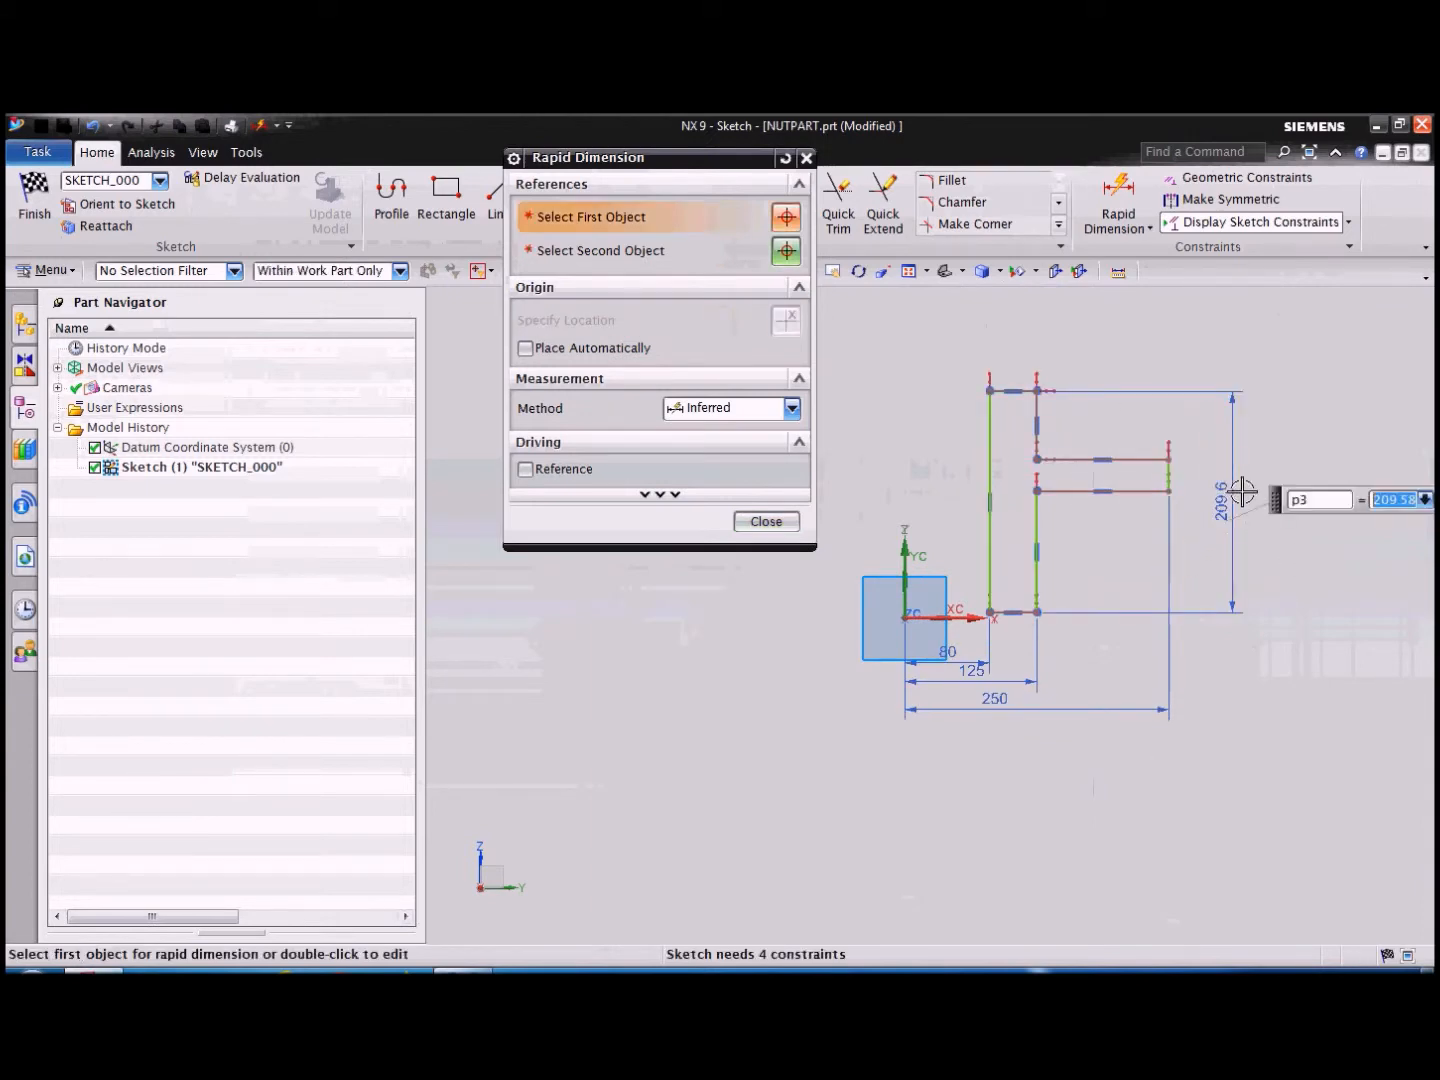
scroll(1241, 492, "up", 4)
scroll(1241, 492, "down", 3)
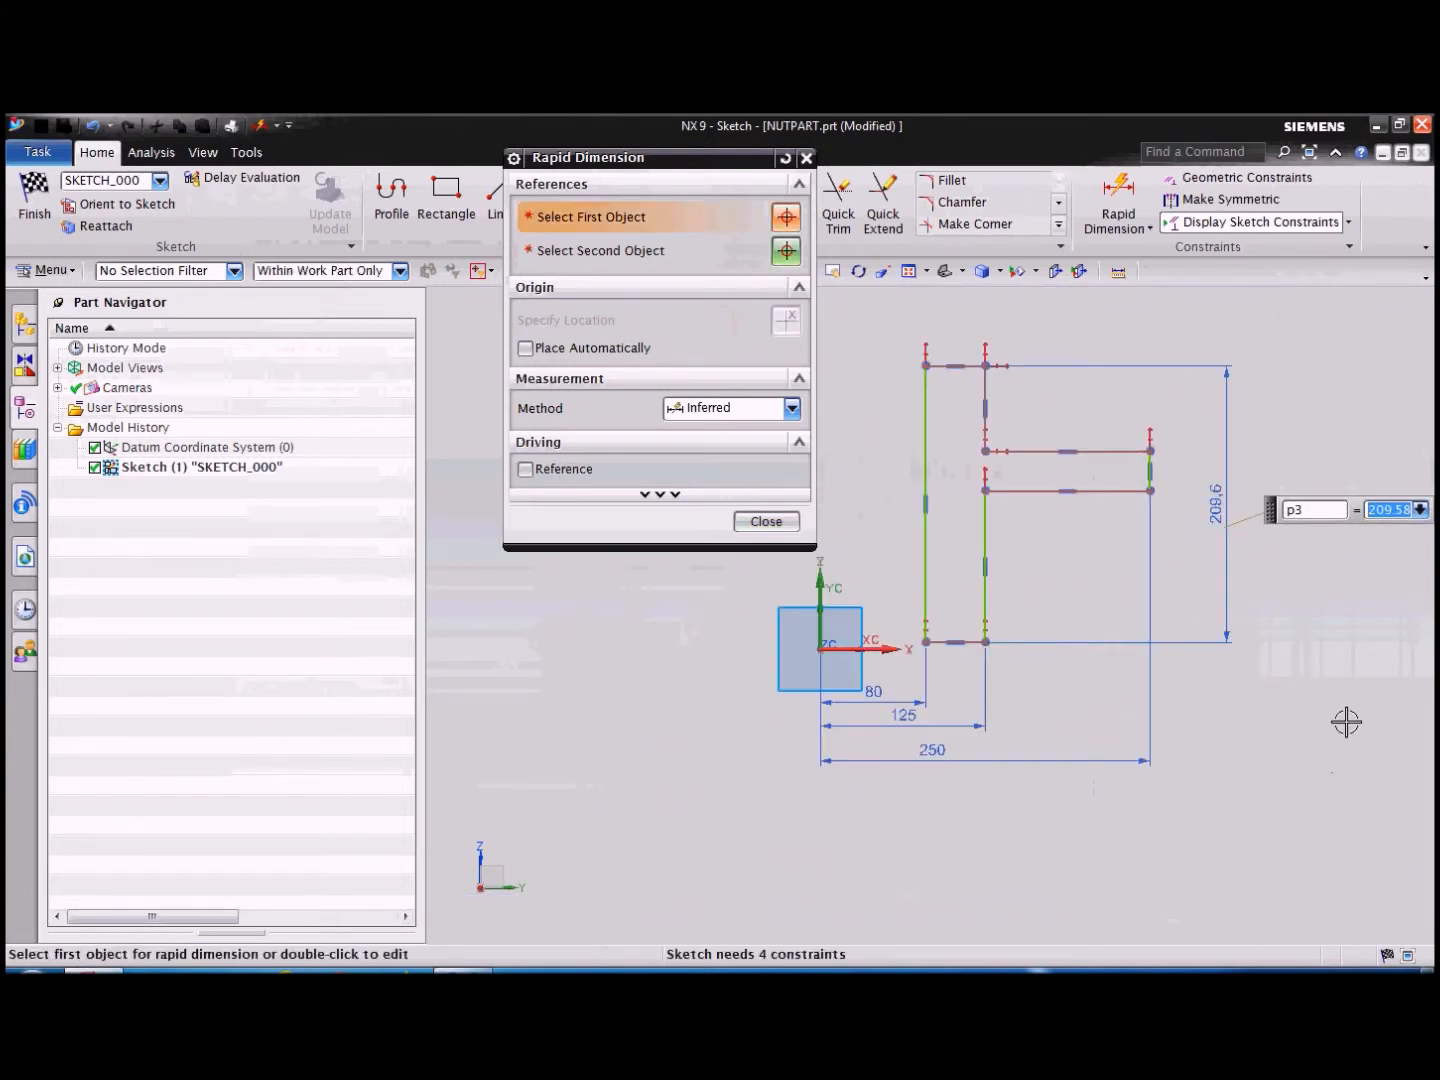
Test the unconstrained profile by trying to move its edges and shifting the bottom edge upward.
left_click(766, 522)
scroll(1077, 530, "up", 2)
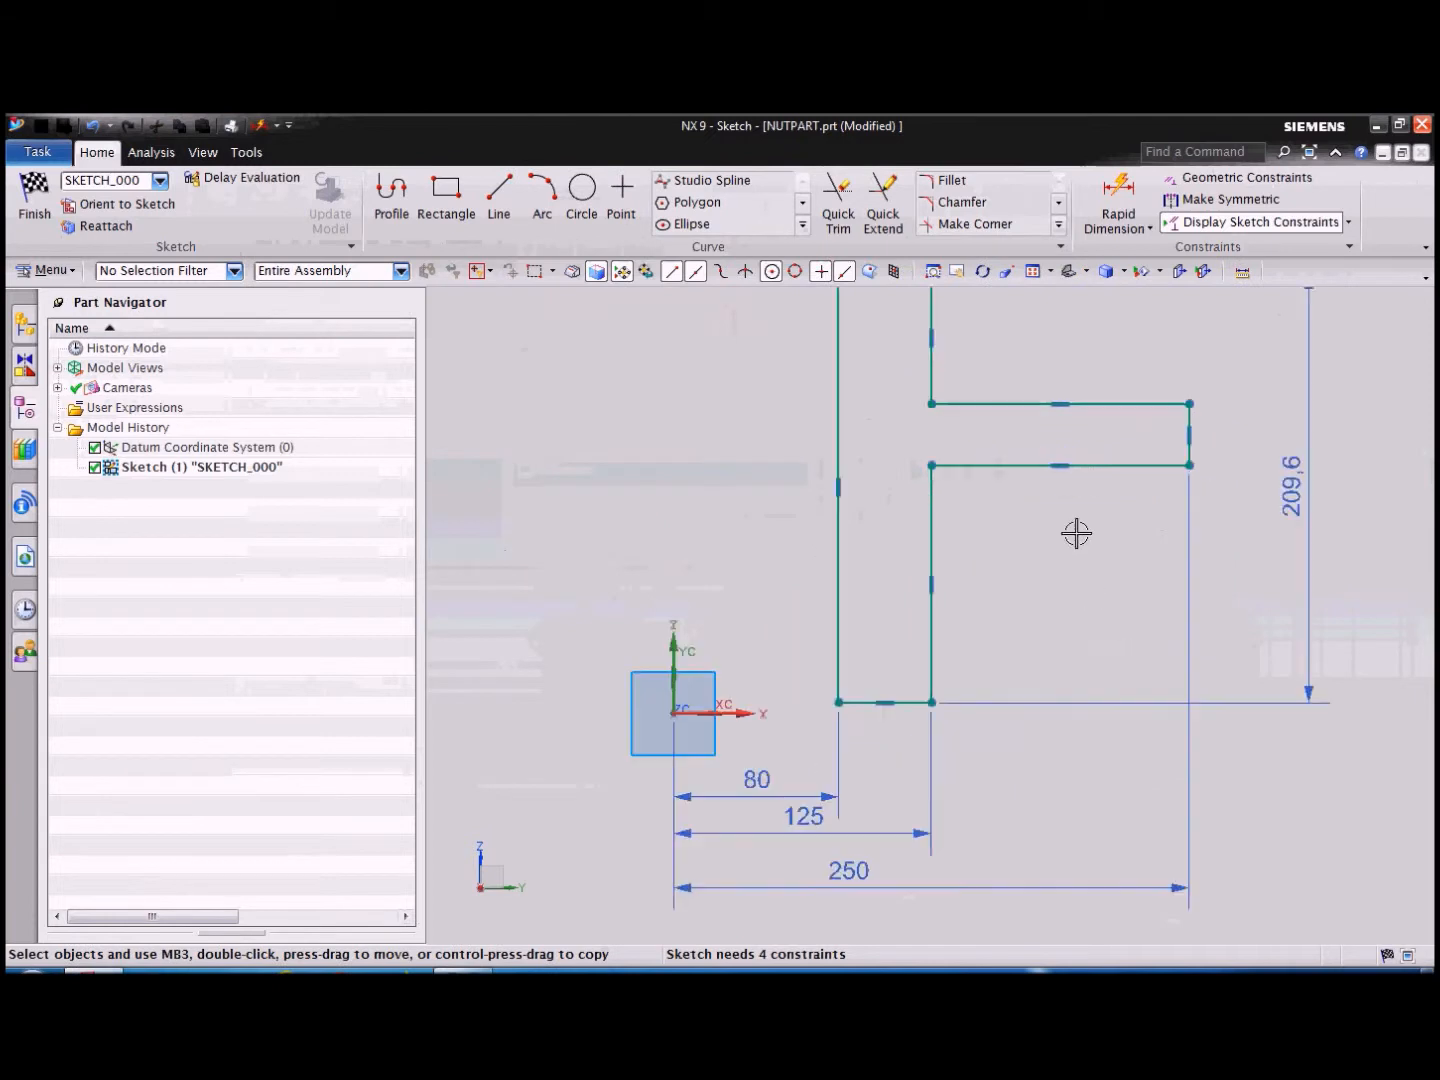
scroll(1013, 546, "down", 1)
mouse_move(942, 347)
left_mouse_down()
mouse_move(996, 346)
mouse_move(946, 351)
left_mouse_up()
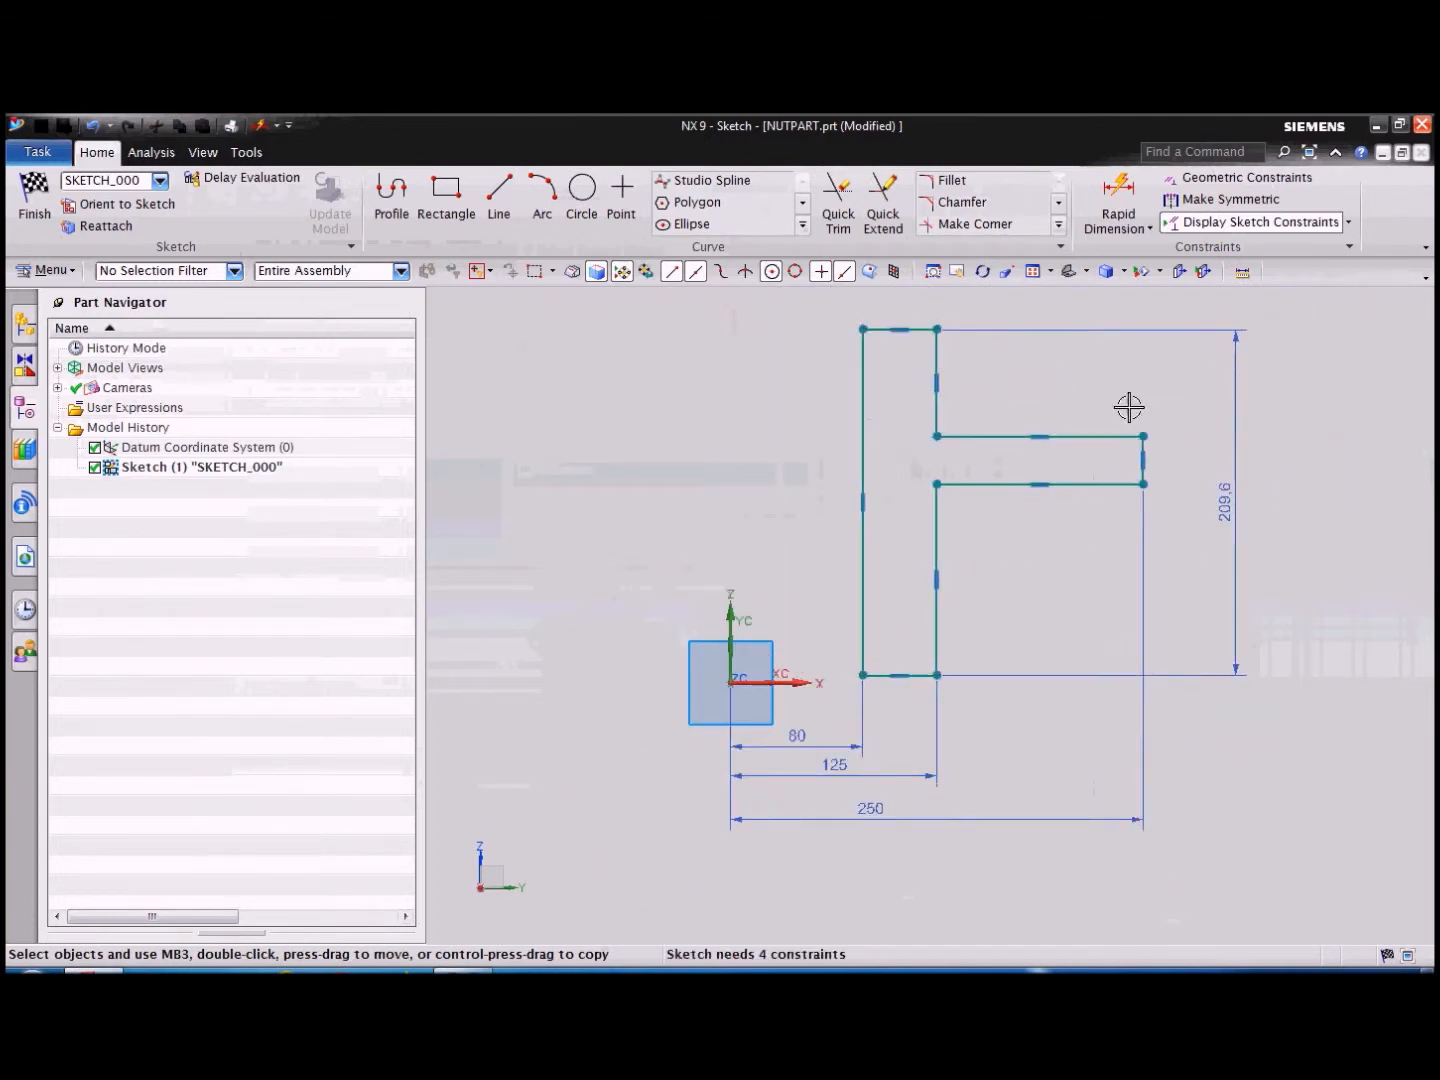
mouse_move(1093, 437)
left_mouse_down()
mouse_move(1086, 399)
mouse_move(1091, 438)
left_mouse_up()
left_click_drag(916, 675, 908, 615)
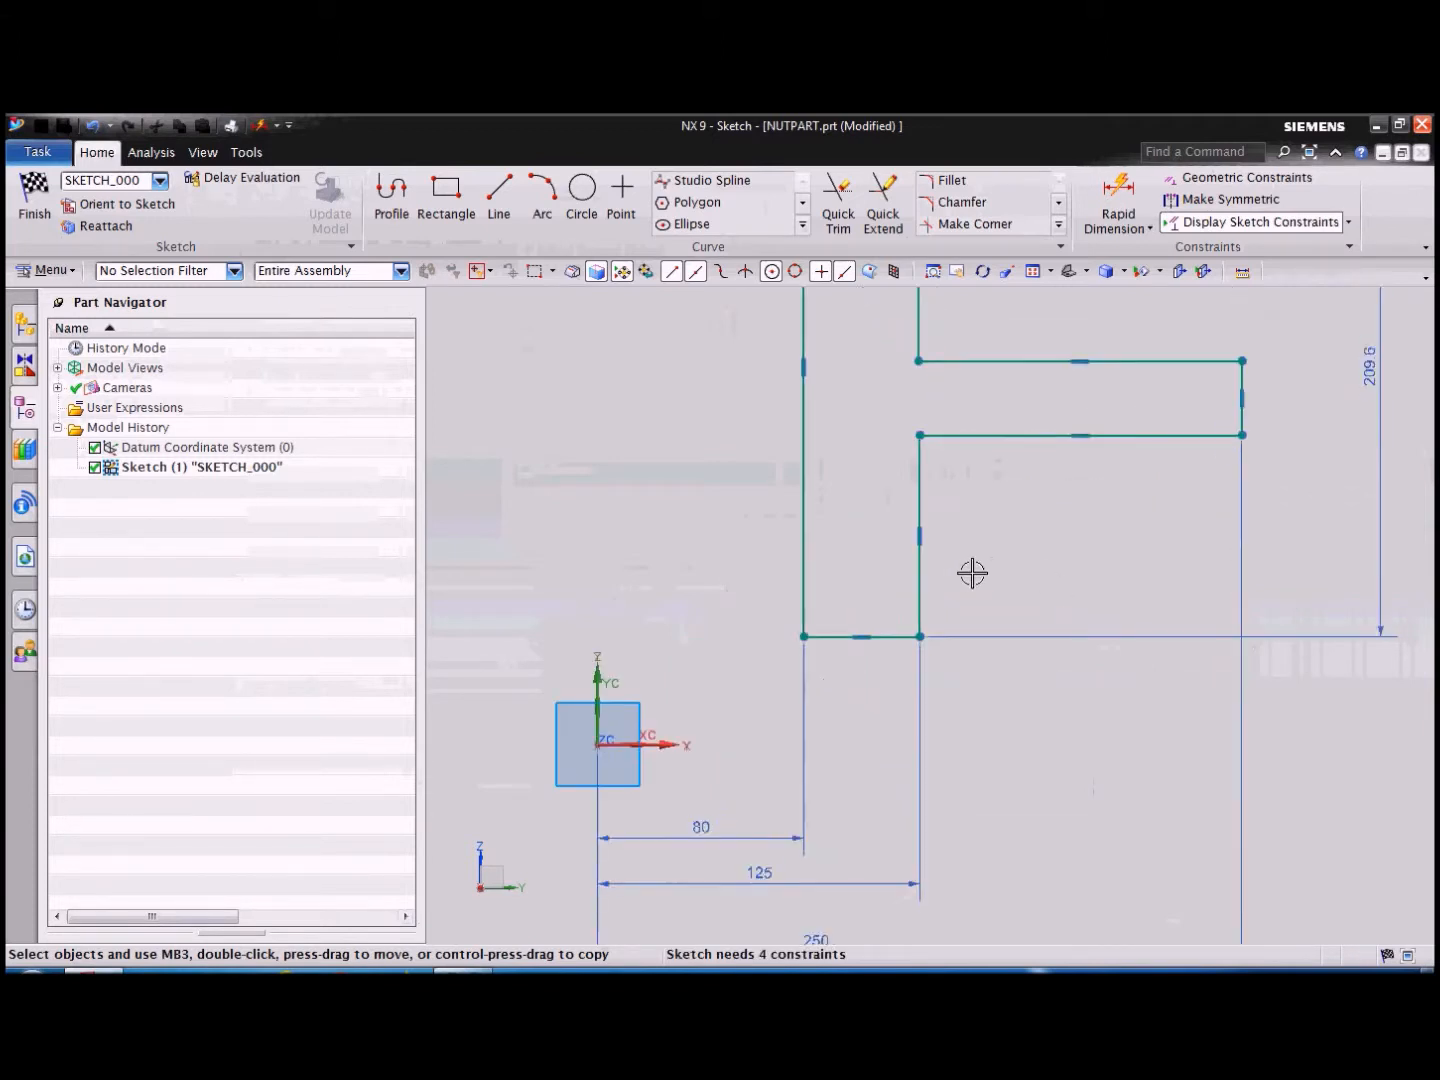
Apply a Collinear constraint between the profile's bottom edge and the sketch's horizontal axis.
left_click(1215, 178)
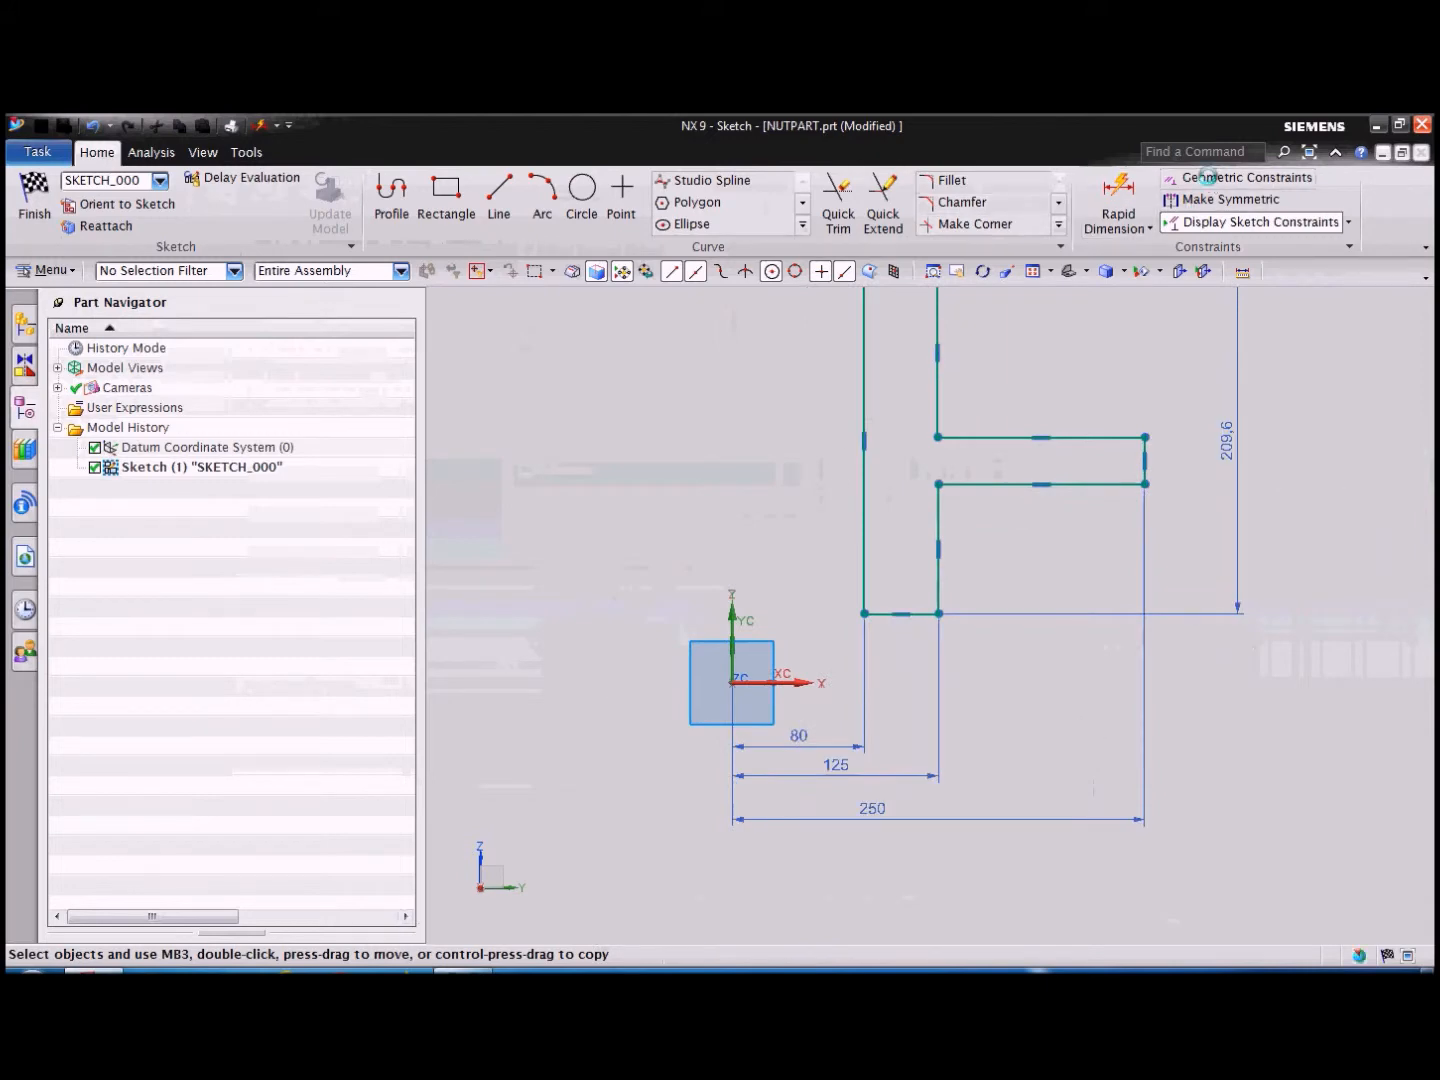
left_click_drag(655, 168, 318, 164)
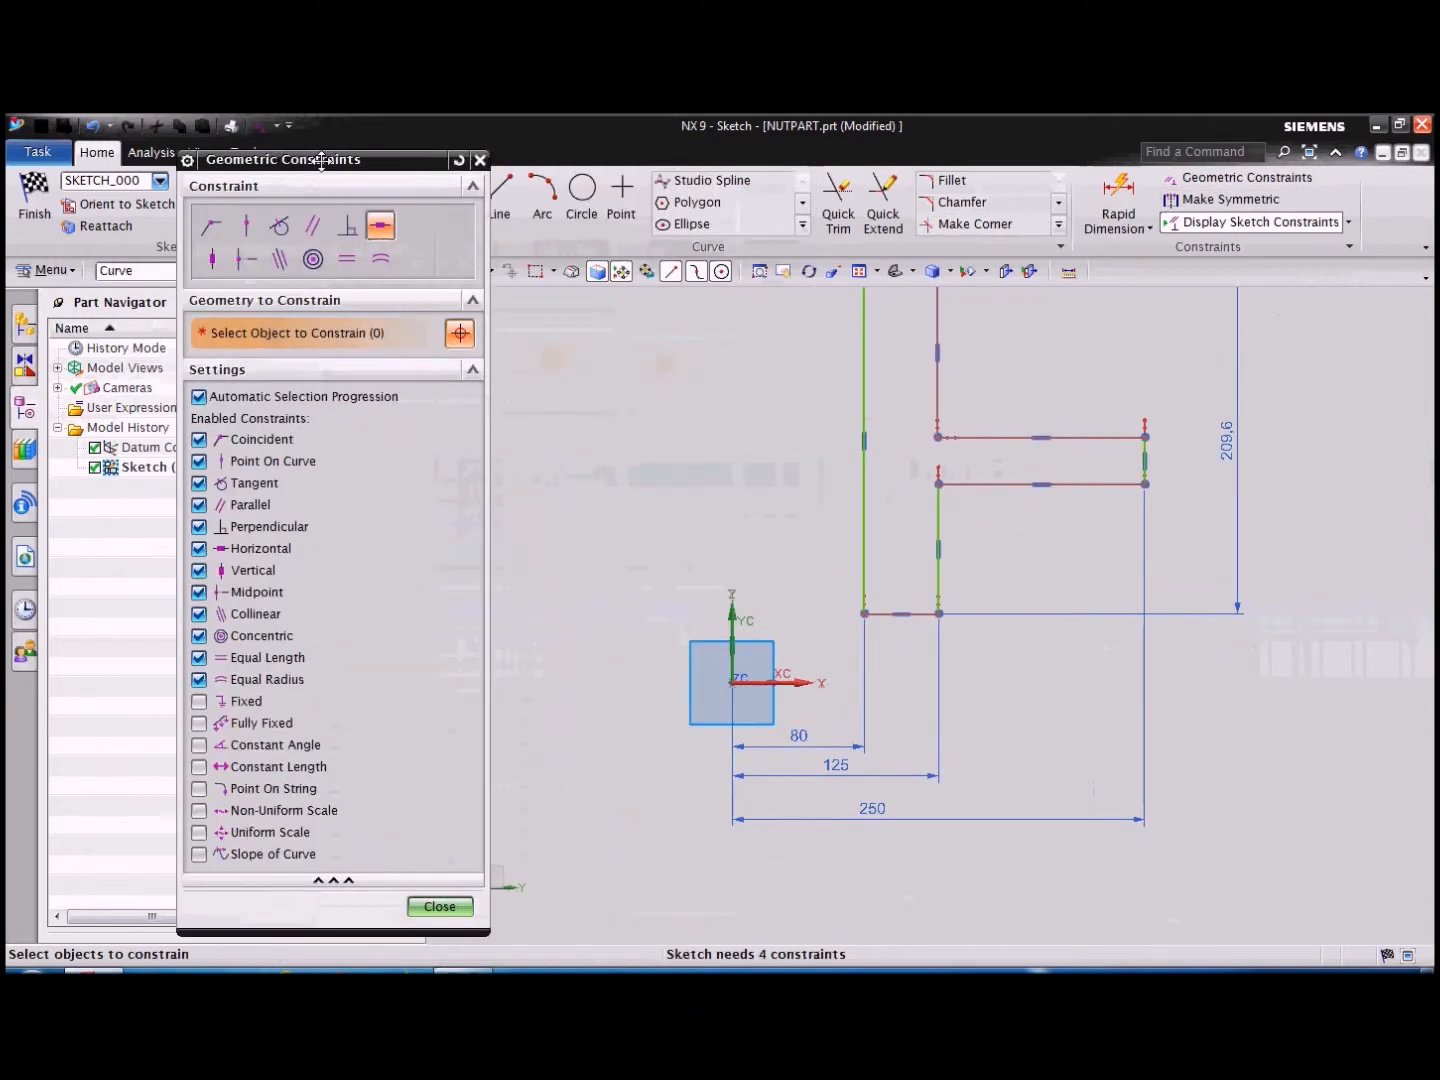
left_click(268, 251)
scroll(914, 650, "up", 1)
scroll(913, 650, "up", 2)
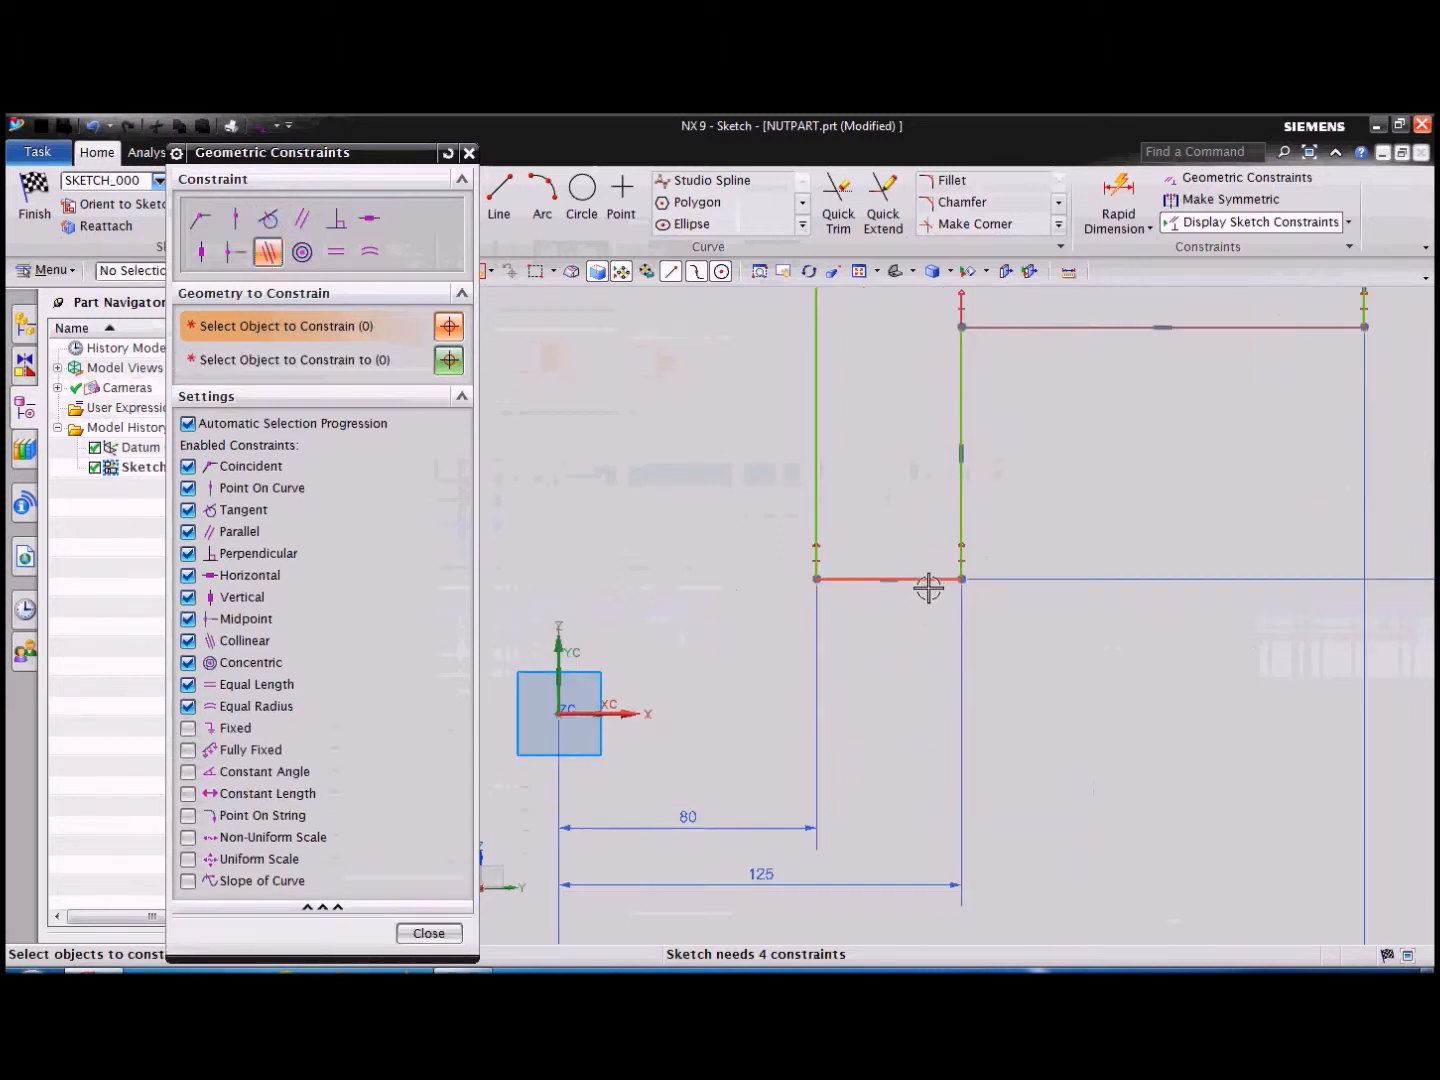
left_click(926, 582)
scroll(1038, 649, "down", 3)
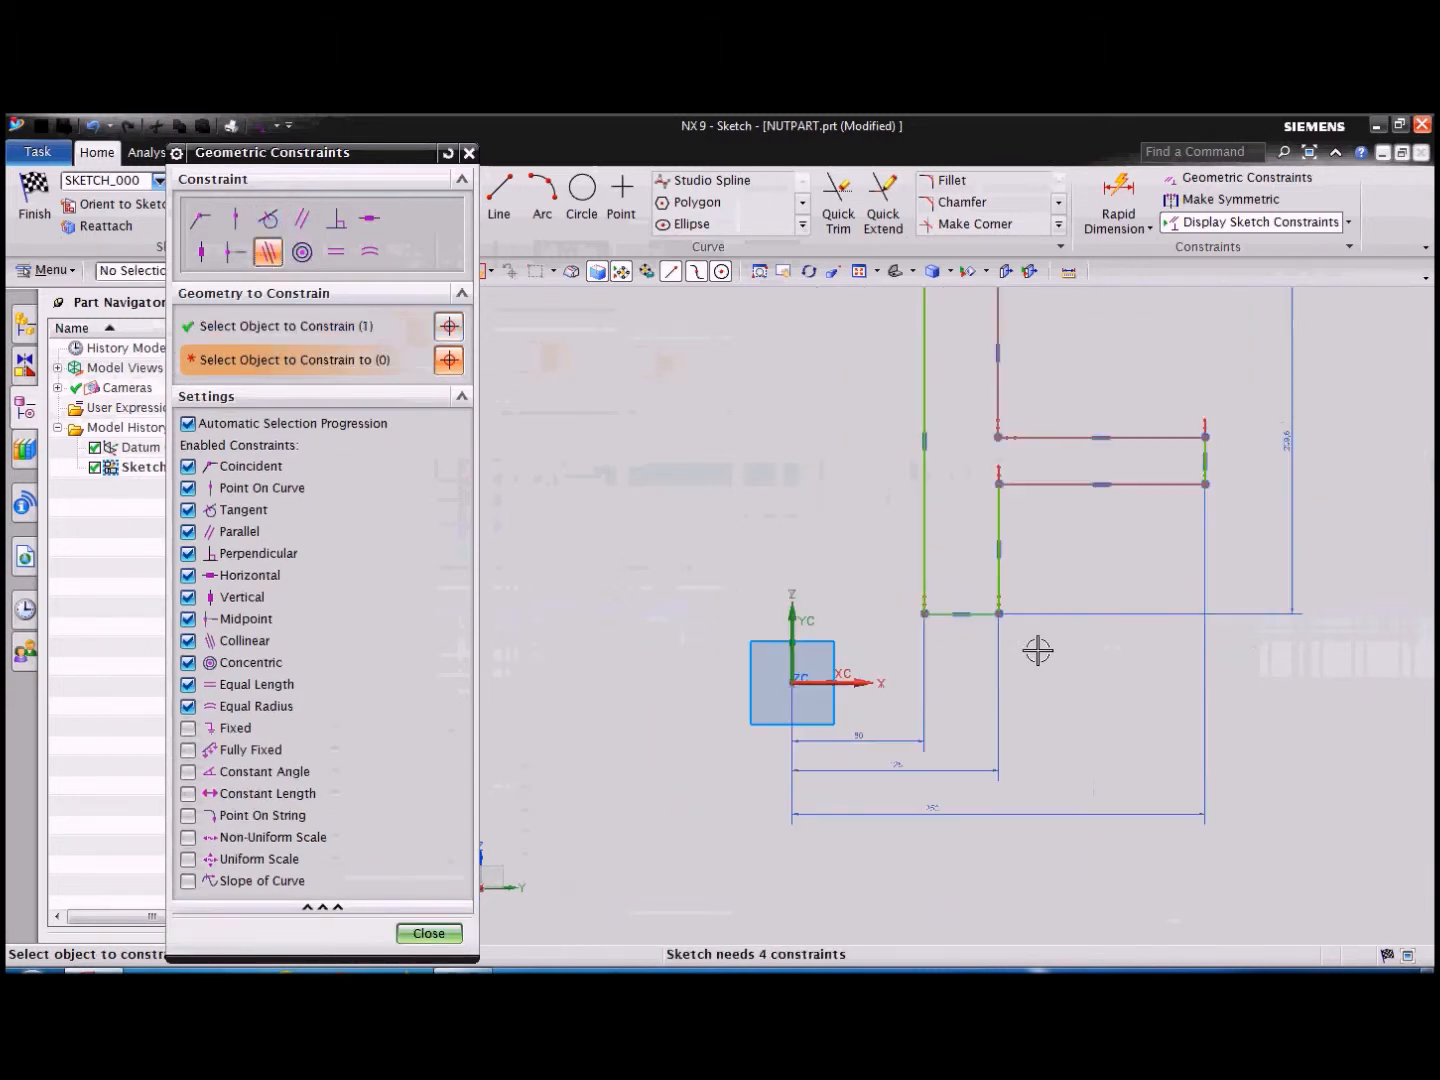
left_click(861, 682)
Uncross the flange edges by moving the one joined to the upper body edge above the other.
scroll(1030, 640, "up", 3)
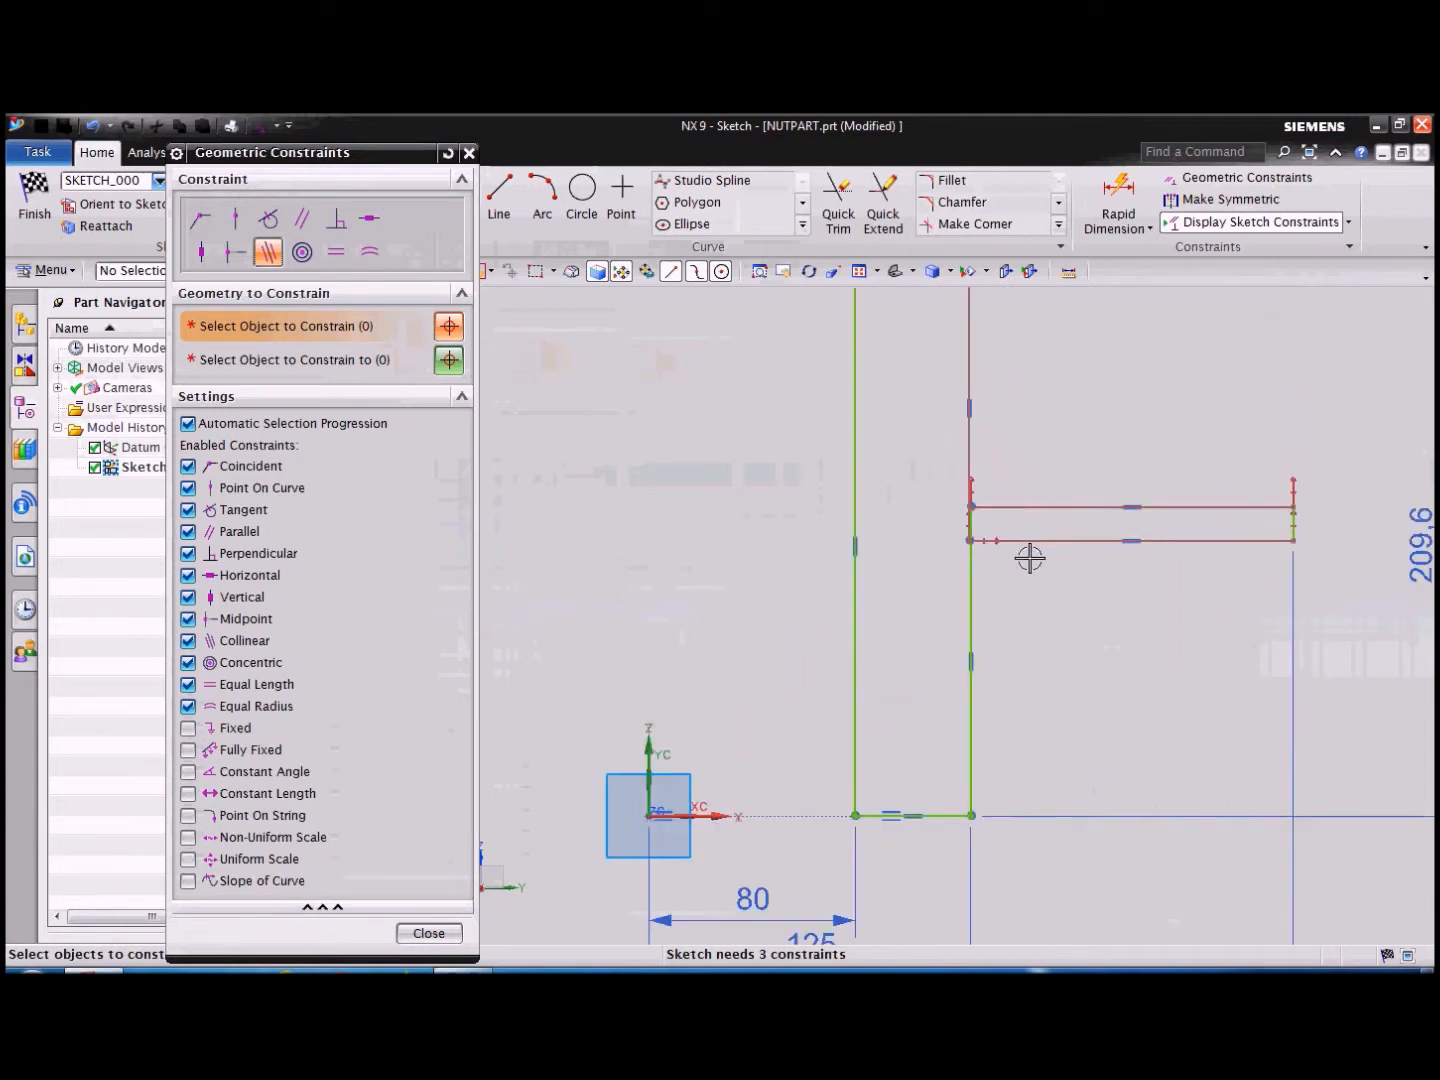
scroll(1032, 604, "up", 2)
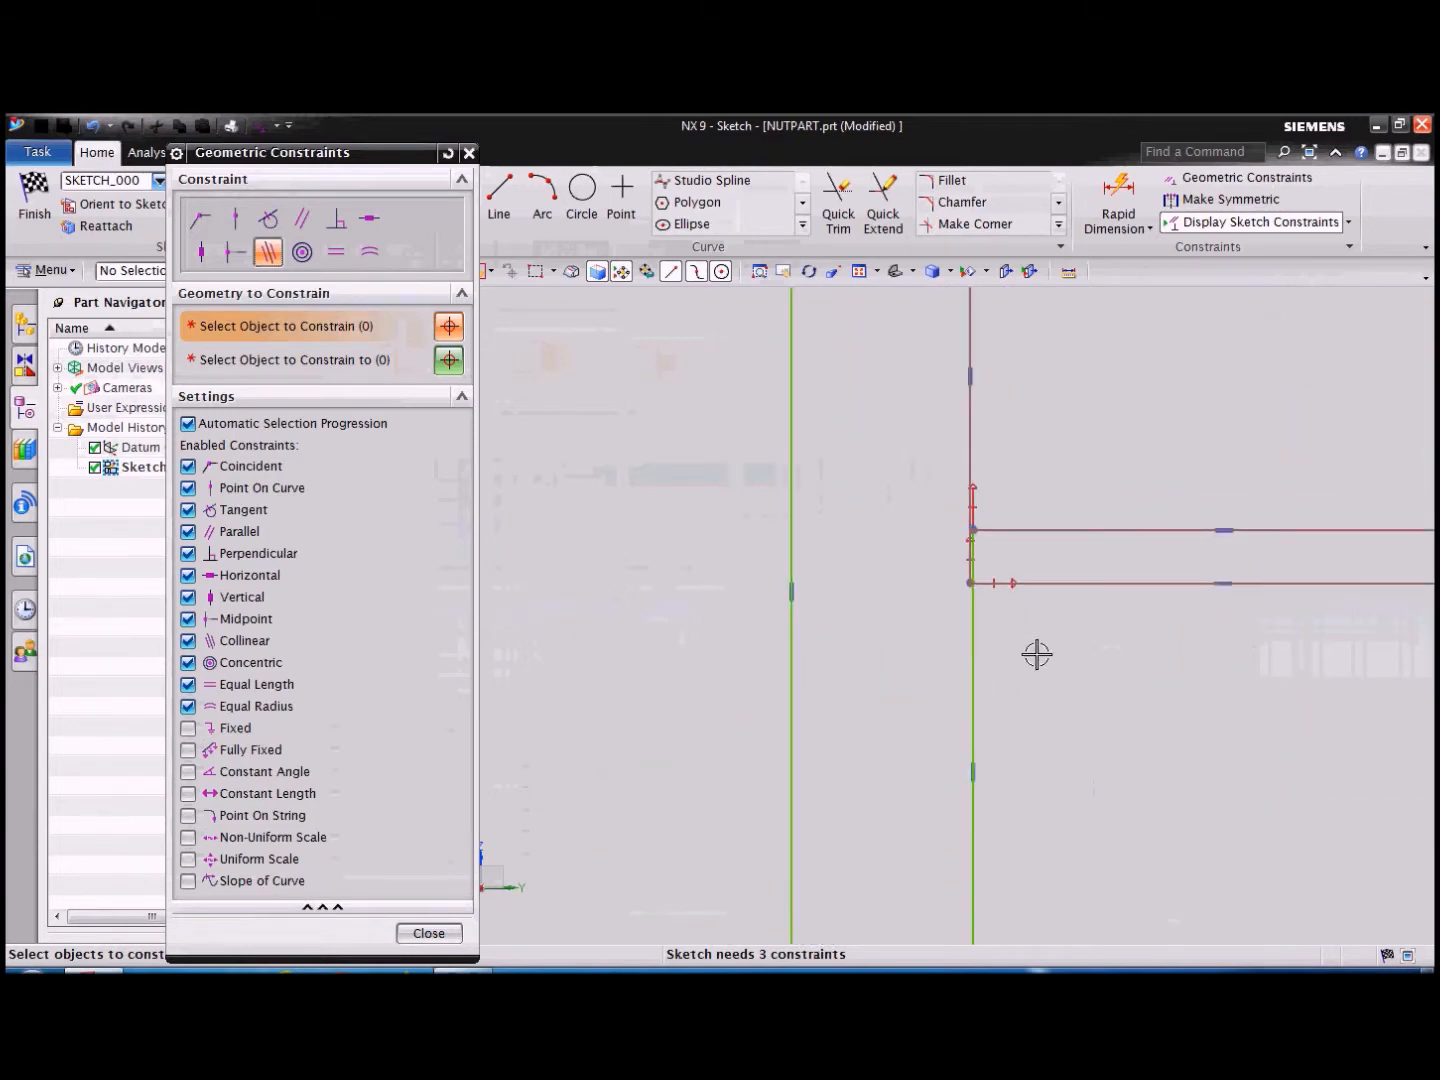
left_click(428, 934)
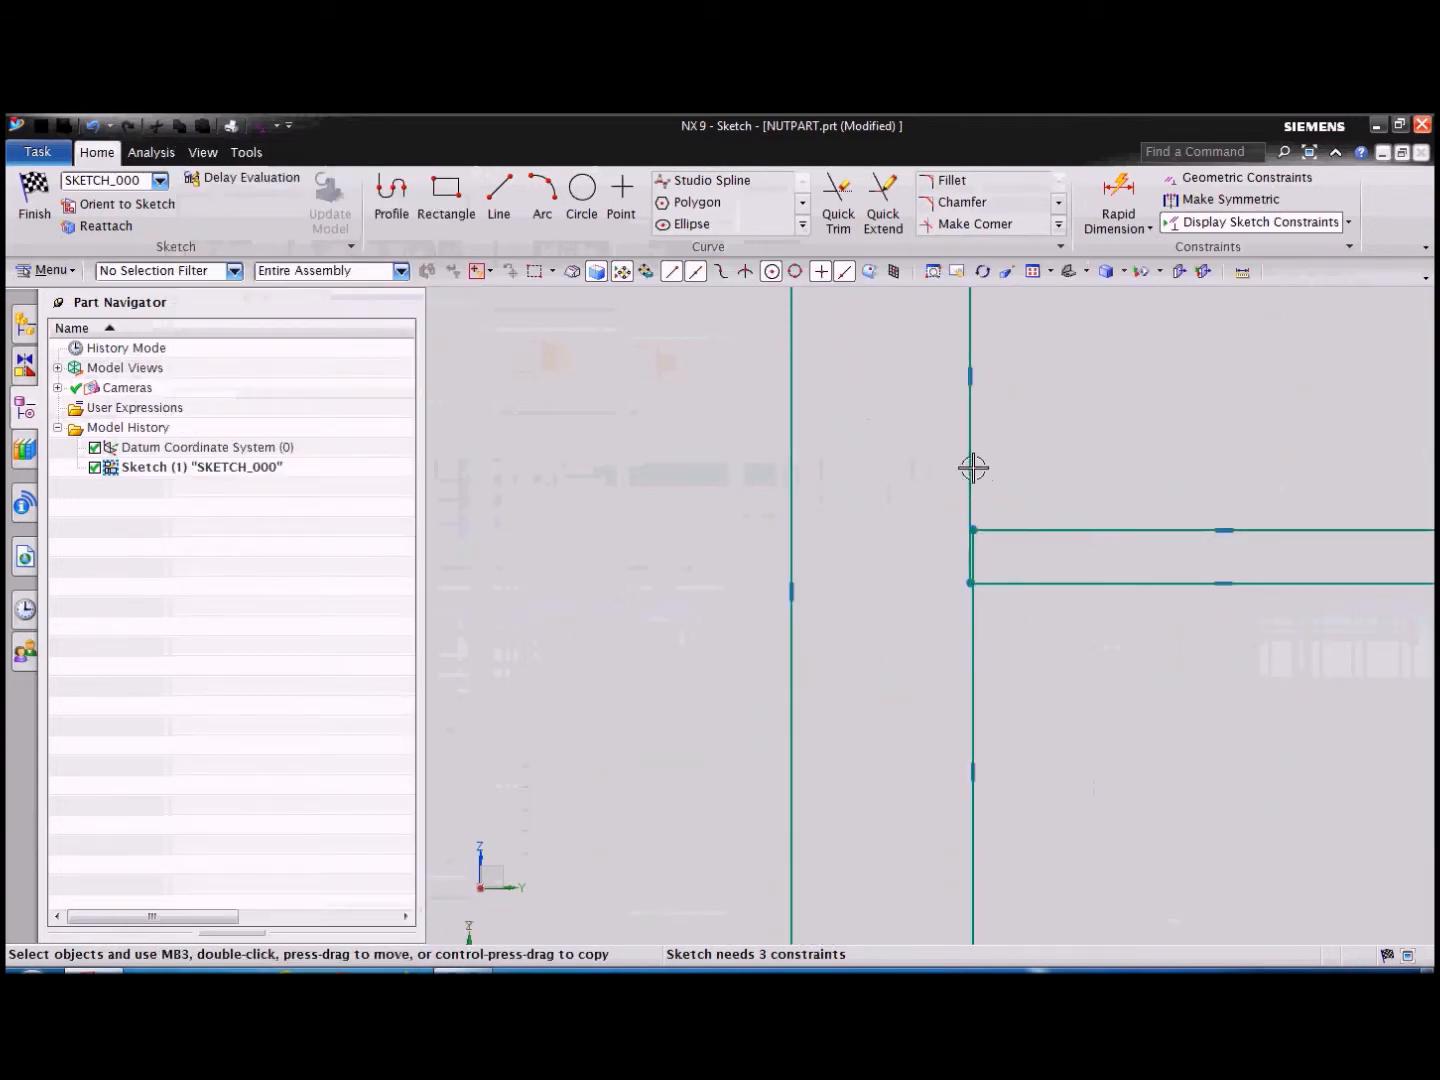
mouse_move(975, 463)
left_mouse_down()
mouse_move(984, 395)
mouse_move(971, 362)
left_mouse_up()
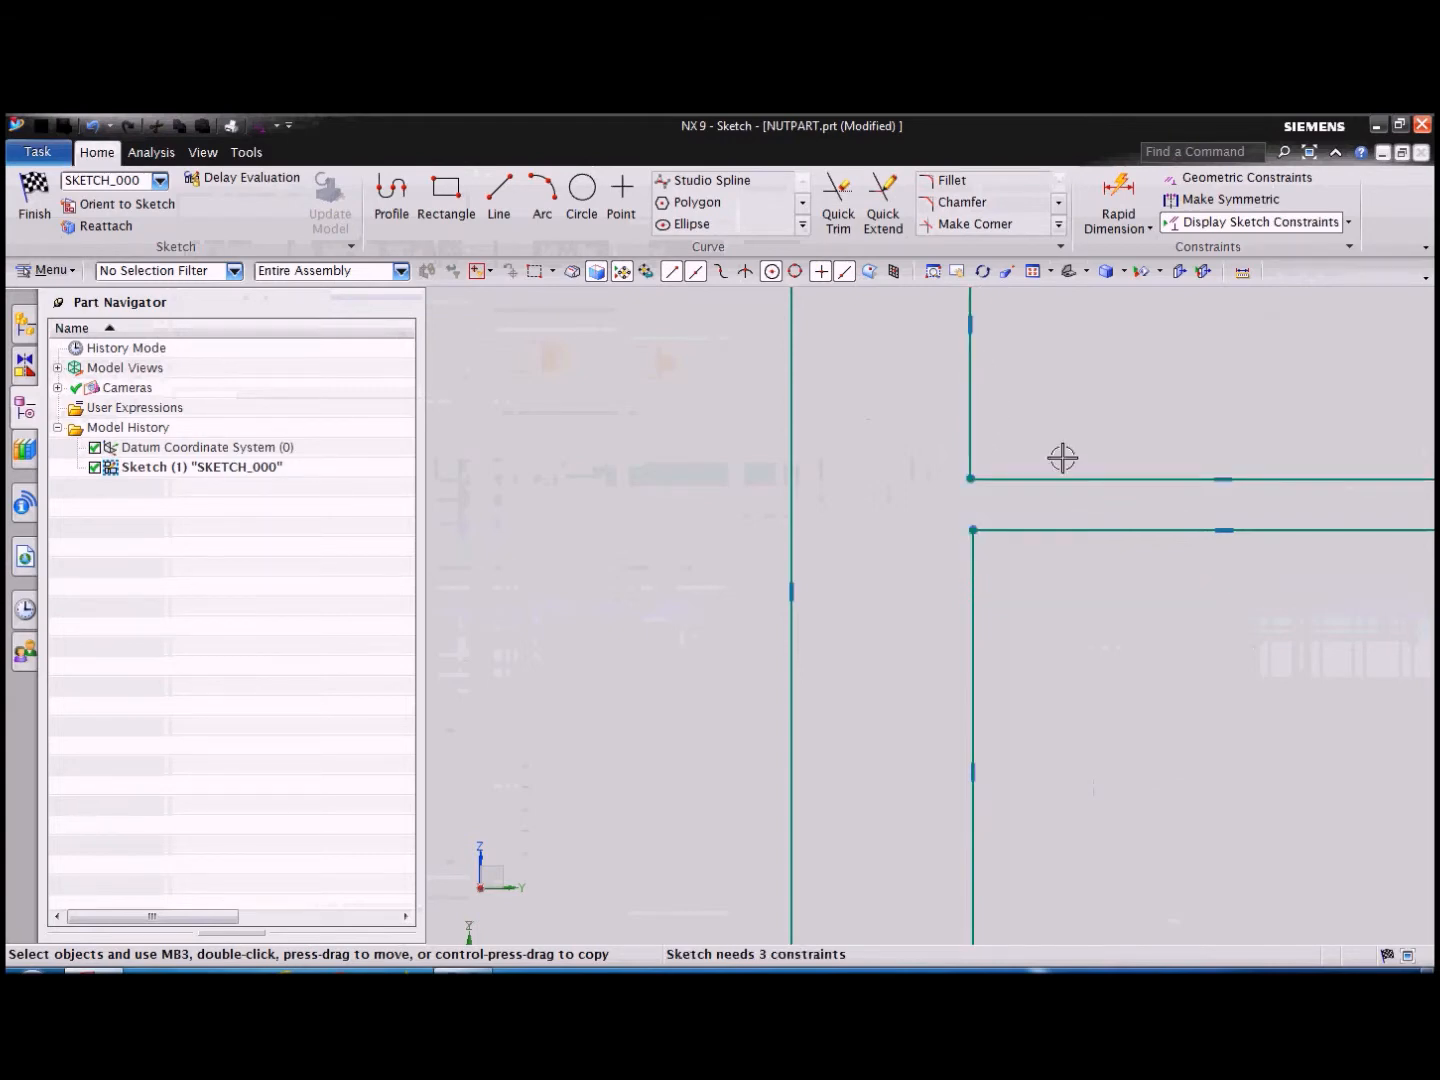
scroll(1025, 571, "down", 3)
Make the body's outer vertical edges above and below the flange collinear.
left_click(1240, 178)
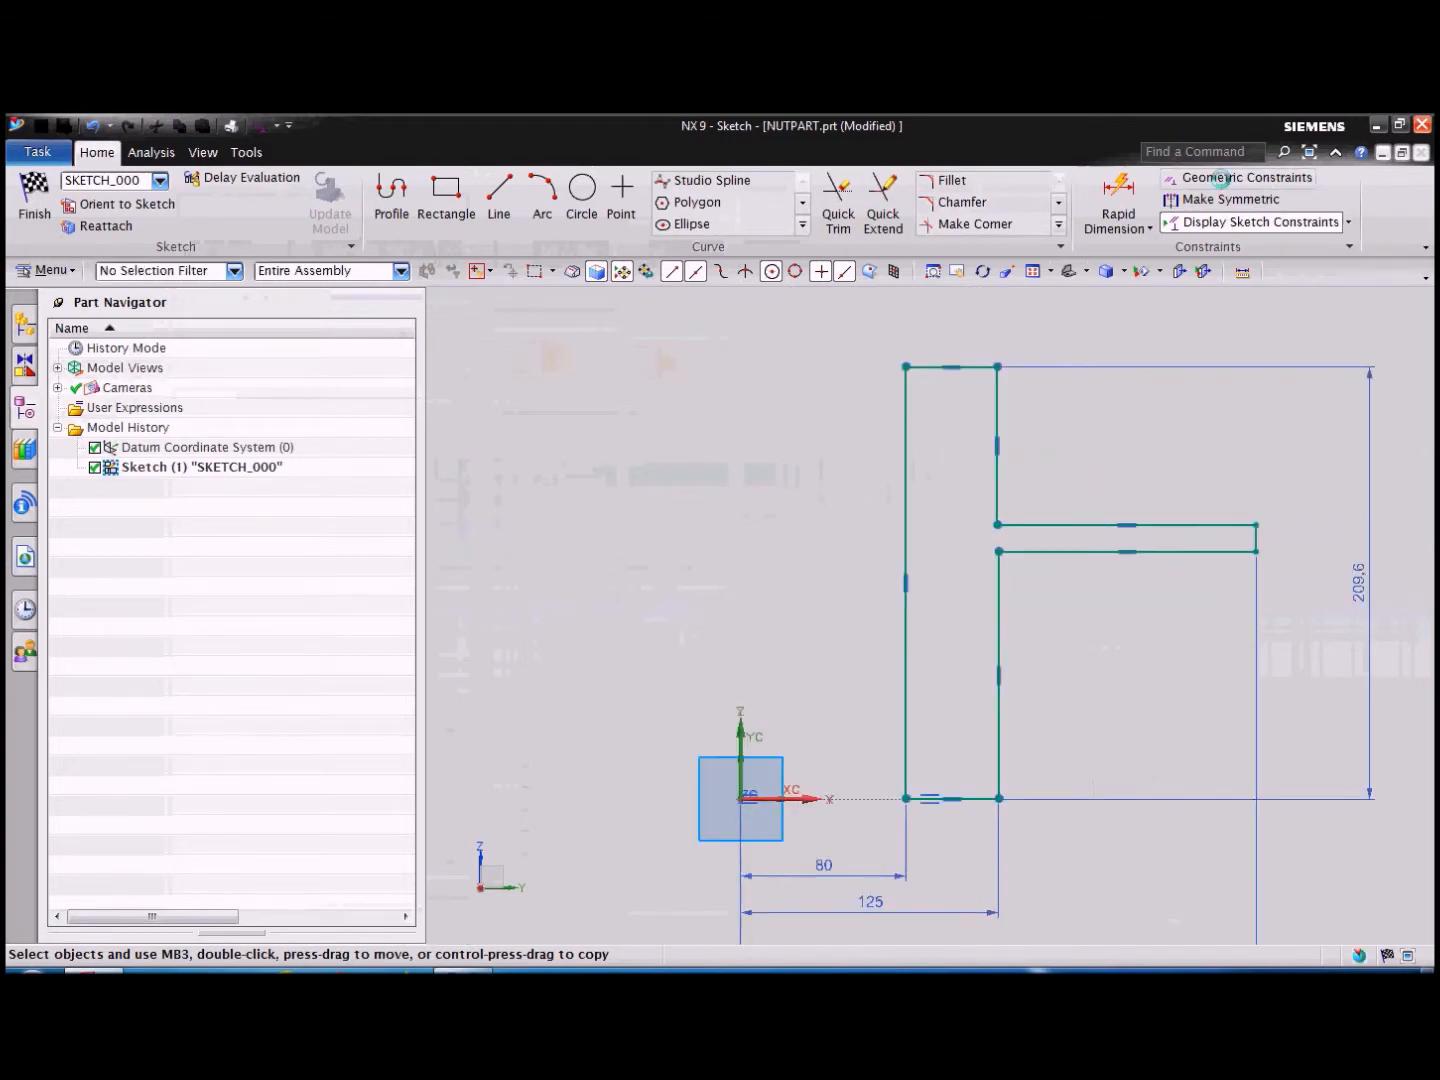
left_click(997, 409)
scroll(1035, 590, "up", 3)
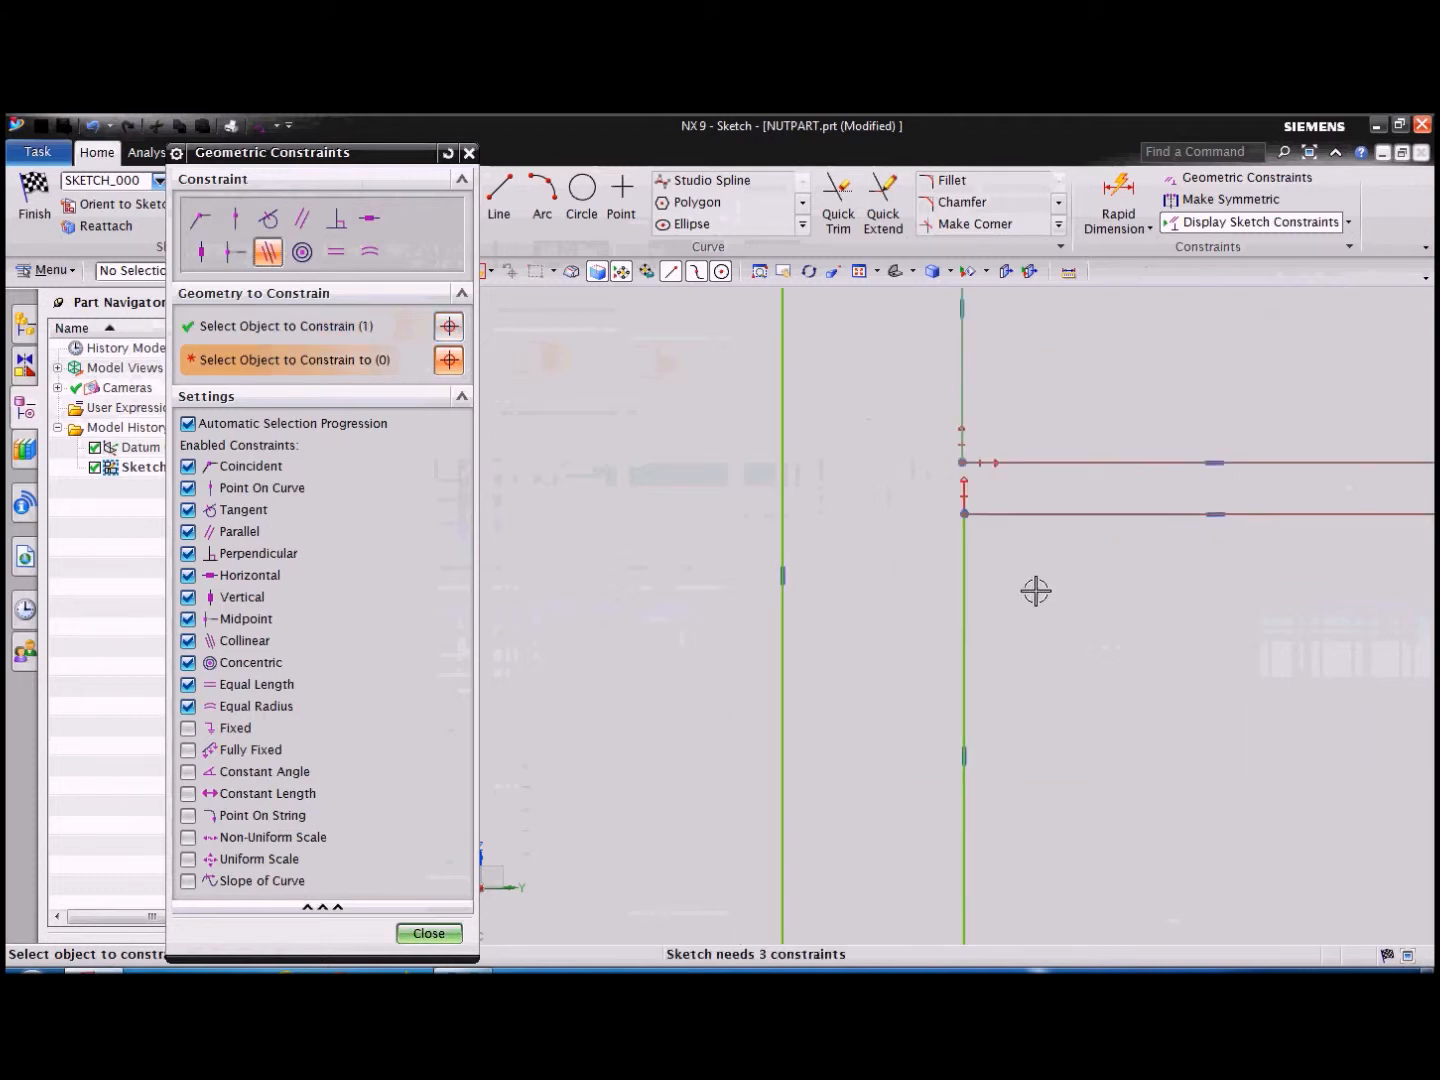
left_click(964, 573)
scroll(1035, 585, "down", 3)
left_click(430, 933)
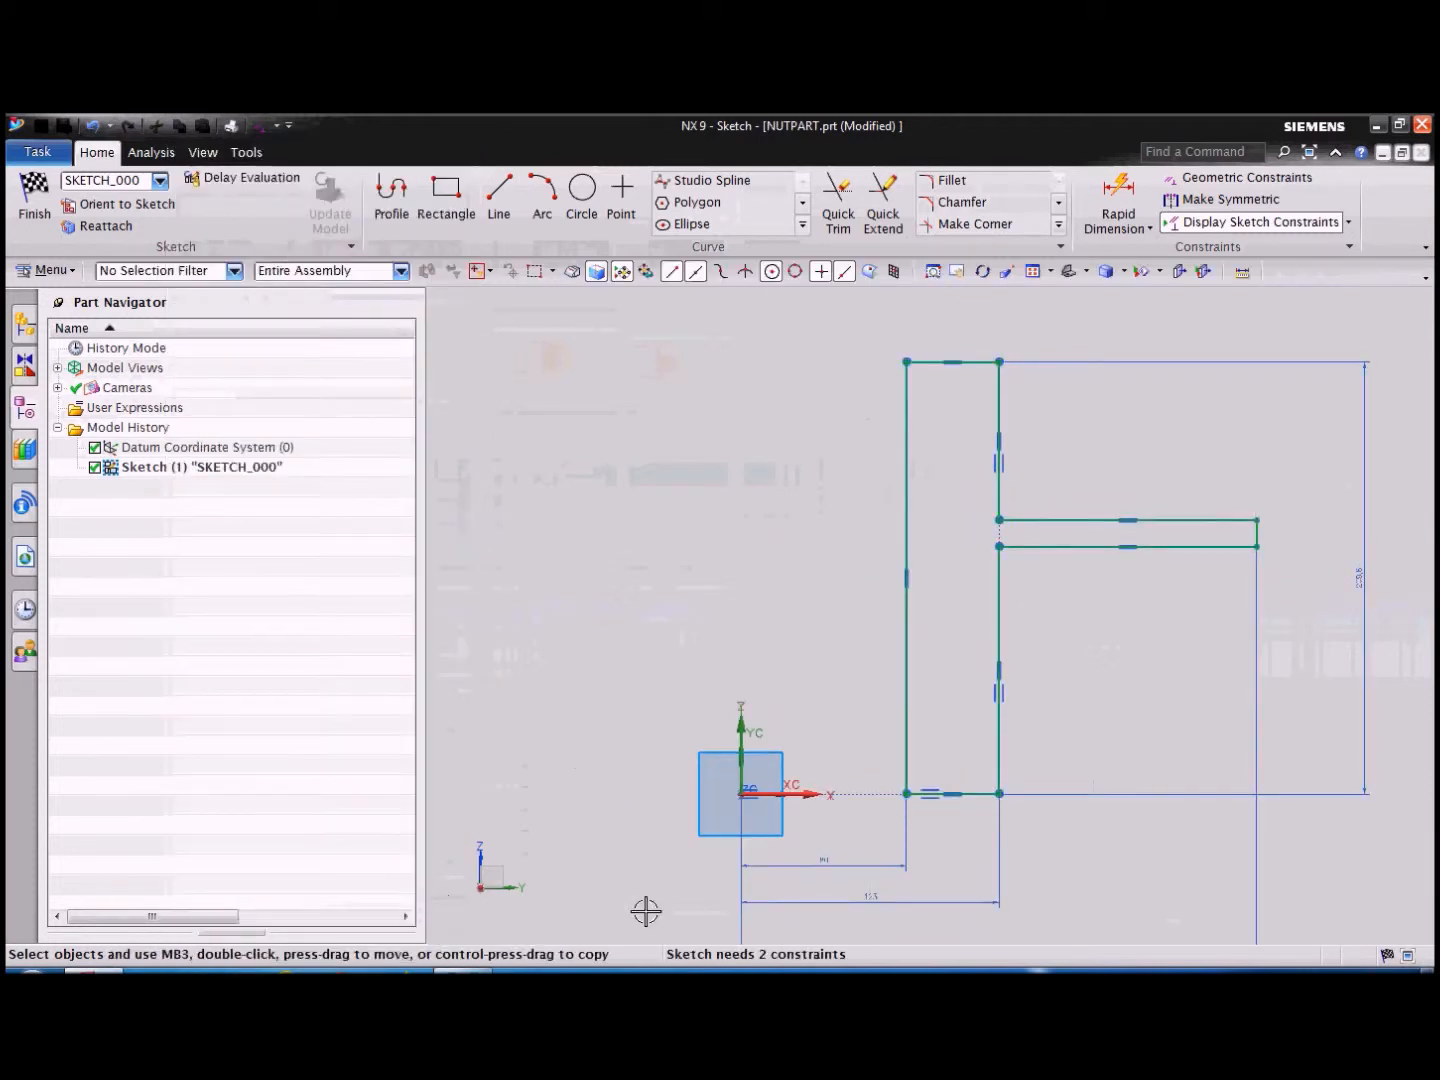
scroll(1215, 540, "up", 3)
scroll(991, 390, "down", 3)
scroll(969, 541, "up", 2)
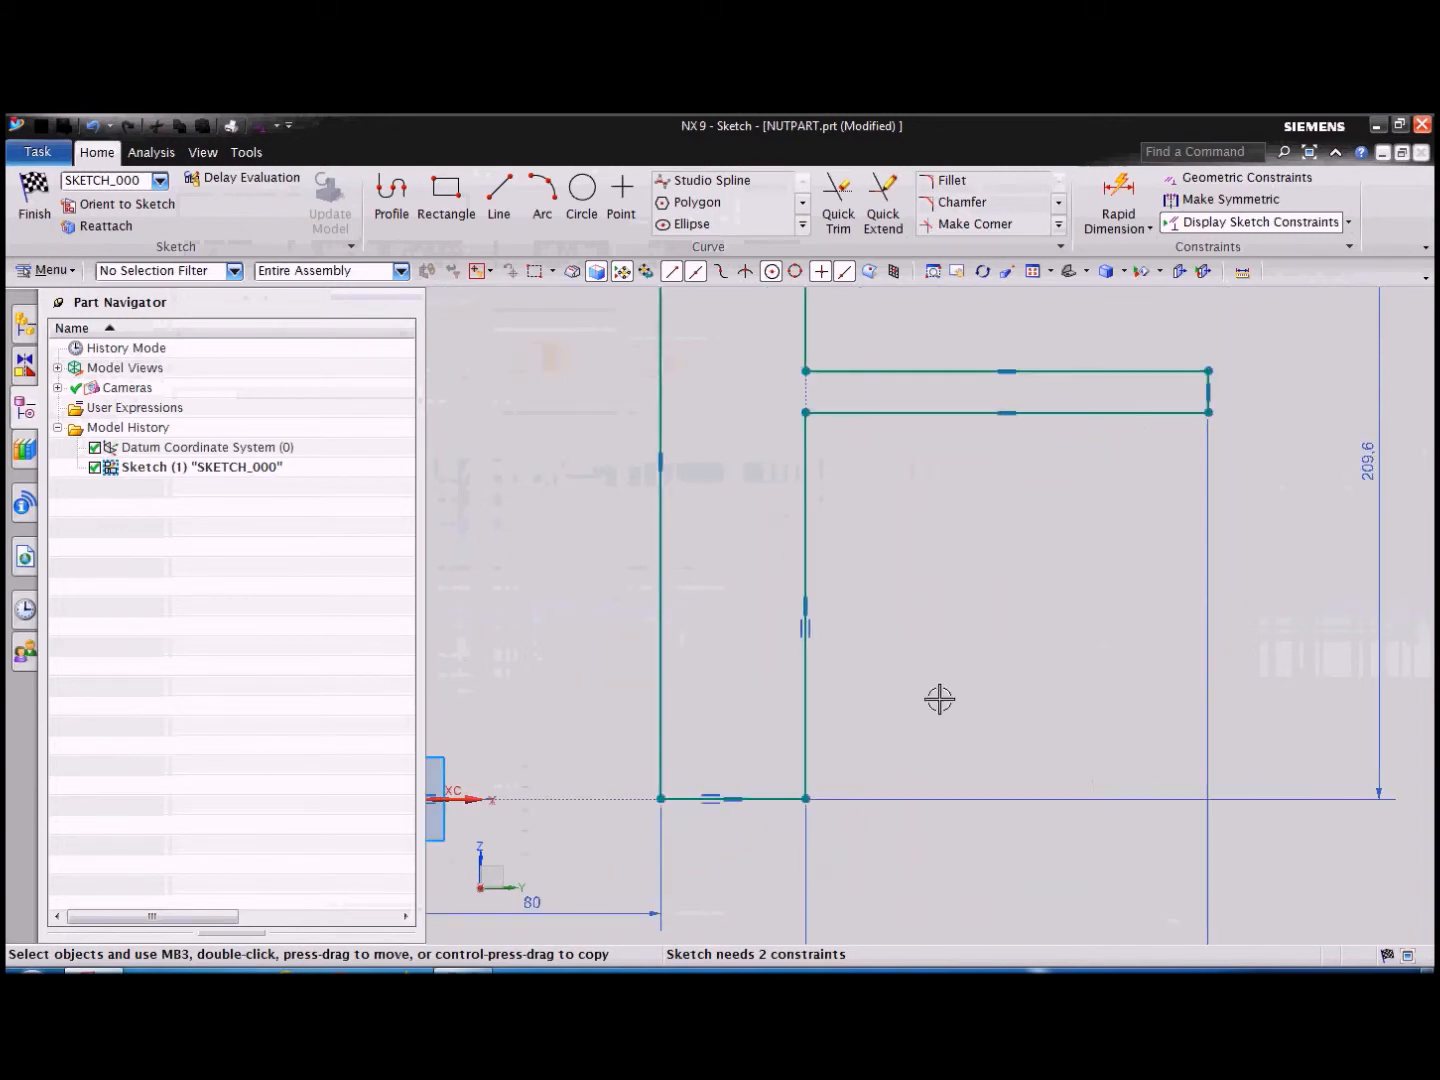
scroll(936, 712, "down", 1)
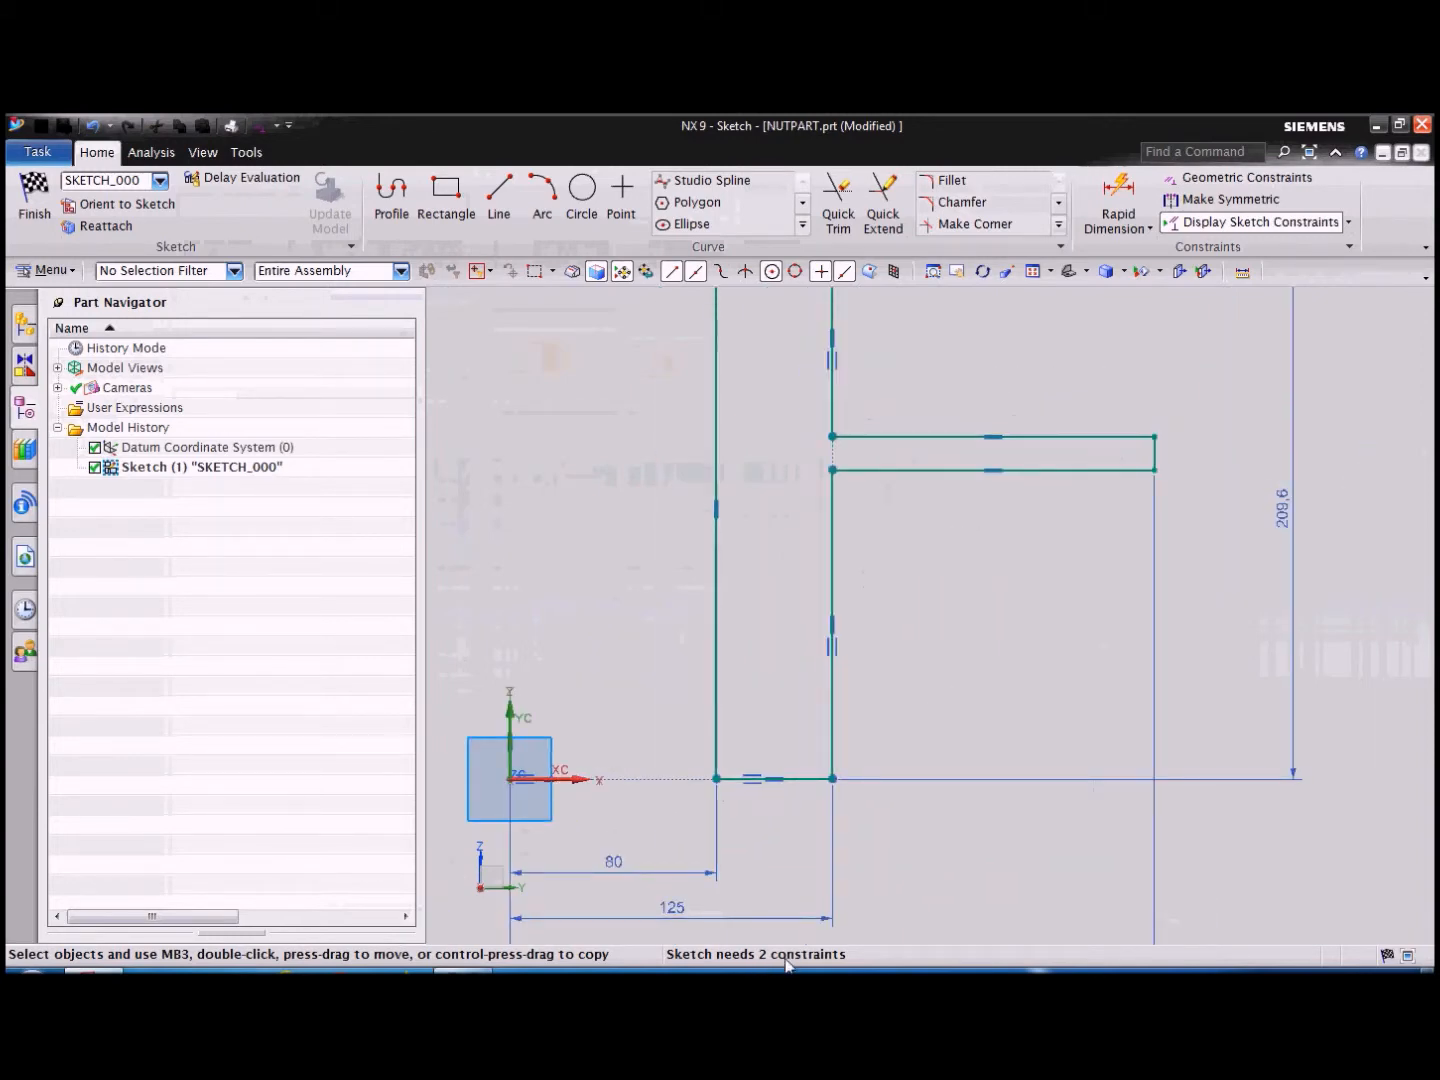
left_click(1222, 180)
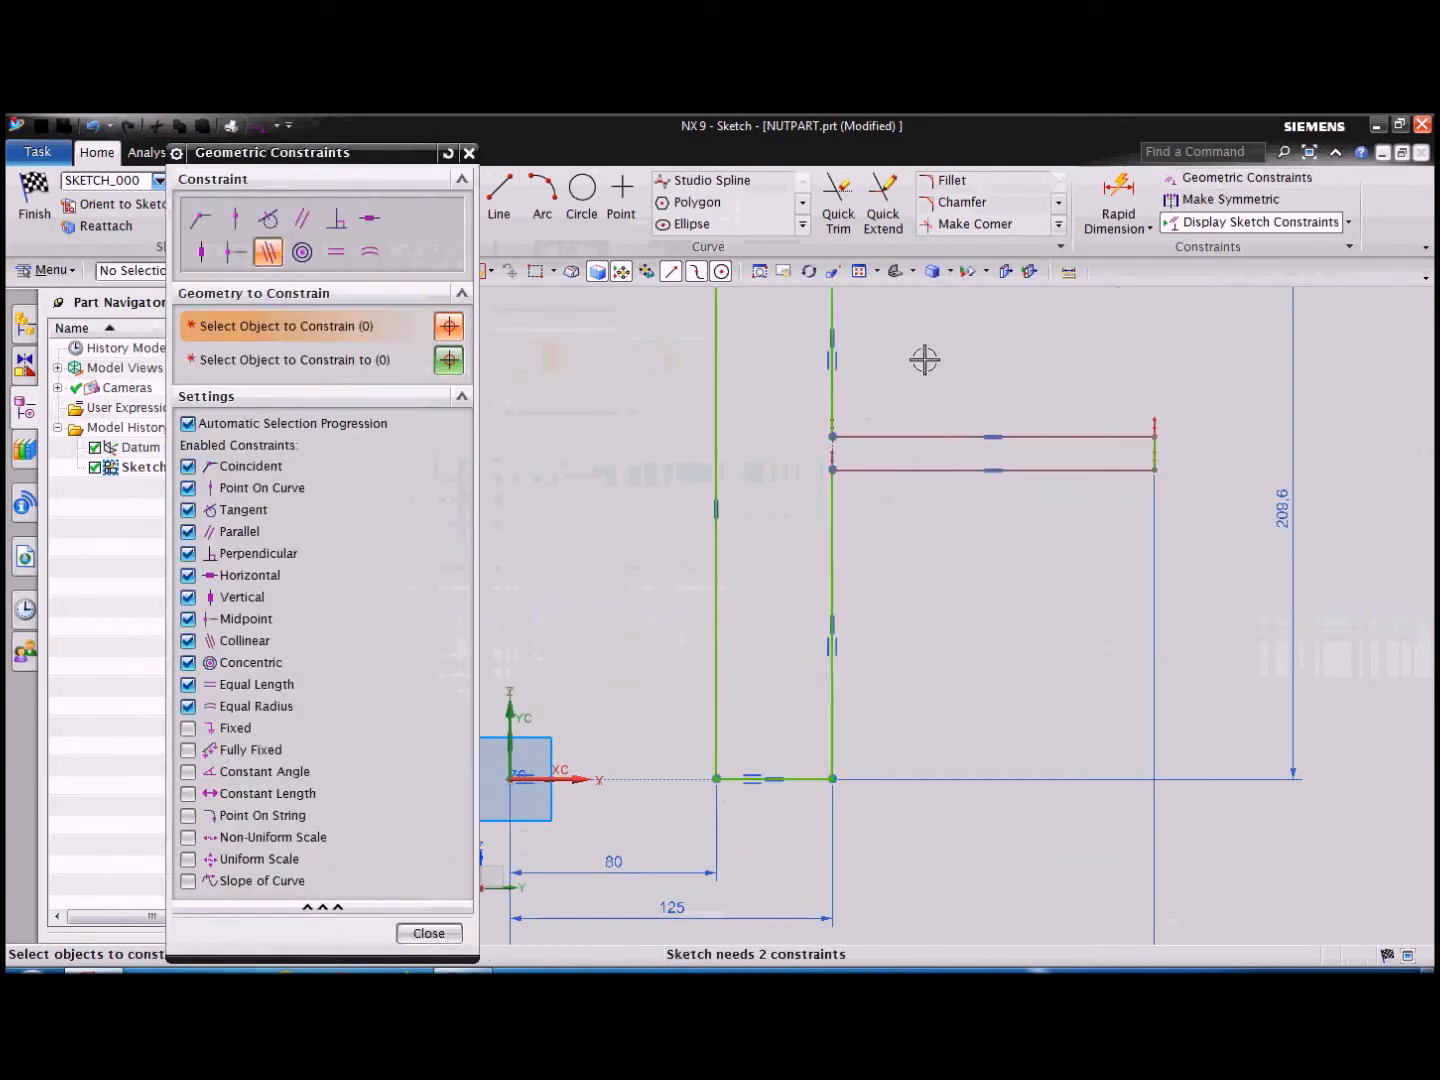
scroll(832, 476, "up", 2)
scroll(932, 513, "down", 2)
scroll(931, 513, "down", 1)
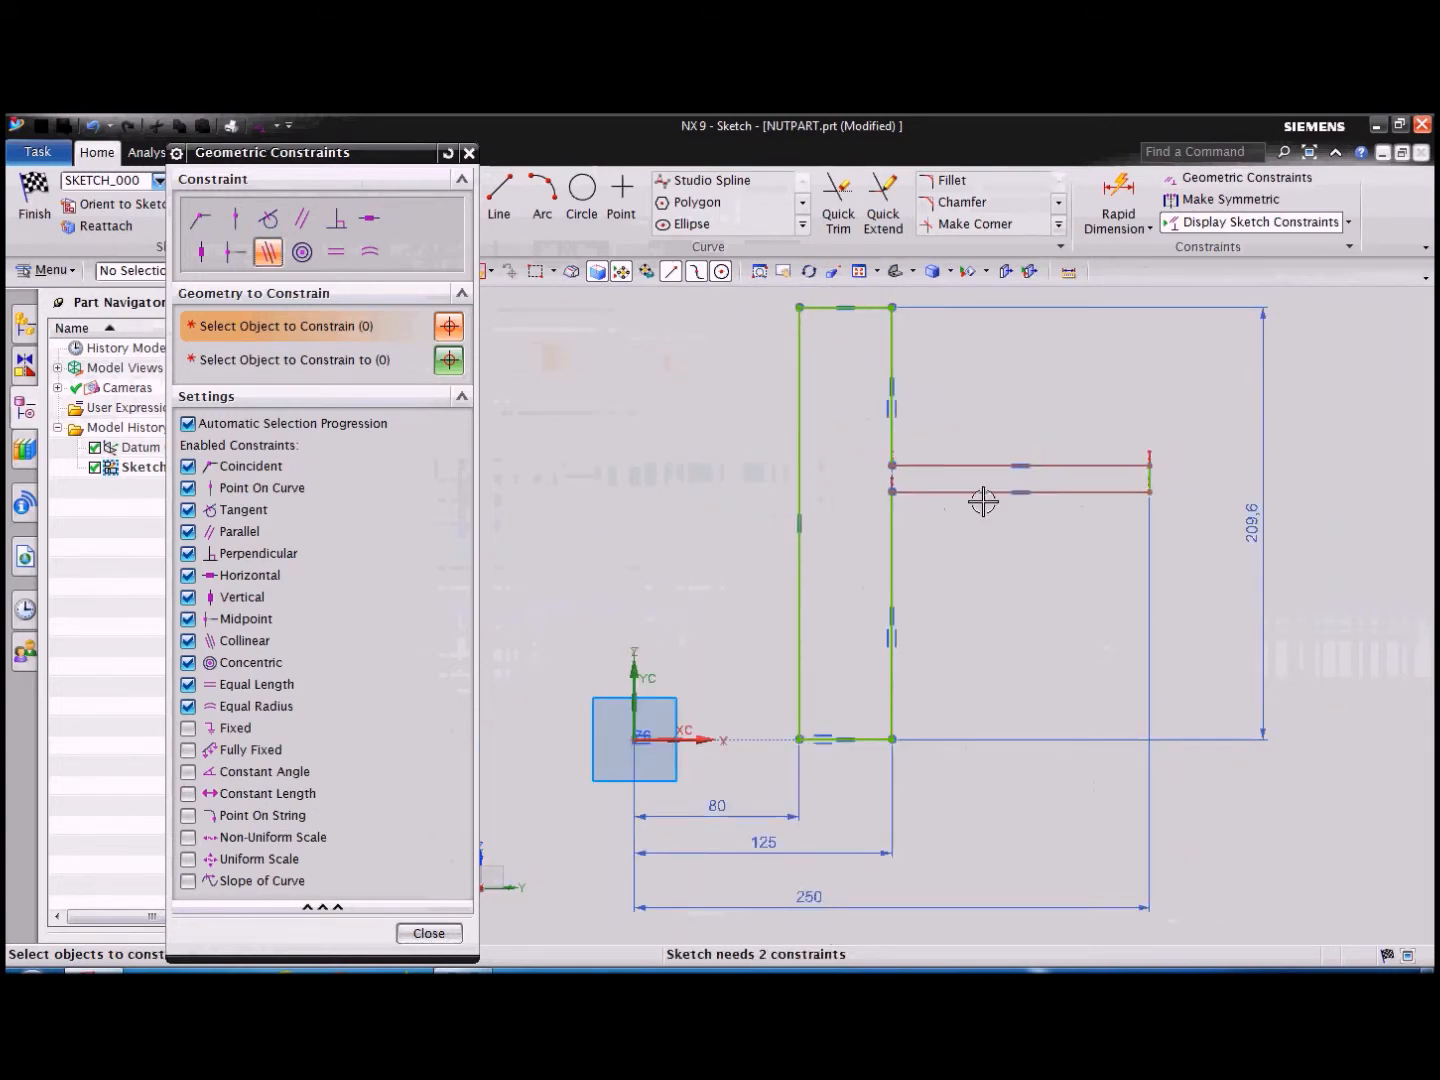
left_click(428, 932)
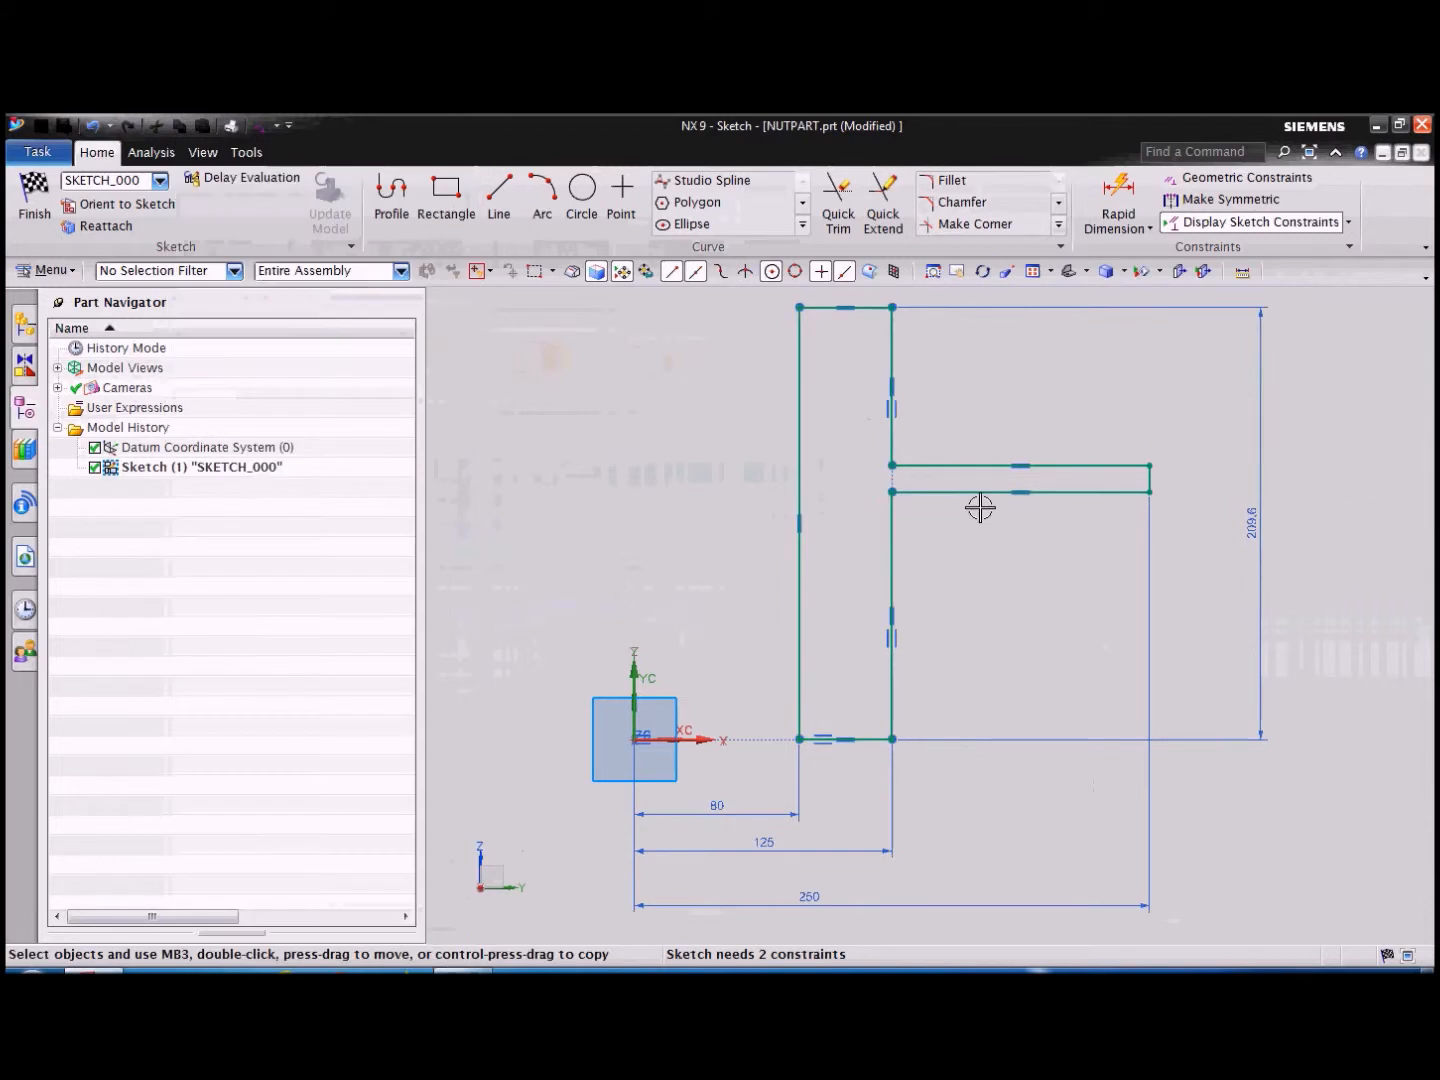
Widen the flange to about 47 mm by moving its upper edge up and its lower edge down.
left_click_drag(964, 463, 980, 428)
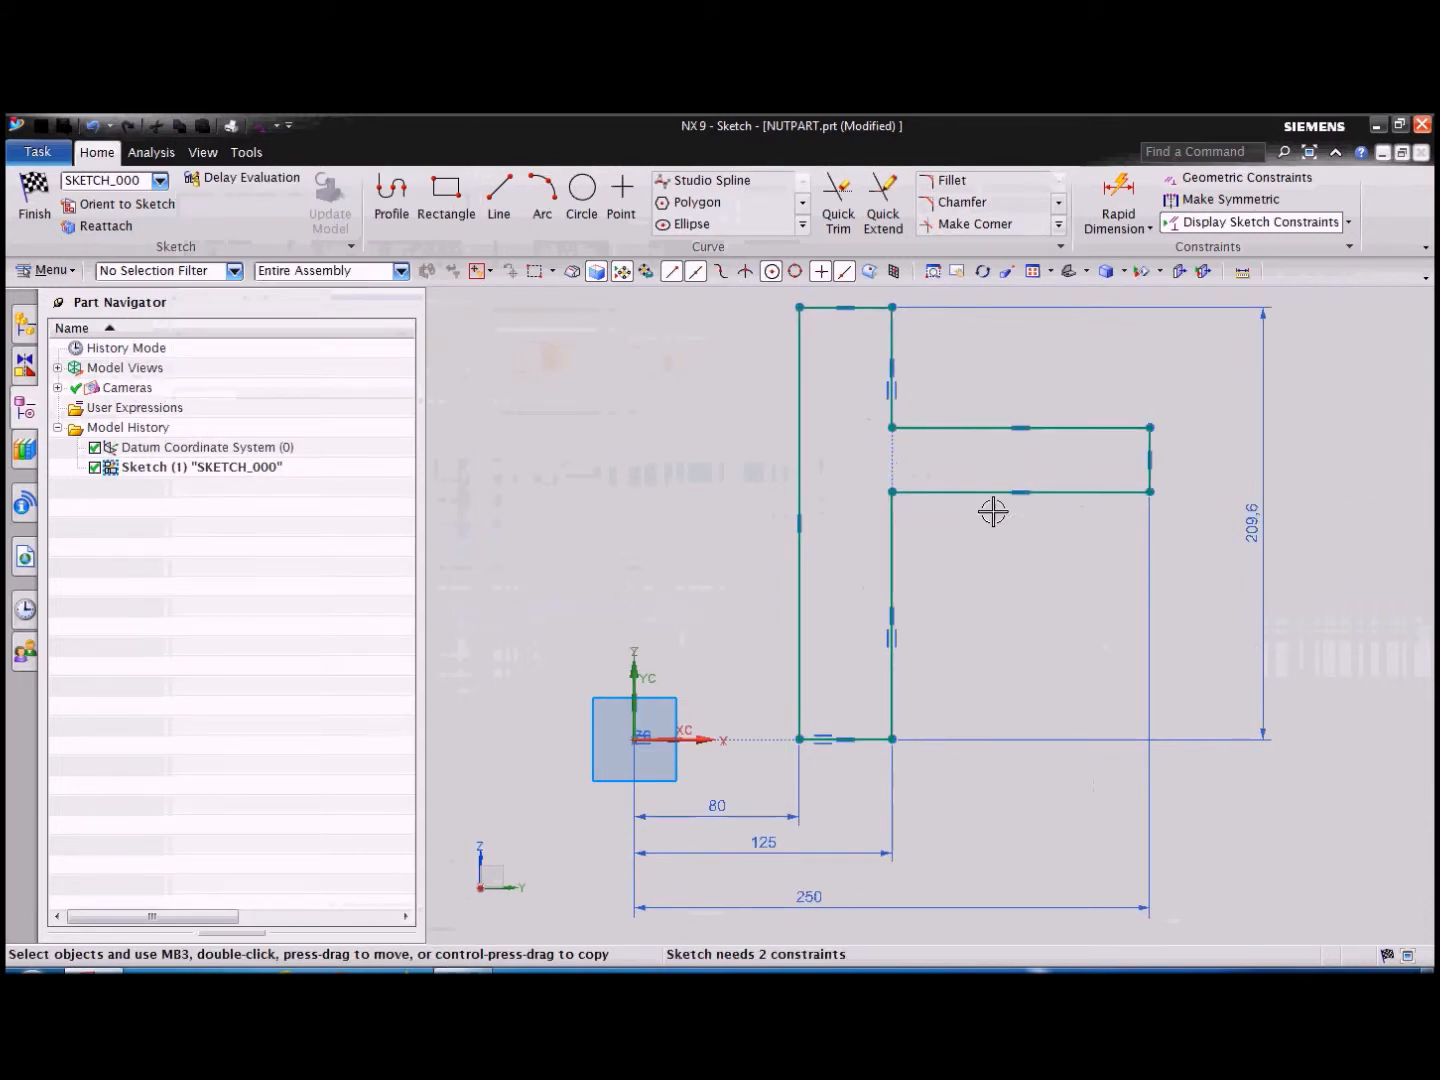
left_click_drag(974, 505, 972, 528)
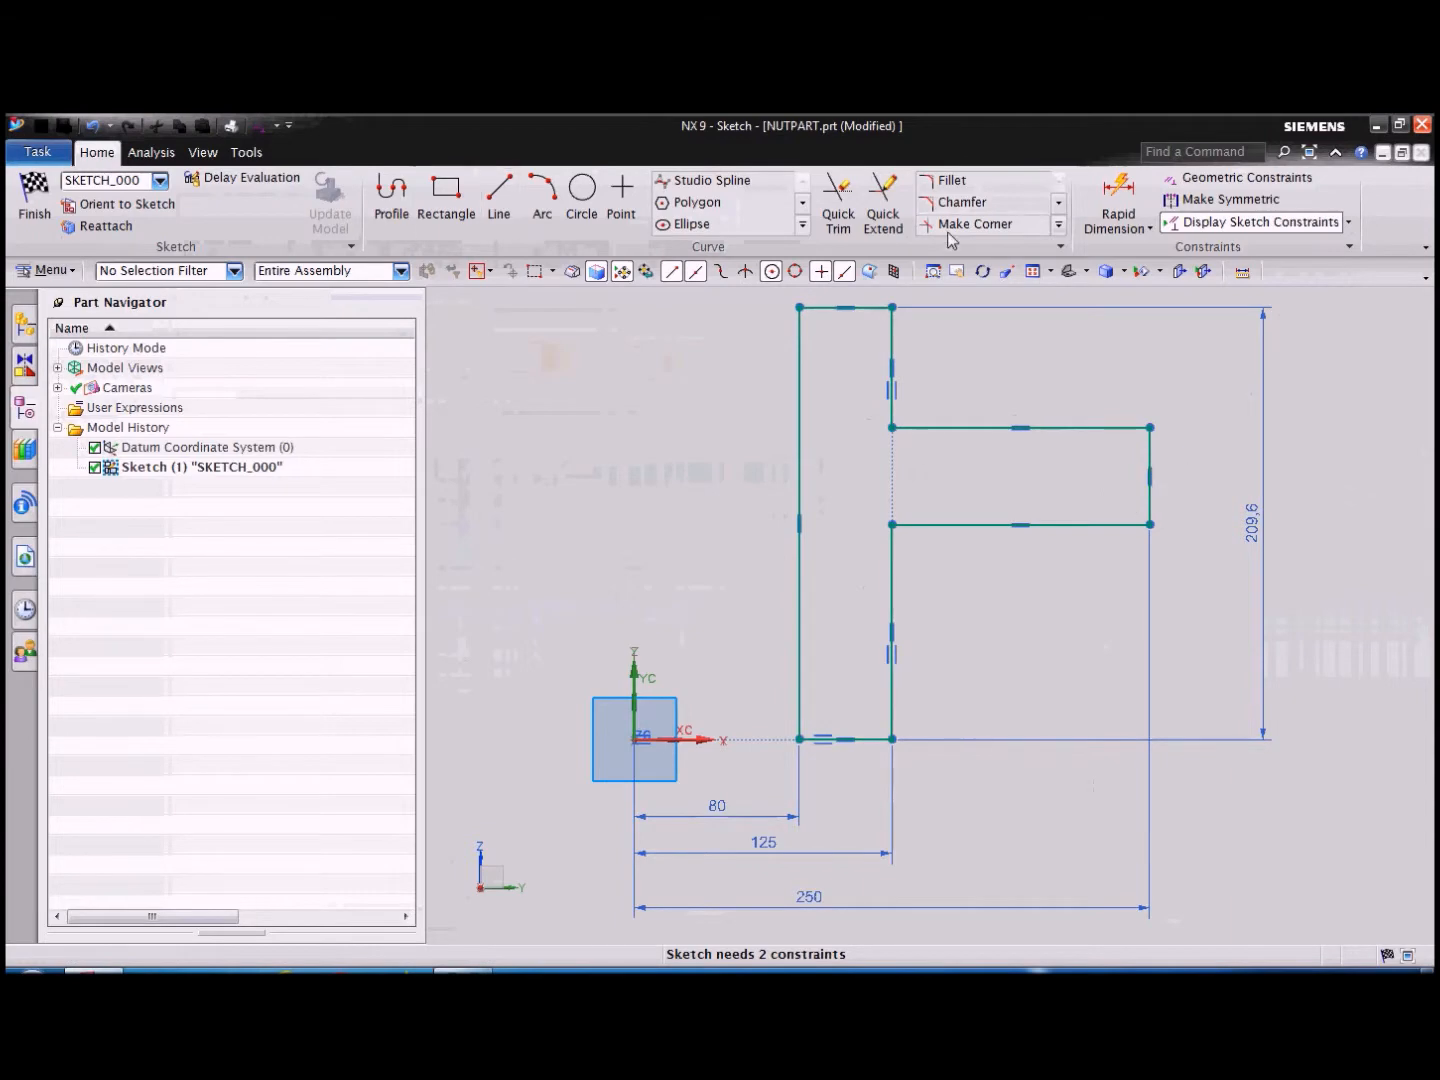
Dimension the flange's thickness at its outer edge and the vertical distance from the body's top edge to the flange's upper edge.
key("d")
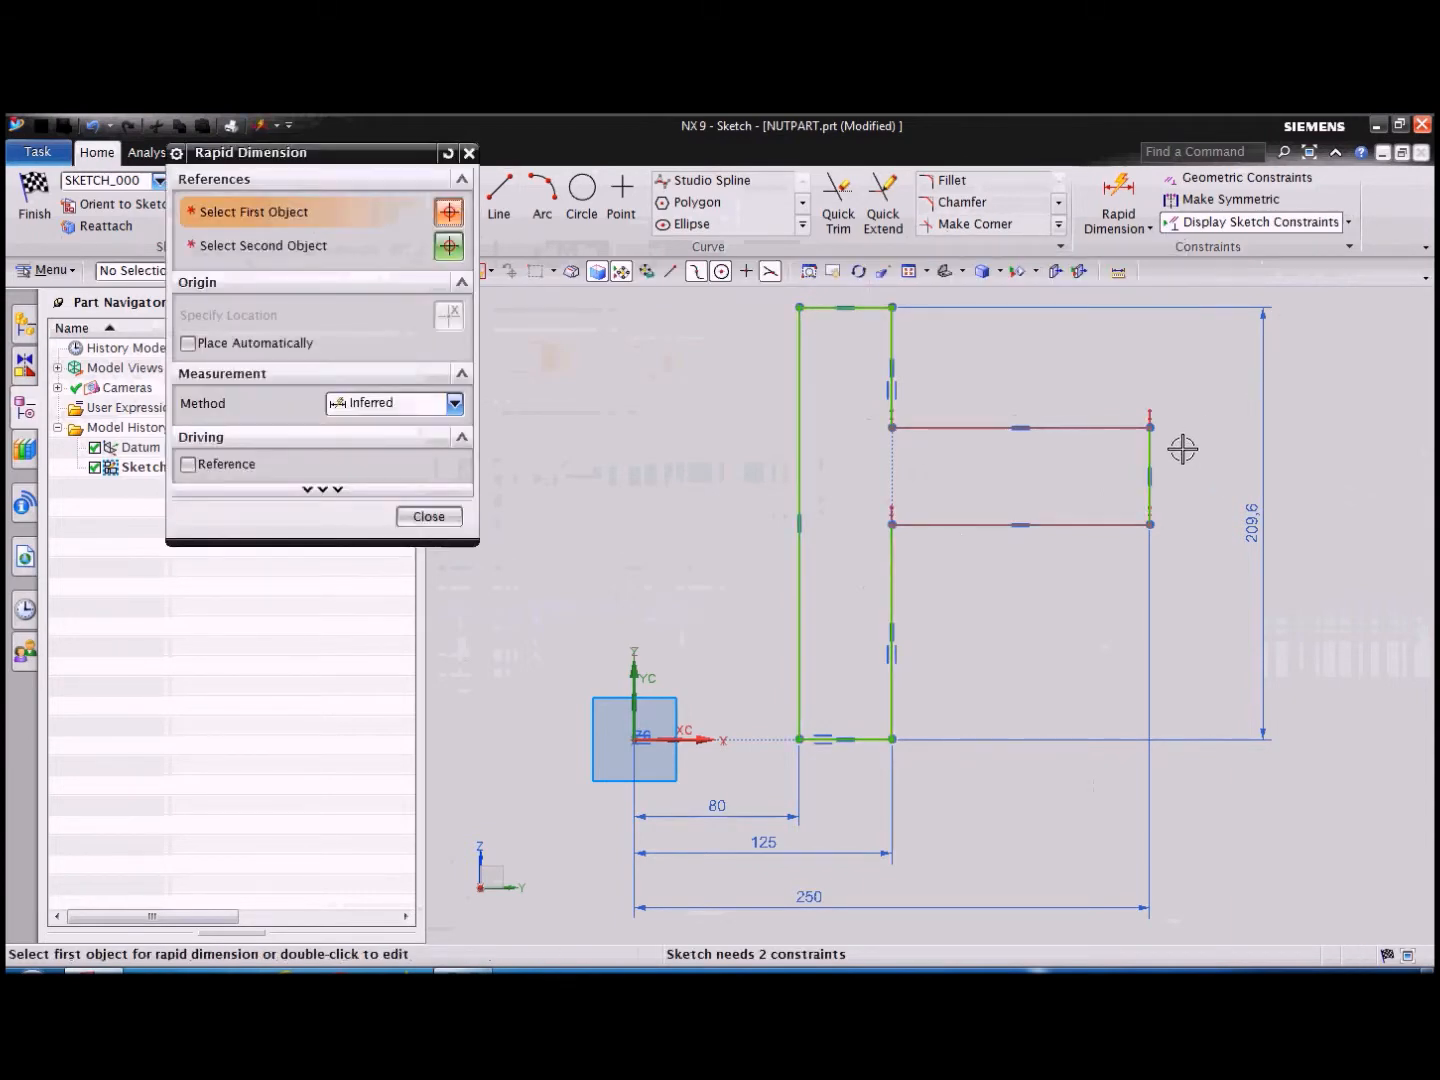
left_click(1150, 455)
left_click(1207, 452)
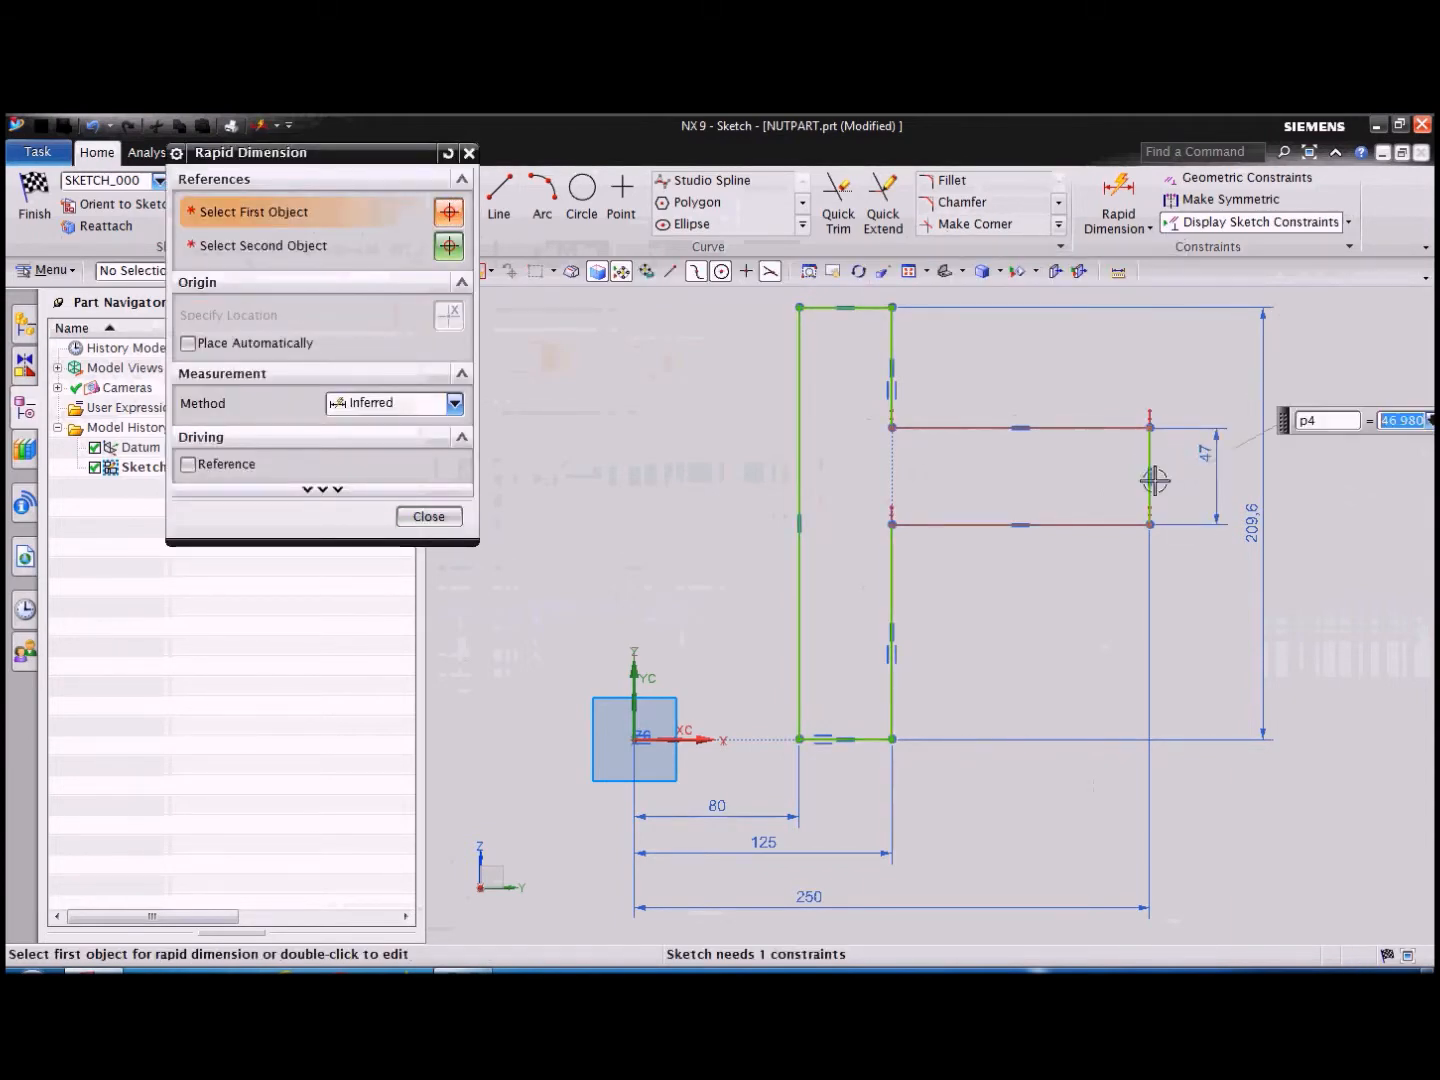
left_click(893, 330)
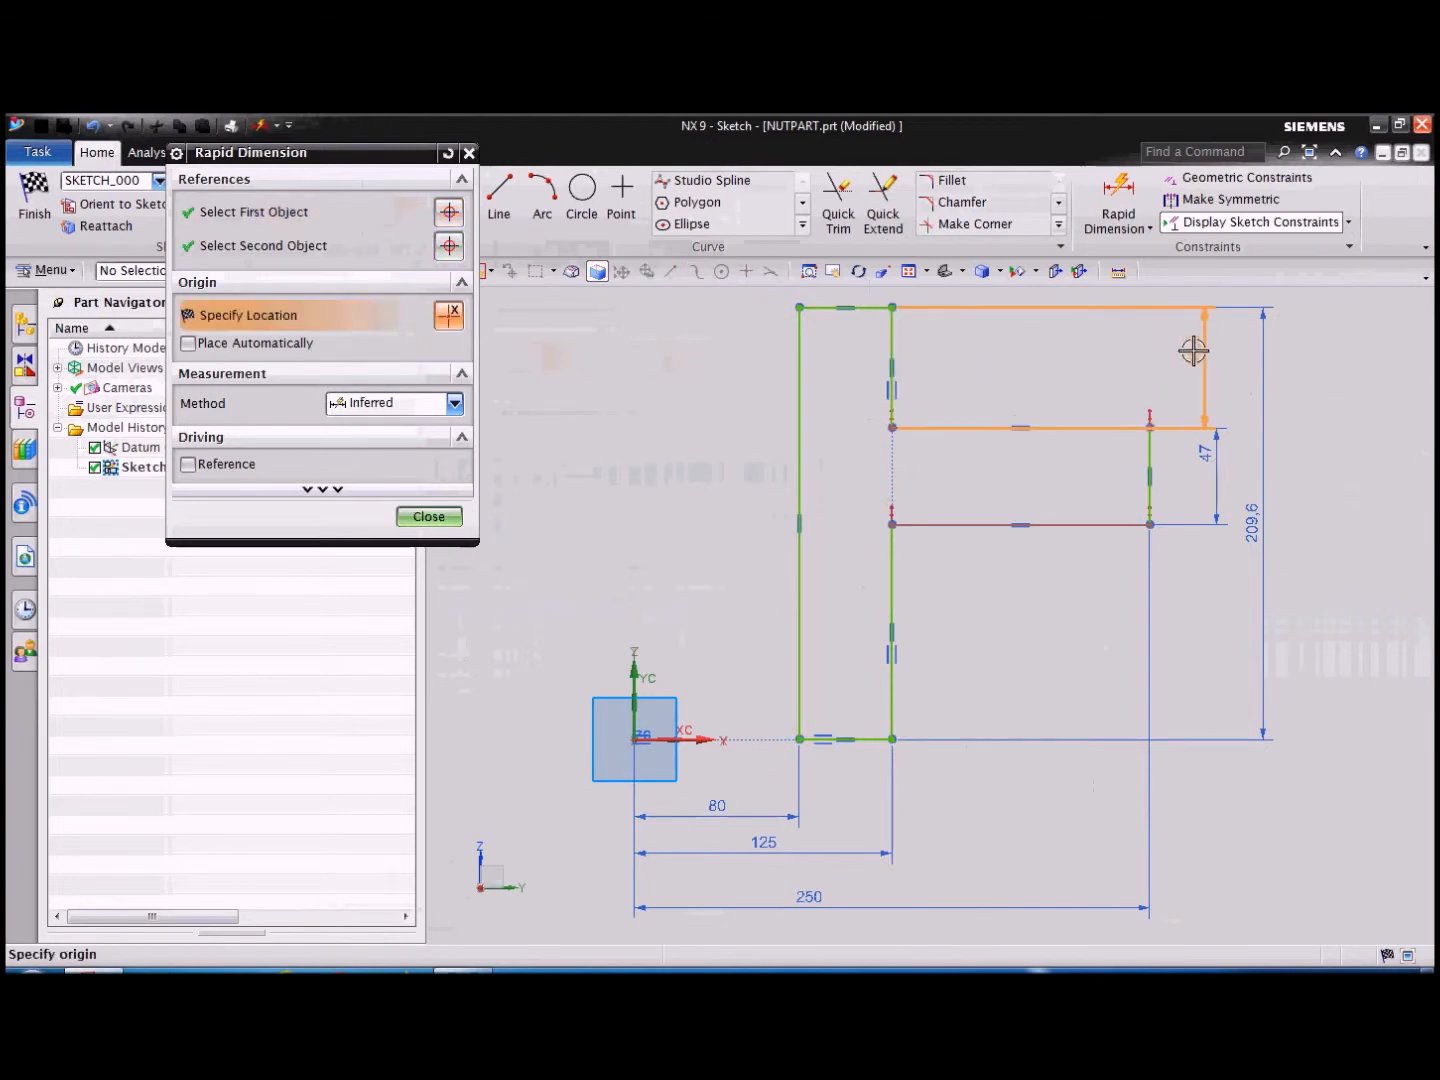
left_click(1207, 347)
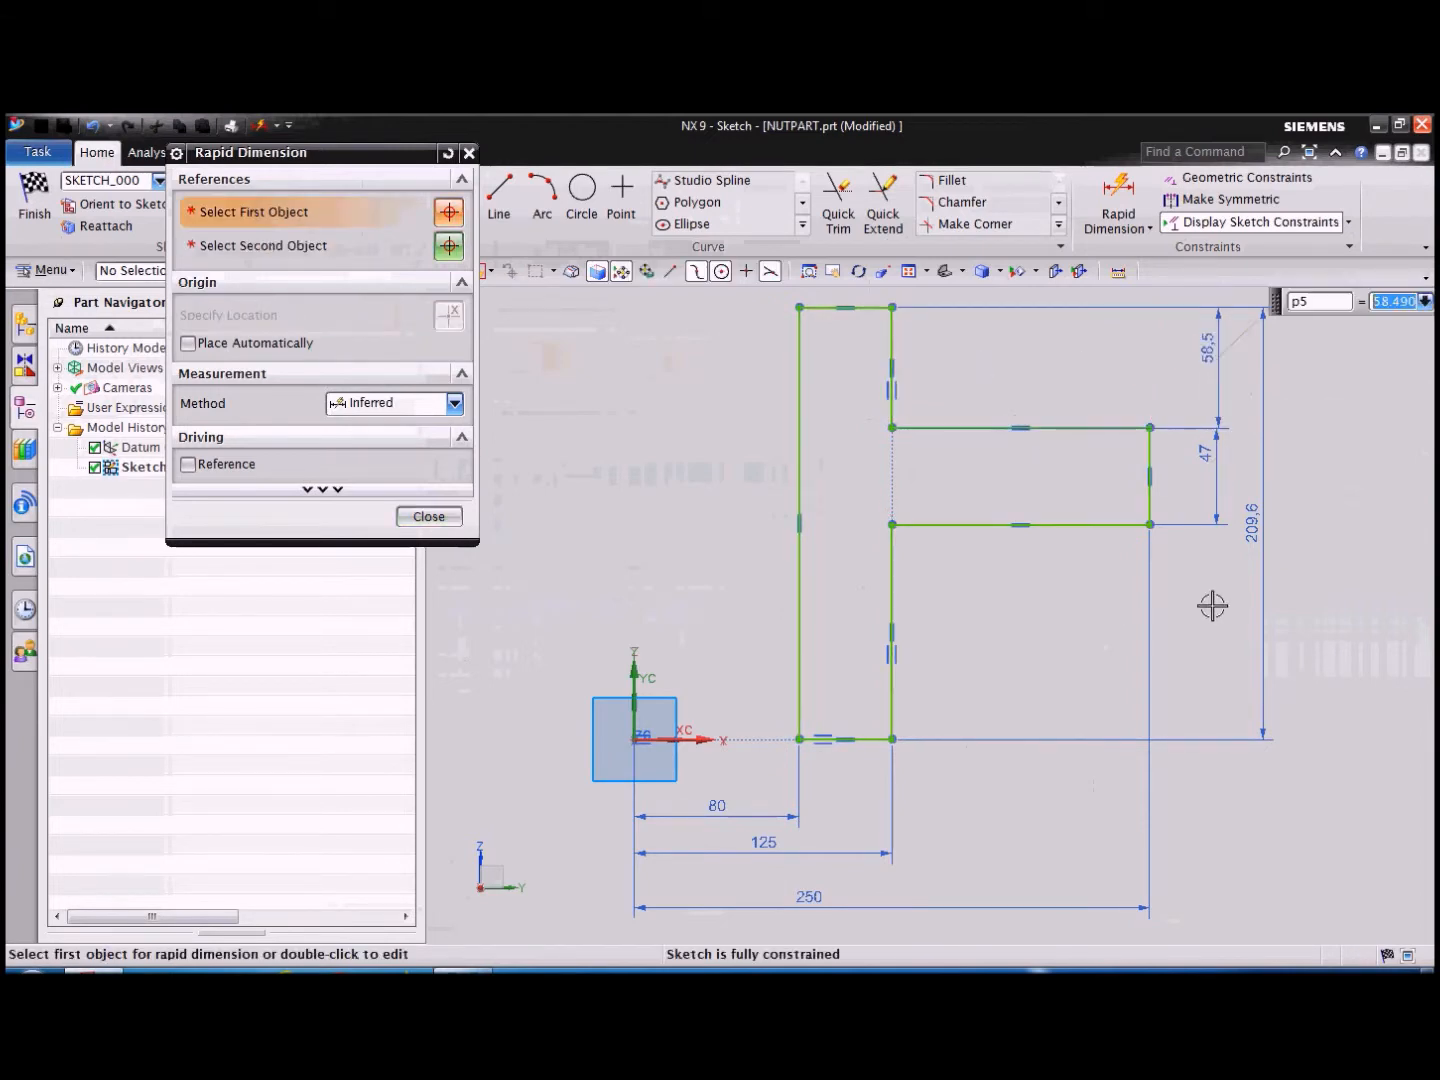
left_click(1183, 492)
scroll(1165, 470, "up", 3)
scroll(1162, 463, "down", 3)
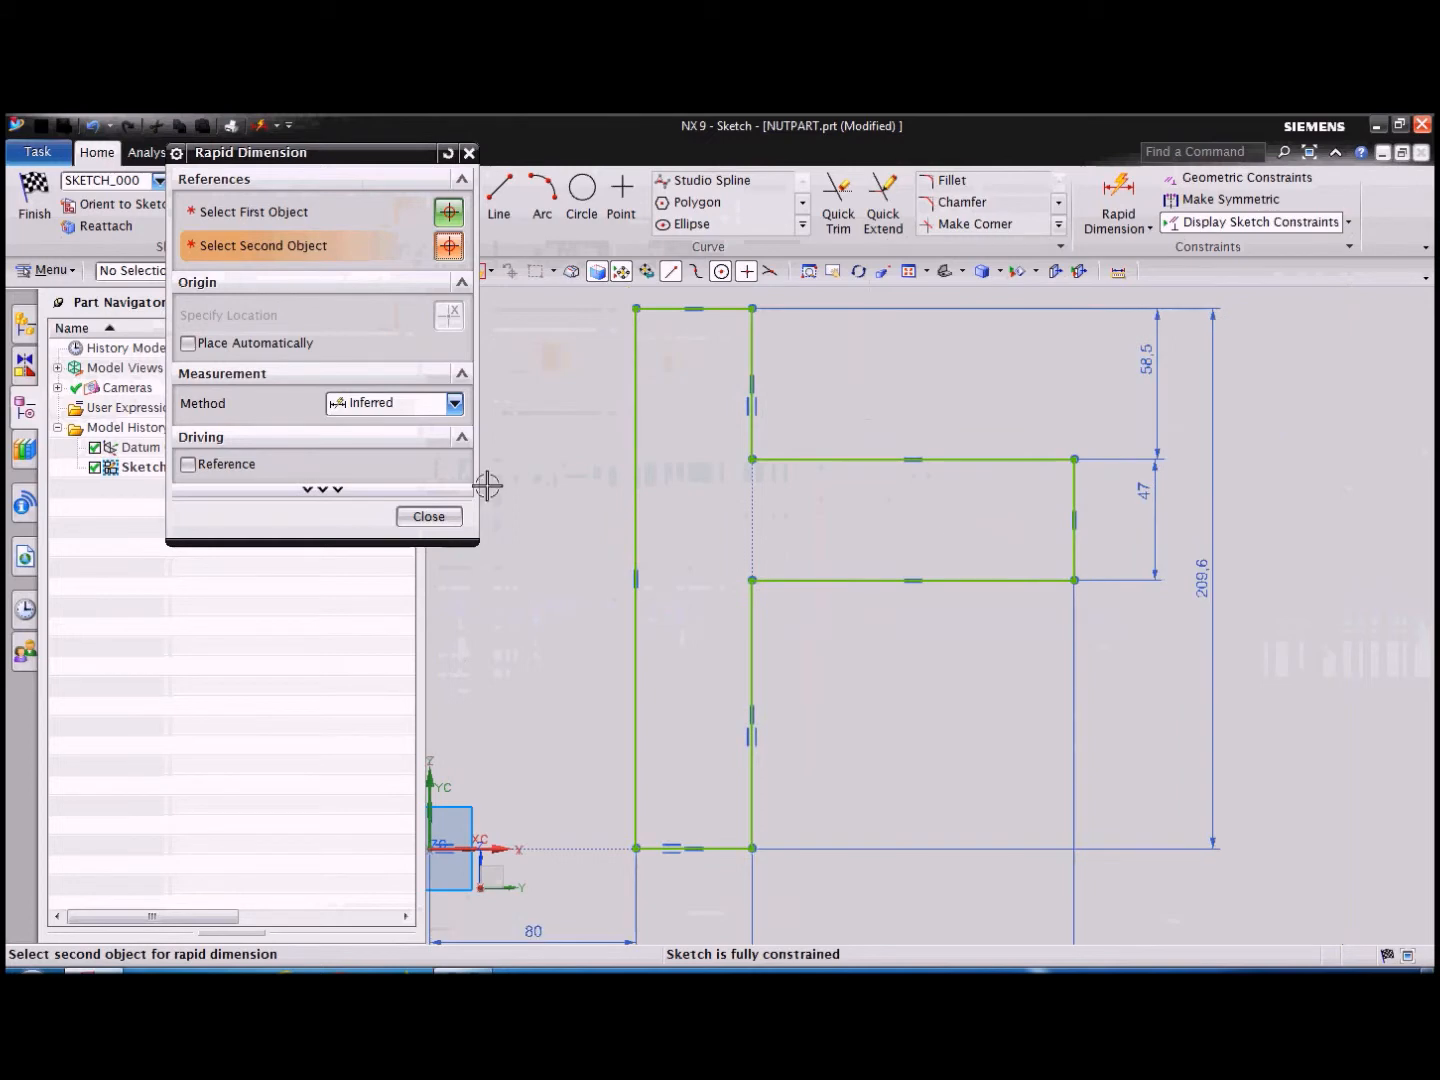
left_click(427, 517)
Apply an Equal Length constraint between the flange's outer vertical edge and the body's outer vertical edge above the flange.
scroll(1039, 427, "up", 3)
scroll(878, 427, "down", 4)
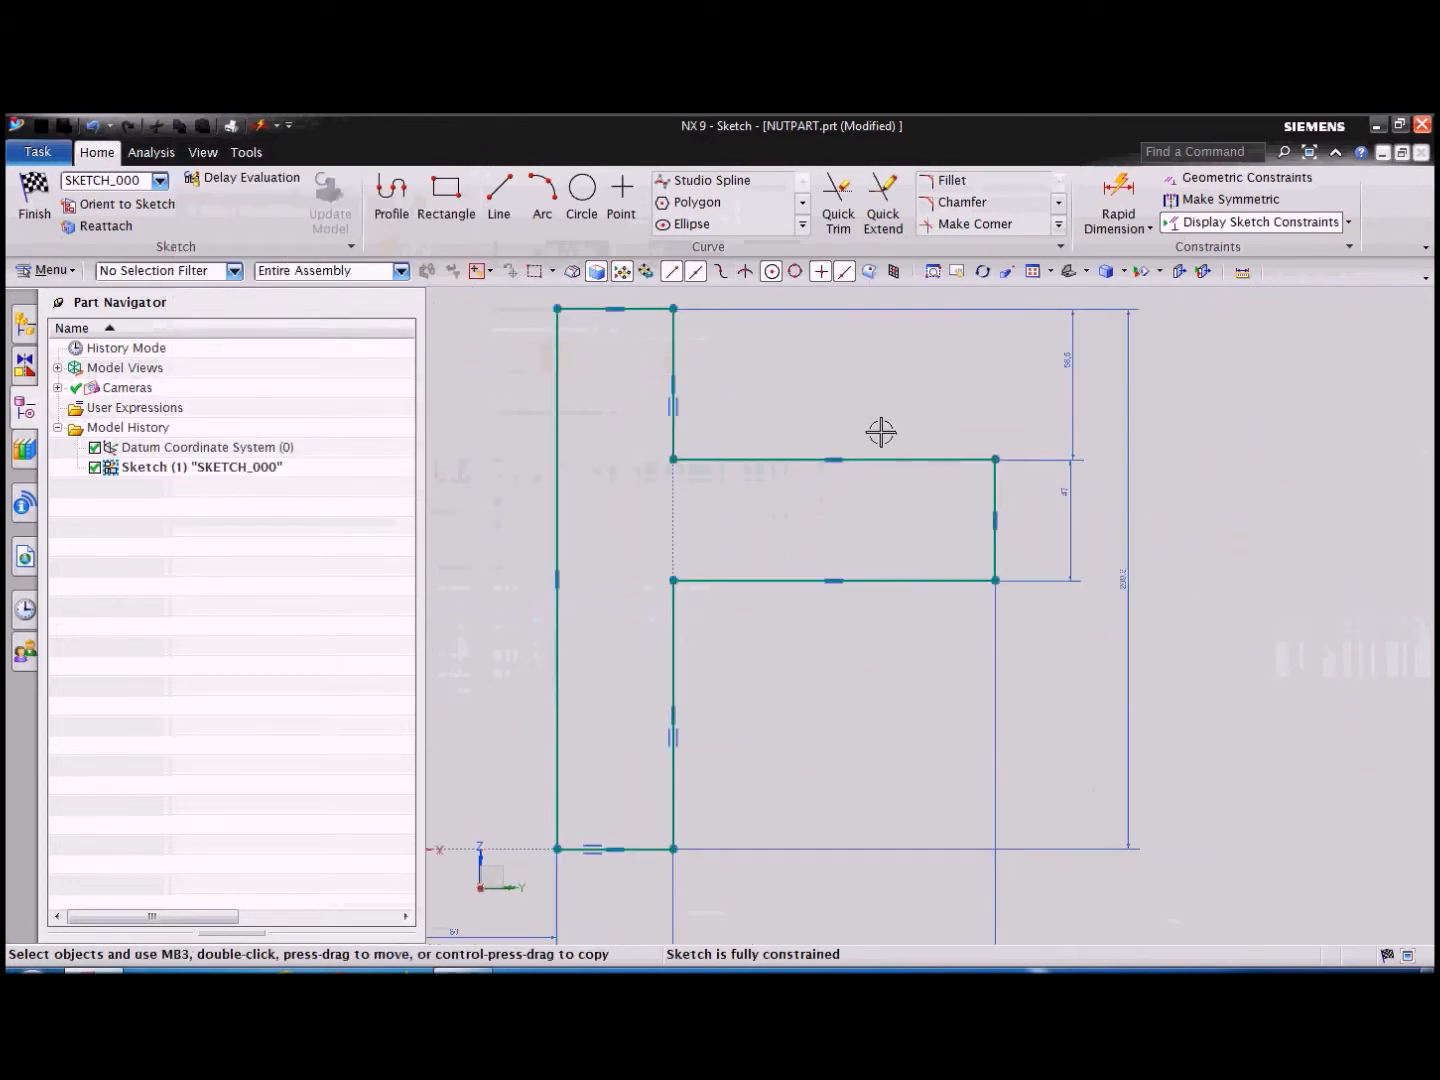
scroll(1025, 392, "up", 2)
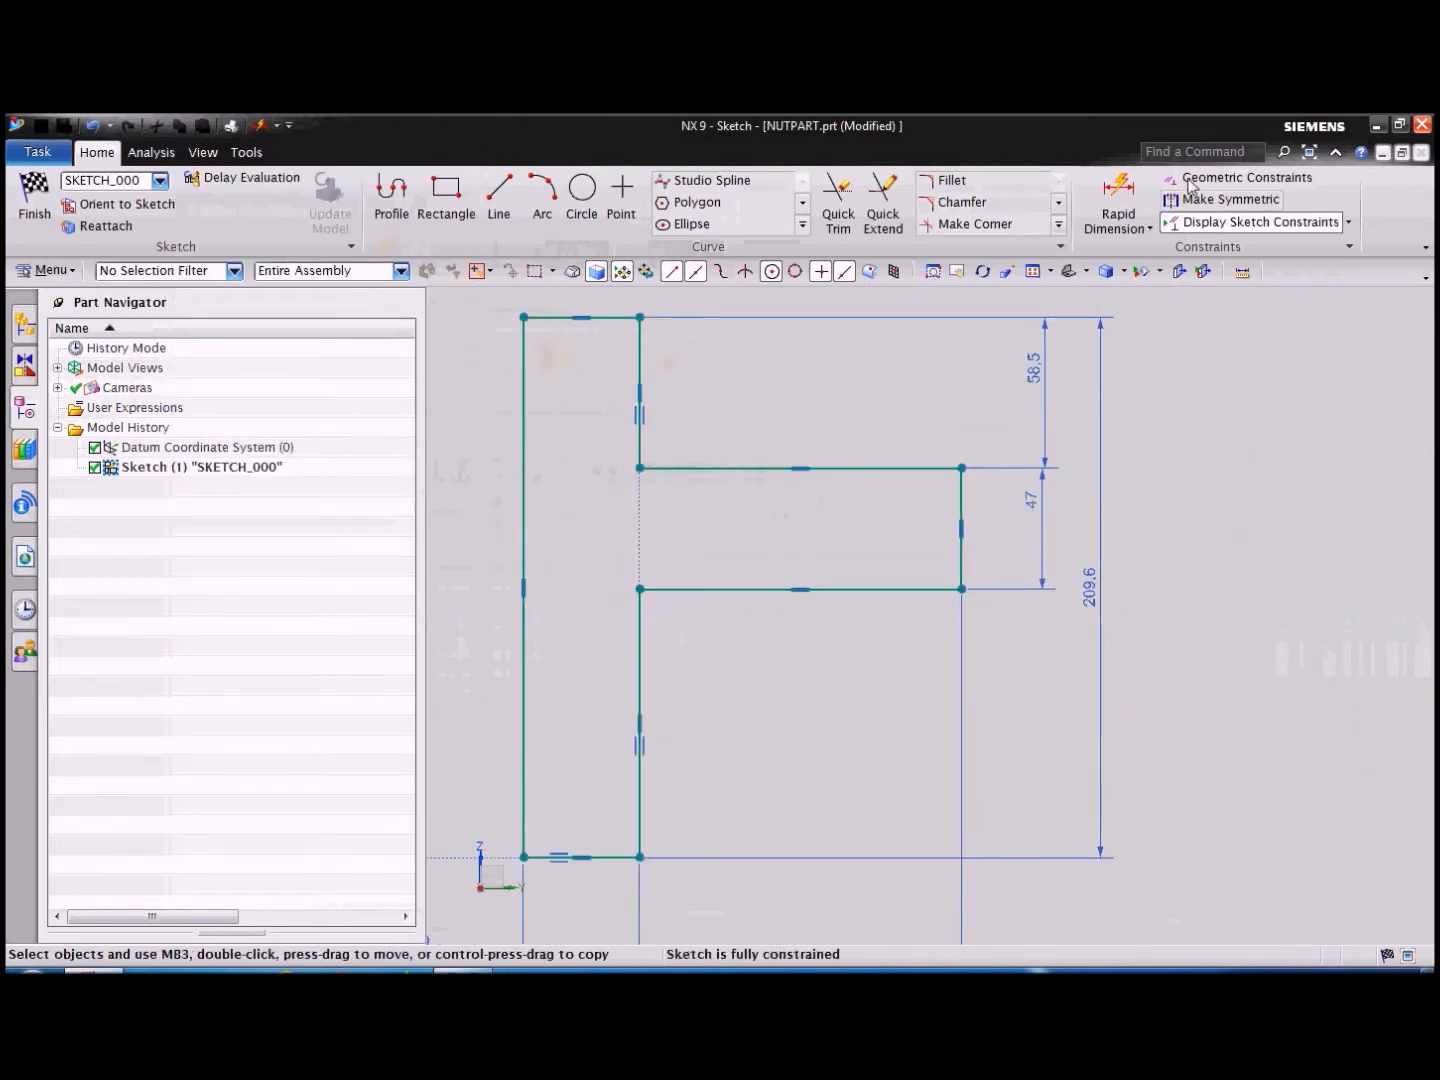
left_click(1221, 184)
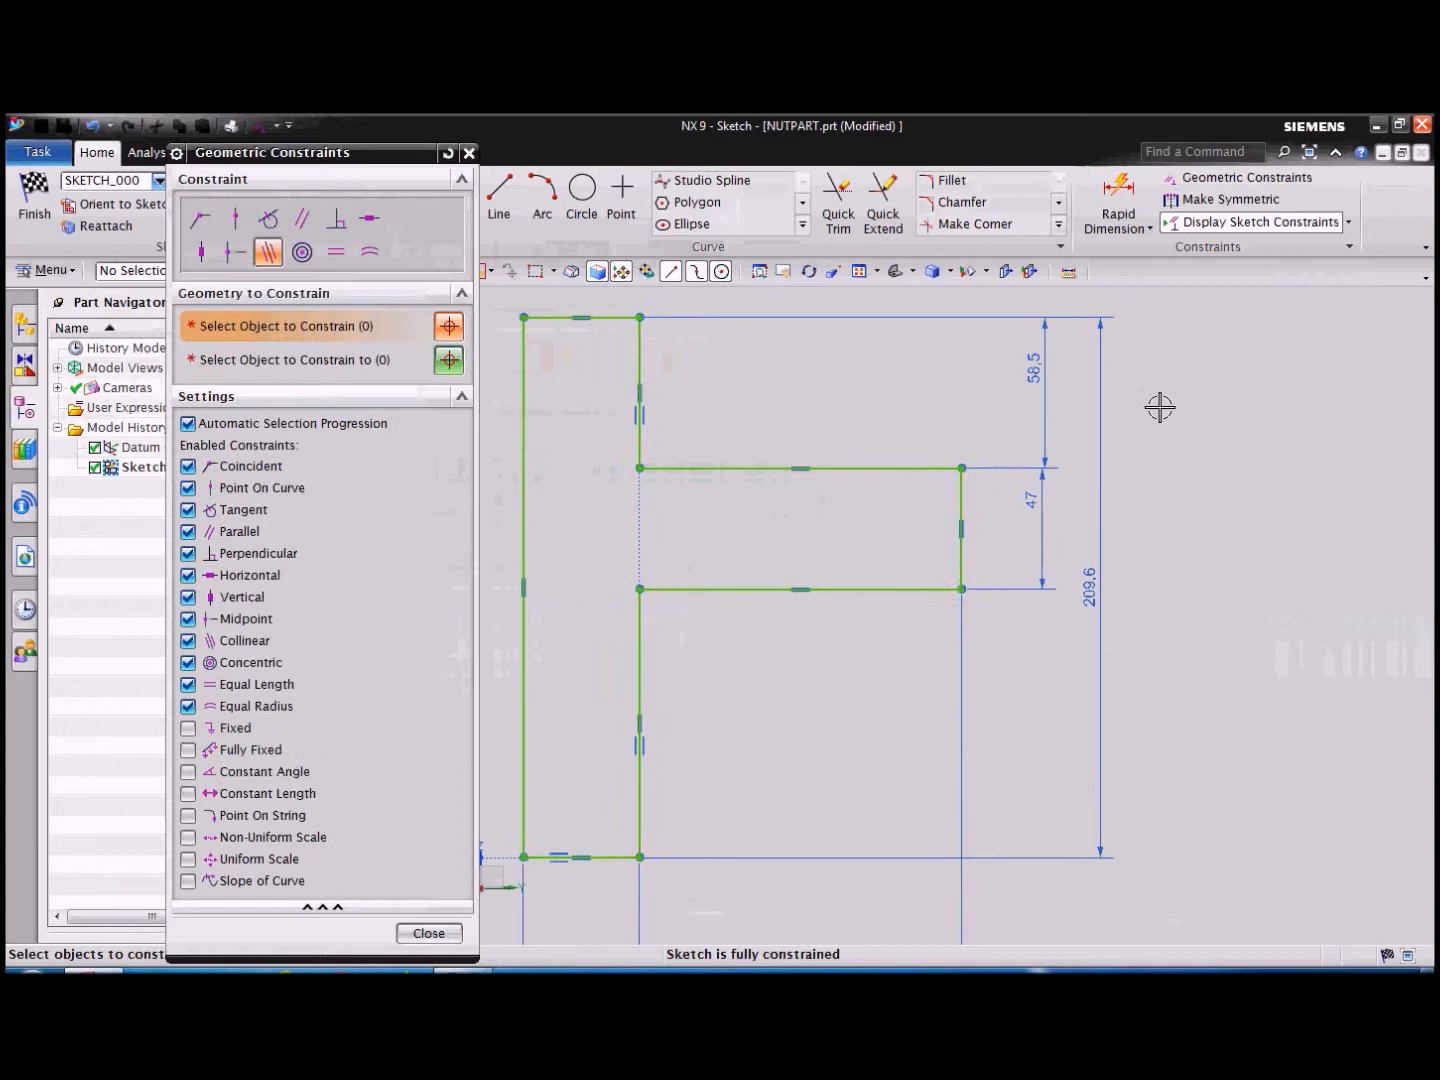
left_click(337, 254)
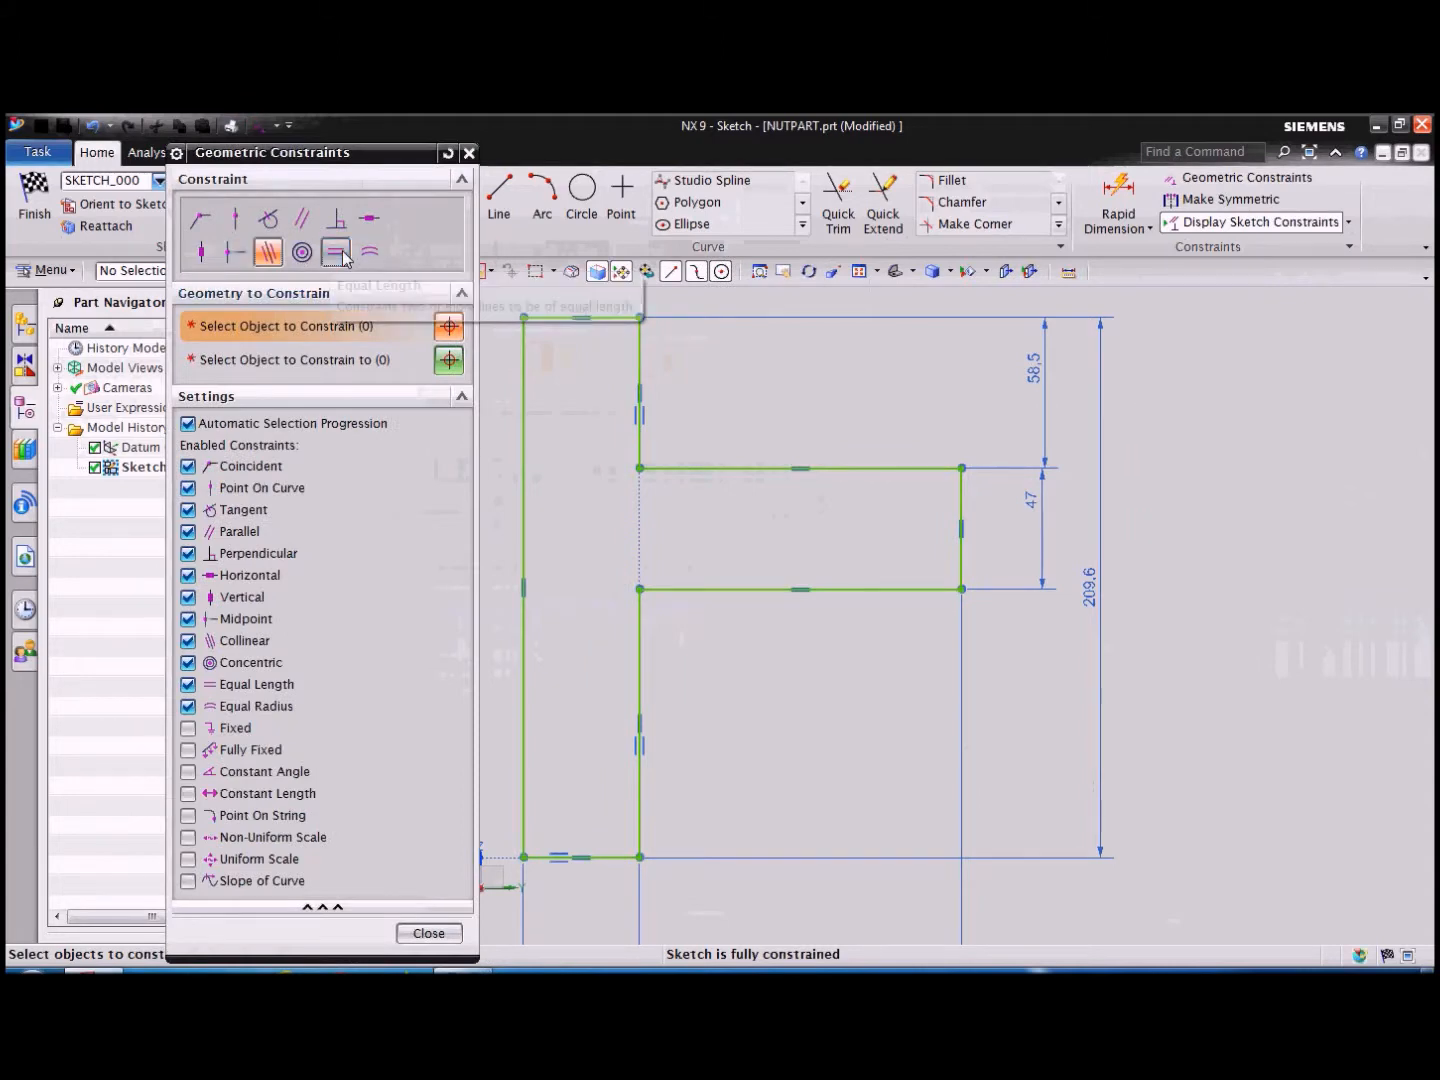
left_click(958, 500)
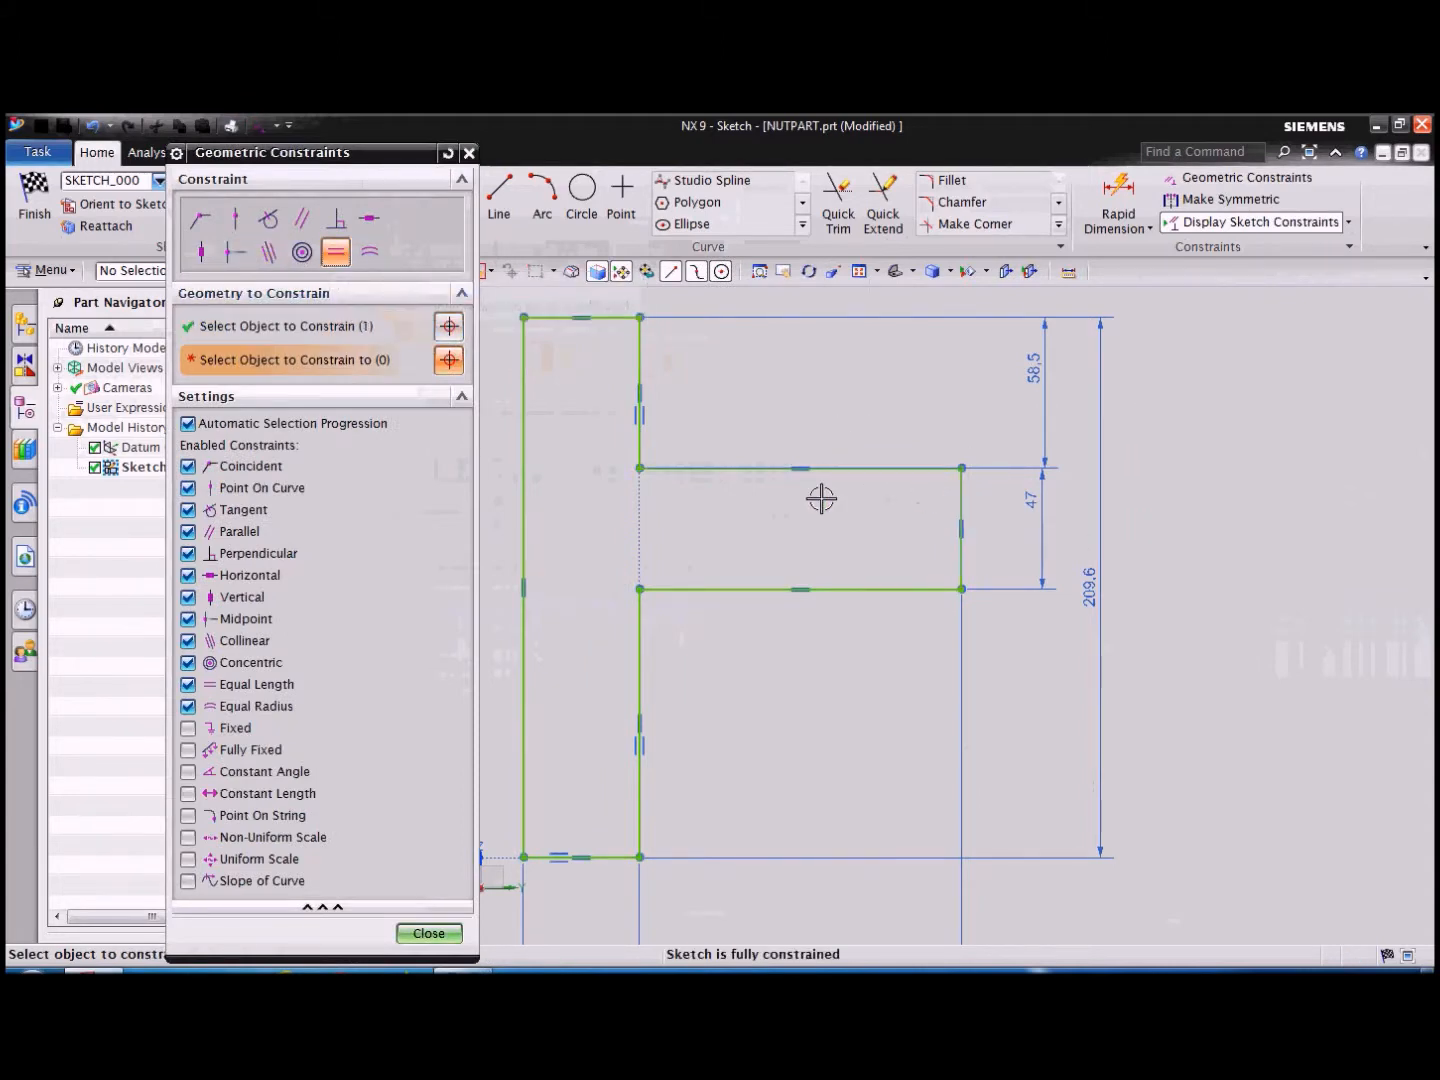
left_click(642, 364)
left_click(720, 597)
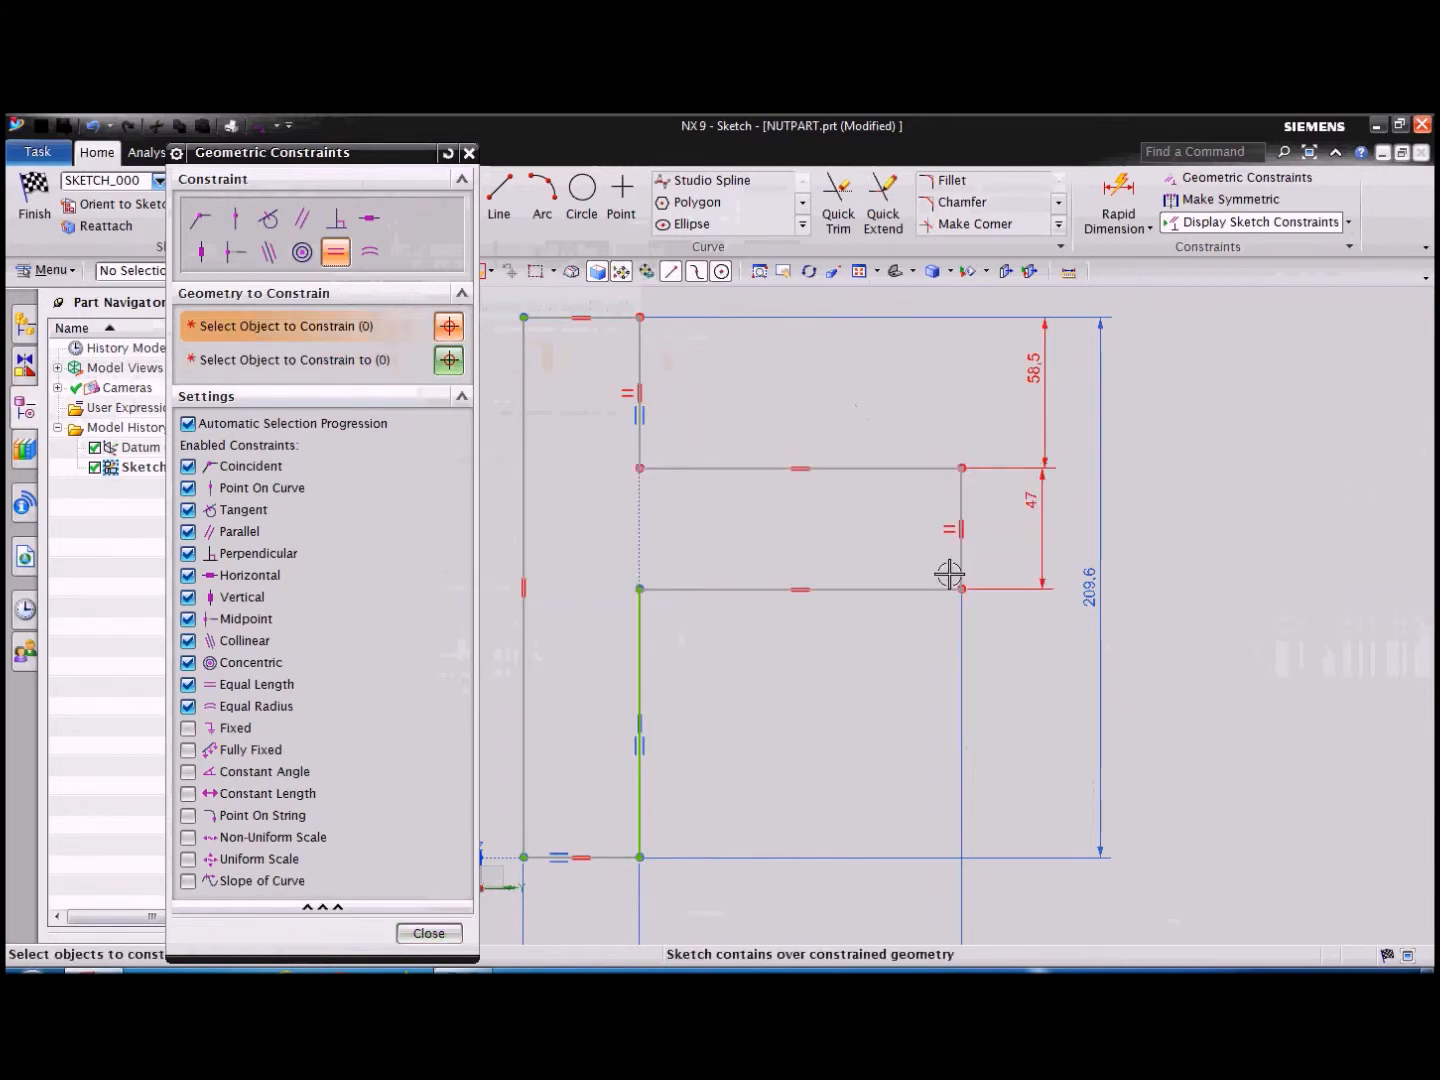
left_click(430, 933)
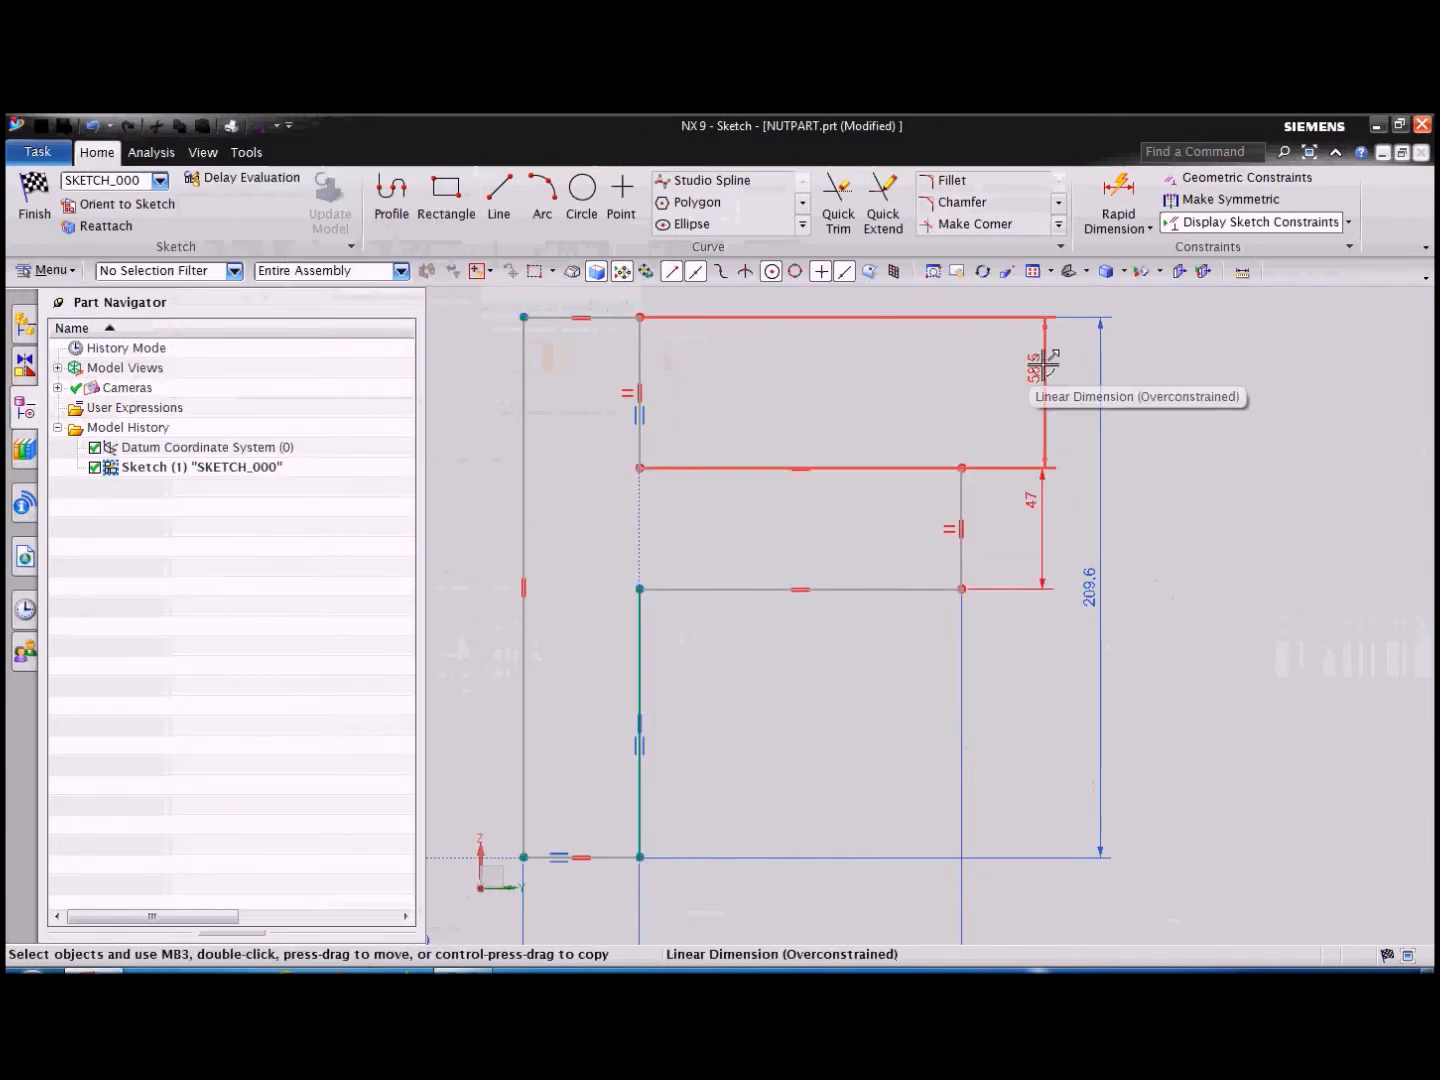
Delete the flange's thickness dimension and fit the whole sketch in view.
left_click(1041, 525)
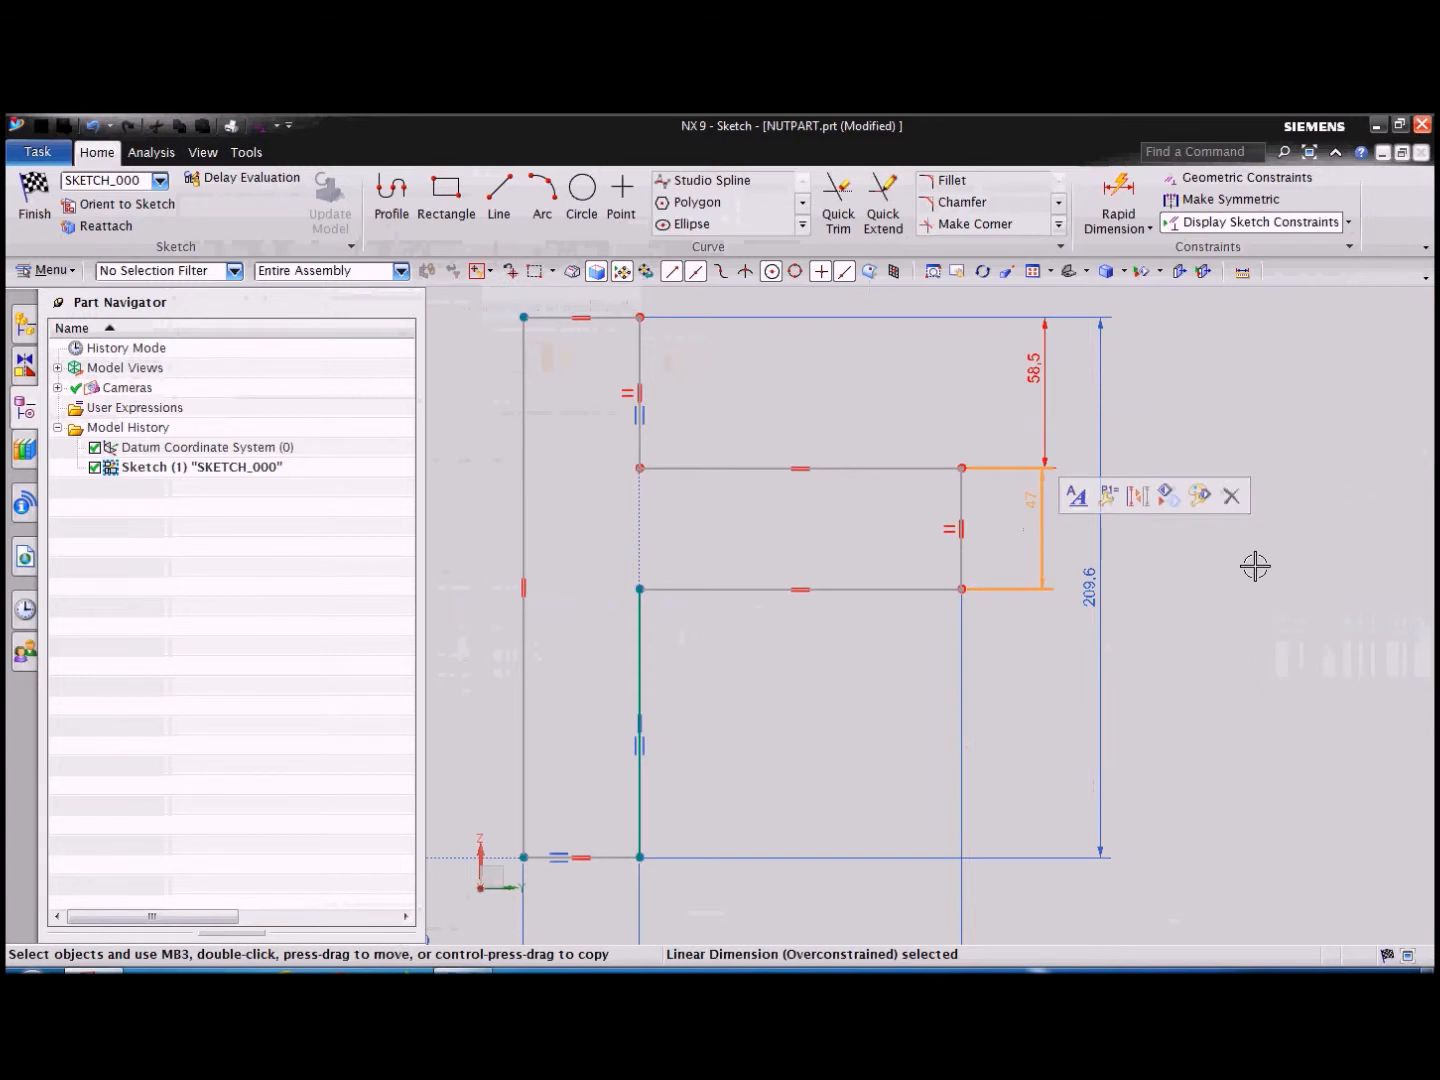
key("Delete")
key("ctrl+f")
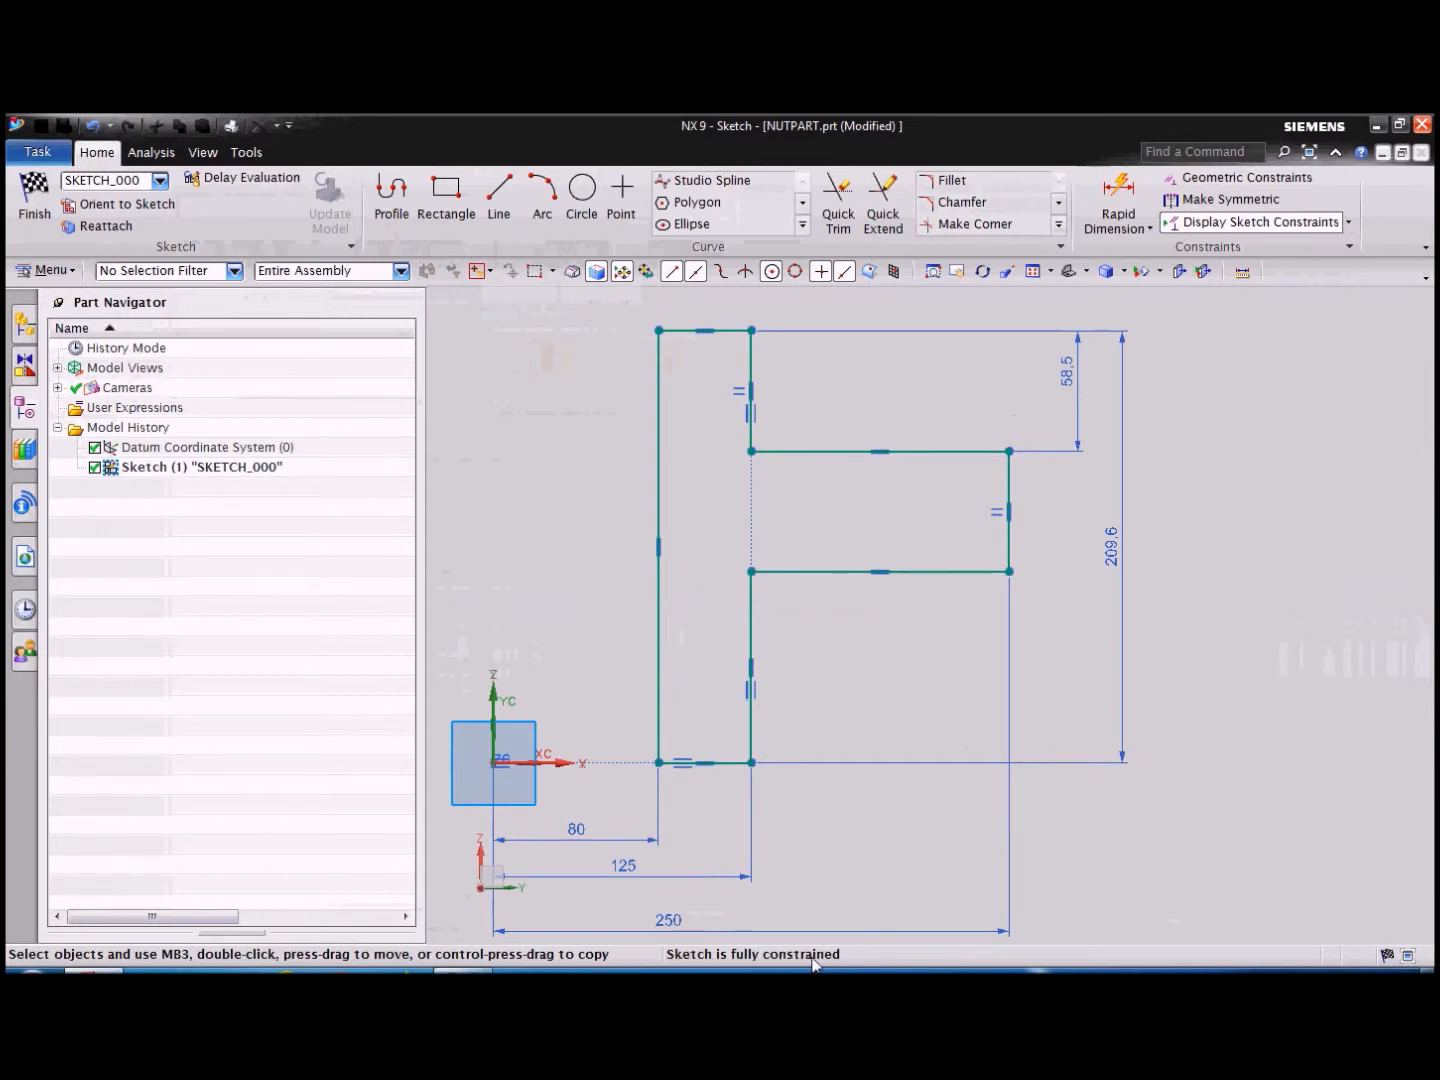
Examine the flanged profile's edges, constraints and dimensions across the whole sketch.
scroll(1035, 480, "up", 3)
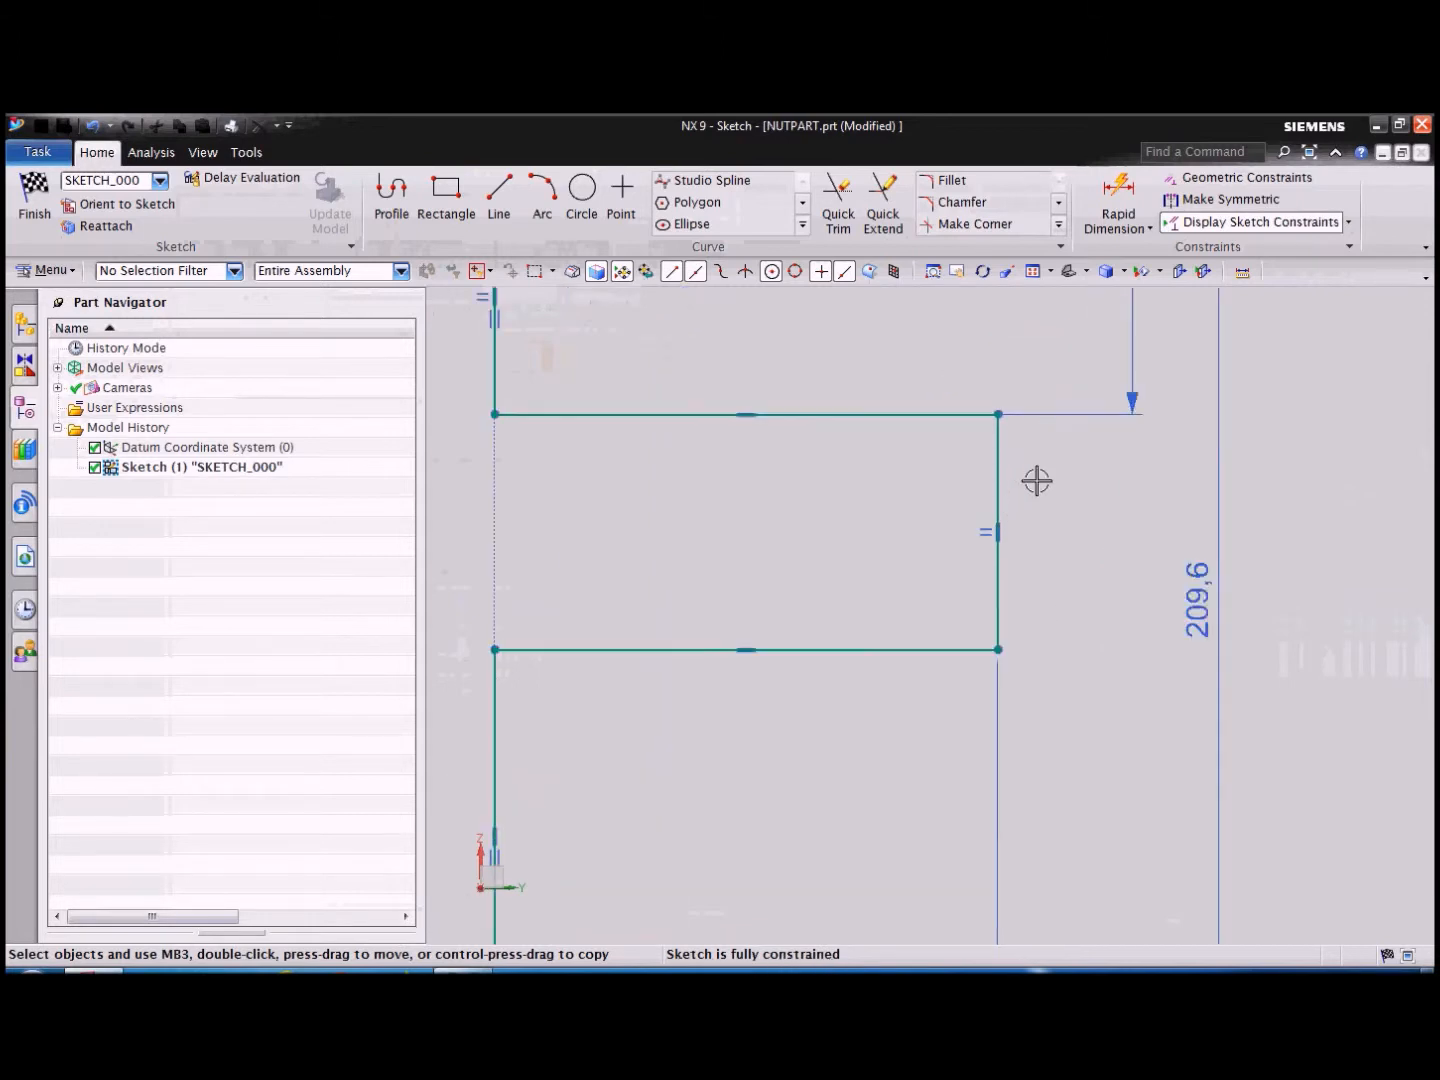
scroll(1193, 490, "down", 3)
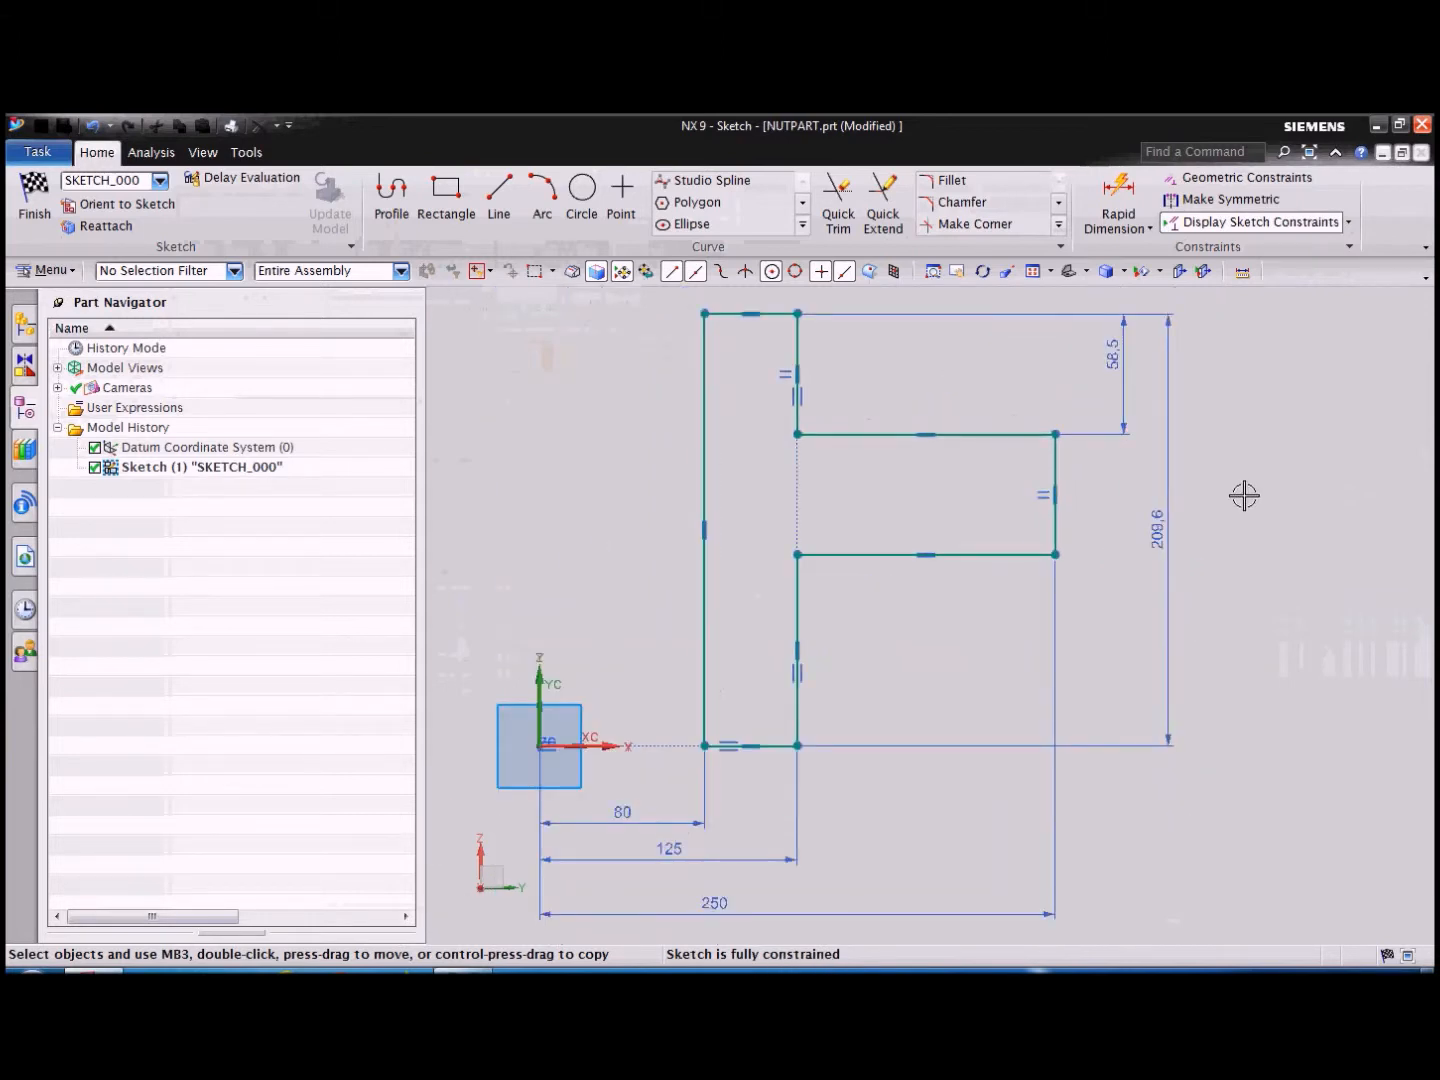
scroll(840, 450, "up", 1)
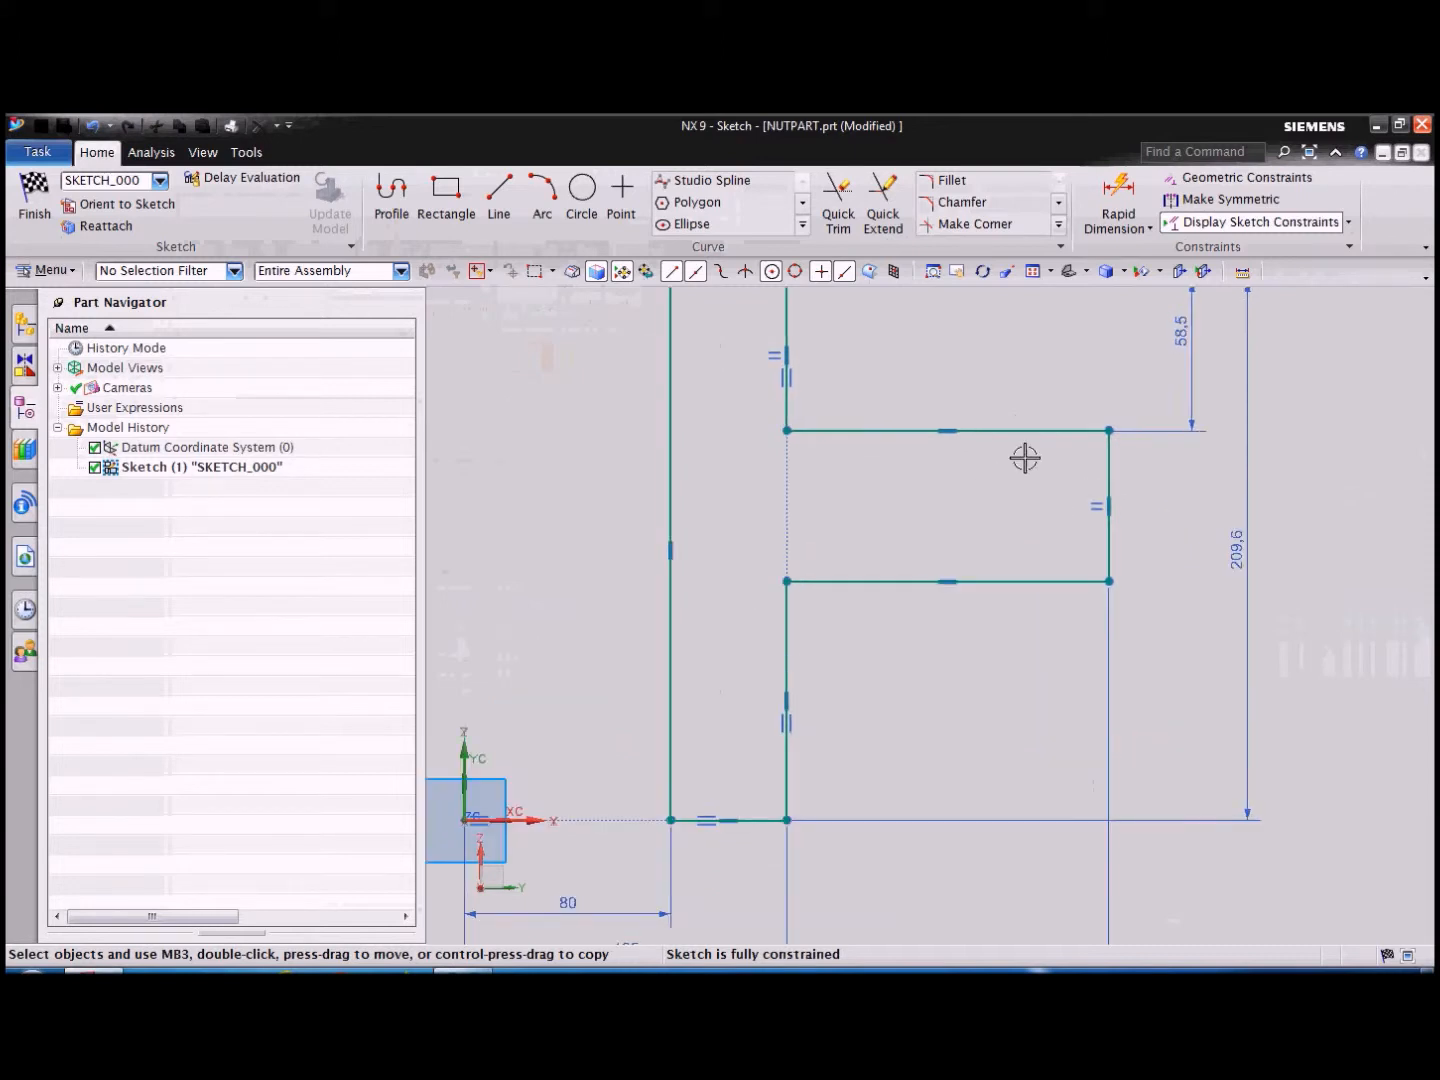
scroll(1025, 457, "down", 1)
scroll(771, 390, "up", 1)
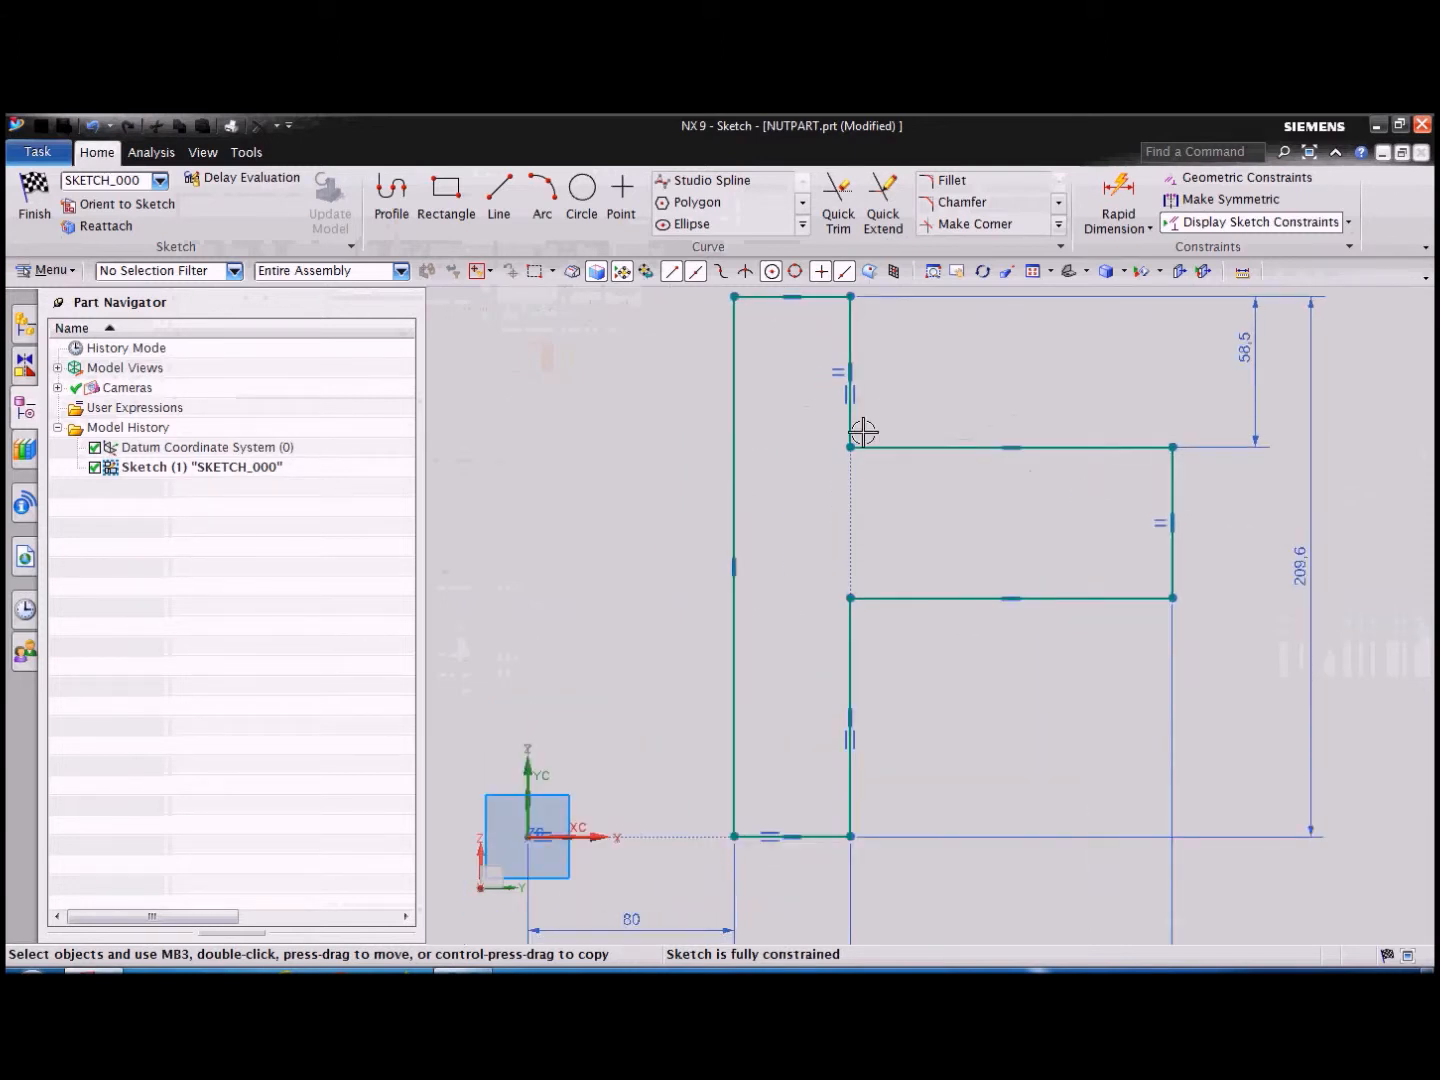
scroll(861, 428, "down", 1)
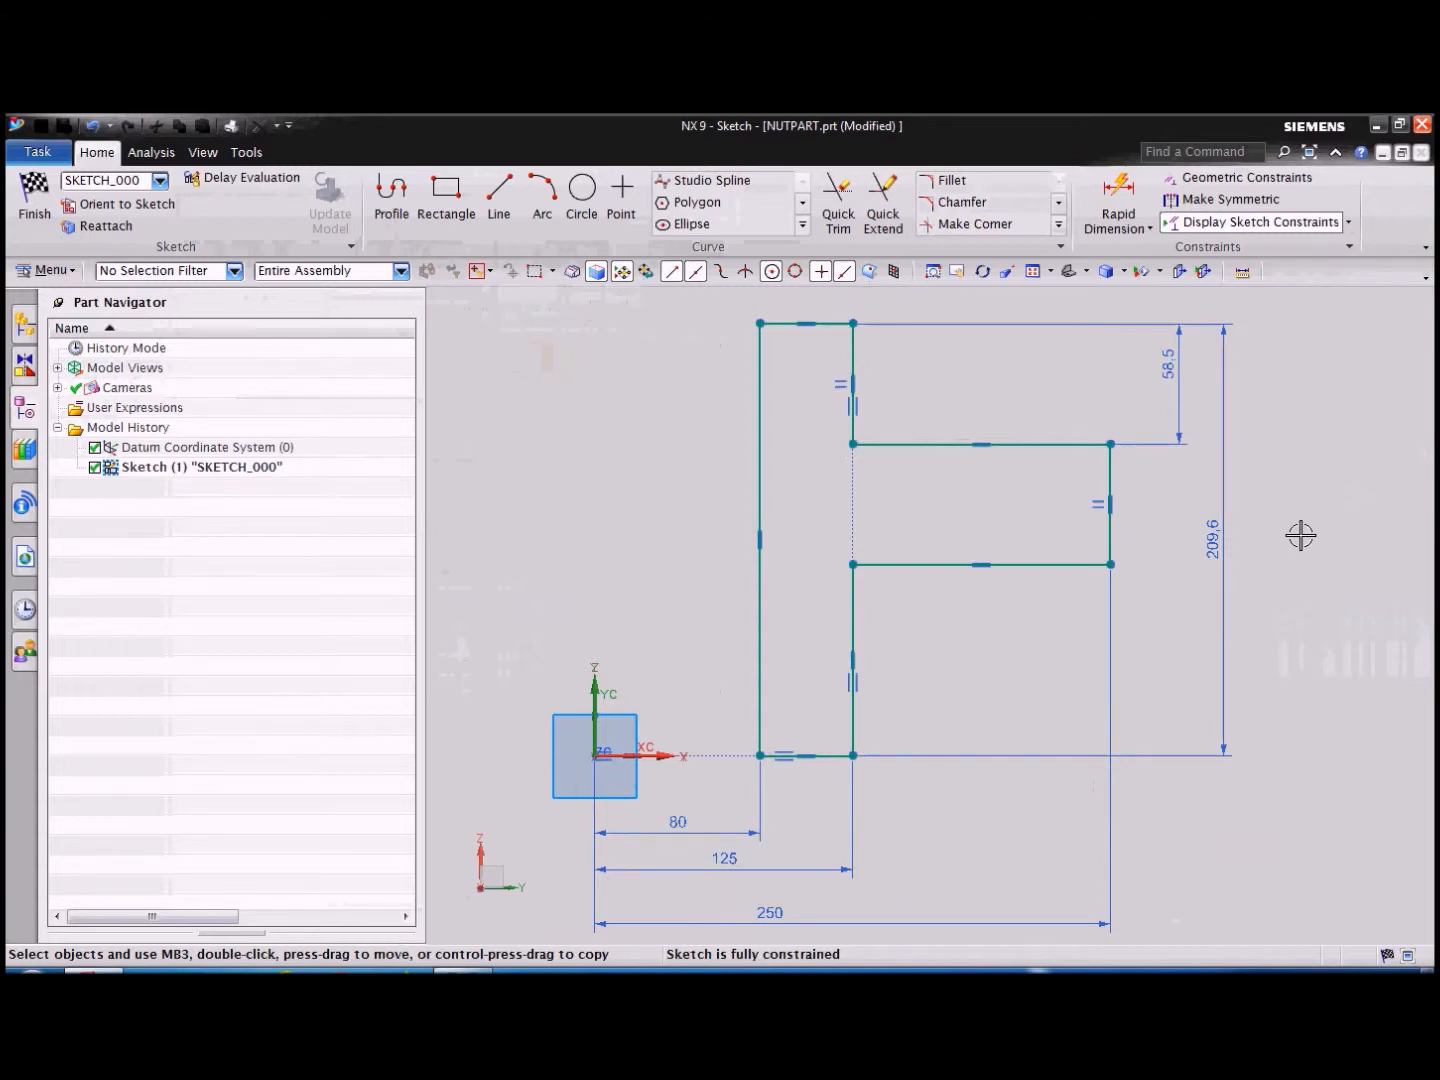
scroll(778, 370, "up", 1)
scroll(806, 360, "down", 1)
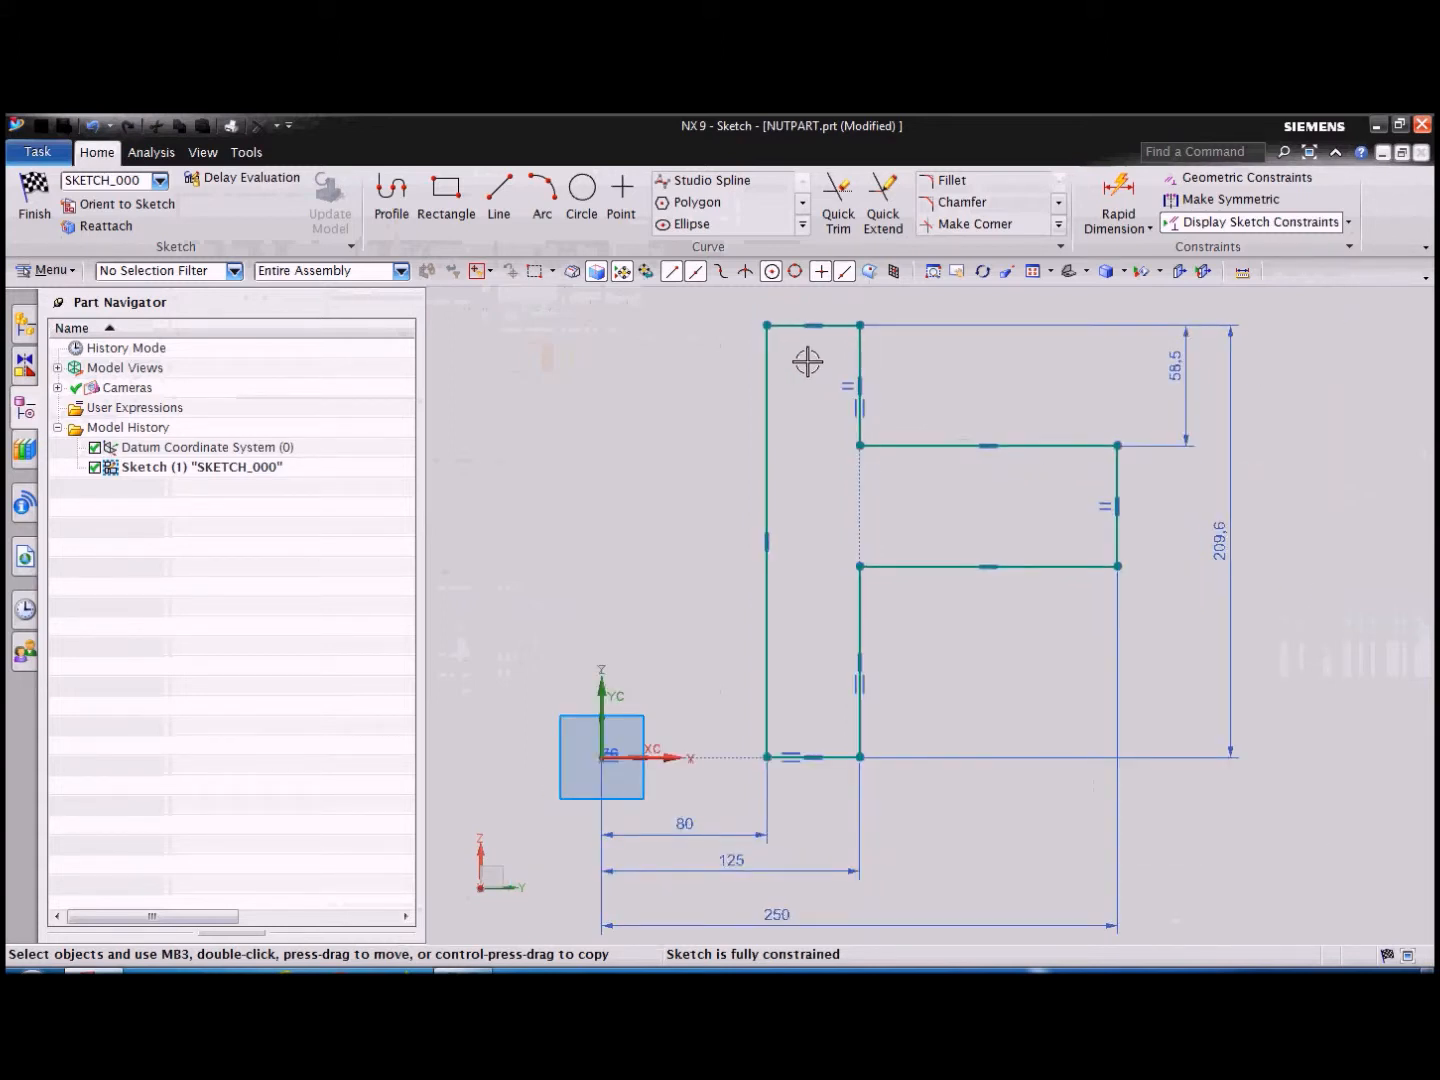
scroll(807, 362, "down", 1)
scroll(800, 588, "up", 1)
scroll(802, 590, "down", 1)
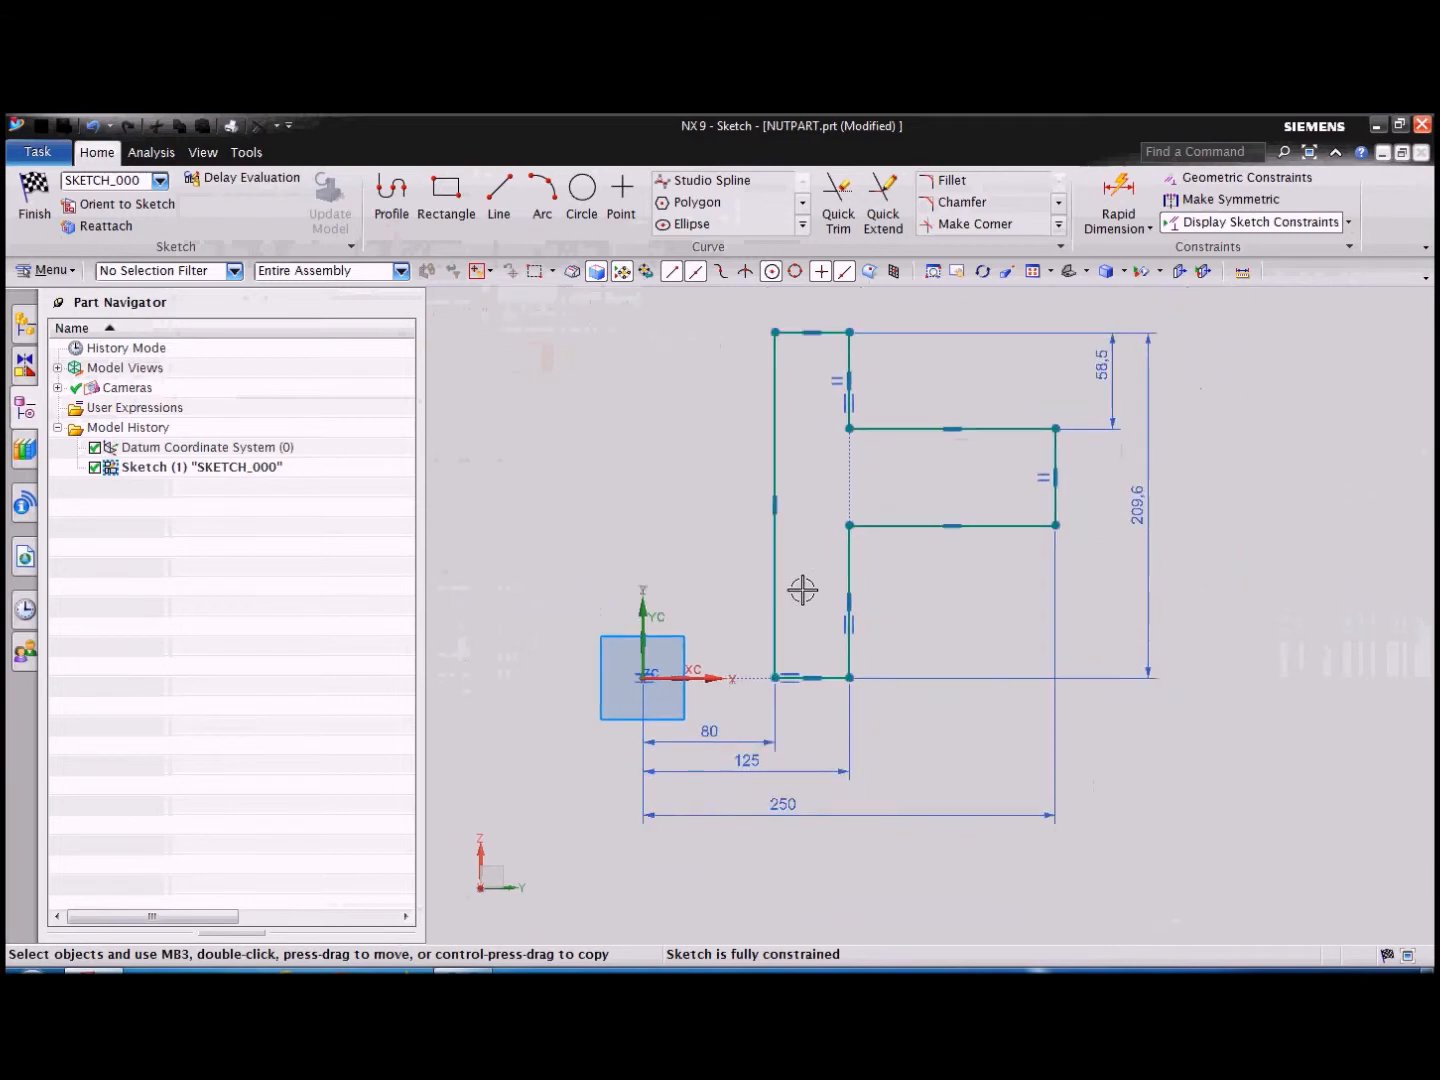
Turn on Delay Evaluation for the sketch and set the body's inner edge distance from the vertical axis to 20-3 mm.
left_click(255, 180)
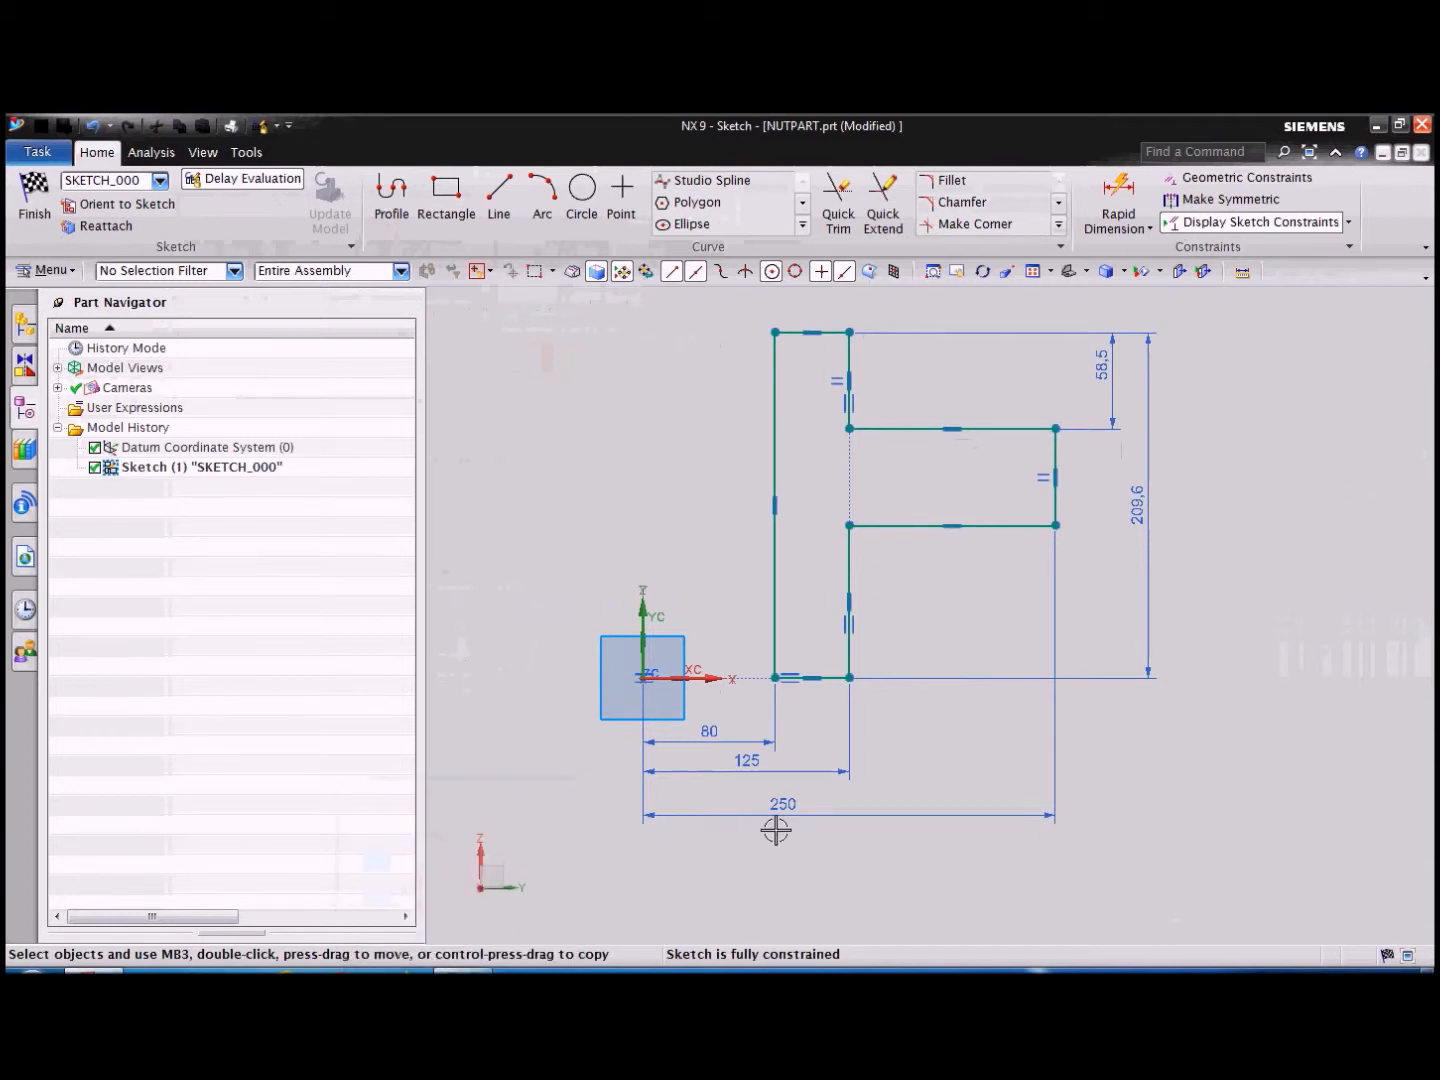
left_click(712, 730)
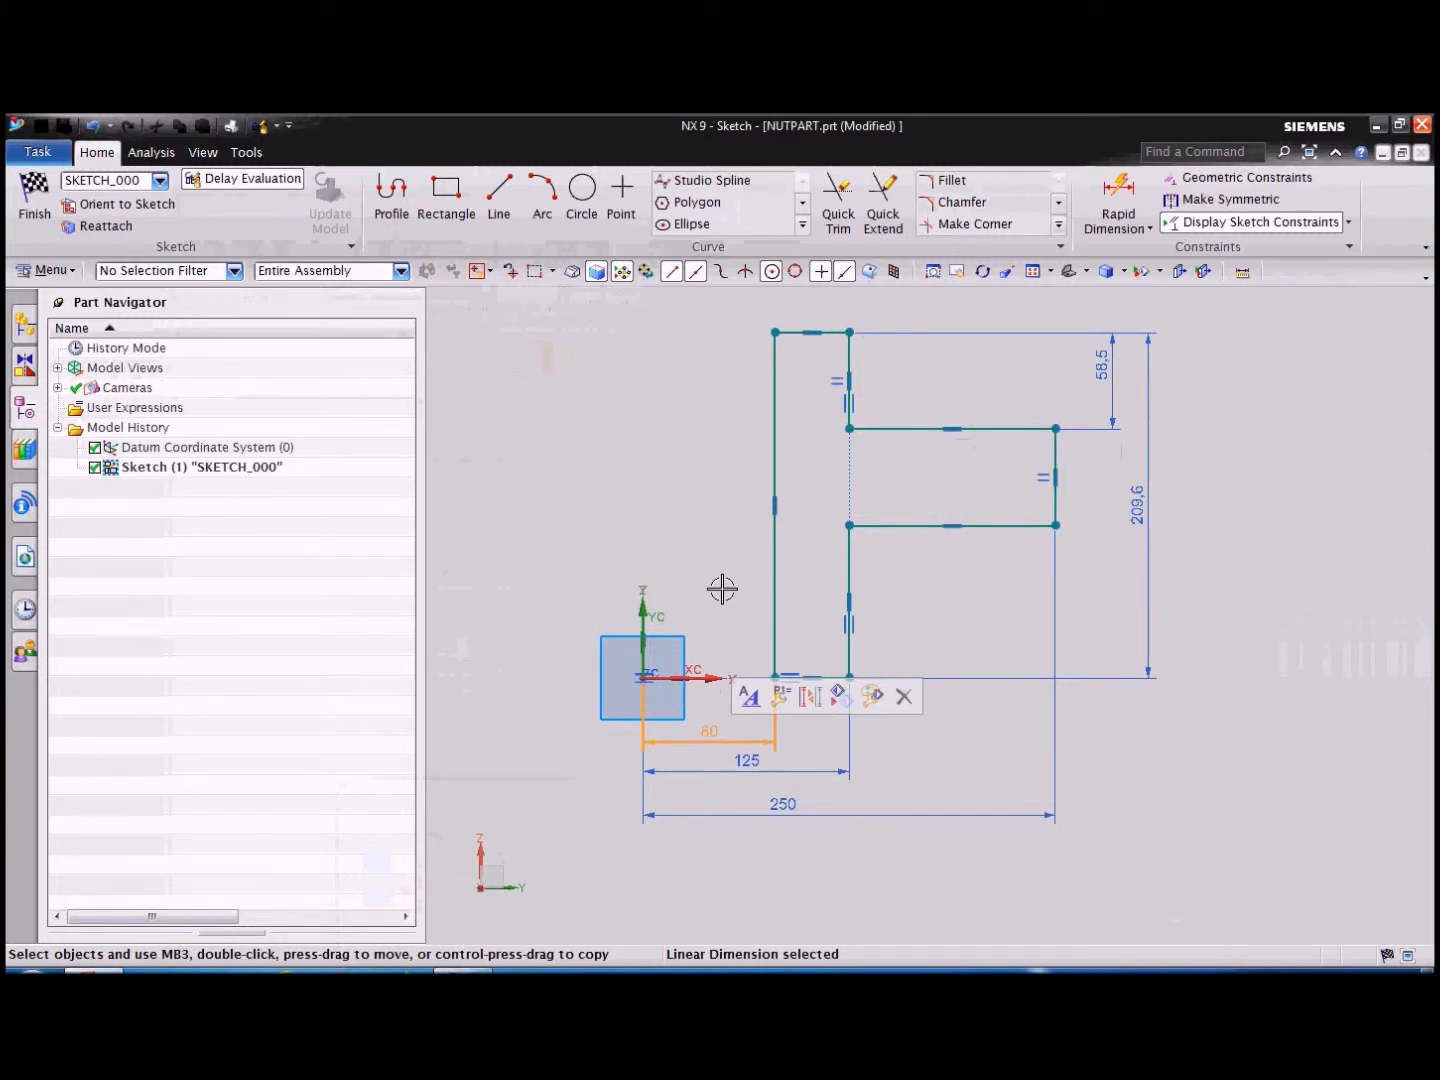
double_click(710, 728)
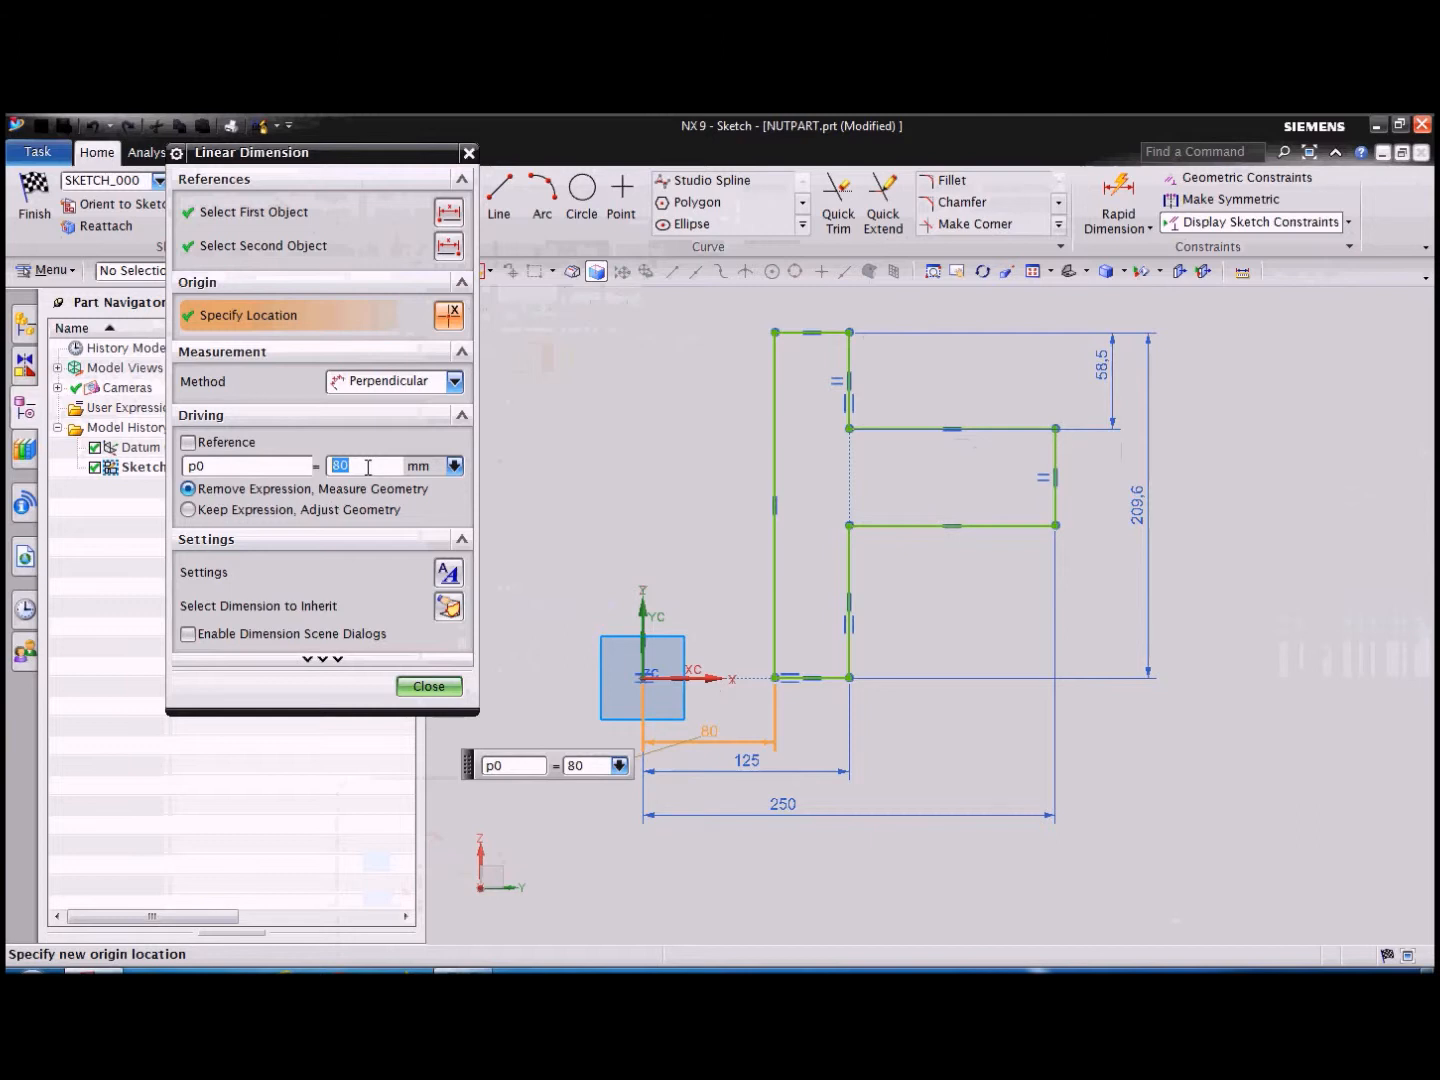
type("2")
type("-3")
key("Return")
left_click(381, 466)
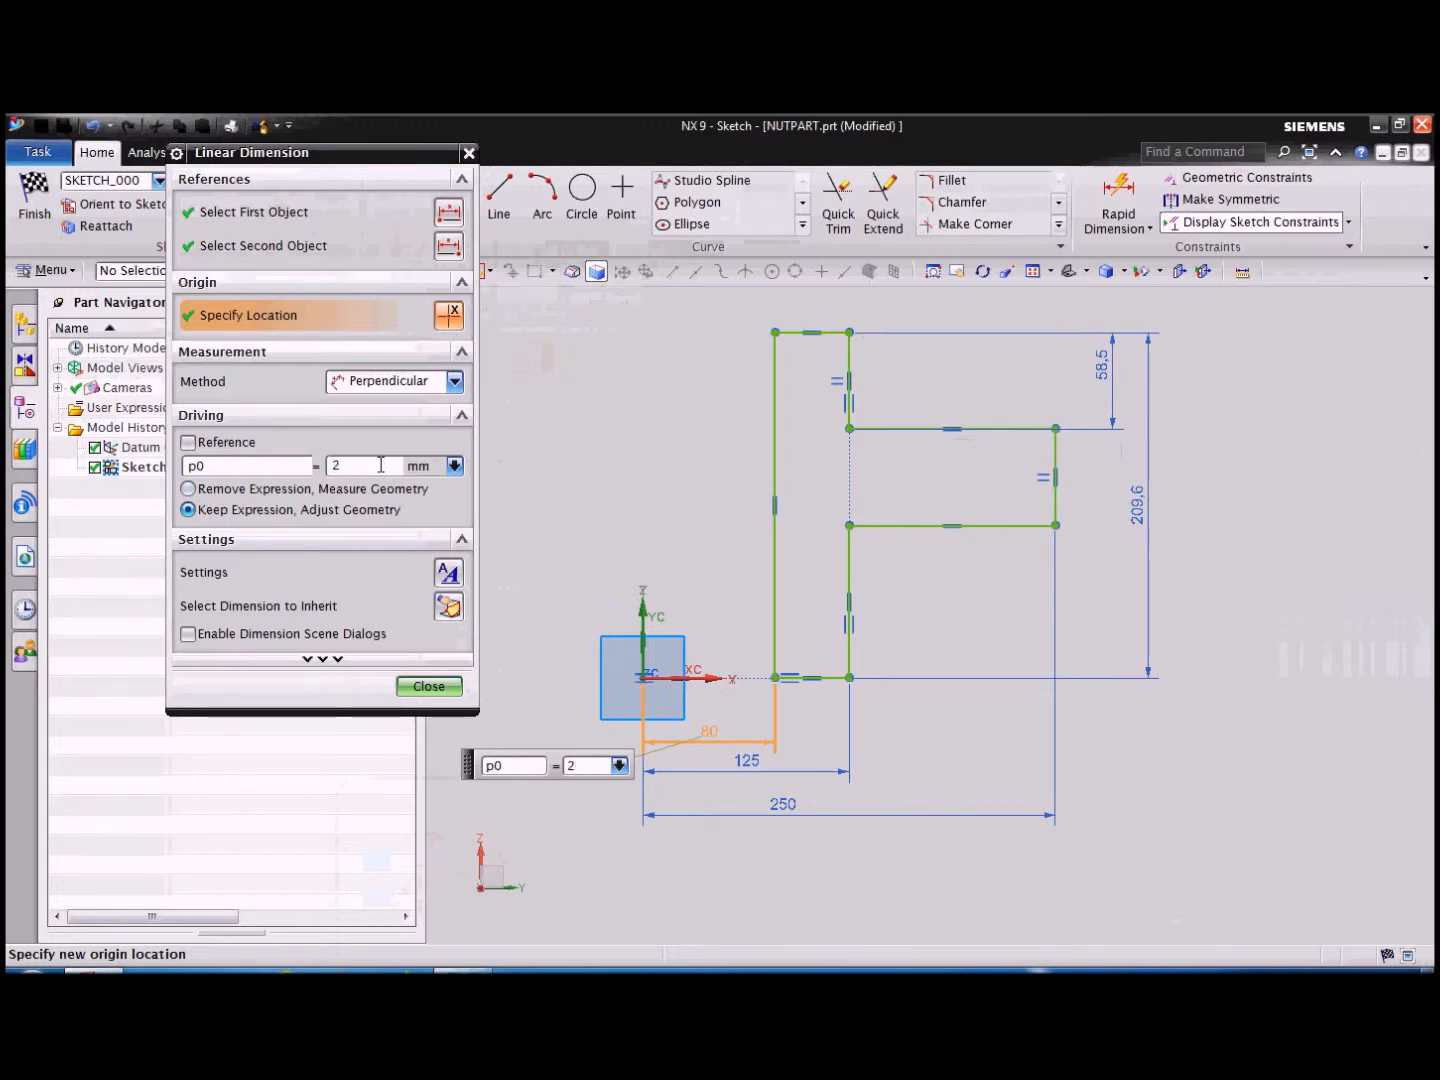
type("3")
left_click(429, 686)
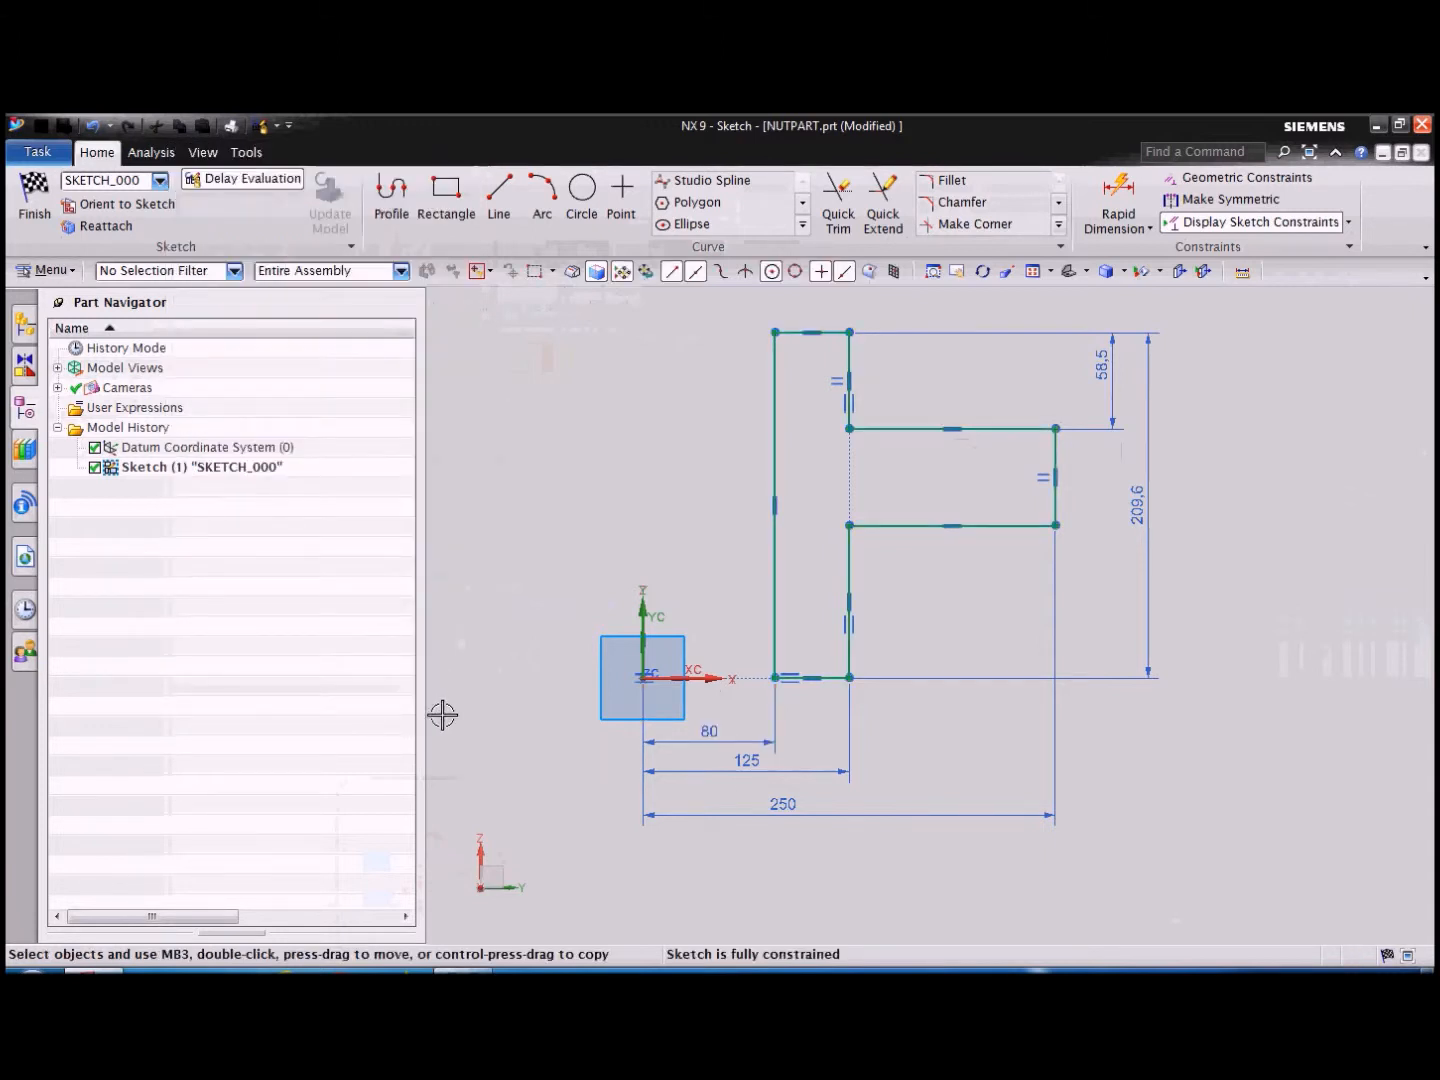
Change the body's inner edge distance from the vertical axis to 17 mm.
double_click(698, 730)
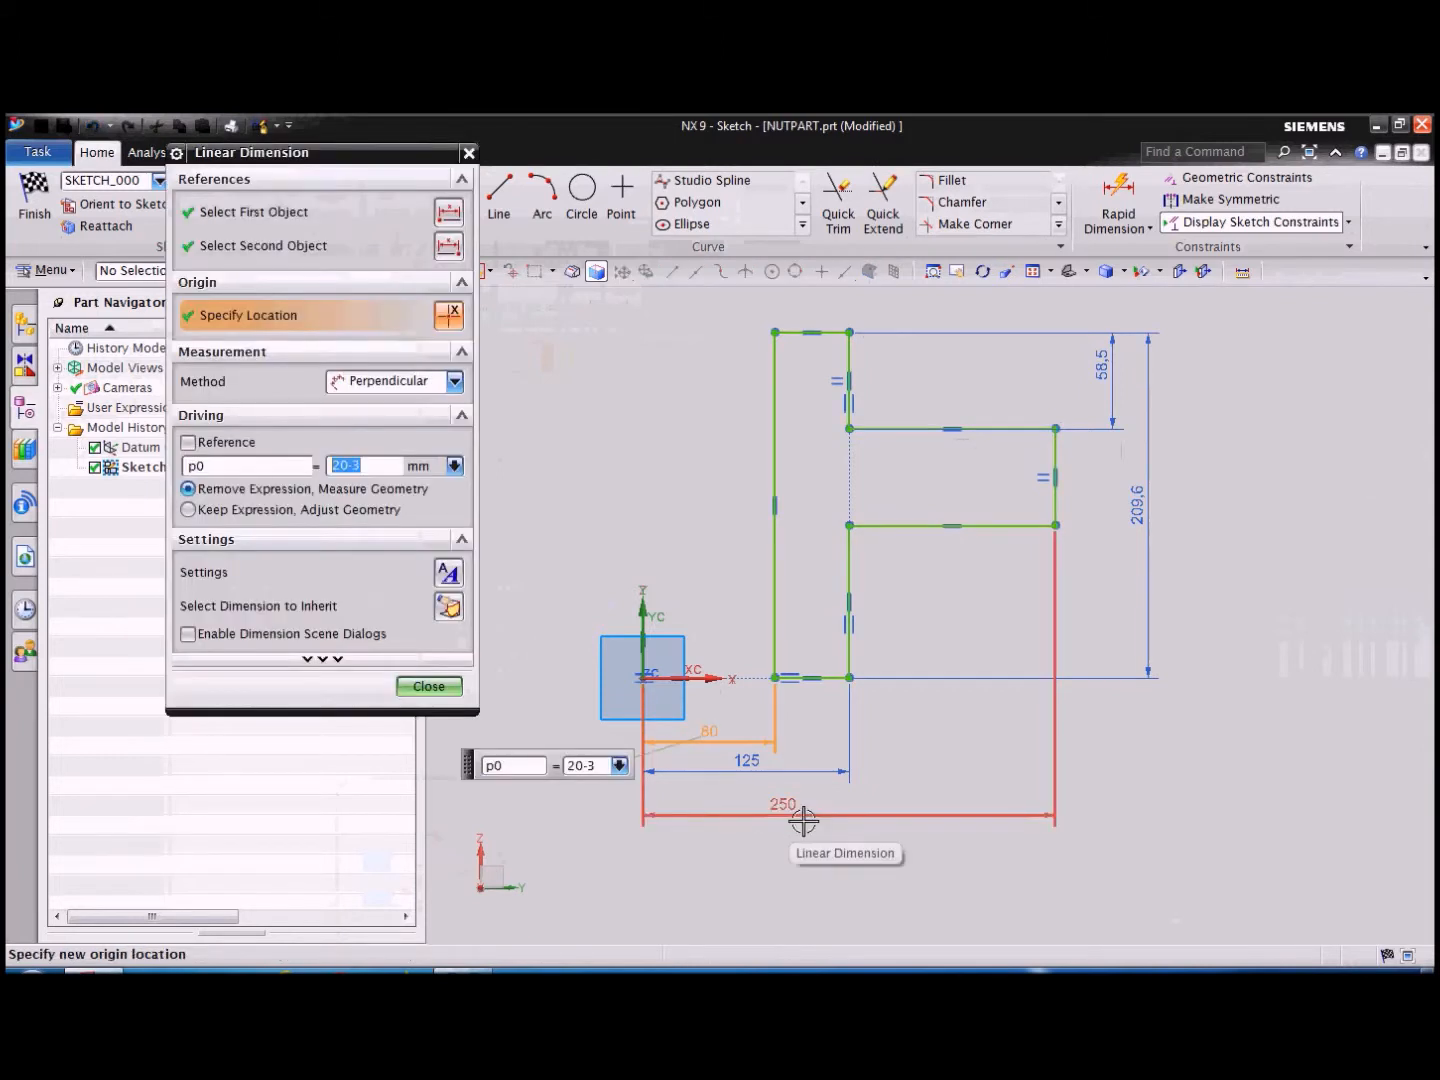
type("17")
key("Return")
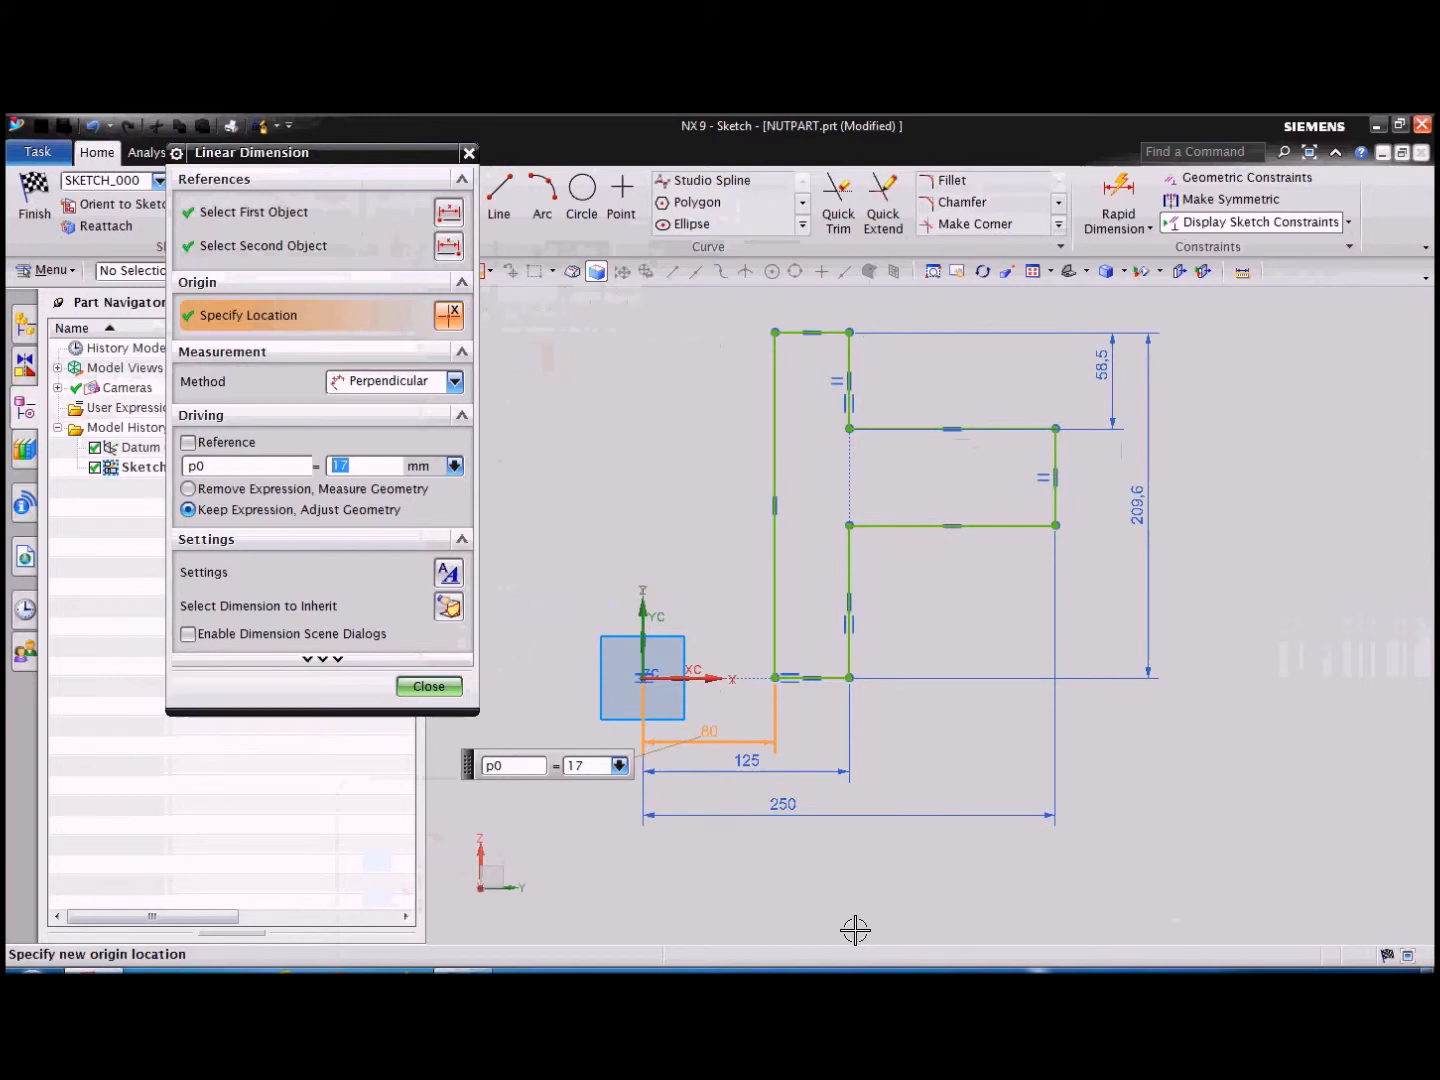
left_click(428, 687)
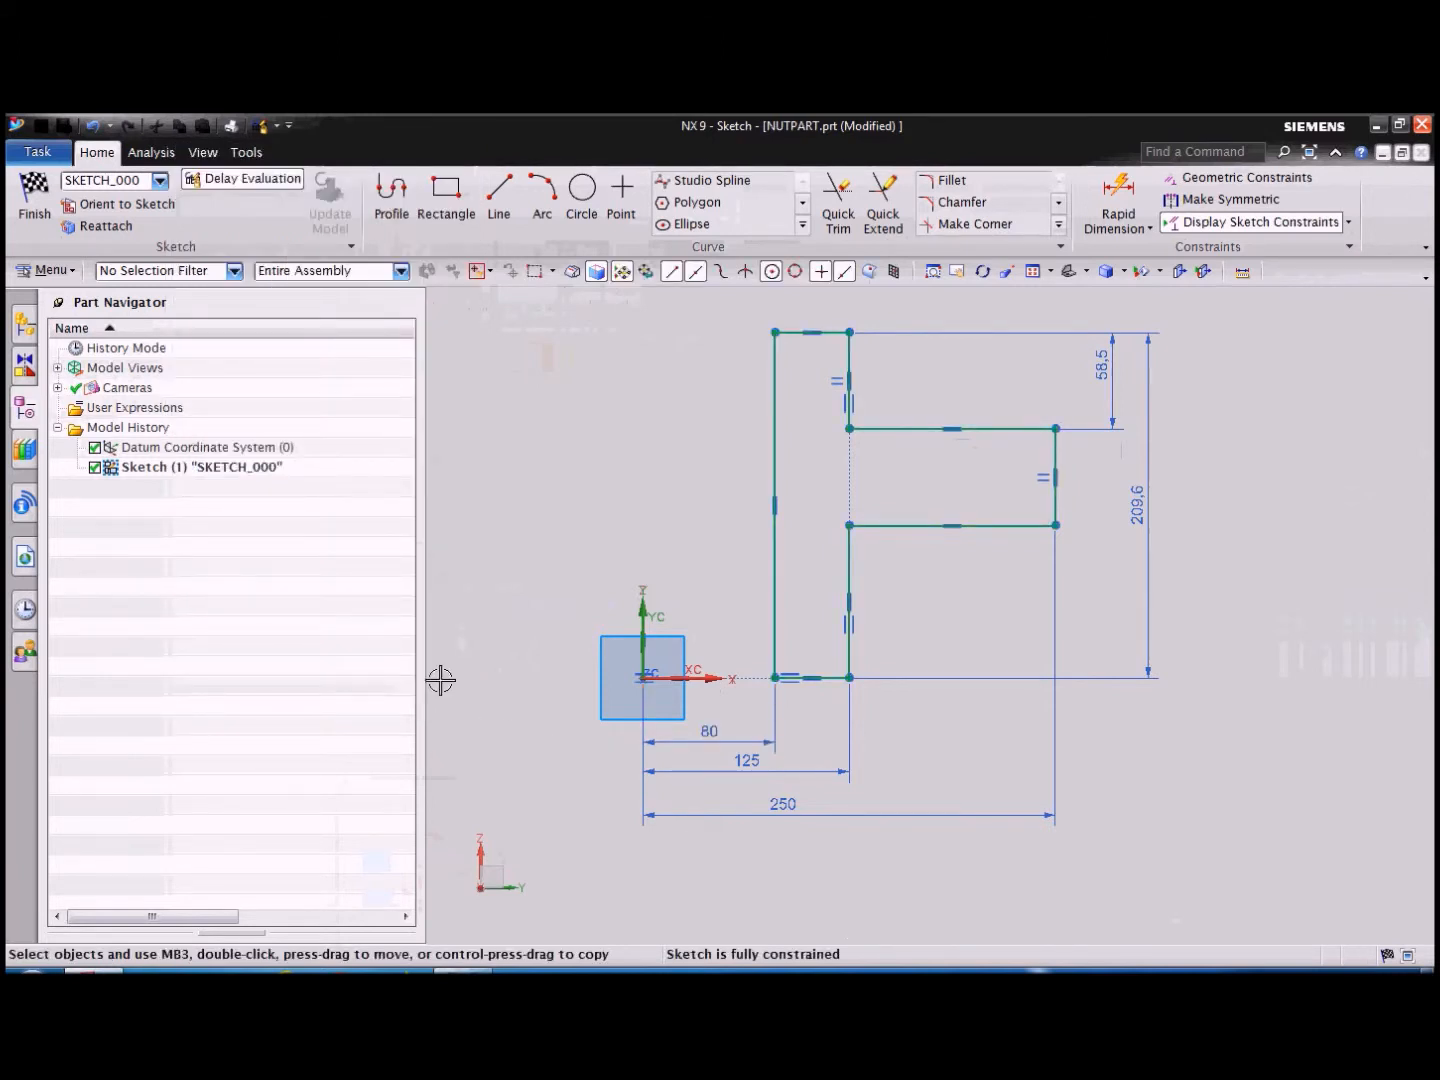
Set the distance from the vertical axis to the body's outer edge to 50/2 mm.
scroll(697, 735, "up", 2)
left_click(698, 734)
scroll(700, 738, "up", 2)
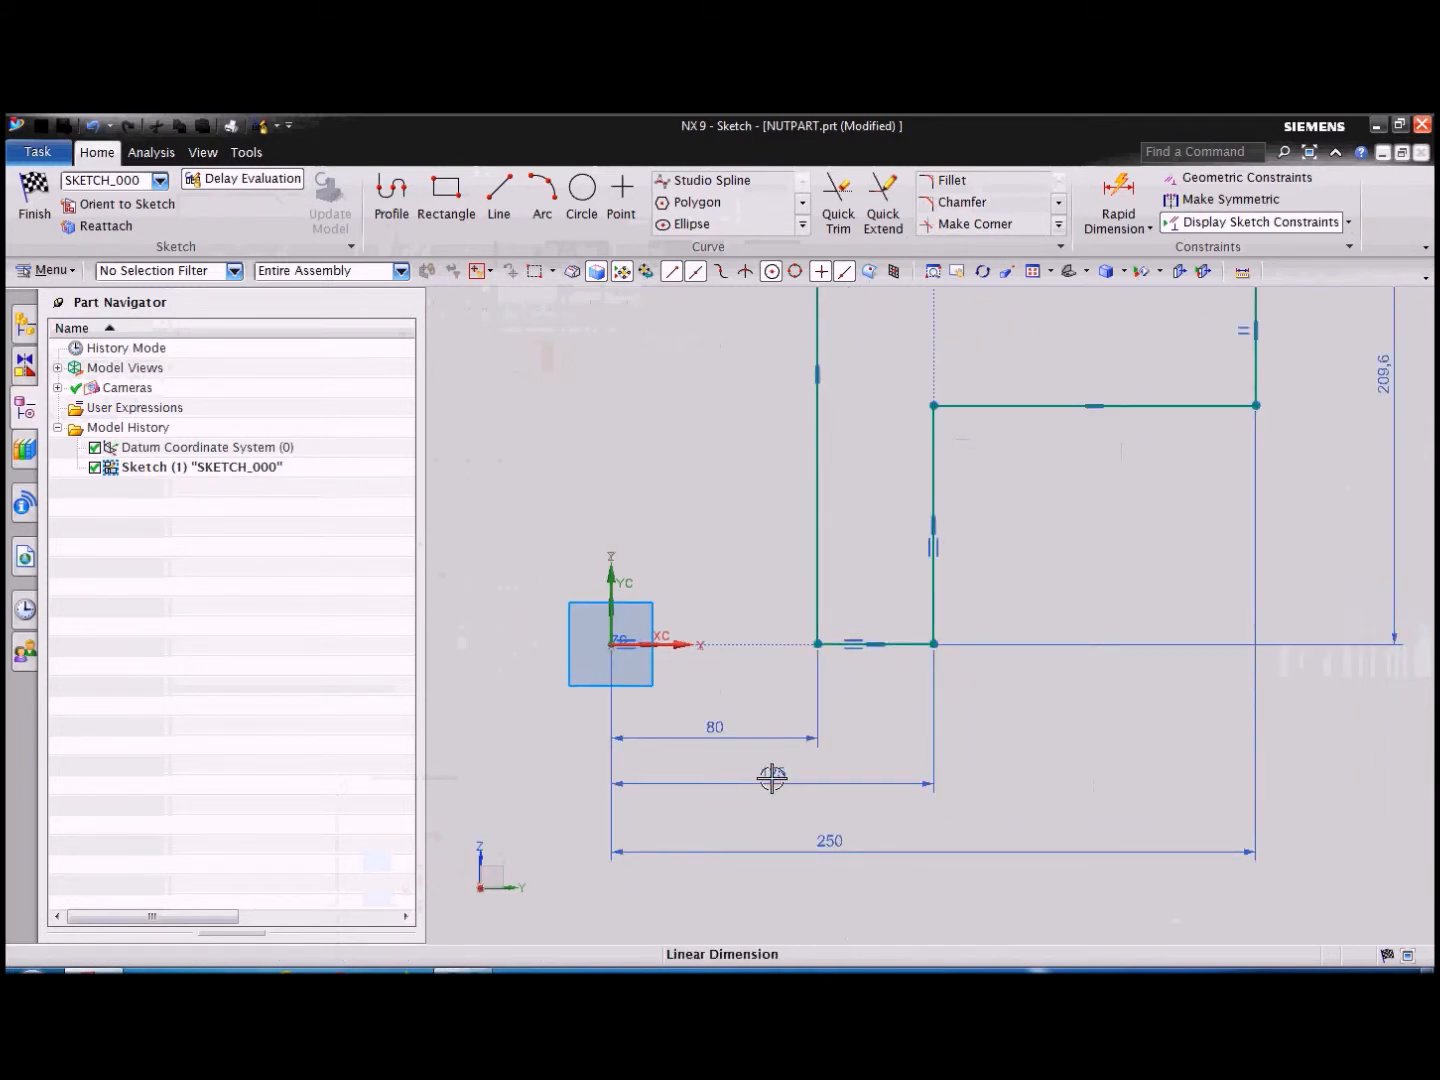
double_click(772, 775)
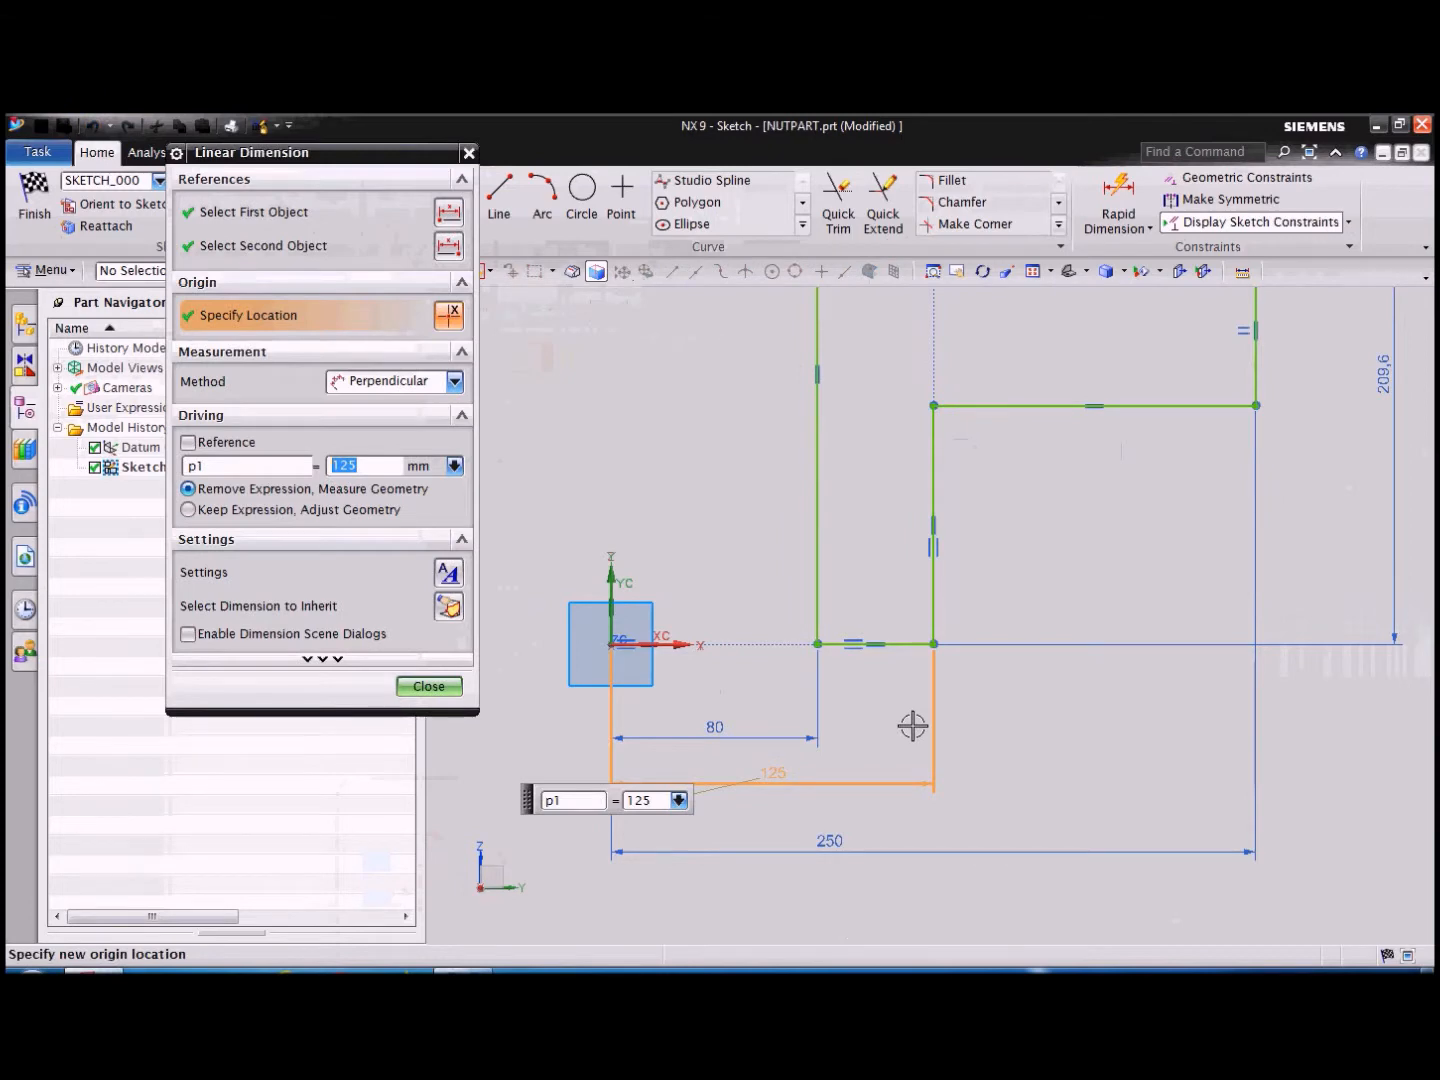
type("50/2")
key("Return")
Set the distance from the vertical axis to the flange's outer edge to 88/2 mm.
left_click(836, 845)
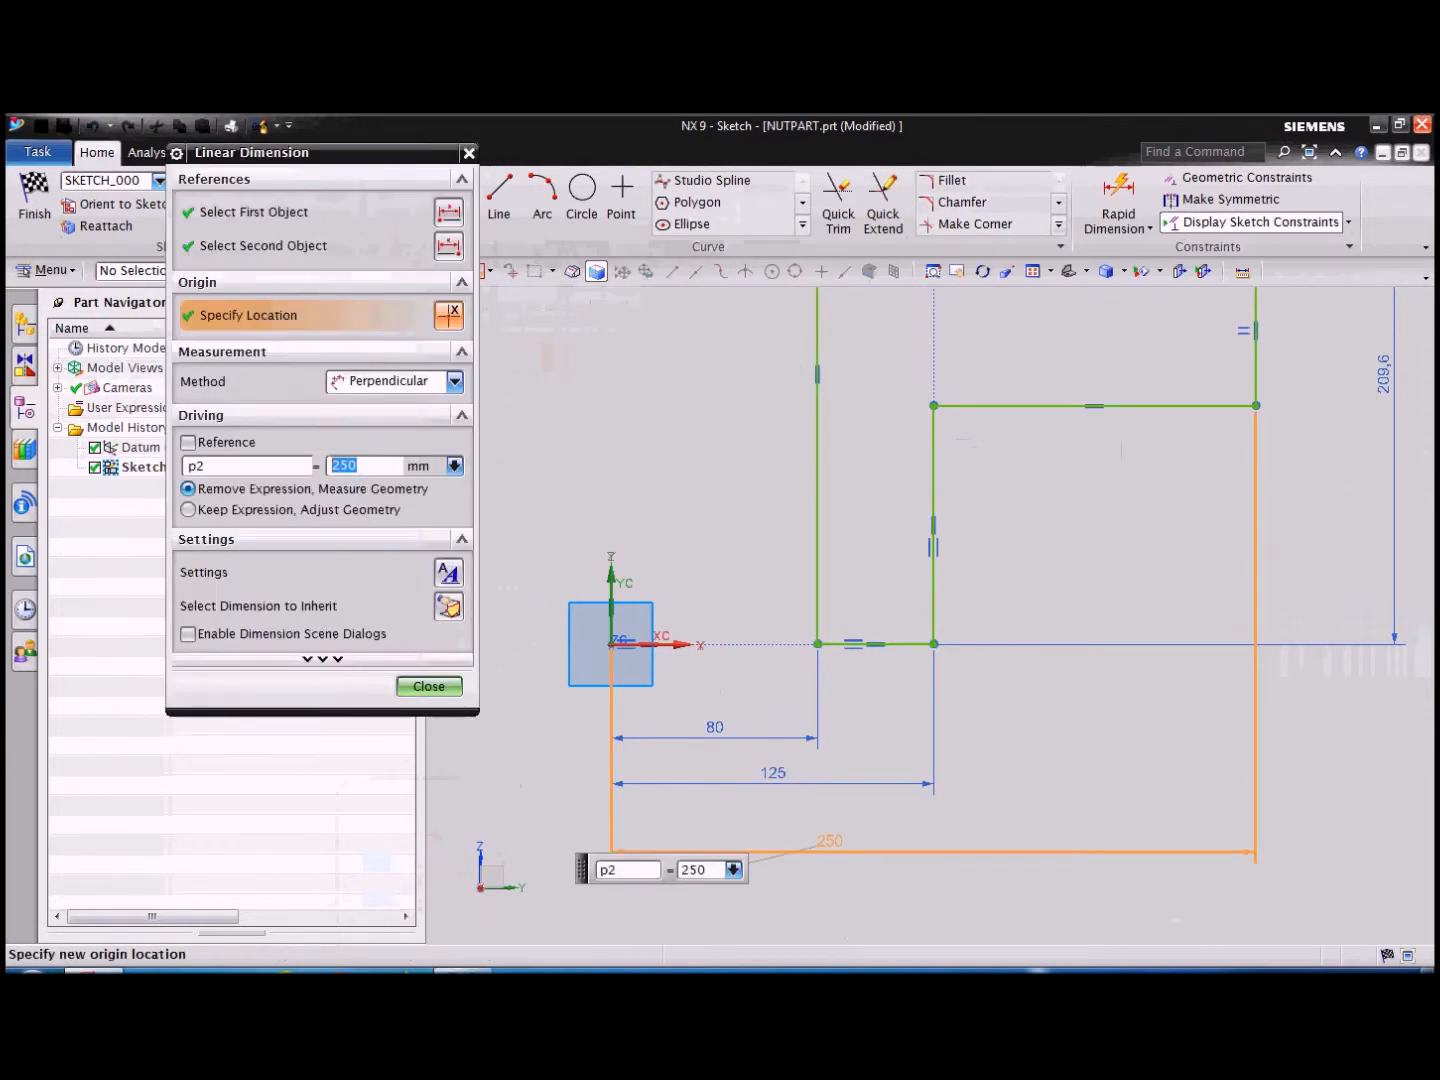
scroll(1004, 757, "up", 1)
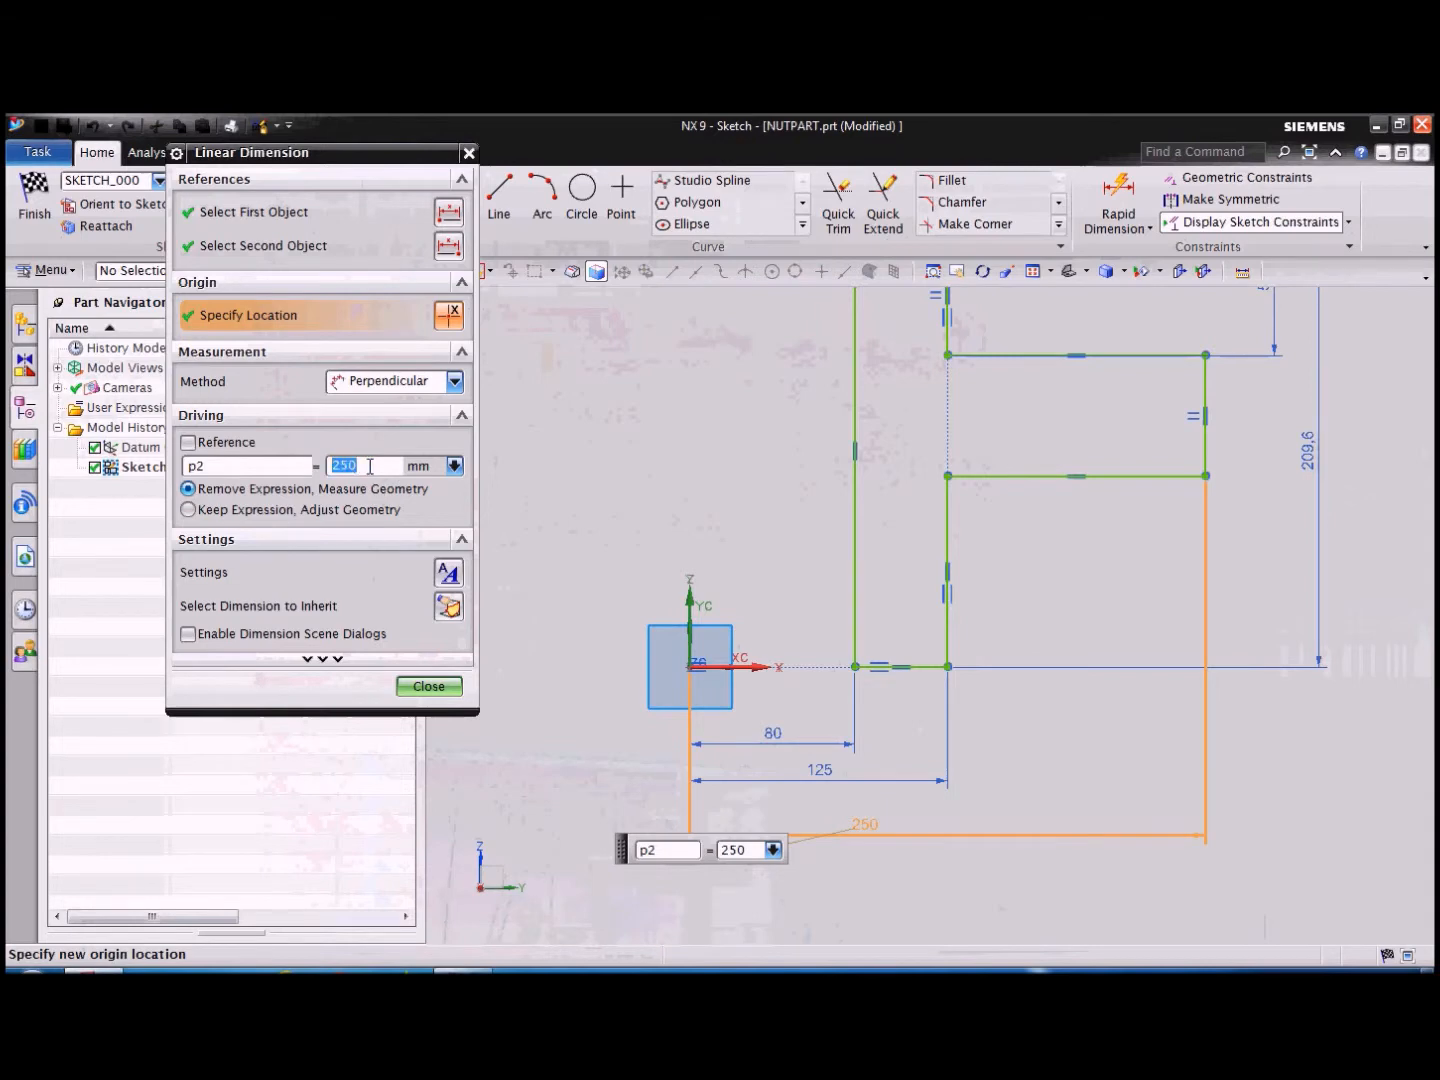
type("/2")
key("Return")
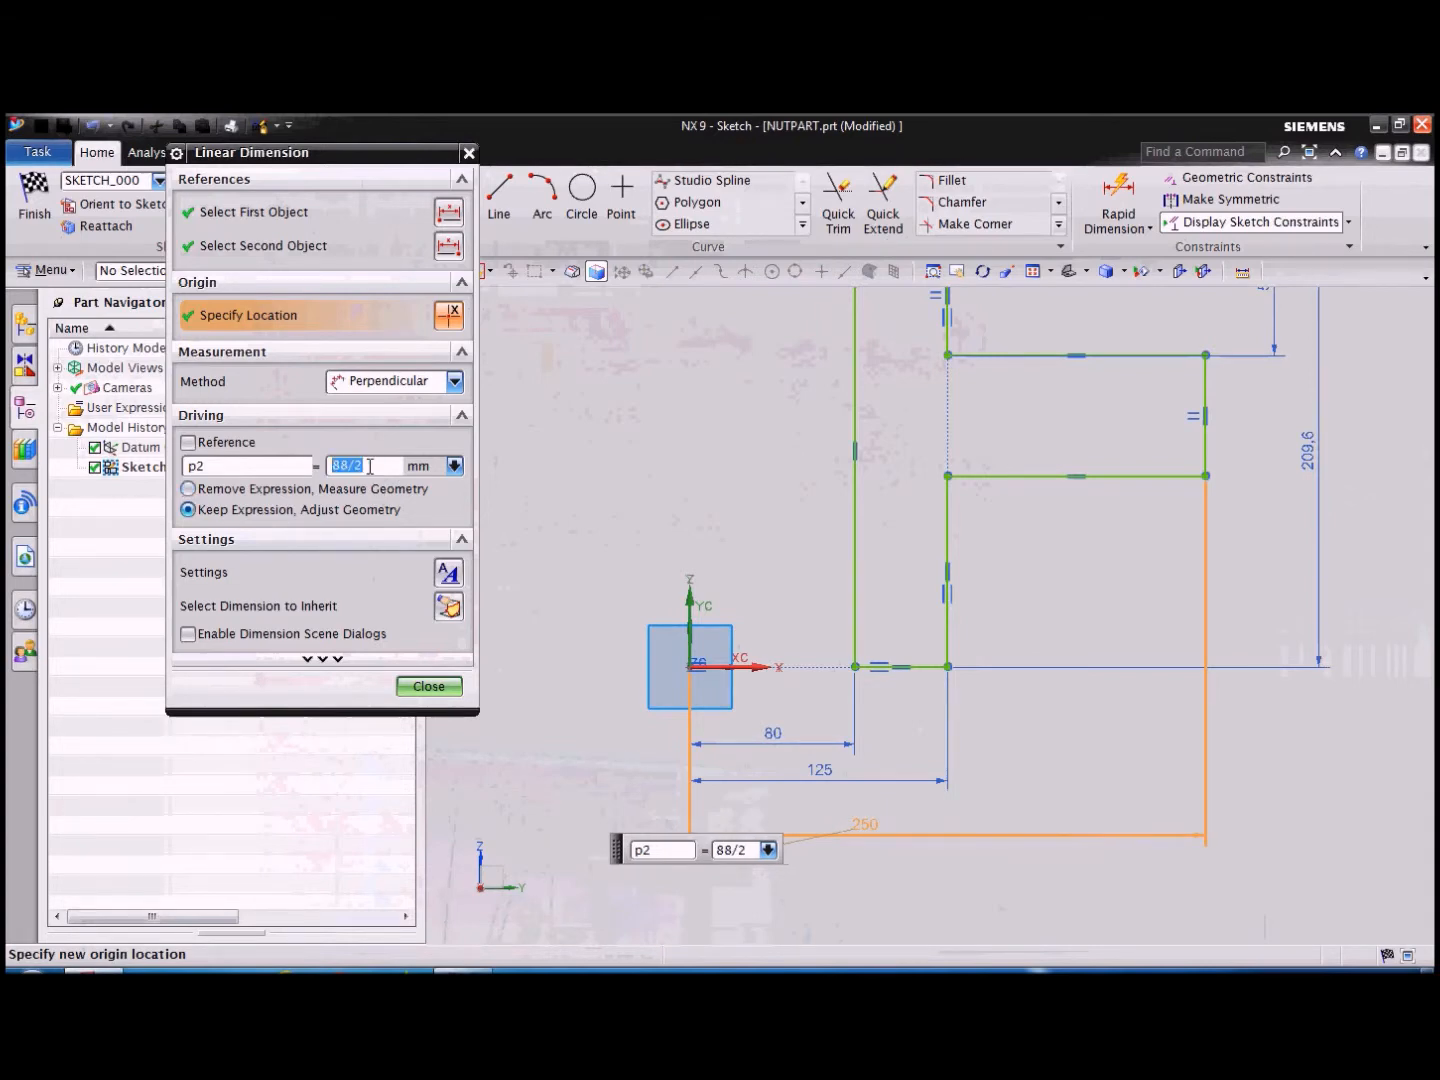
Set the profile's overall height dimension to 45 mm.
scroll(780, 736, "down", 3)
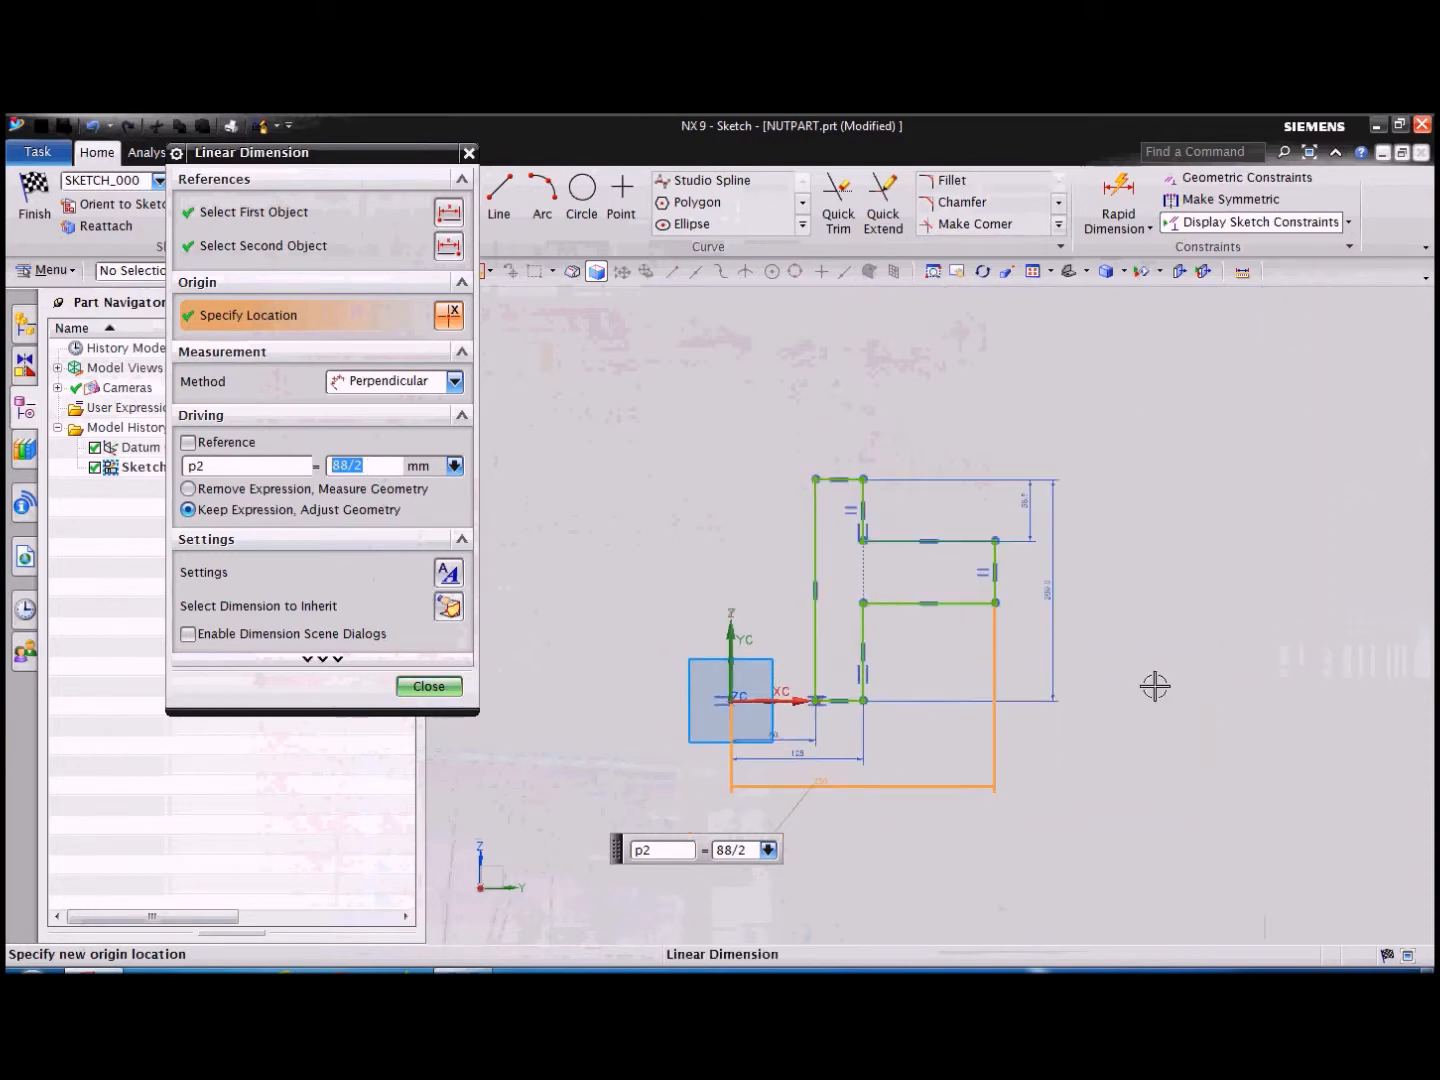
scroll(781, 473, "up", 3)
scroll(787, 403, "down", 2)
scroll(1167, 524, "up", 3)
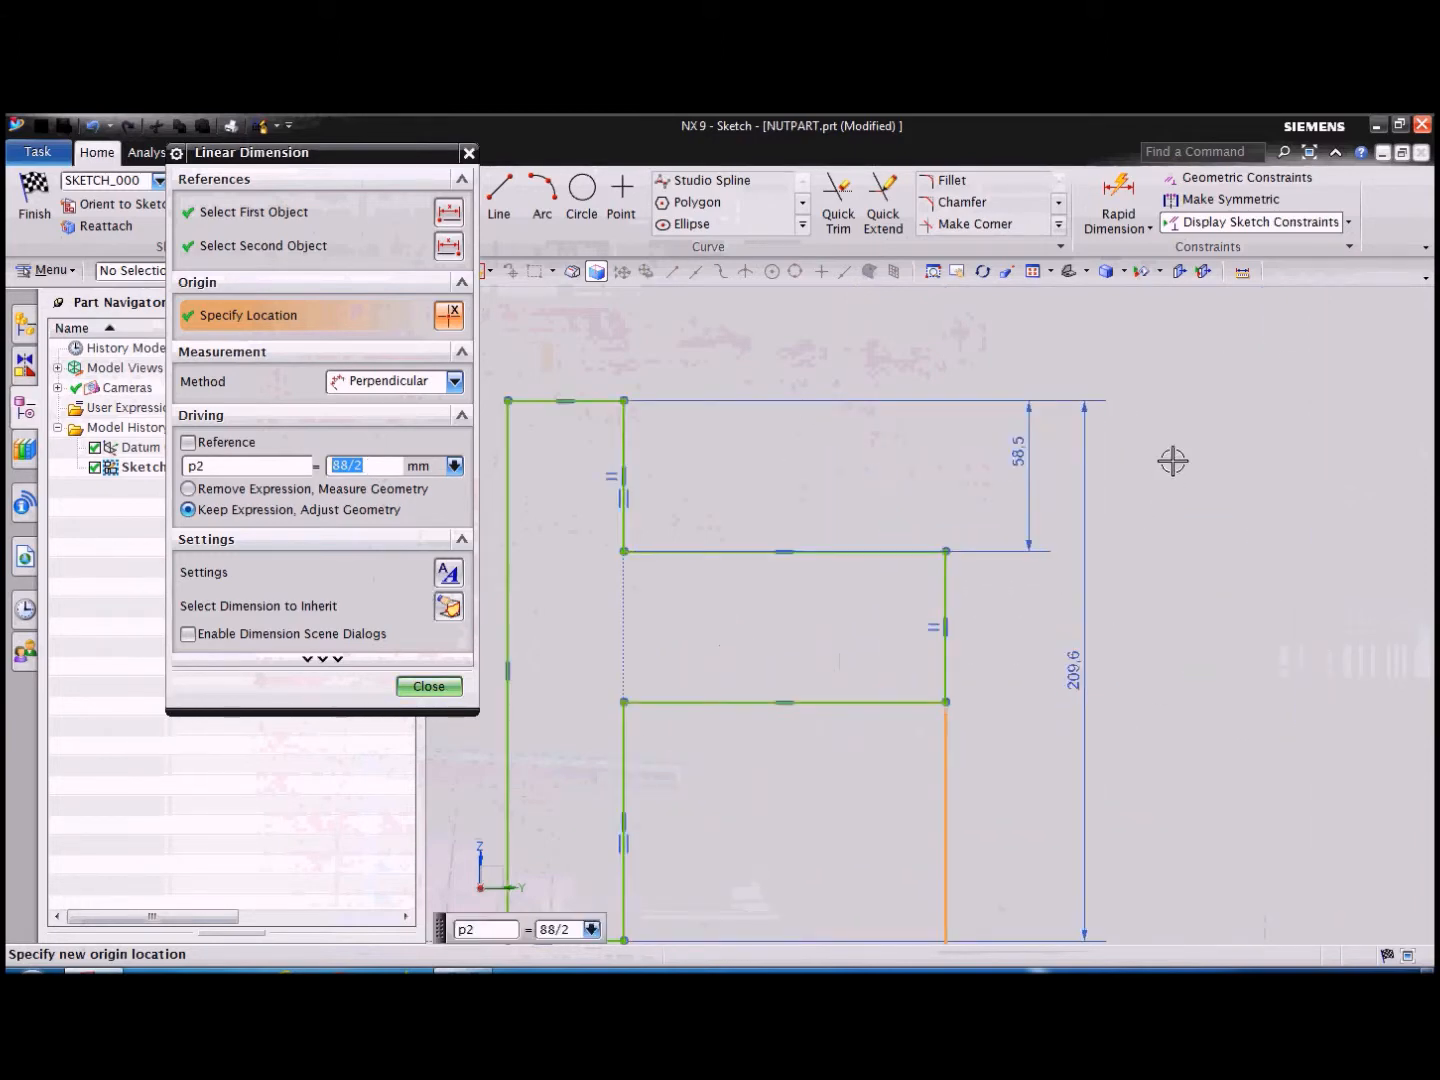
scroll(1168, 459, "down", 1)
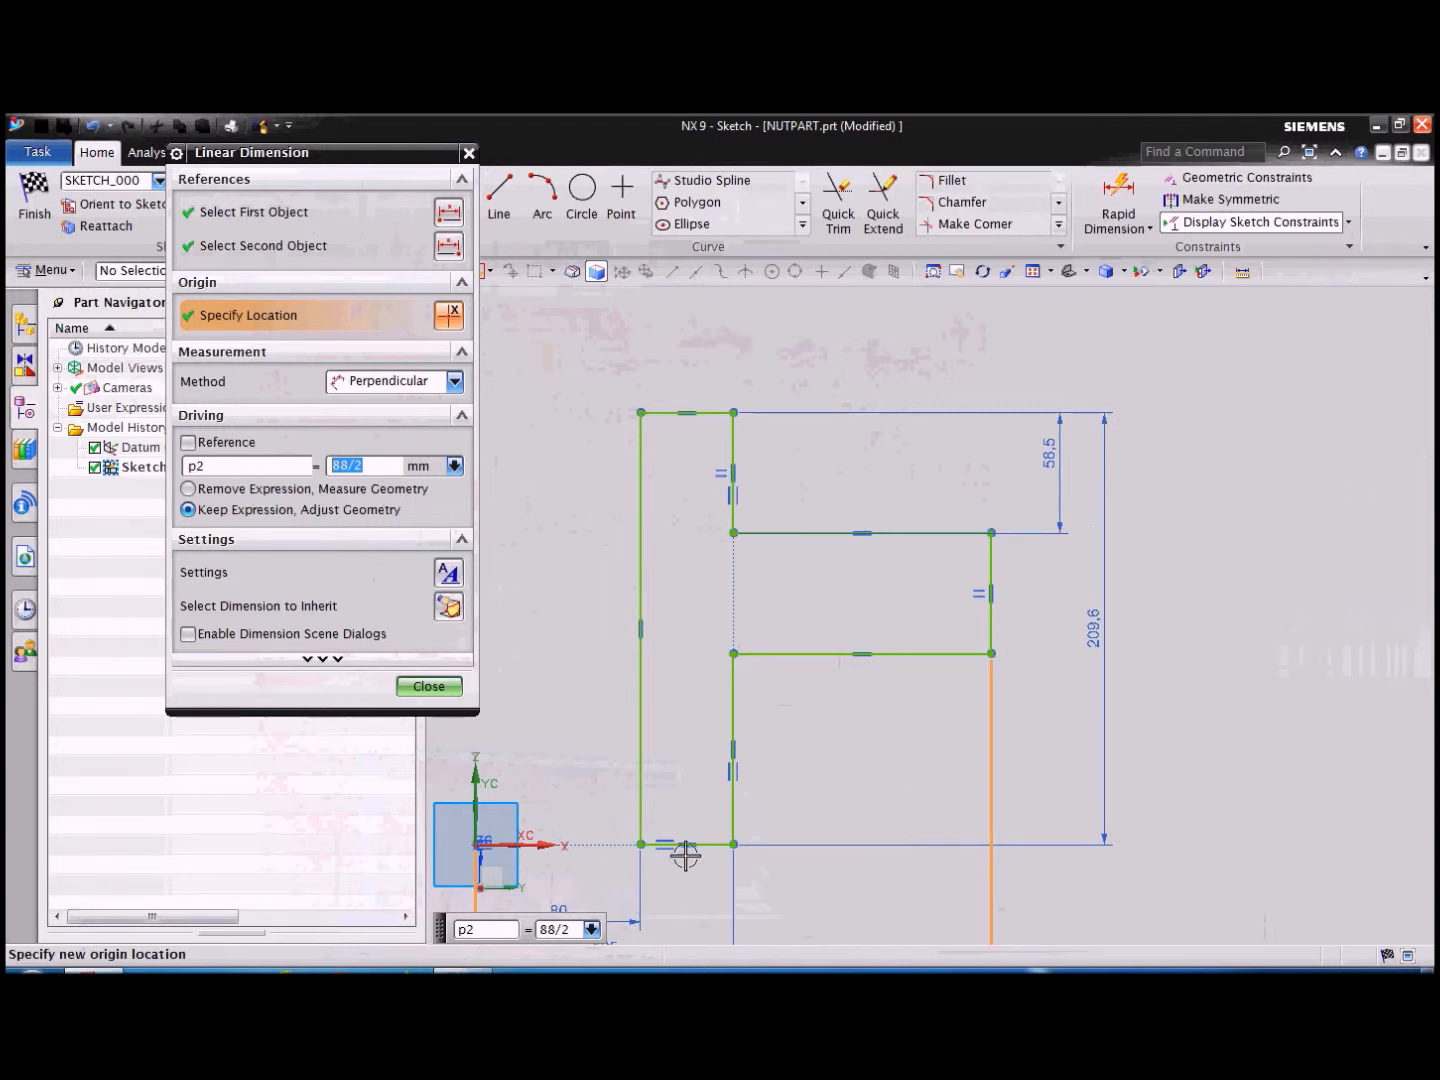
left_click(1104, 640)
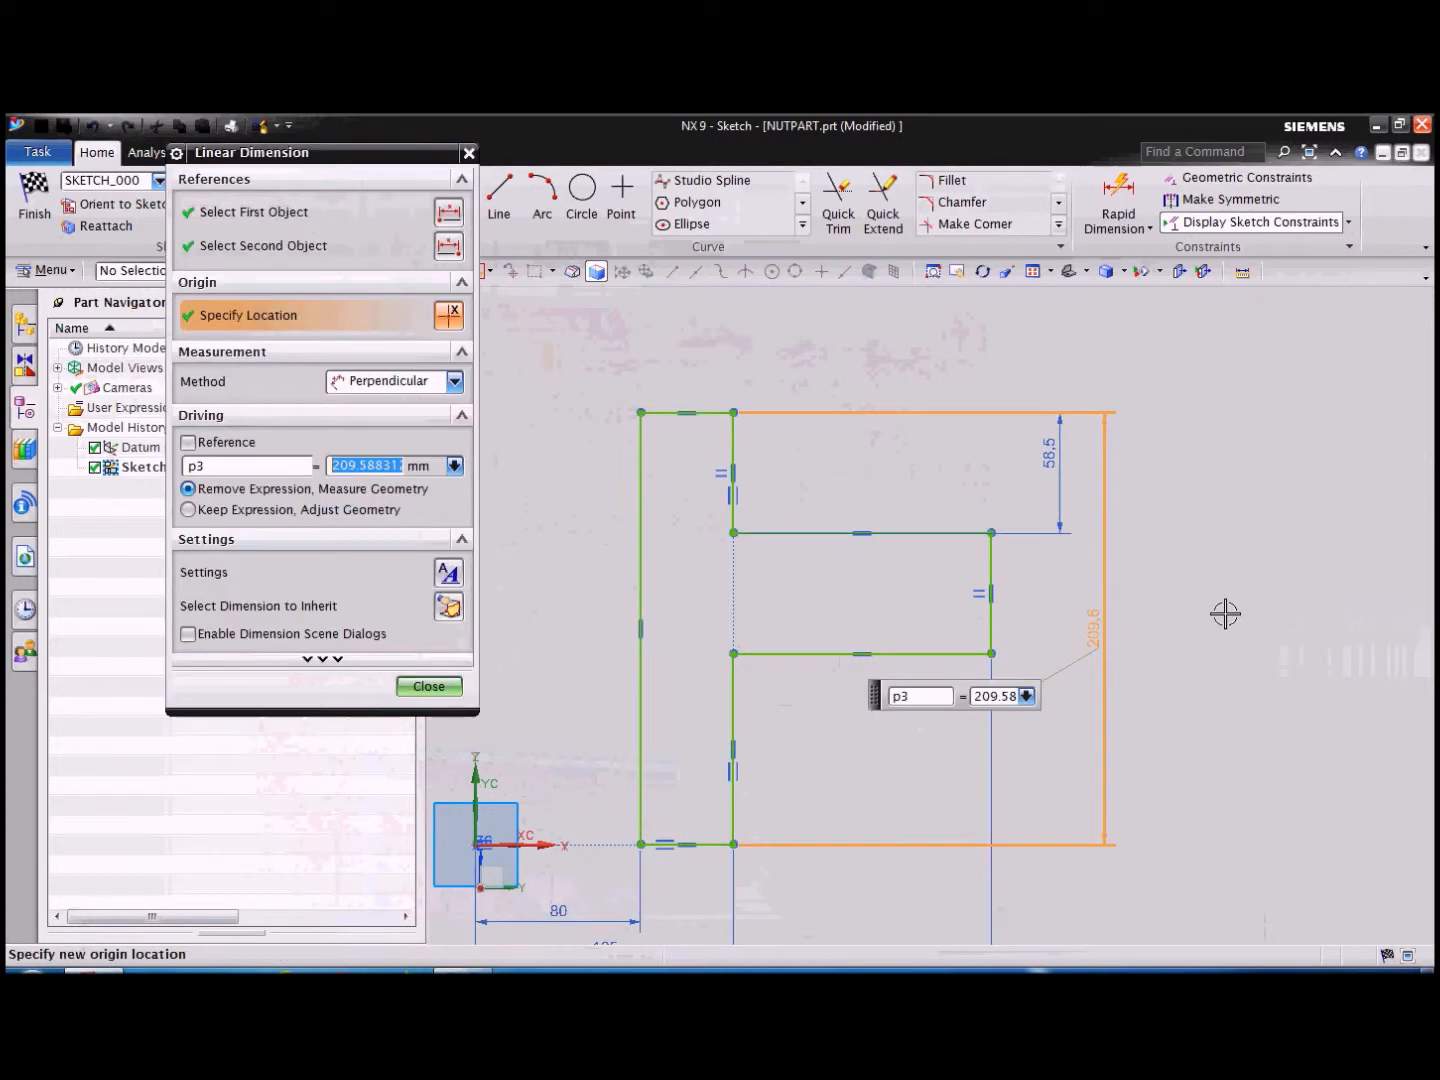
type("45")
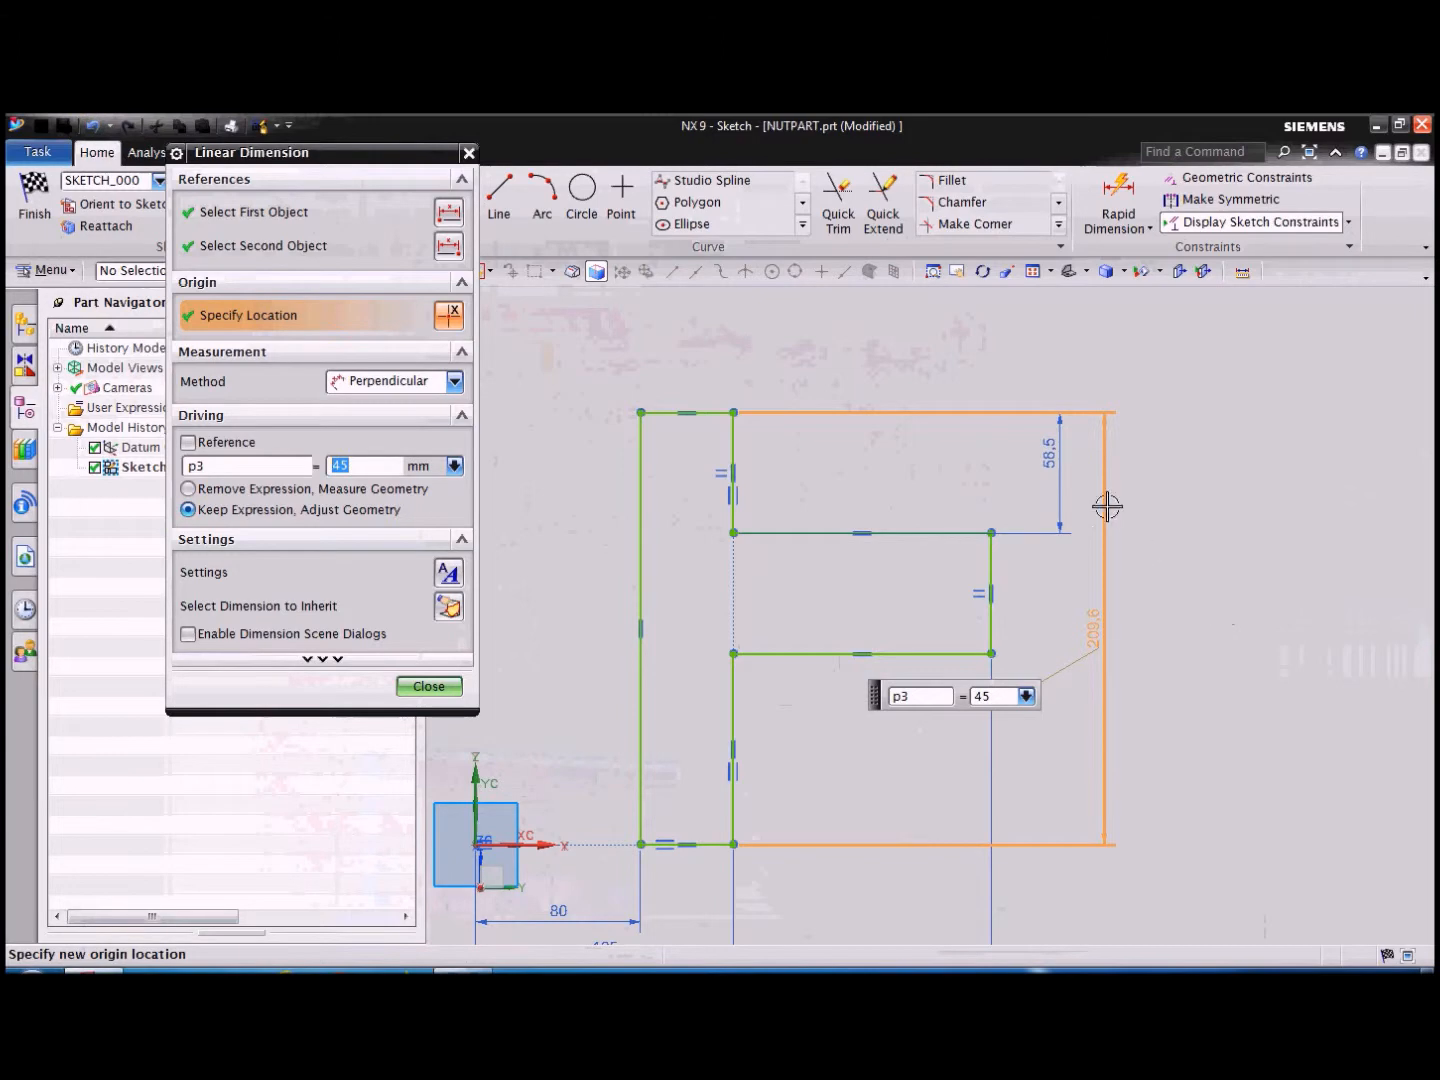
Set the vertical distance from the body's top edge to the flange's upper edge to 9 mm.
left_click(1061, 455)
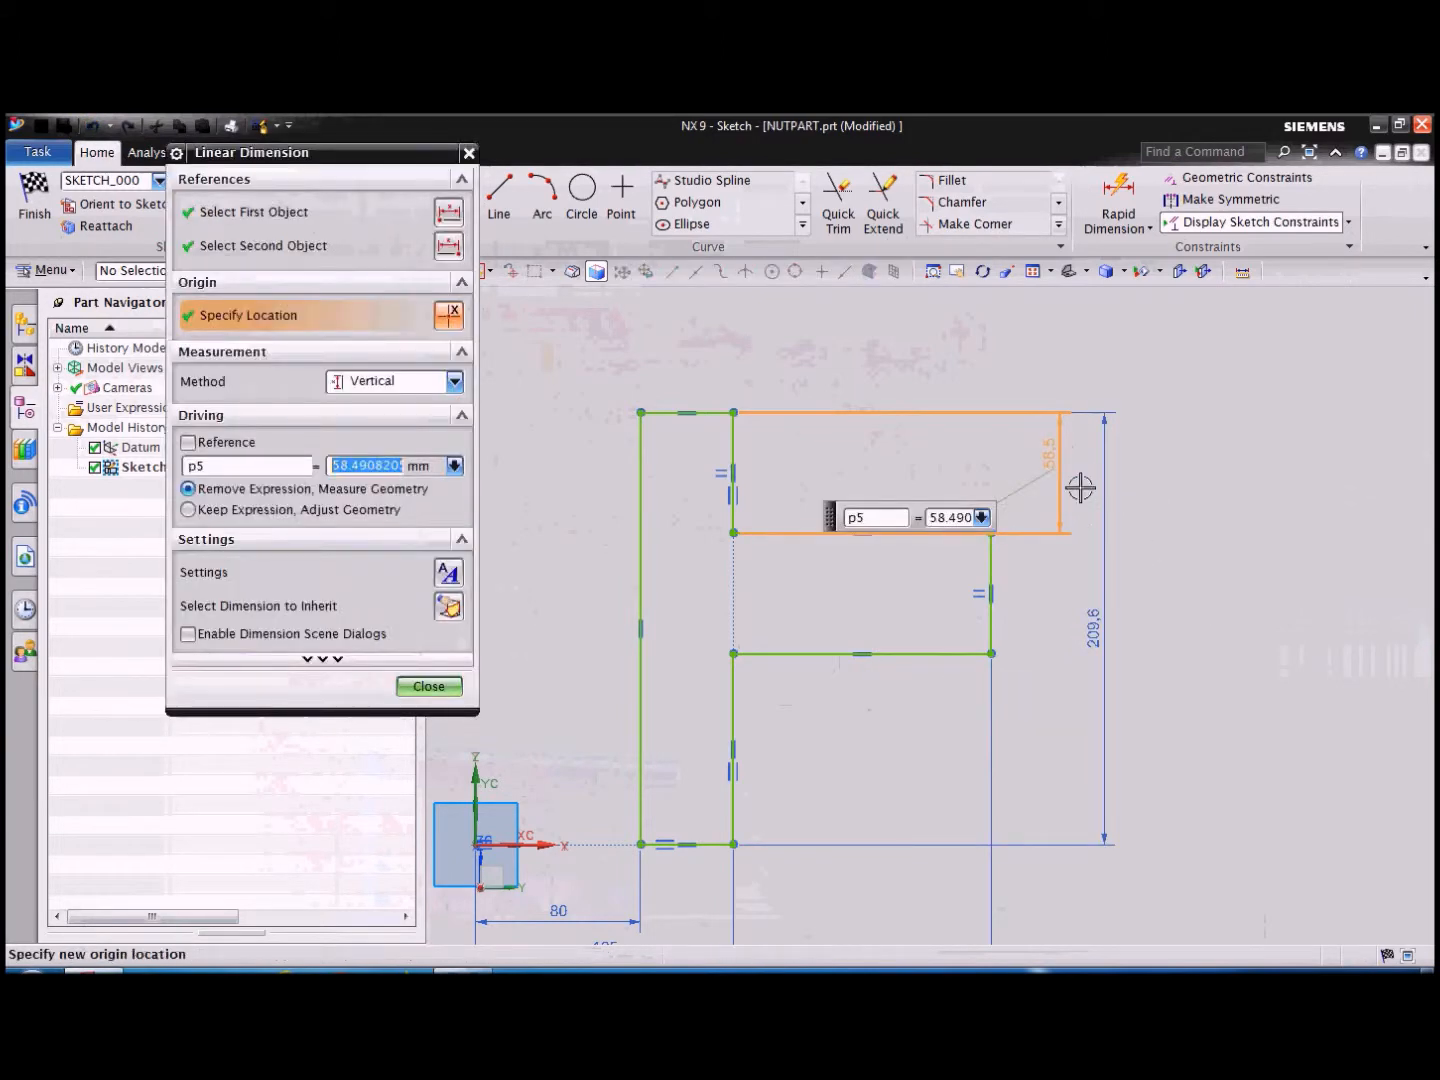
type("9")
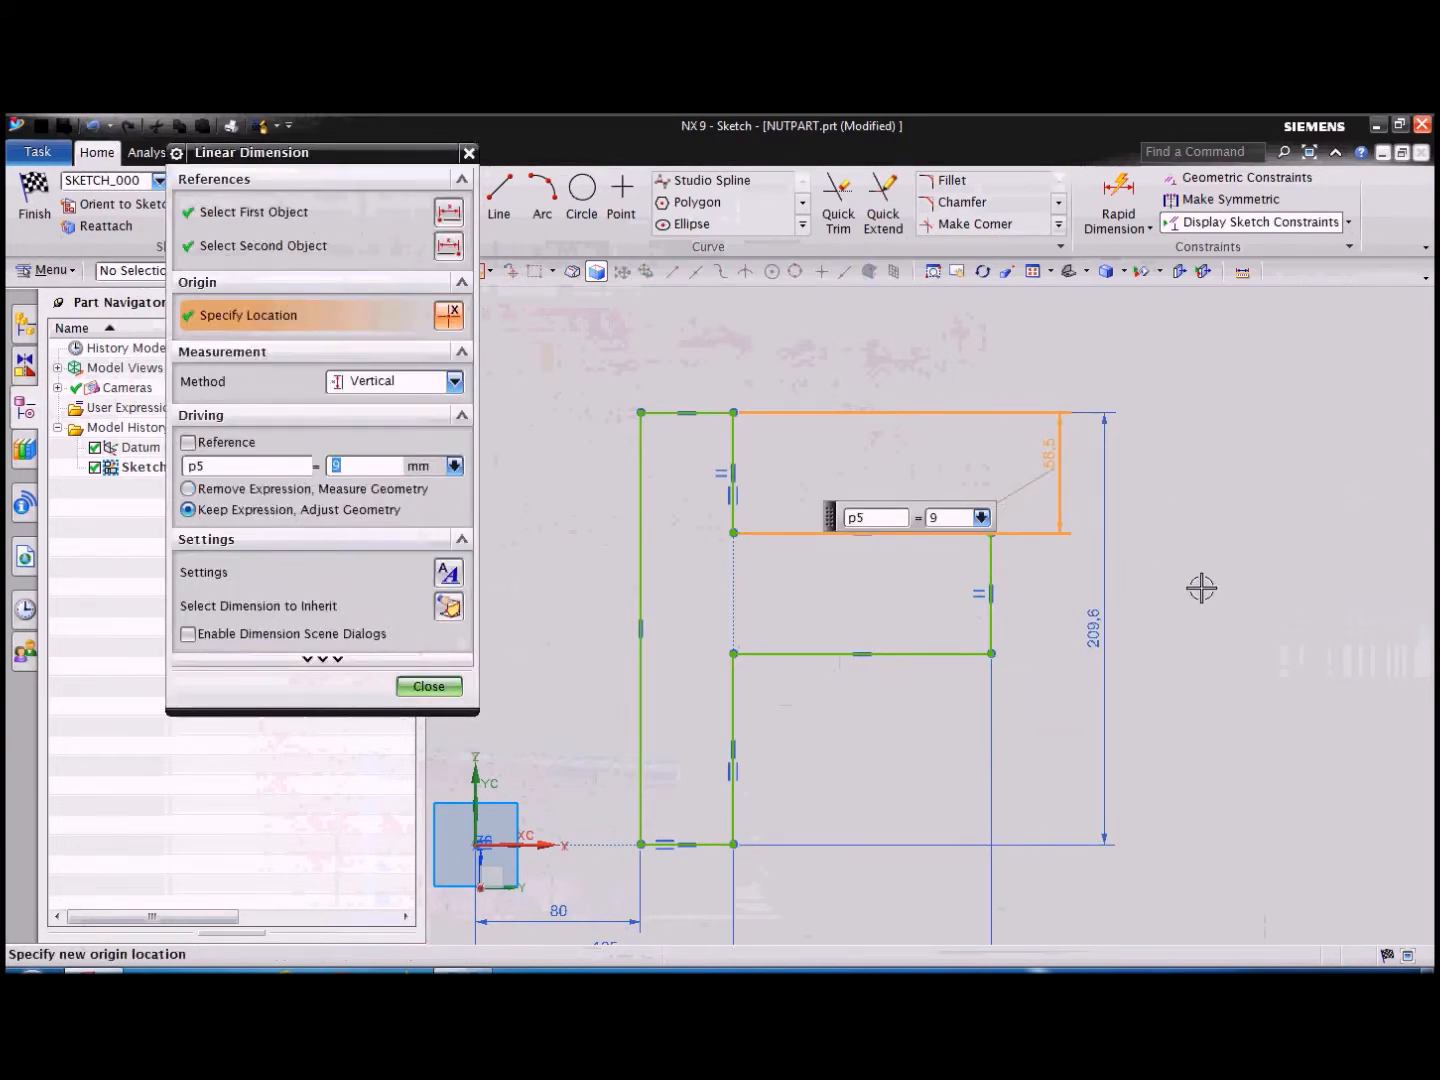
scroll(1202, 576, "down", 3)
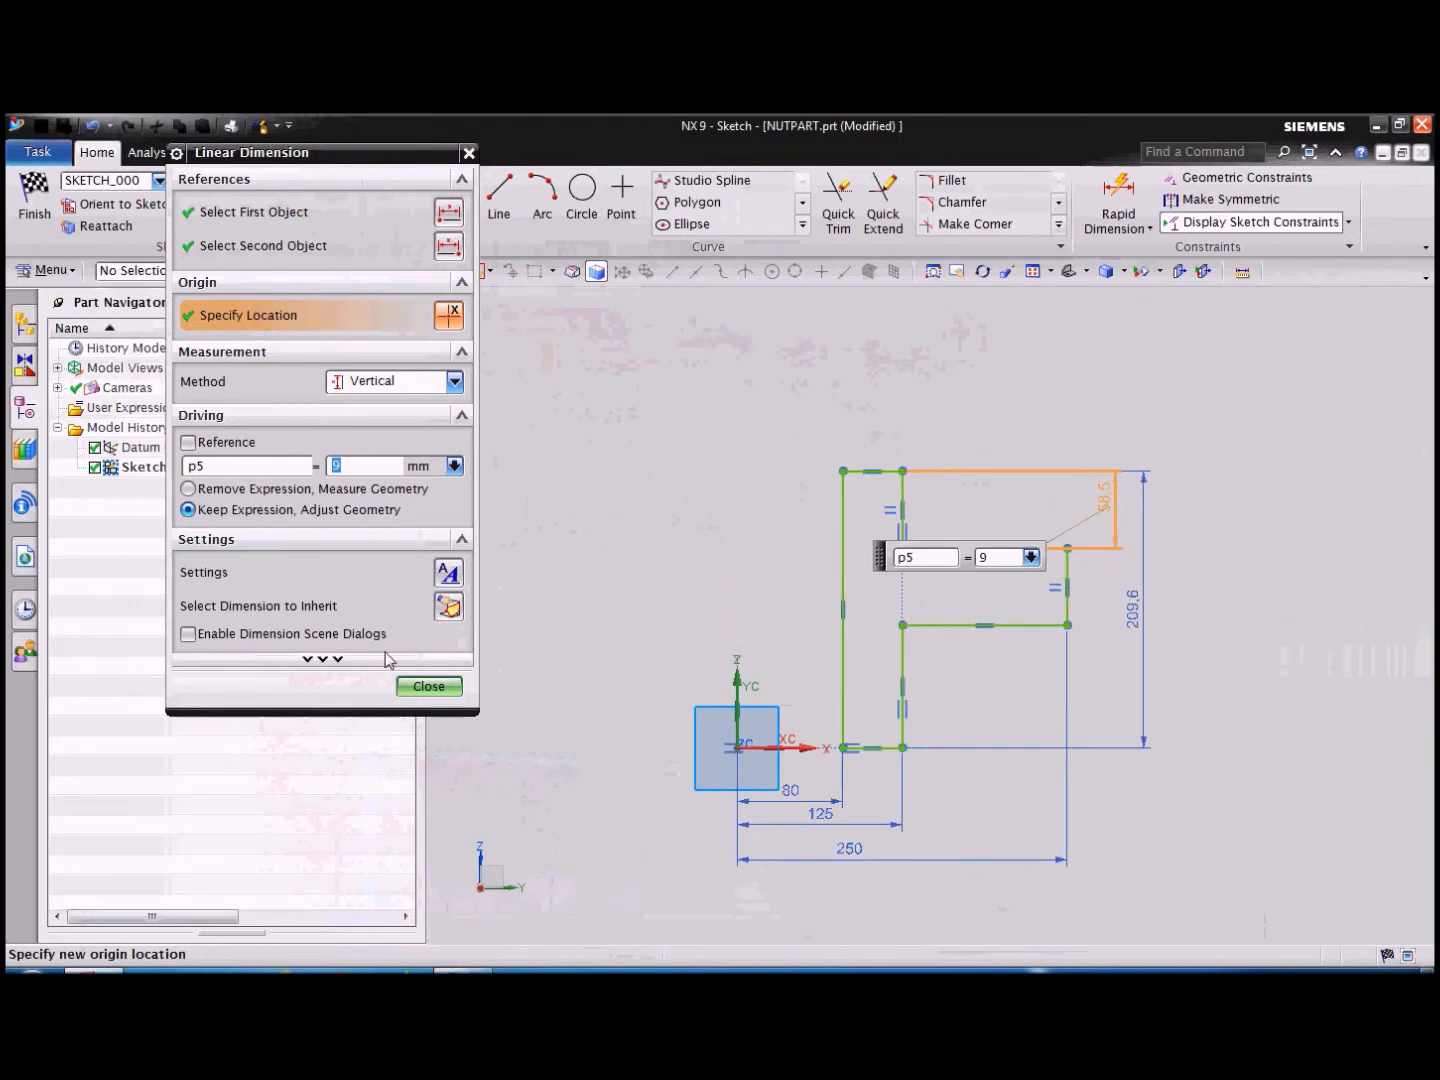
left_click(429, 686)
Turn off Delay Evaluation to apply all the new dimension values to the profile.
scroll(900, 761, "up", 2)
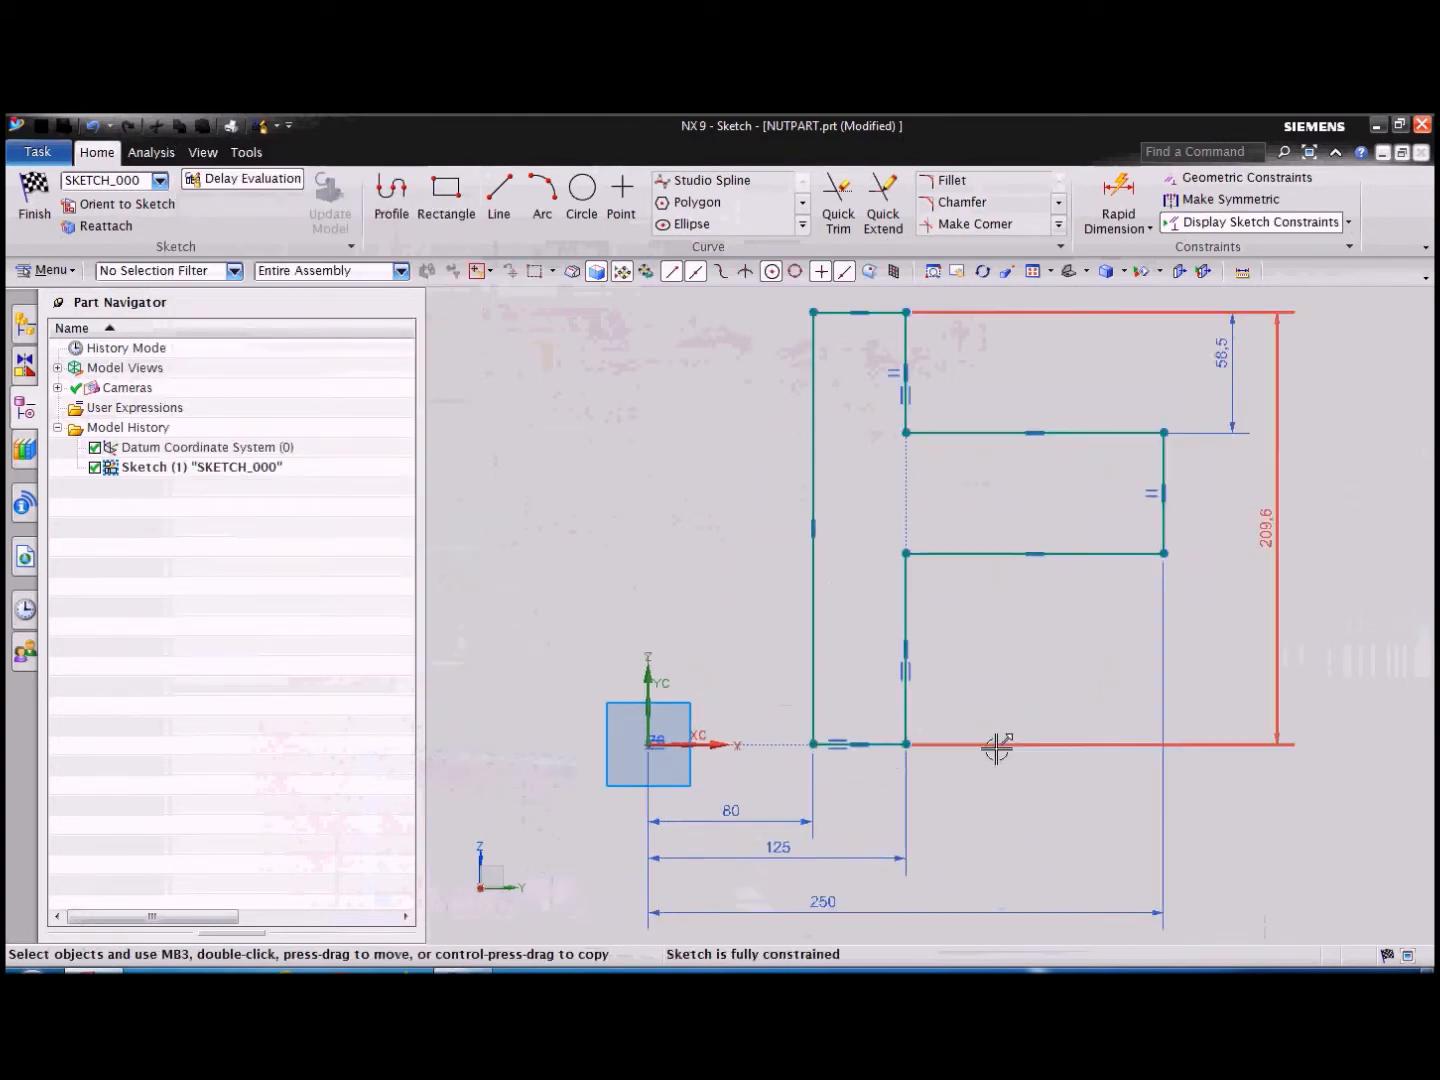
scroll(996, 746, "down", 1)
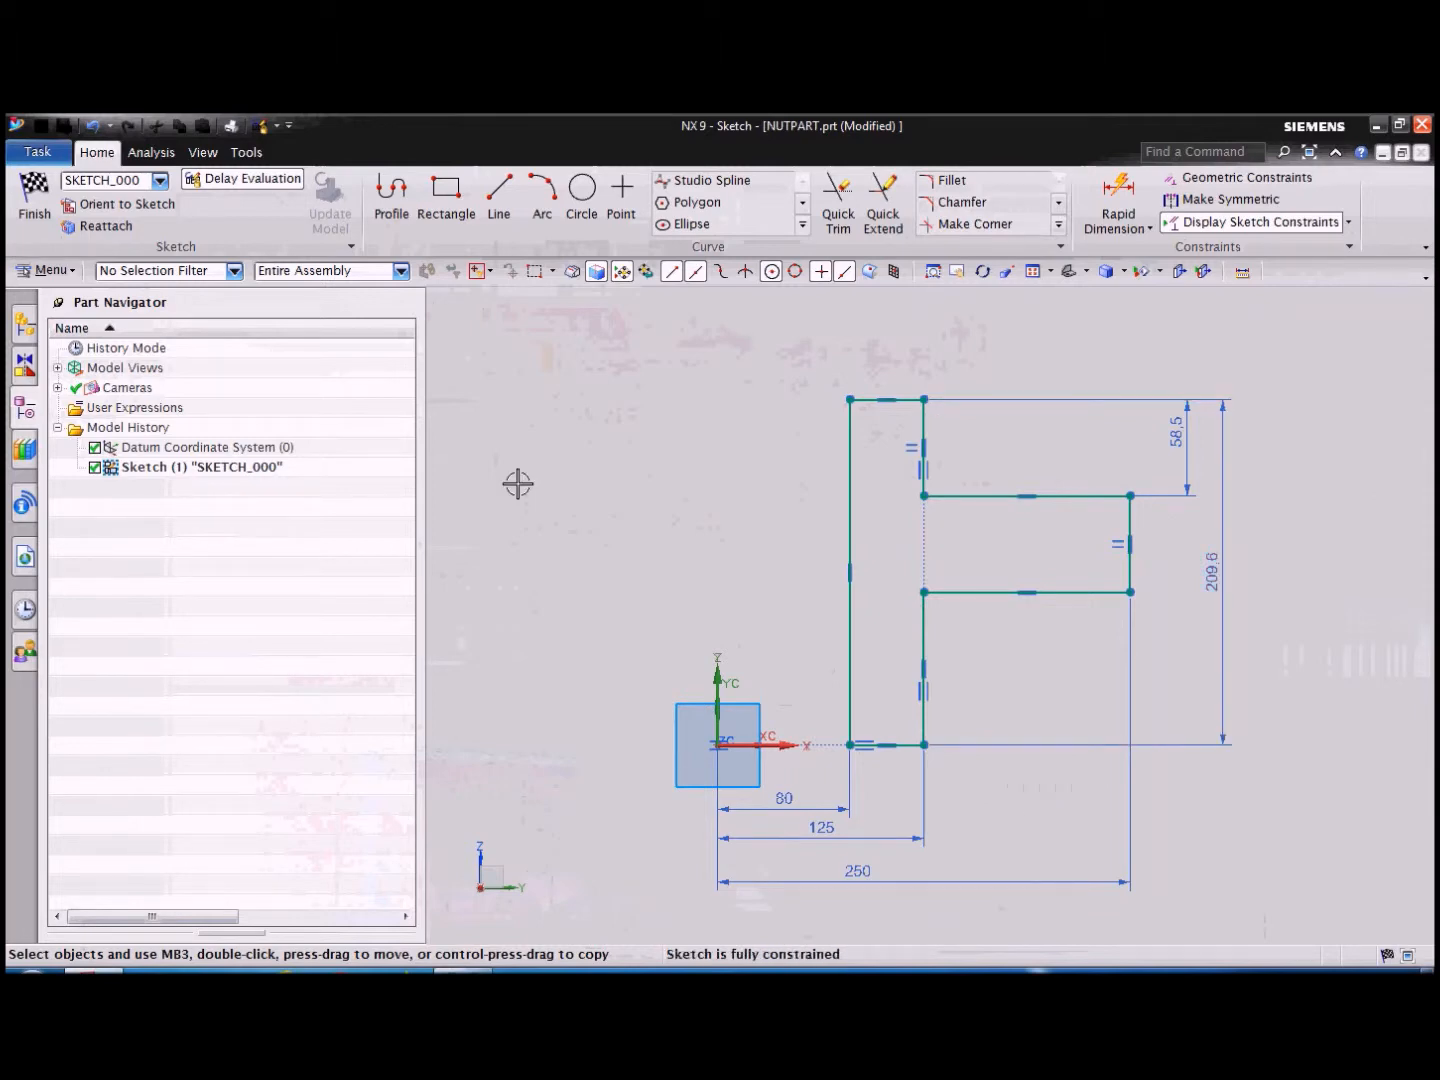
left_click(222, 186)
scroll(761, 720, "up", 2)
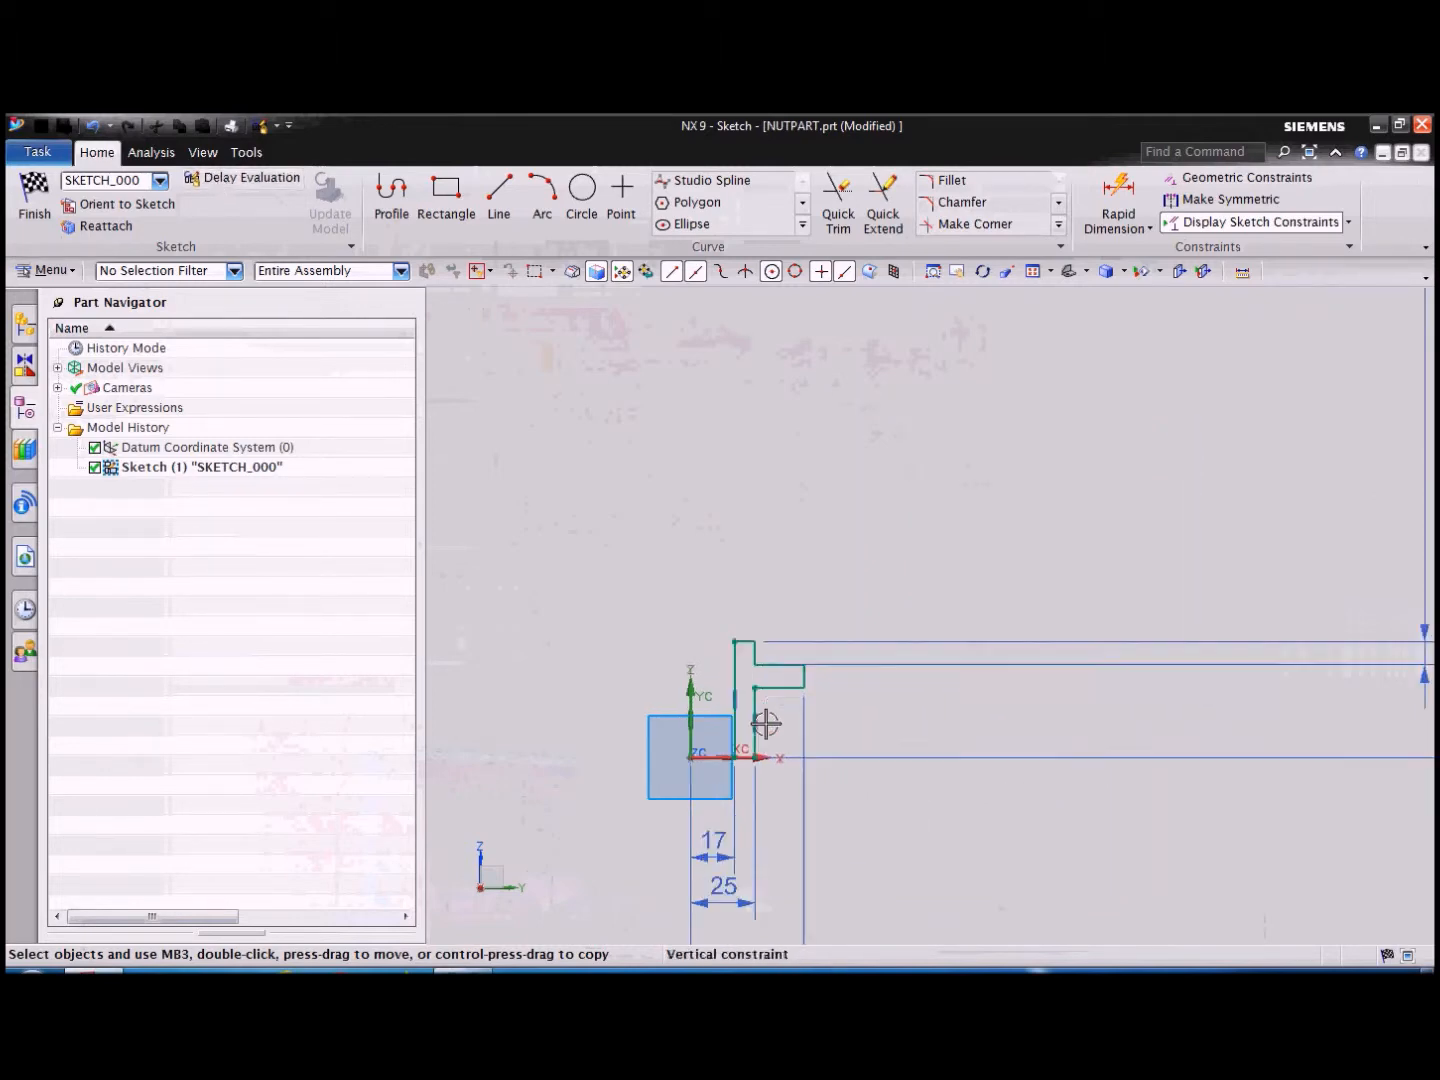
scroll(779, 780, "up", 4)
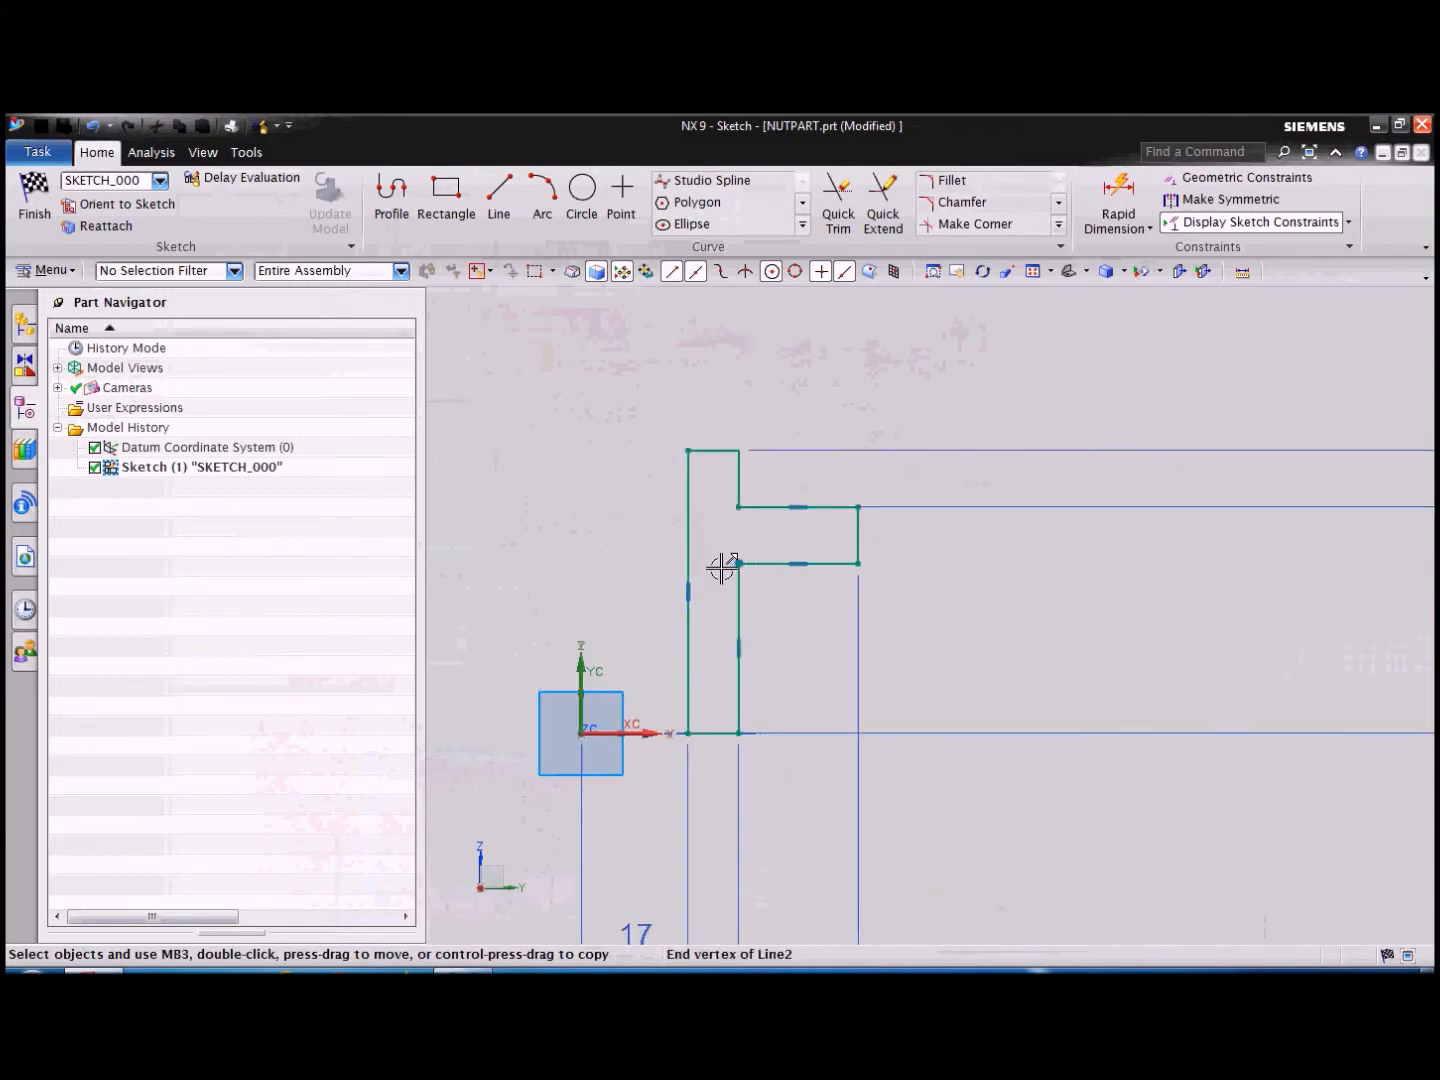
scroll(833, 518, "down", 2)
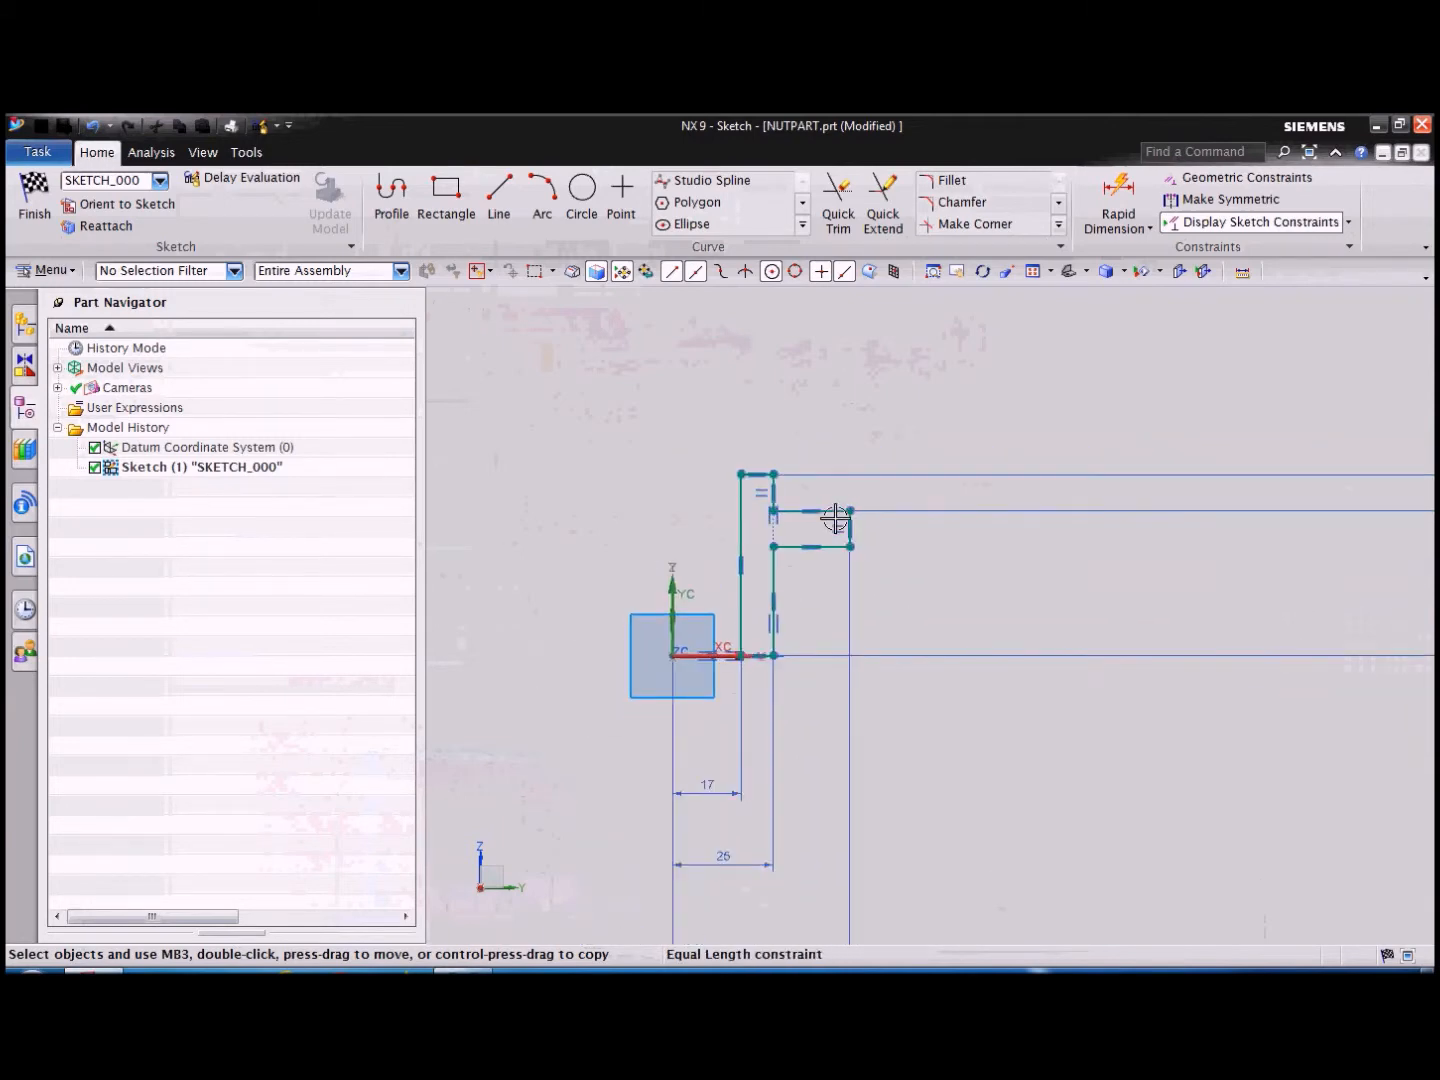
scroll(742, 611, "up", 2)
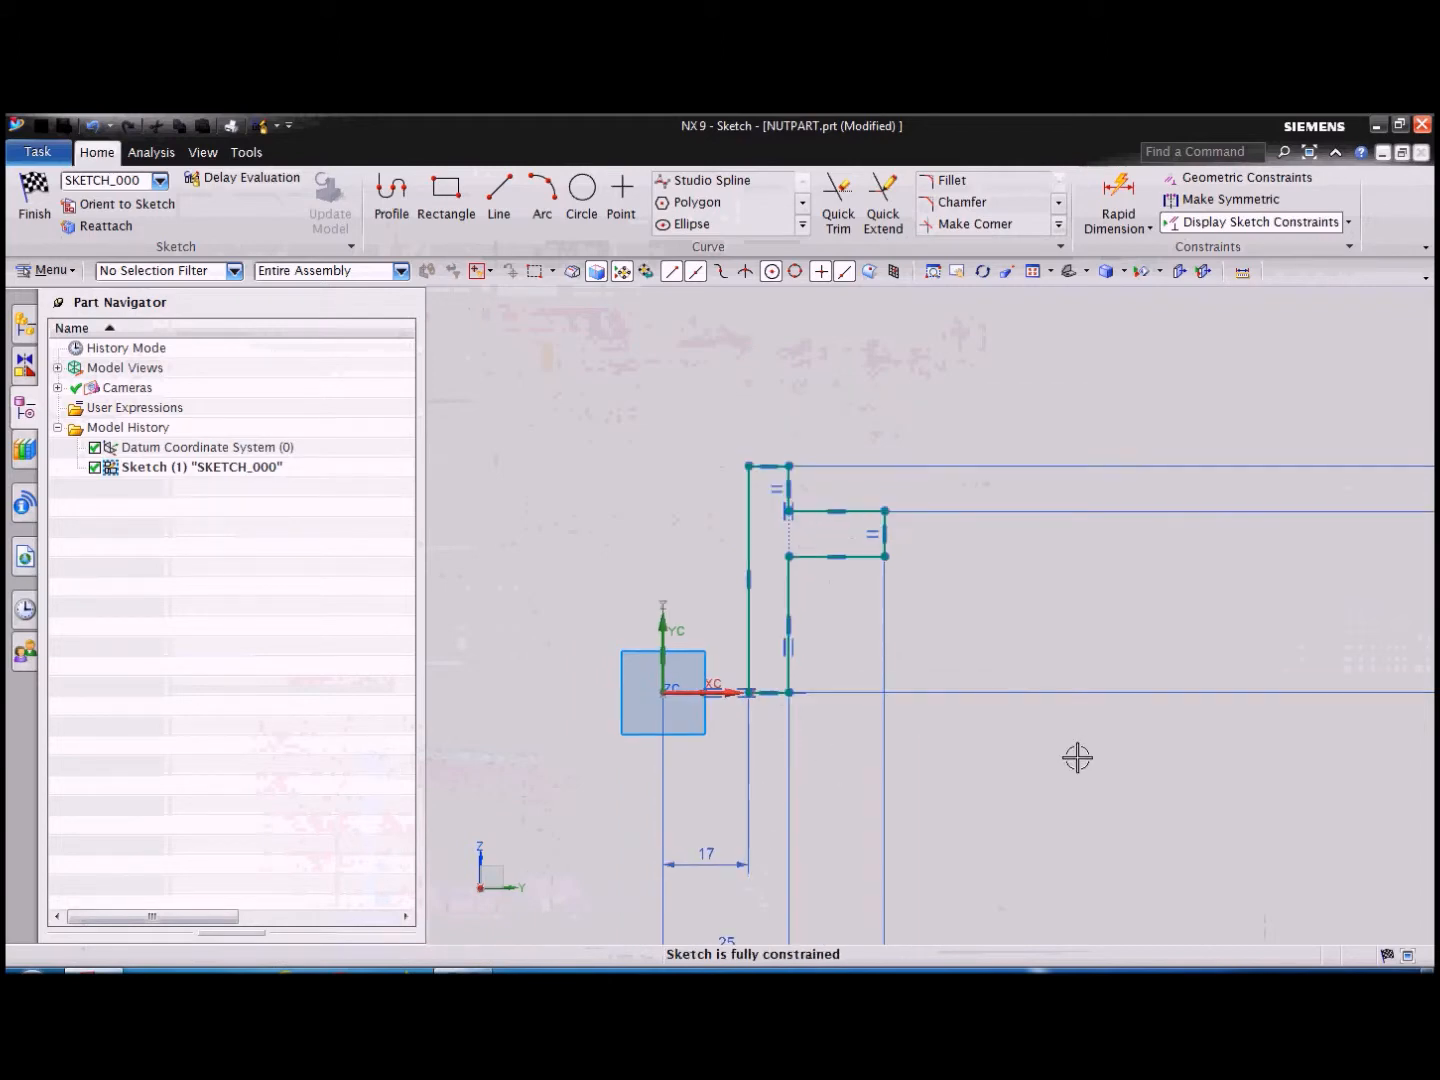
Finish the profile sketch and return to the modeling environment.
mouse_move(1077, 759)
middle_mouse_down()
mouse_move(922, 714)
mouse_move(795, 582)
middle_mouse_up()
scroll(795, 582, "down", 1)
left_click(35, 190)
scroll(975, 590, "up", 9)
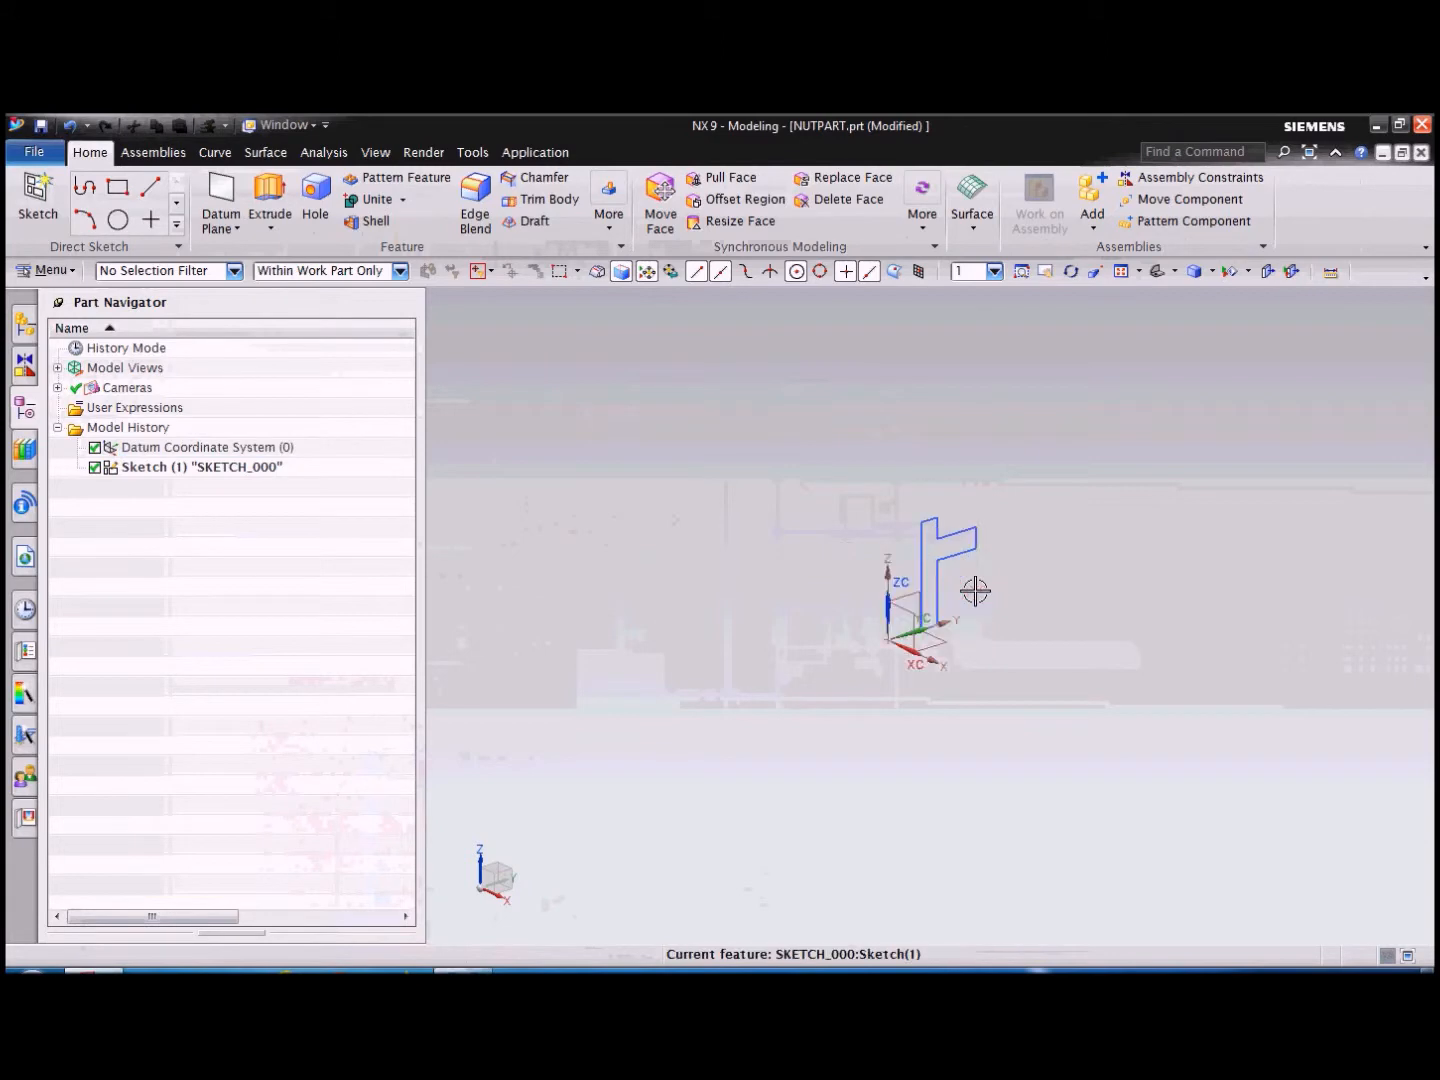
Revolve the flanged profile sketch 360 degrees about the datum Z axis to create the solid body.
scroll(733, 530, "down", 2)
middle_click_drag(1009, 545, 451, 424)
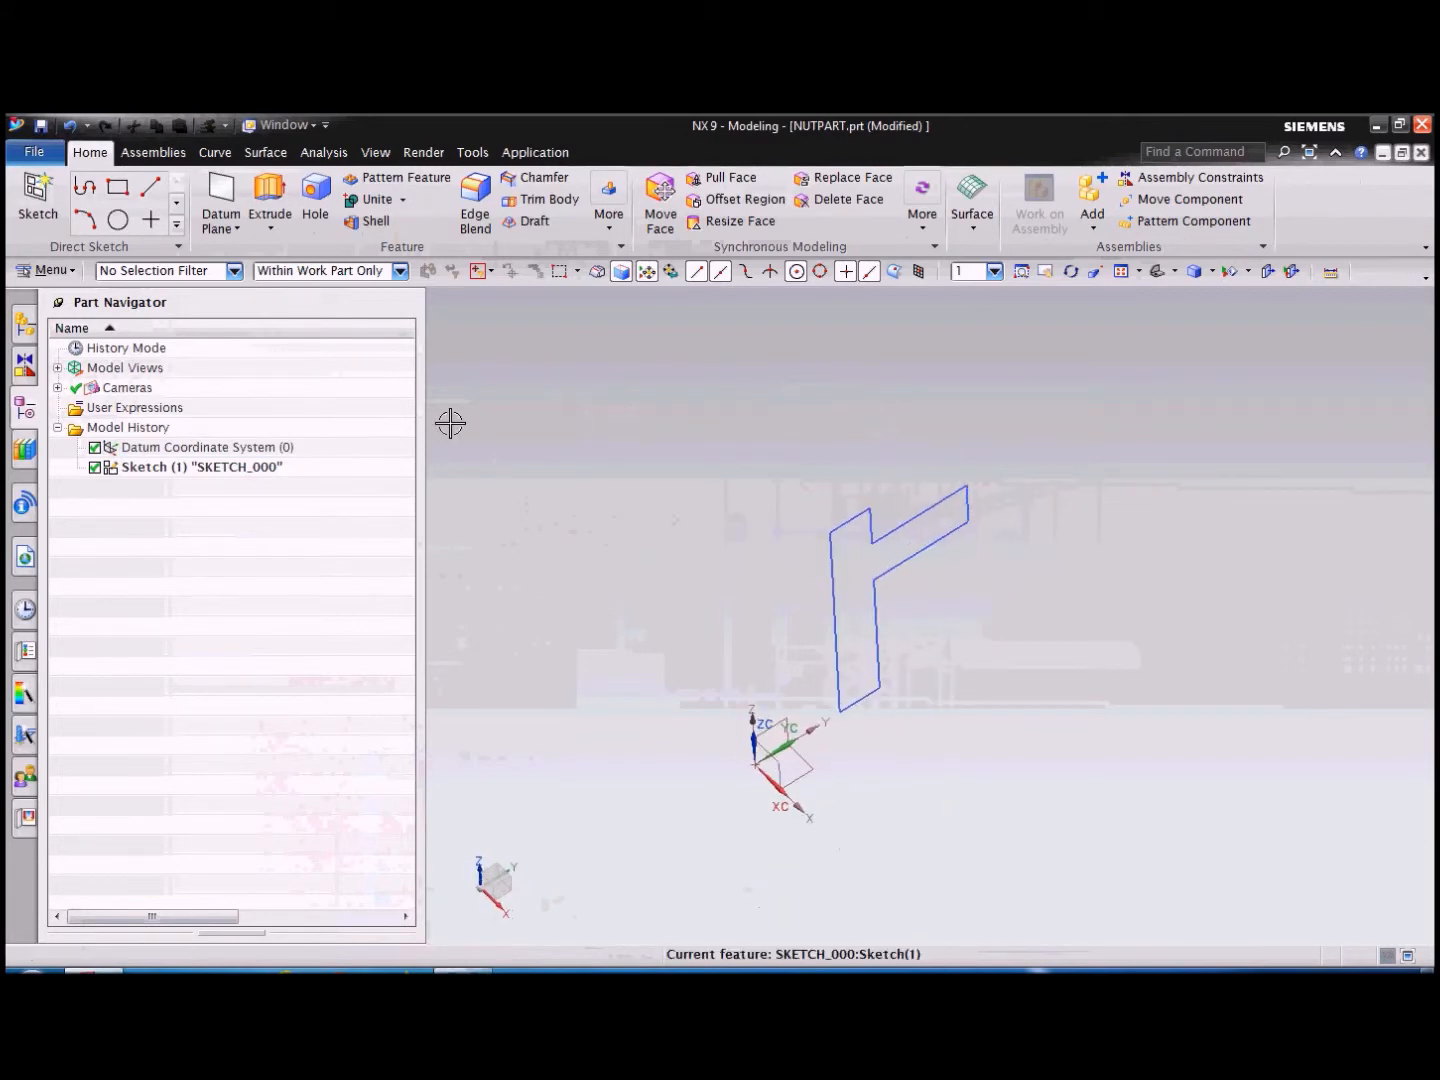
left_click(271, 229)
left_click(299, 275)
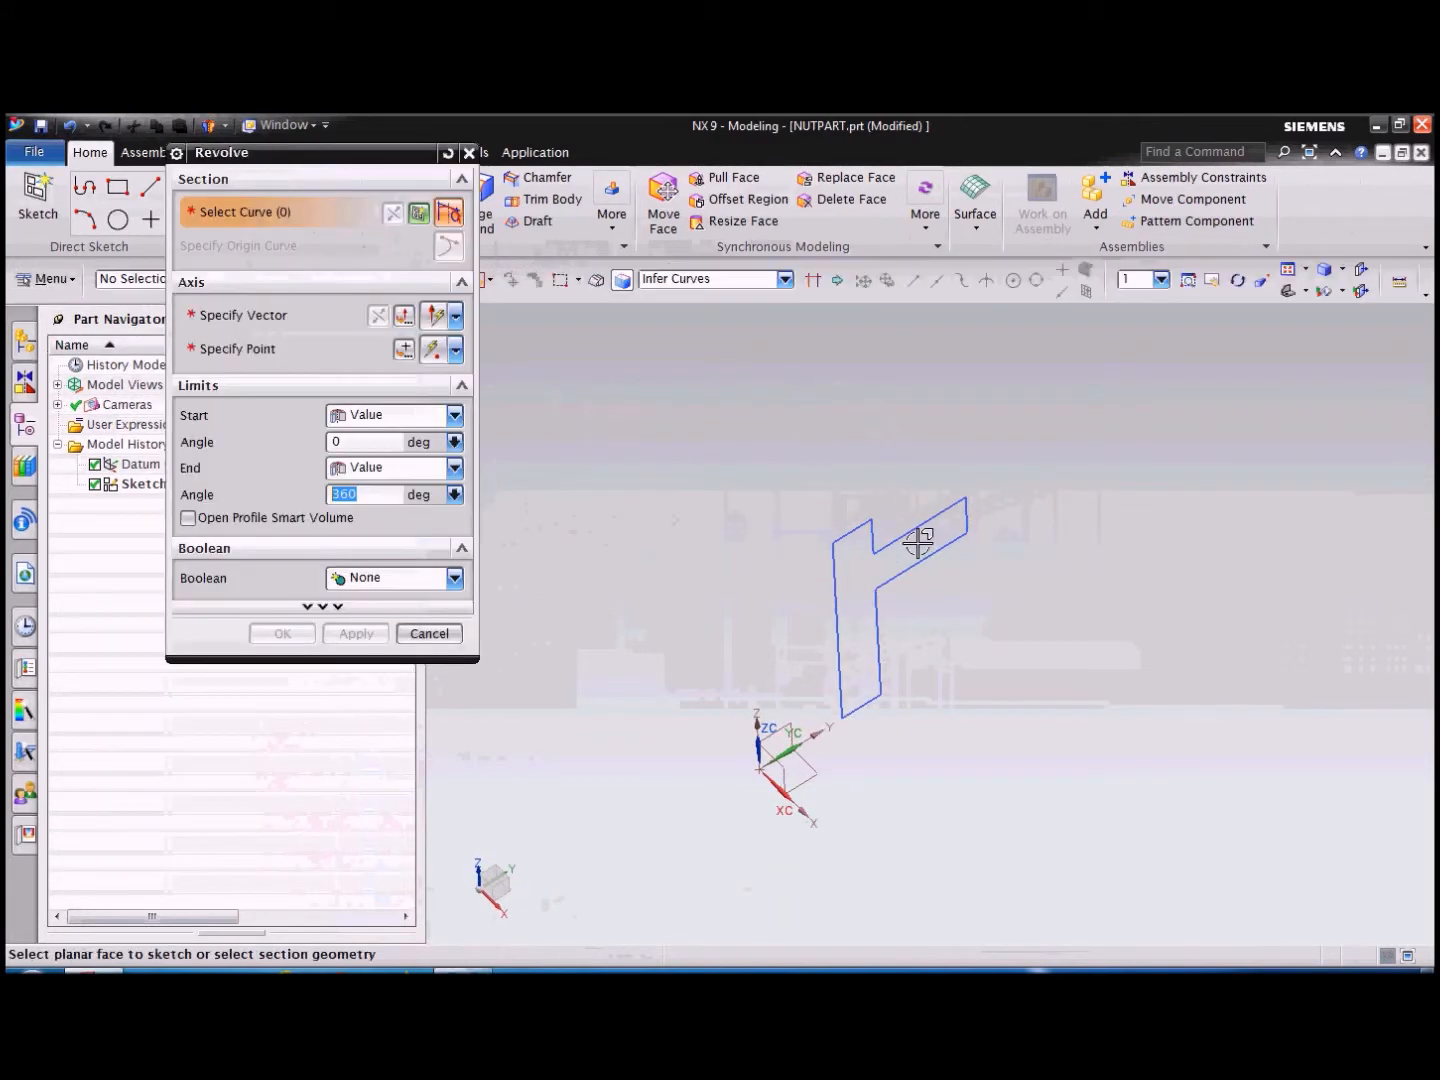
left_click(850, 526)
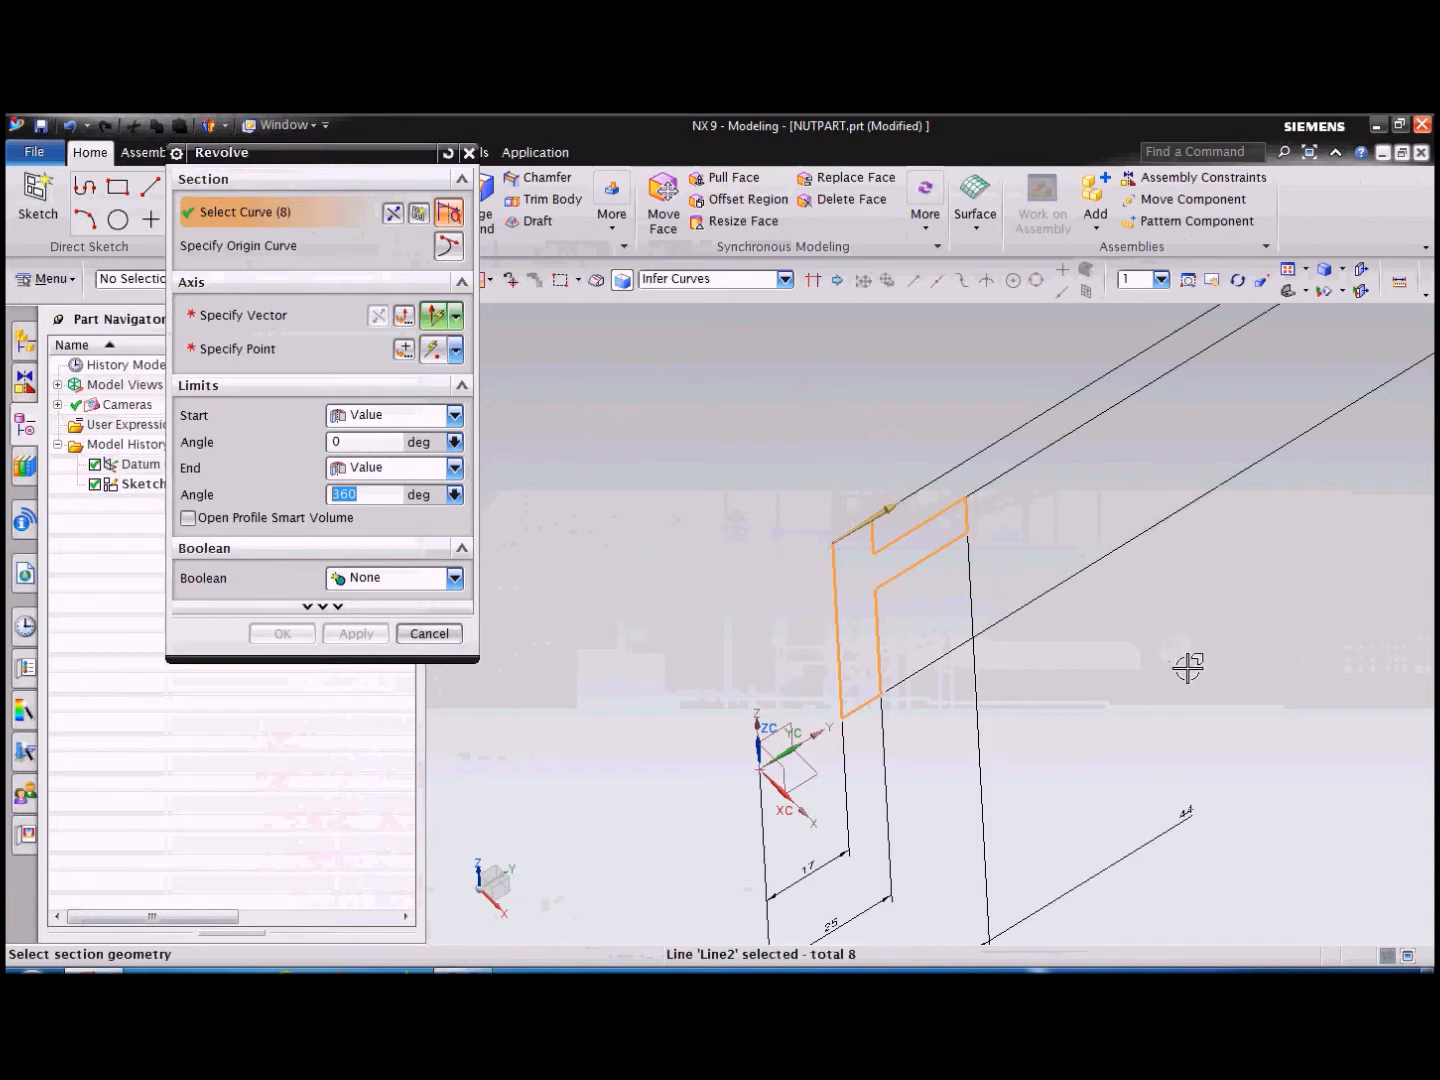
left_click(268, 314)
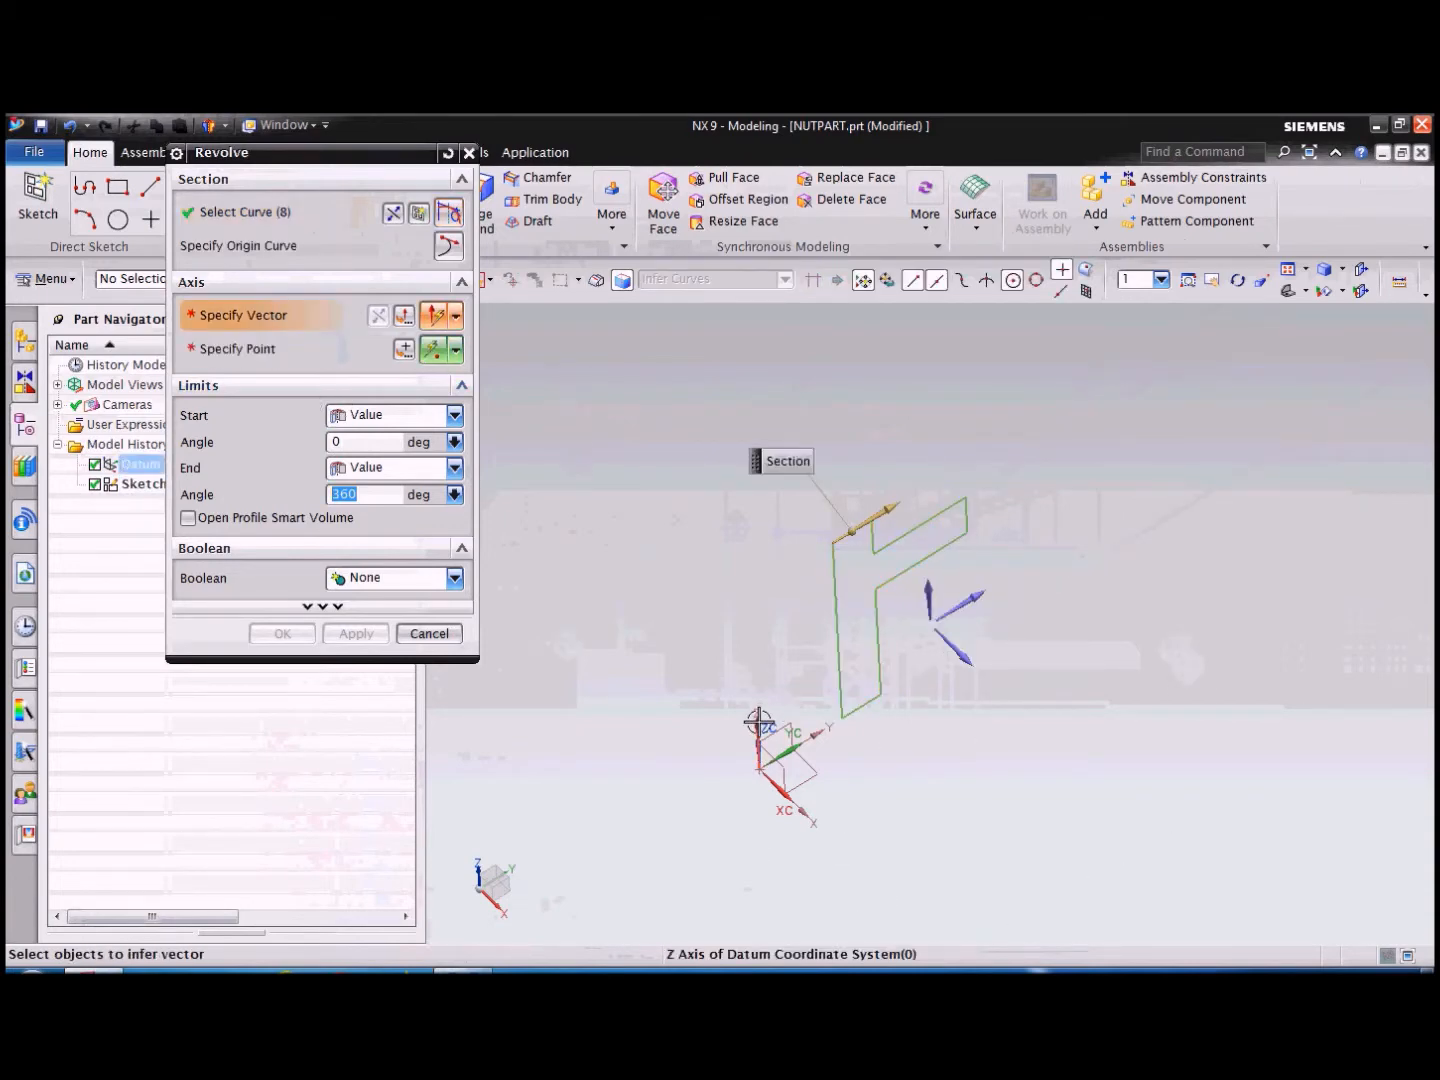
left_click(759, 730)
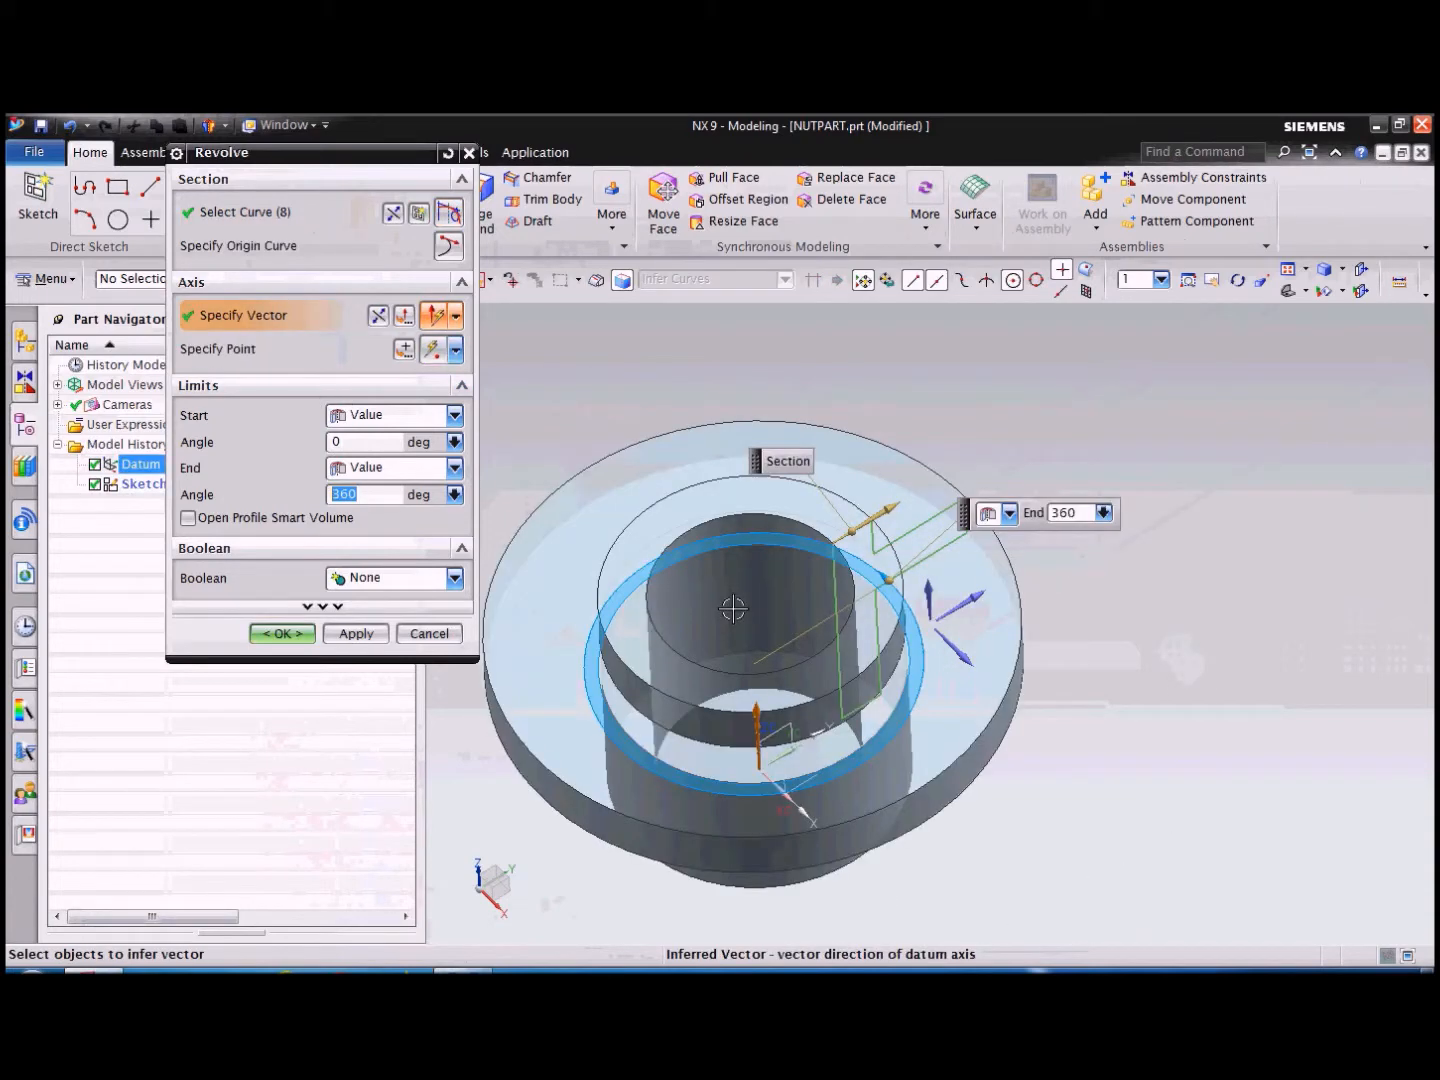
left_click(305, 636)
middle_click_drag(1103, 749, 1103, 700)
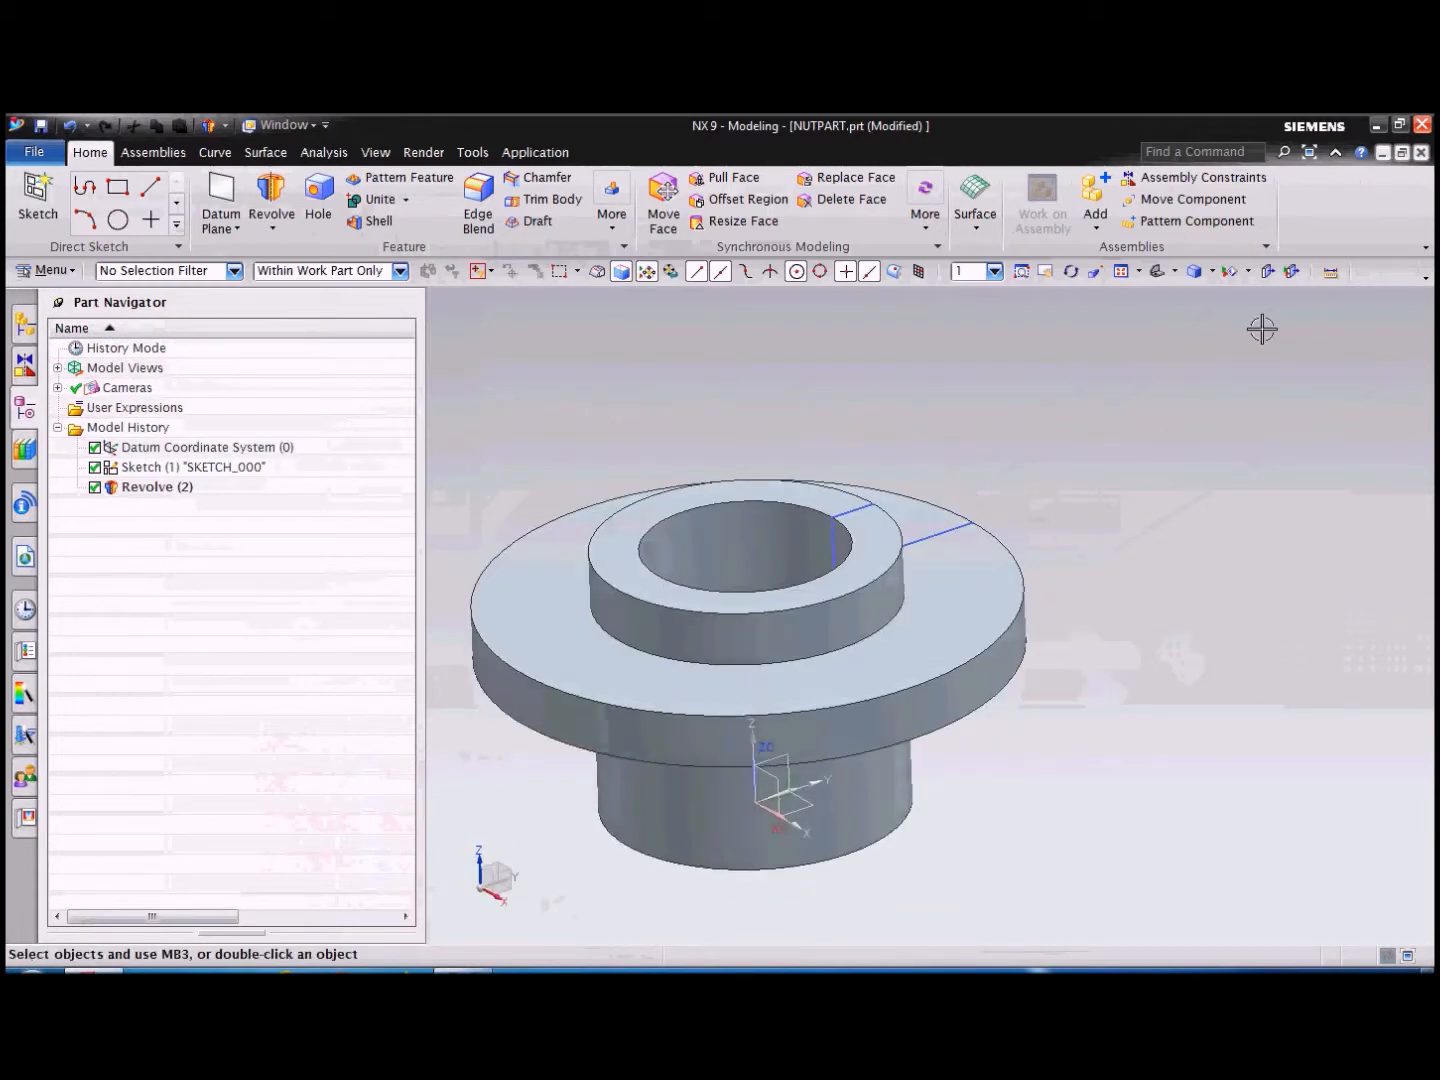
Preview a section on the Y plane to inspect the revolved body's cross-section, and discard the section.
left_click(1270, 273)
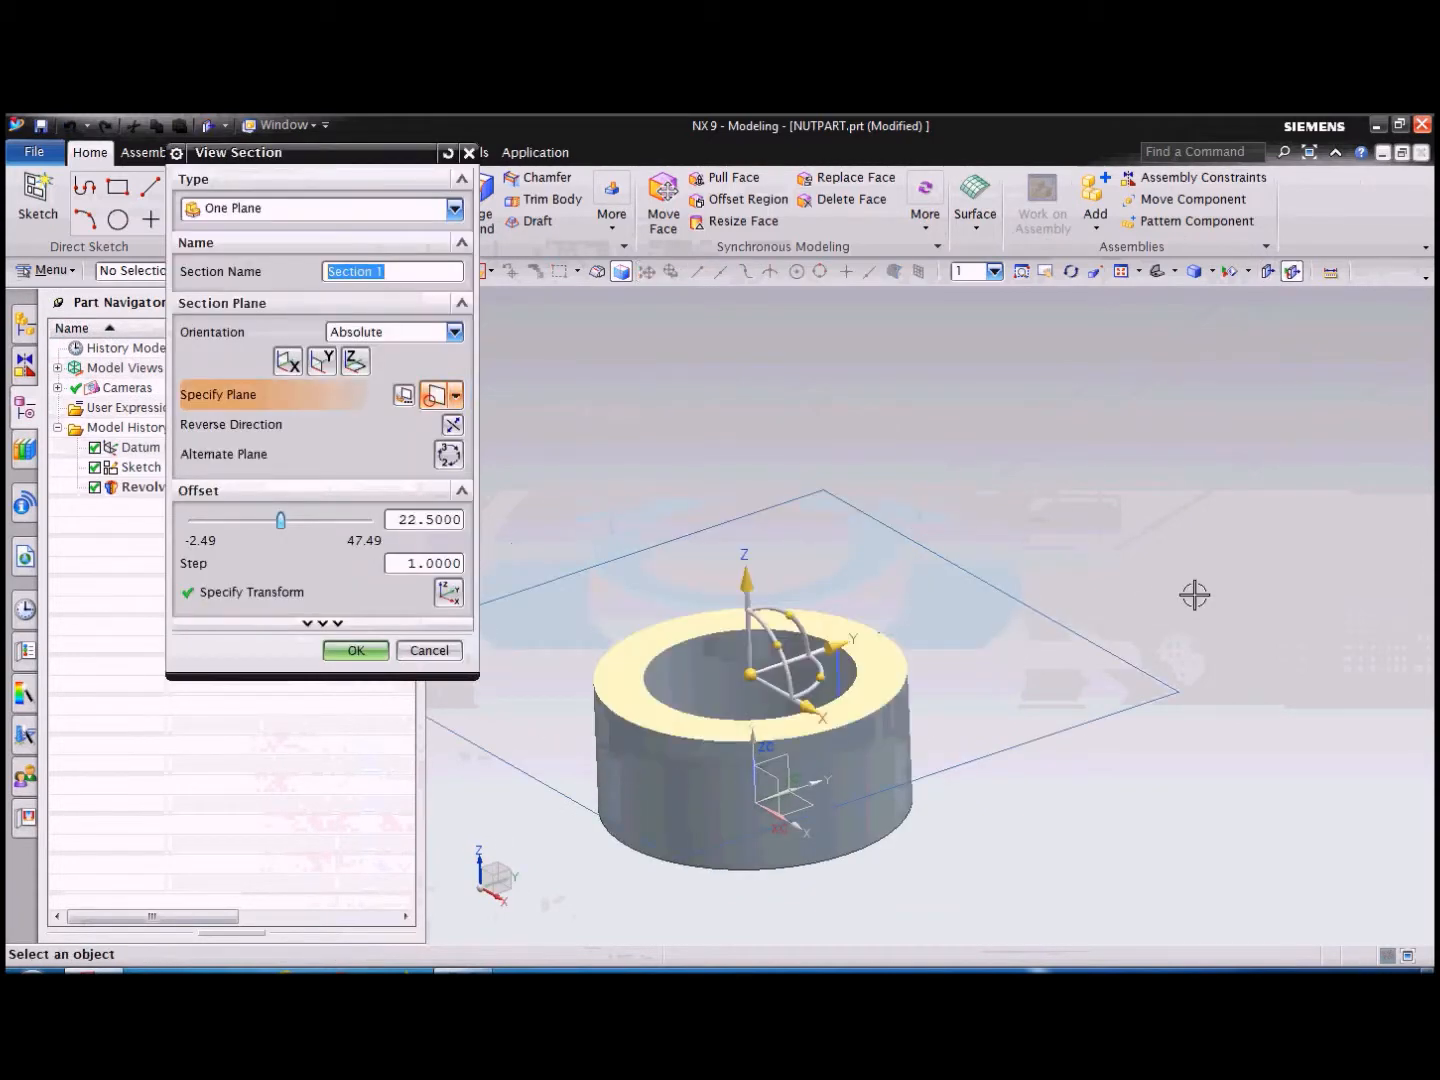
left_click(318, 365)
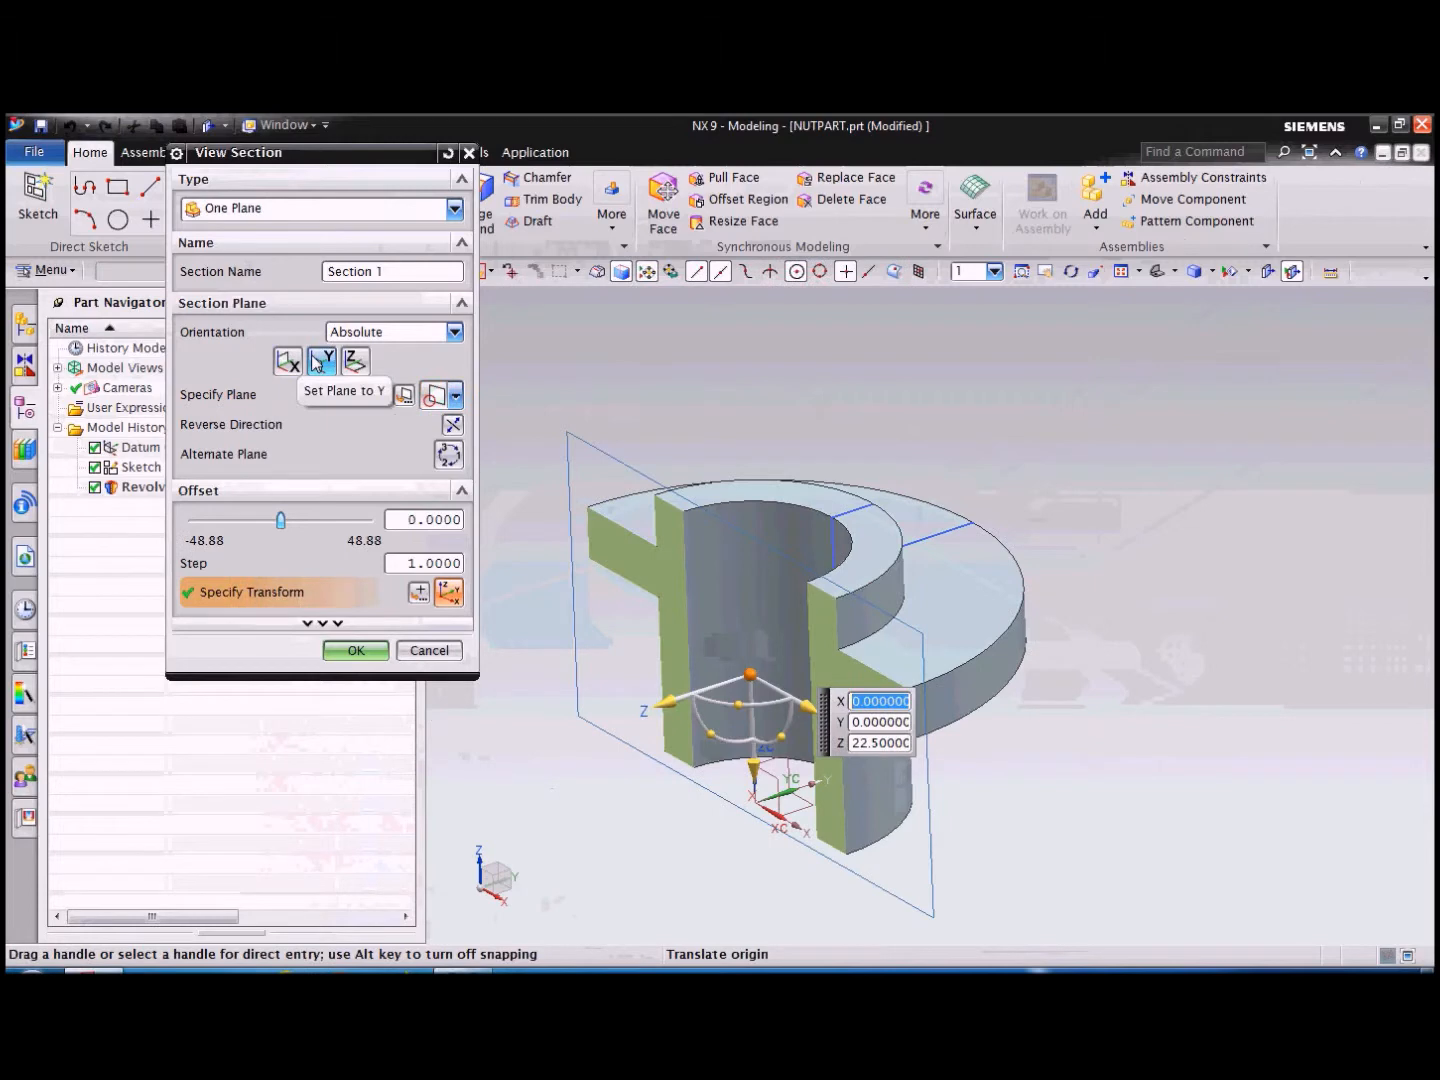
left_click(350, 364)
left_click(319, 362)
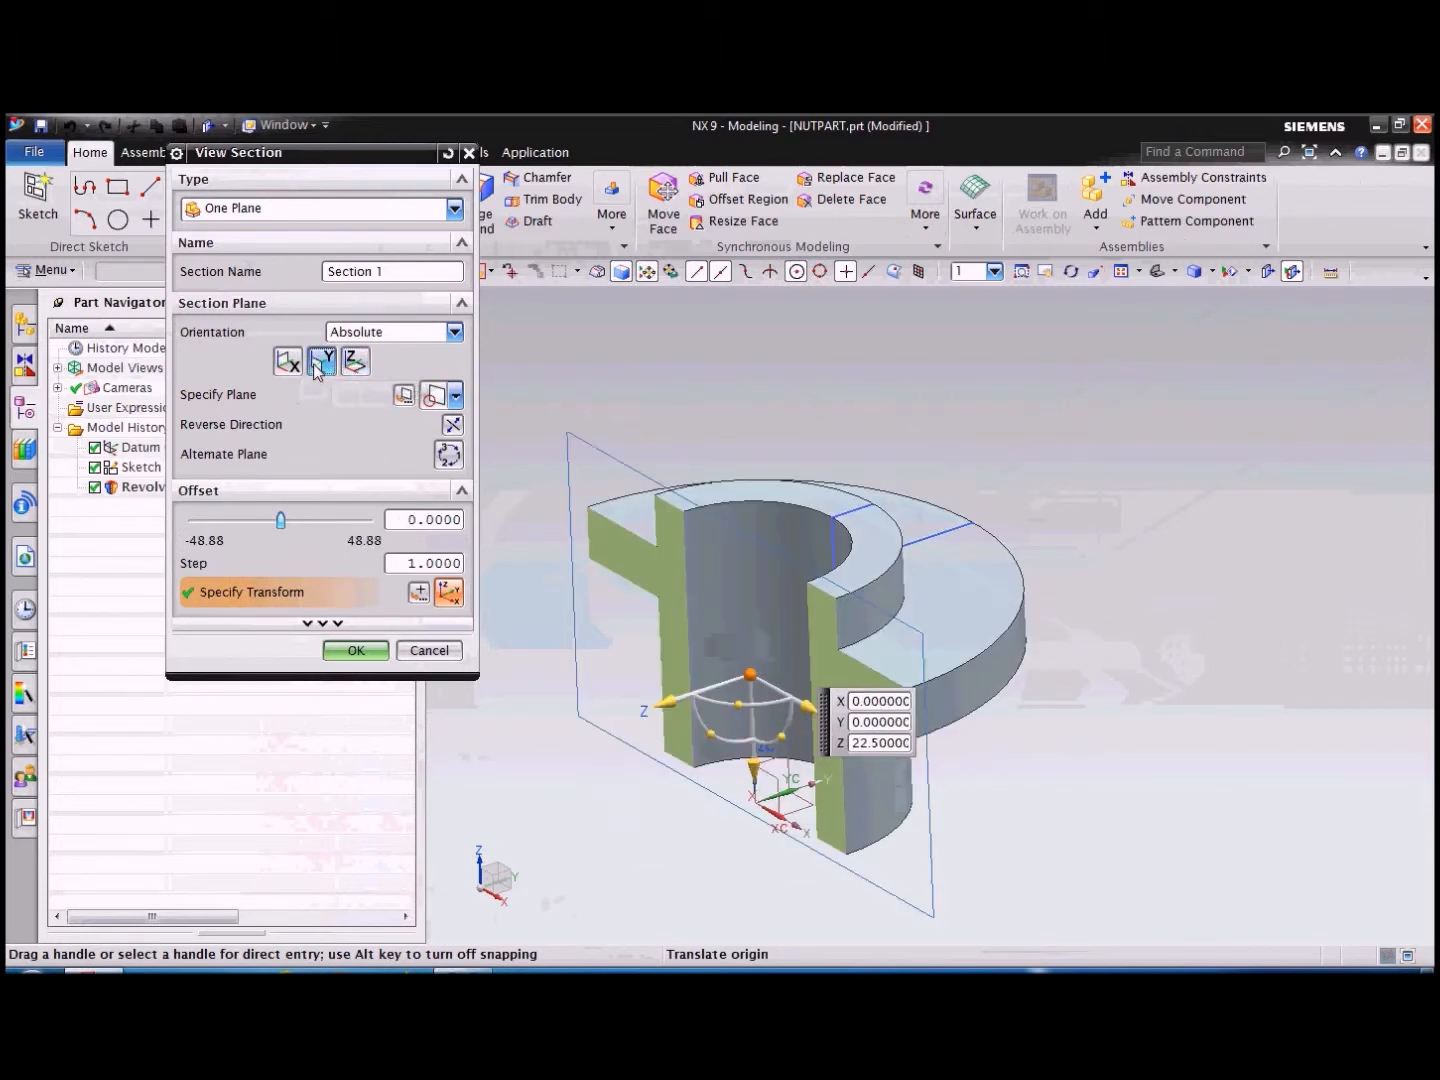
middle_click_drag(1009, 587, 1094, 579)
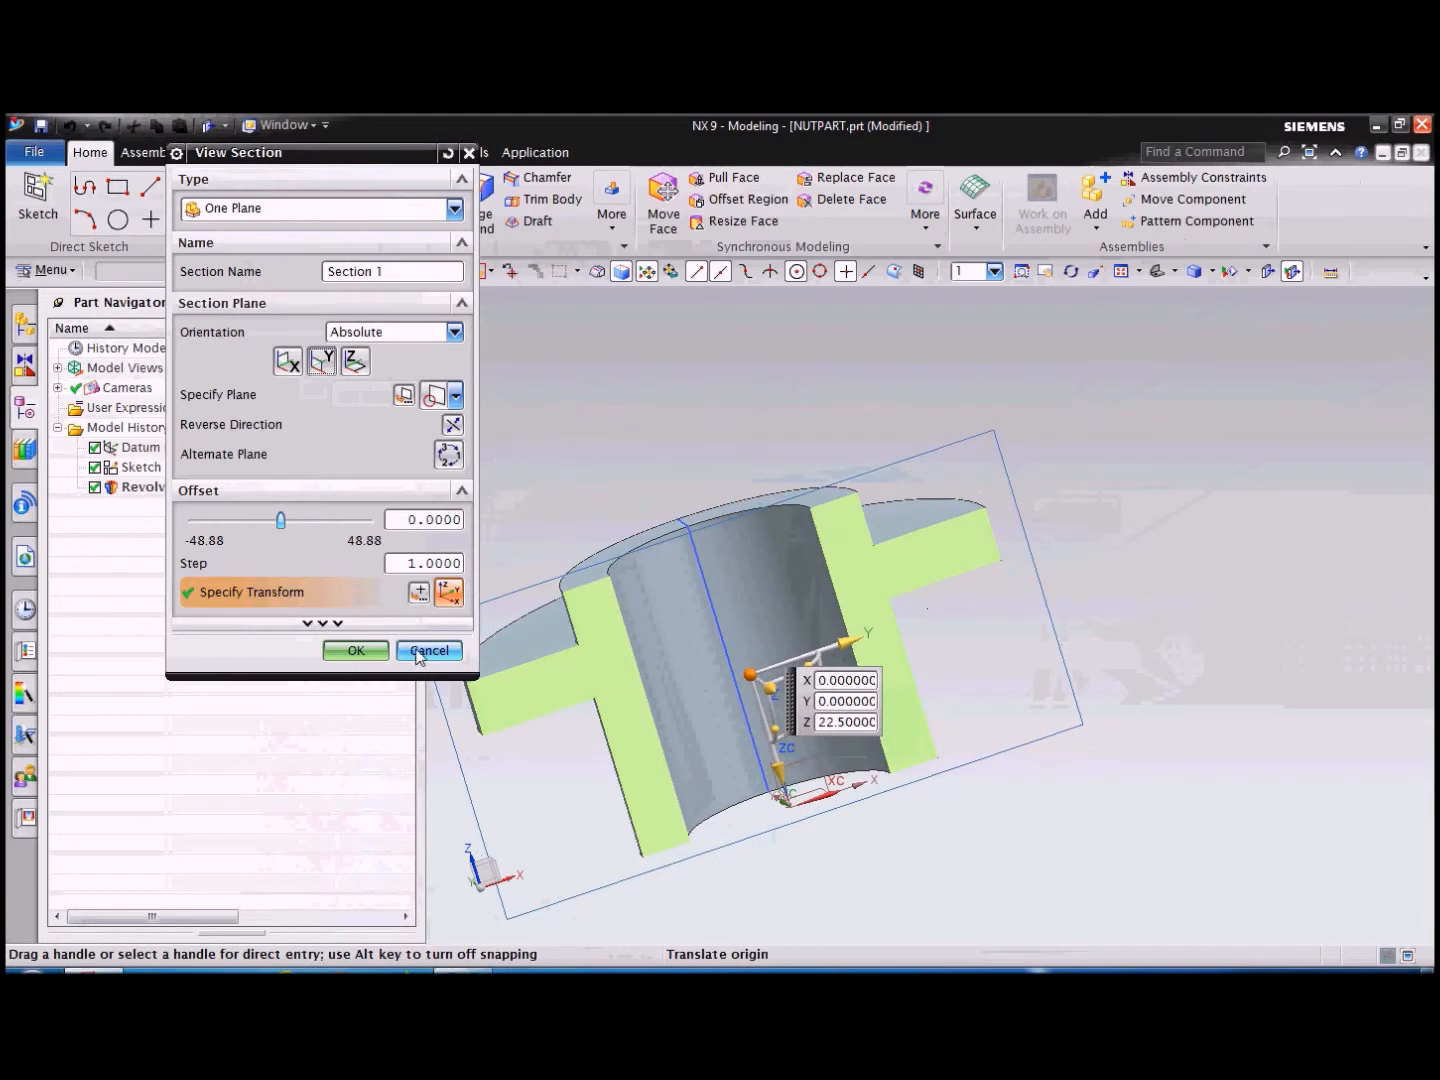
left_click(428, 650)
Widen the model viewing area and examine the revolved body's flange and bore from several angles.
scroll(960, 551, "up", 3)
scroll(1097, 472, "down", 2)
middle_click_drag(1144, 546, 1159, 643)
scroll(1199, 495, "up", 2)
middle_click_drag(1253, 501, 1219, 540)
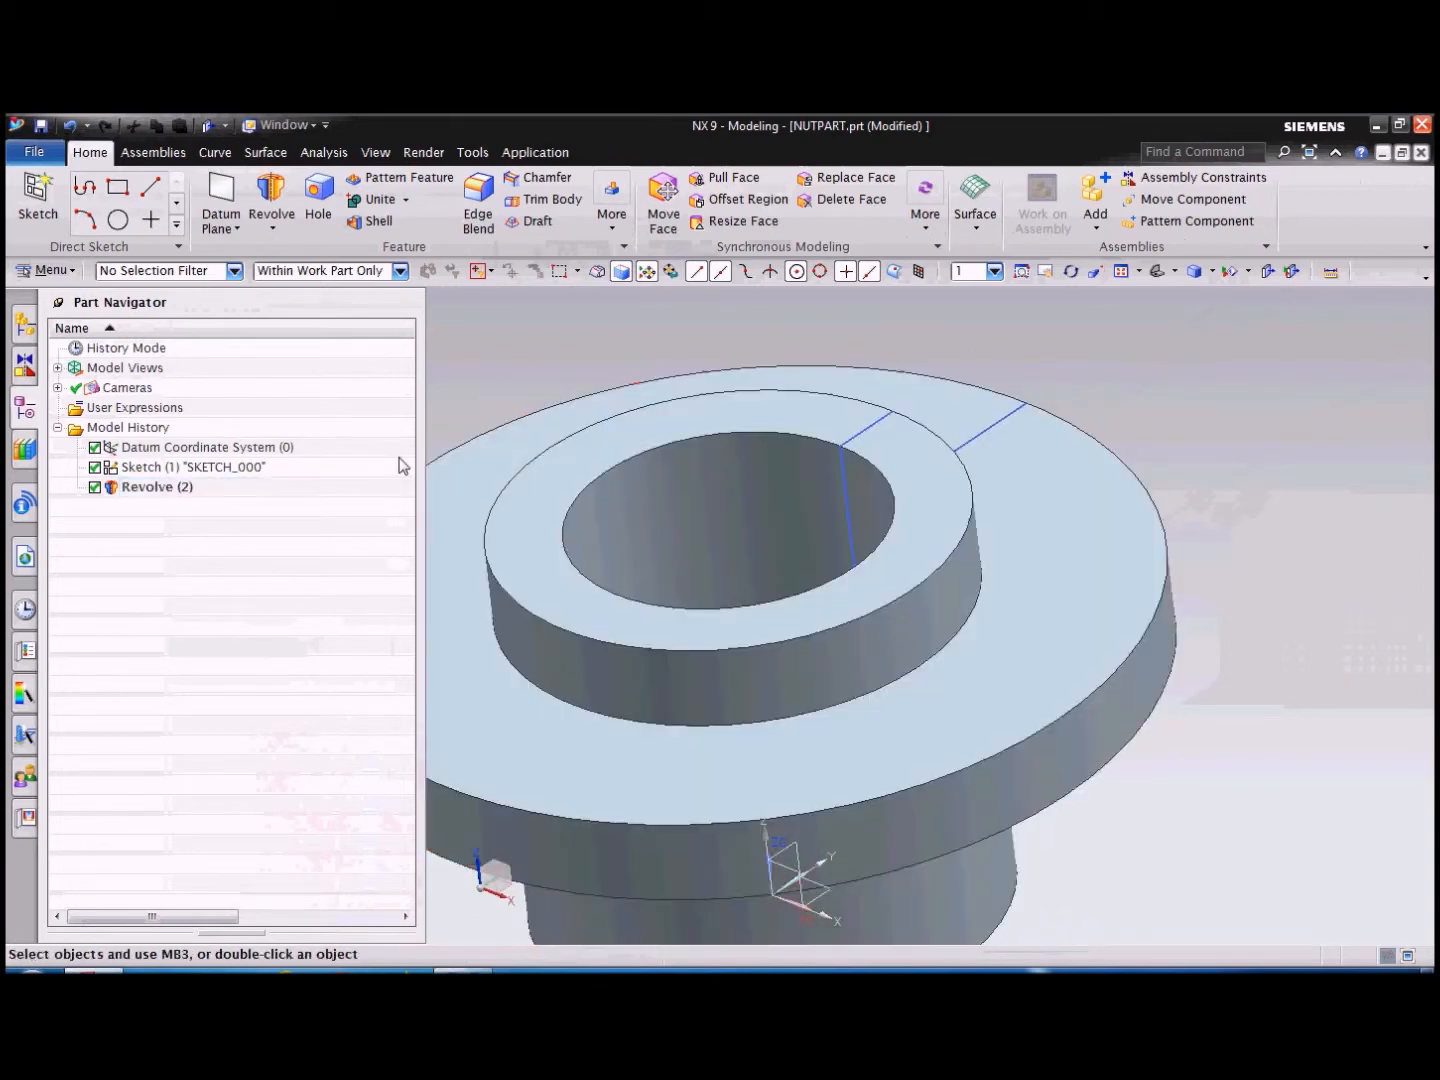
left_click_drag(424, 615, 290, 611)
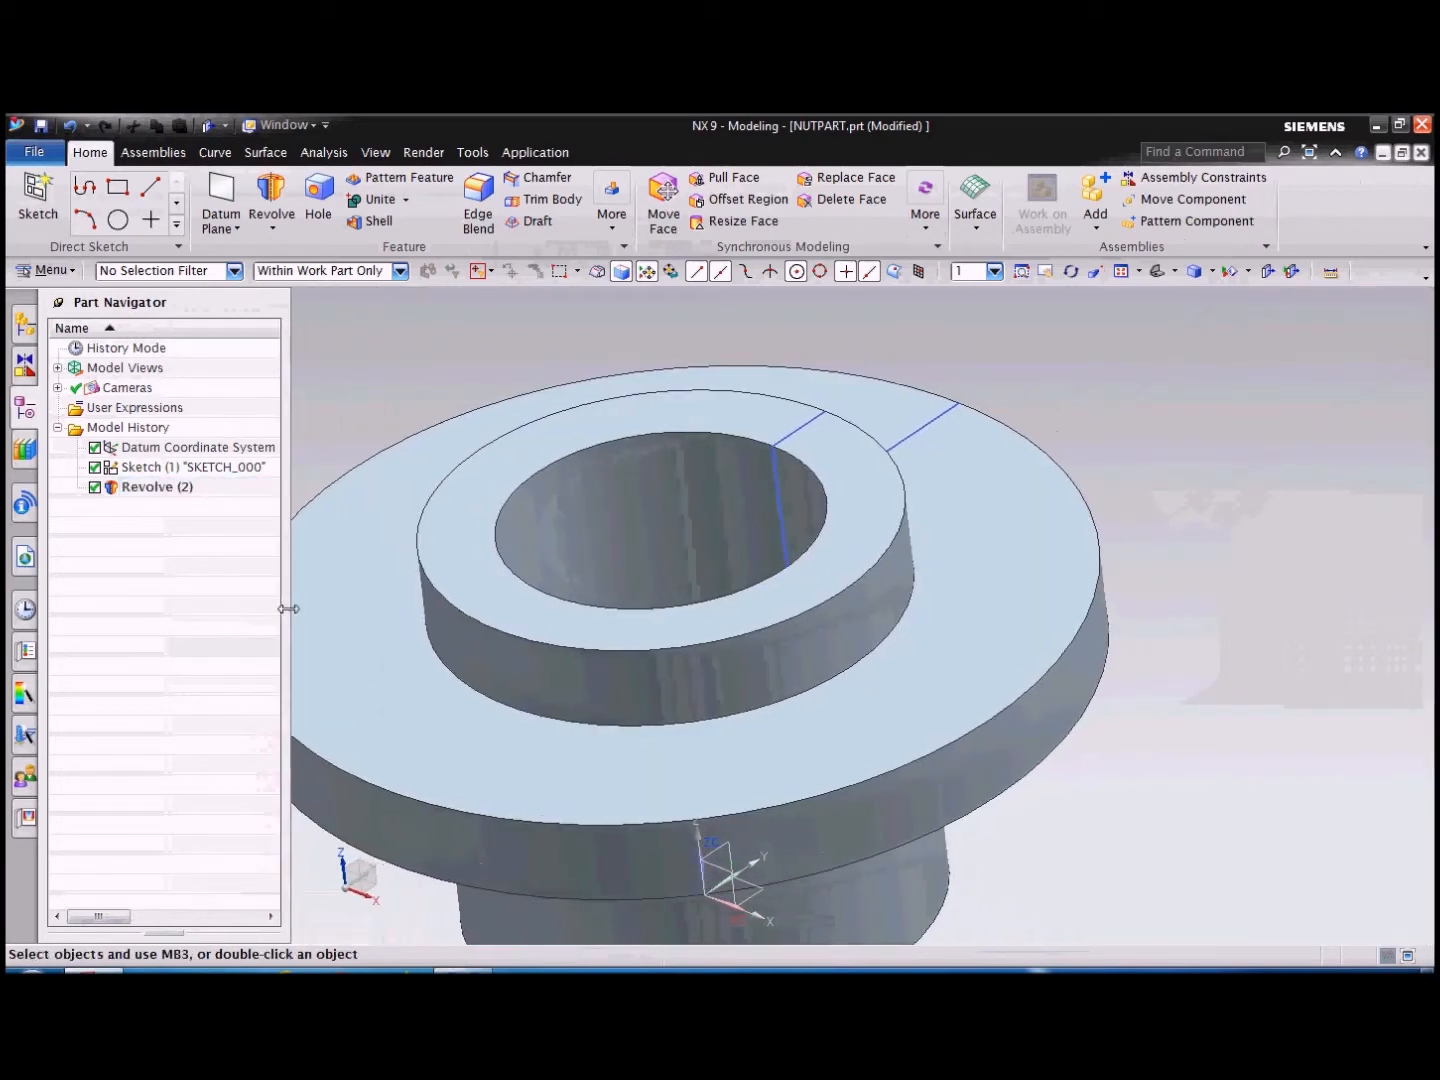
scroll(1141, 466, "down", 2)
middle_click_drag(1184, 557, 1230, 609)
scroll(941, 484, "up", 3)
scroll(897, 429, "down", 2)
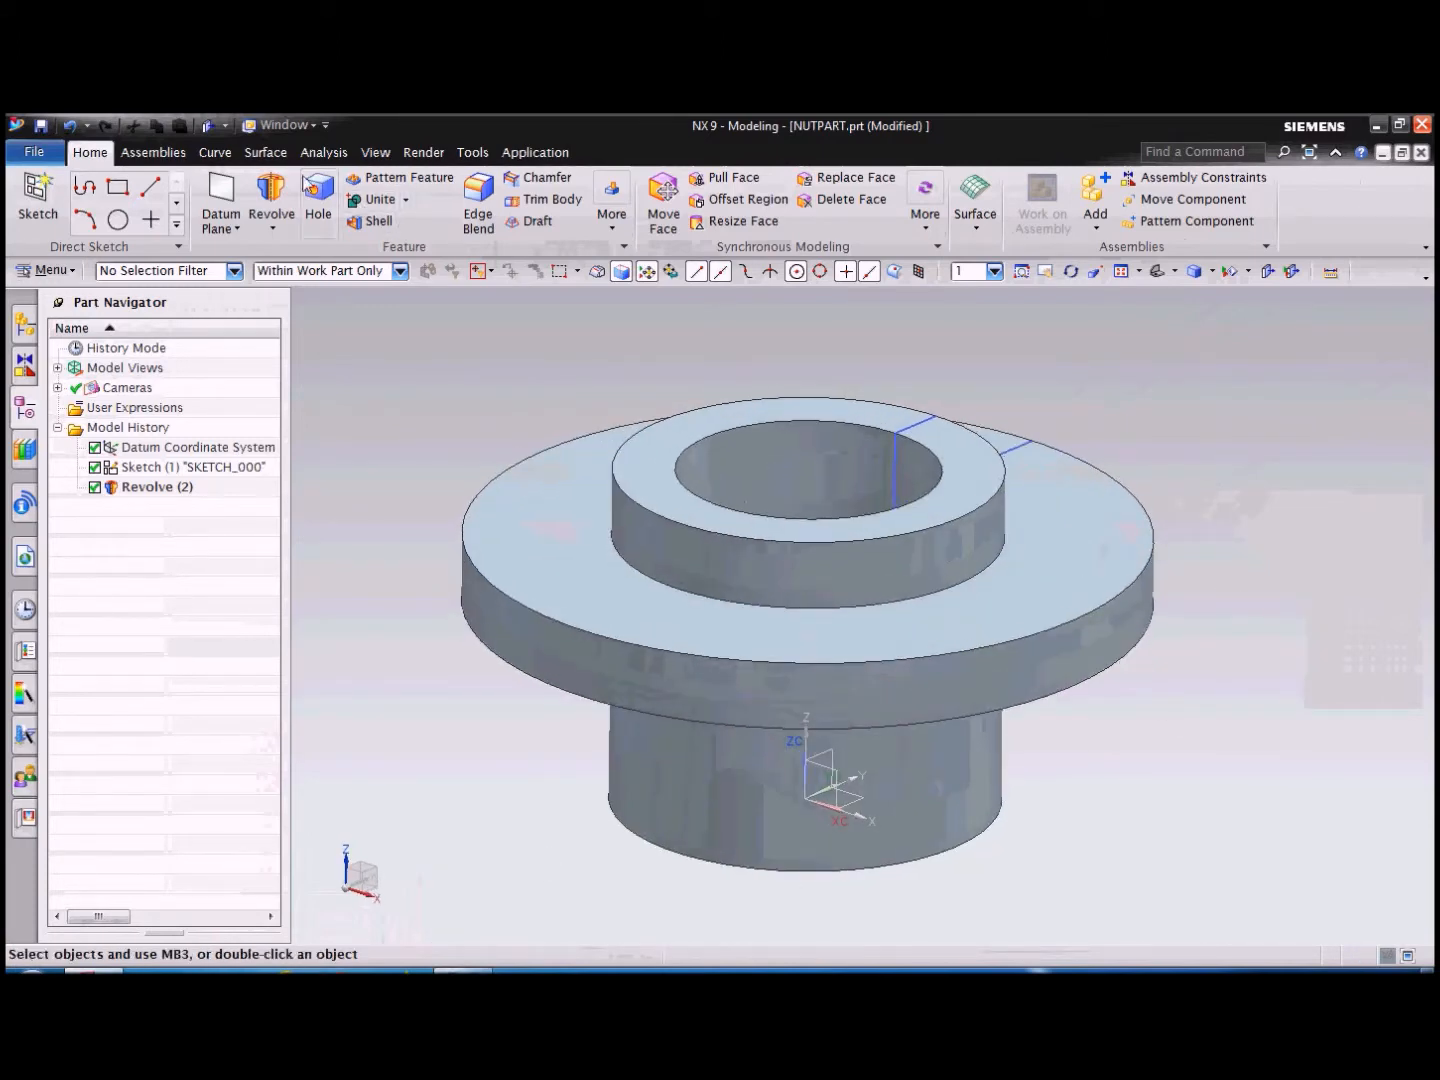
Start a helix along the Z axis at the origin, sized by diameter with a constant value of 40 mm.
left_click(216, 154)
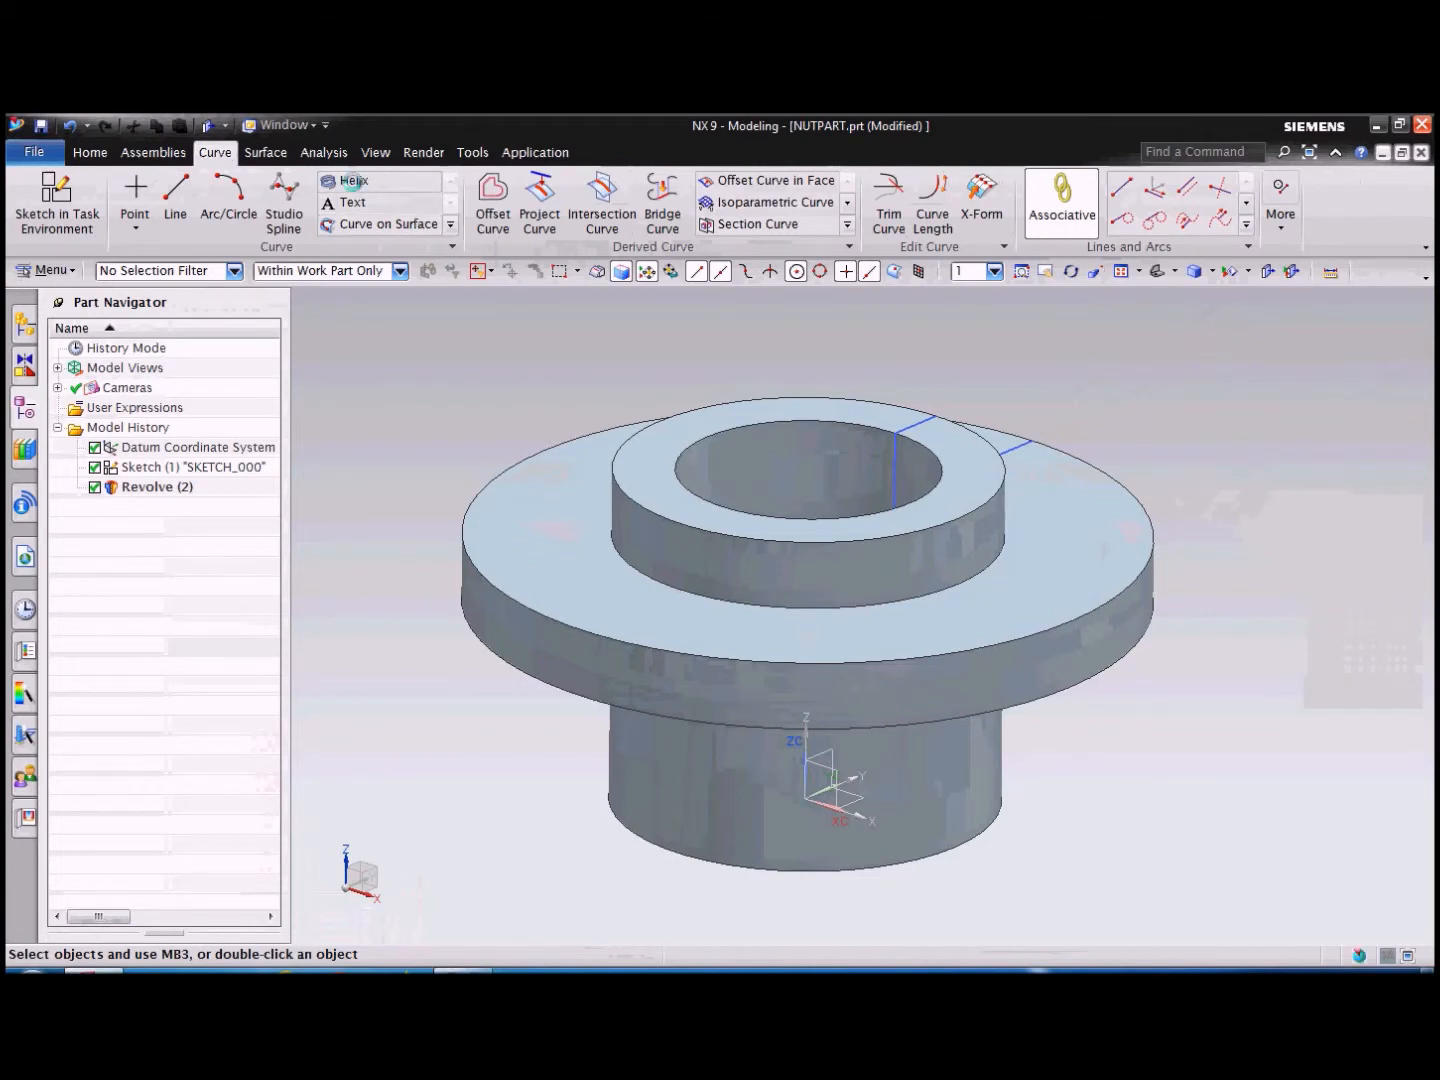
left_click(350, 181)
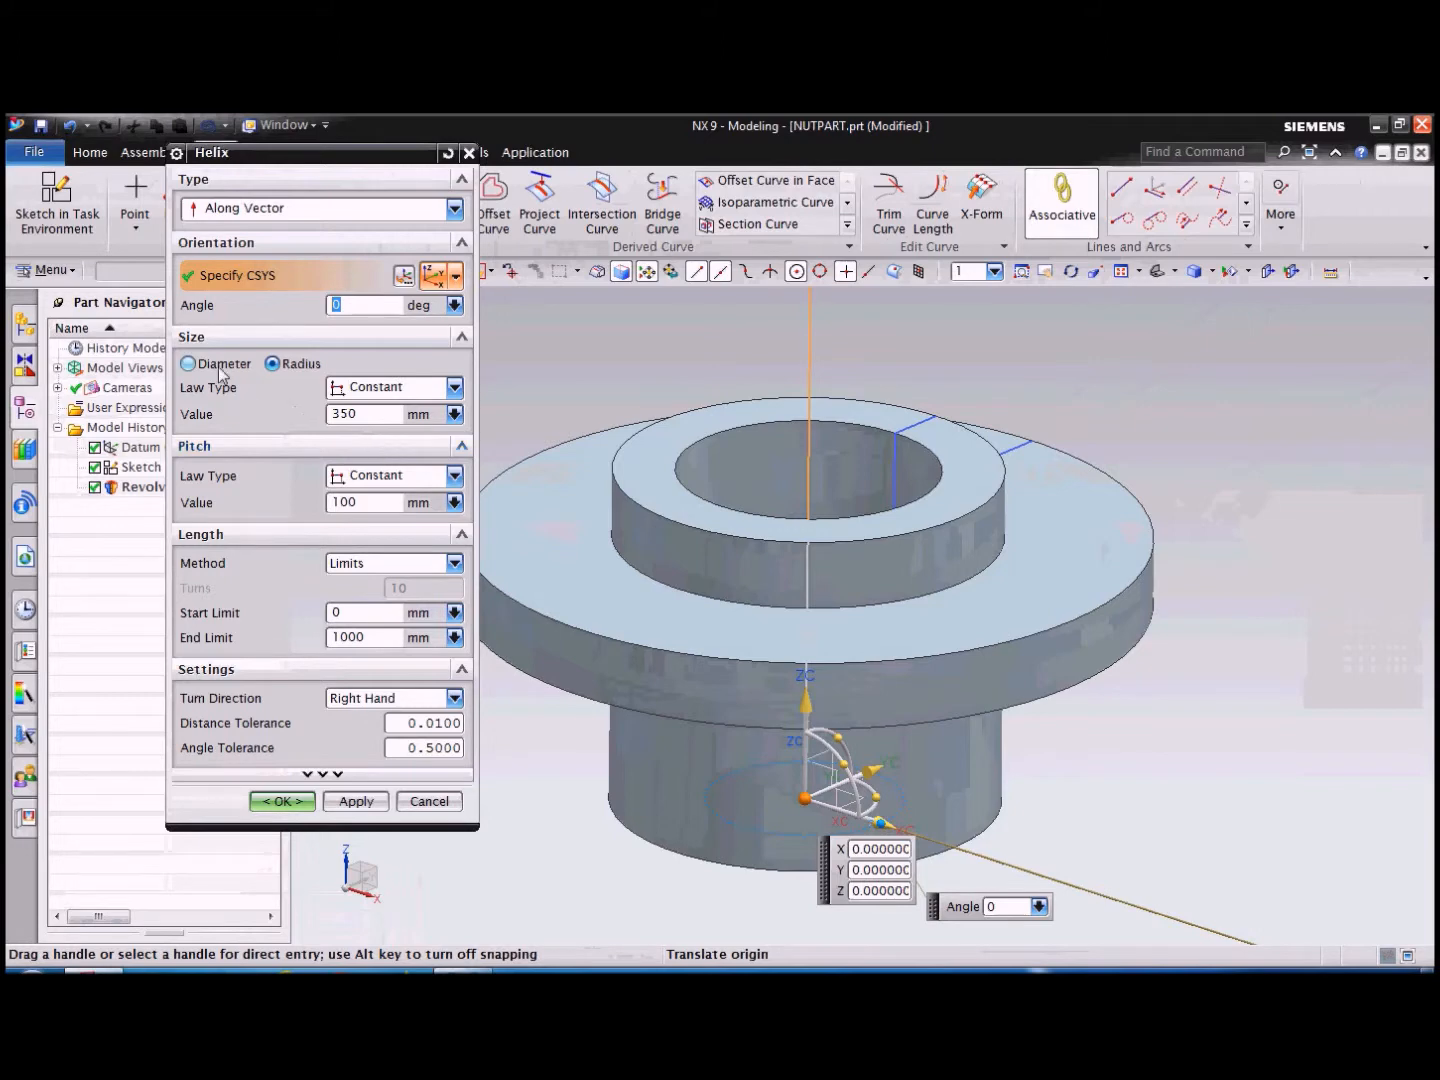
left_click(188, 364)
double_click(366, 412)
type("40")
key("Return")
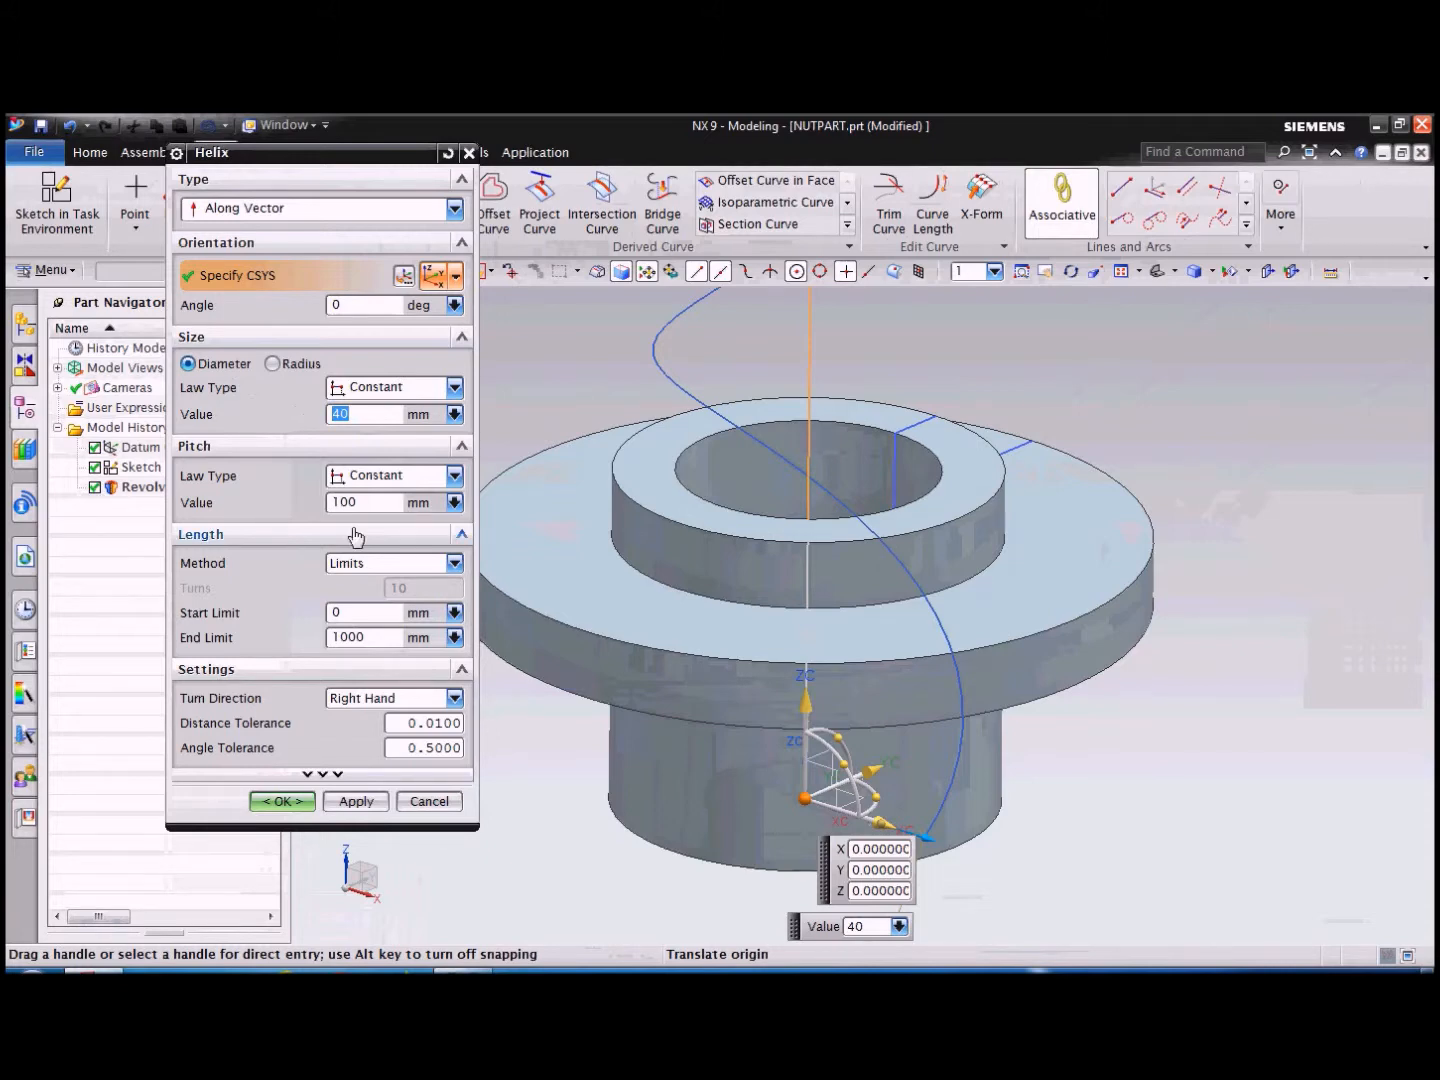
Set the helix pitch to 6 mm and its end limit to 45 mm, and create the helix.
double_click(346, 500)
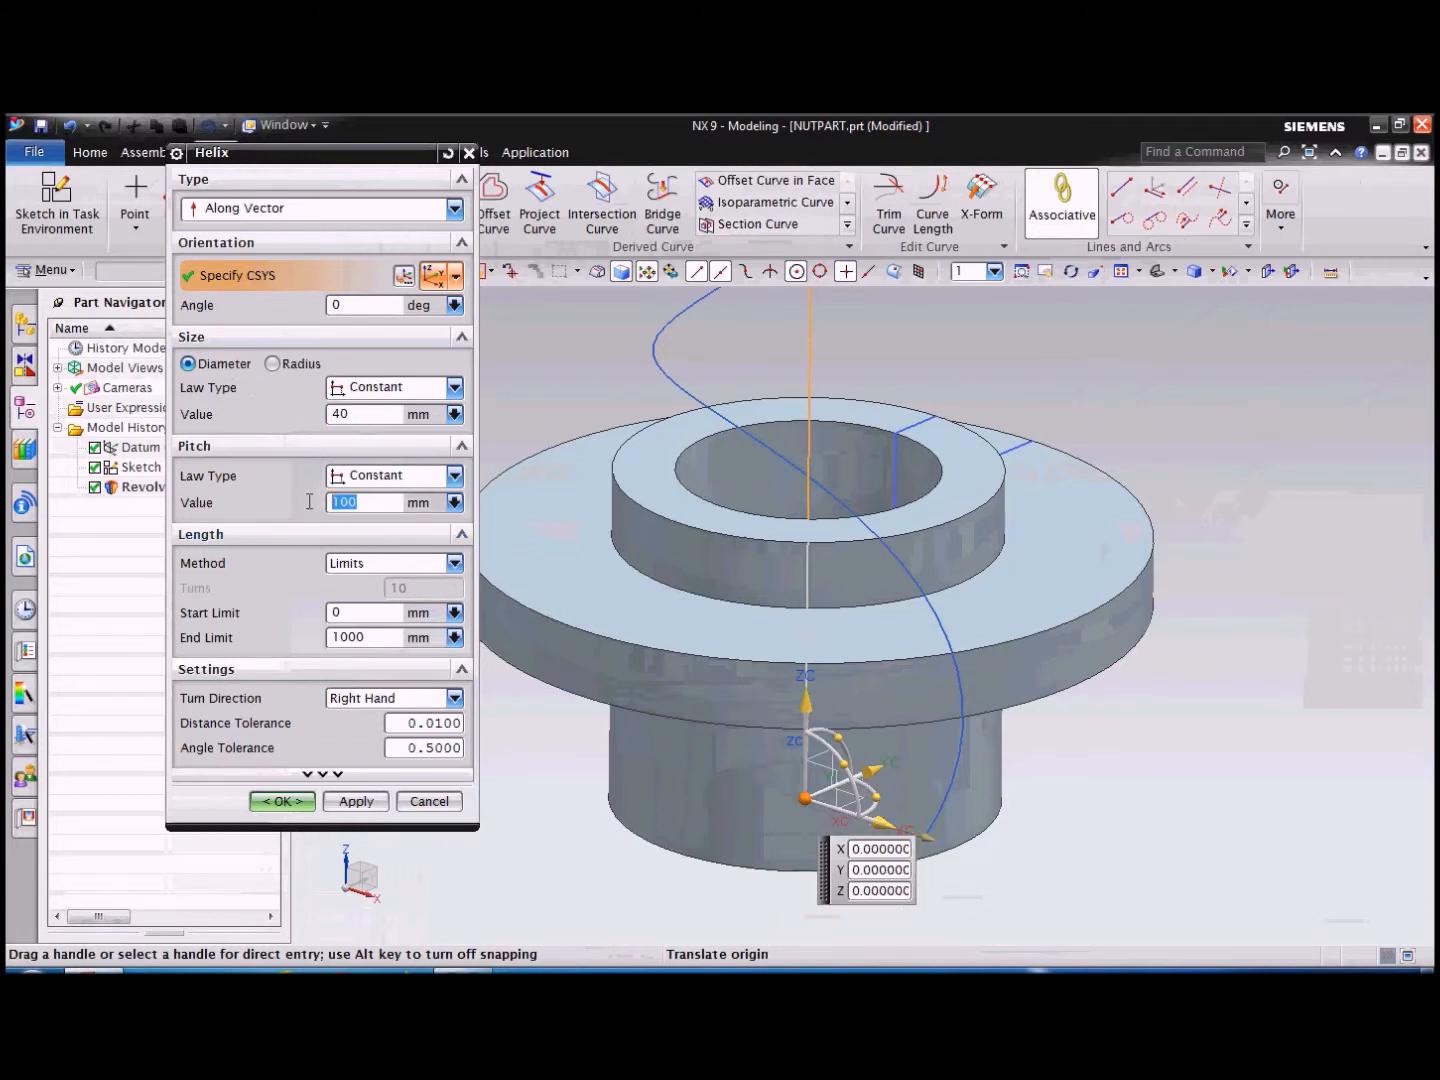
type("6")
key("Return")
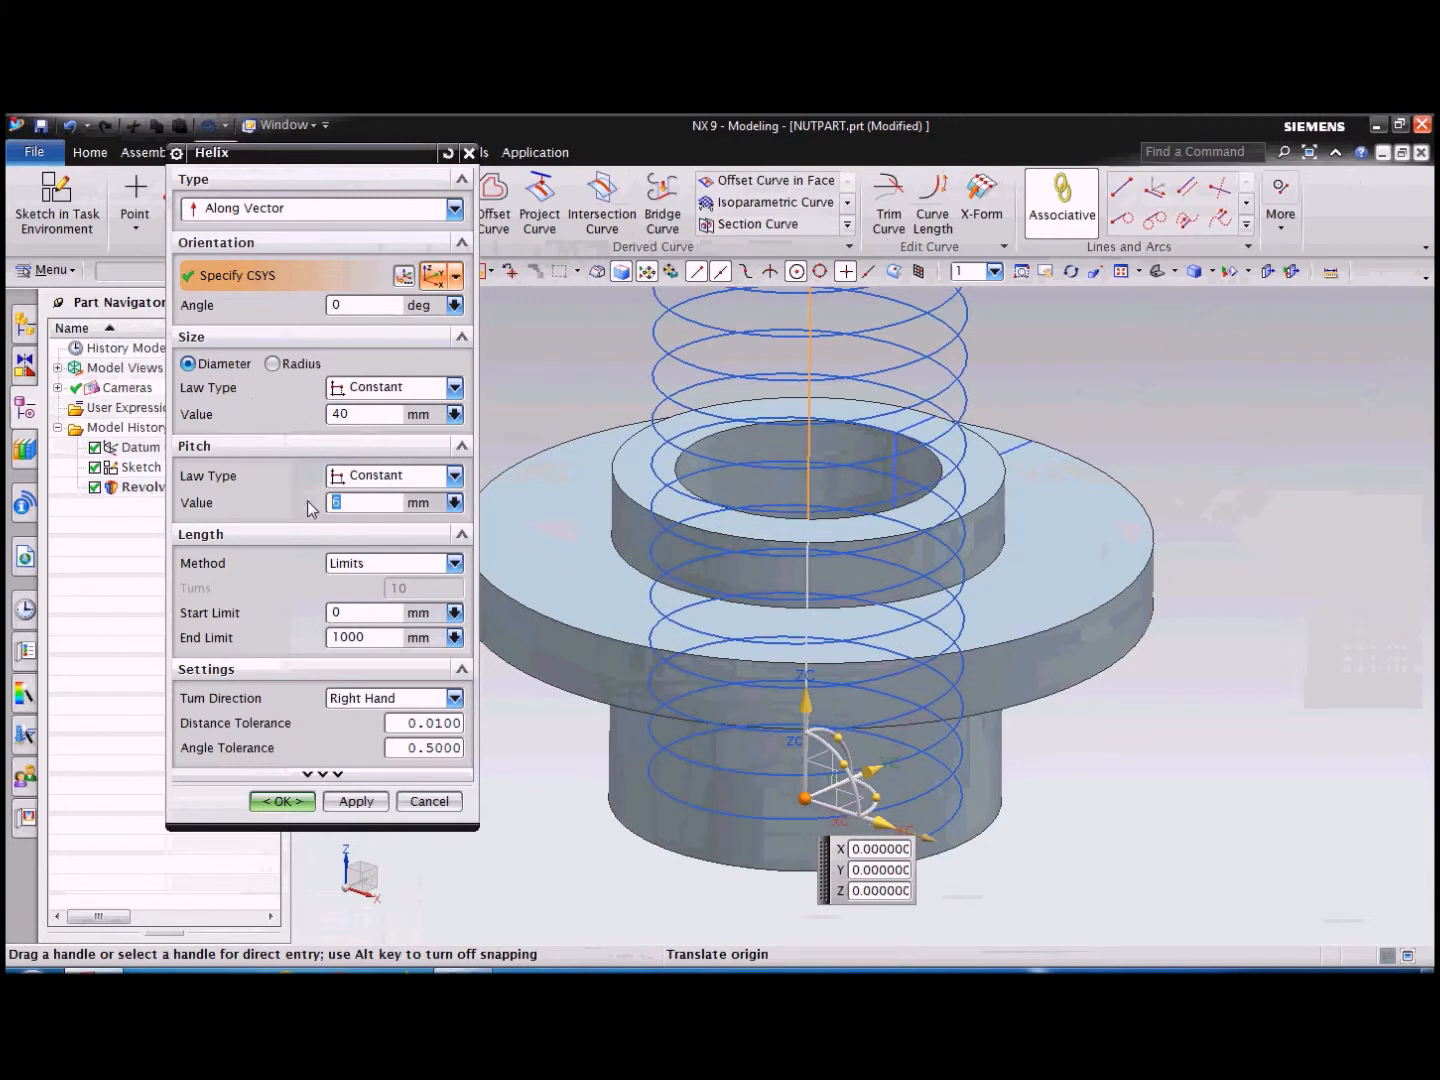
left_click(372, 637)
left_click_drag(373, 636, 298, 647)
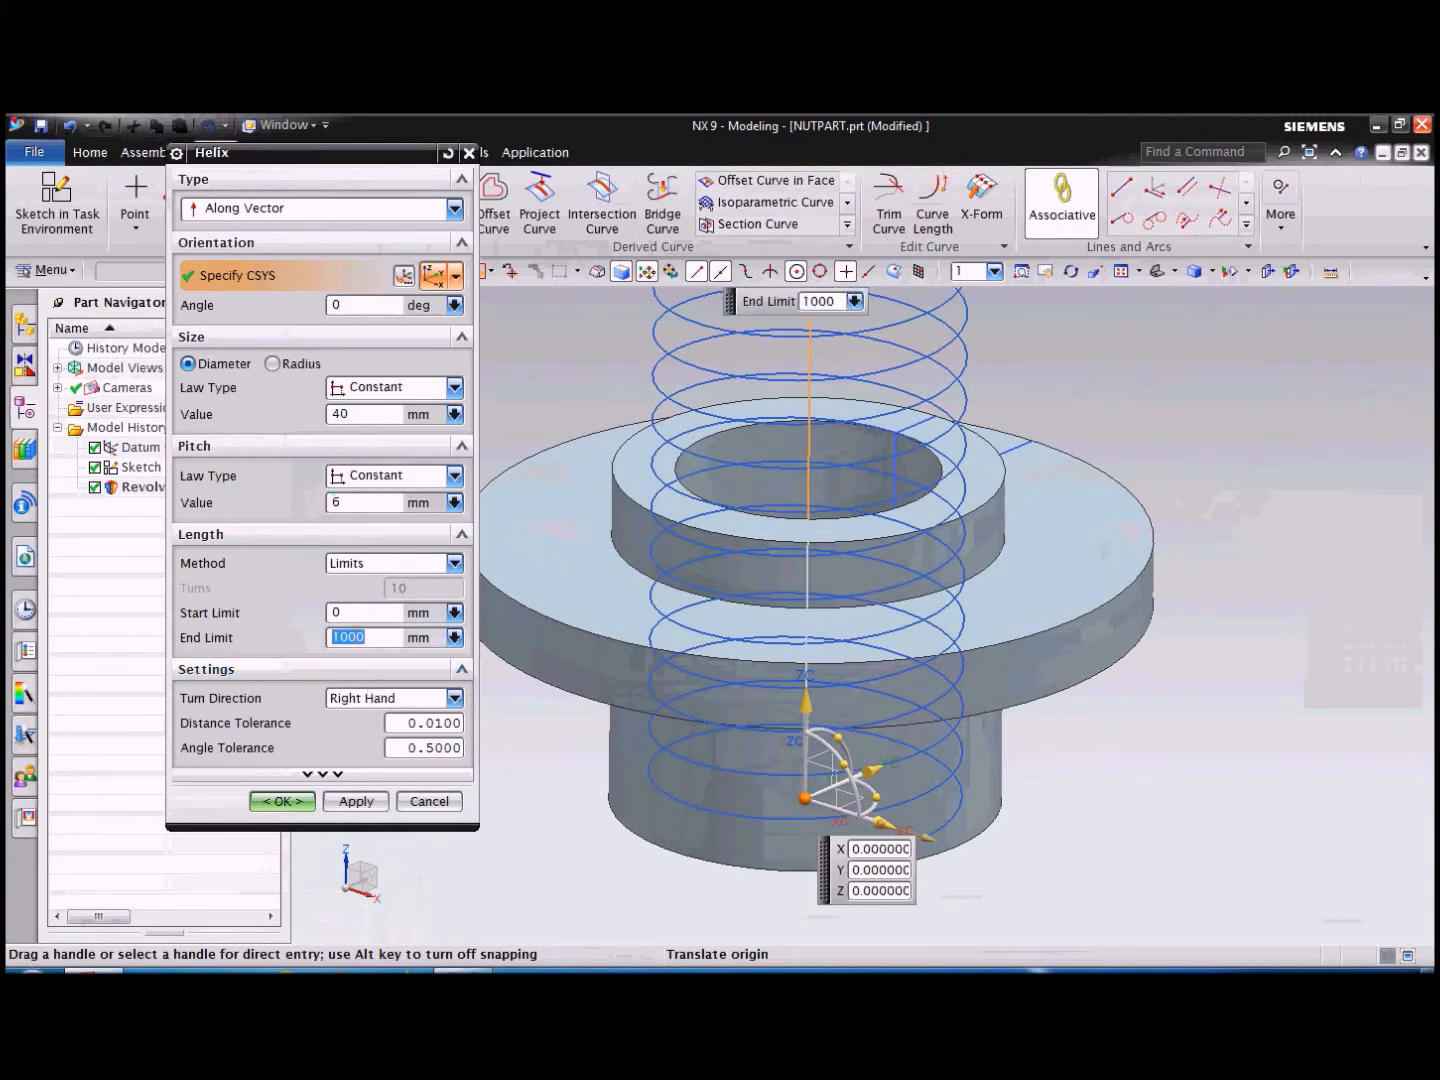
type("45")
key("Return")
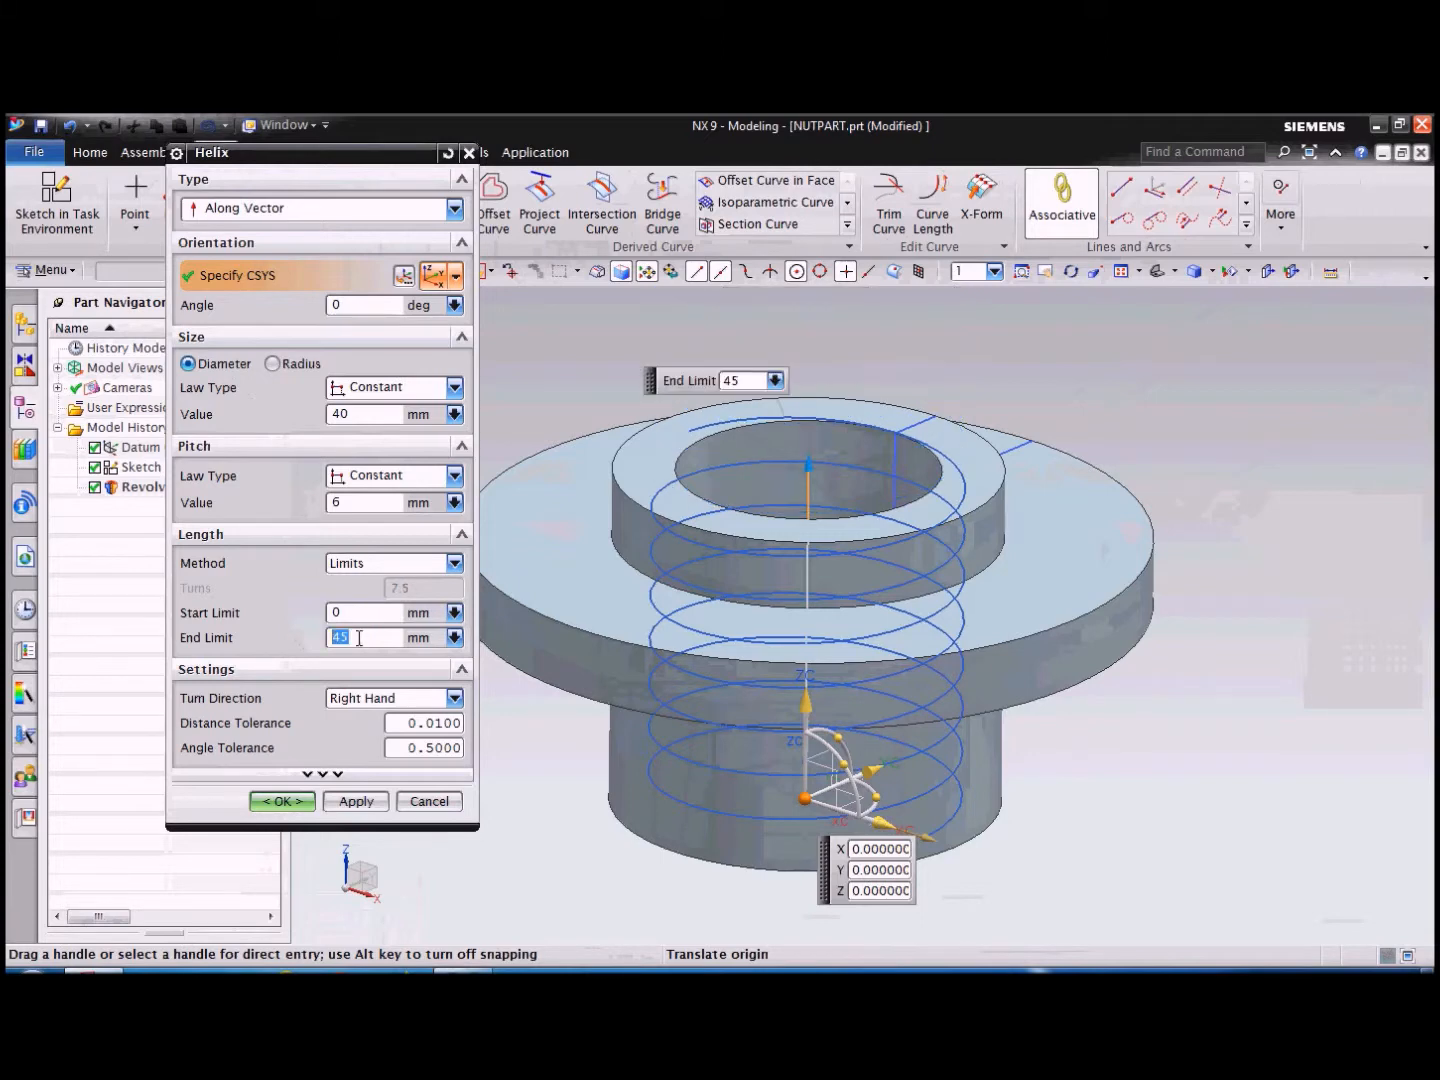
middle_click_drag(1268, 582, 1225, 550)
mouse_move(1058, 465)
middle_mouse_down()
mouse_move(1057, 566)
mouse_move(1061, 473)
middle_mouse_up()
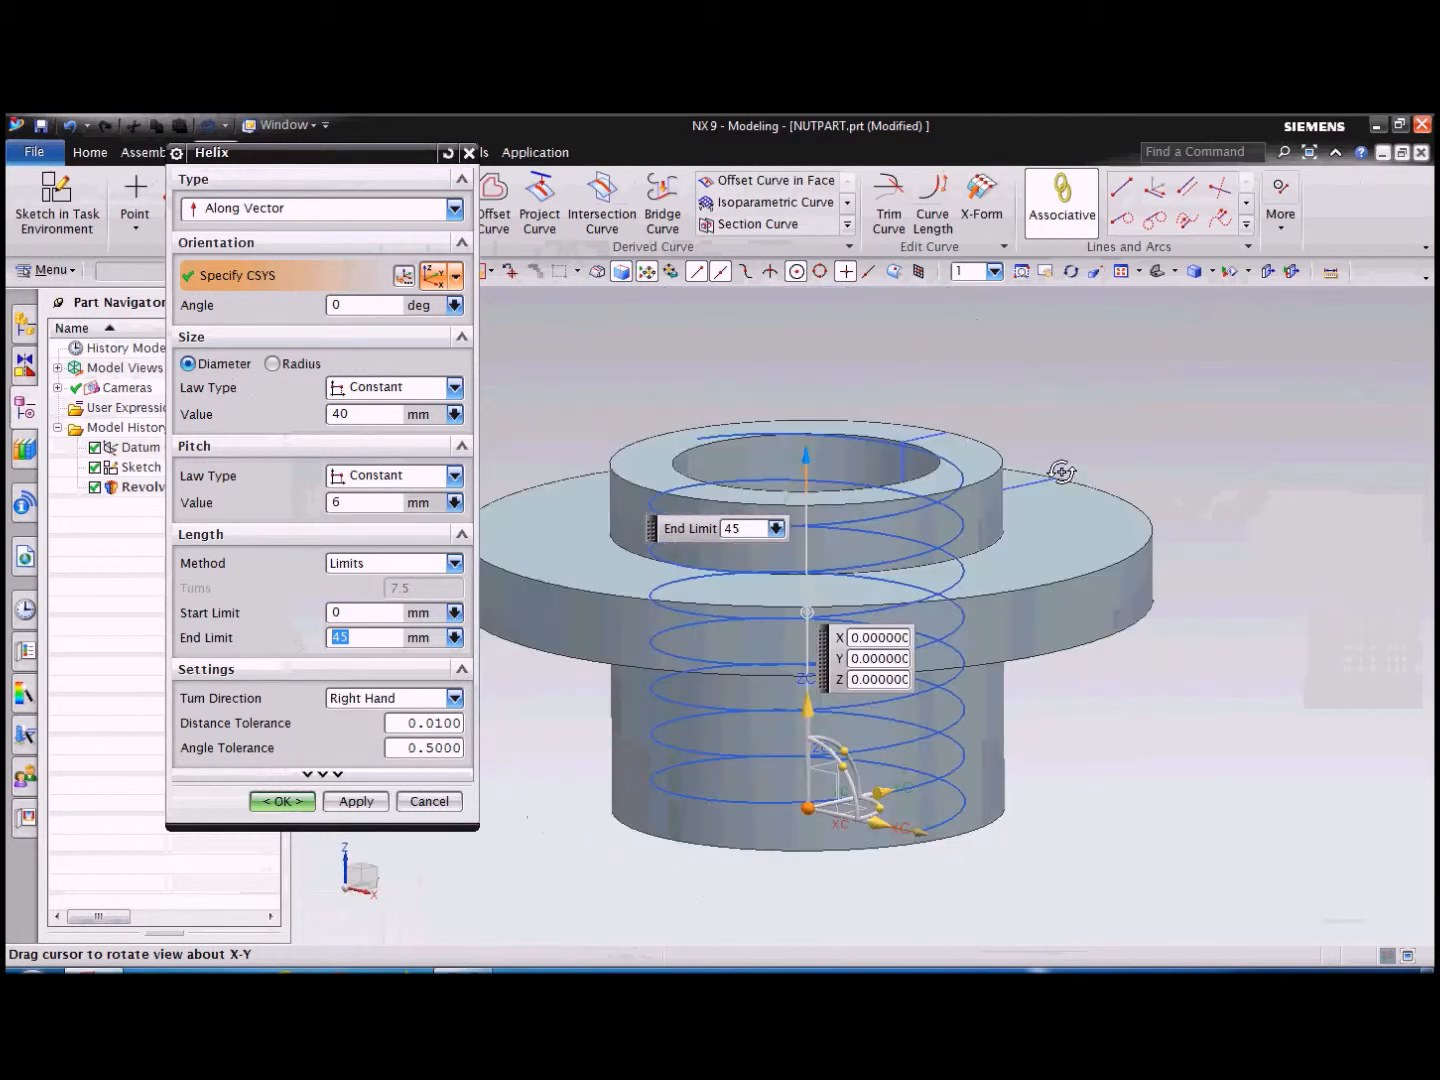
left_click(284, 801)
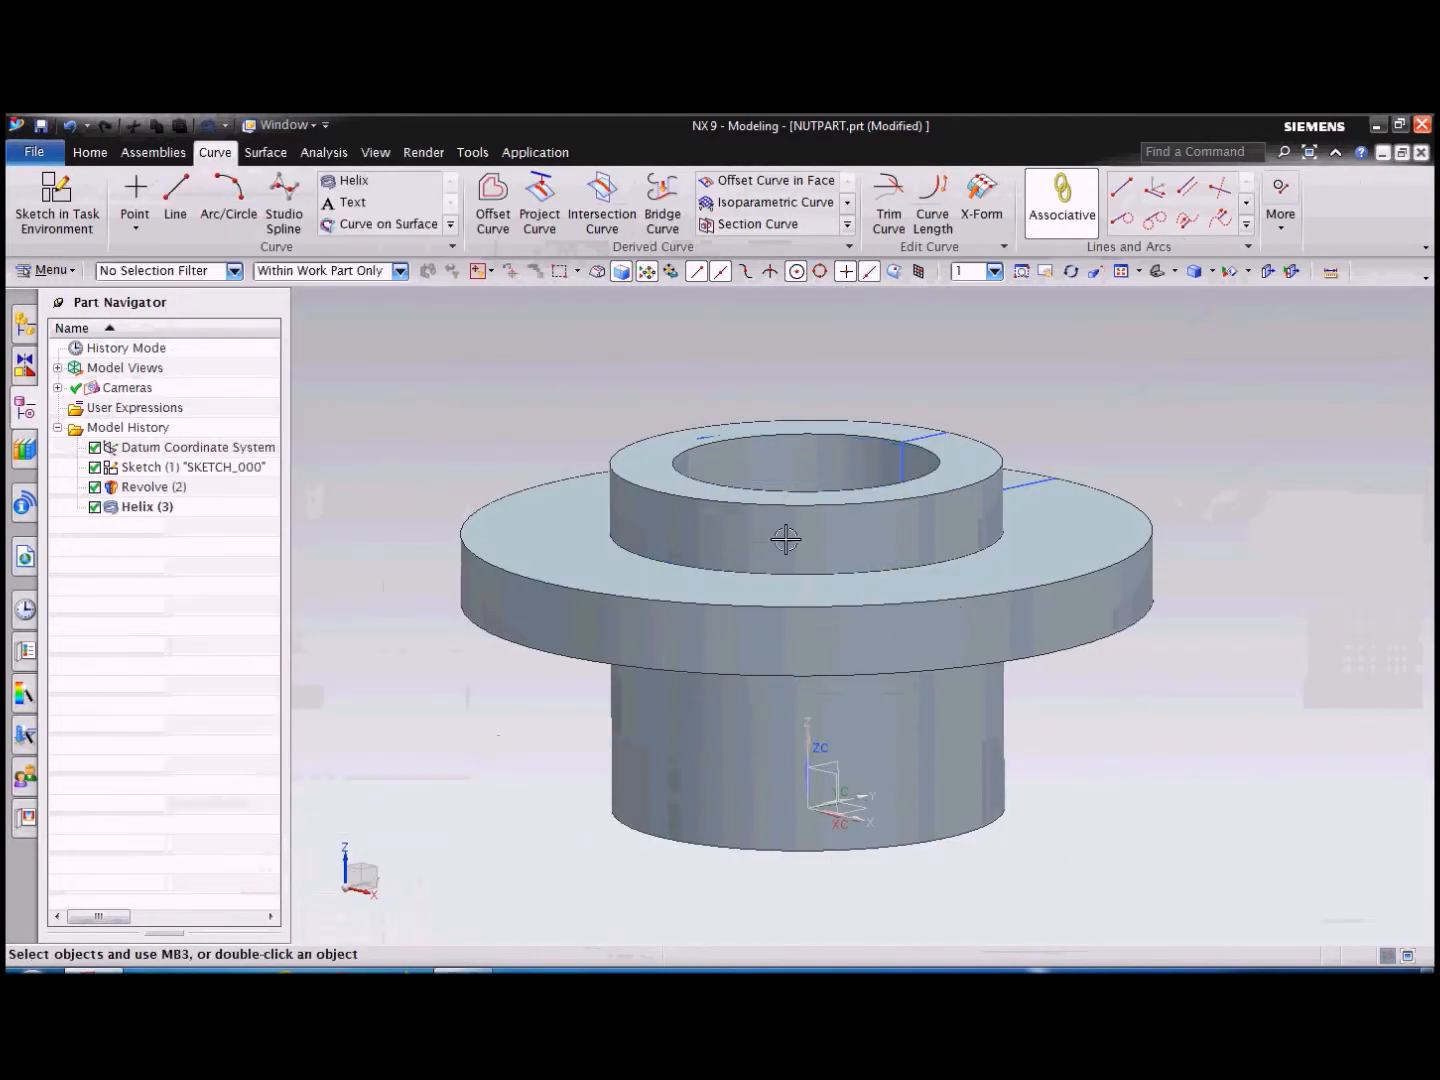
Inspect the helix inside the body in Static Wireframe, and restore the Shaded with Edges display.
scroll(725, 441, "up", 3)
left_click(1214, 271)
left_click(1250, 379)
mouse_move(1221, 427)
middle_mouse_down()
mouse_move(1264, 448)
mouse_move(1176, 399)
mouse_move(1183, 440)
mouse_move(1202, 433)
middle_mouse_up()
left_click(1214, 273)
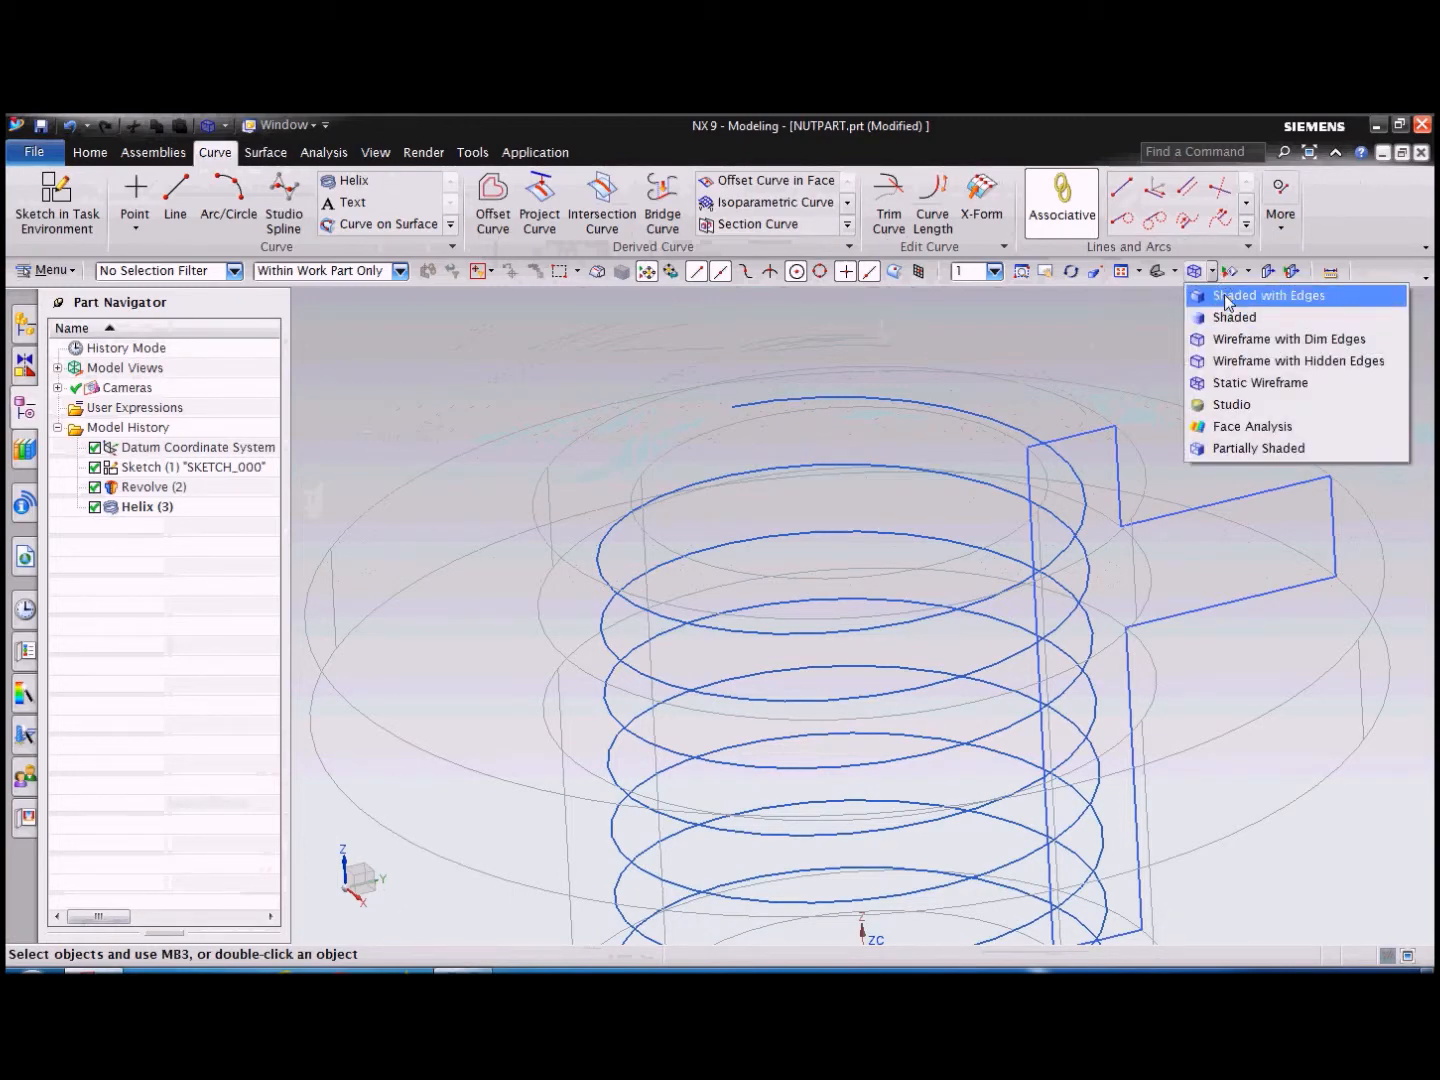
left_click(1226, 296)
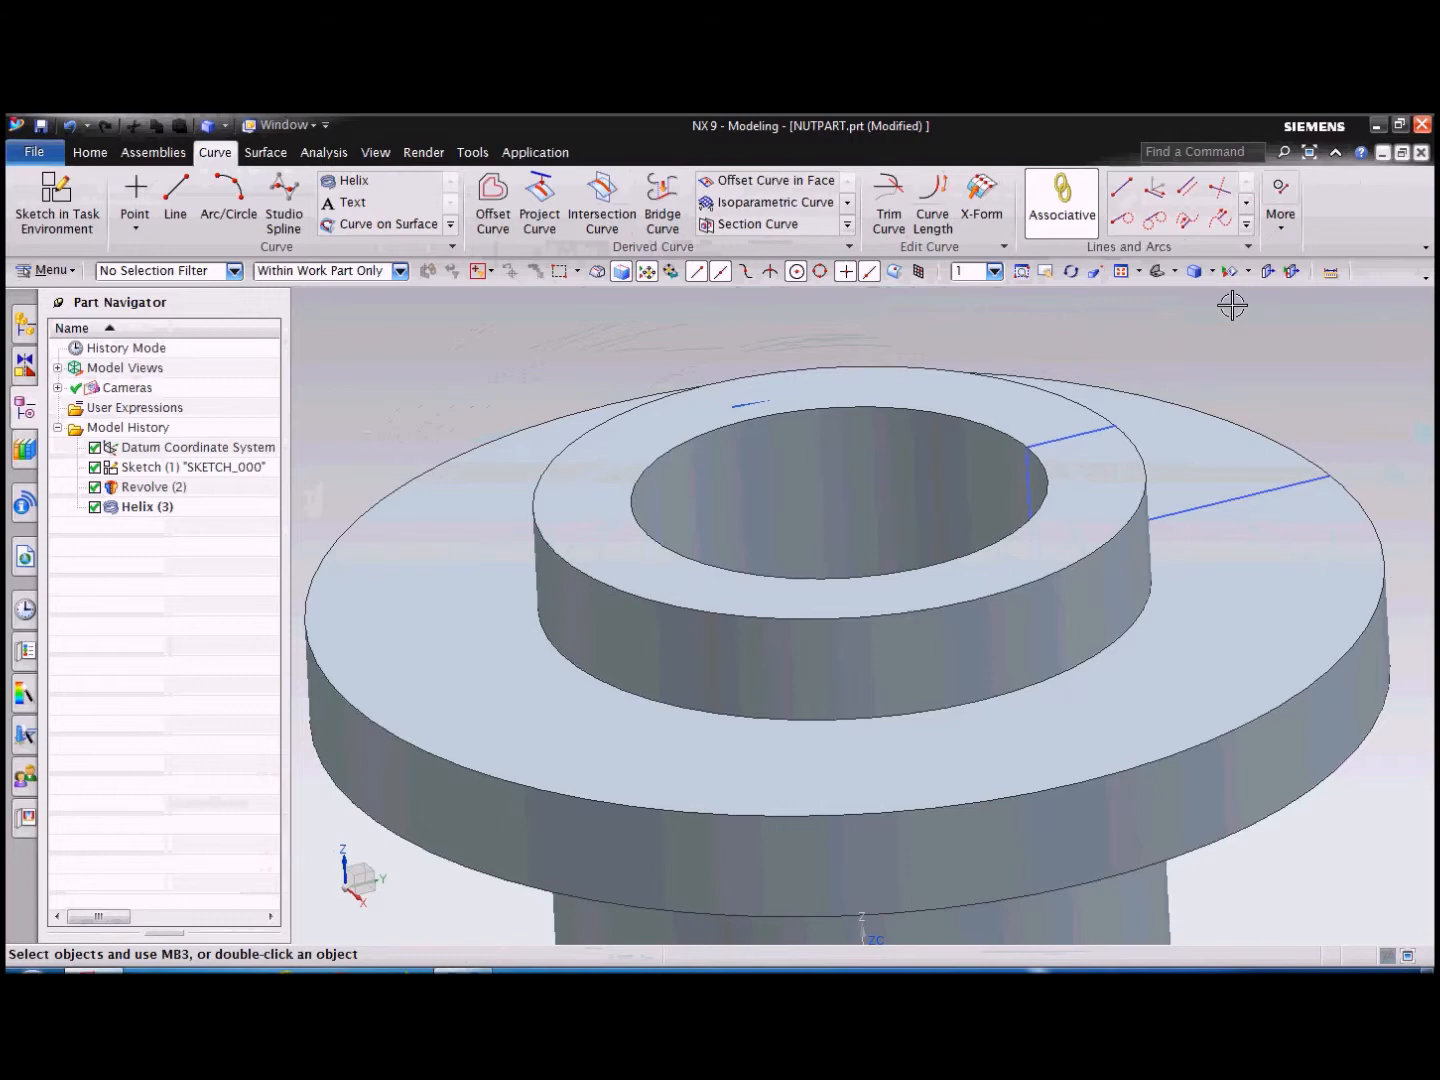
Section the body on the Y plane, examine the cut wall near the bore's upper edge, and turn the section off.
left_click(1266, 273)
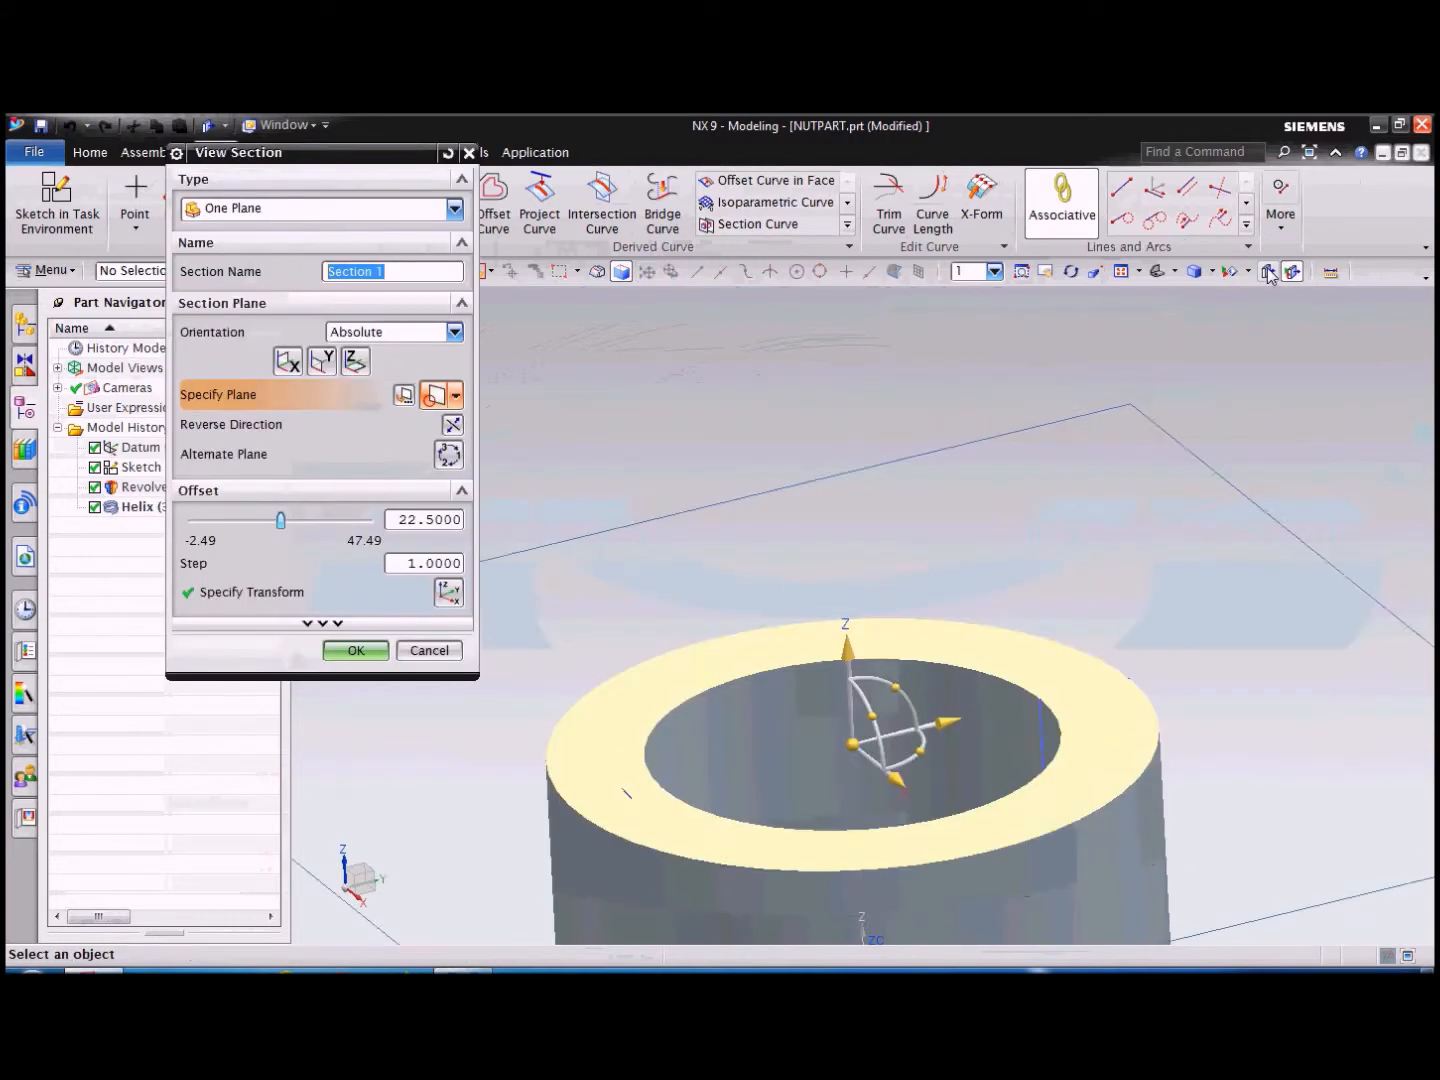
left_click(318, 364)
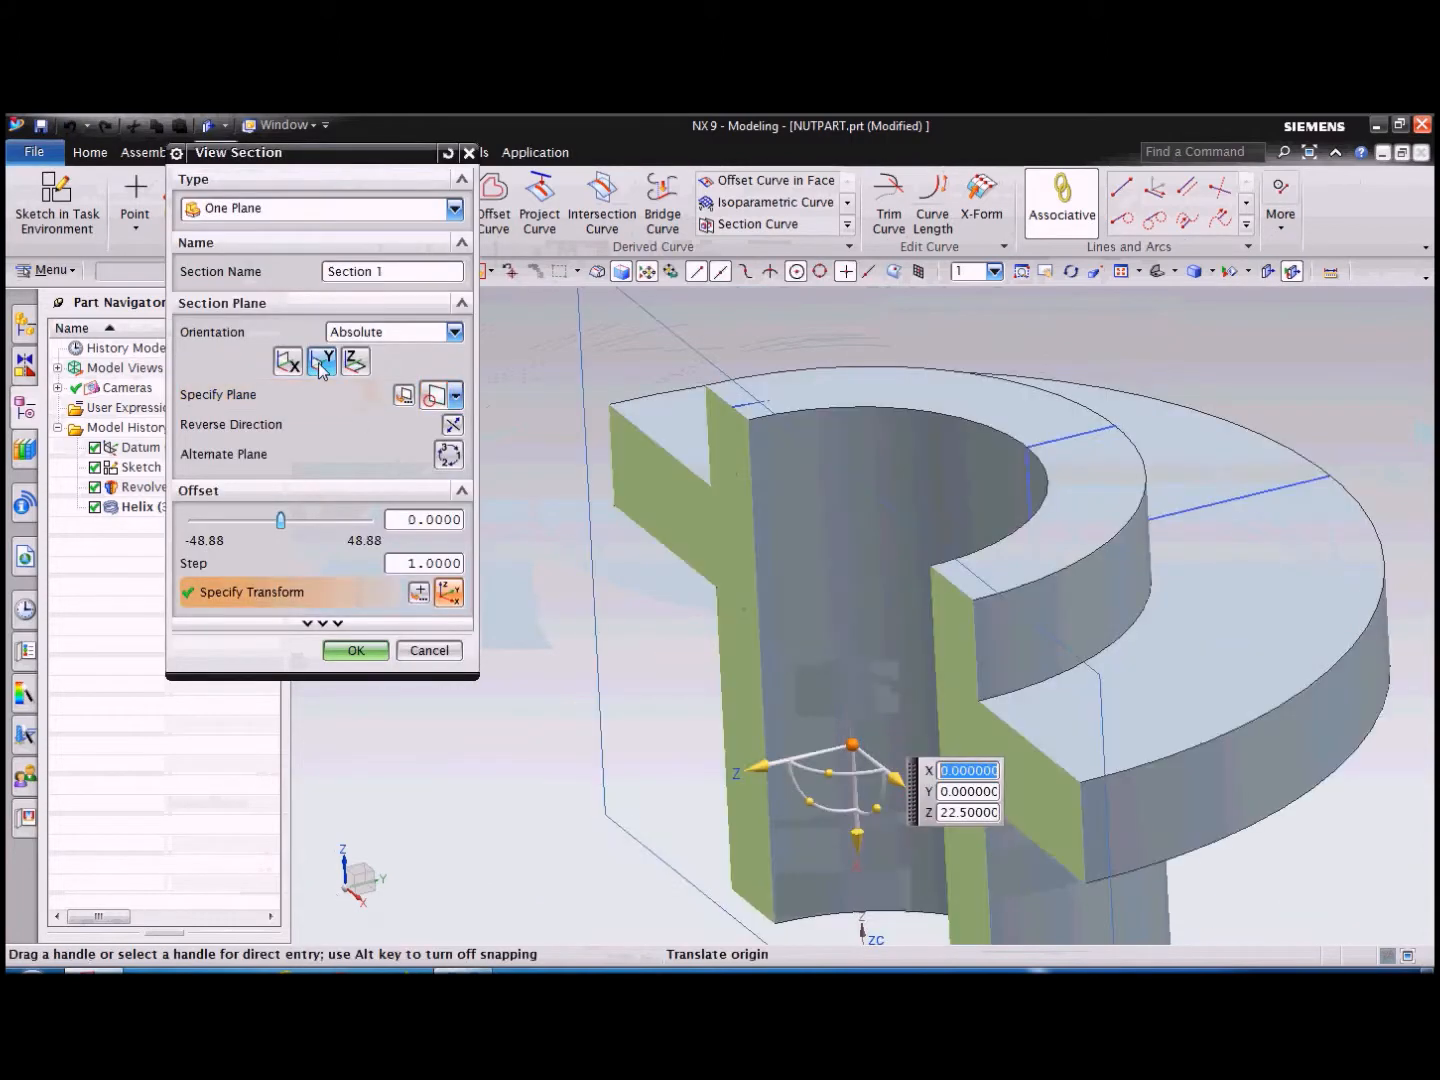
left_click(350, 655)
middle_click_drag(620, 601, 1067, 626)
scroll(897, 514, "up", 5)
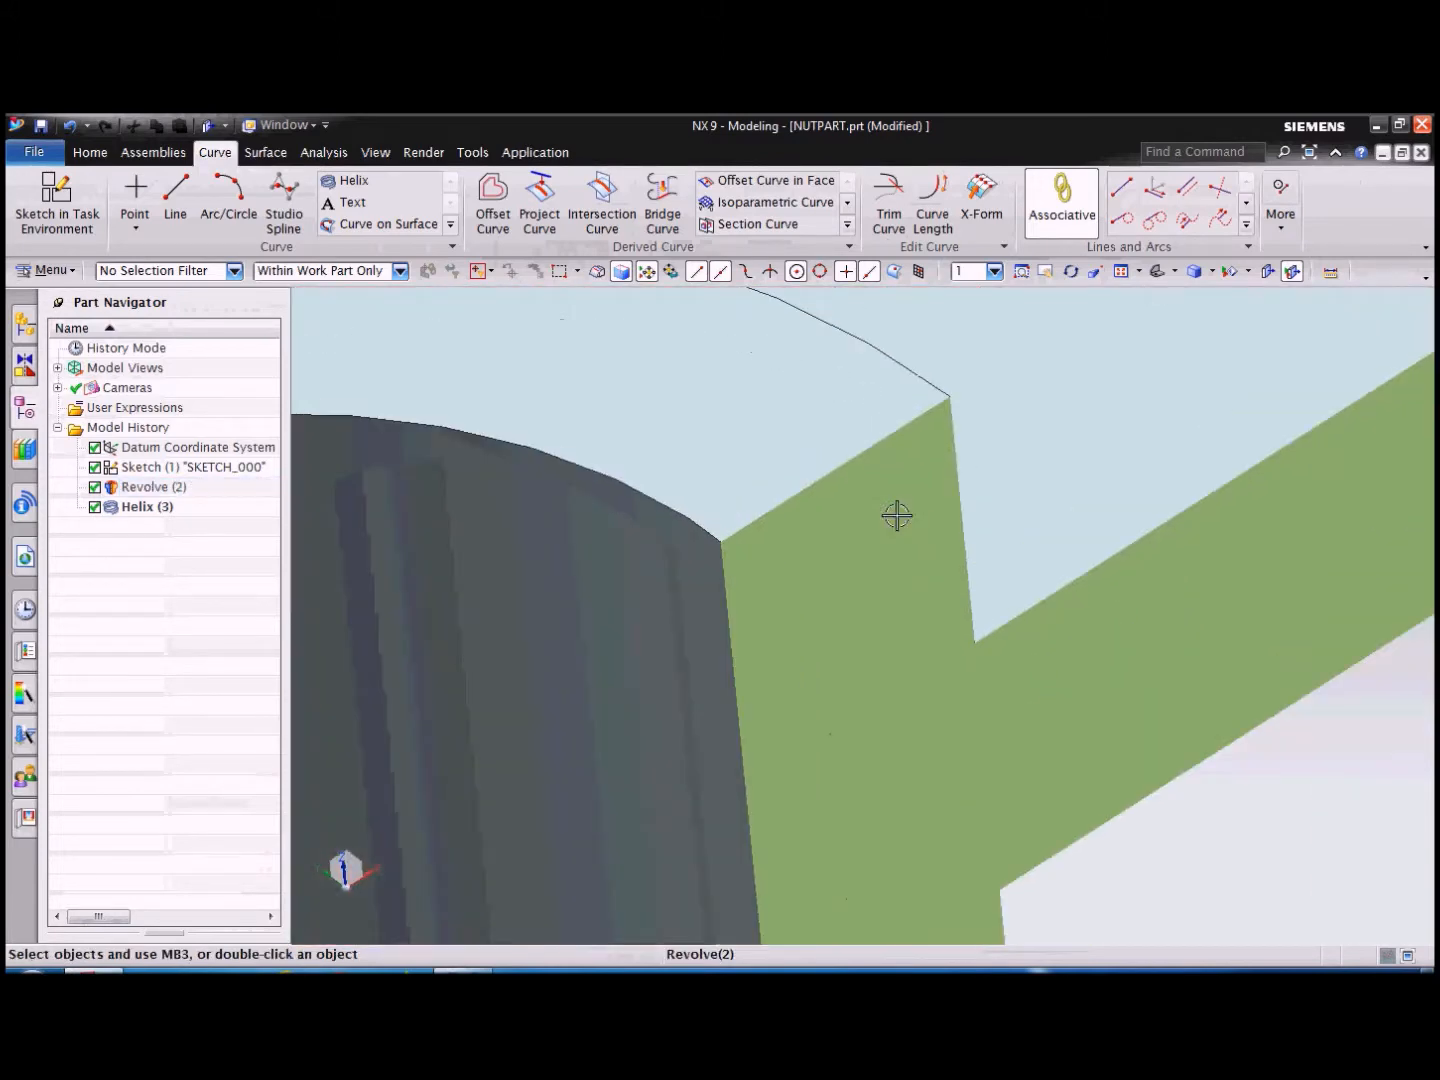
scroll(896, 515, "down", 4)
left_click(1287, 277)
Examine the revolved body and where the helix emerges at the upper end of the bore.
mouse_move(1178, 428)
middle_mouse_down()
mouse_move(1166, 420)
mouse_move(1220, 404)
mouse_move(1170, 329)
mouse_move(1186, 399)
middle_mouse_up()
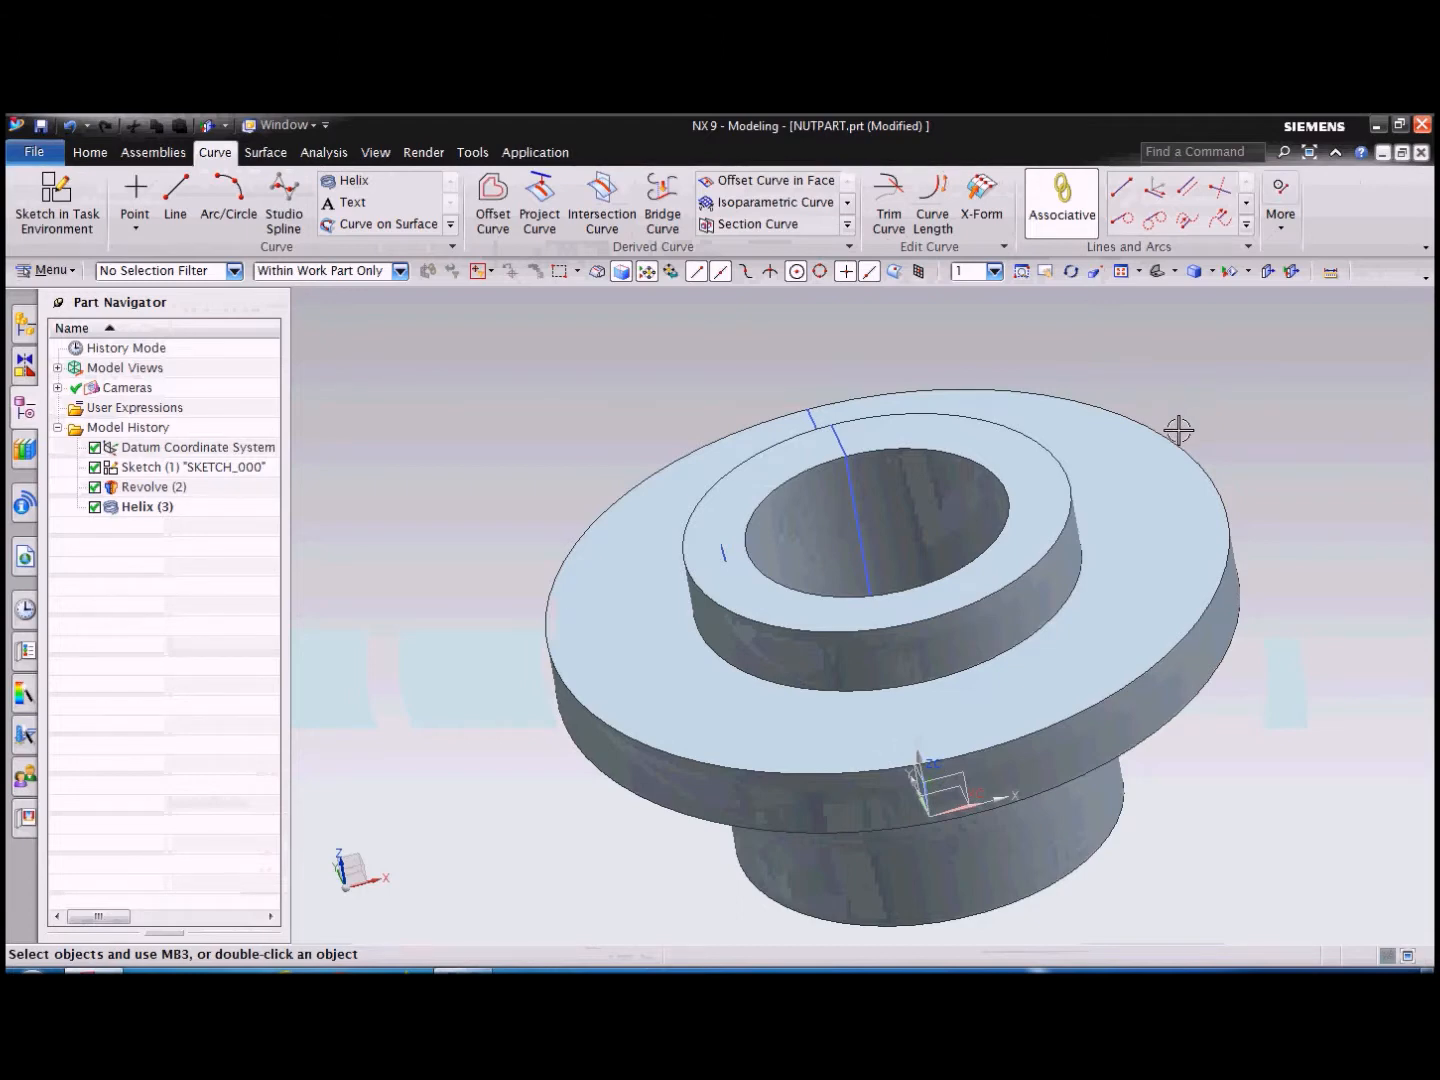
middle_click_drag(1163, 435, 1175, 480)
scroll(815, 452, "up", 5)
scroll(814, 451, "down", 5)
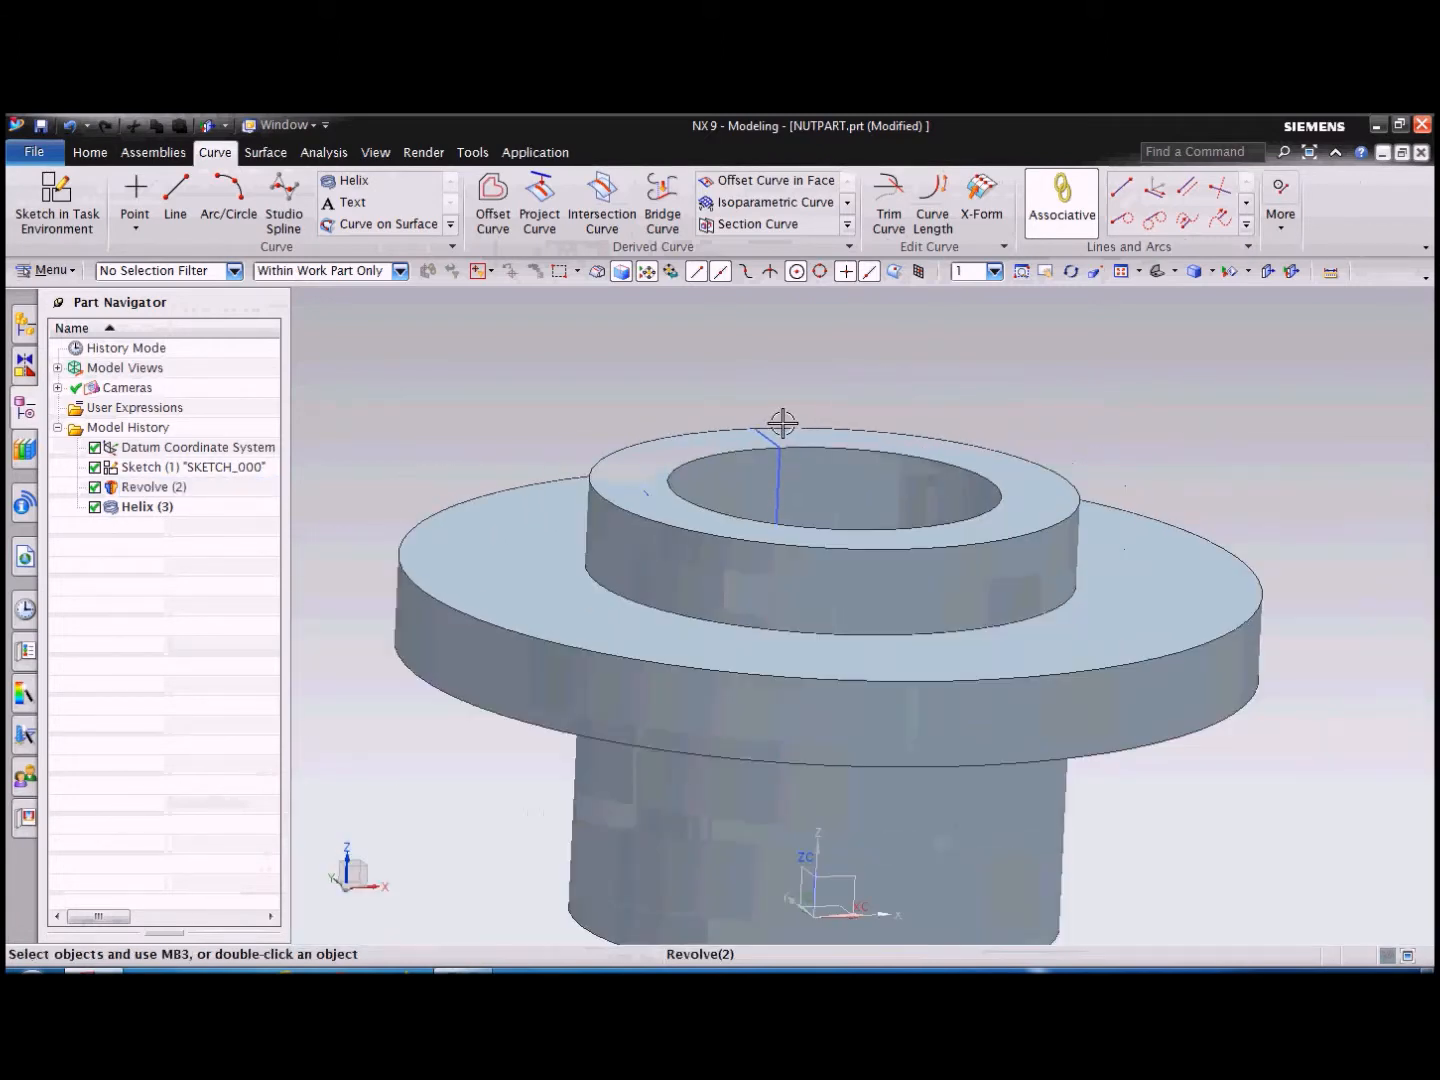
scroll(661, 450, "up", 5)
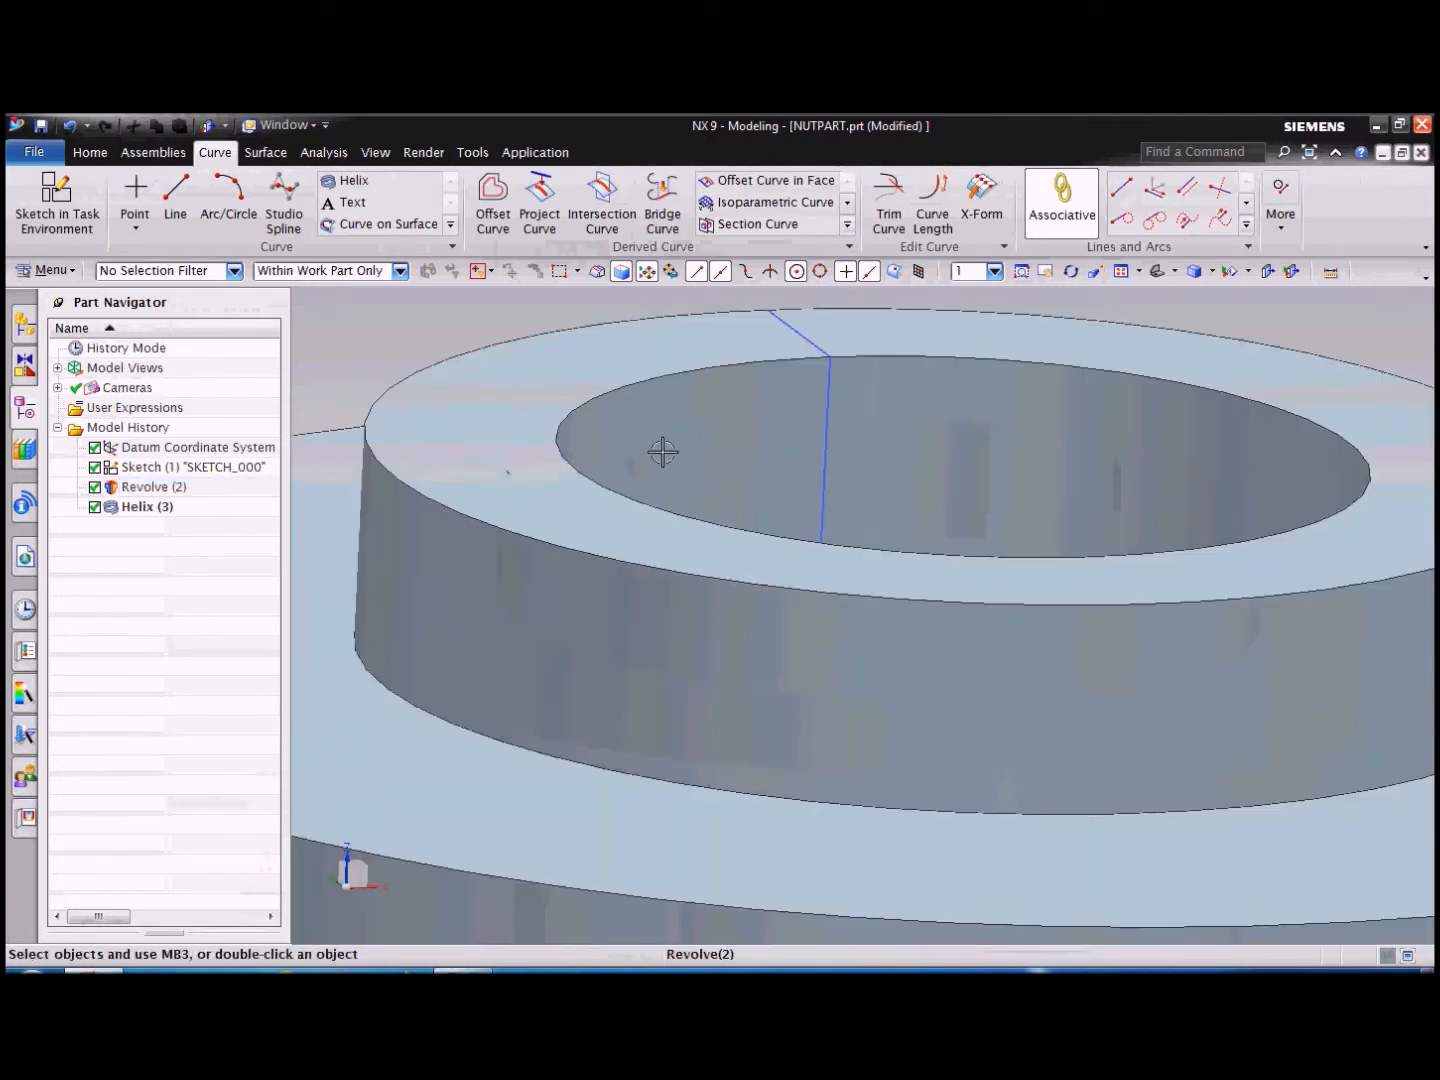
scroll(668, 447, "down", 6)
middle_click_drag(1306, 626, 1234, 671)
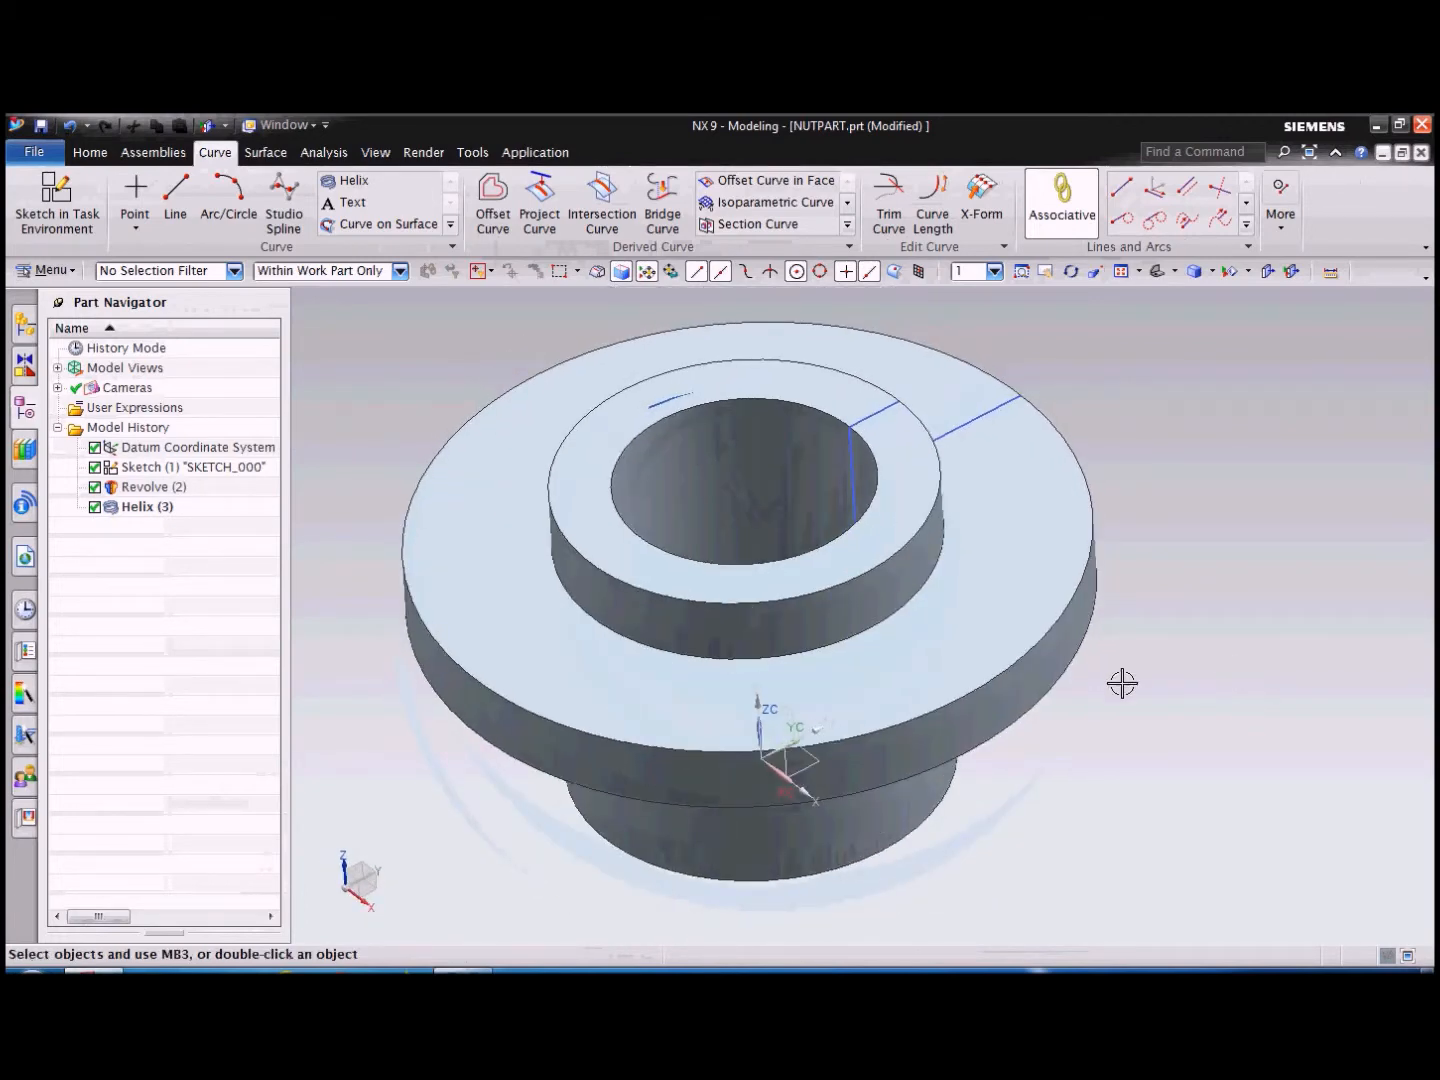
Edit the helix to a constant diameter of 40-6 mm, accept it, and check its fit inside the bore.
left_click(666, 401)
double_click(667, 402)
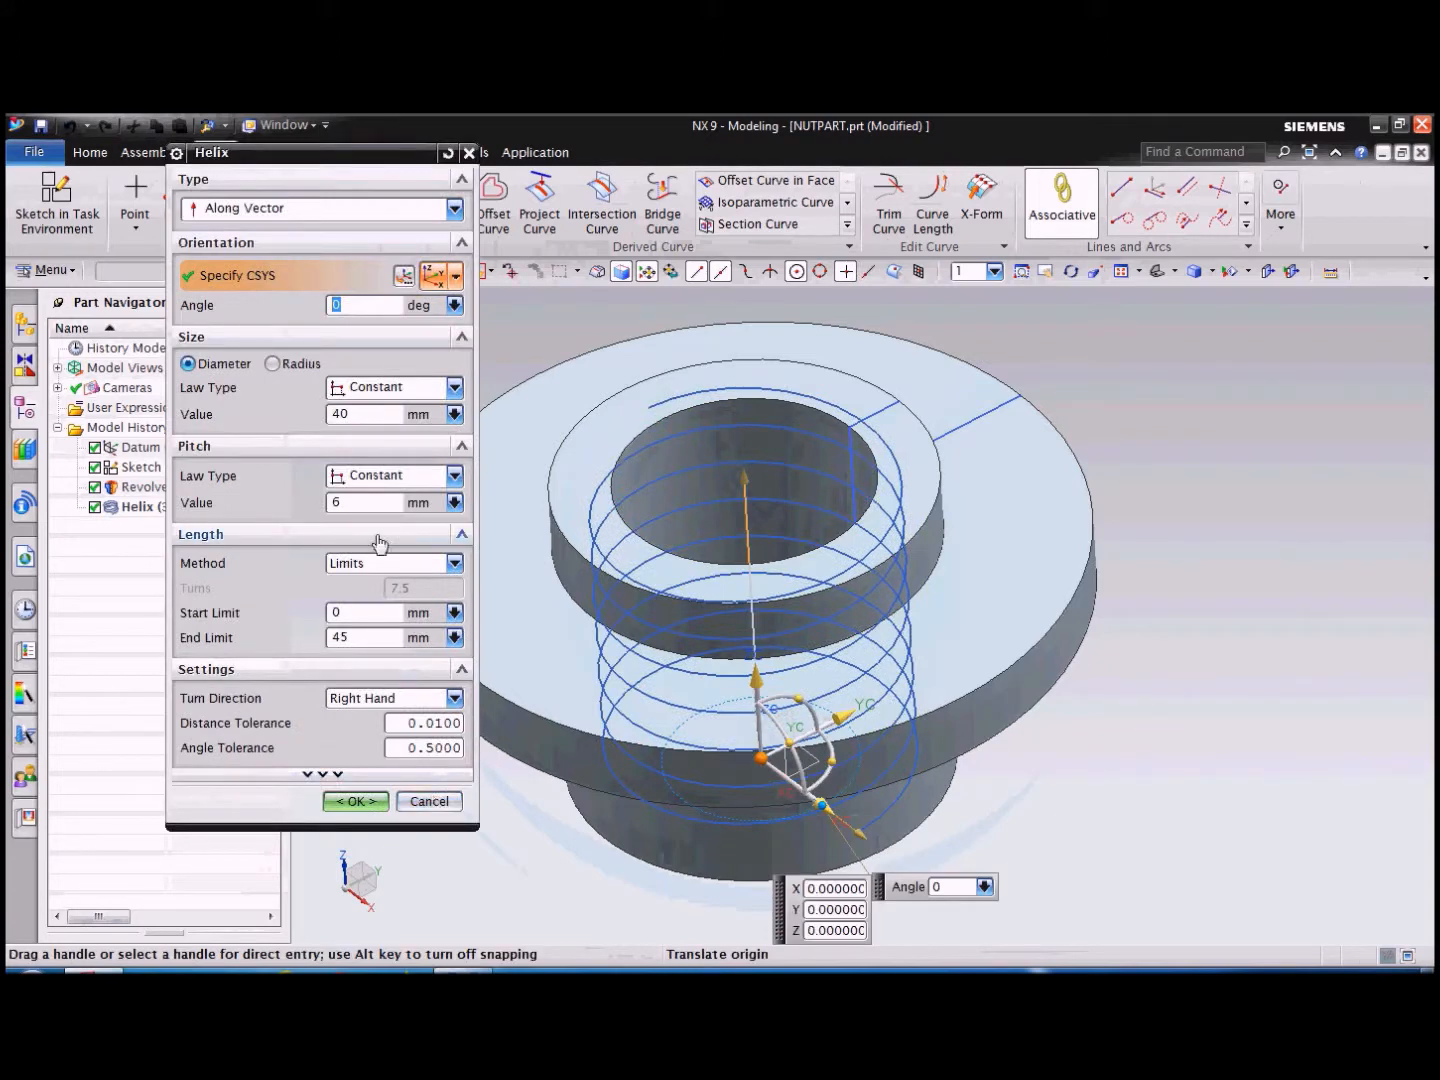
left_click(356, 413)
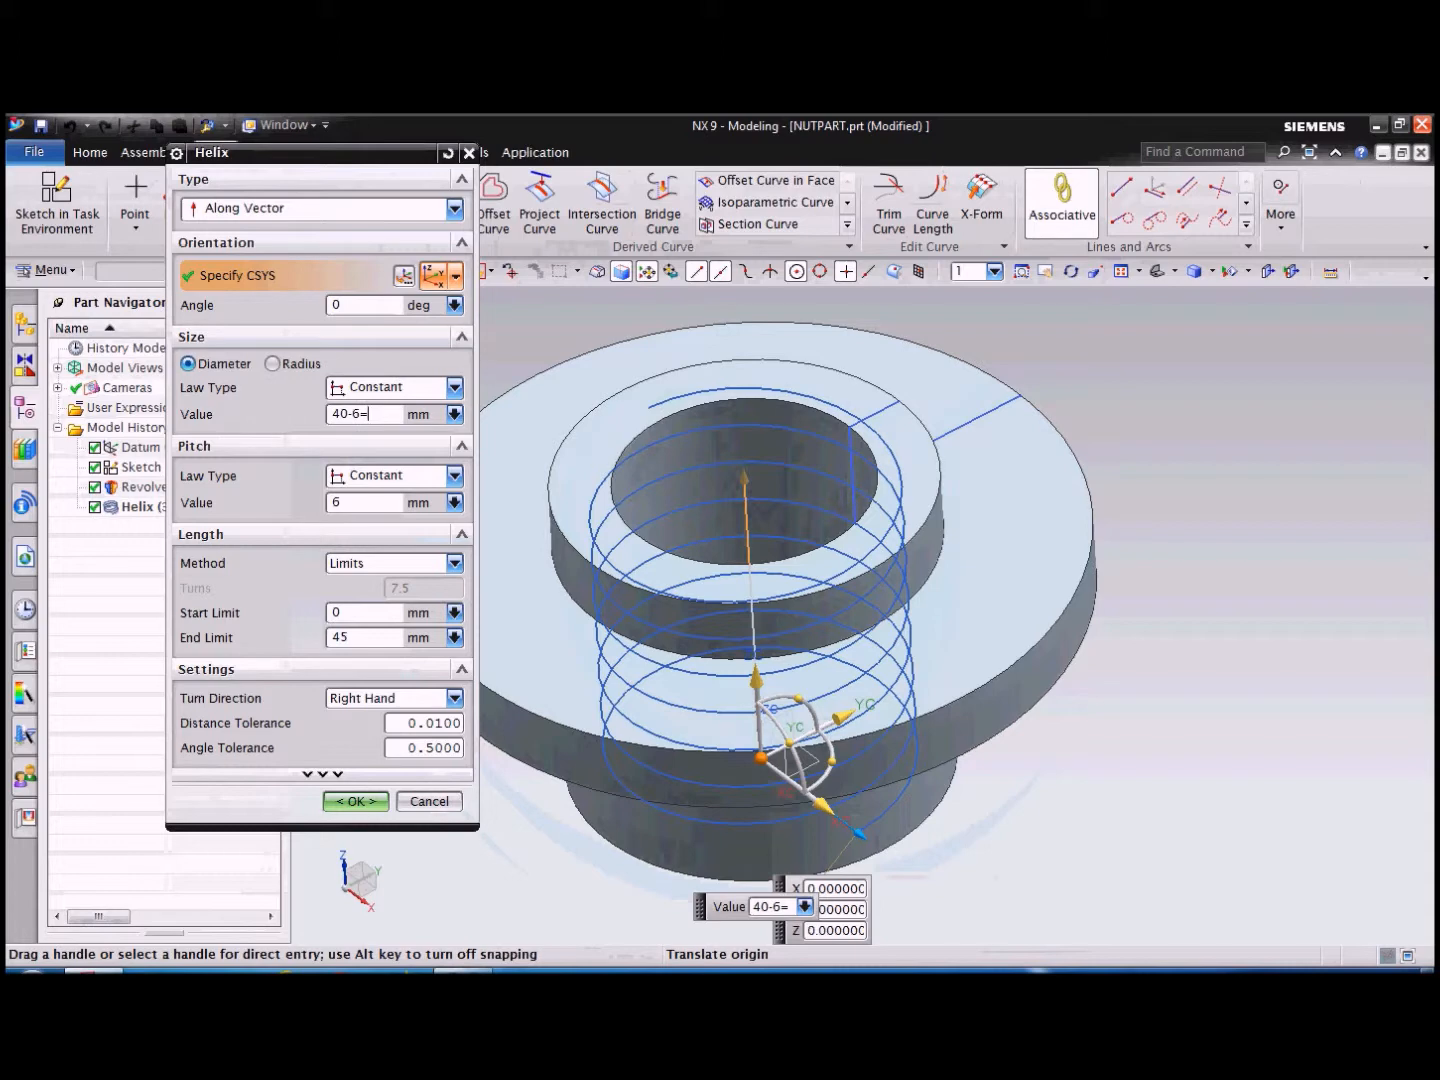
left_click(400, 413)
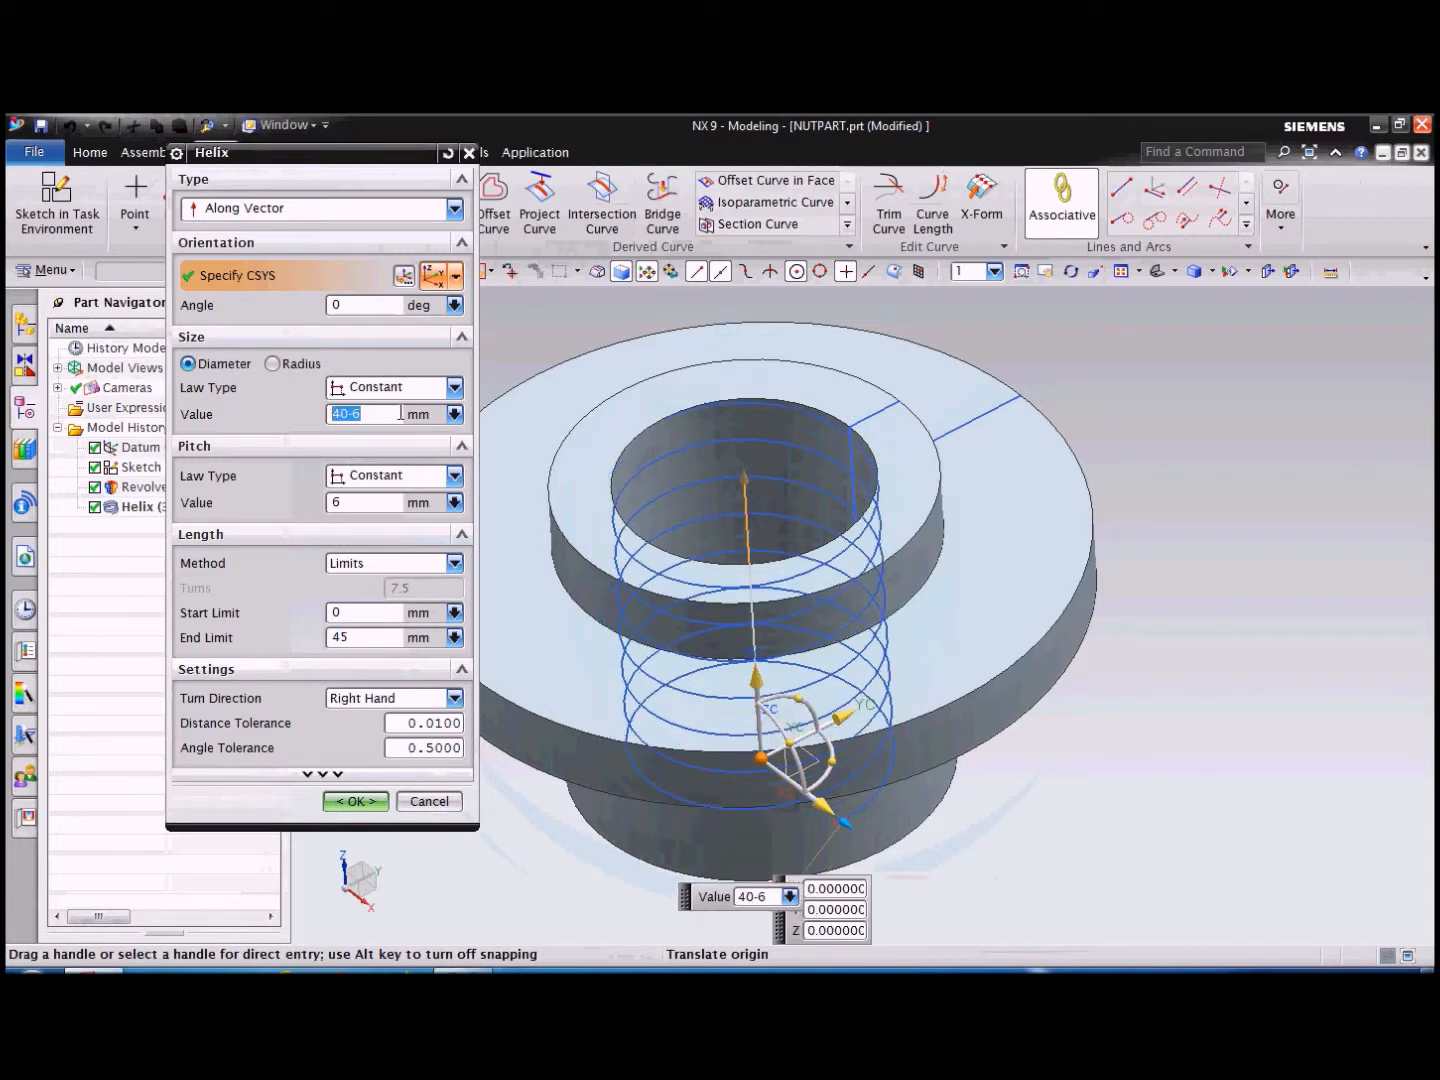
middle_click_drag(1125, 692, 955, 678)
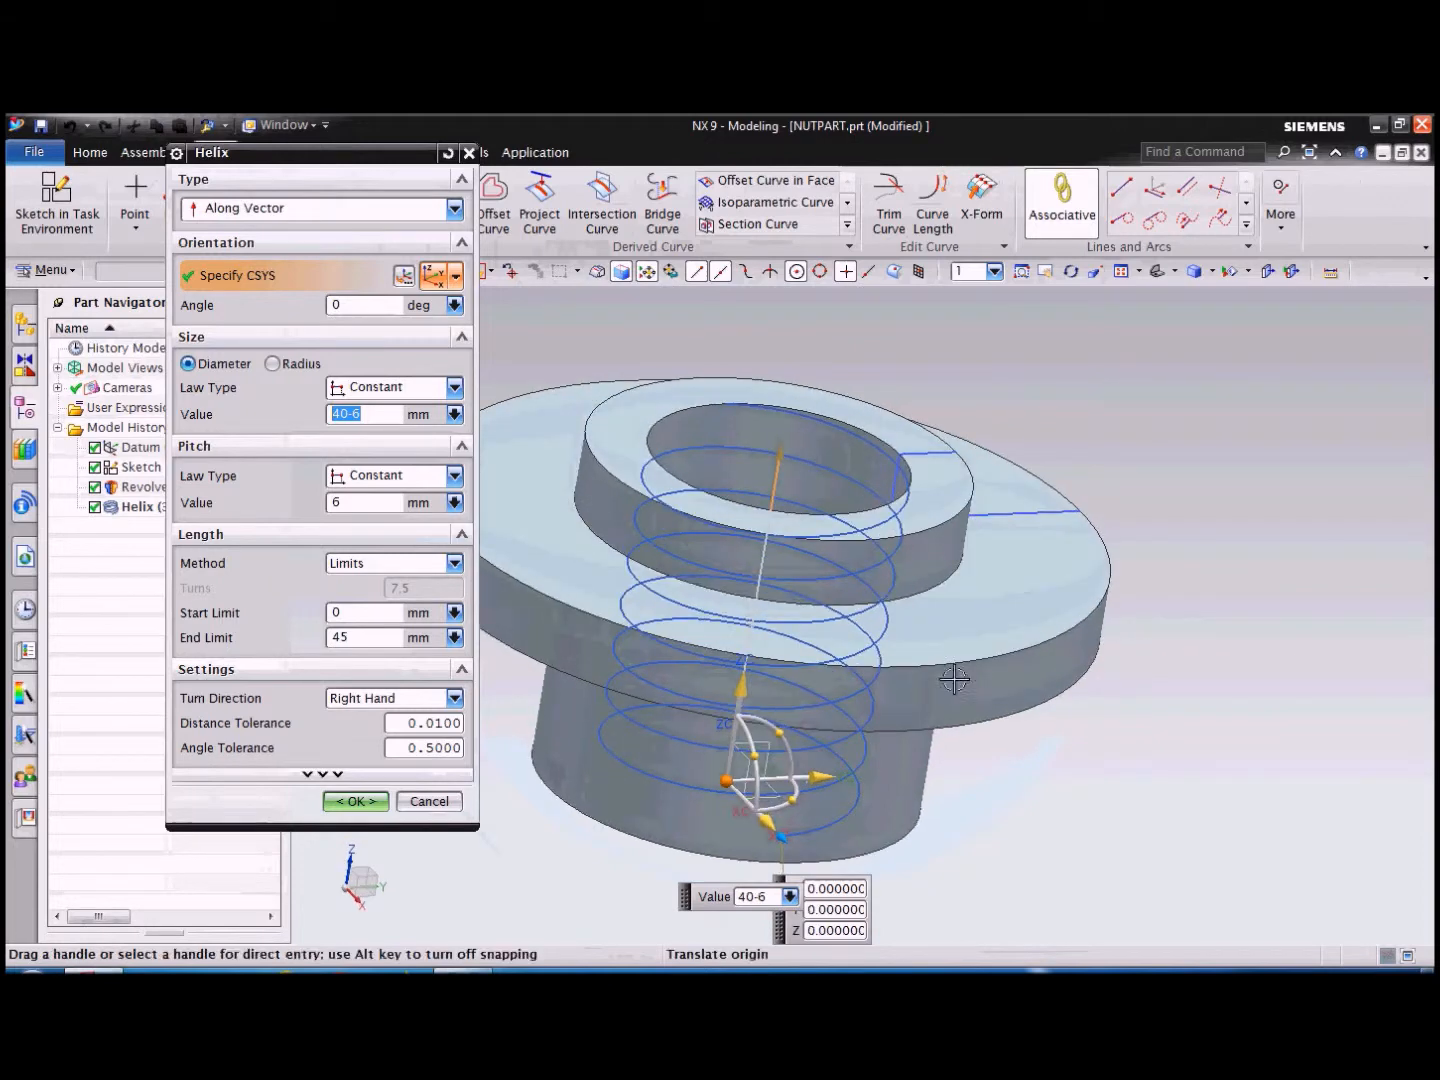
left_click(356, 801)
middle_click_drag(1238, 687, 1201, 647)
scroll(881, 439, "up", 3)
scroll(886, 449, "down", 2)
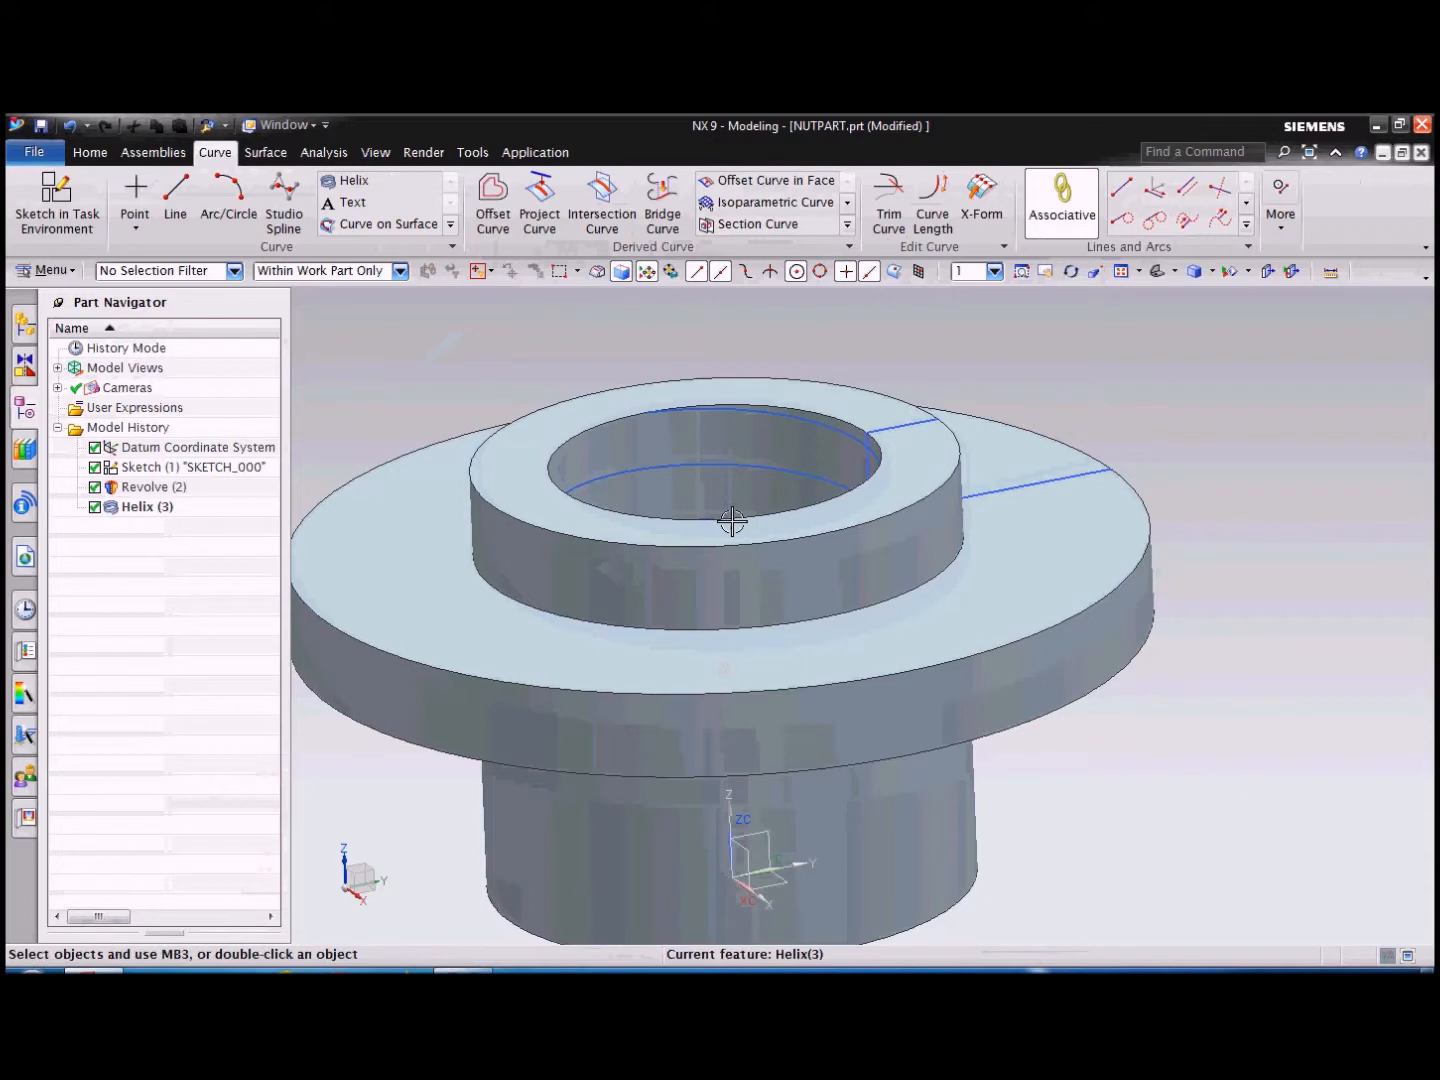
scroll(721, 490, "up", 2)
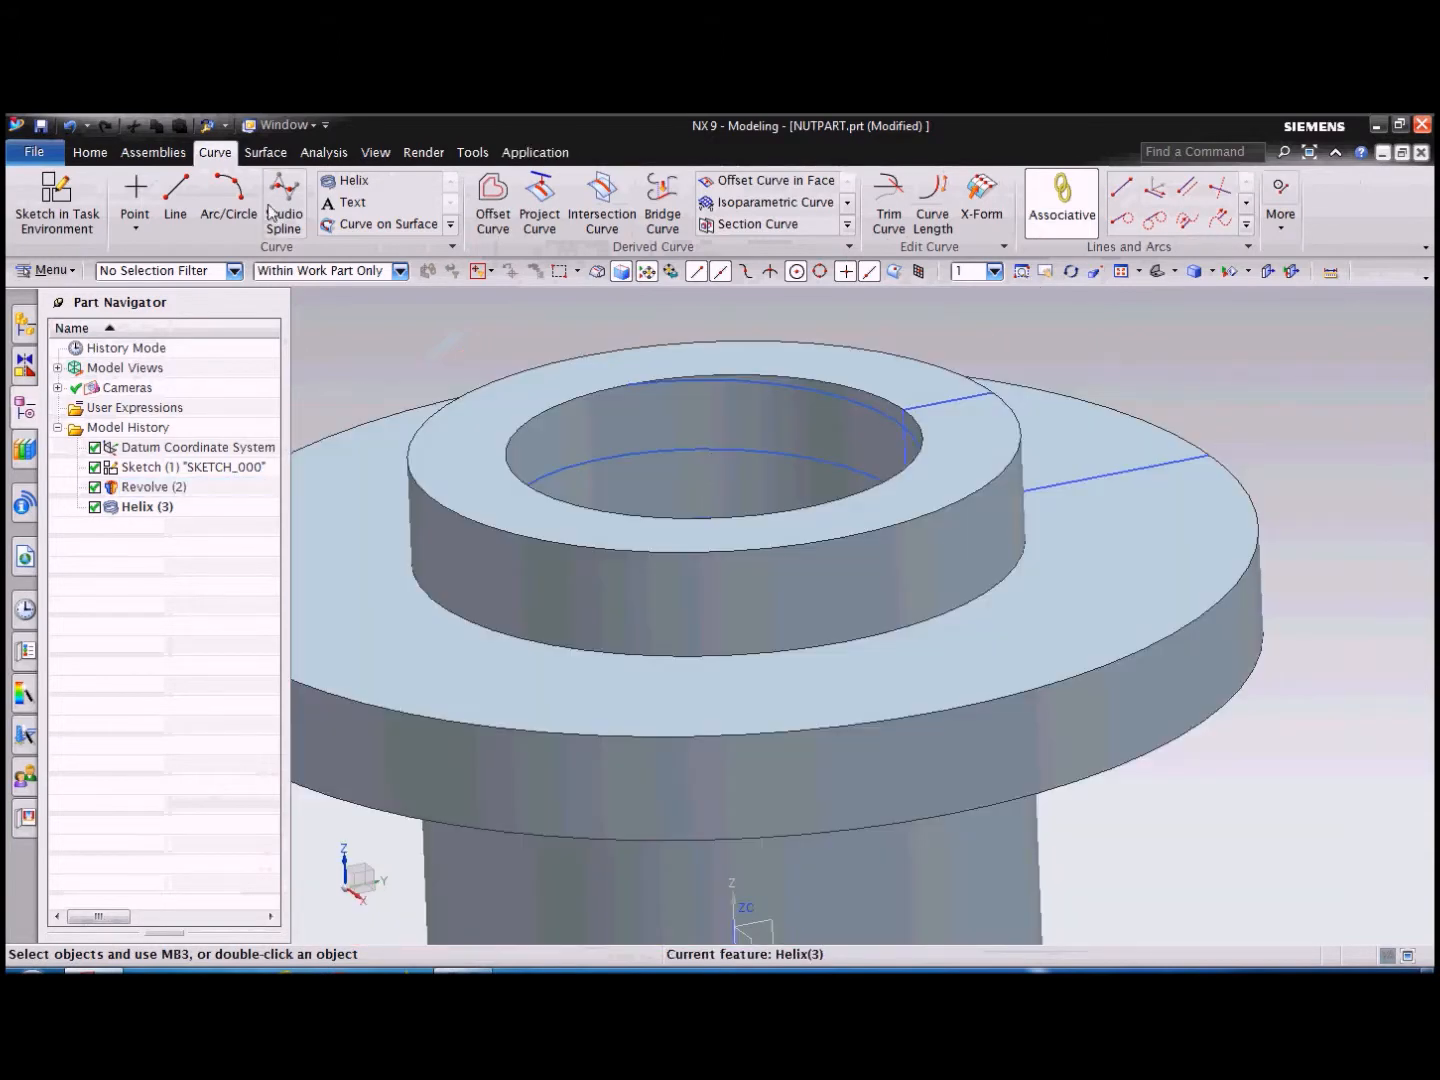
Start a datum plane near the lower bore opening and set its type to Point and Direction.
left_click(91, 154)
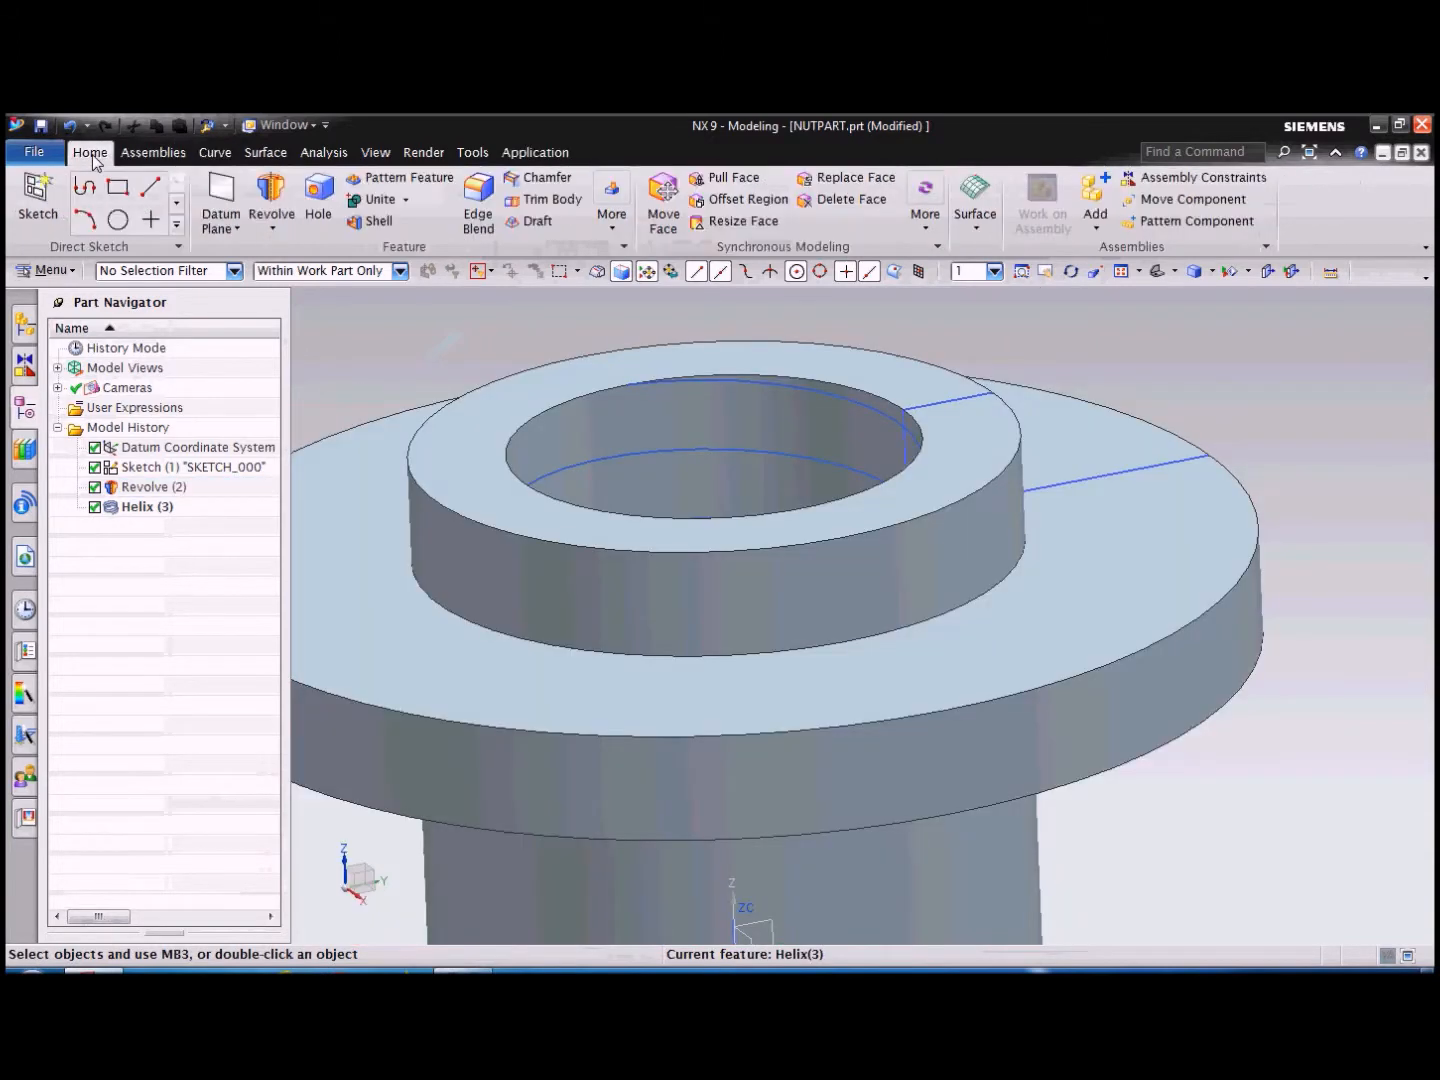
left_click(222, 195)
scroll(1070, 540, "down", 3)
middle_click_drag(1069, 540, 1140, 562)
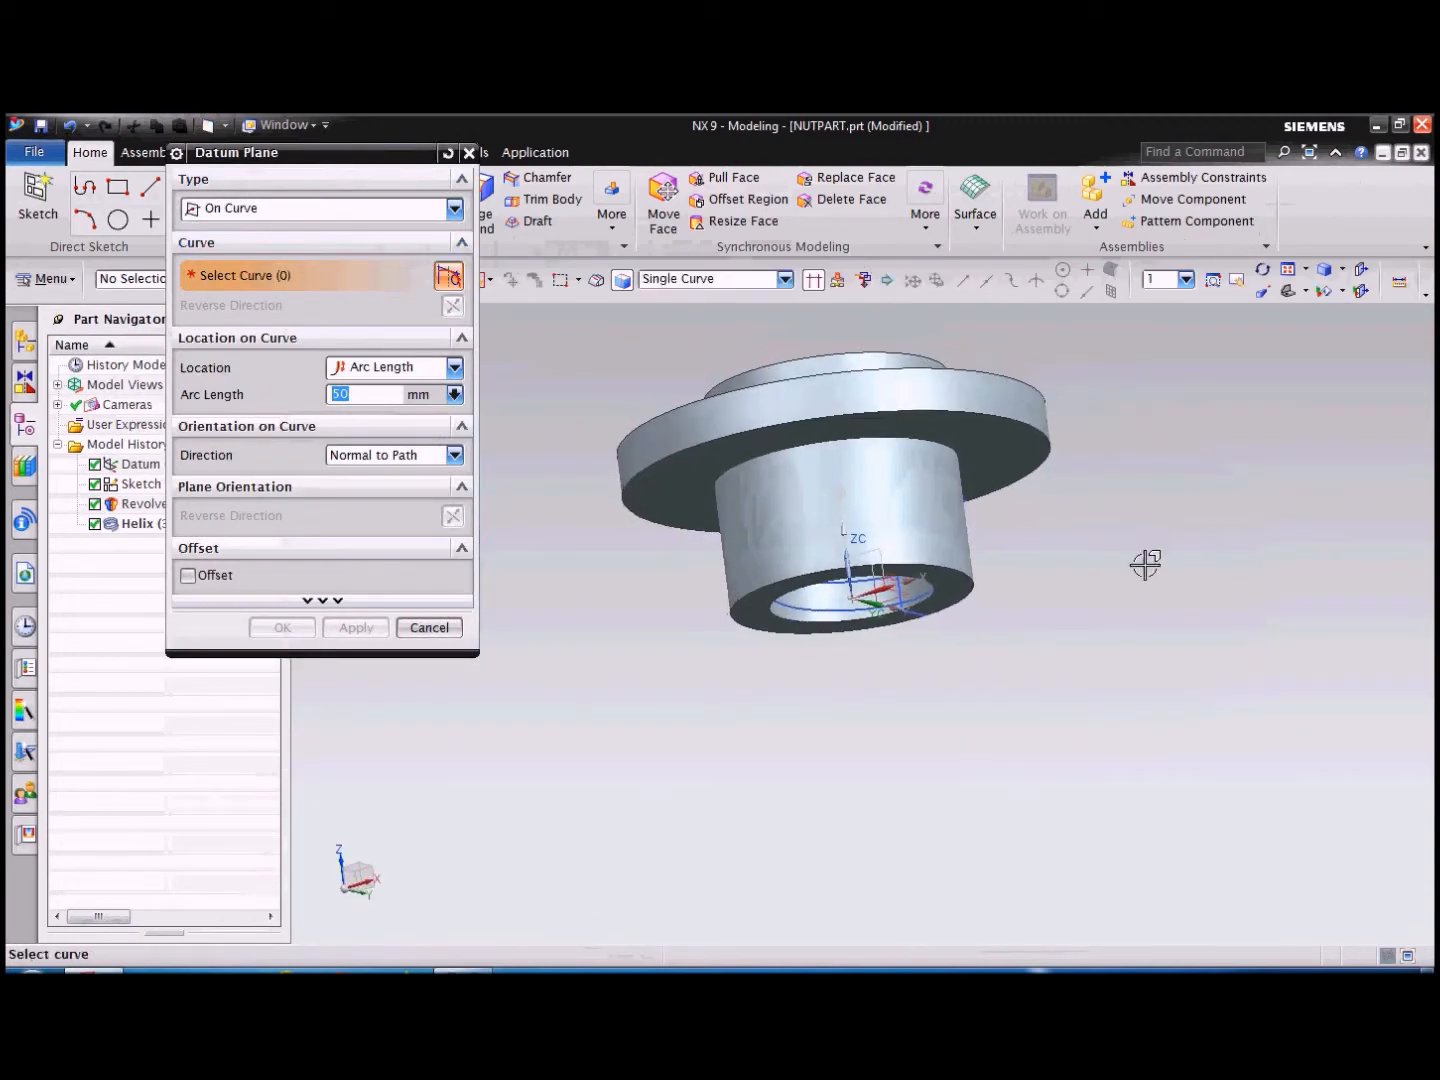
scroll(1141, 563, "up", 2)
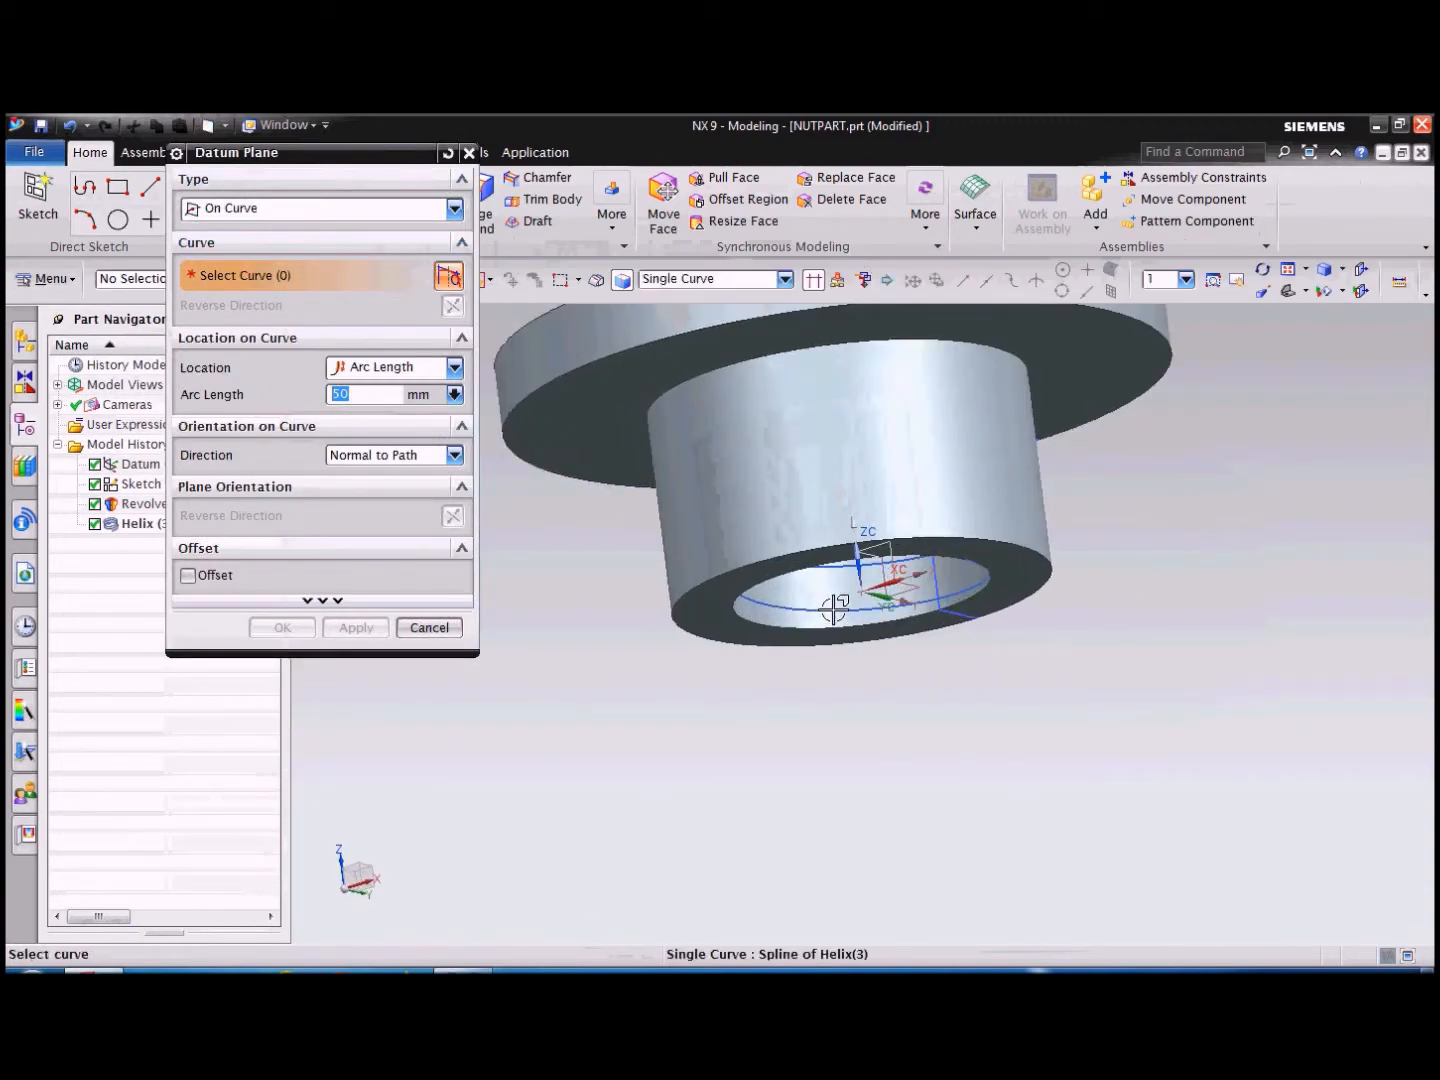
left_click(278, 211)
left_click(274, 396)
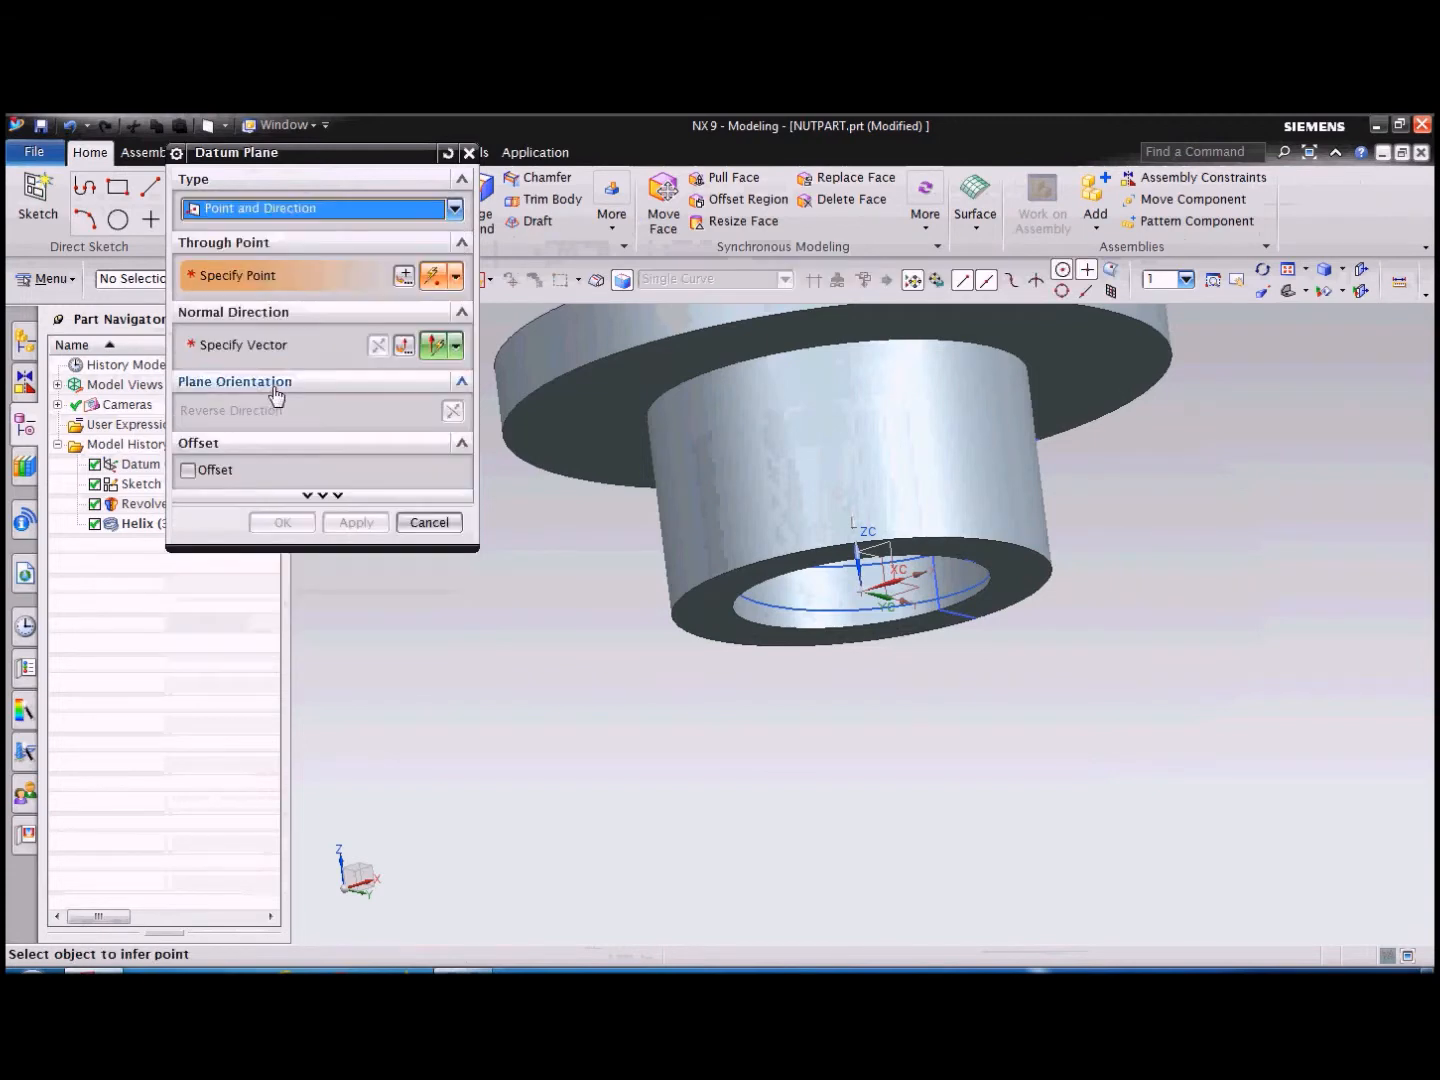
Define the datum plane's through point as the lower end point of the helix.
left_click(404, 276)
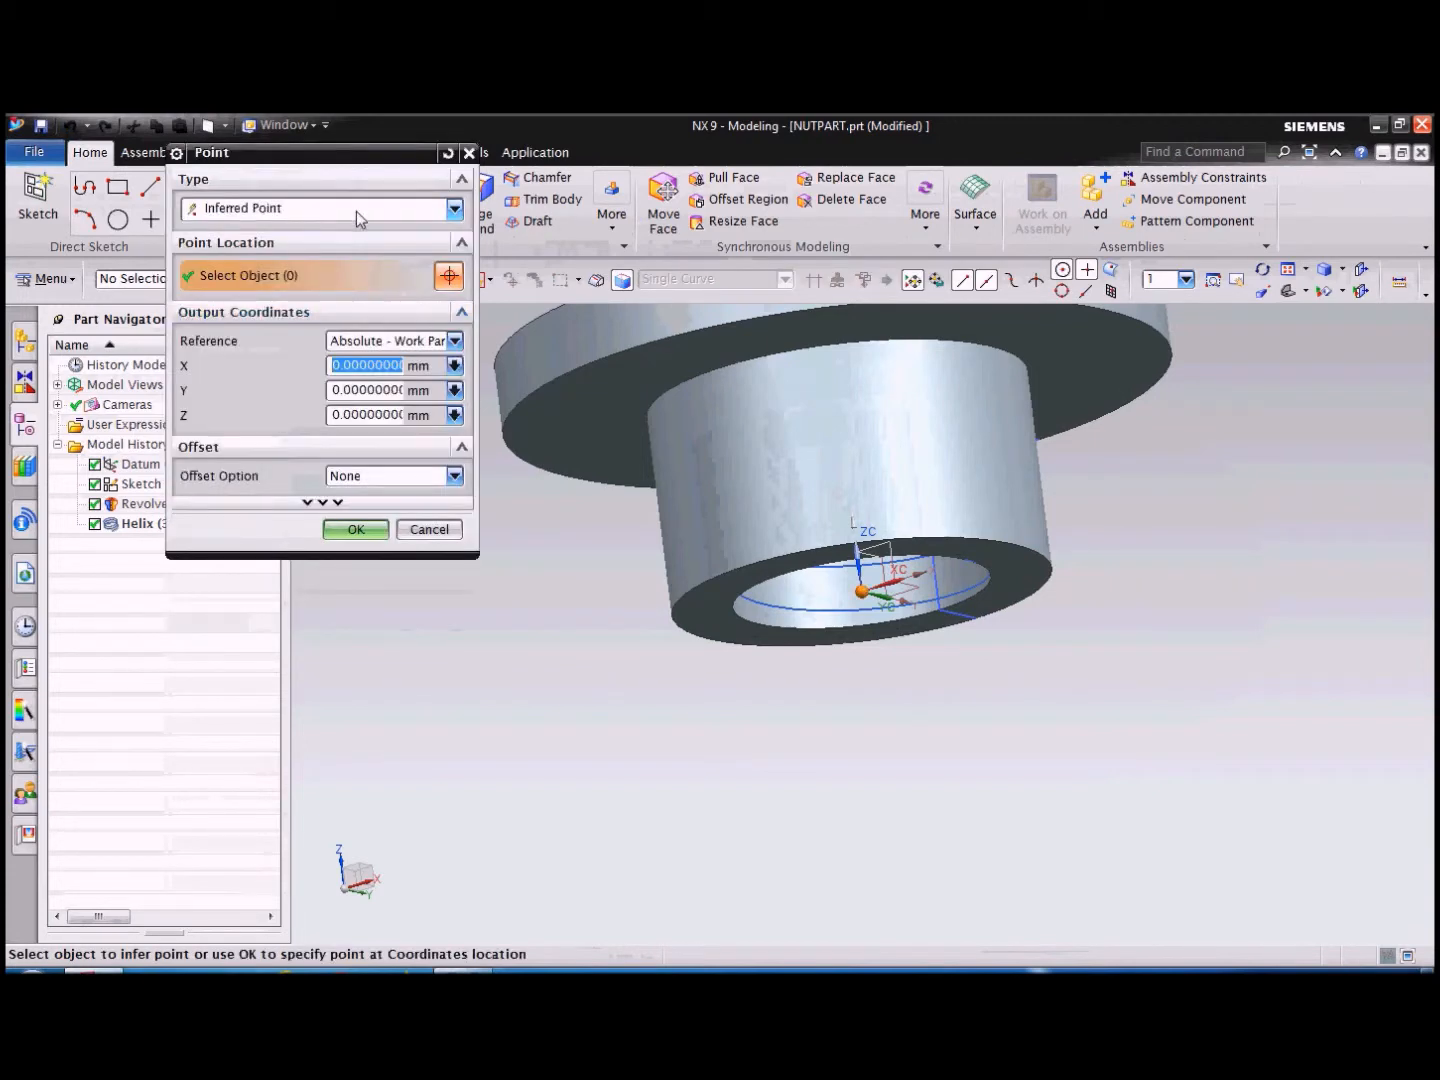
left_click(356, 212)
left_click(245, 287)
middle_click_drag(981, 680, 985, 694)
scroll(980, 625, "up", 4)
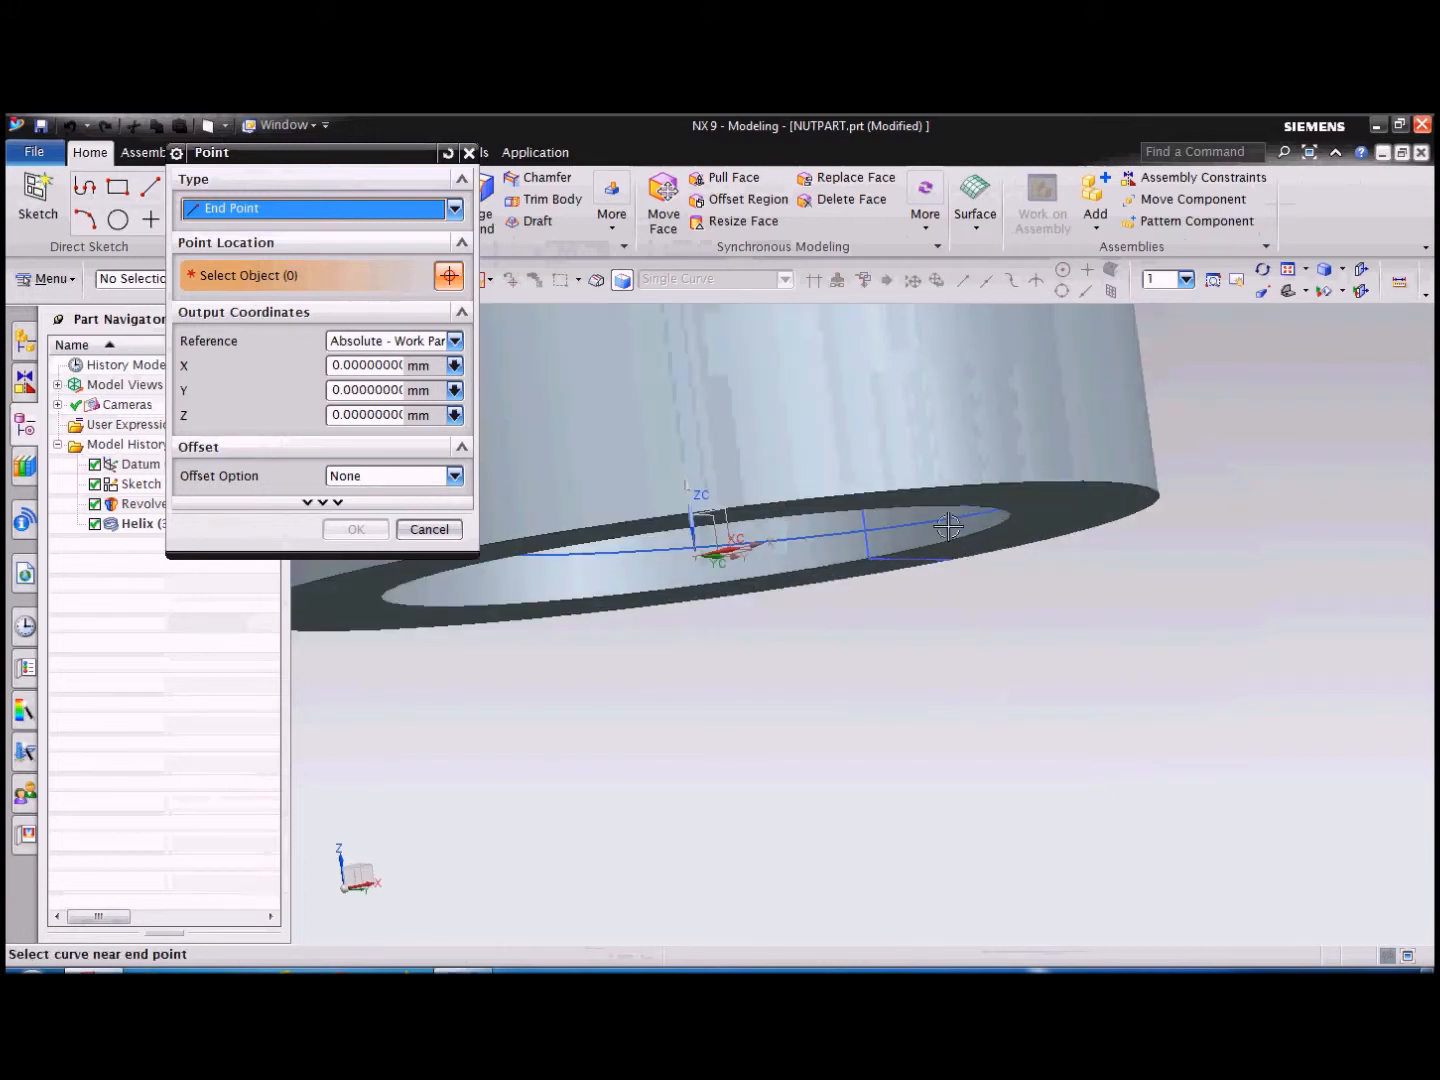
left_click(946, 519)
mouse_move(978, 657)
middle_mouse_down()
mouse_move(1016, 660)
mouse_move(1000, 672)
mouse_move(1001, 649)
middle_mouse_up()
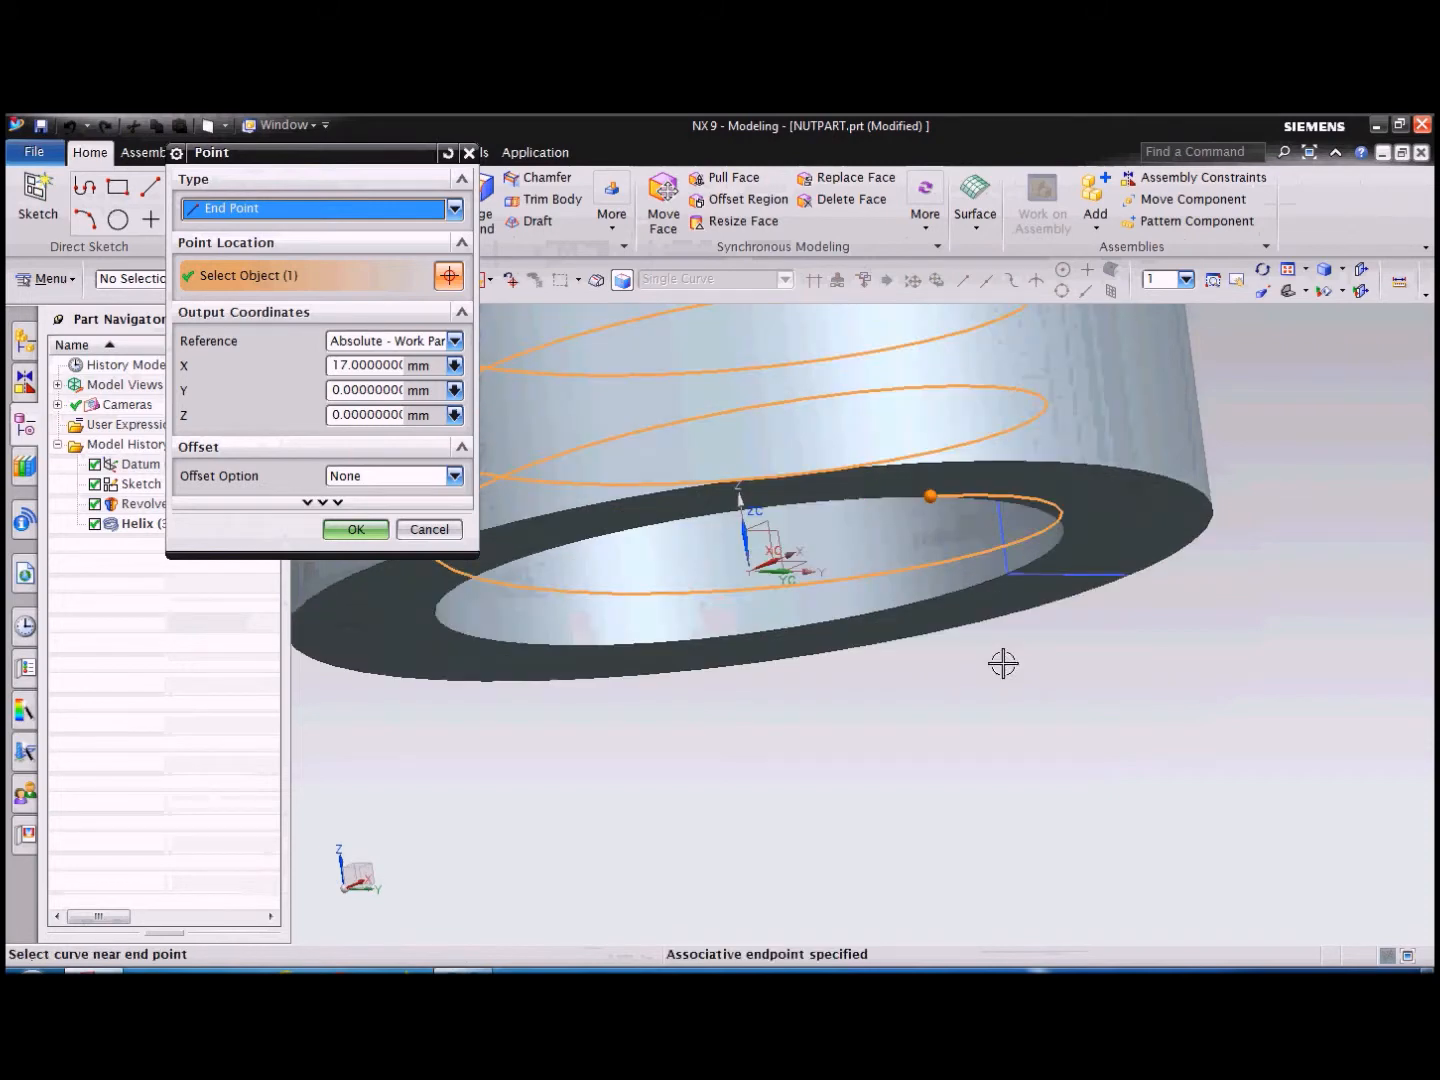
left_click(356, 530)
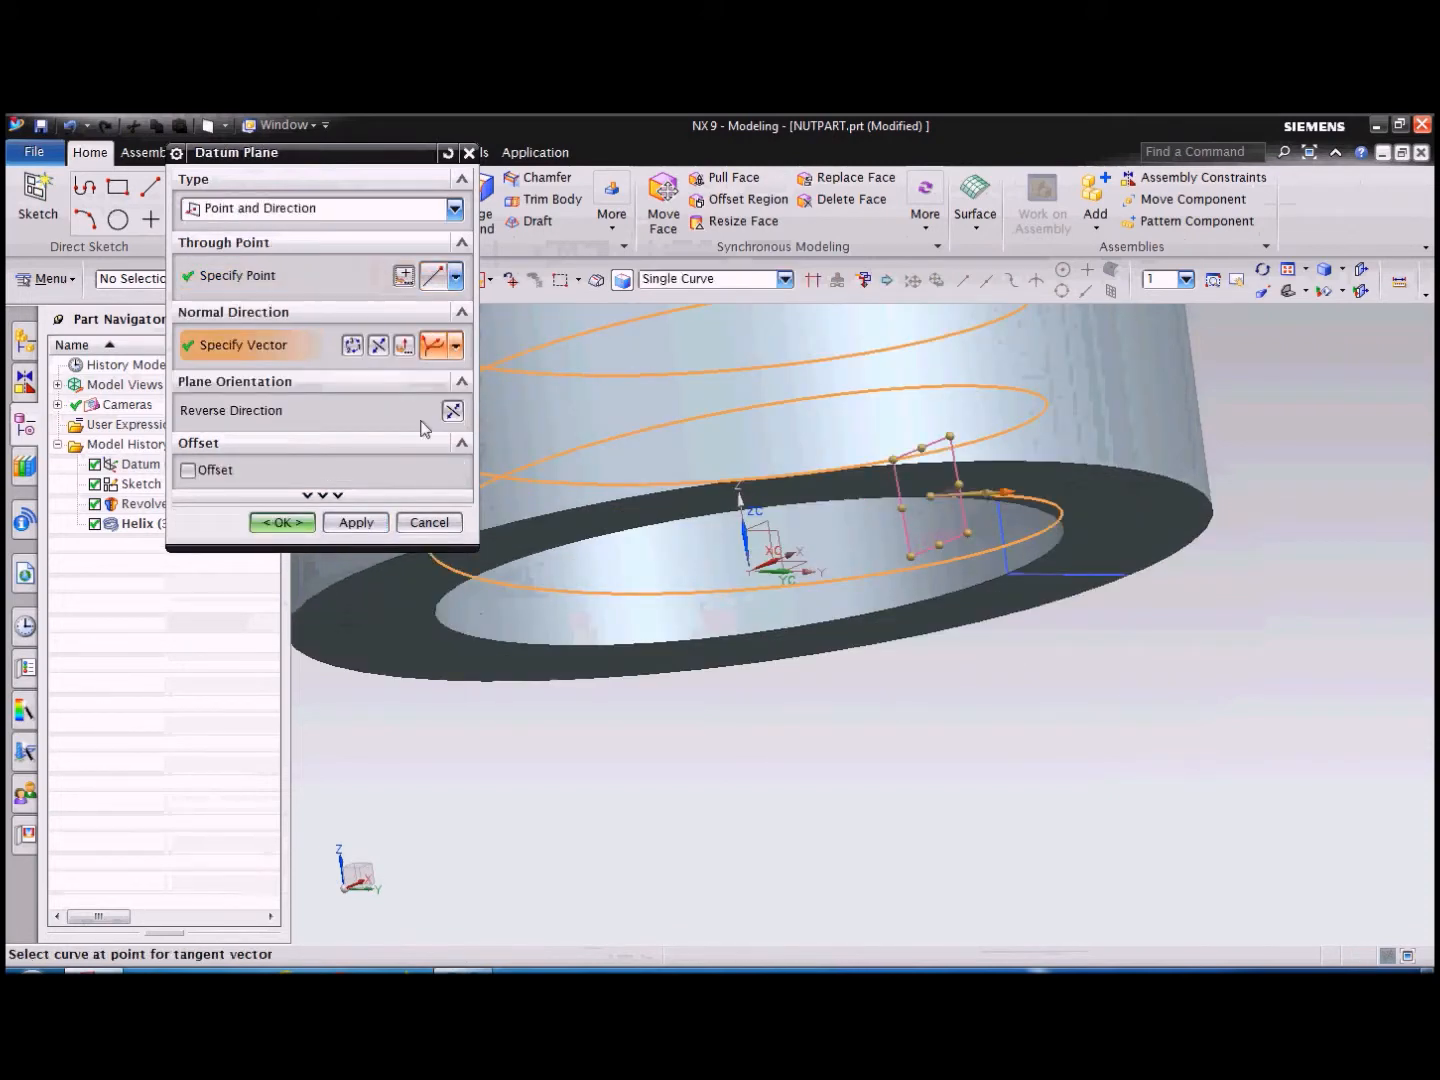
Try an inferred vector and a vector tangent to the helix as the datum plane's normal direction.
left_click(456, 346)
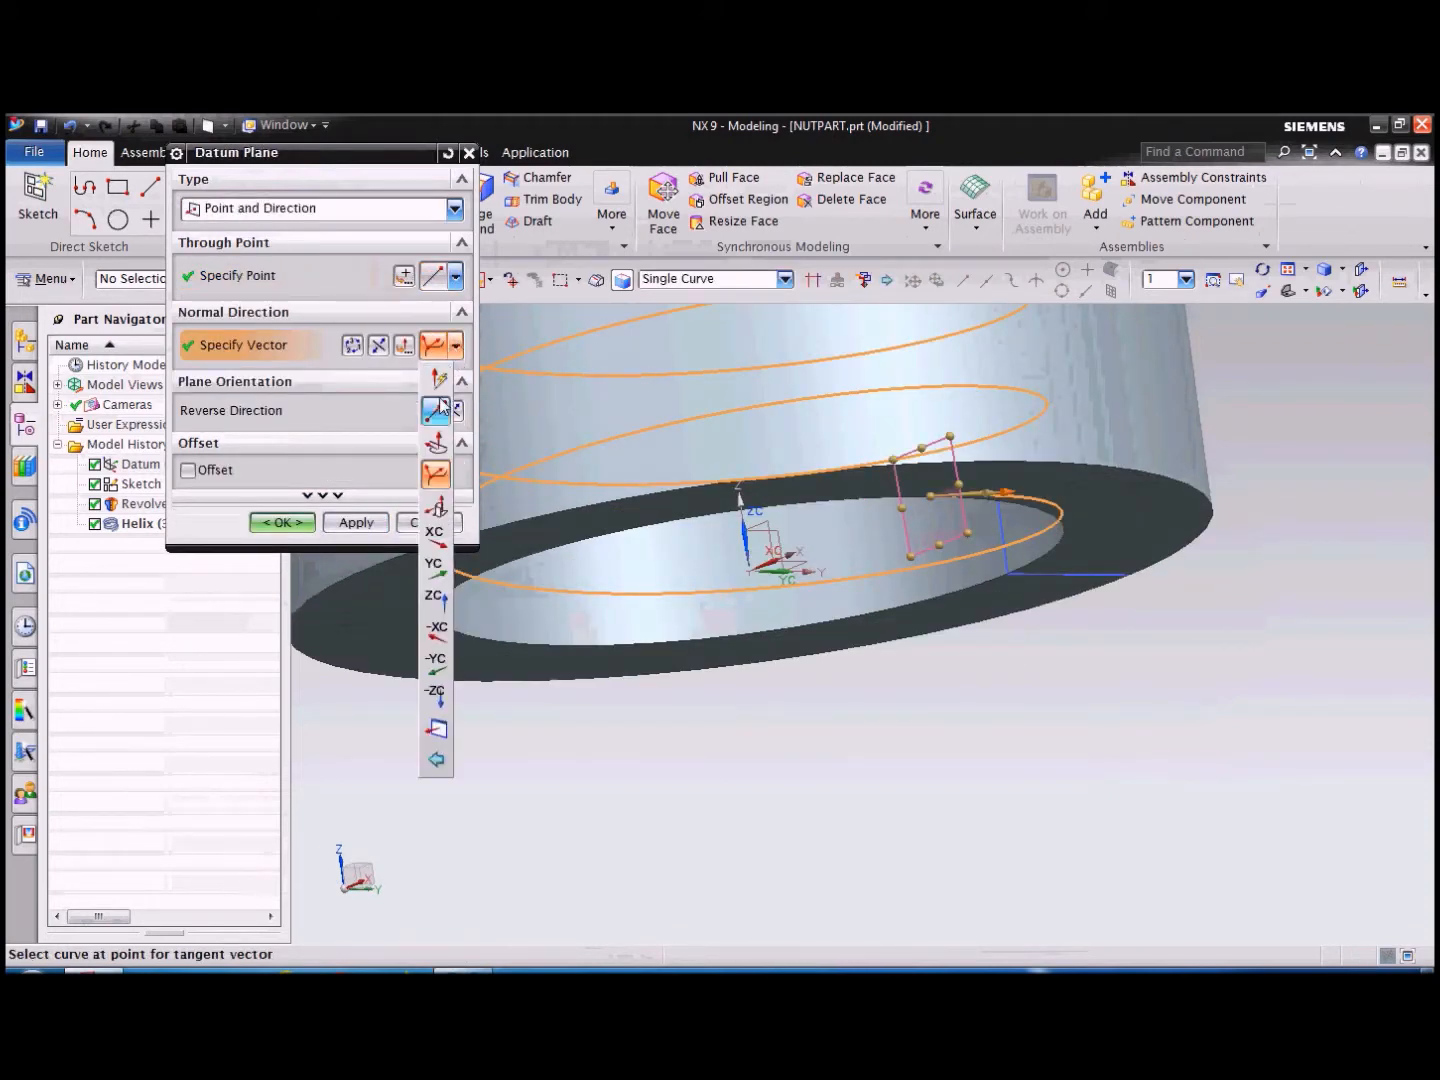
left_click(440, 382)
mouse_move(938, 751)
middle_mouse_down()
mouse_move(975, 725)
mouse_move(956, 741)
mouse_move(1019, 724)
mouse_move(939, 718)
middle_mouse_up()
left_click(922, 623)
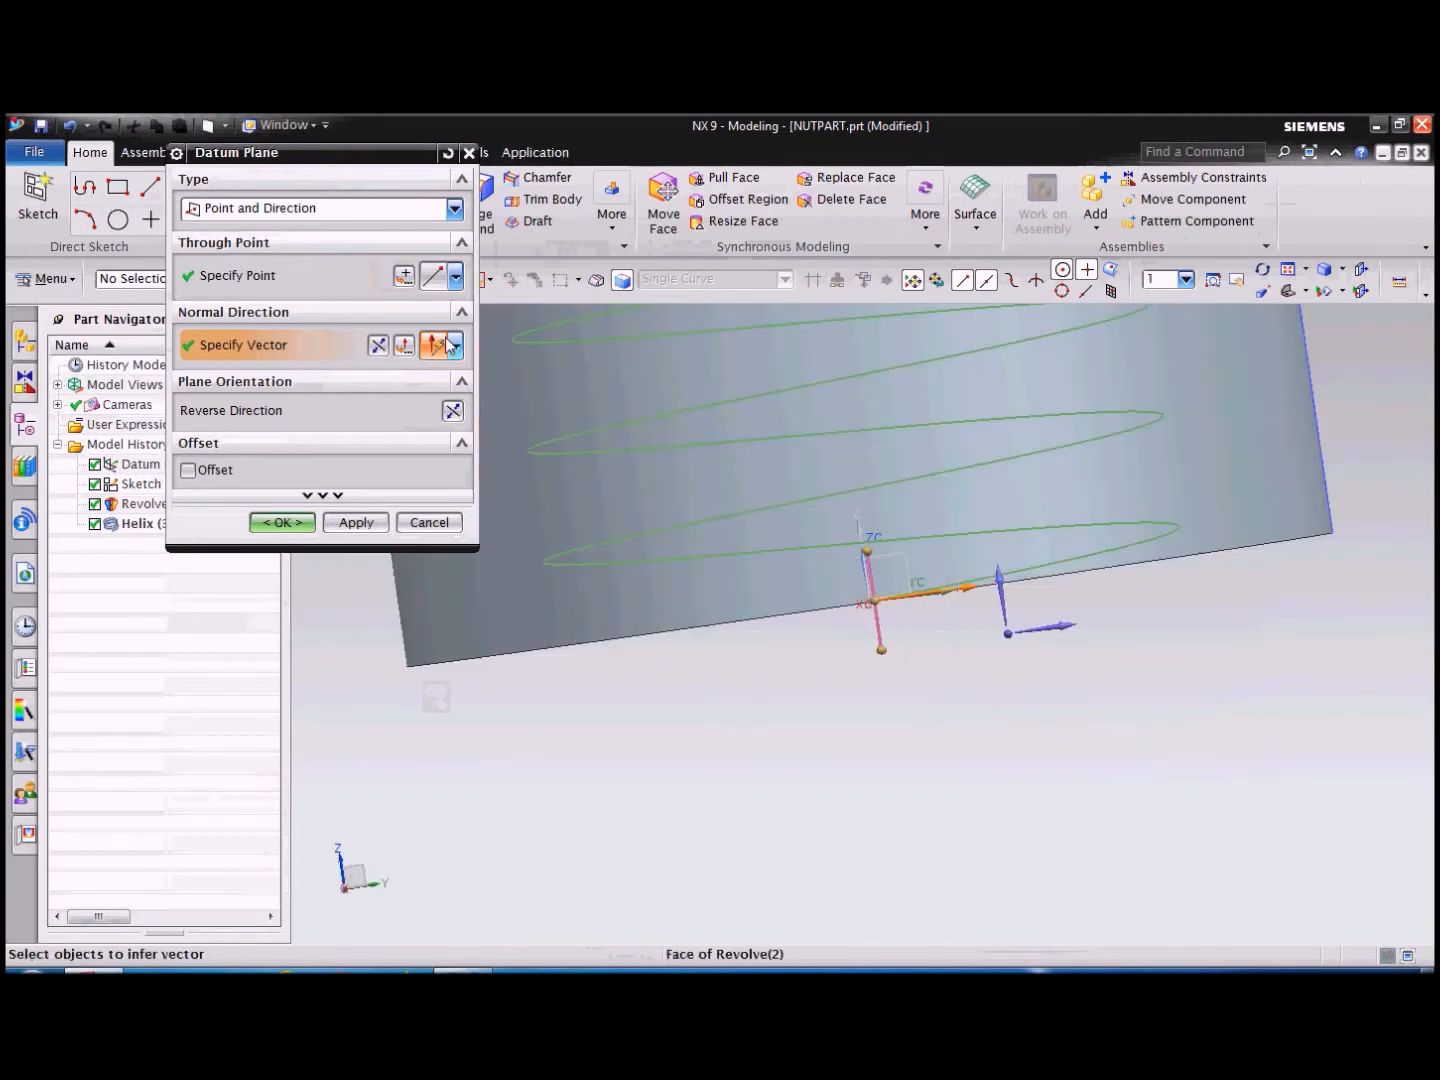
left_click(455, 346)
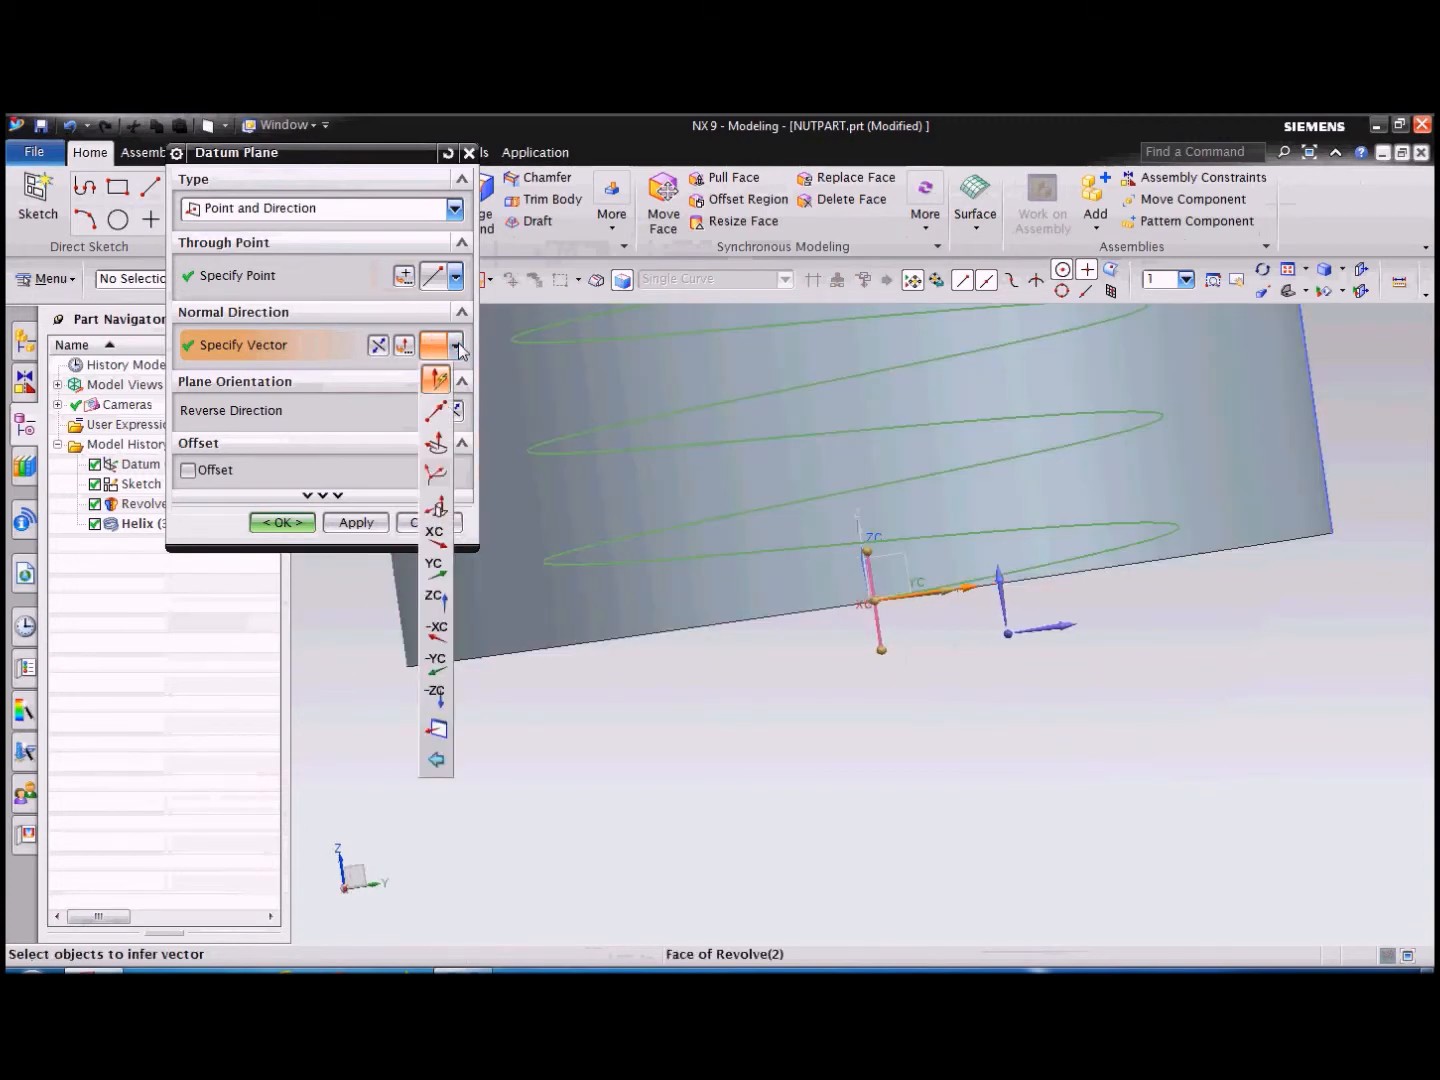
left_click(435, 471)
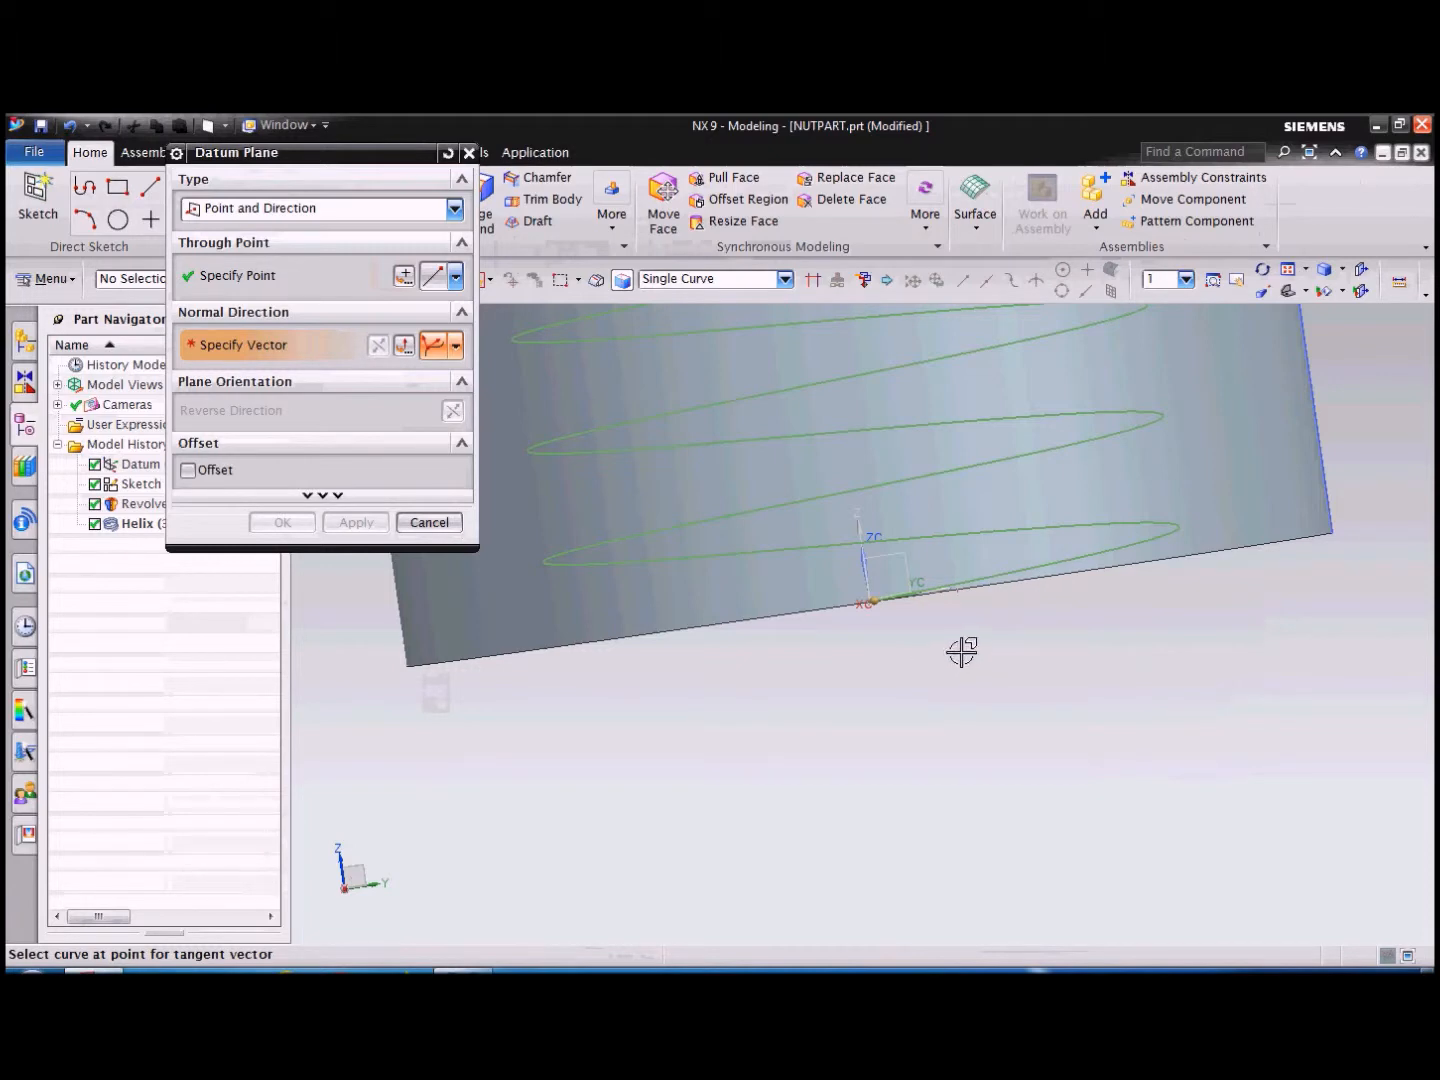
middle_click_drag(962, 651, 1016, 620)
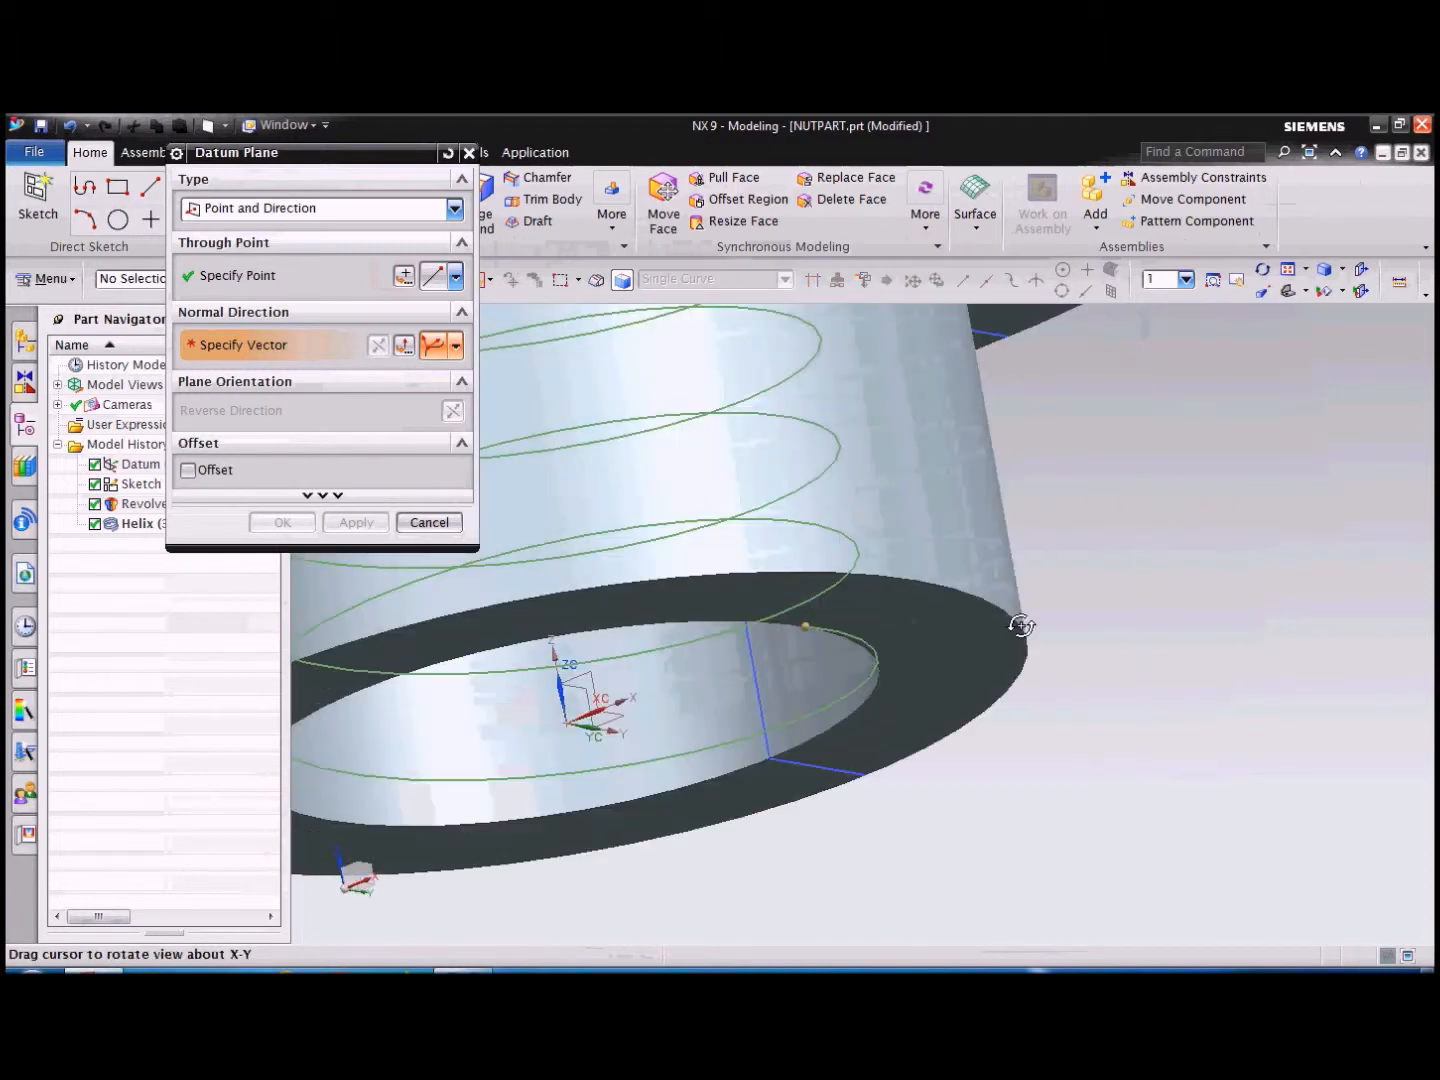
left_click(861, 683)
middle_click_drag(1093, 646, 1033, 680)
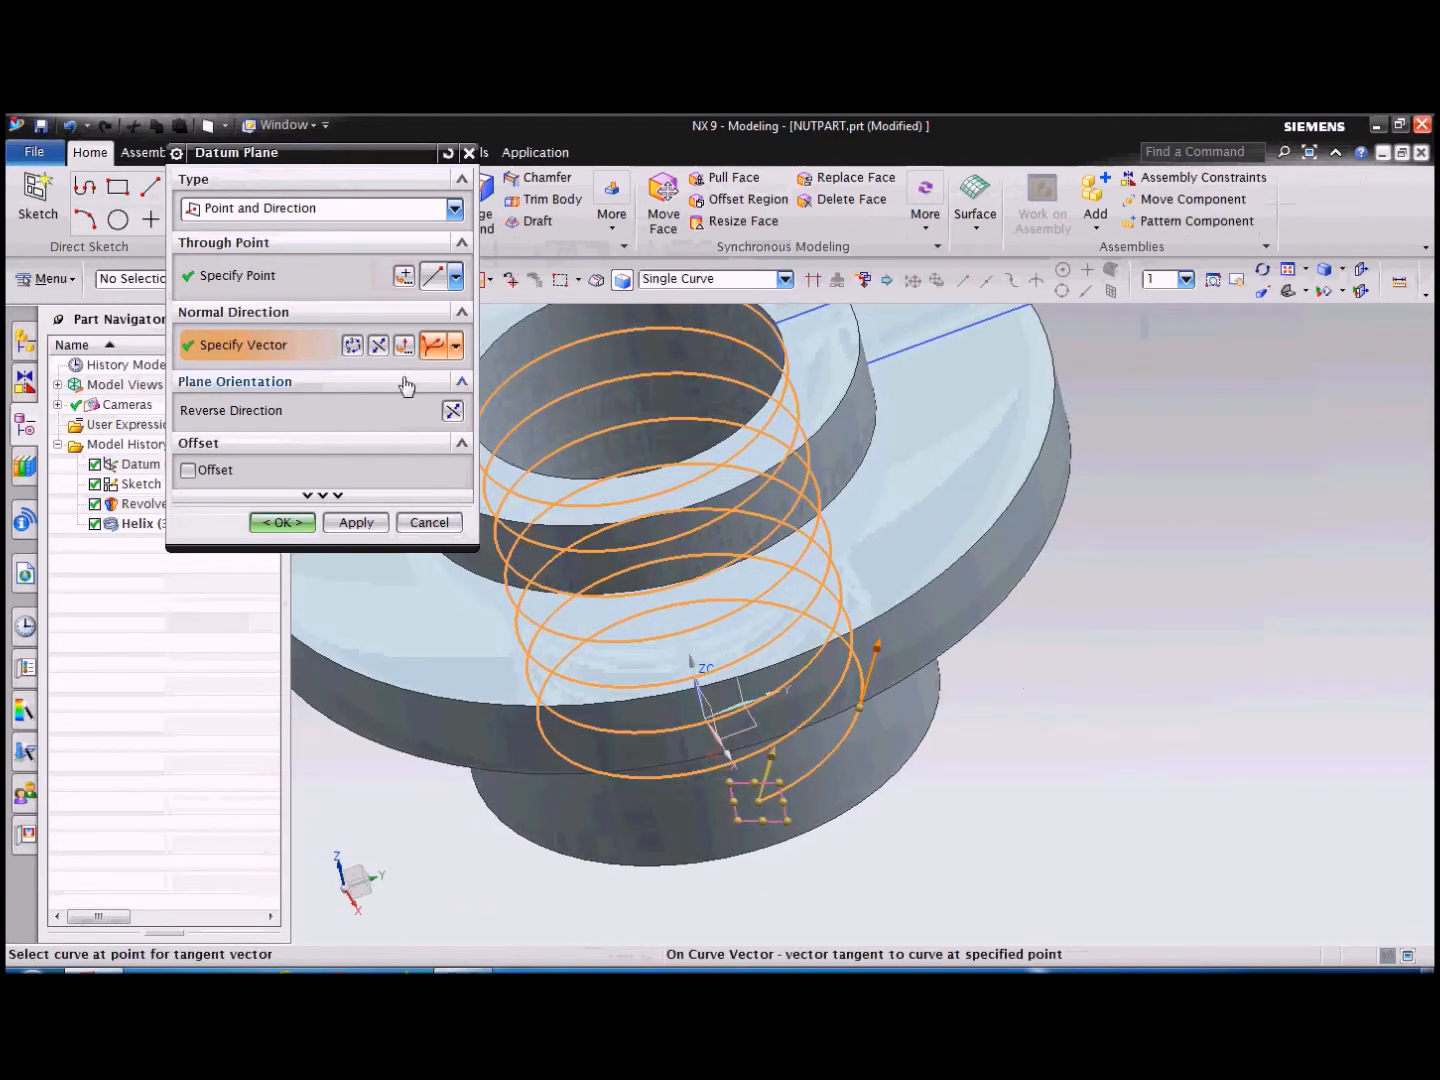
Set the plane's normal to an inferred vector parallel to the Y axis and create the datum plane.
left_click(455, 348)
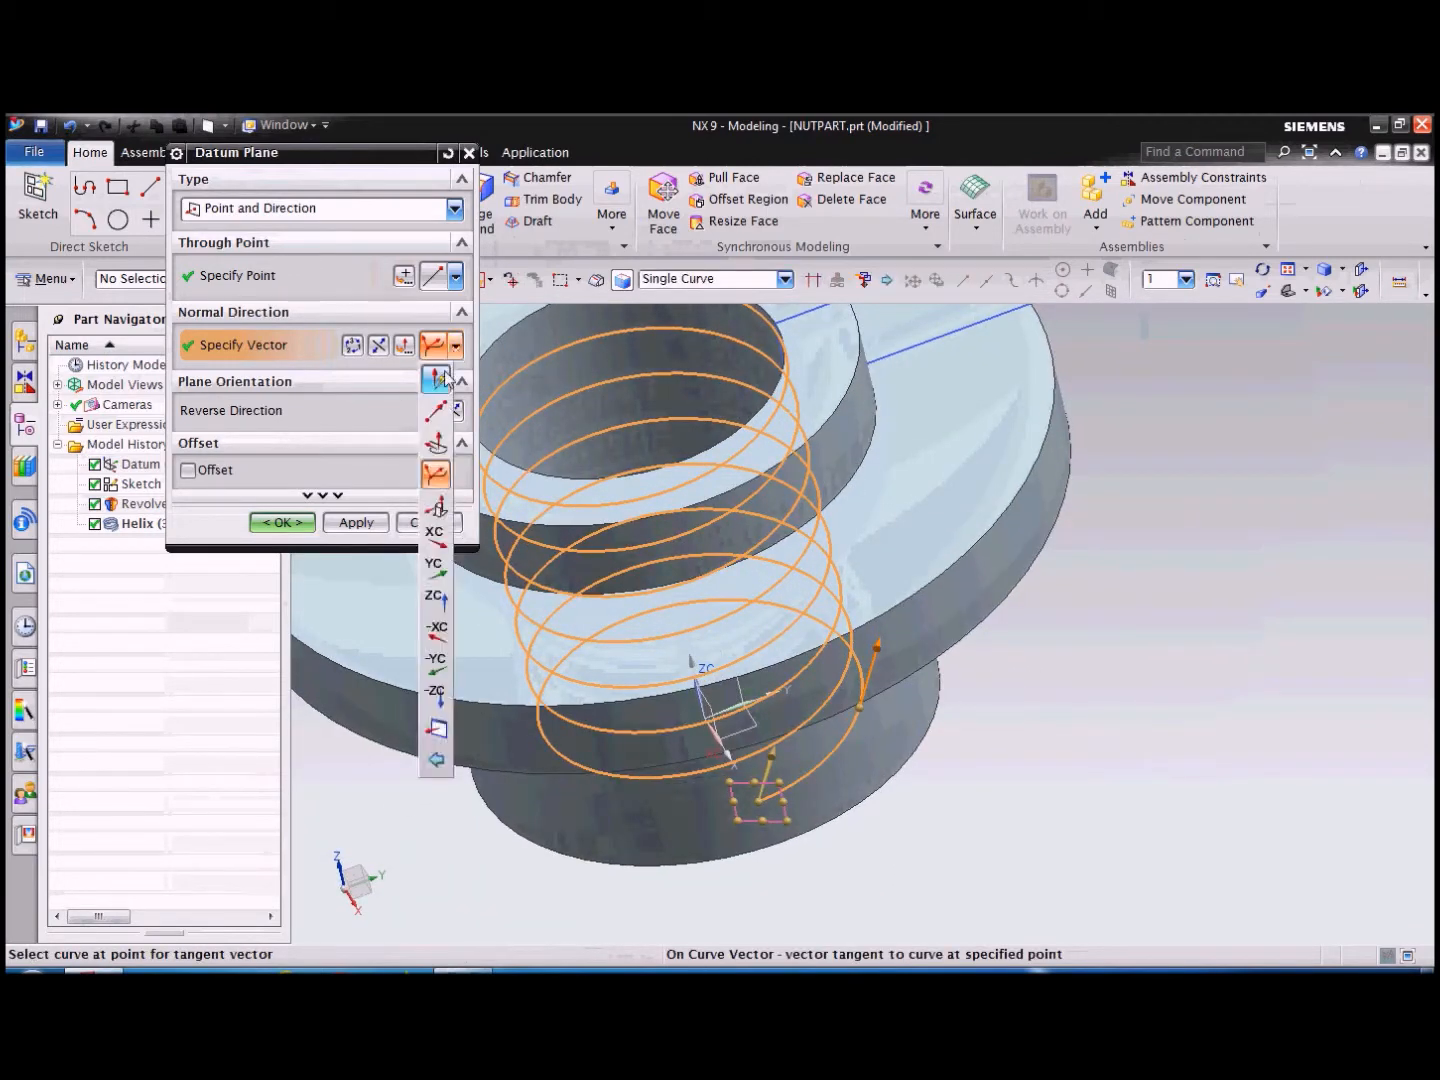
left_click(440, 388)
left_click(997, 583)
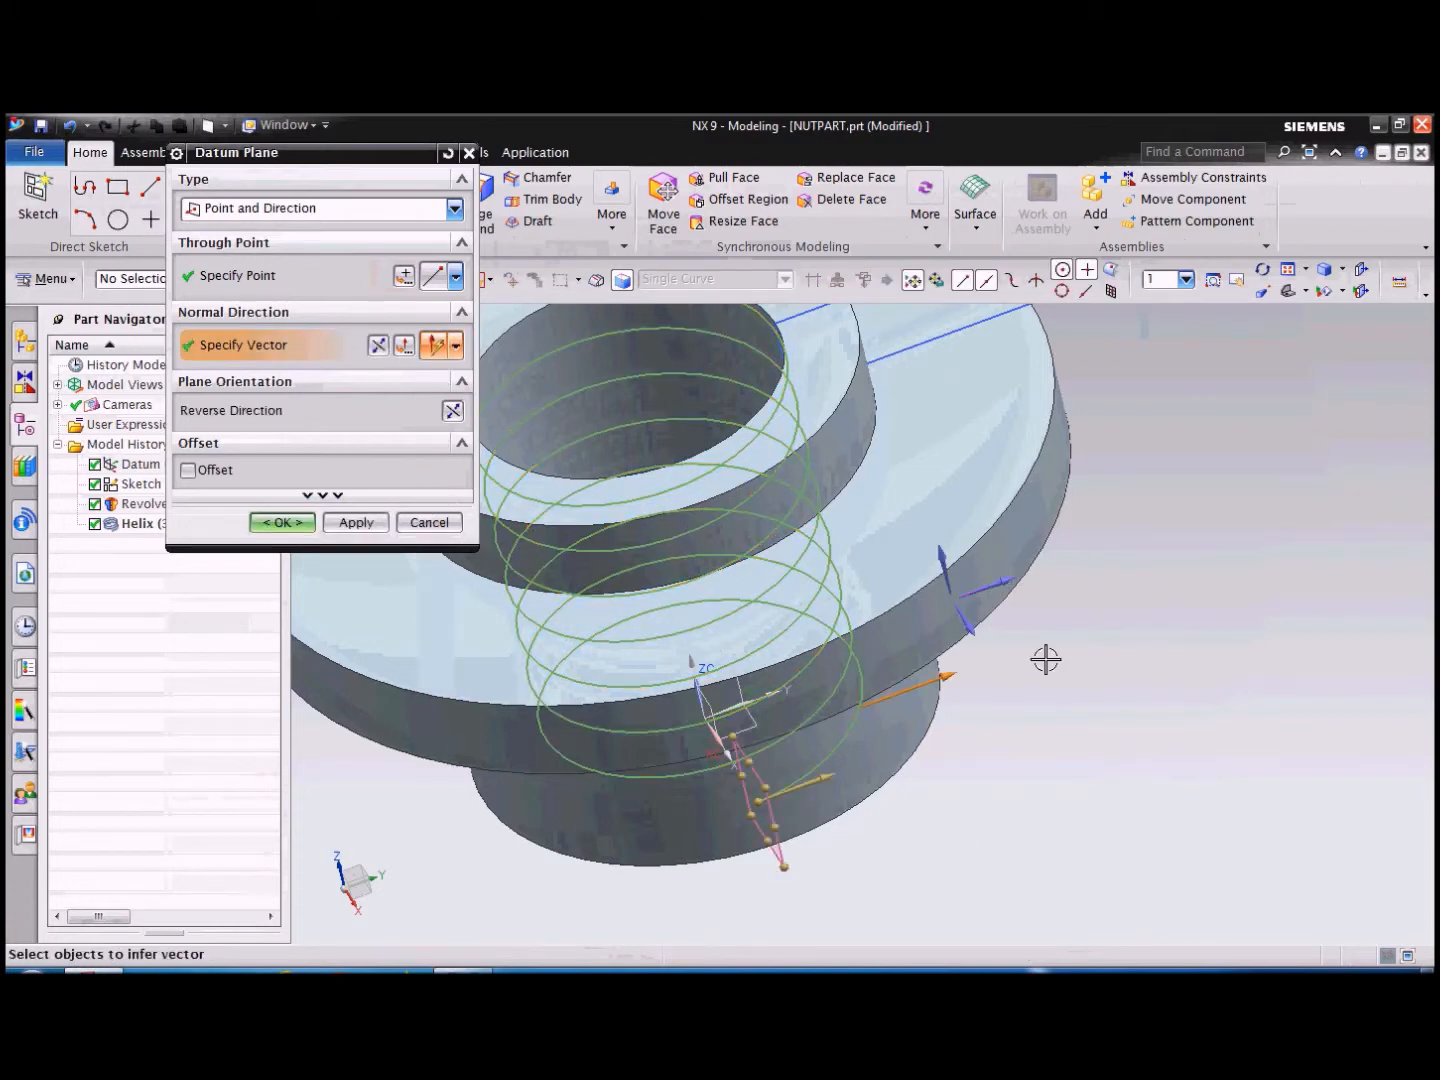
middle_click_drag(1095, 651, 1109, 597)
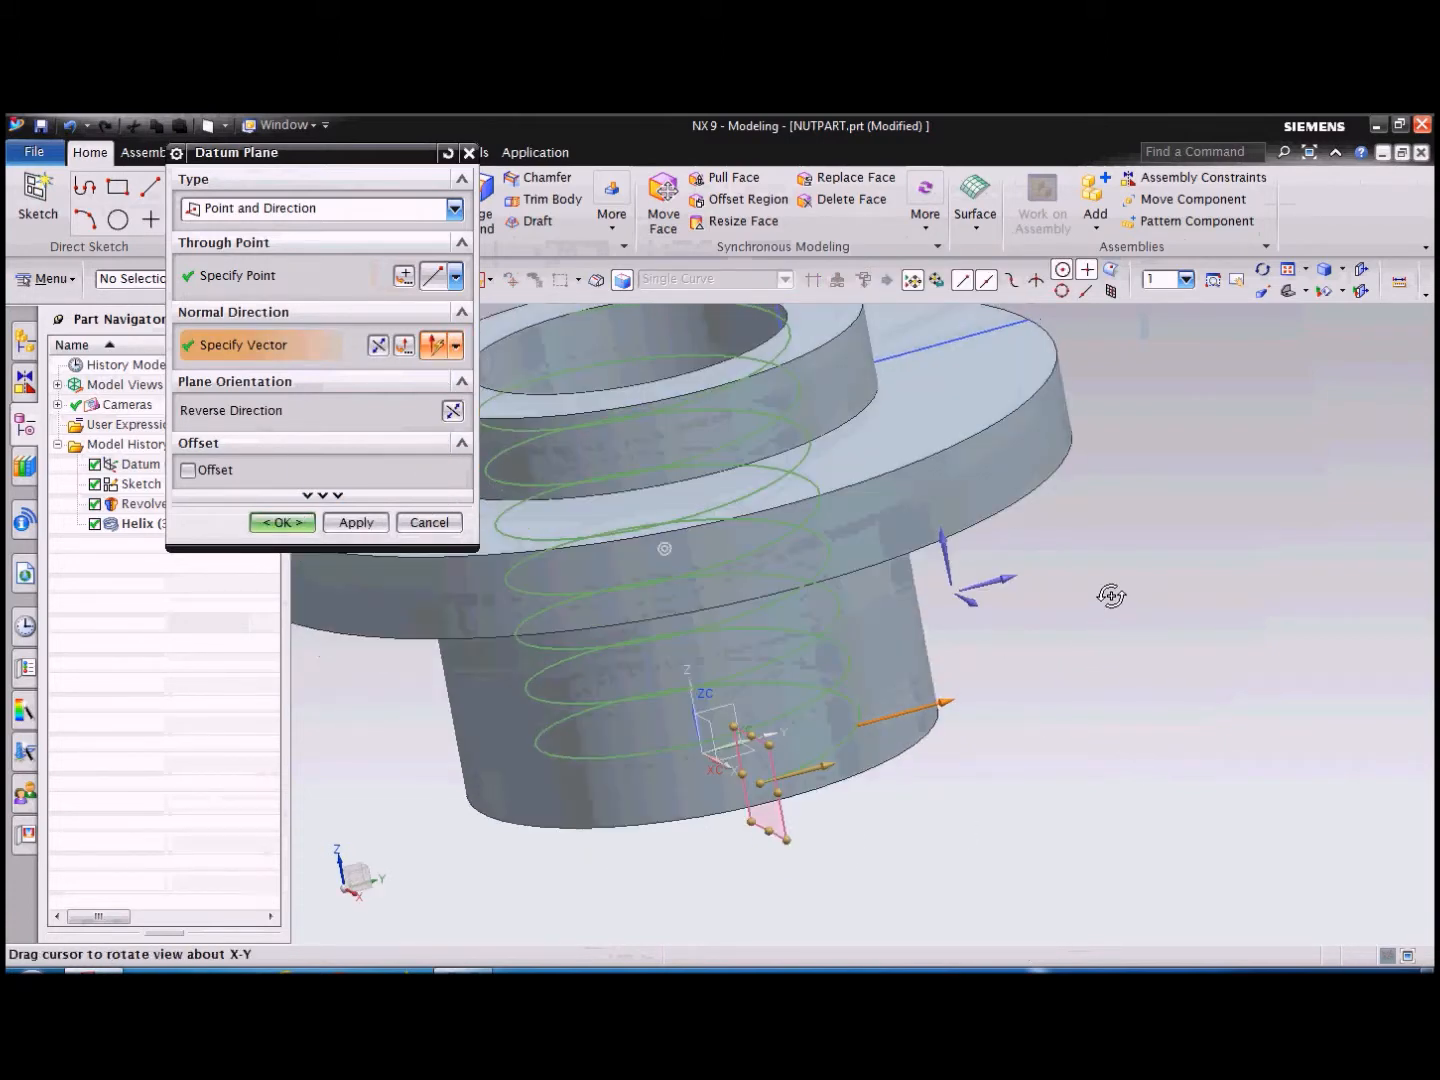
left_click(265, 525)
Start a sketch on the new datum plane with its origin at the lower end point of the helix.
middle_click_drag(1060, 661, 1071, 715)
left_click(30, 194)
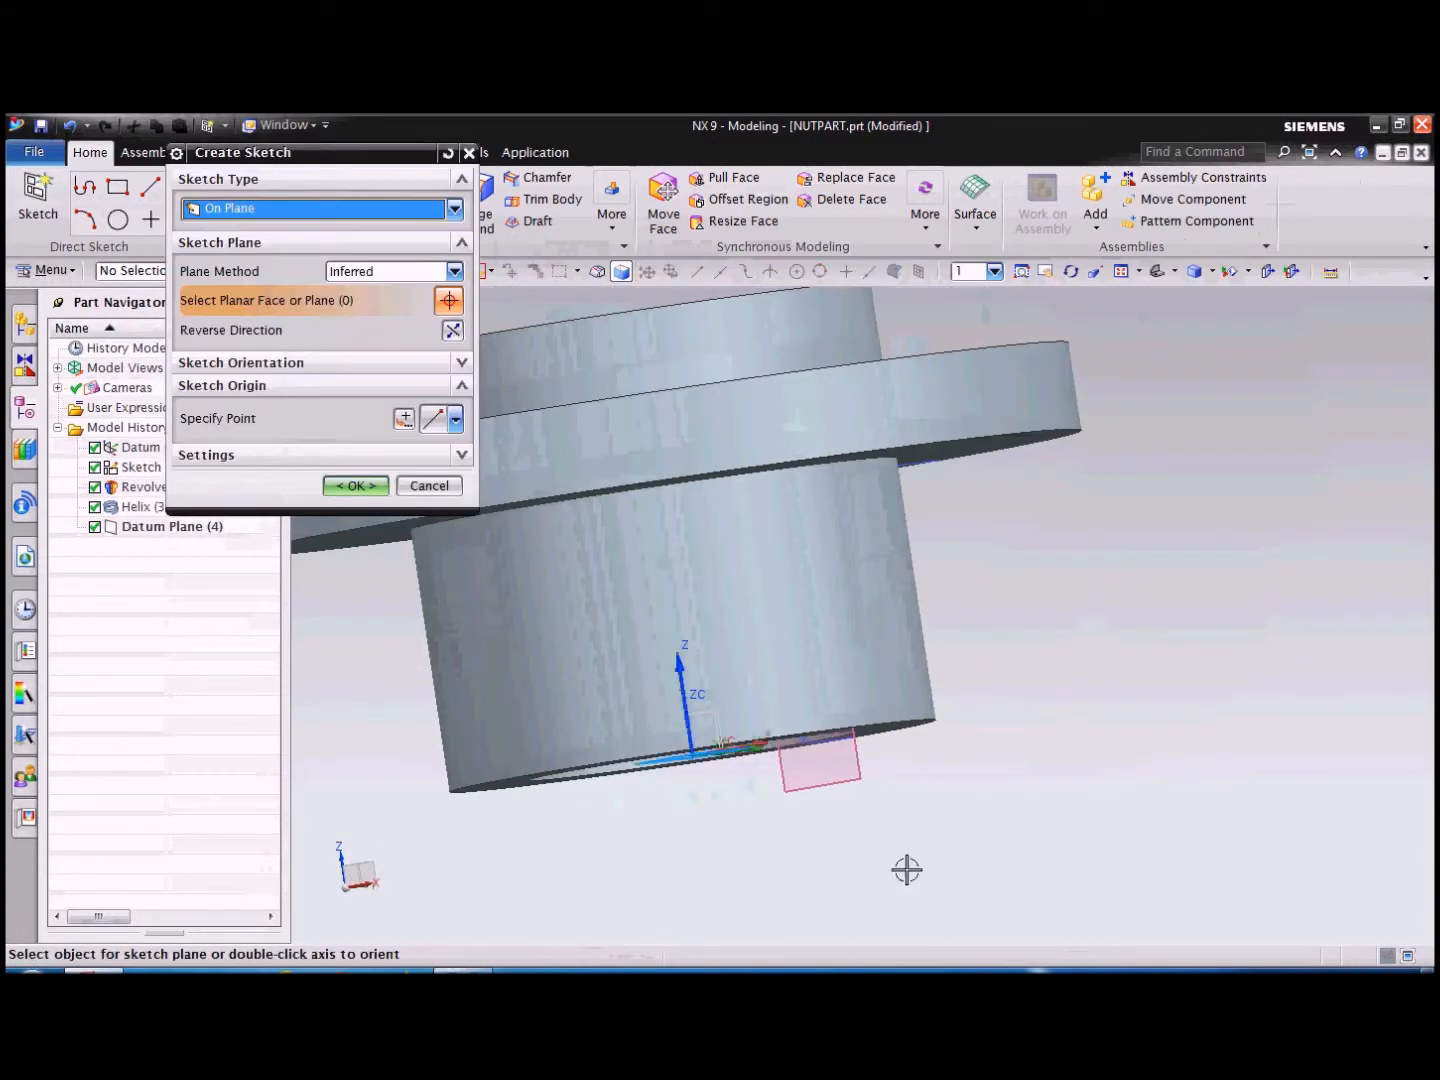
scroll(906, 868, "up", 5)
left_click(853, 733)
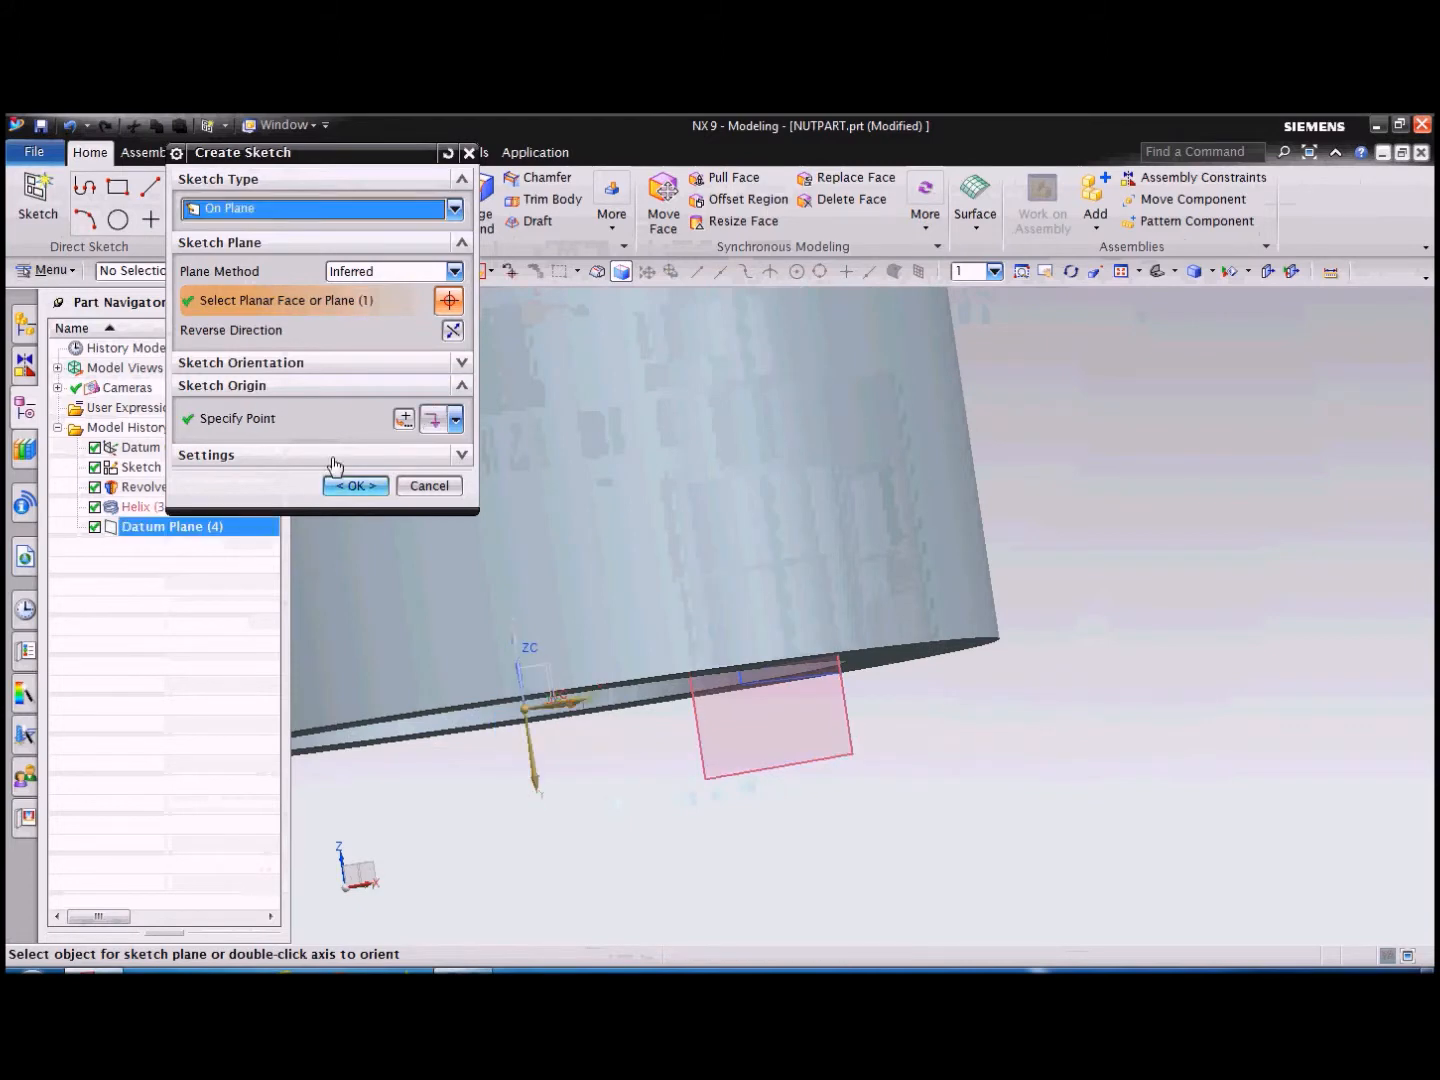
left_click(404, 420)
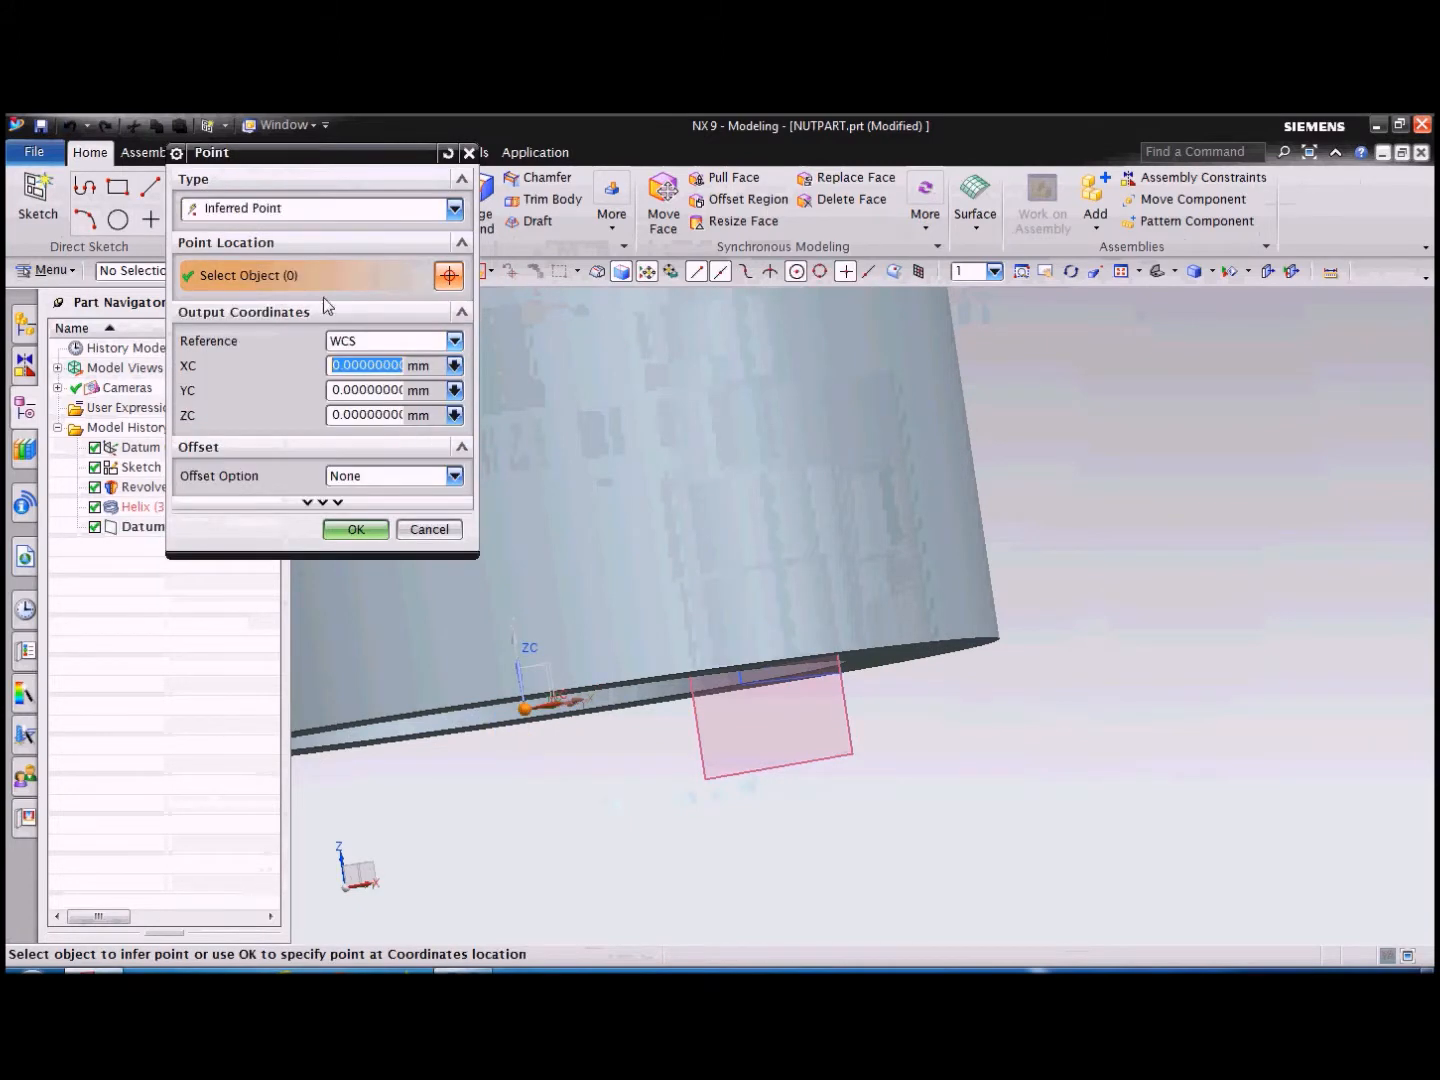
left_click(296, 211)
left_click(267, 292)
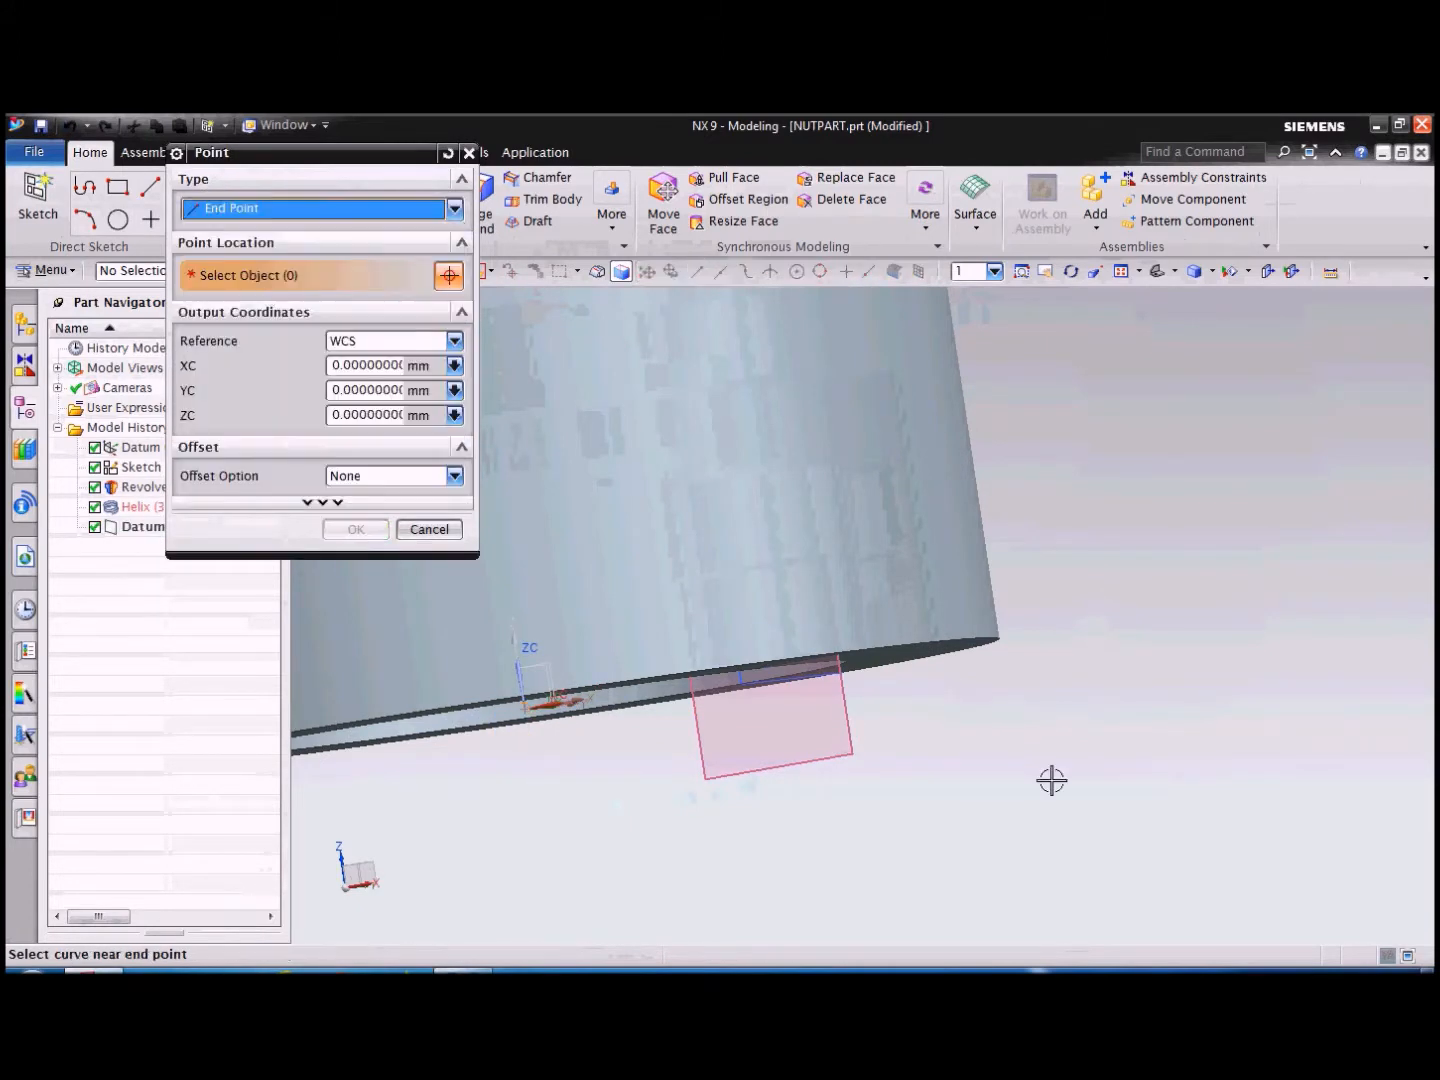
middle_click_drag(970, 720, 986, 701)
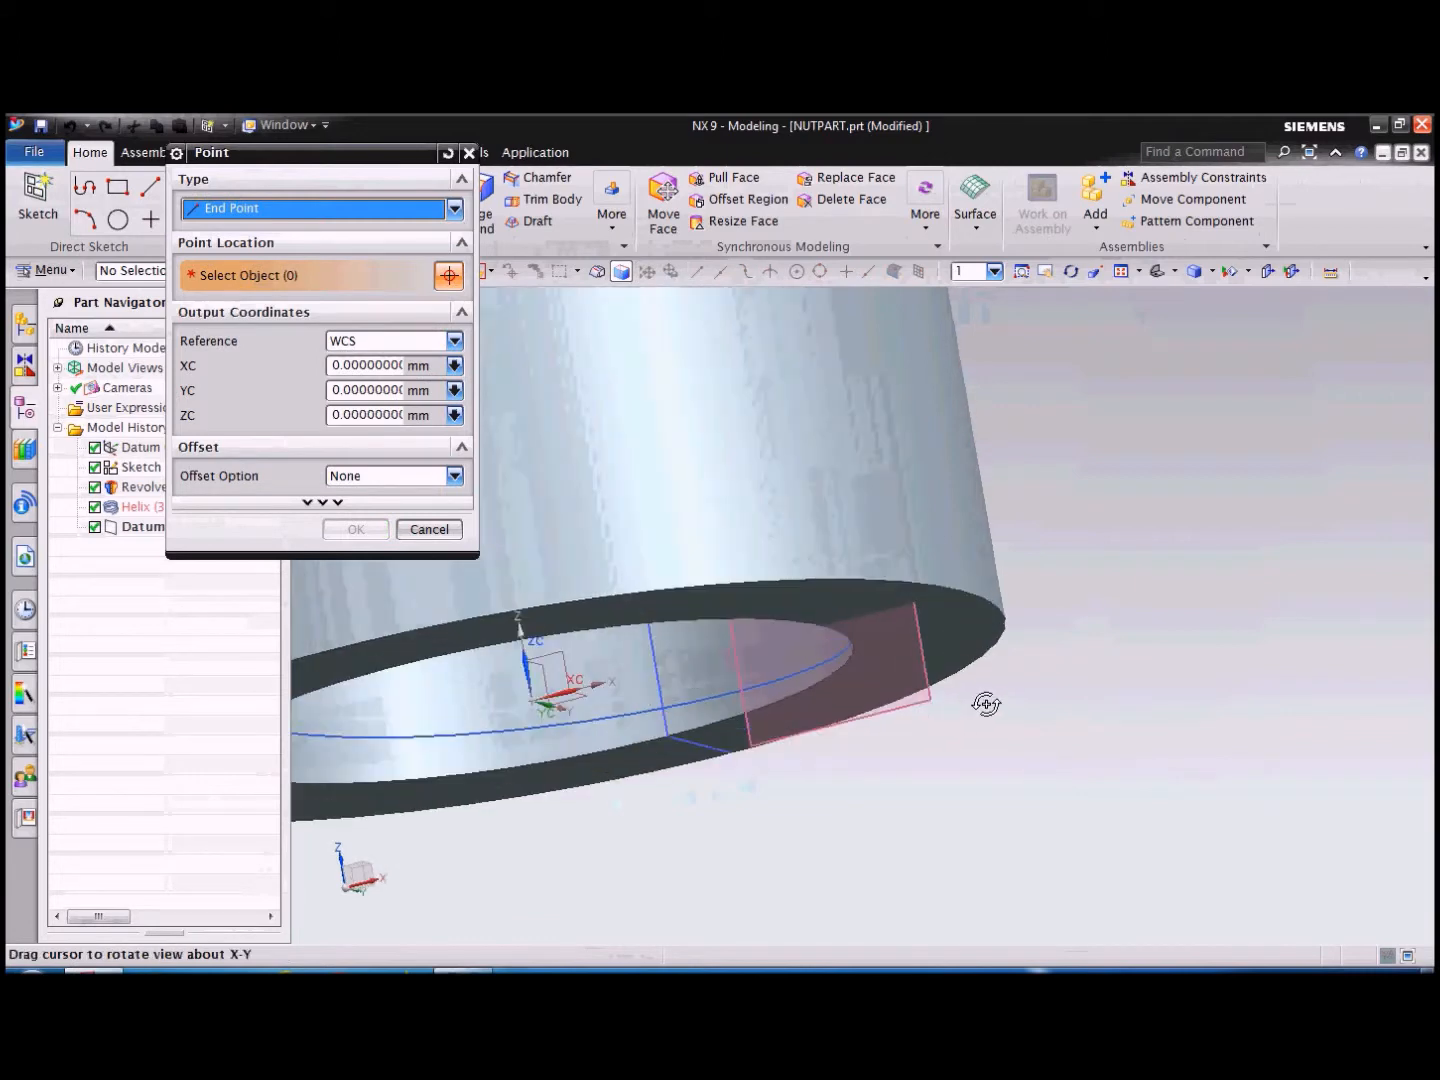
left_click(794, 668)
left_click(358, 529)
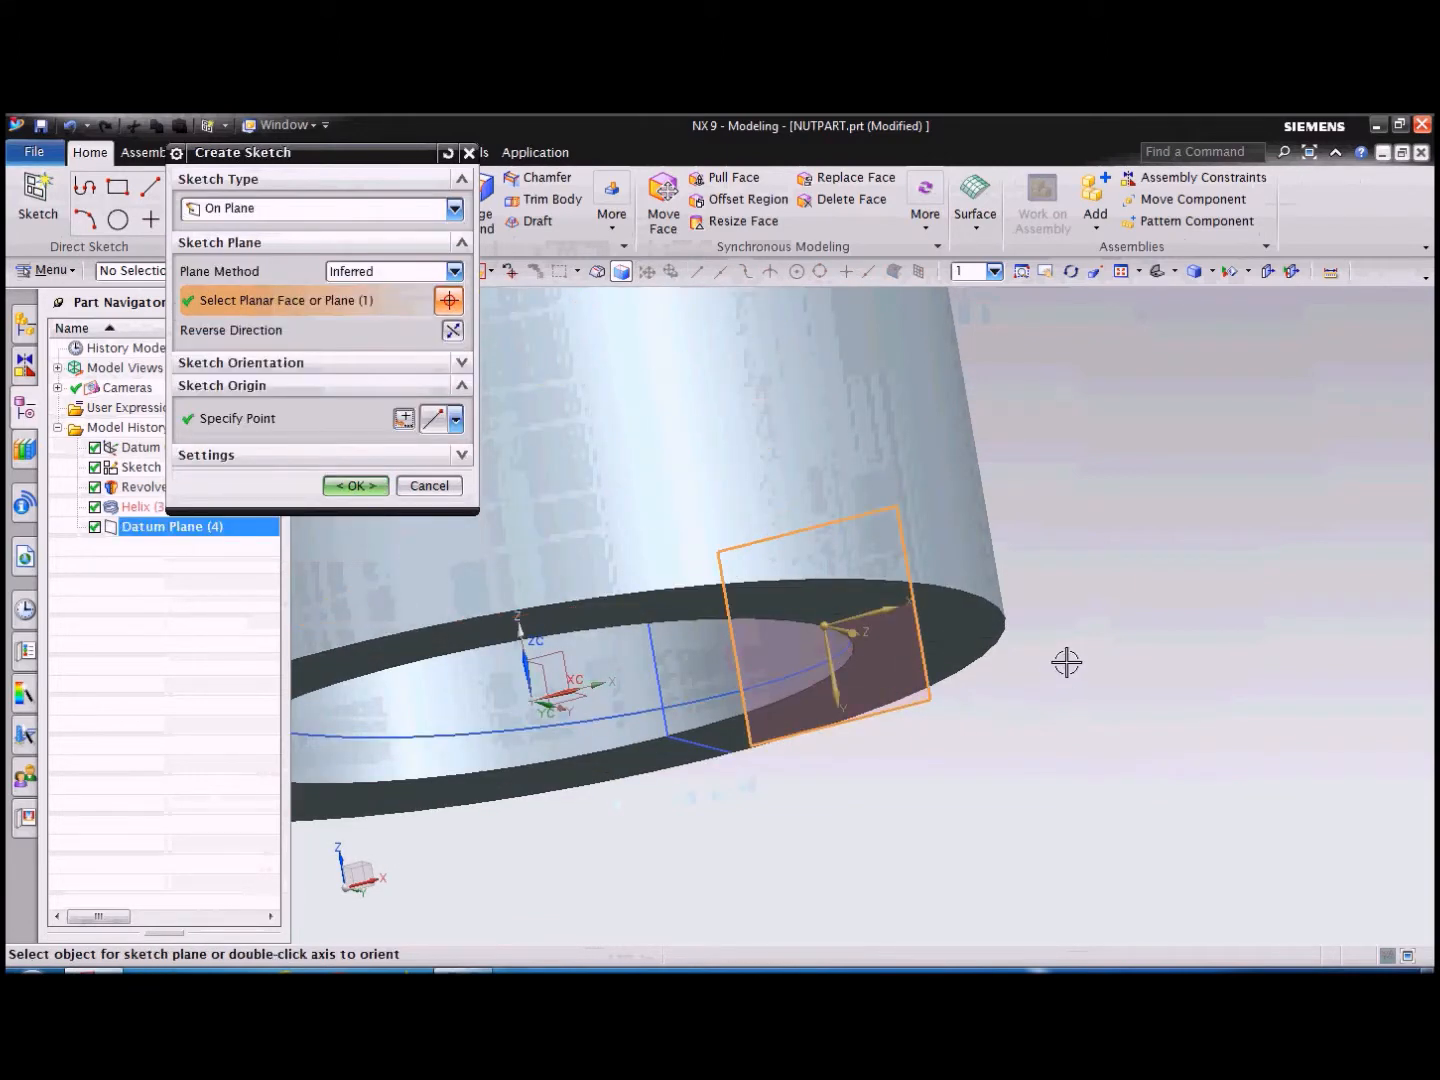
Reverse the sketch orientation's horizontal reference direction and create the sketch on the datum plane.
middle_click_drag(1066, 661, 1135, 735)
mouse_move(1229, 599)
middle_mouse_down()
mouse_move(1202, 636)
mouse_move(1231, 601)
mouse_move(1219, 620)
middle_mouse_up()
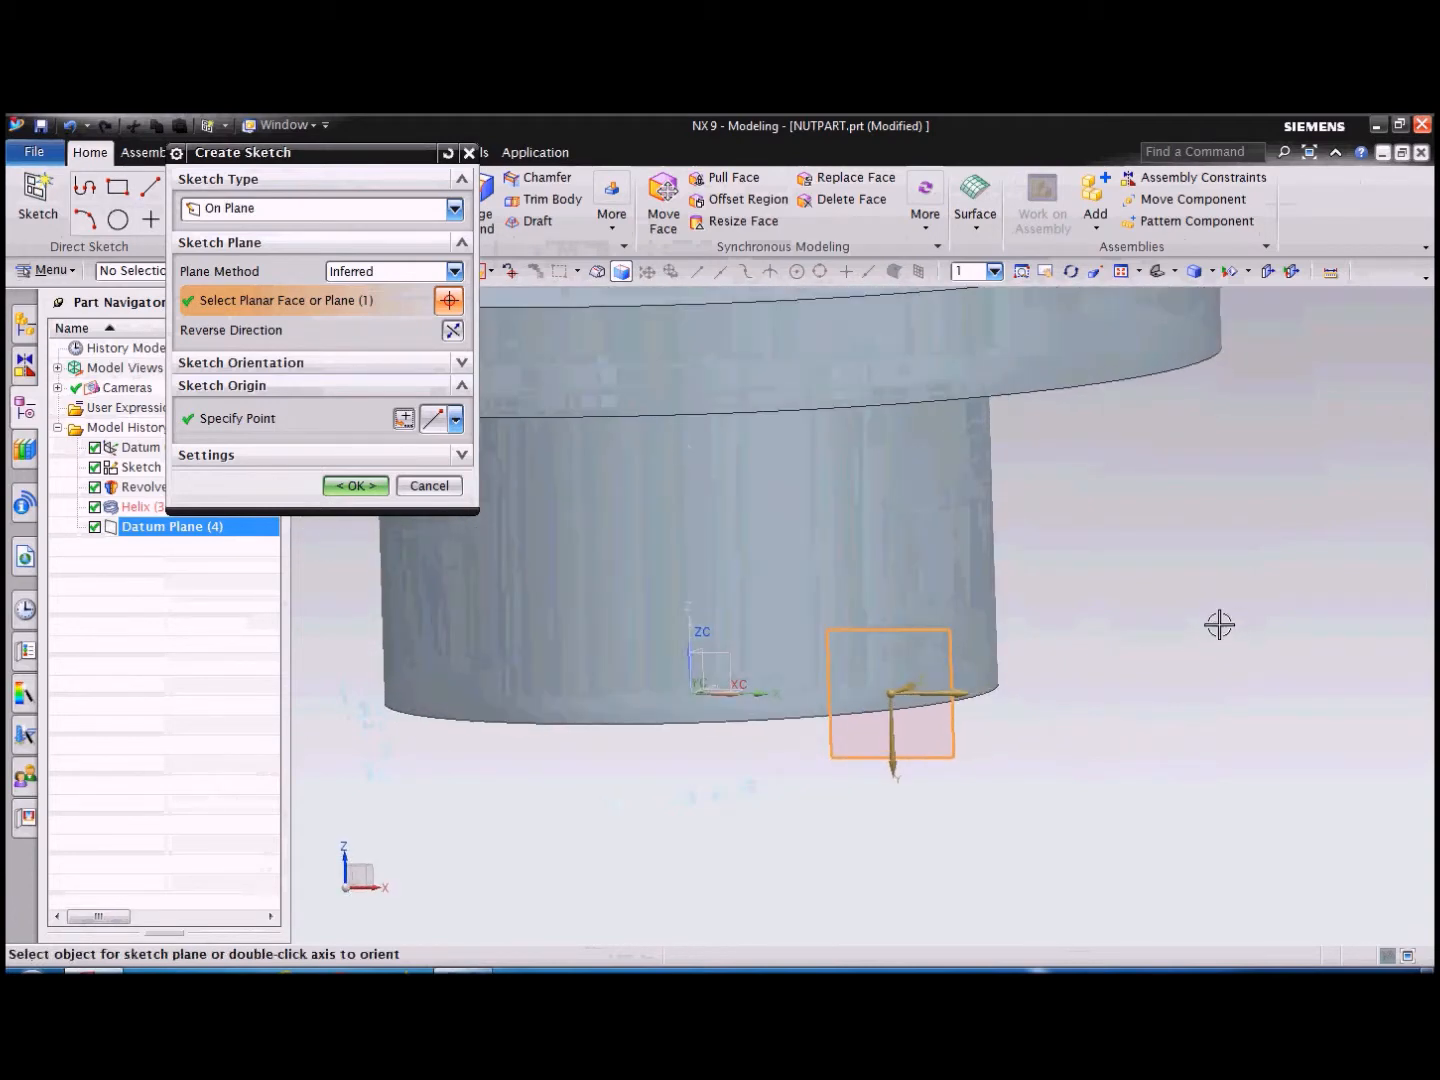
left_click(409, 364)
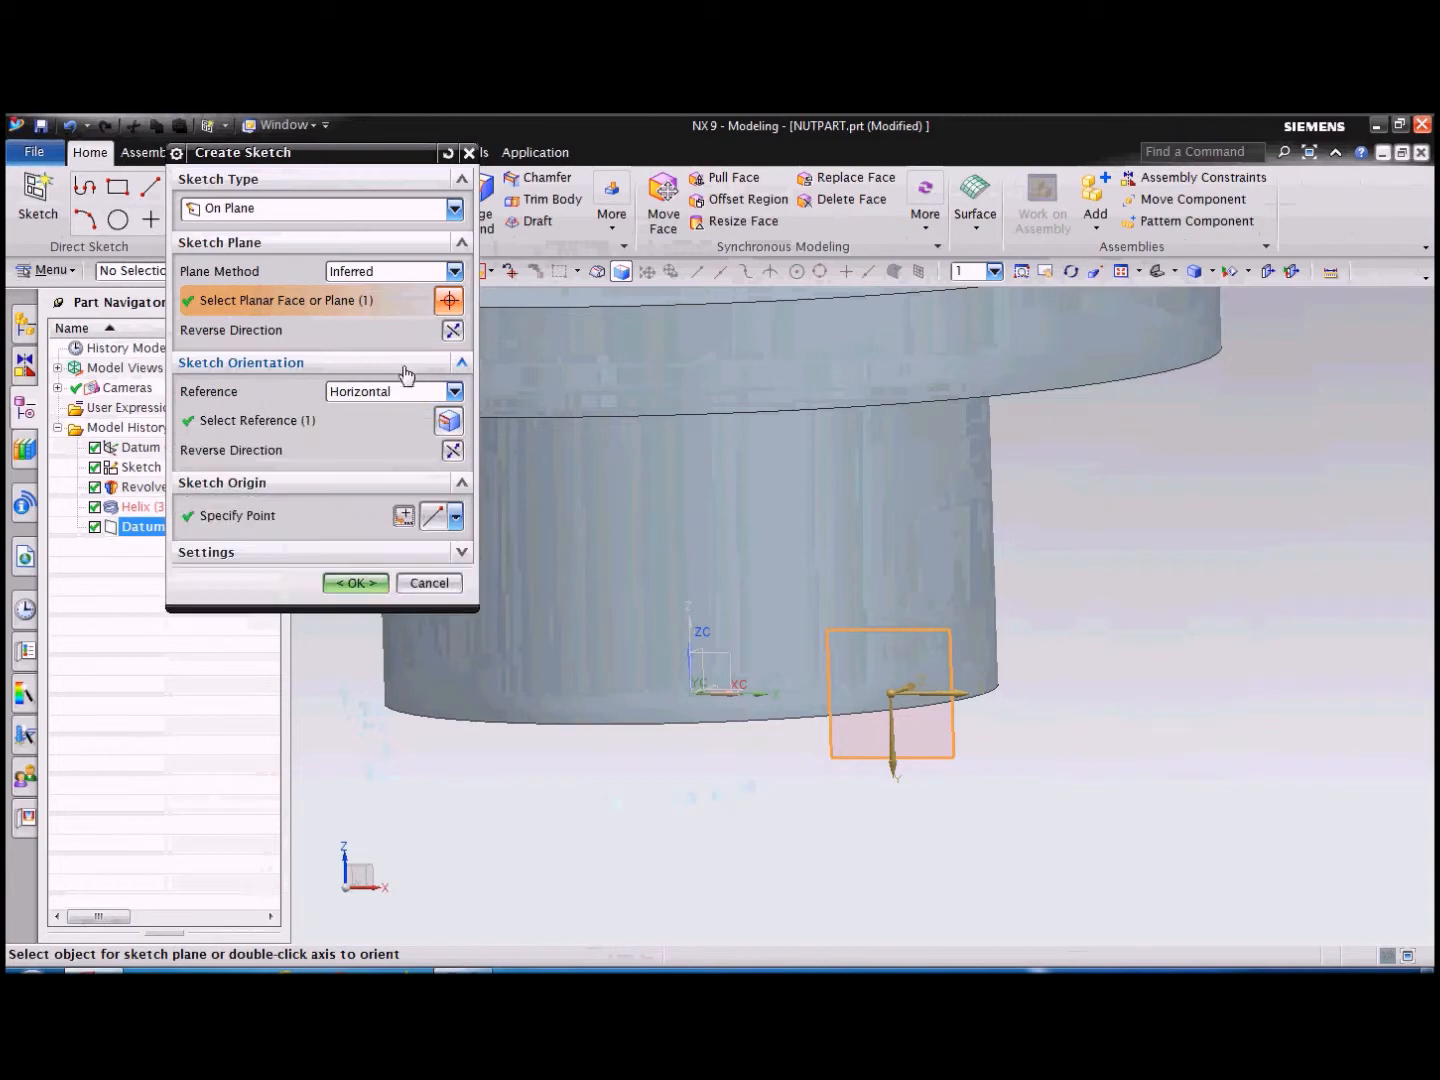
left_click(452, 450)
mouse_move(1068, 712)
middle_mouse_down()
mouse_move(1083, 720)
mouse_move(1040, 720)
middle_mouse_up()
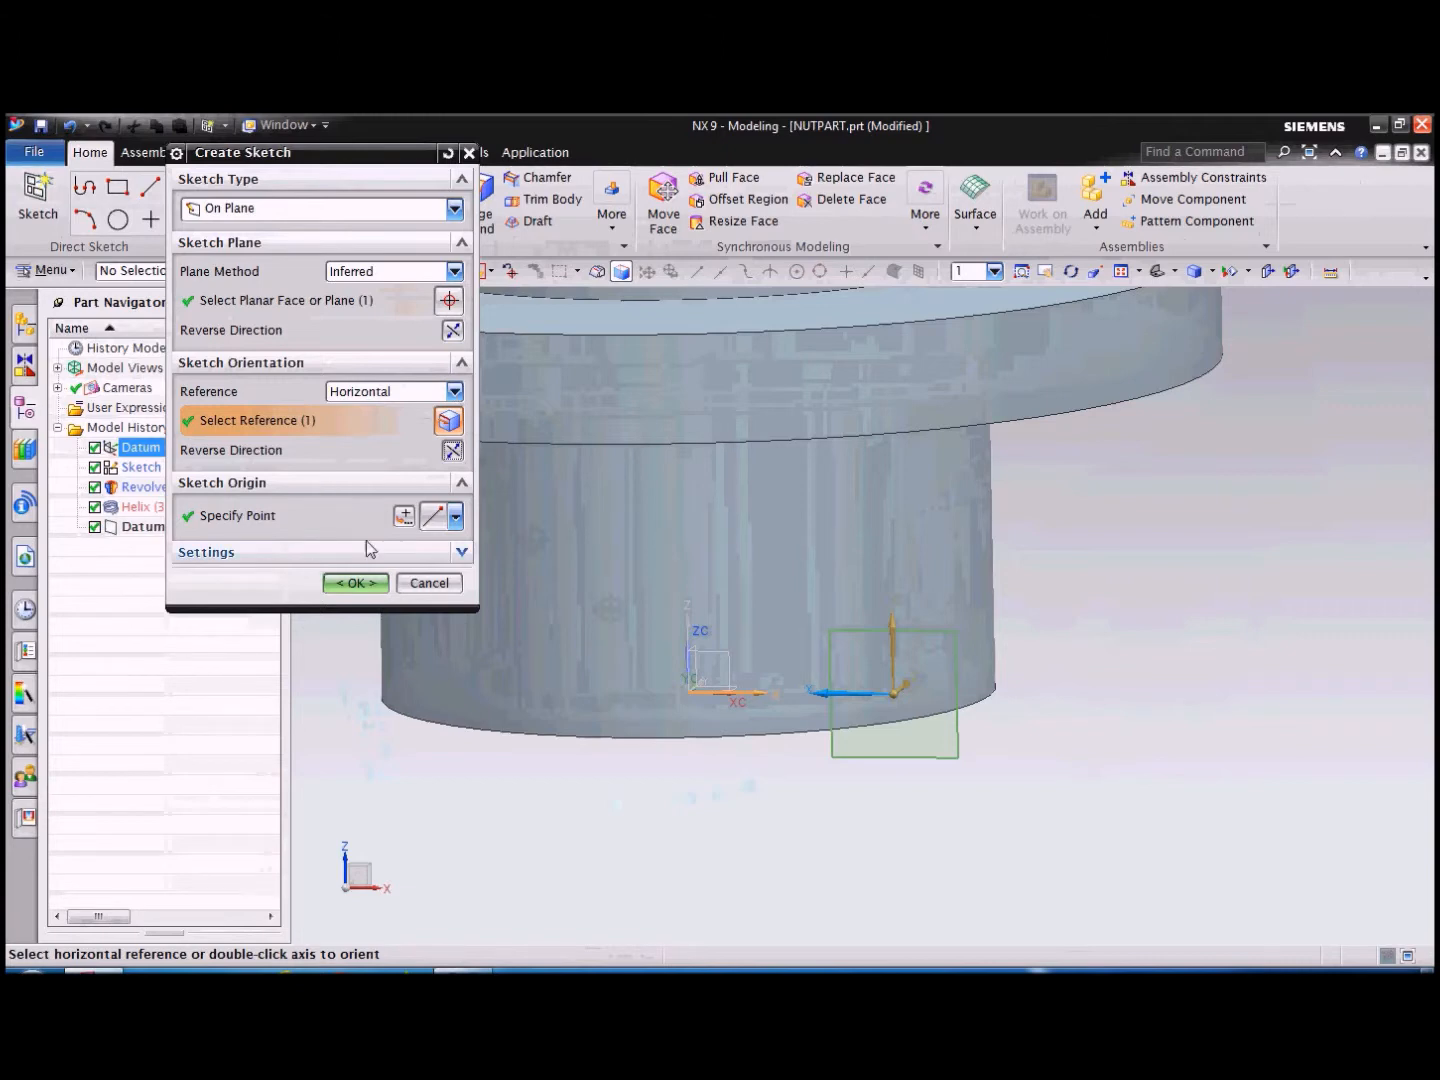
left_click(358, 584)
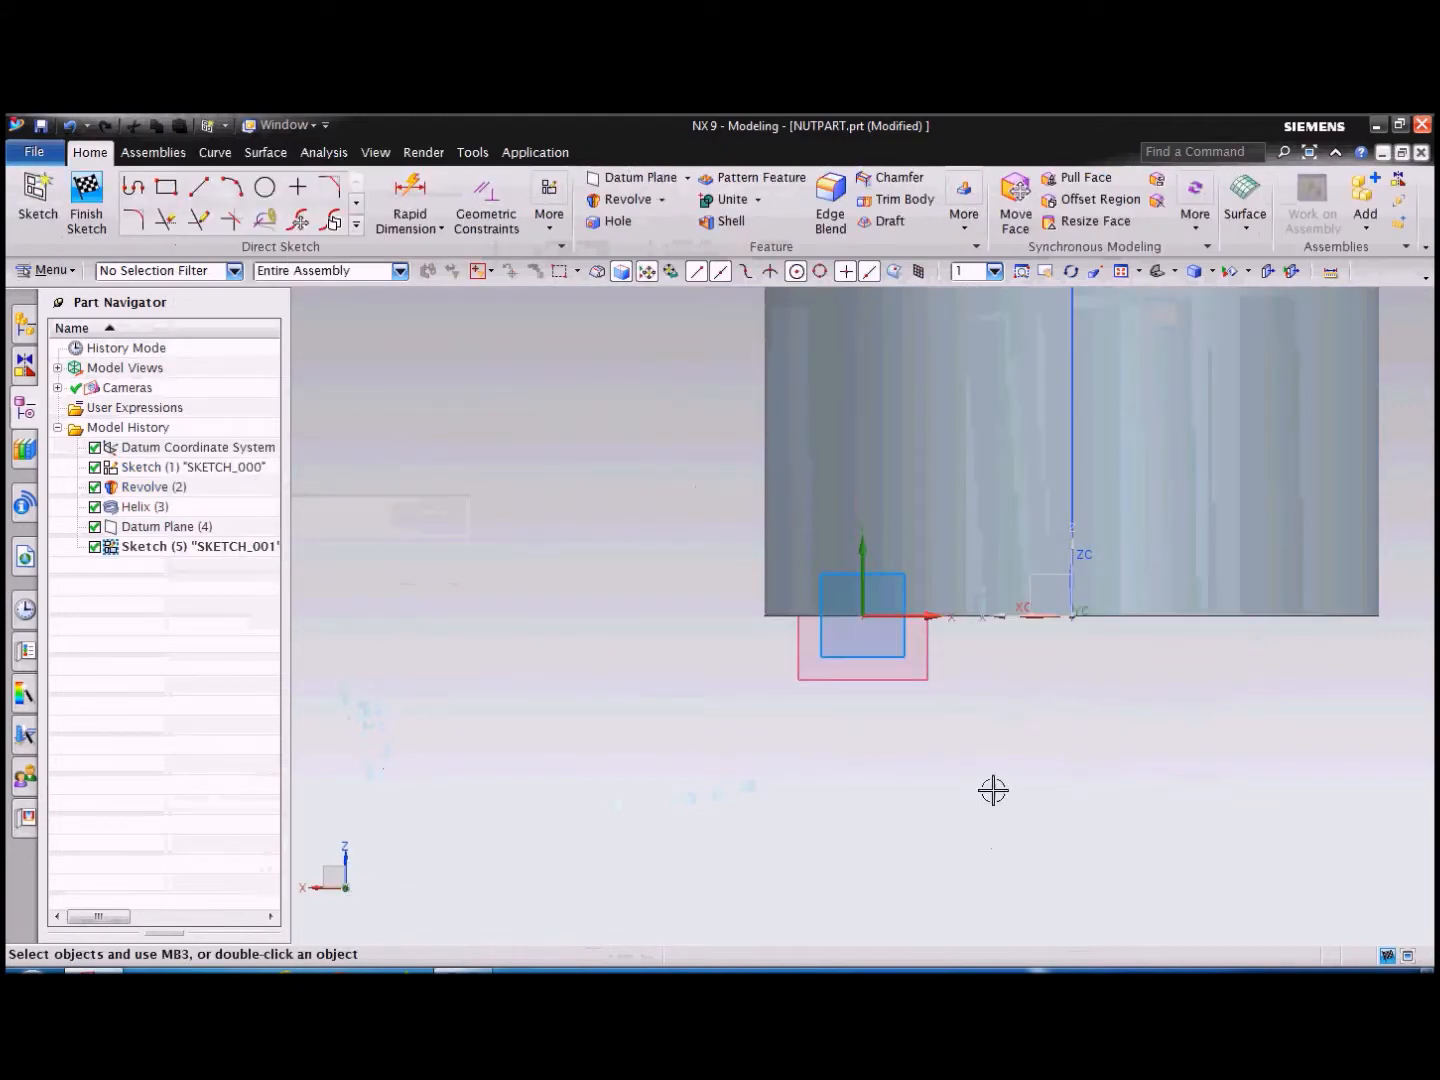
Draw a two-point rectangle enclosing the sketch origin at the lower edge of the nut.
scroll(878, 622, "up", 5)
scroll(815, 661, "down", 5)
scroll(826, 640, "up", 2)
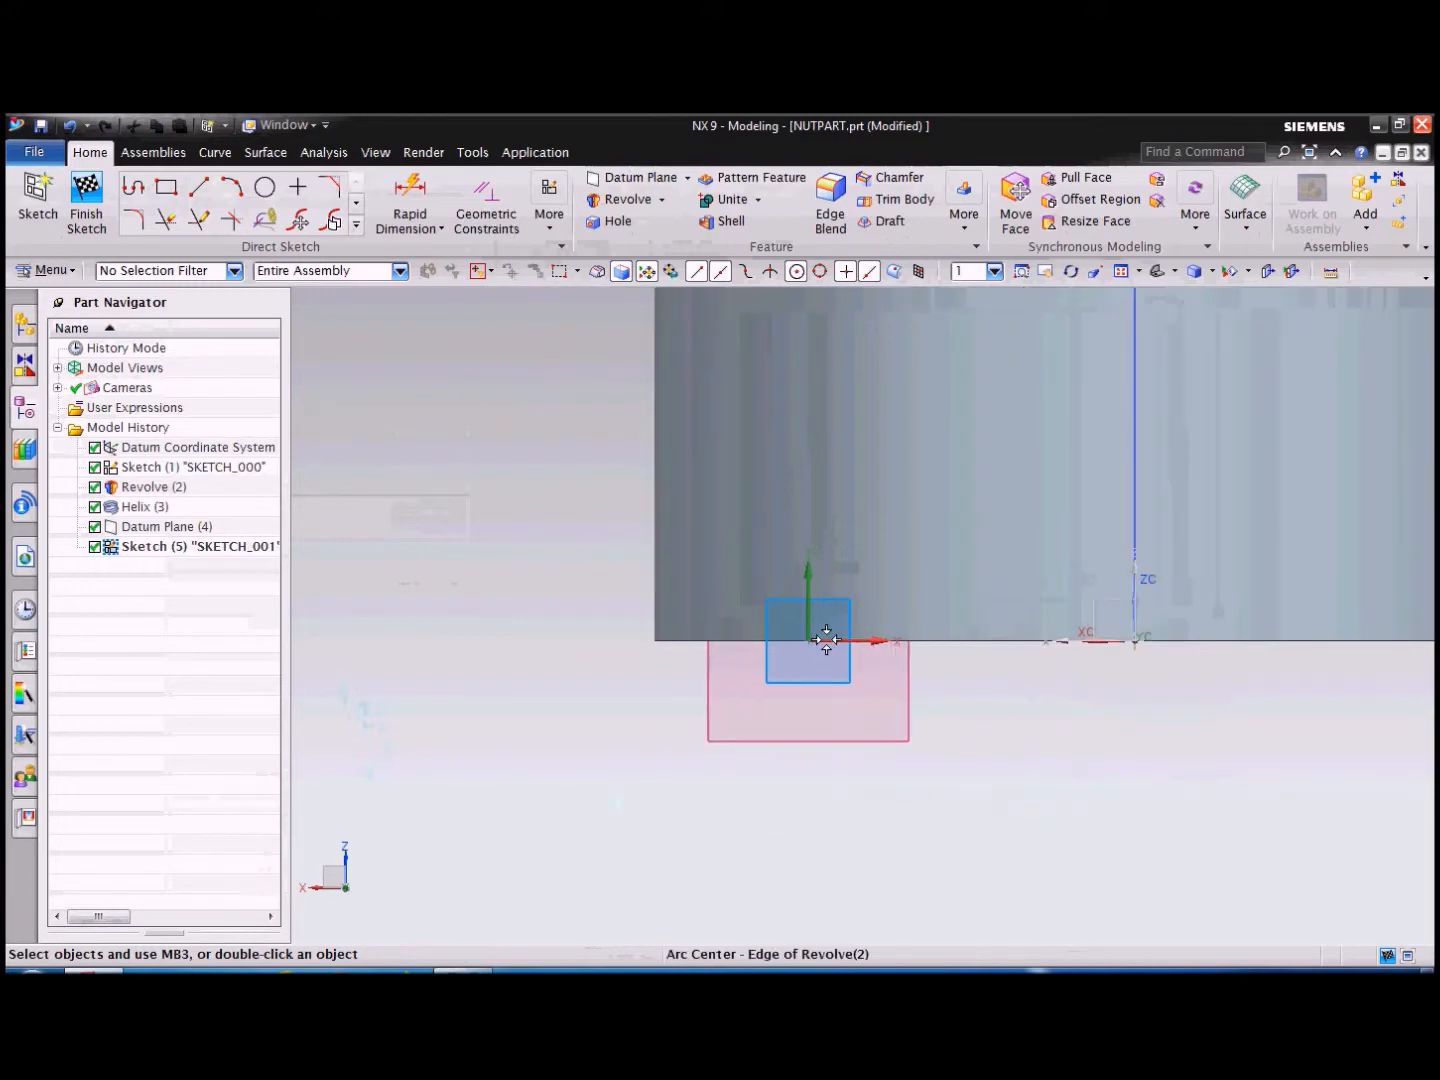
scroll(826, 638, "down", 3)
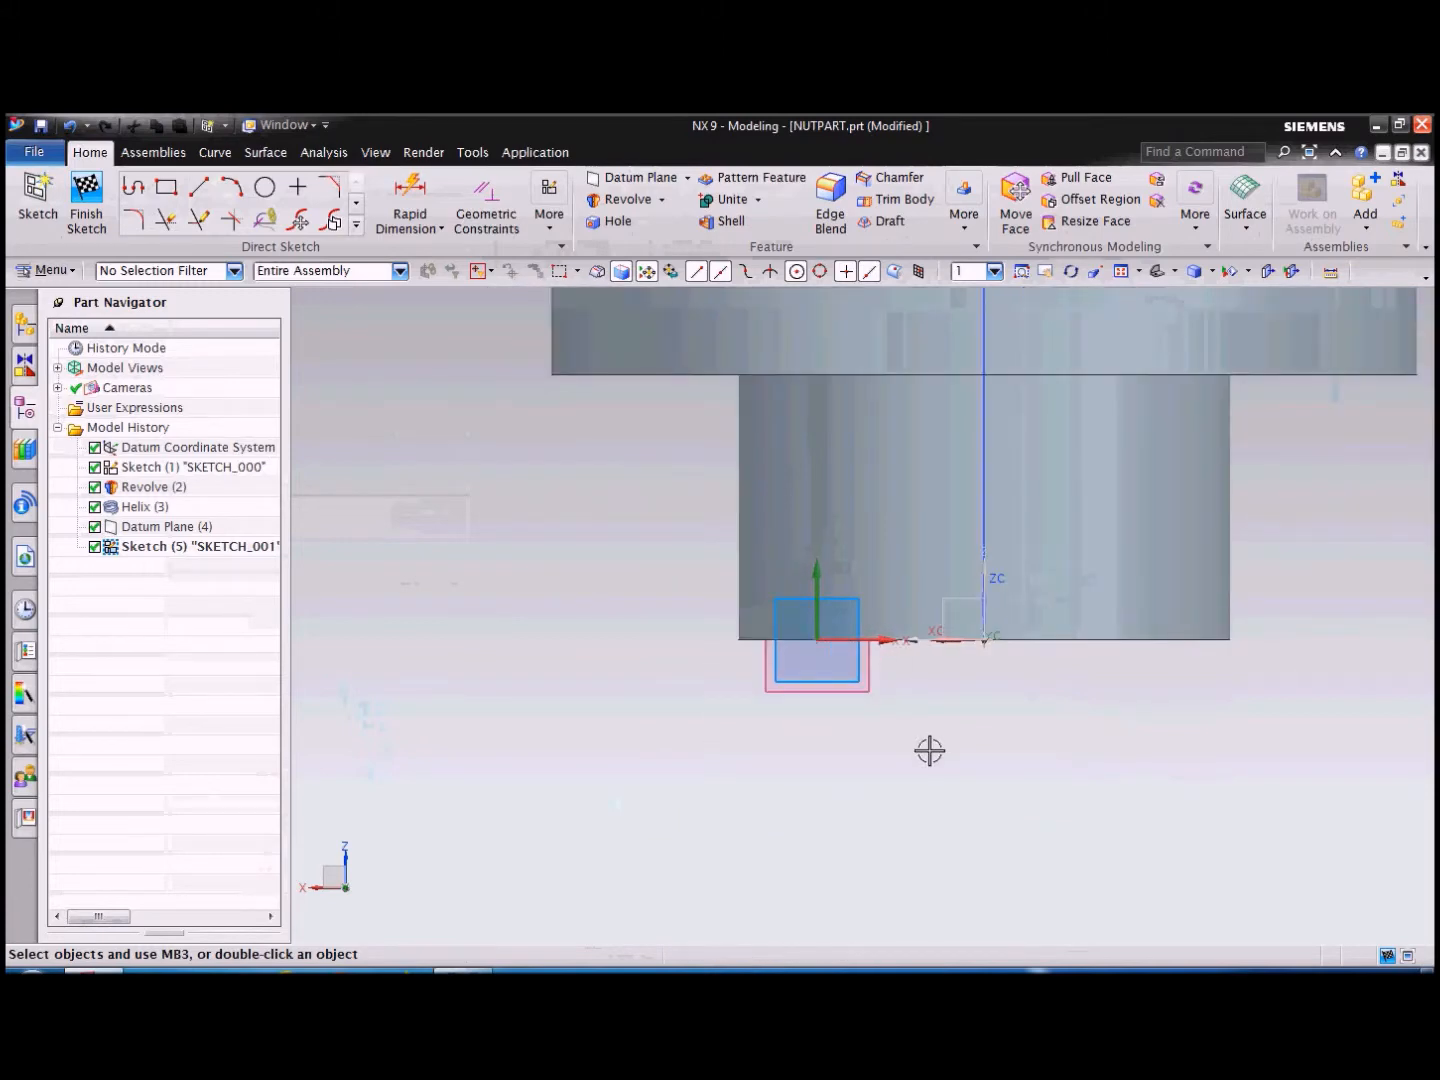
left_click(167, 194)
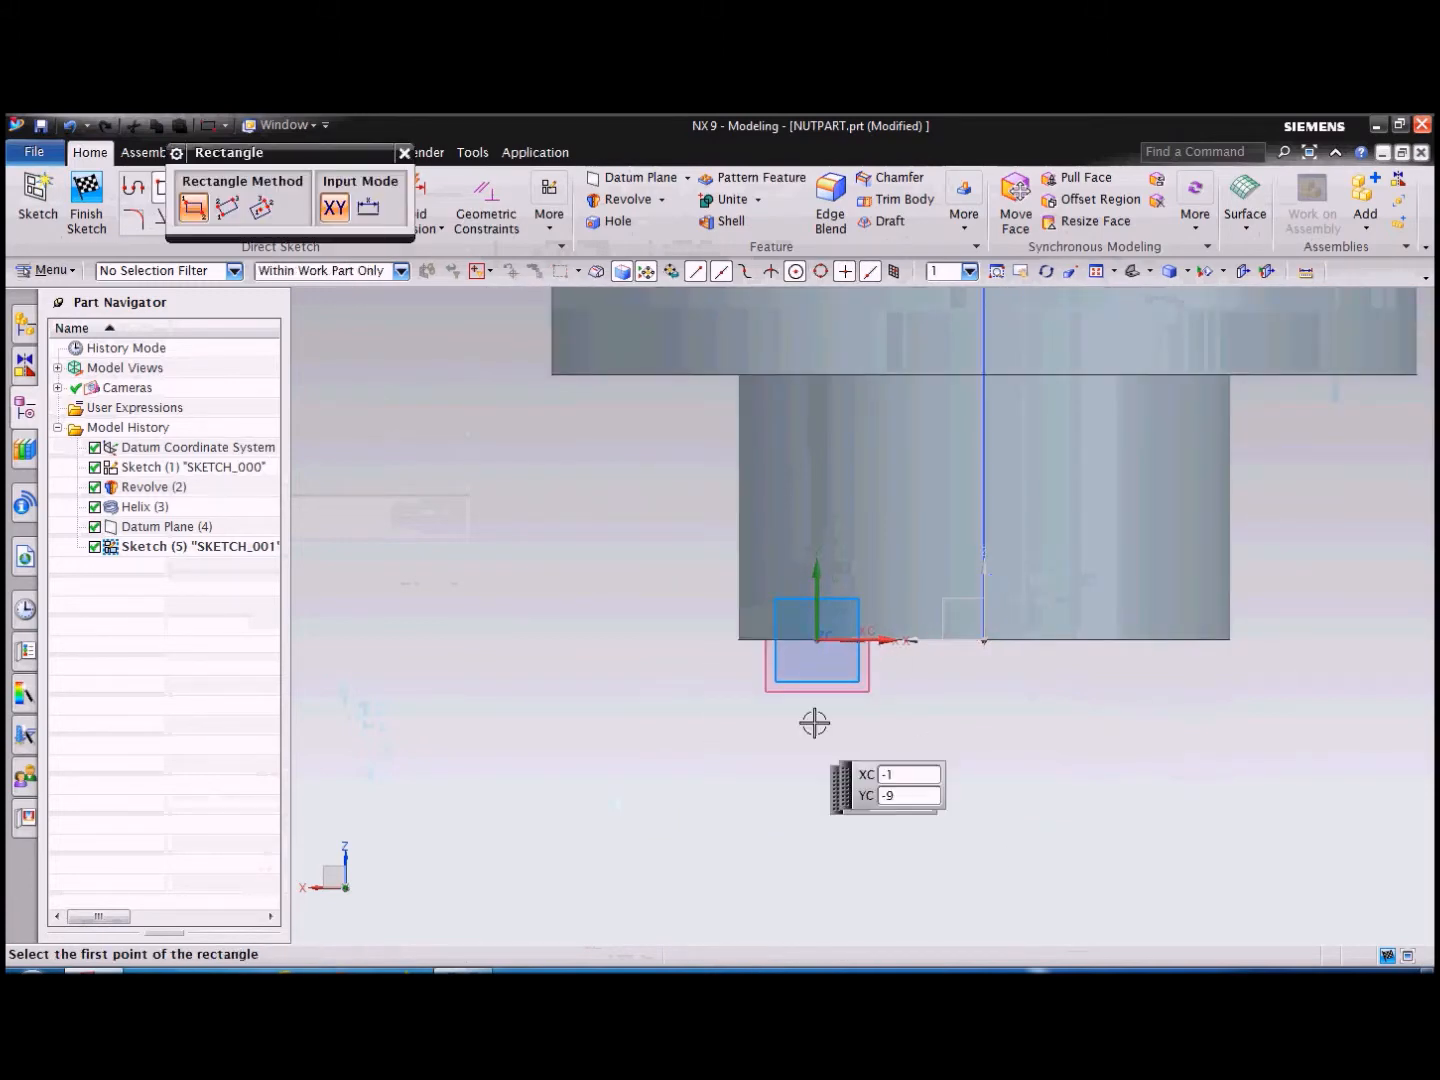
scroll(814, 630, "up", 3)
left_click(755, 567)
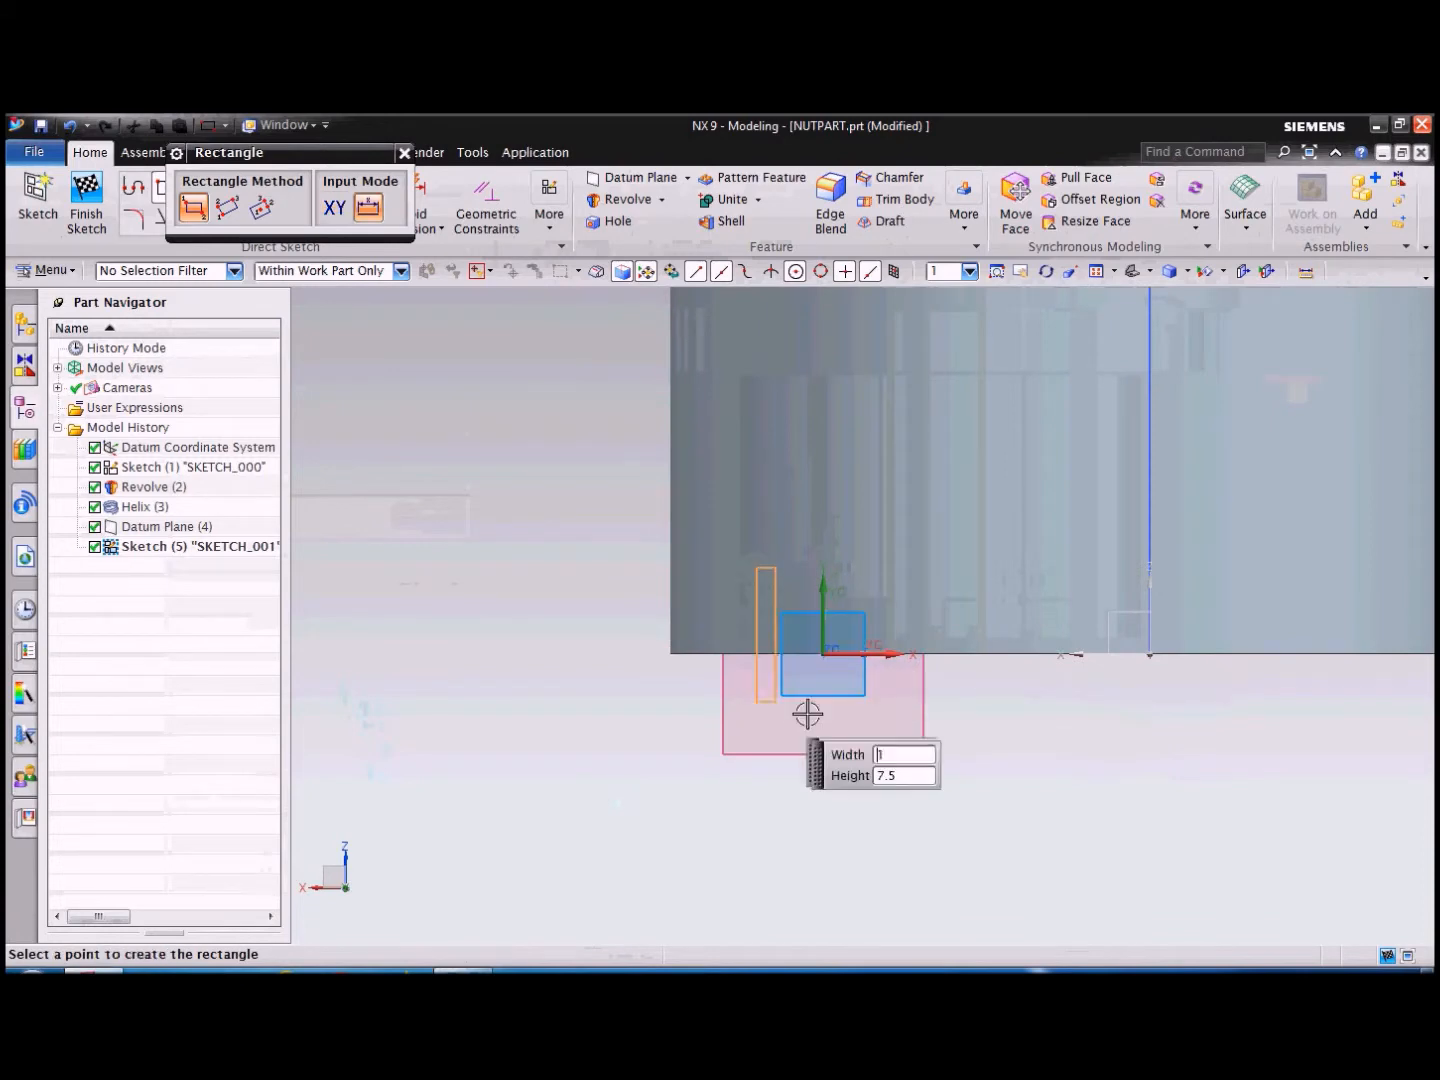
left_click(919, 778)
key("Escape")
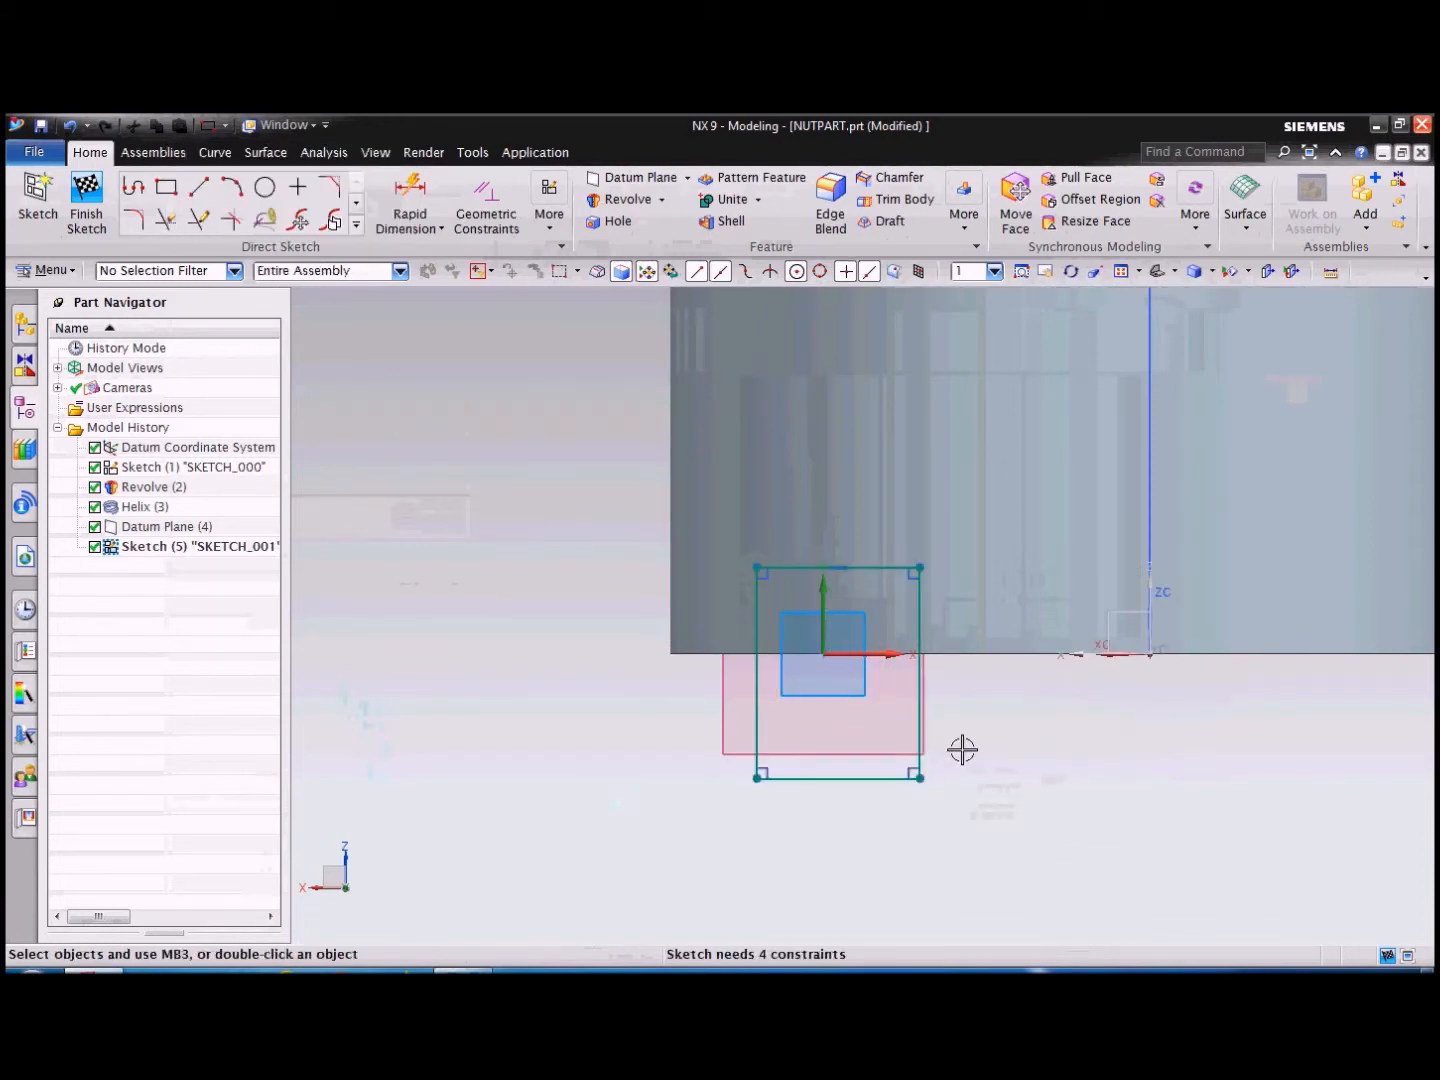
Make the rectangle's upper and lower edges symmetric about the sketch's horizontal axis.
scroll(824, 589, "up", 3)
scroll(829, 614, "down", 2)
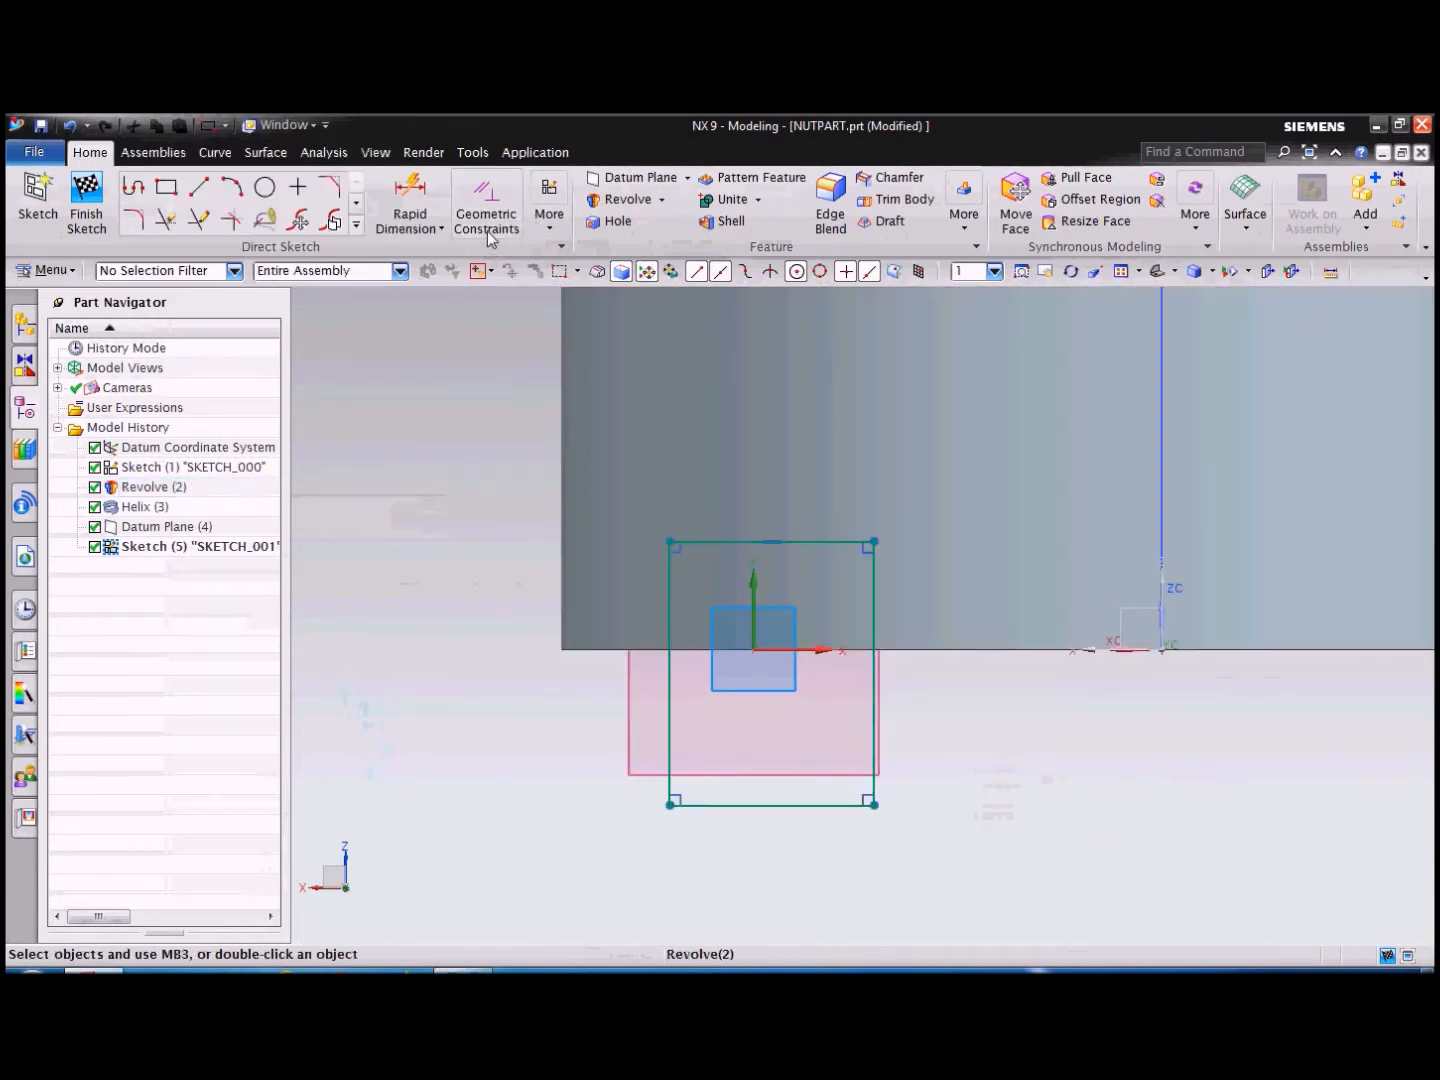
left_click(549, 220)
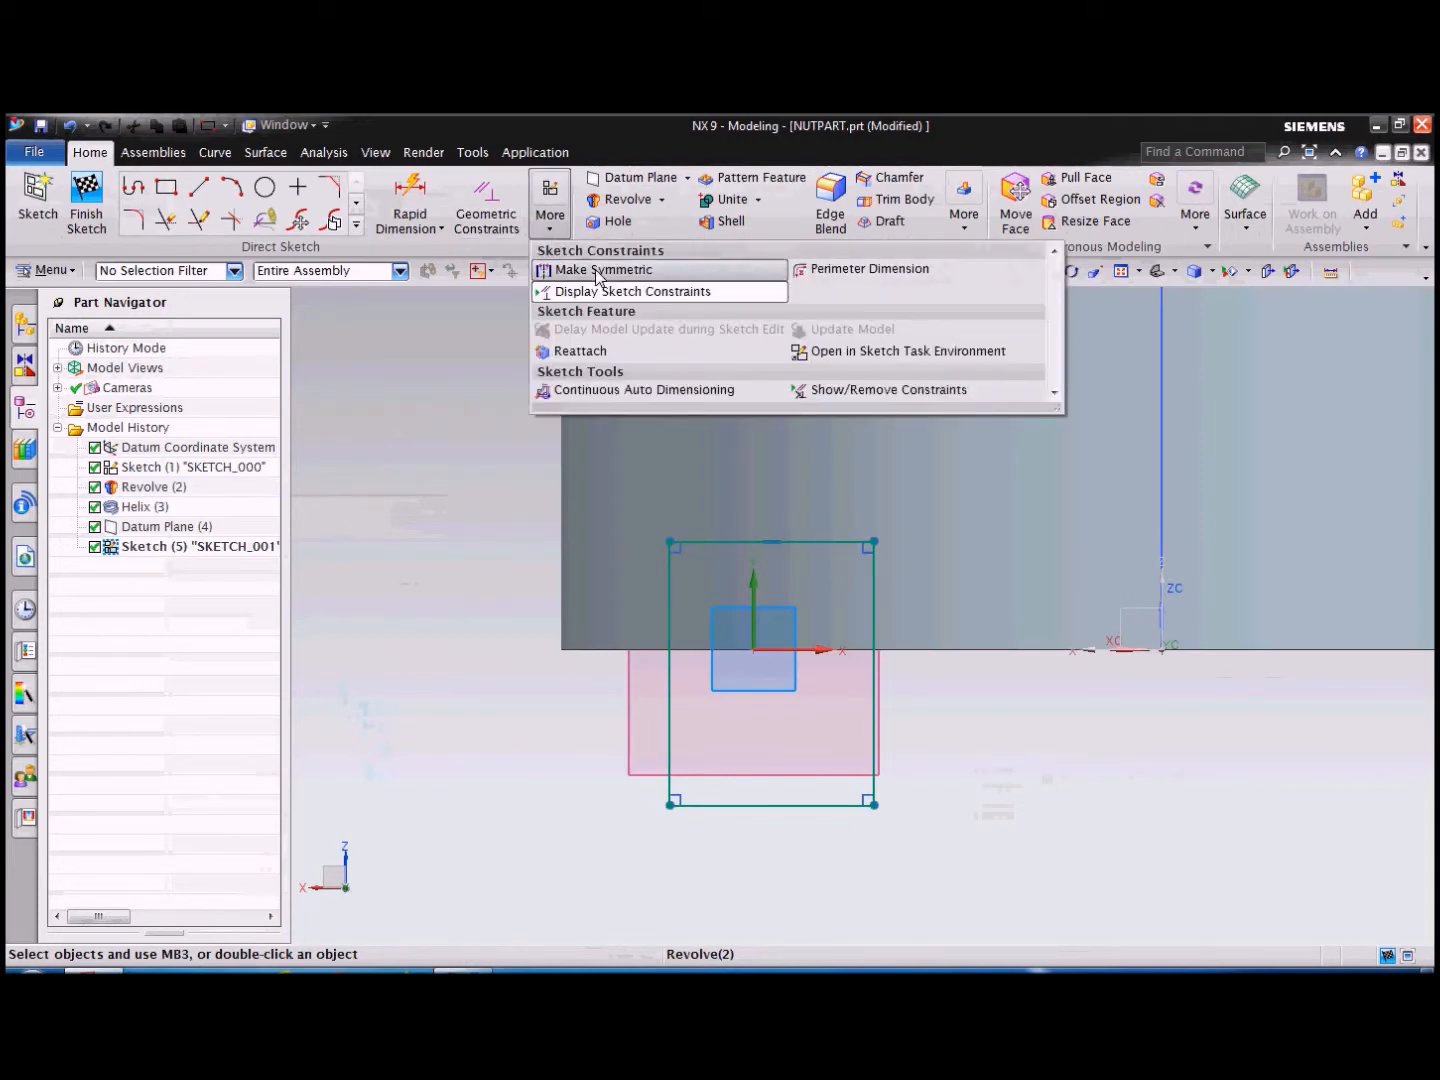
left_click(602, 267)
left_click(822, 542)
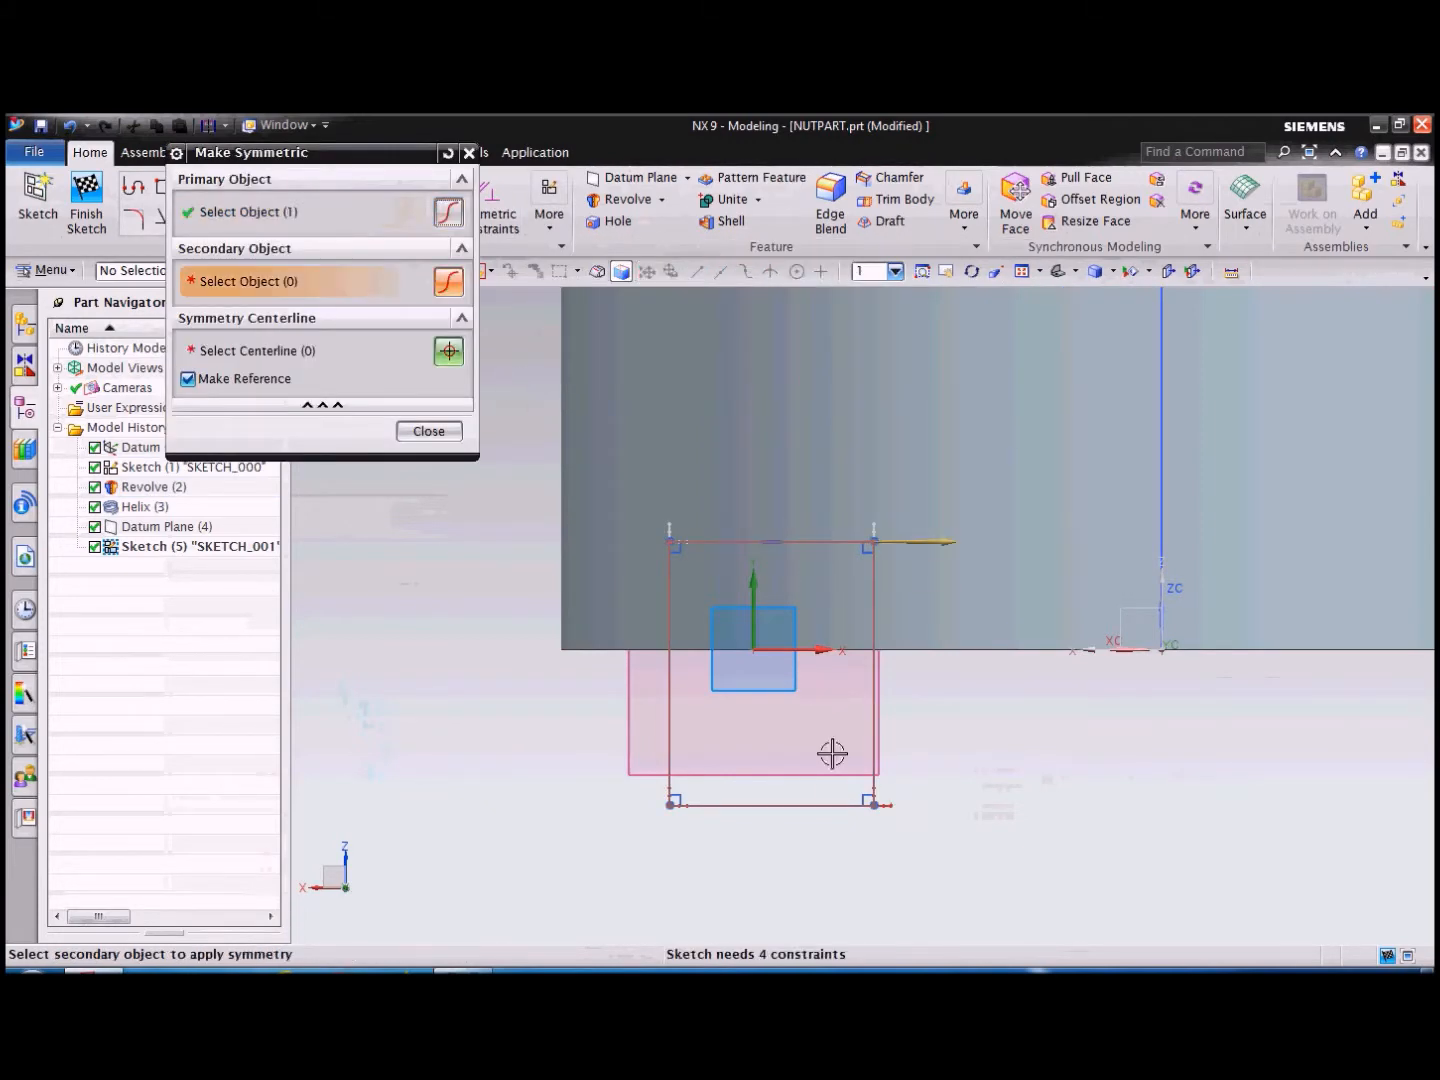
left_click(827, 805)
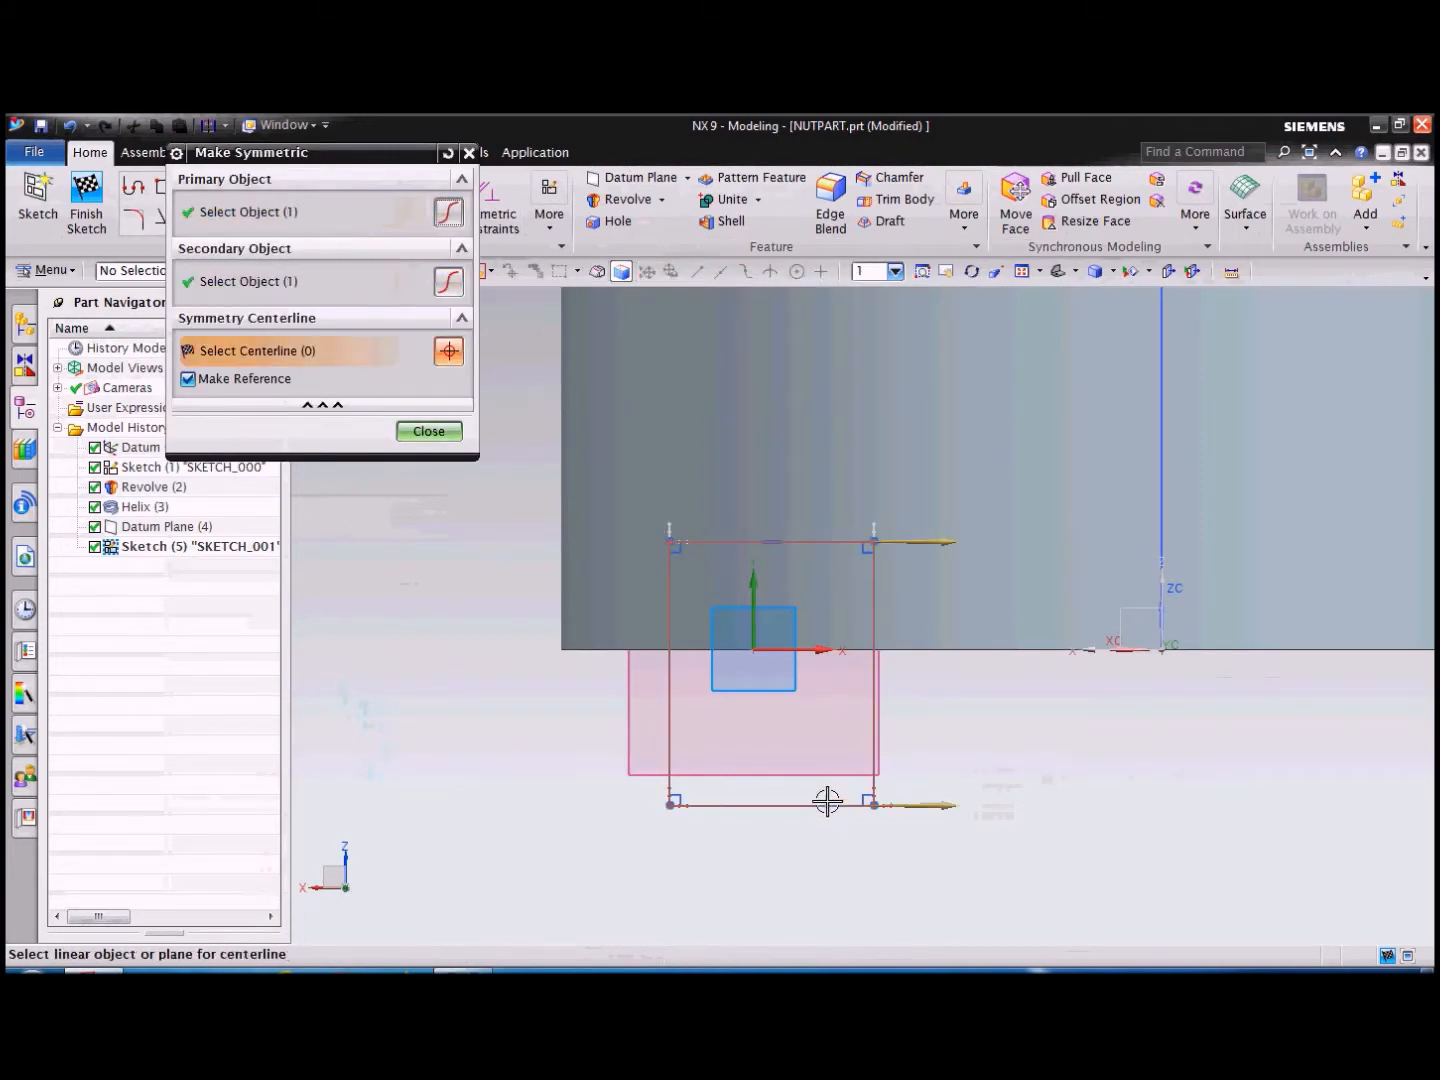
left_click(824, 652)
left_click(429, 432)
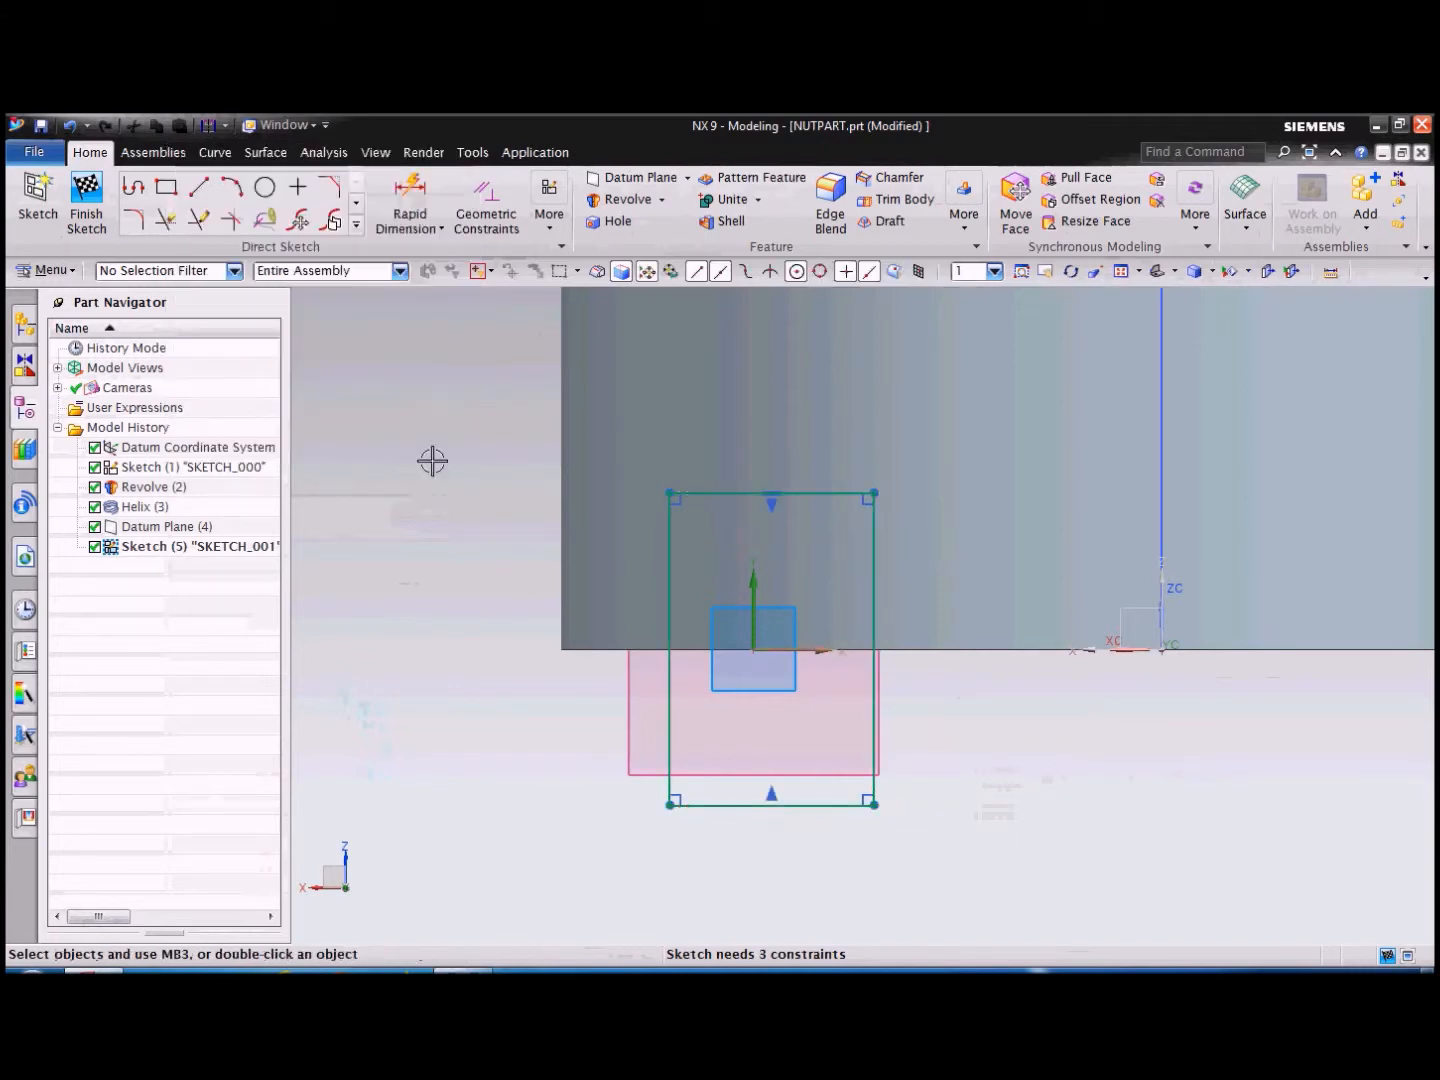
Make the rectangle's two vertical edges symmetric about the sketch's vertical axis.
key("F4")
left_click(877, 586)
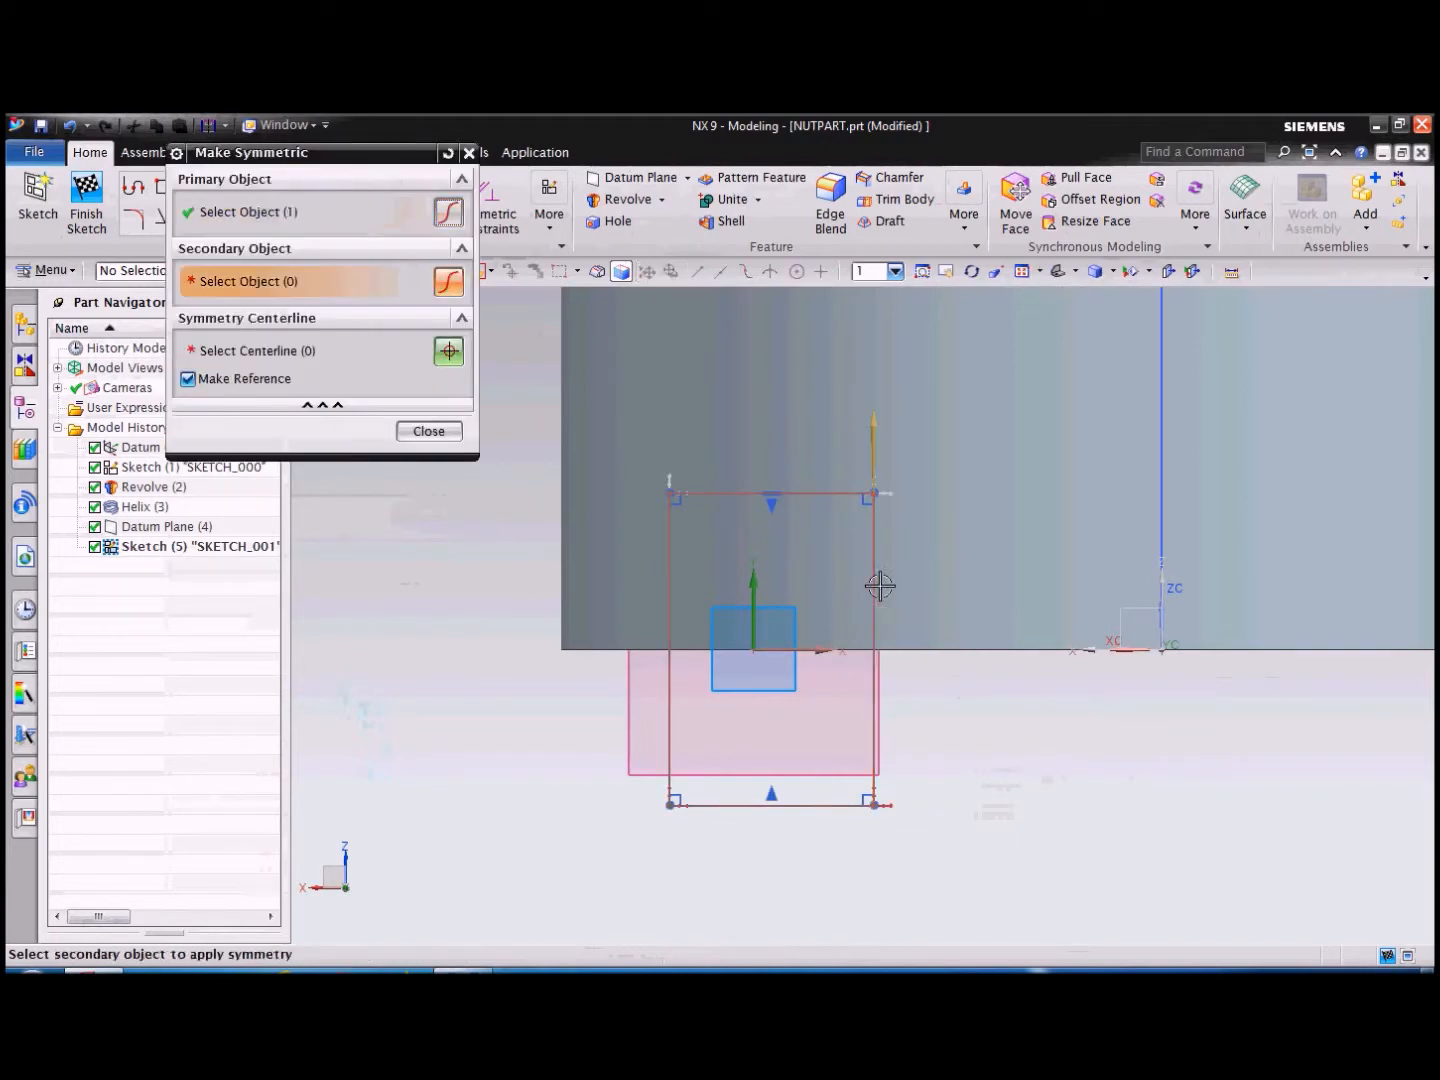
left_click(672, 565)
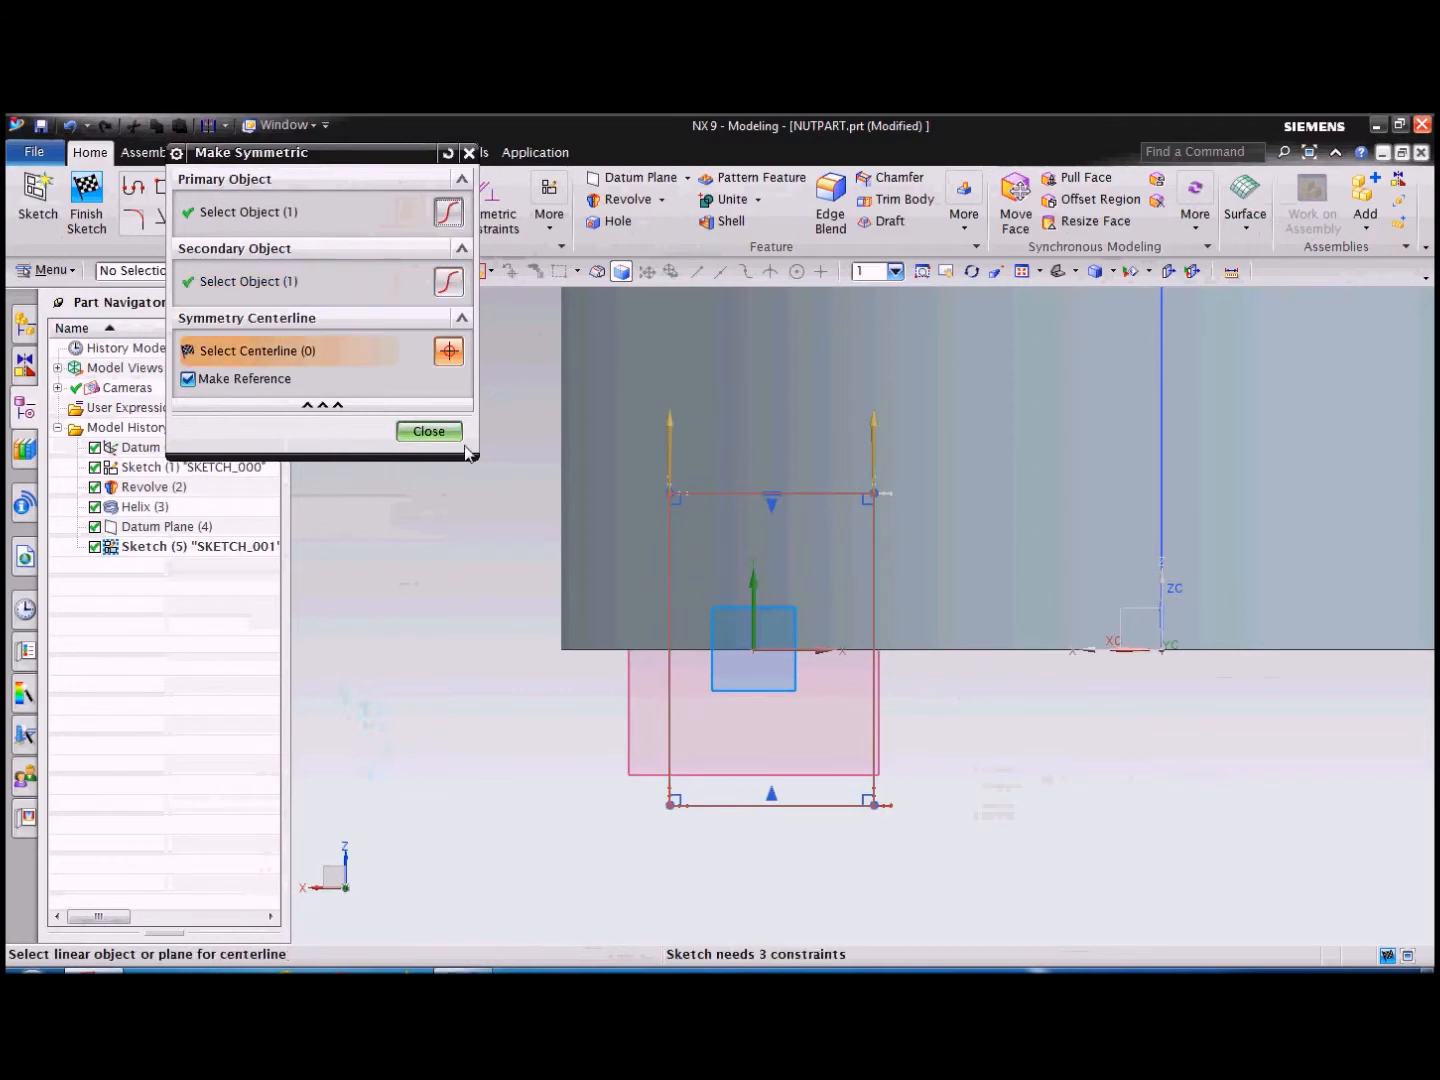
left_click(752, 585)
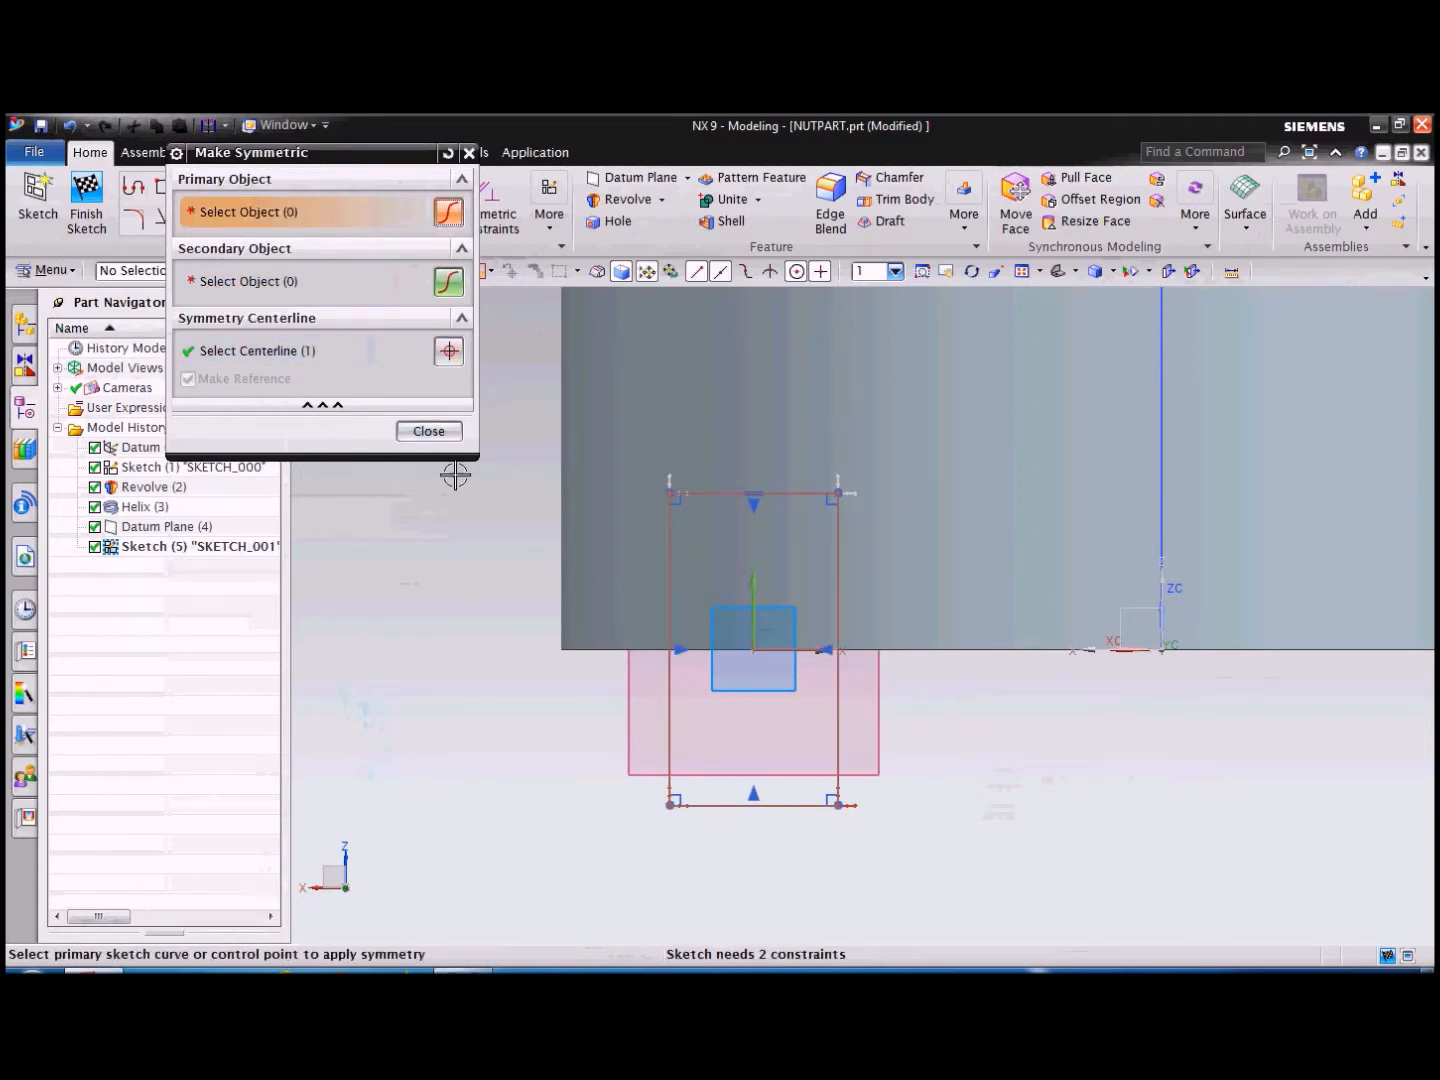
left_click(446, 433)
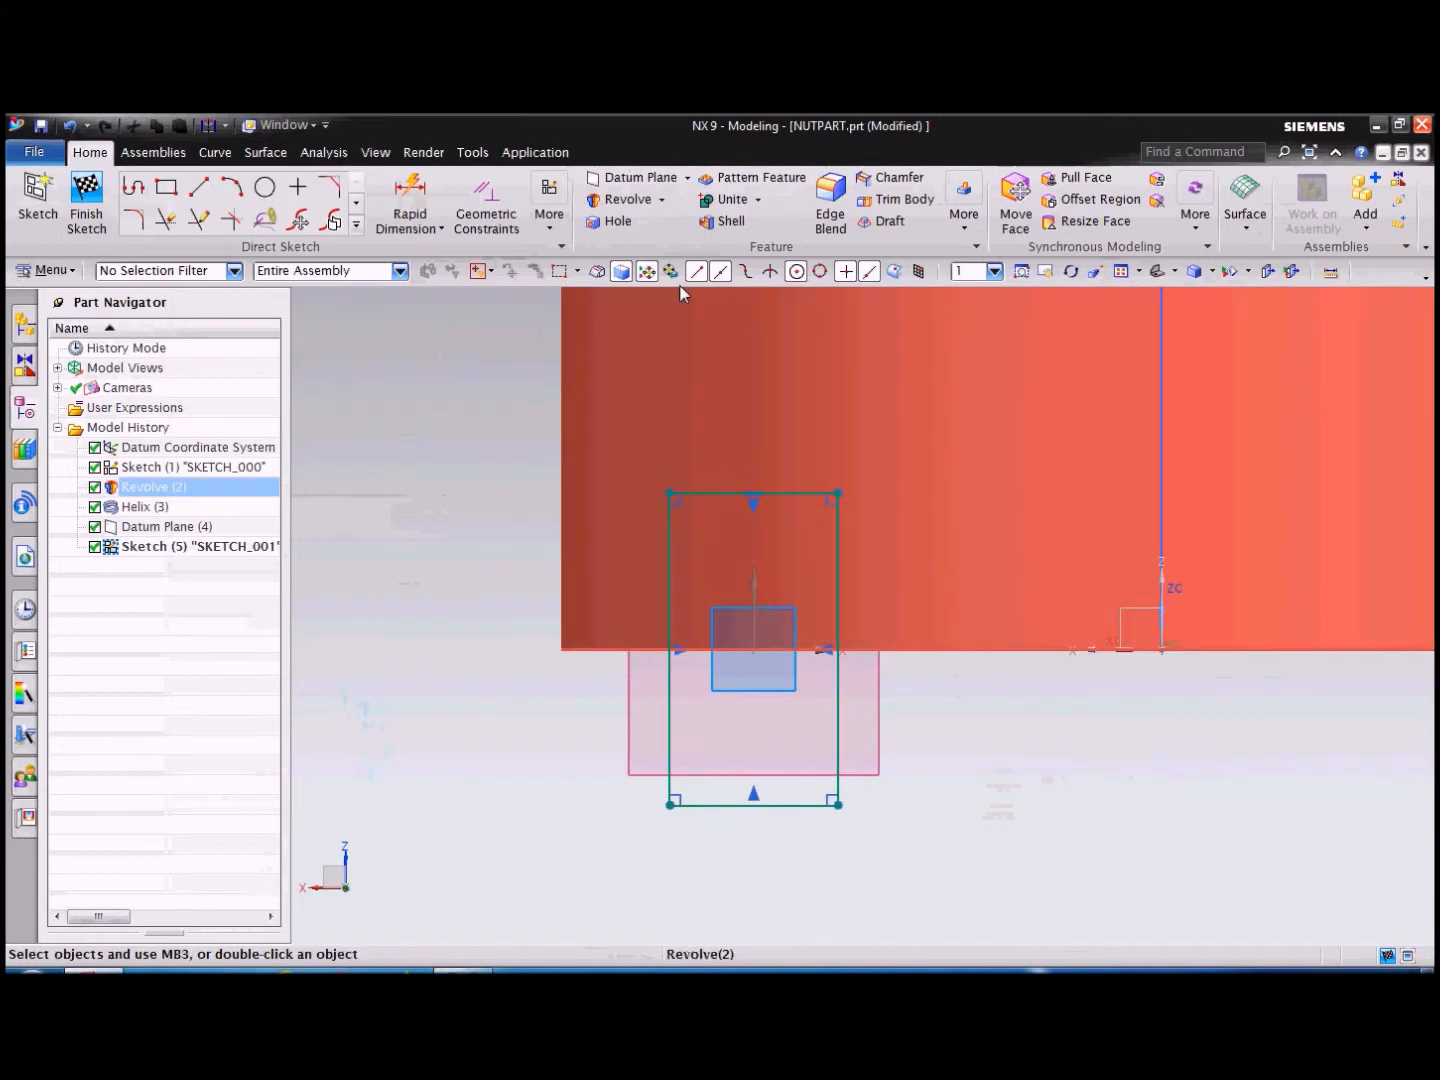
Dimension the rectangle's height with a Rapid Dimension placed beside its outer vertical edge.
left_click(434, 230)
left_click(427, 257)
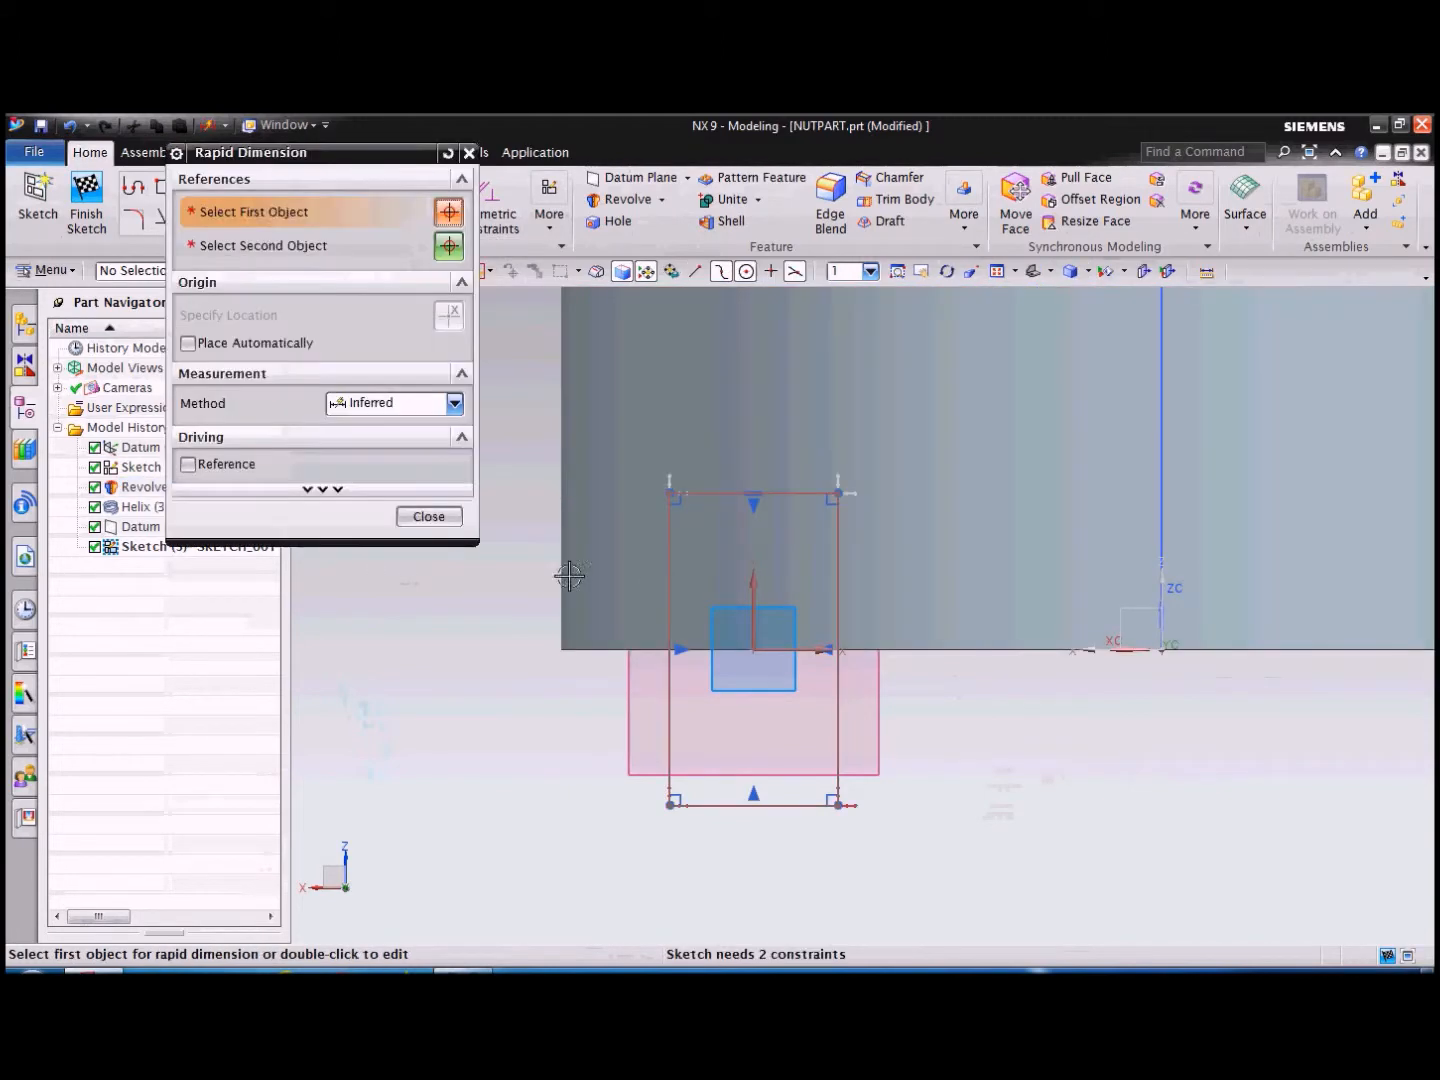
left_click(670, 575)
left_click(484, 653)
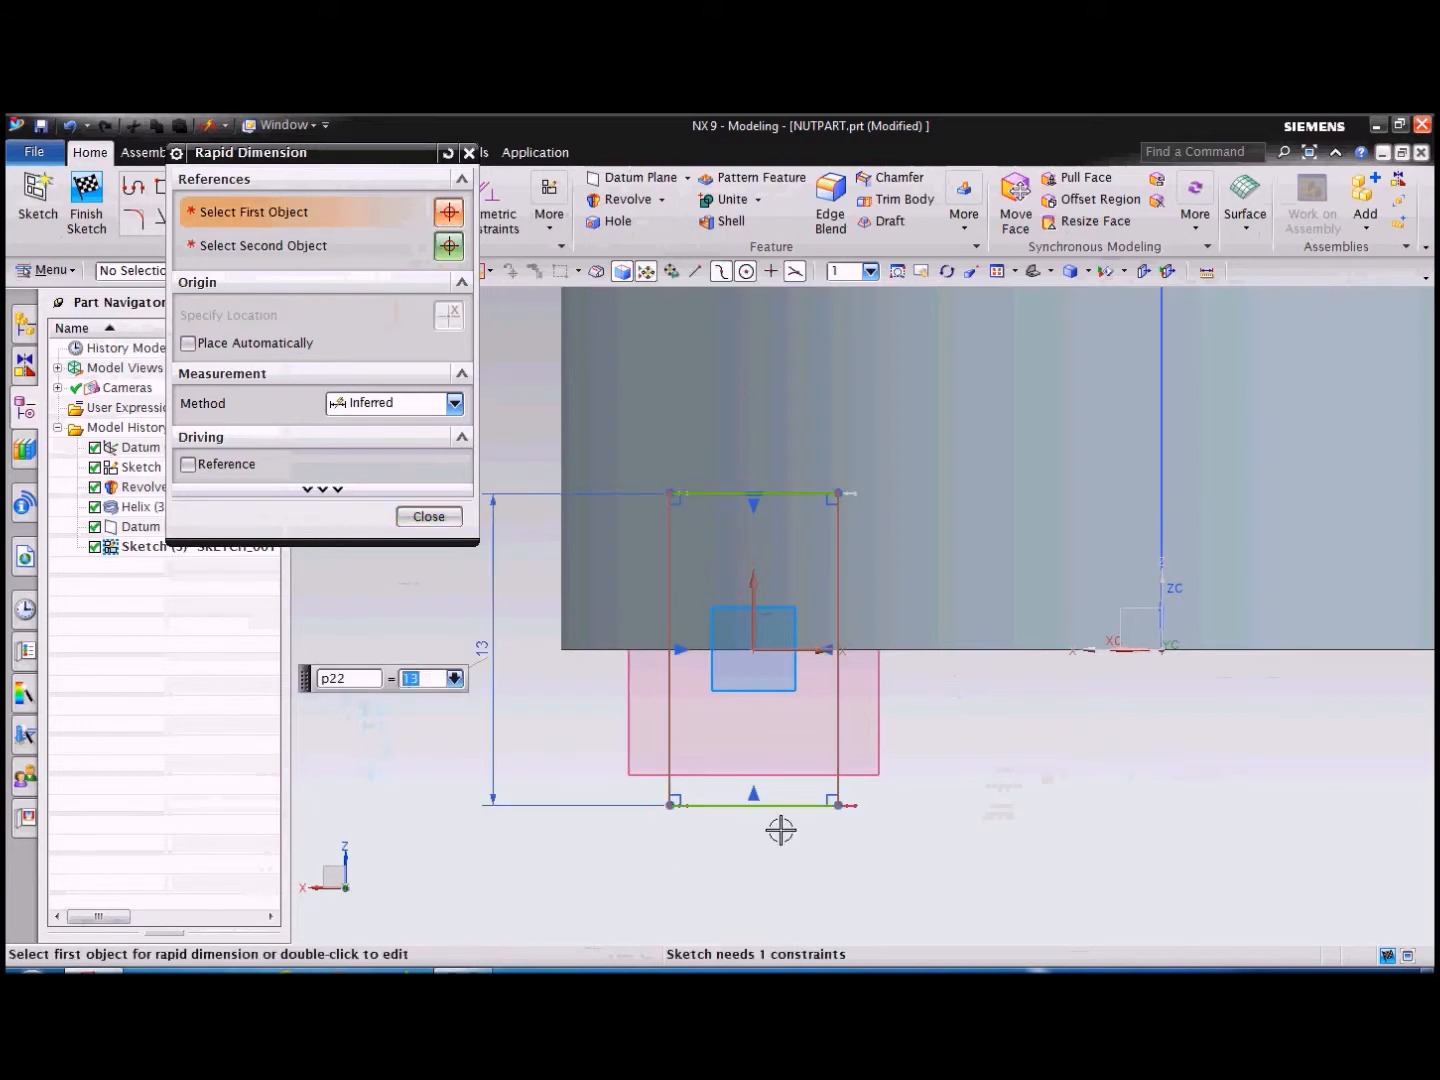
left_click(427, 516)
Apply an Equal Length constraint between the rectangle's vertical edge and its upper edge.
scroll(733, 589, "up", 2)
scroll(733, 590, "down", 2)
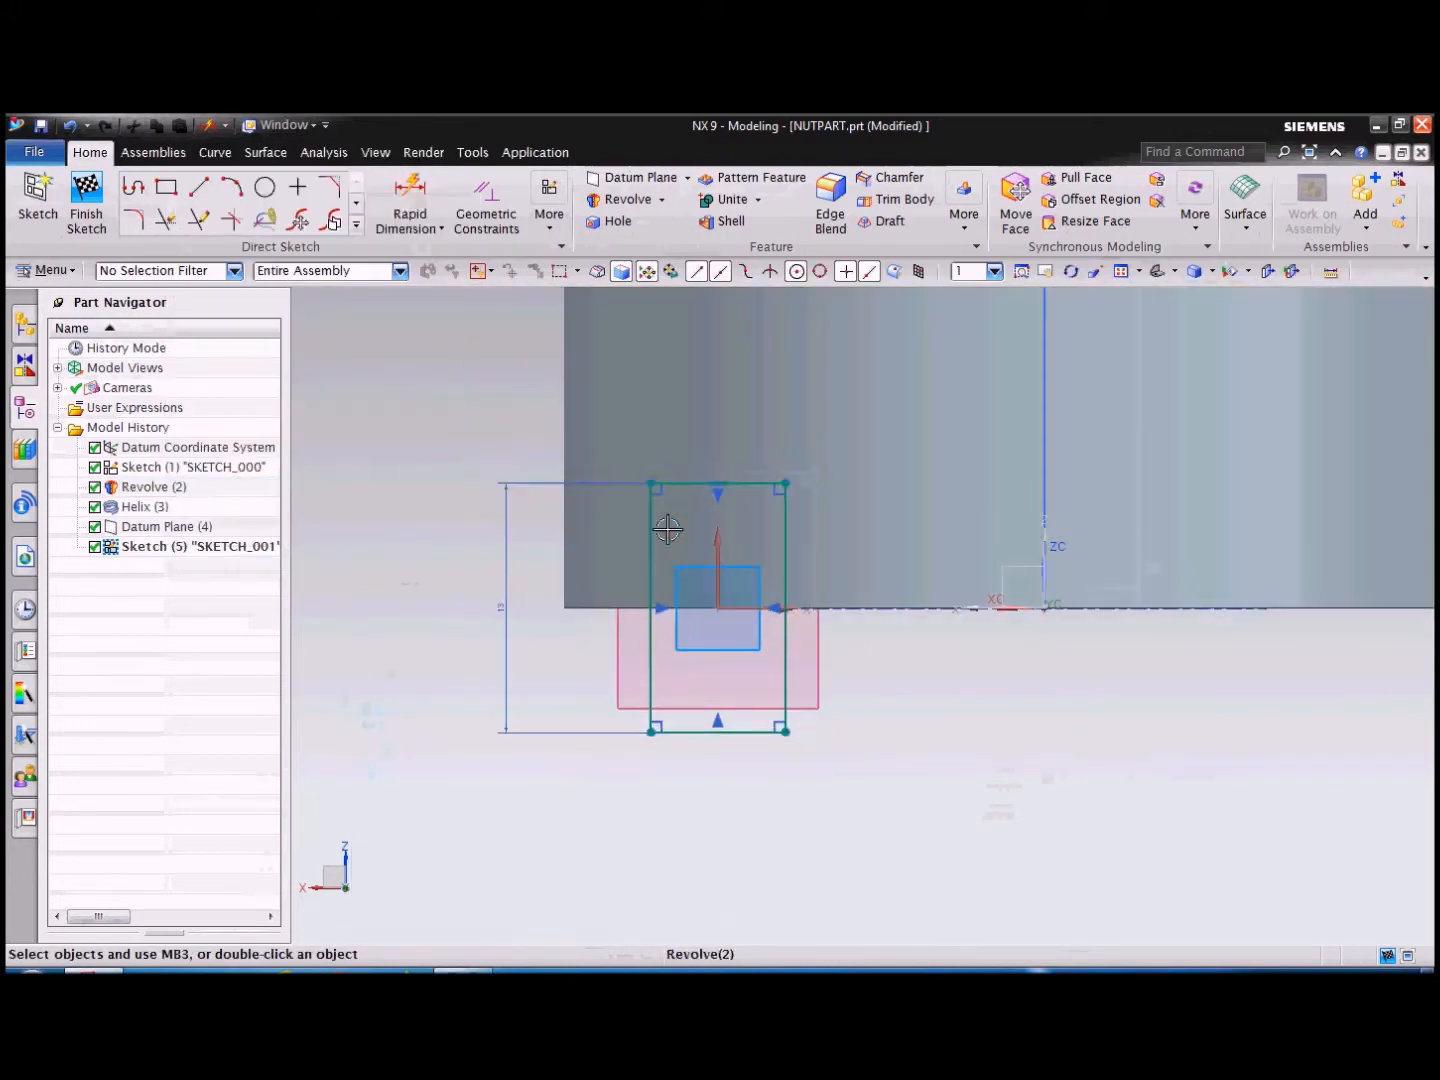
left_click(490, 212)
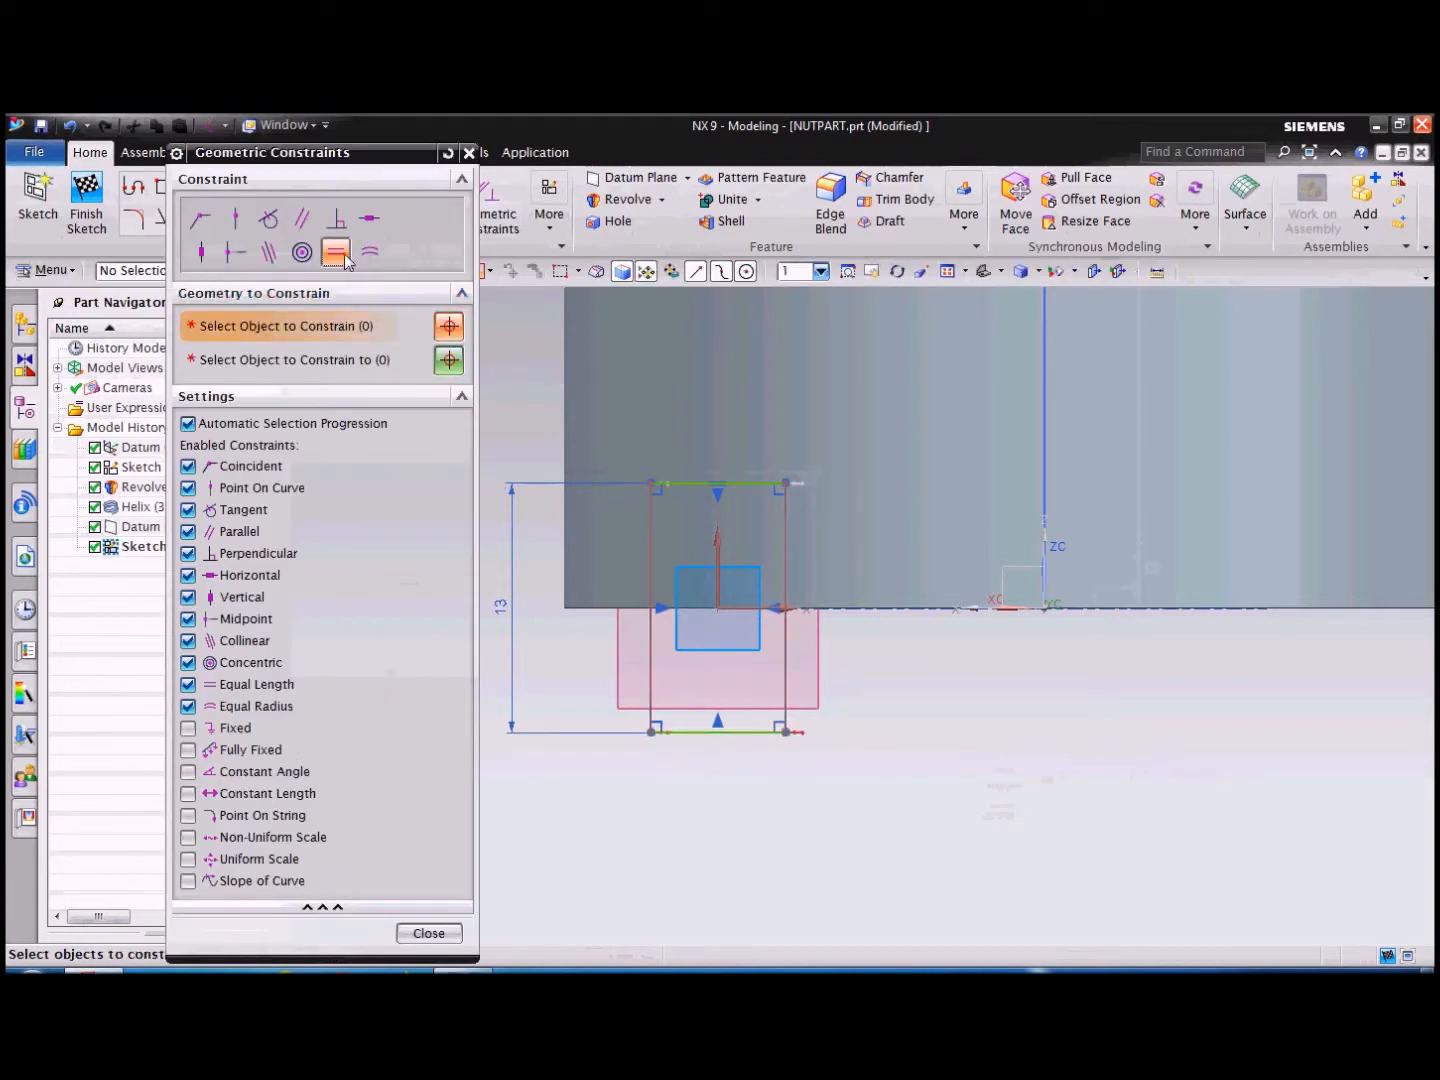
left_click(651, 562)
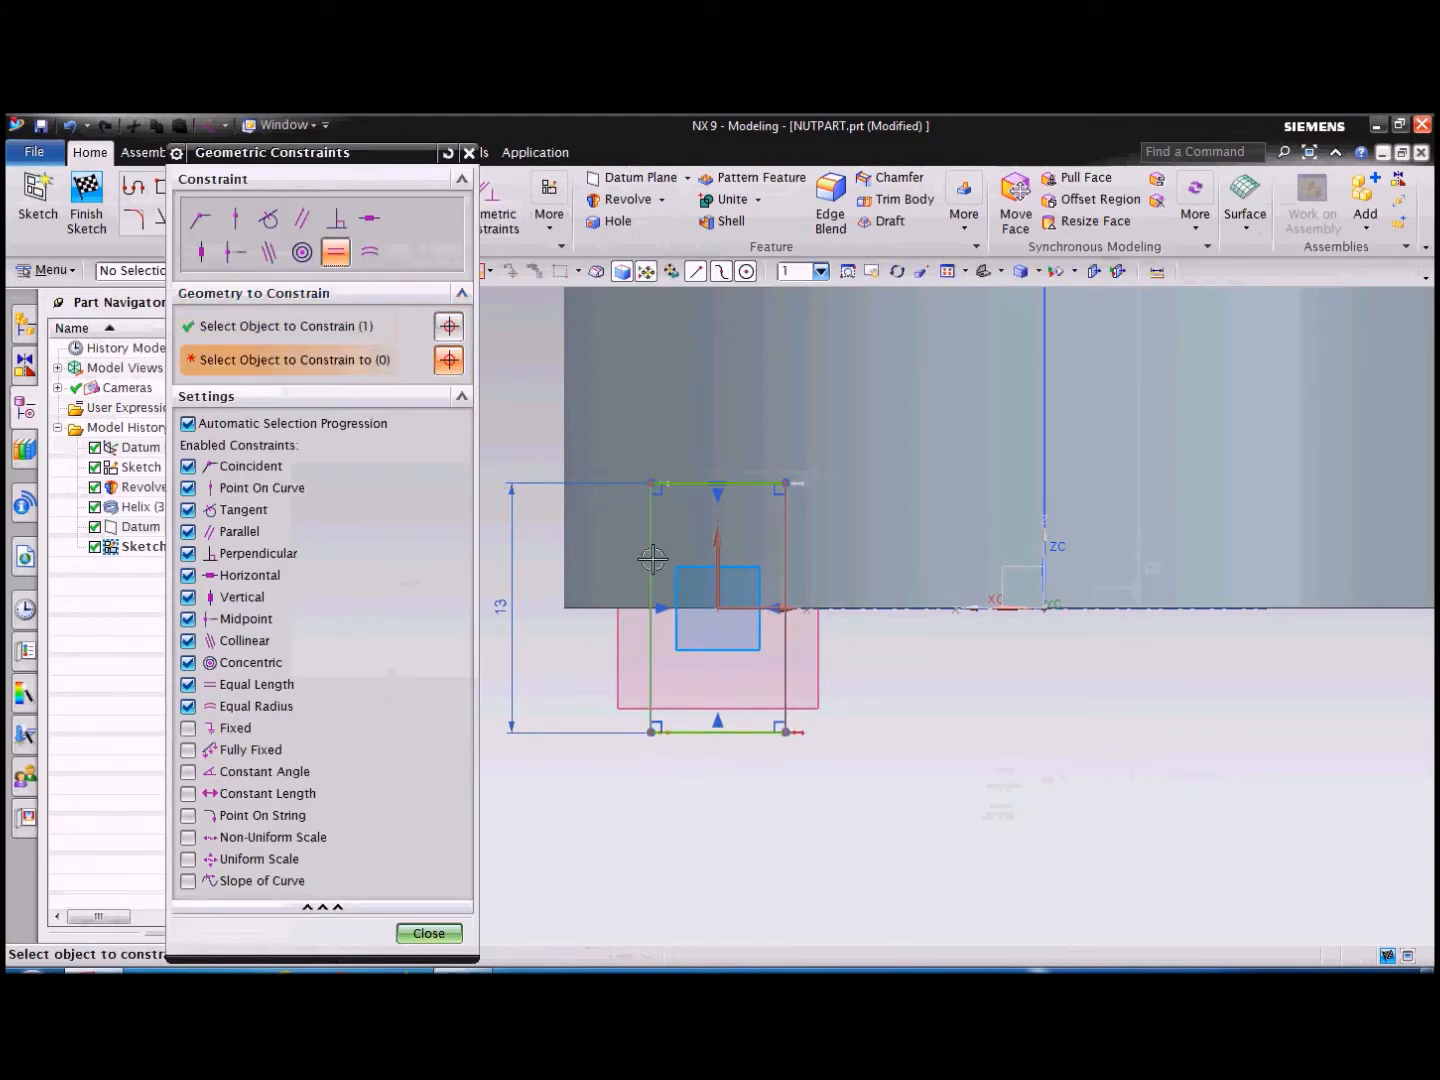
left_click(716, 485)
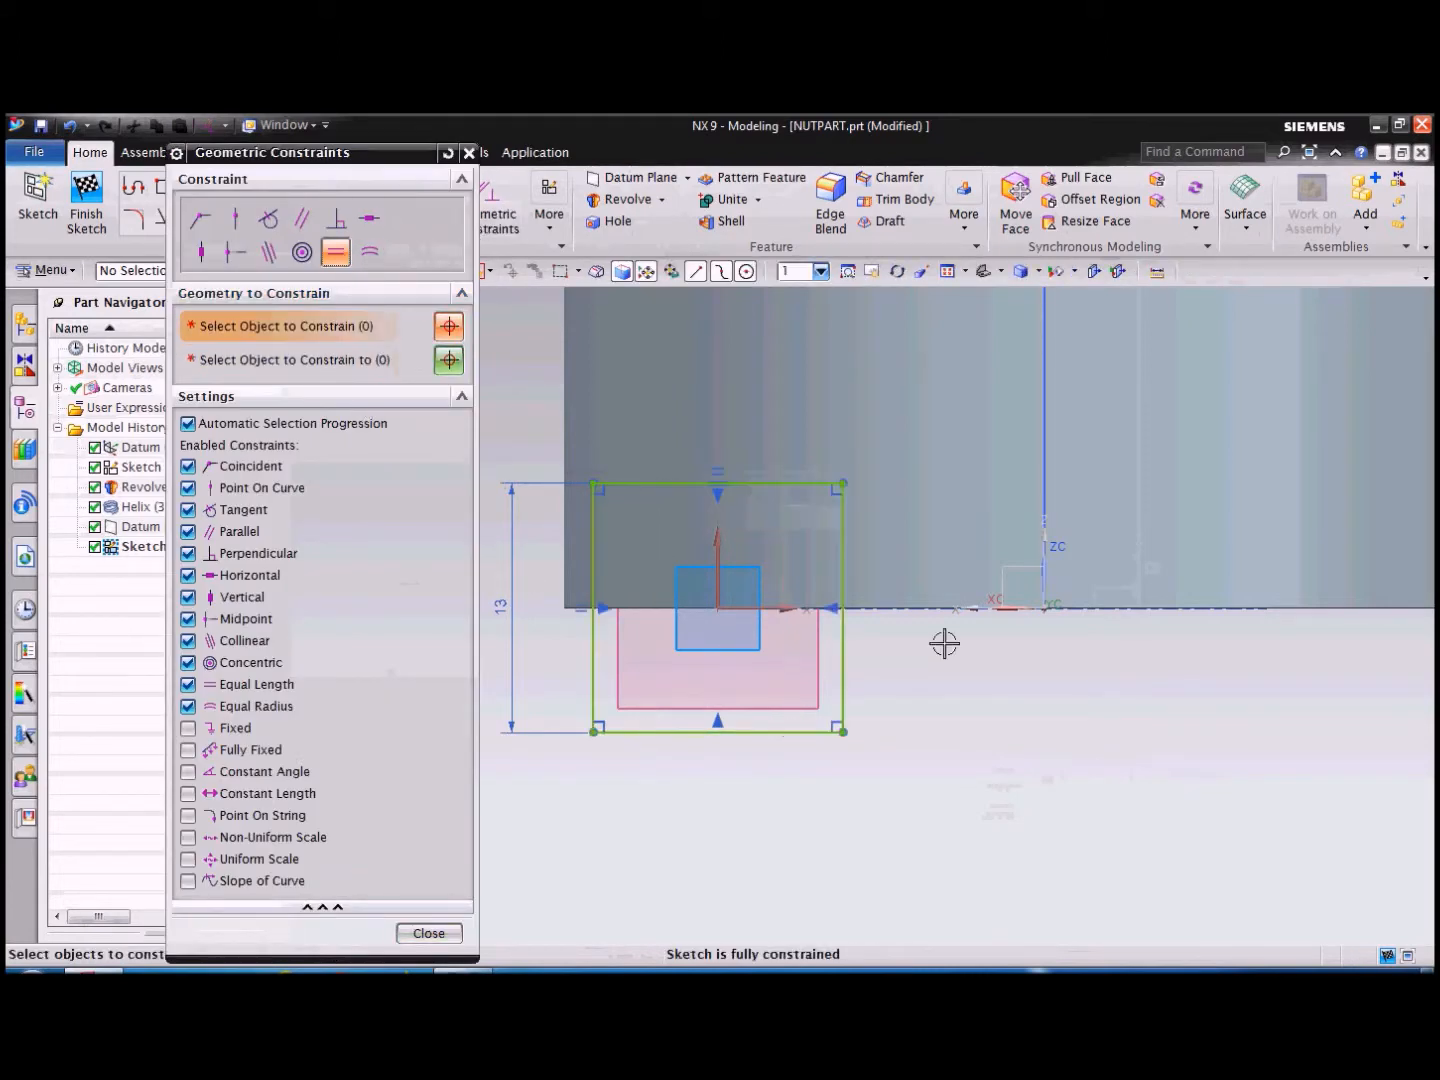
left_click(429, 933)
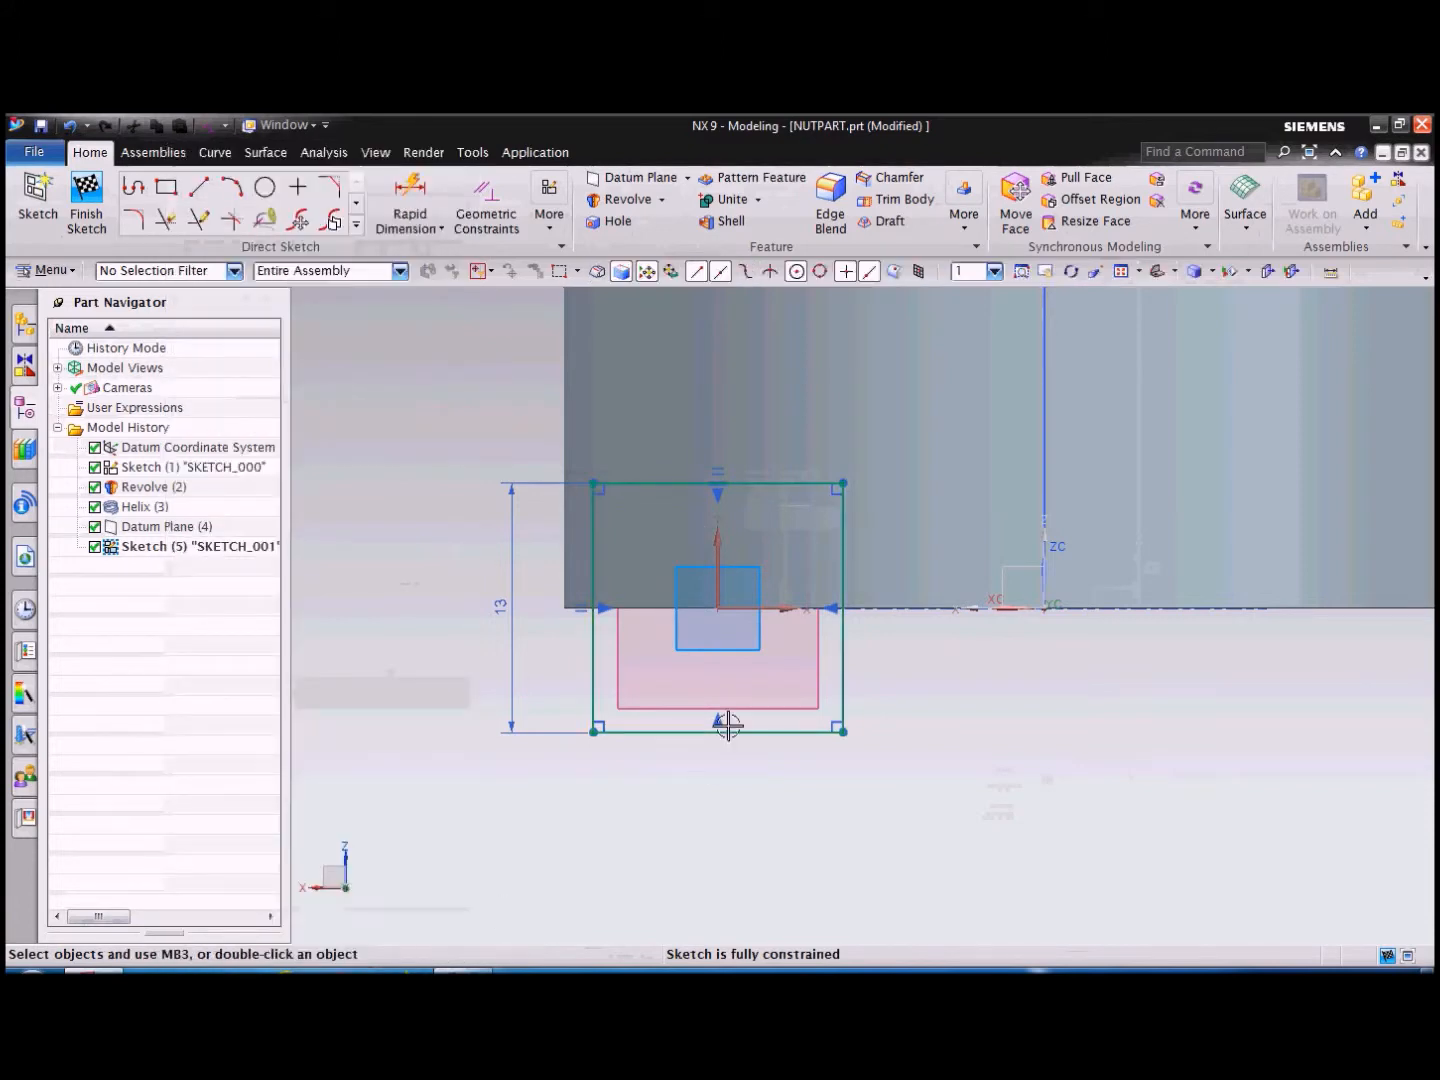
Set the square profile's height dimension to 6 mm.
double_click(501, 606)
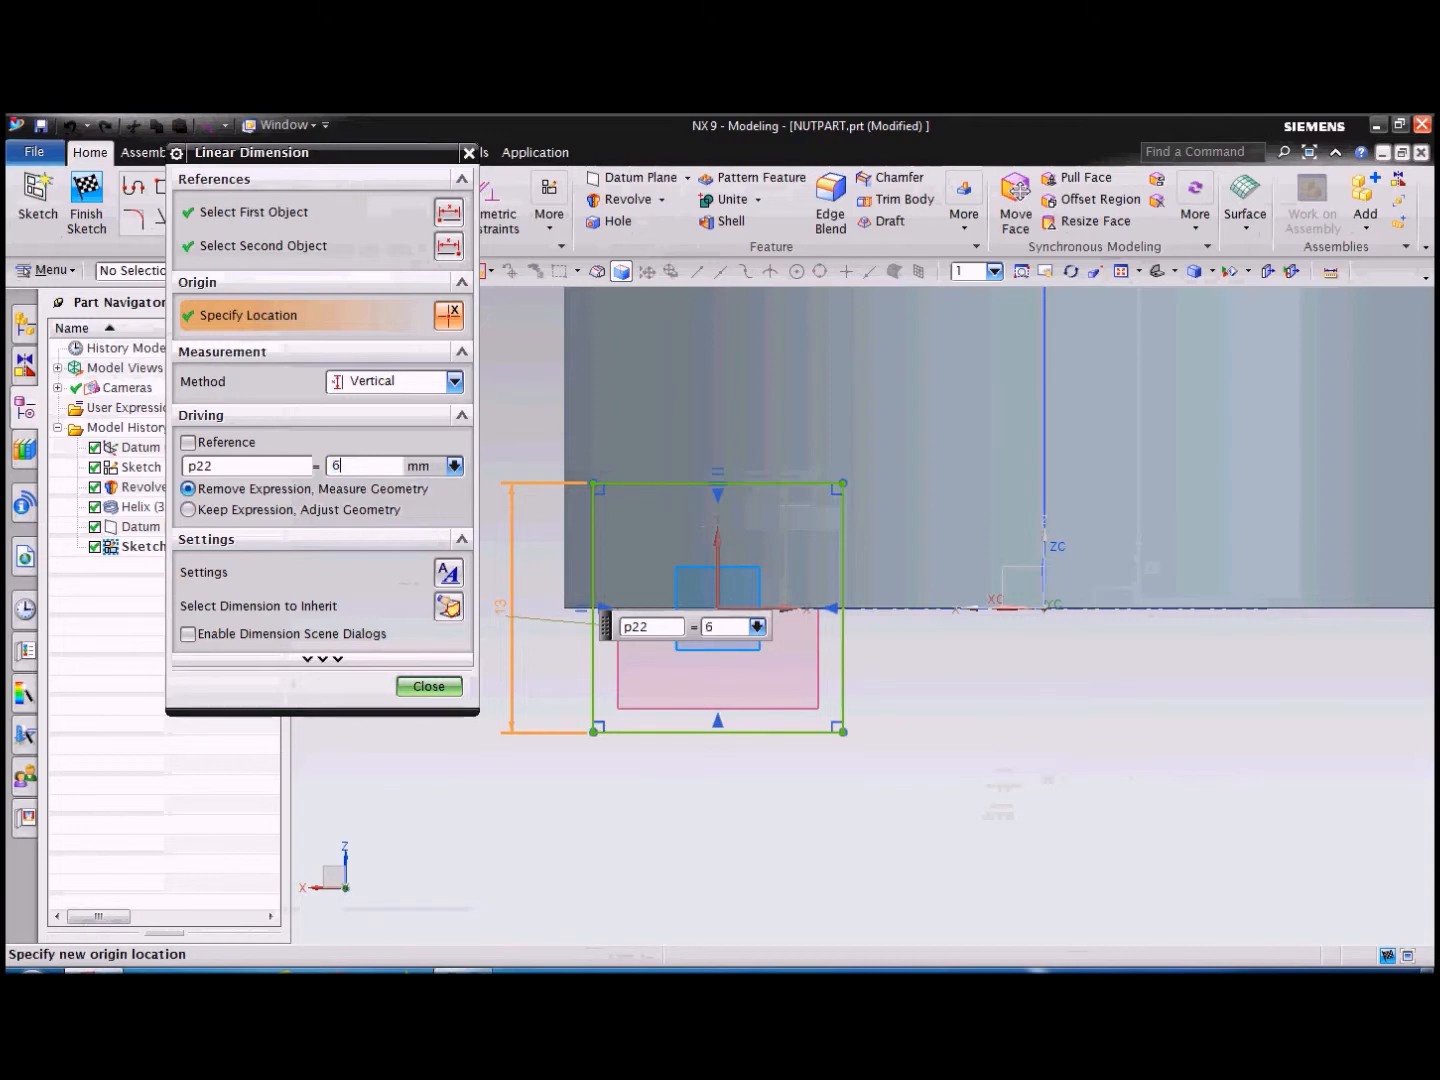
type("6")
key("Return")
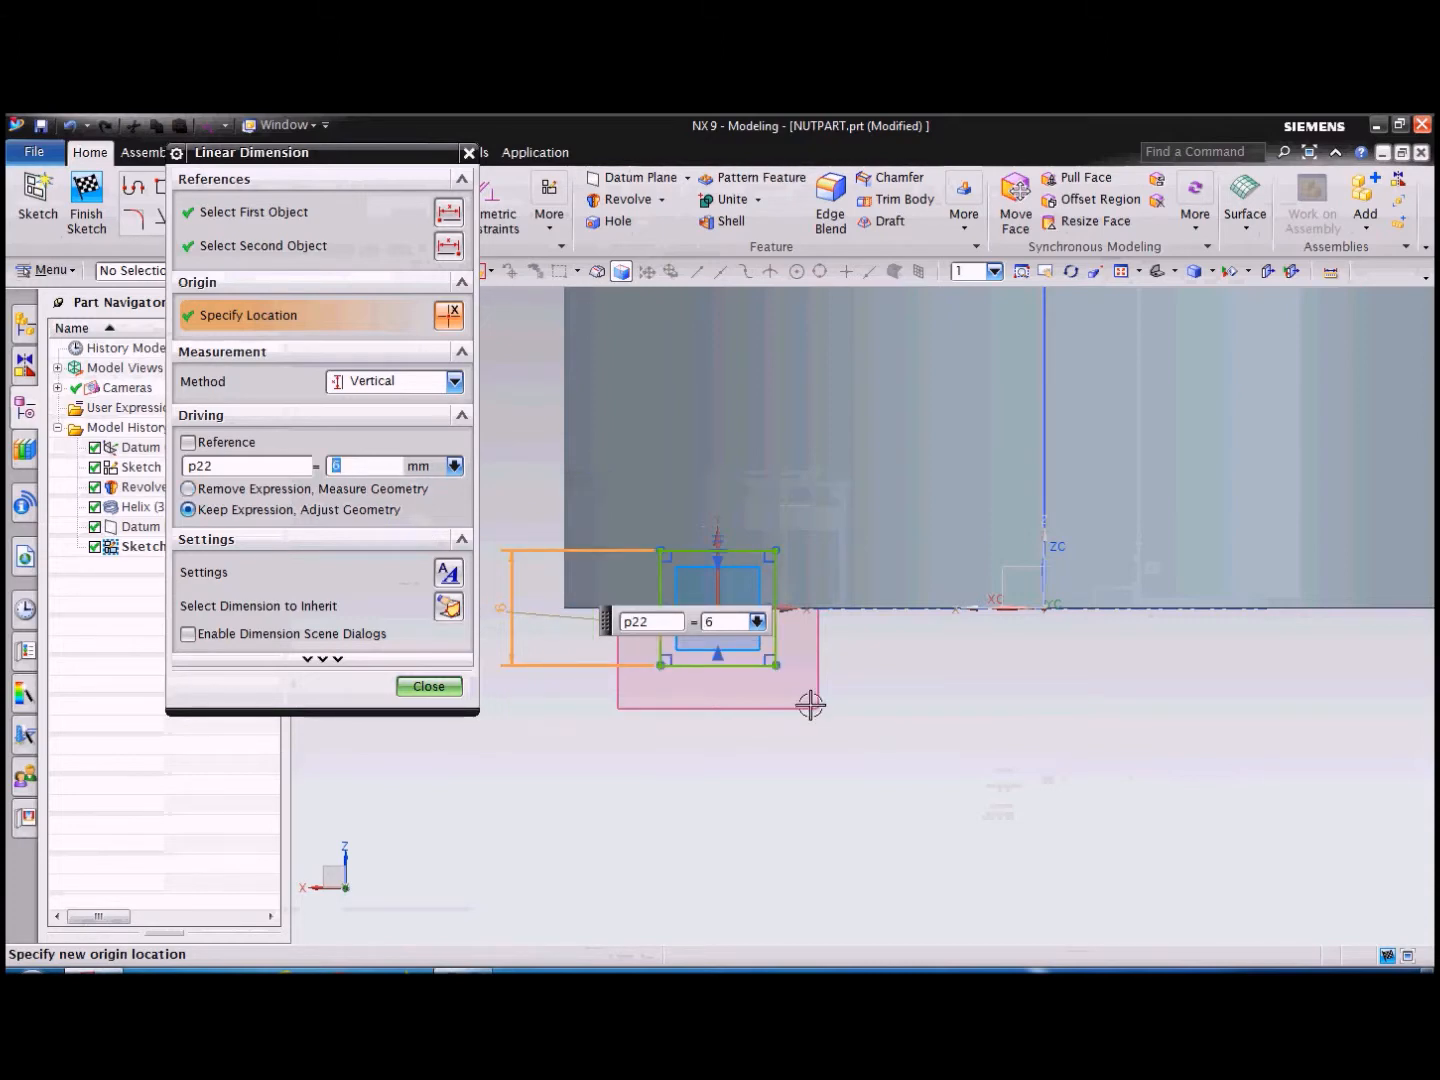
scroll(746, 641, "up", 4)
scroll(699, 575, "down", 2)
scroll(682, 559, "down", 1)
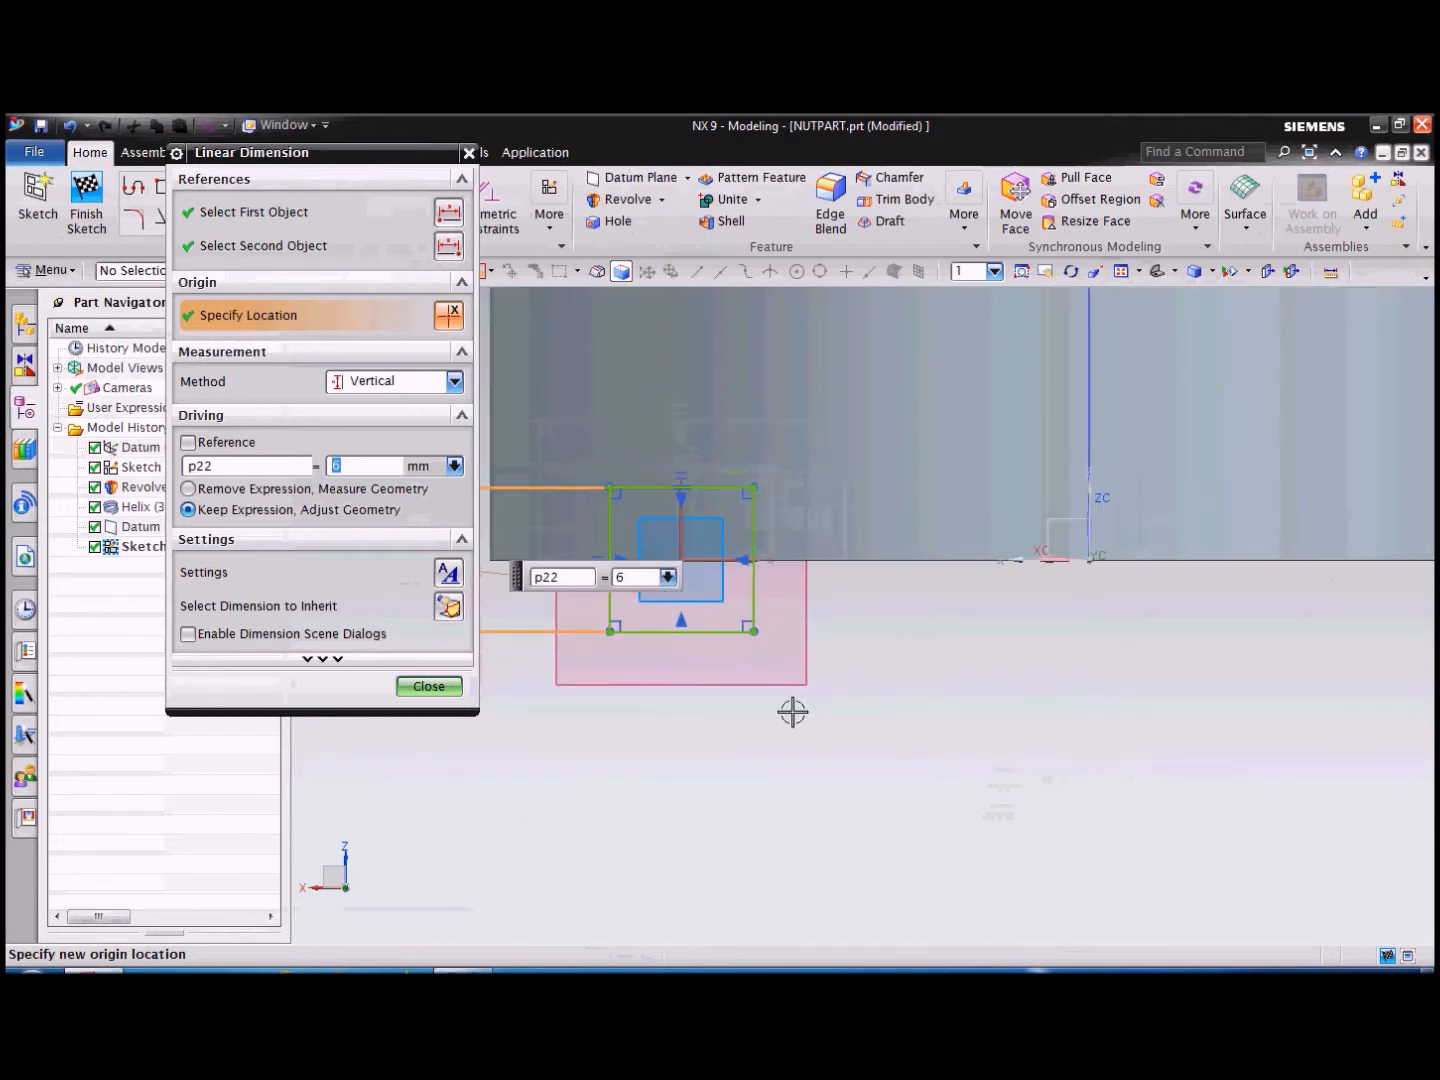
left_click(442, 687)
Set the square profile's height dimension to 3 mm, keeping the expression and adjusting the geometry.
scroll(746, 672, "down", 3)
mouse_move(907, 706)
middle_mouse_down()
mouse_move(850, 665)
mouse_move(885, 723)
mouse_move(813, 631)
mouse_move(855, 697)
mouse_move(848, 689)
mouse_move(845, 709)
mouse_move(874, 680)
mouse_move(884, 749)
mouse_move(633, 691)
middle_mouse_up()
scroll(776, 606, "up", 2)
scroll(765, 616, "down", 2)
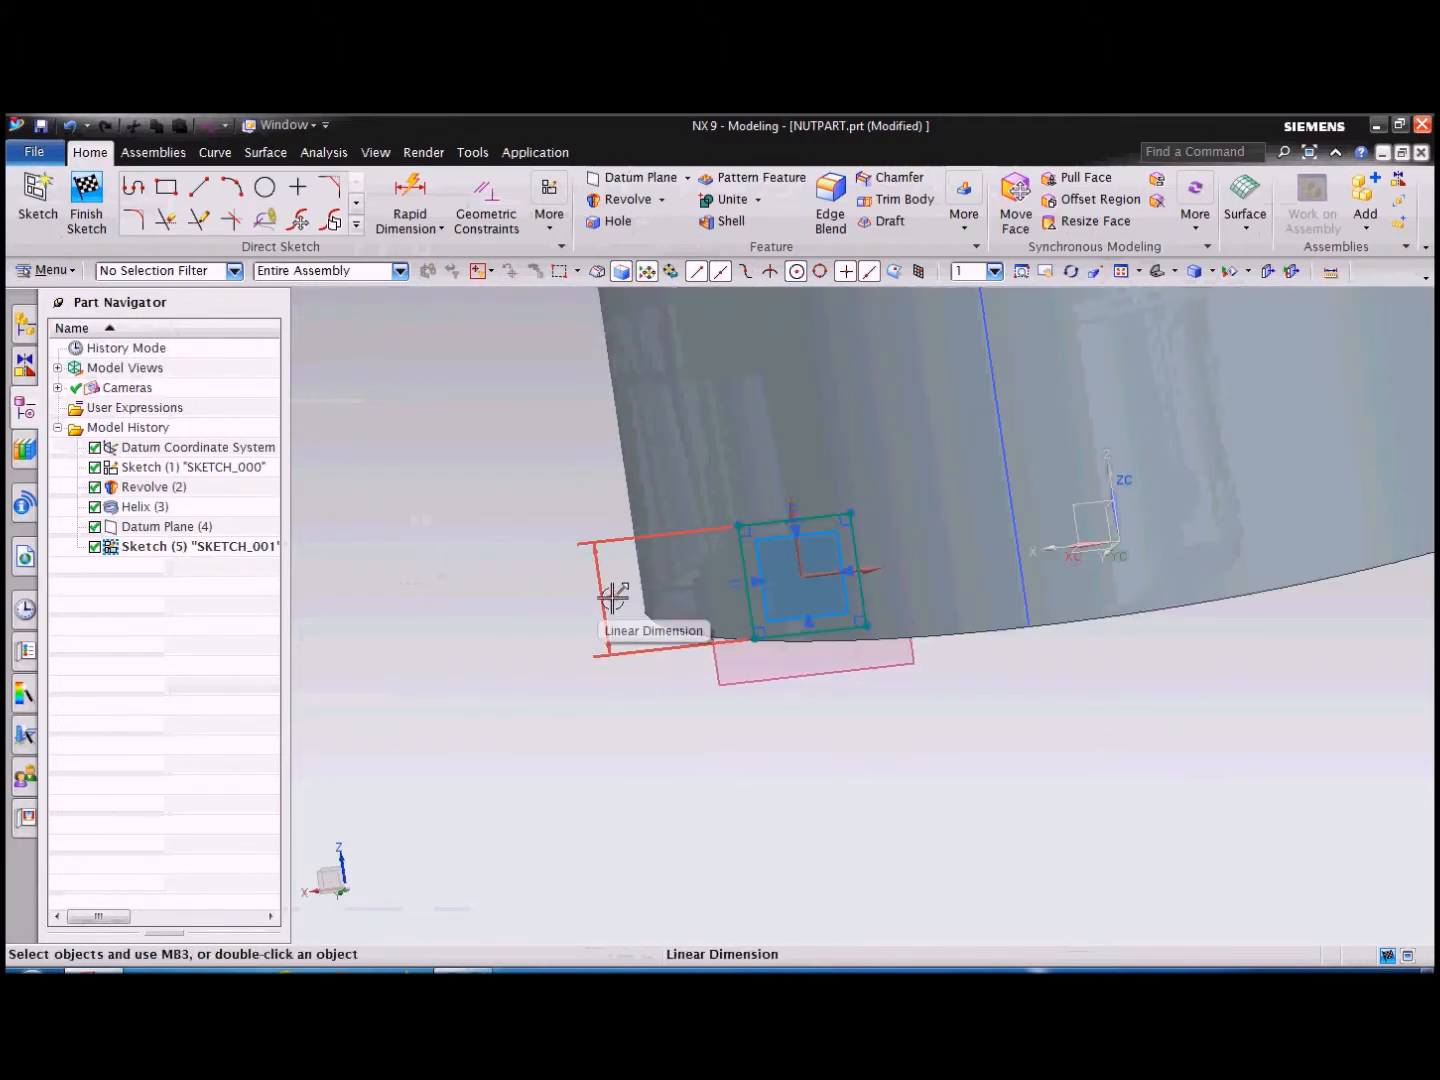
double_click(611, 592)
type("3")
left_click(188, 508)
middle_click_drag(987, 720, 958, 720)
left_click(428, 688)
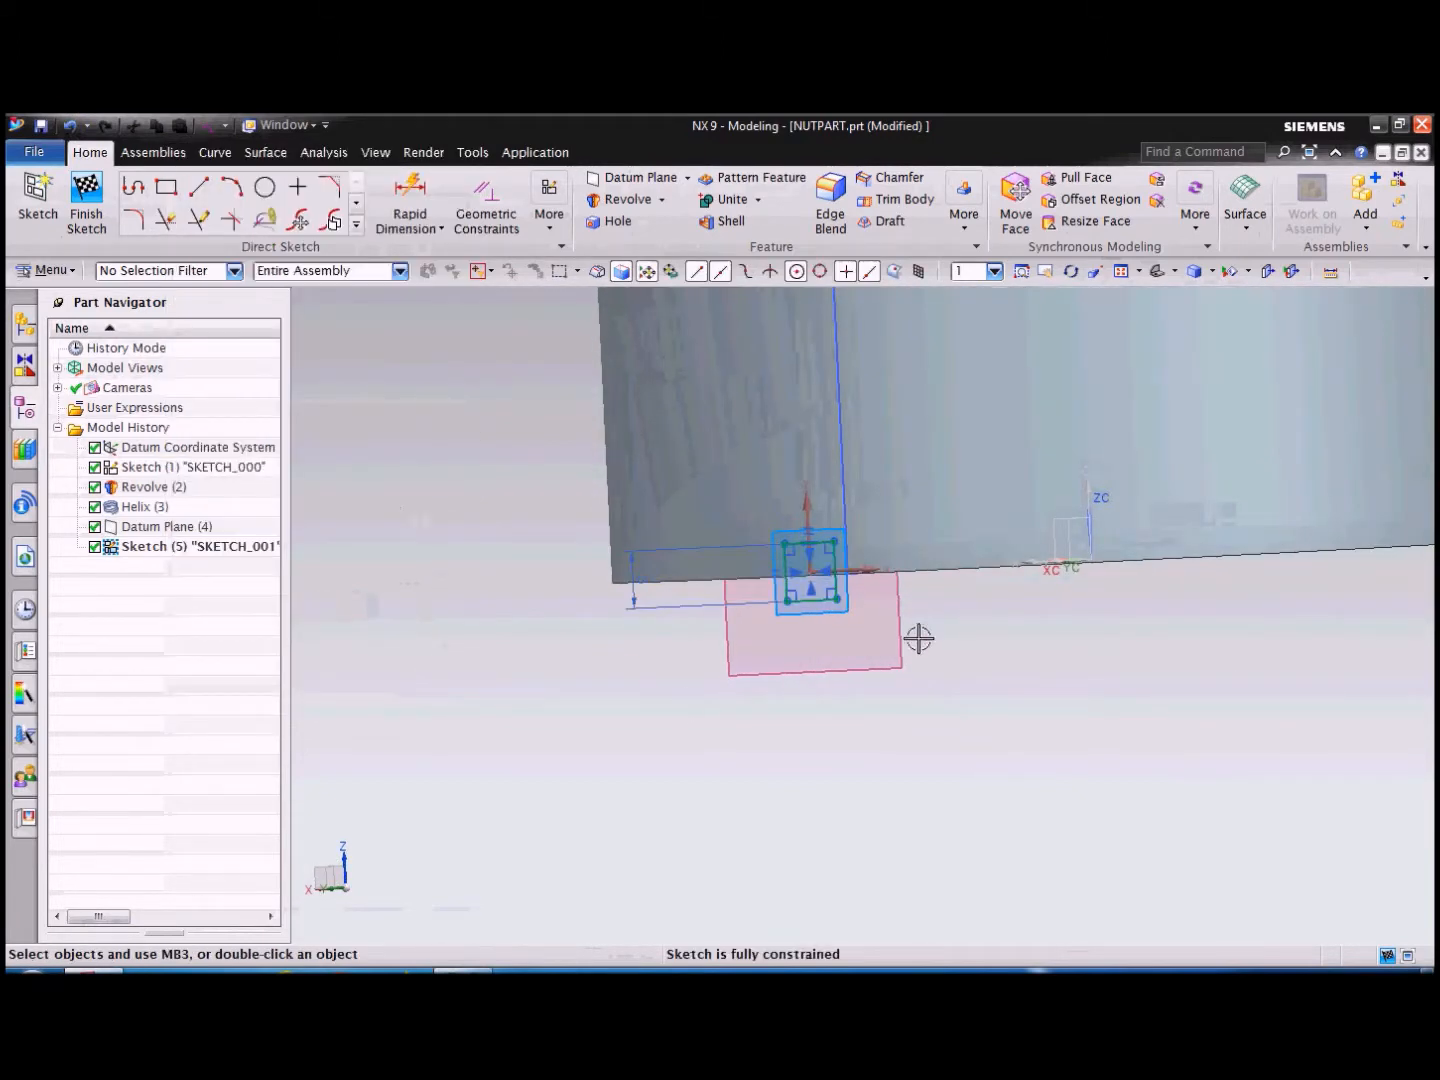
Check the square profile's position against the bore wall and finish the sketch.
scroll(920, 636, "up", 3)
mouse_move(726, 591)
middle_mouse_down()
mouse_move(845, 733)
mouse_move(864, 708)
mouse_move(823, 727)
mouse_move(824, 715)
middle_mouse_up()
scroll(769, 524, "up", 2)
scroll(788, 623, "down", 1)
middle_click_drag(787, 623, 750, 616)
left_click(607, 727)
scroll(606, 727, "down", 2)
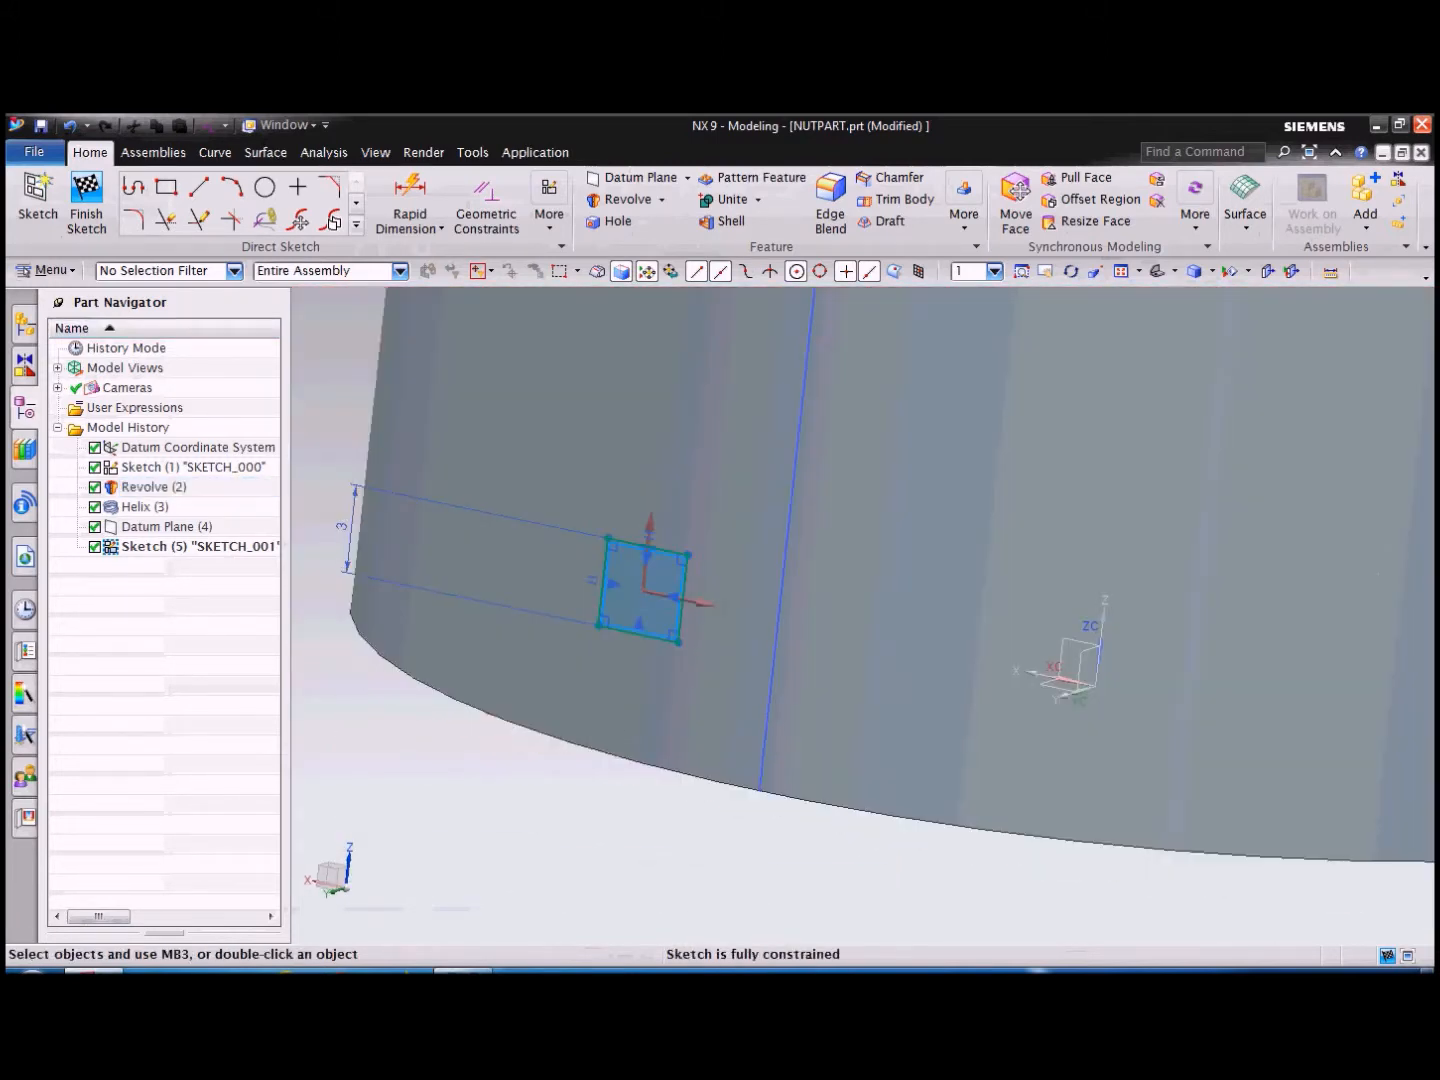
left_click(86, 233)
scroll(643, 671, "down", 3)
middle_click_drag(643, 675, 1102, 704)
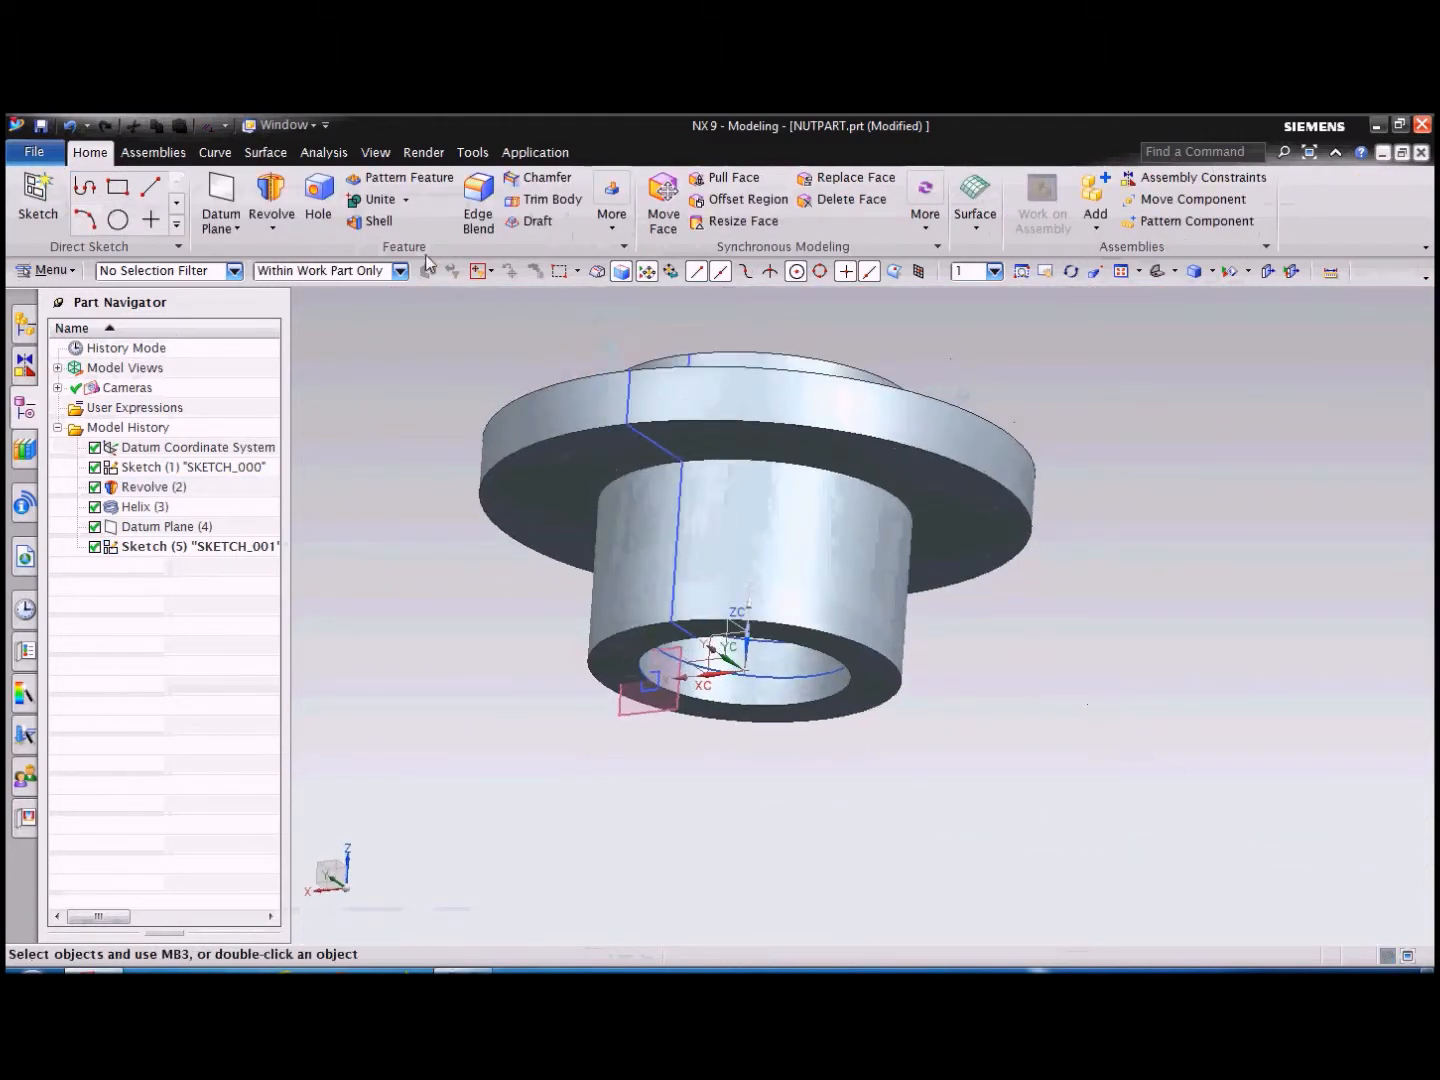
left_click(613, 230)
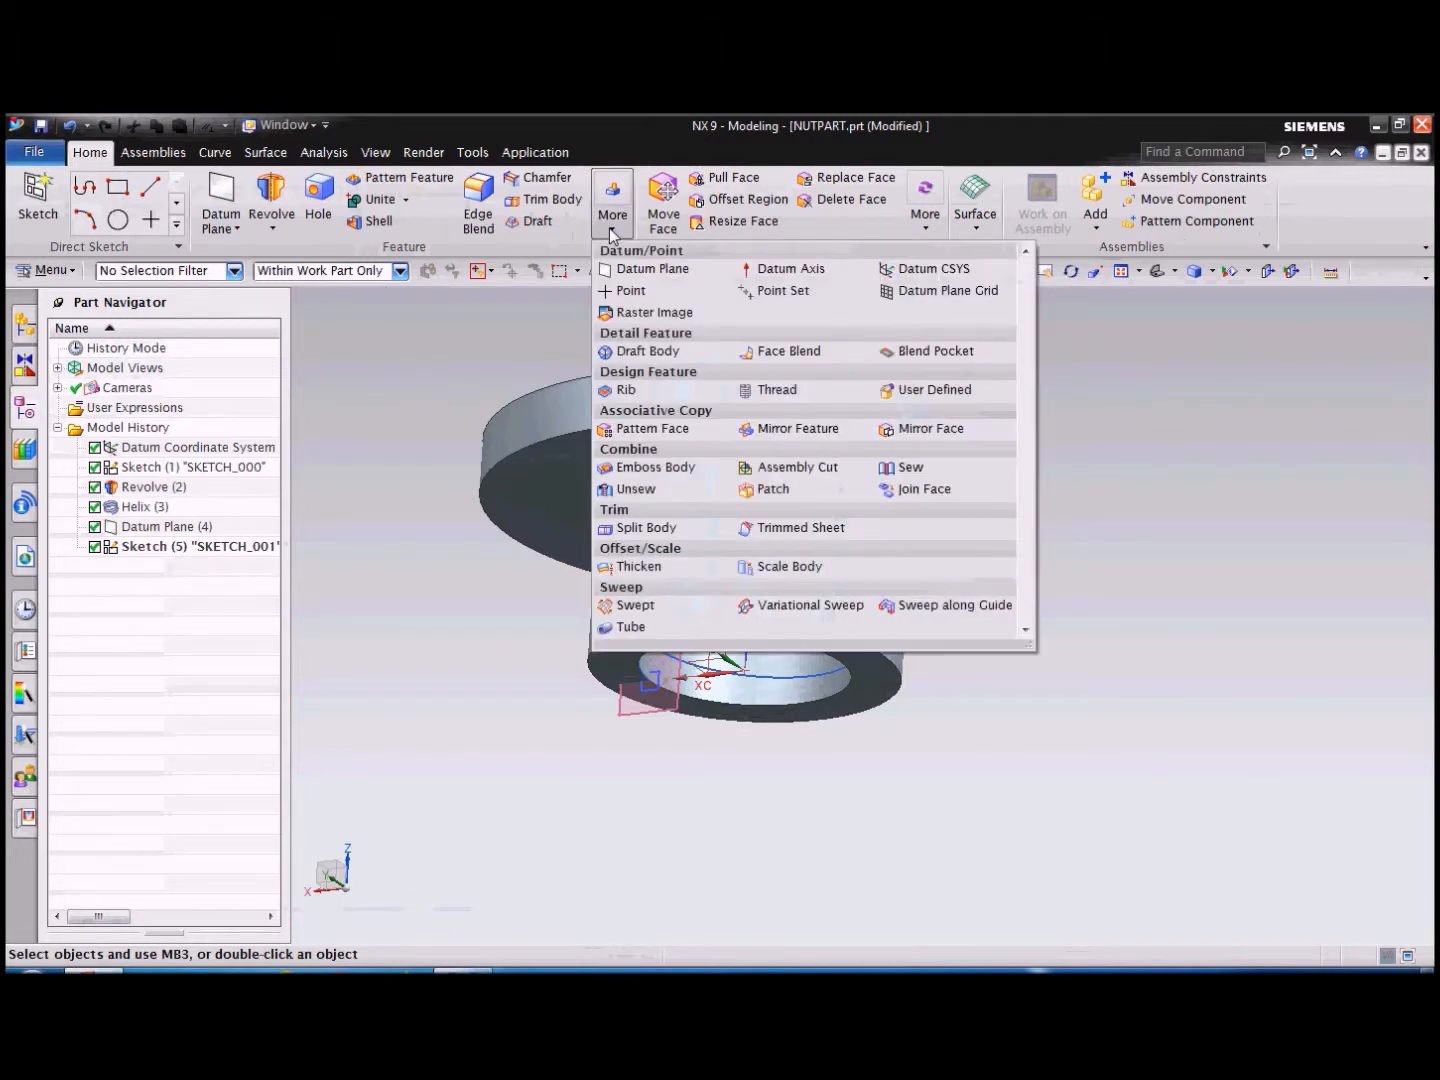
left_click(459, 362)
left_click(49, 270)
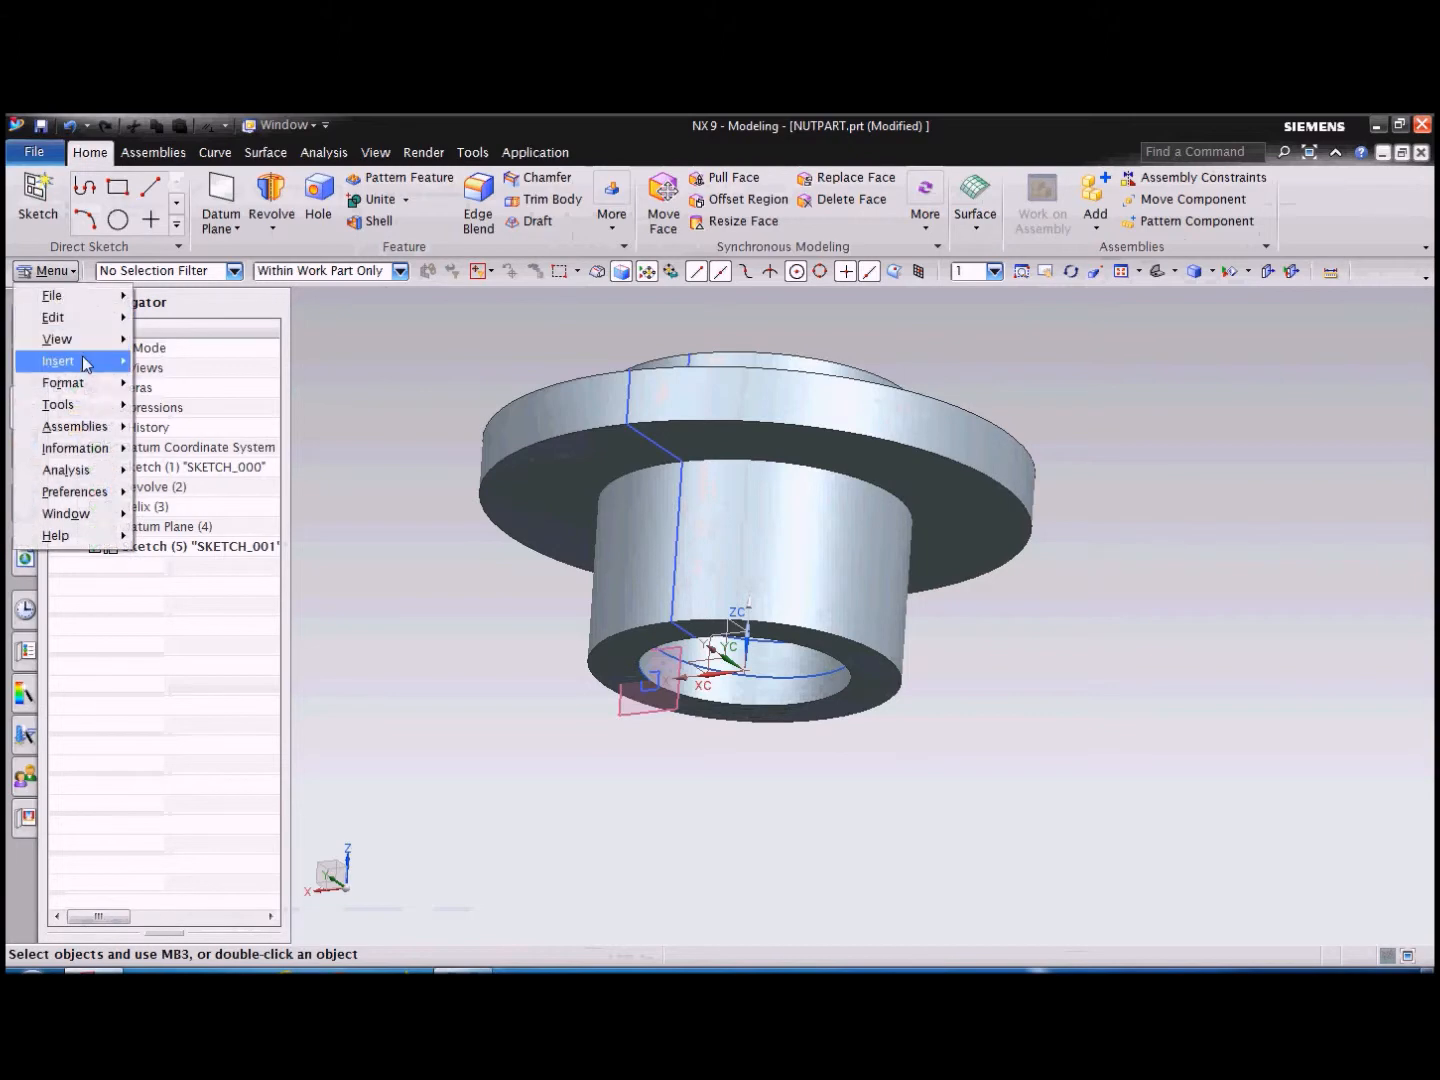
mouse_move(86, 364)
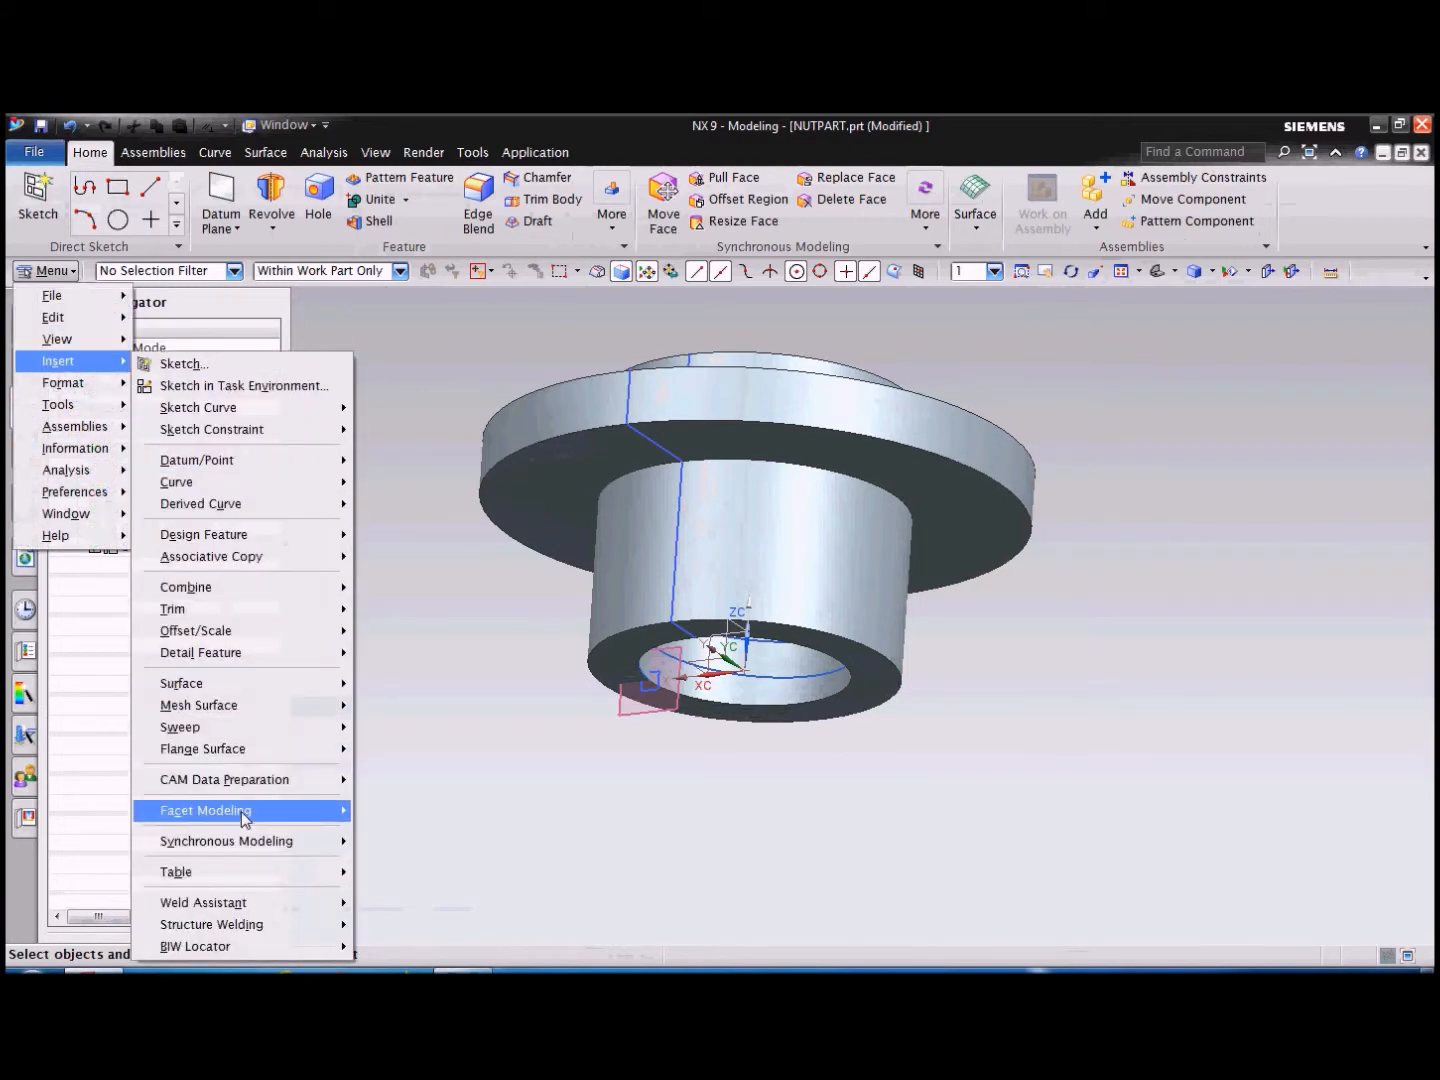
mouse_move(232, 737)
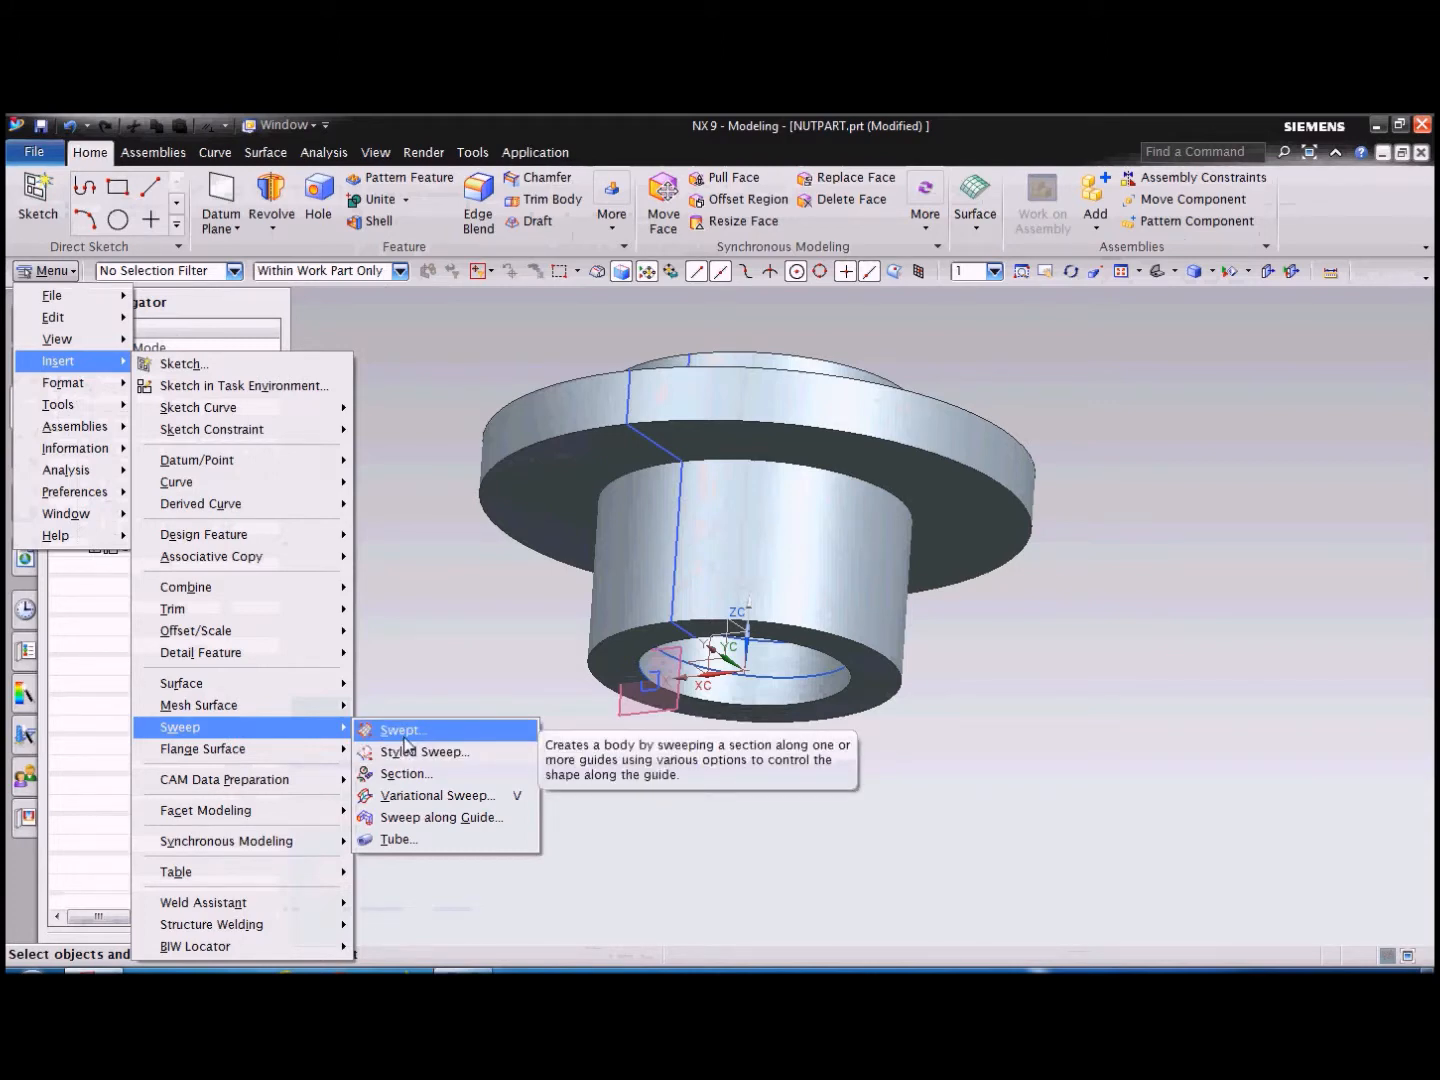
left_click(420, 796)
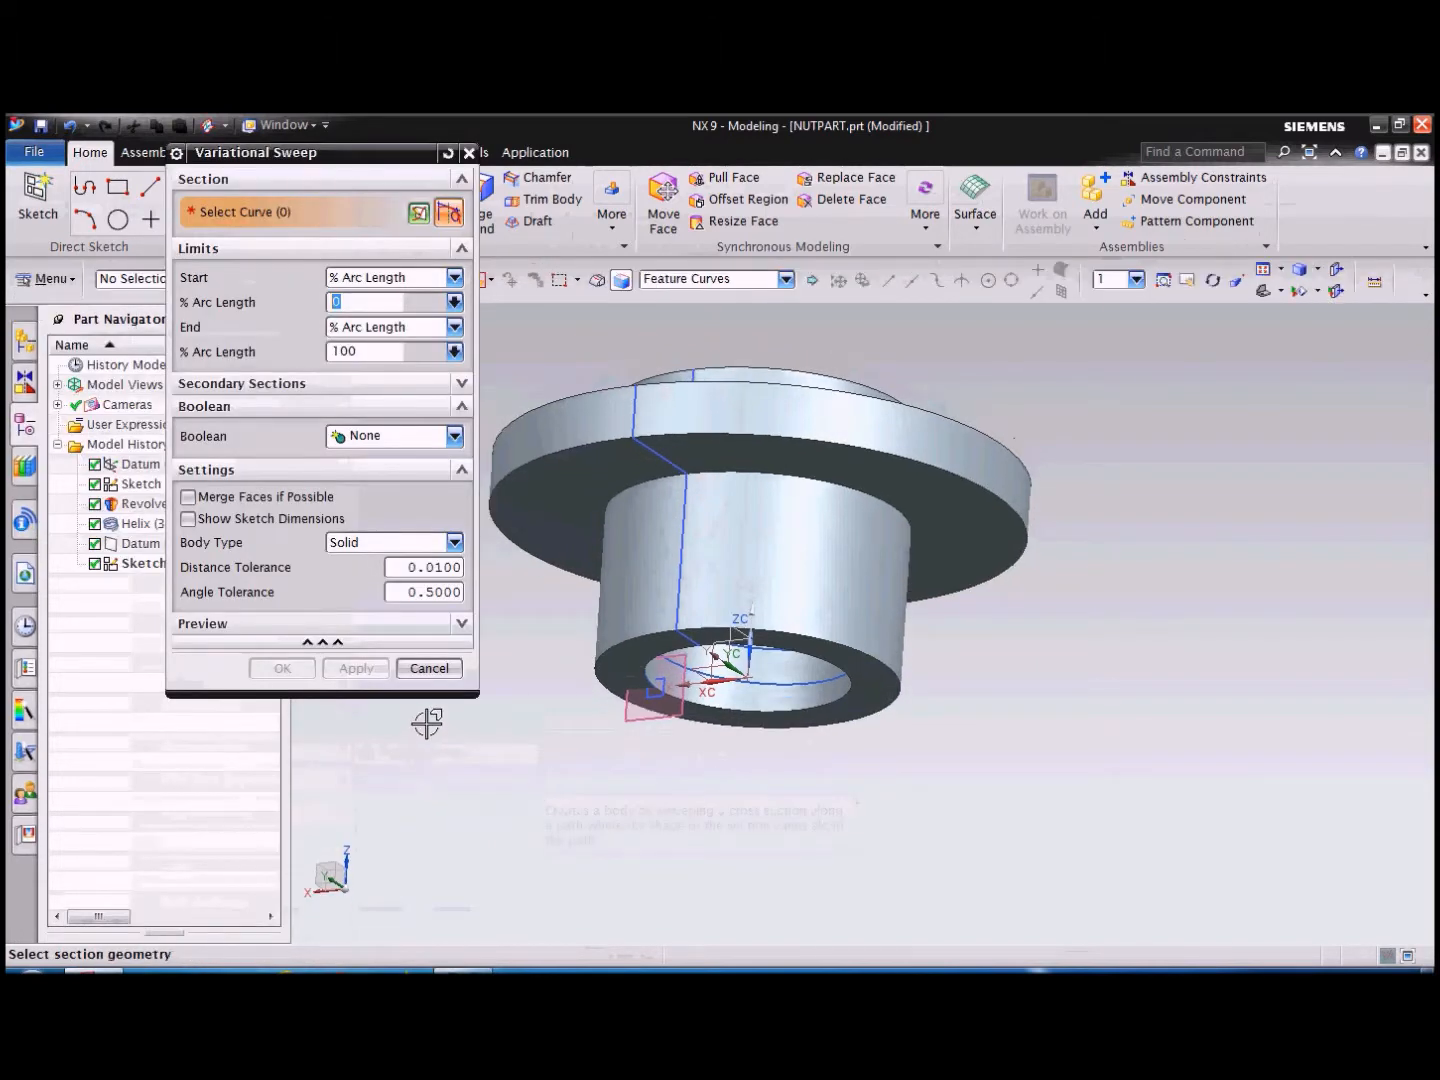
scroll(652, 736, "down", 5)
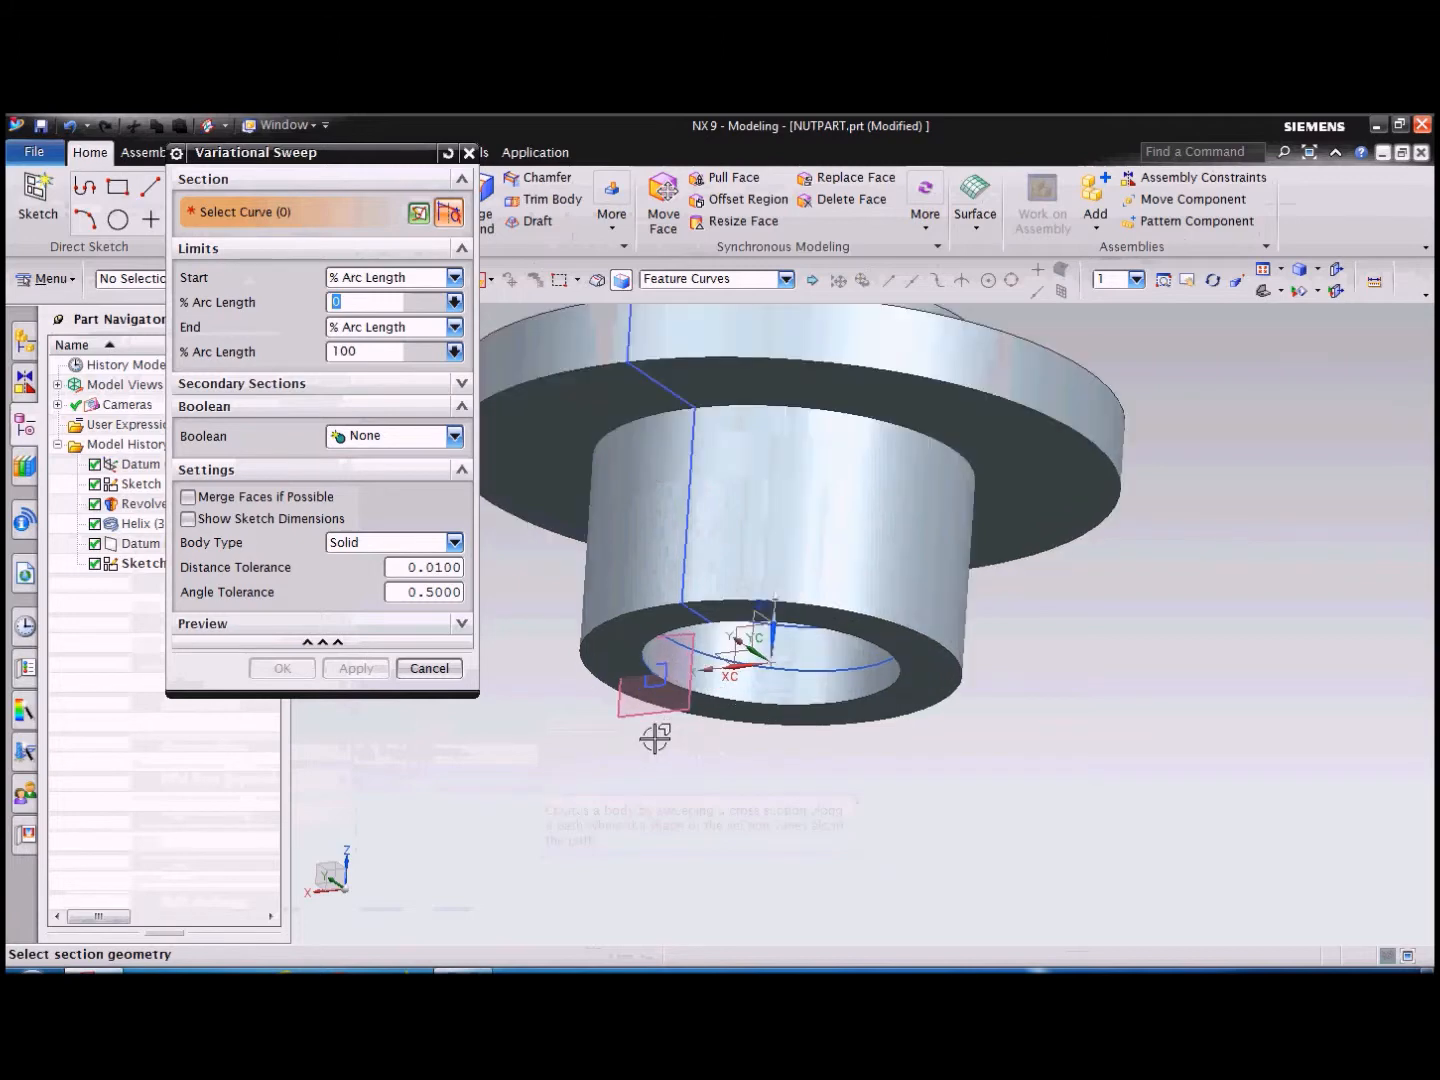
left_click(657, 641)
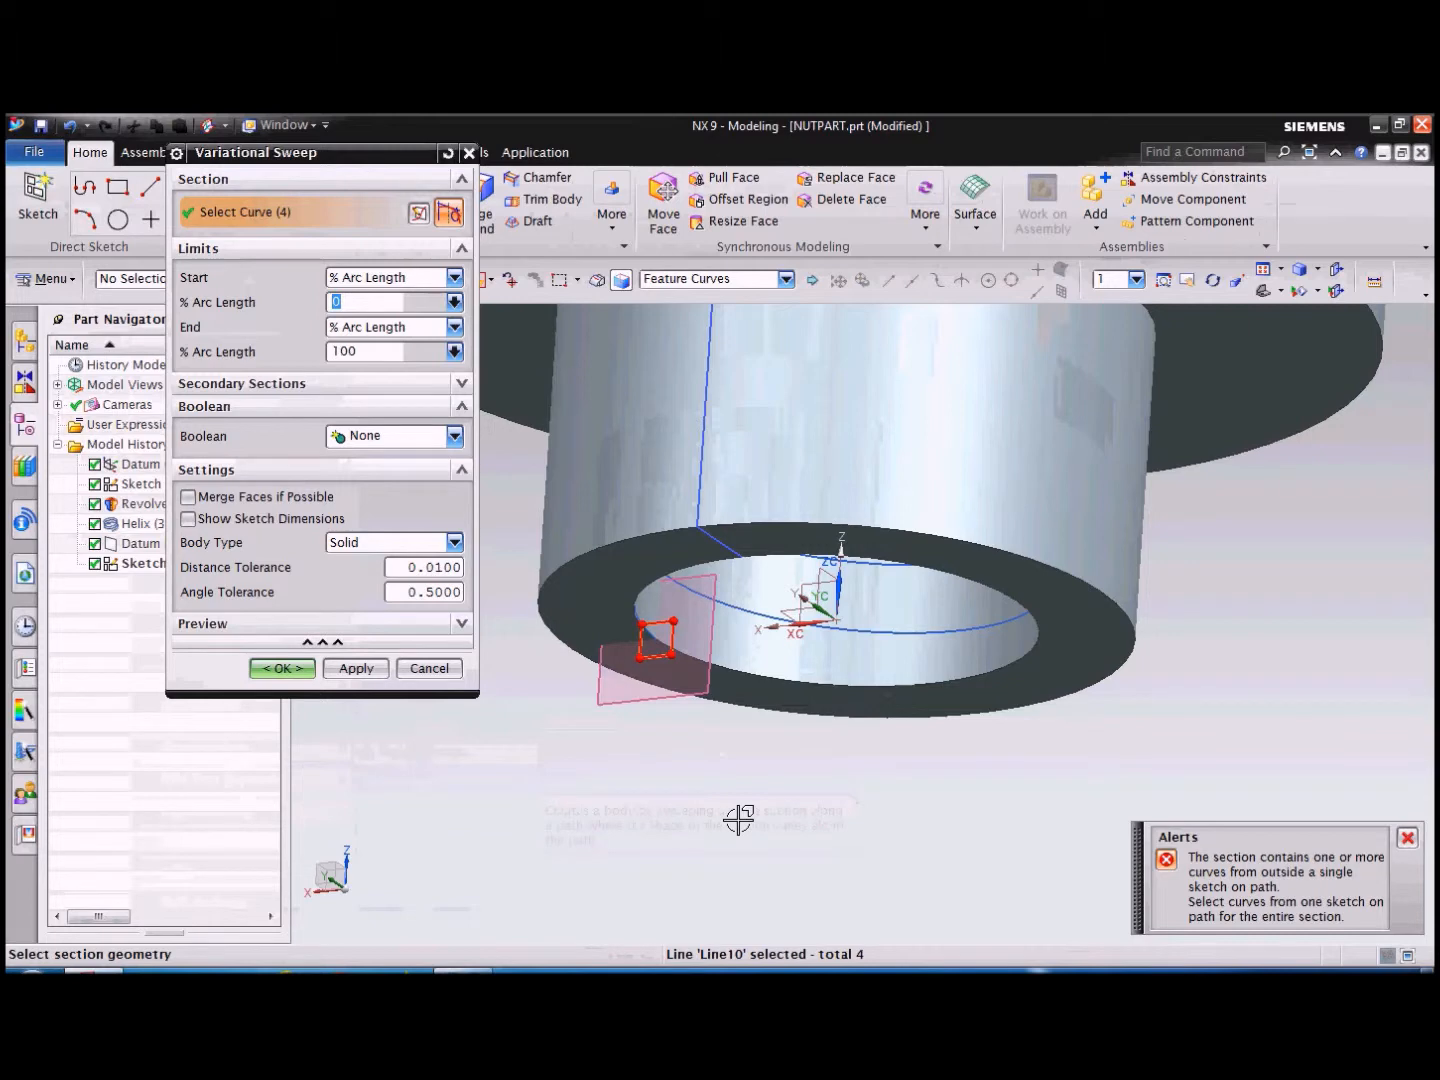
scroll(644, 640, "down", 5)
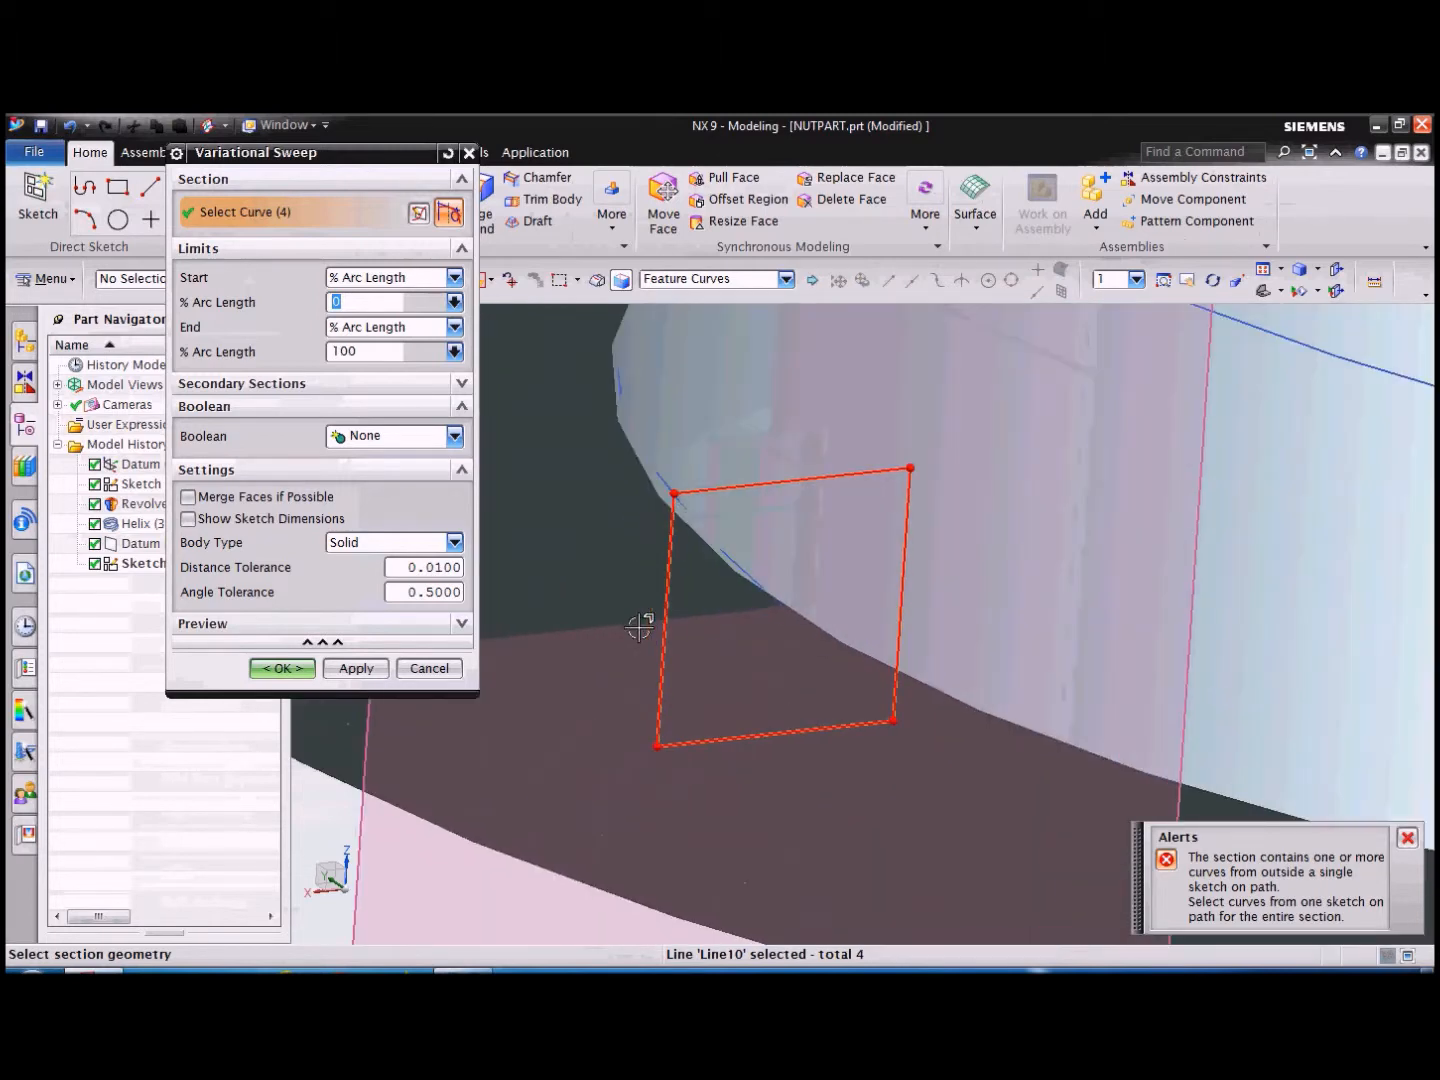
scroll(639, 625, "up", 5)
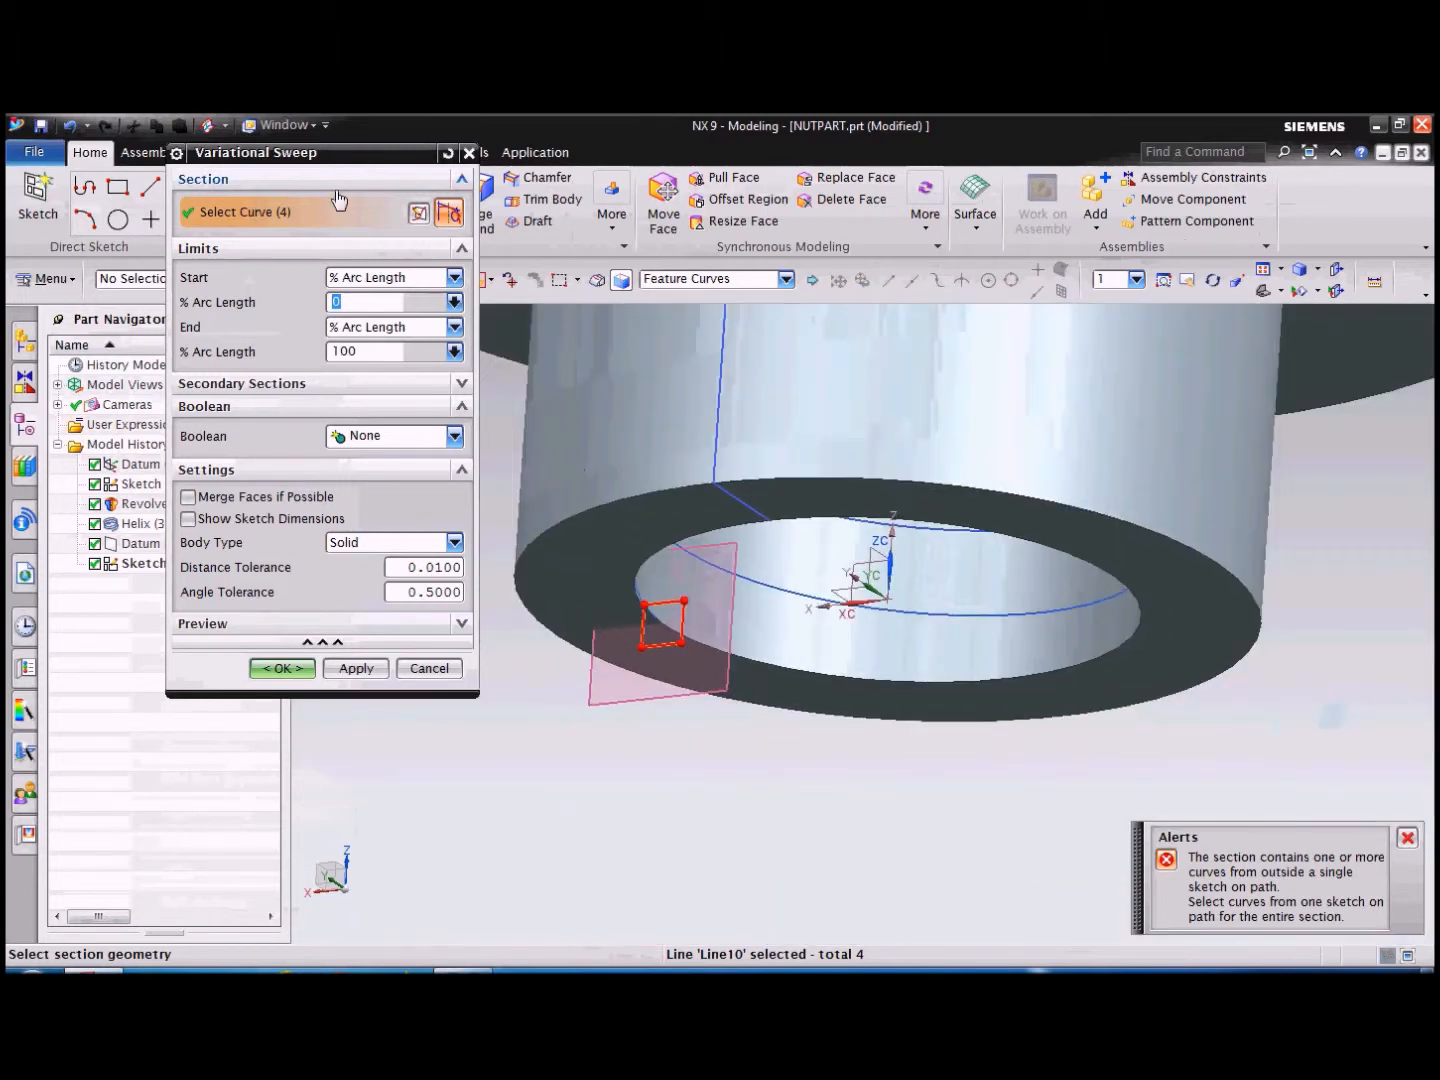
left_click(310, 386)
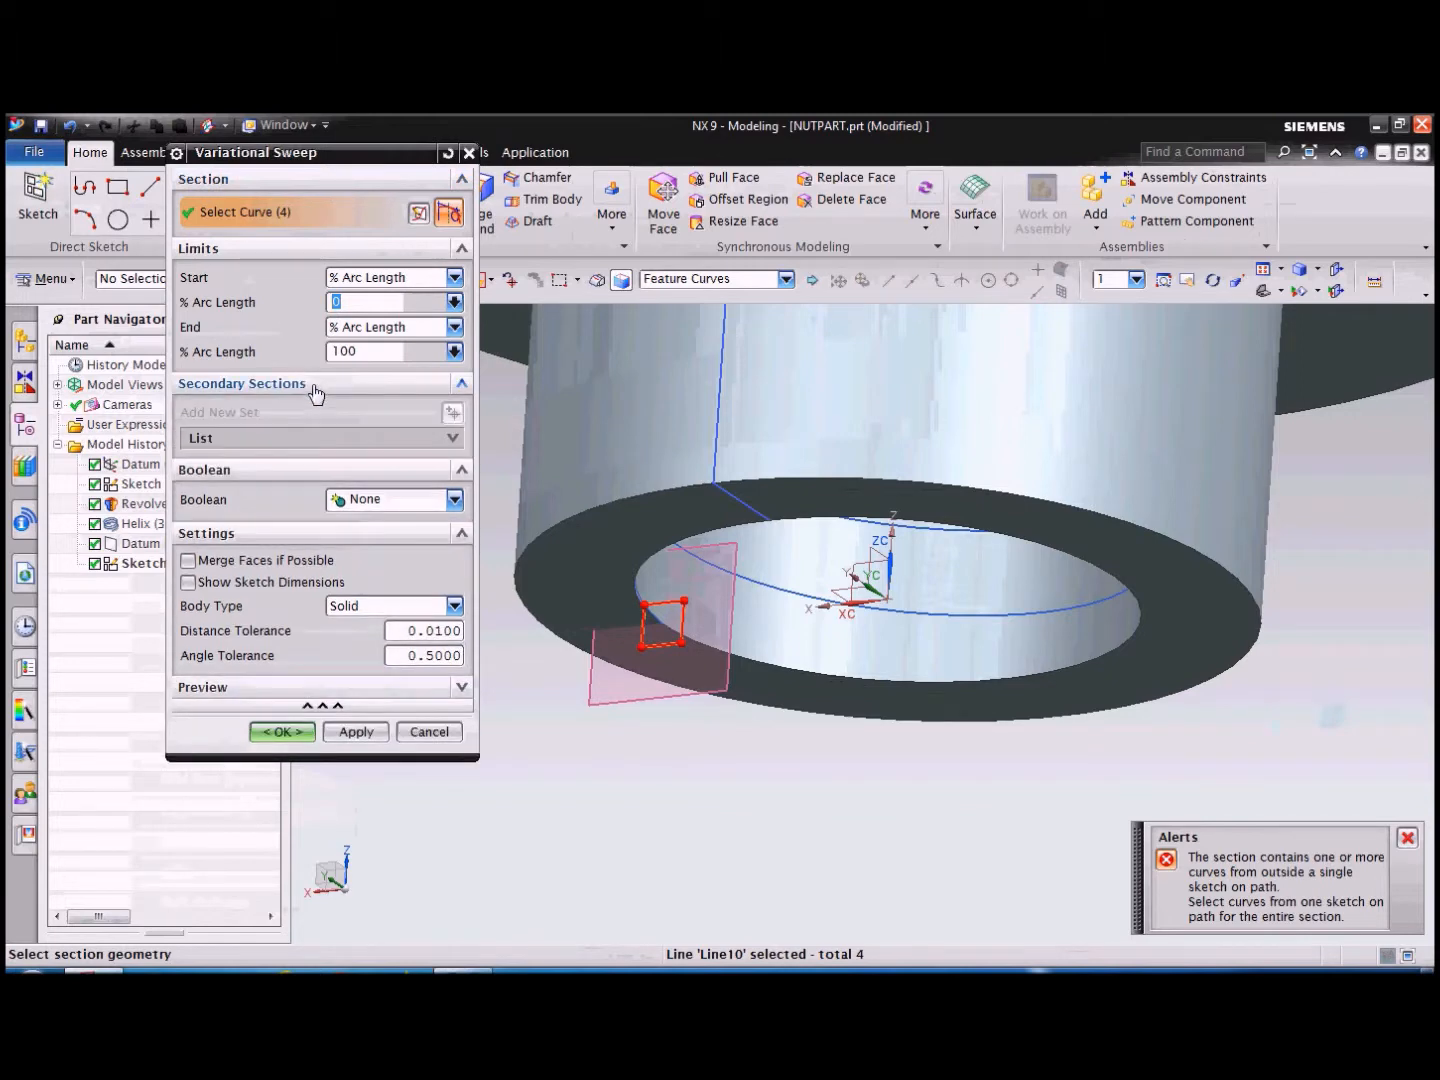
left_click(467, 154)
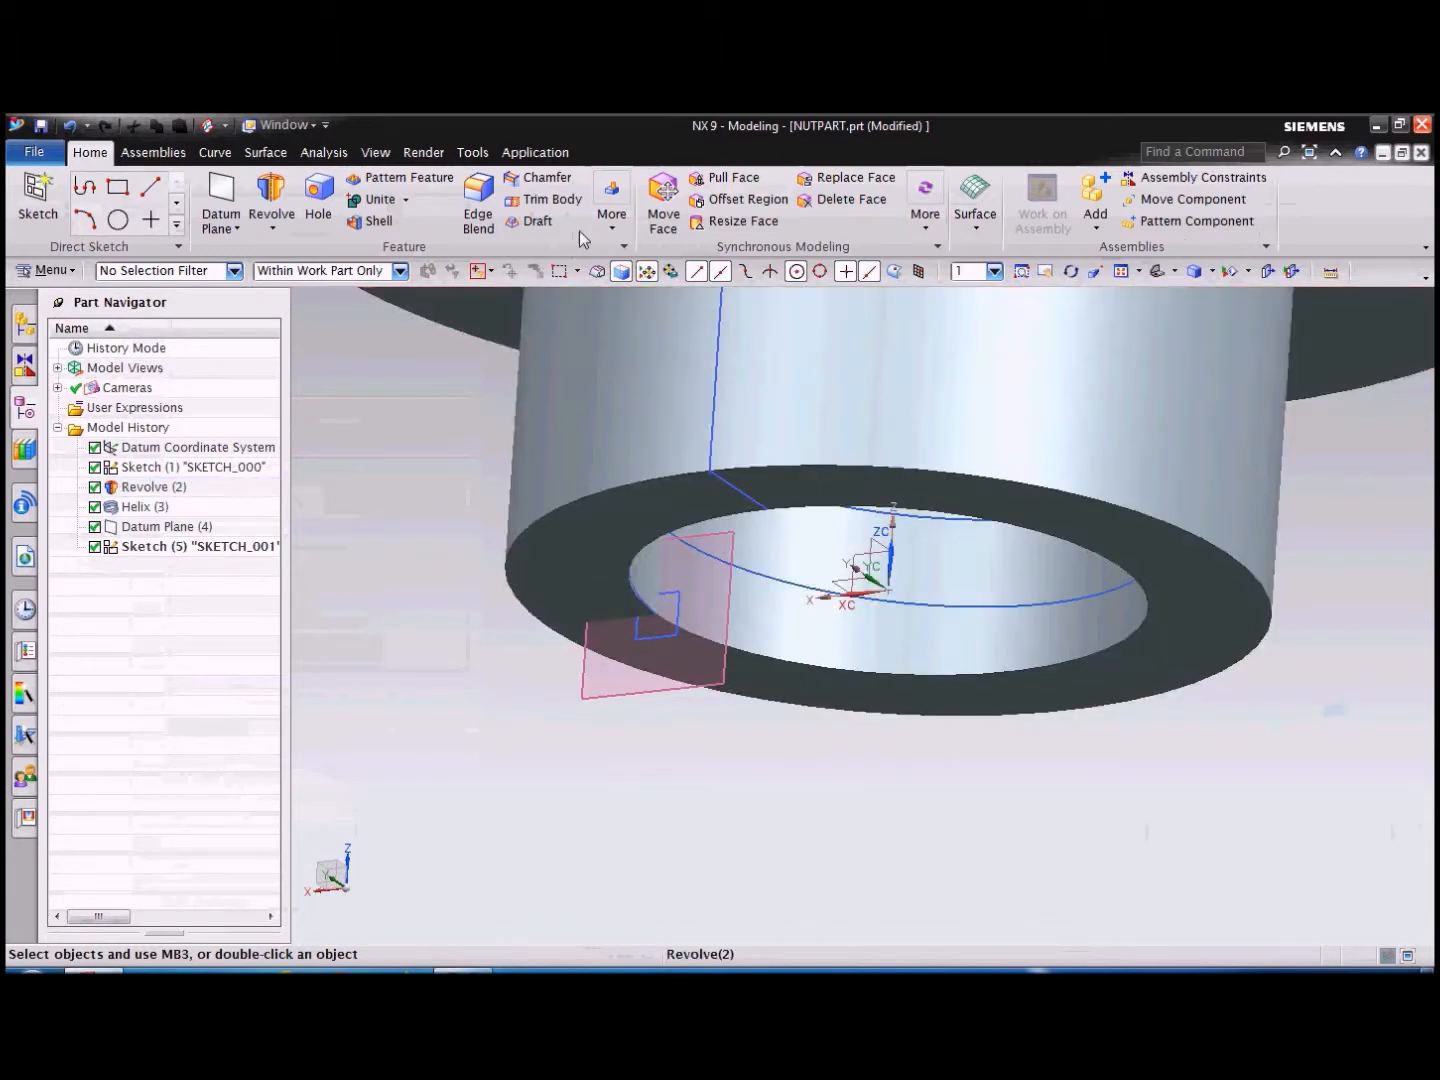
Start a Swept feature, try the square profile's connected curves as its section, and reset the selections.
left_click(613, 225)
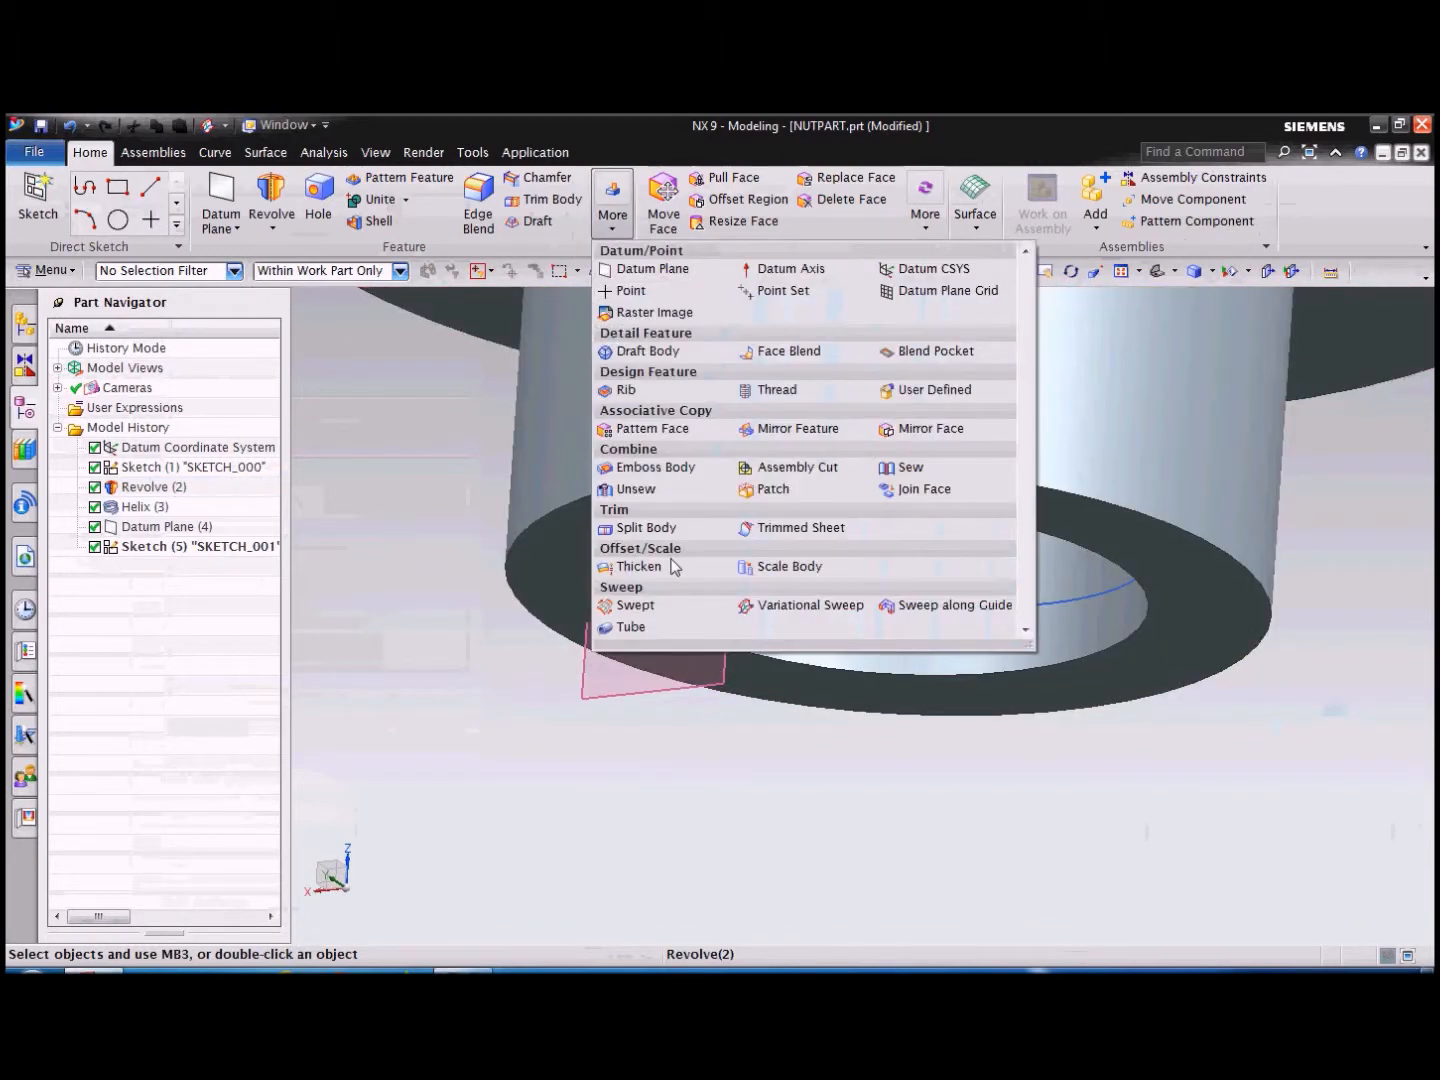
left_click(636, 606)
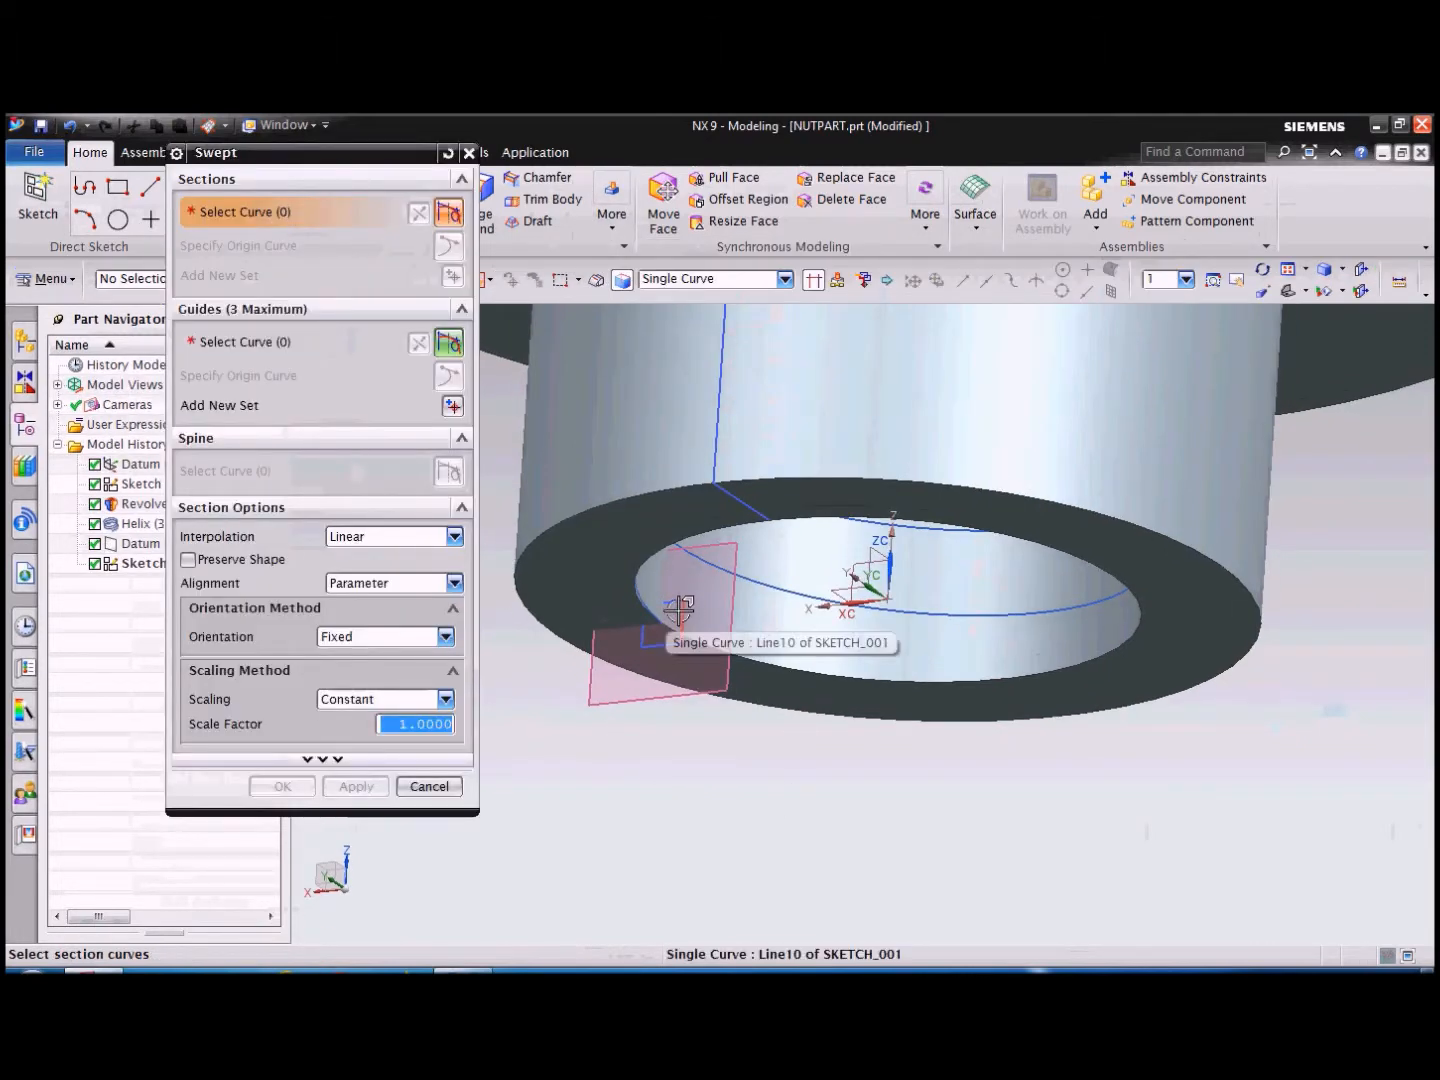
left_click(730, 279)
left_click(723, 314)
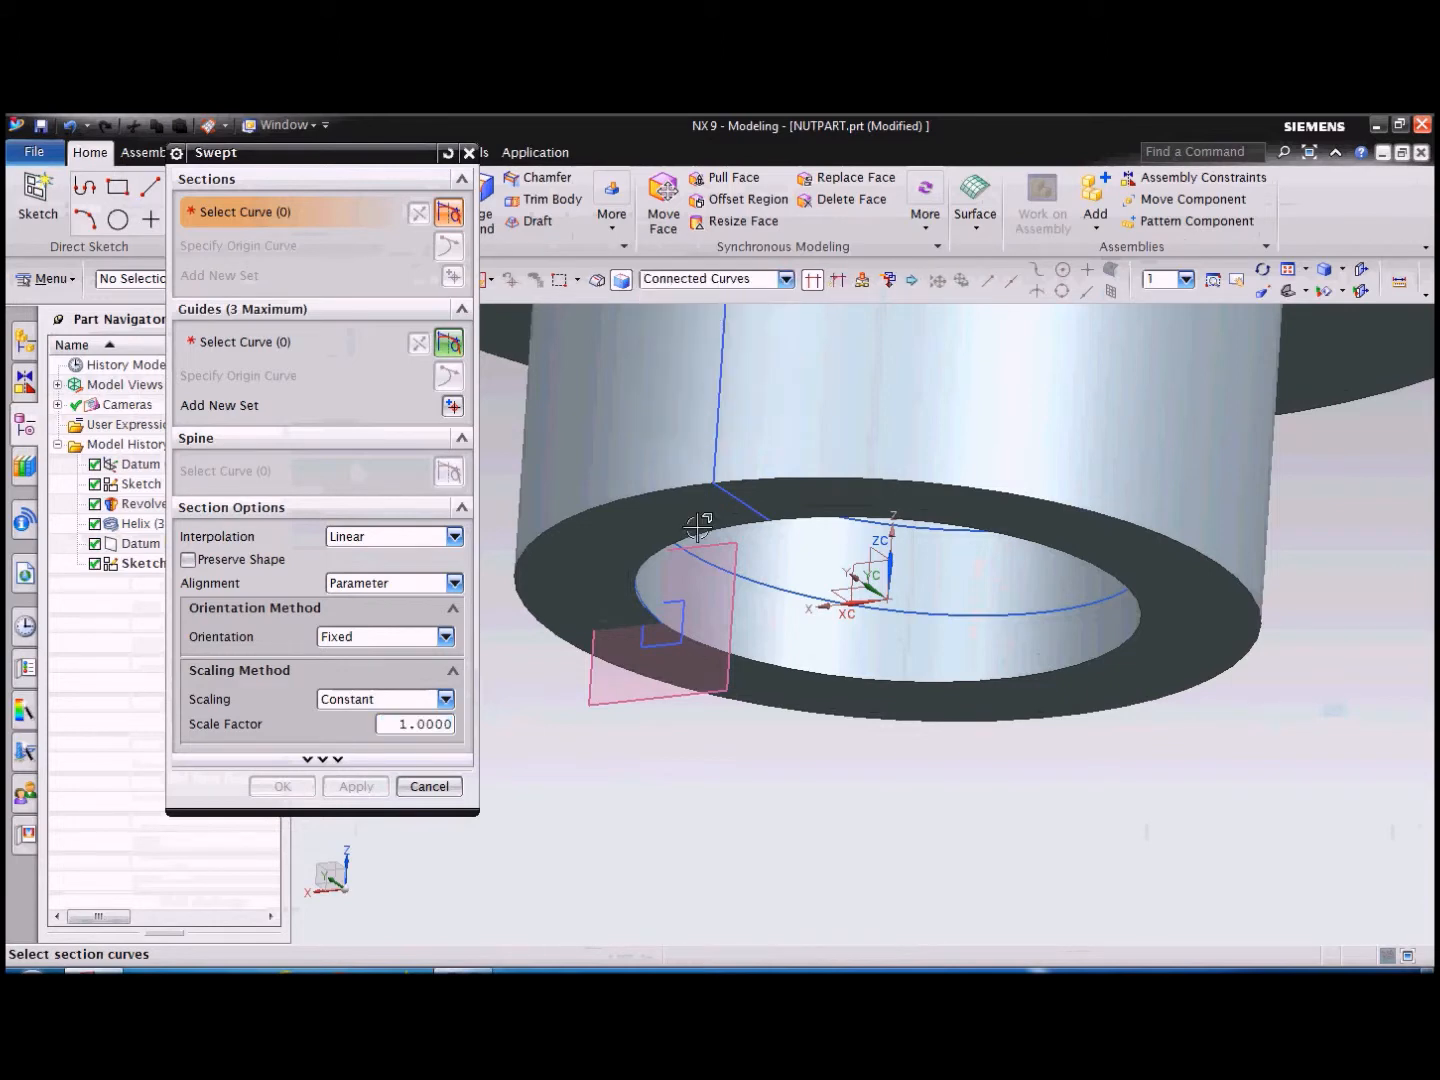
left_click(682, 635)
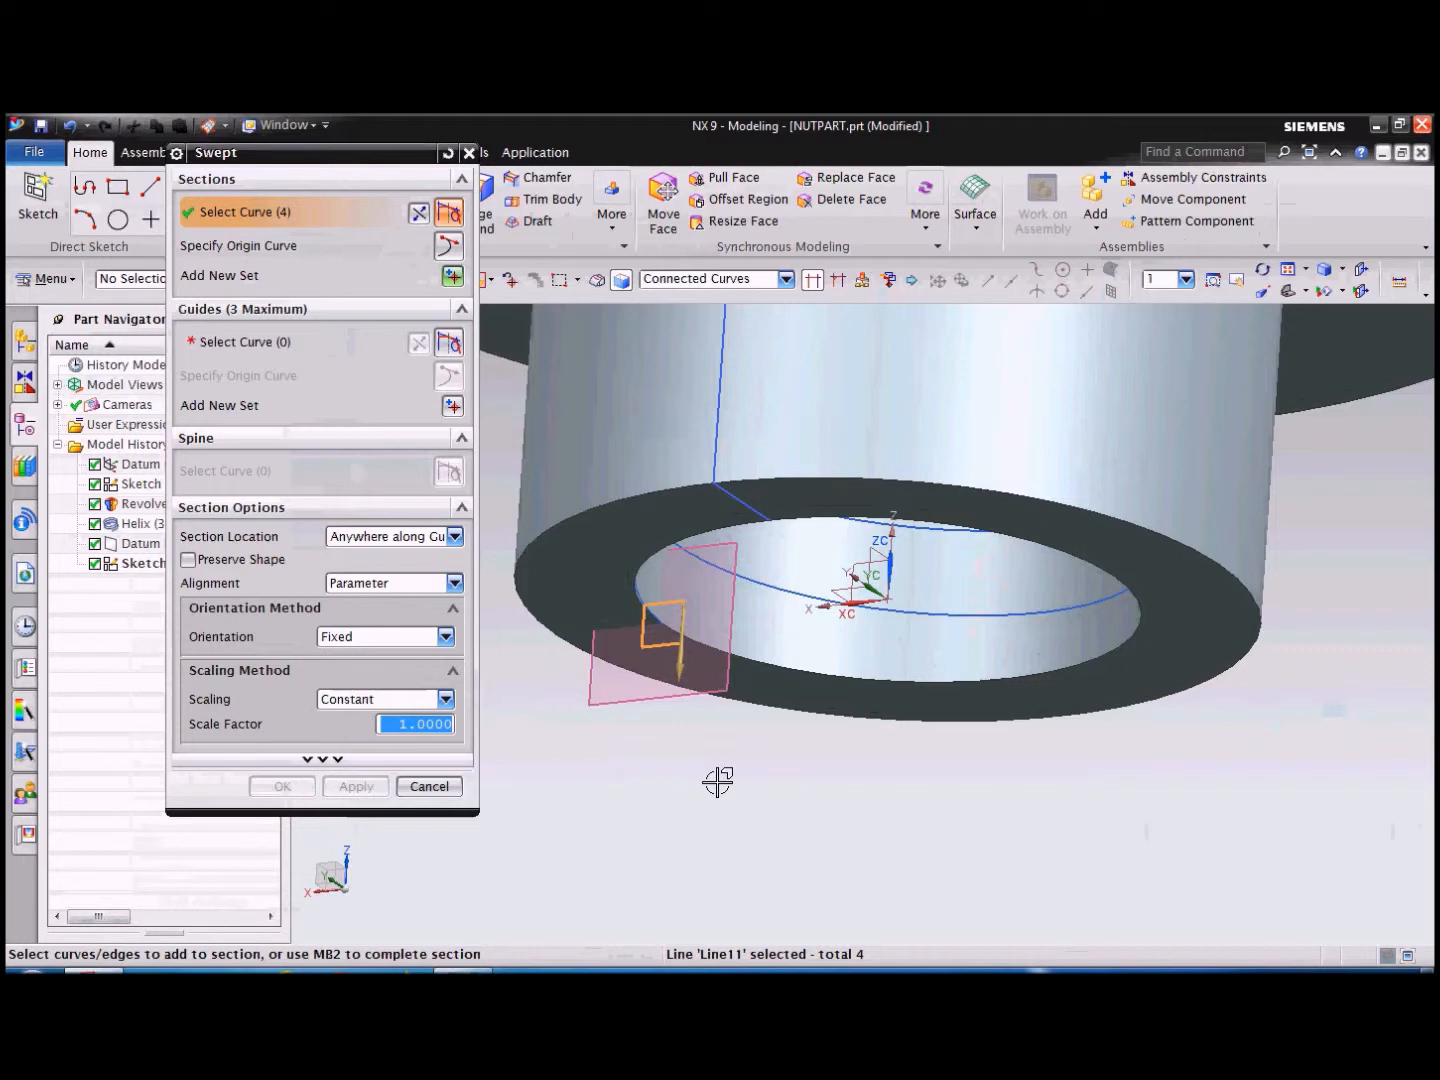
double_click(678, 672)
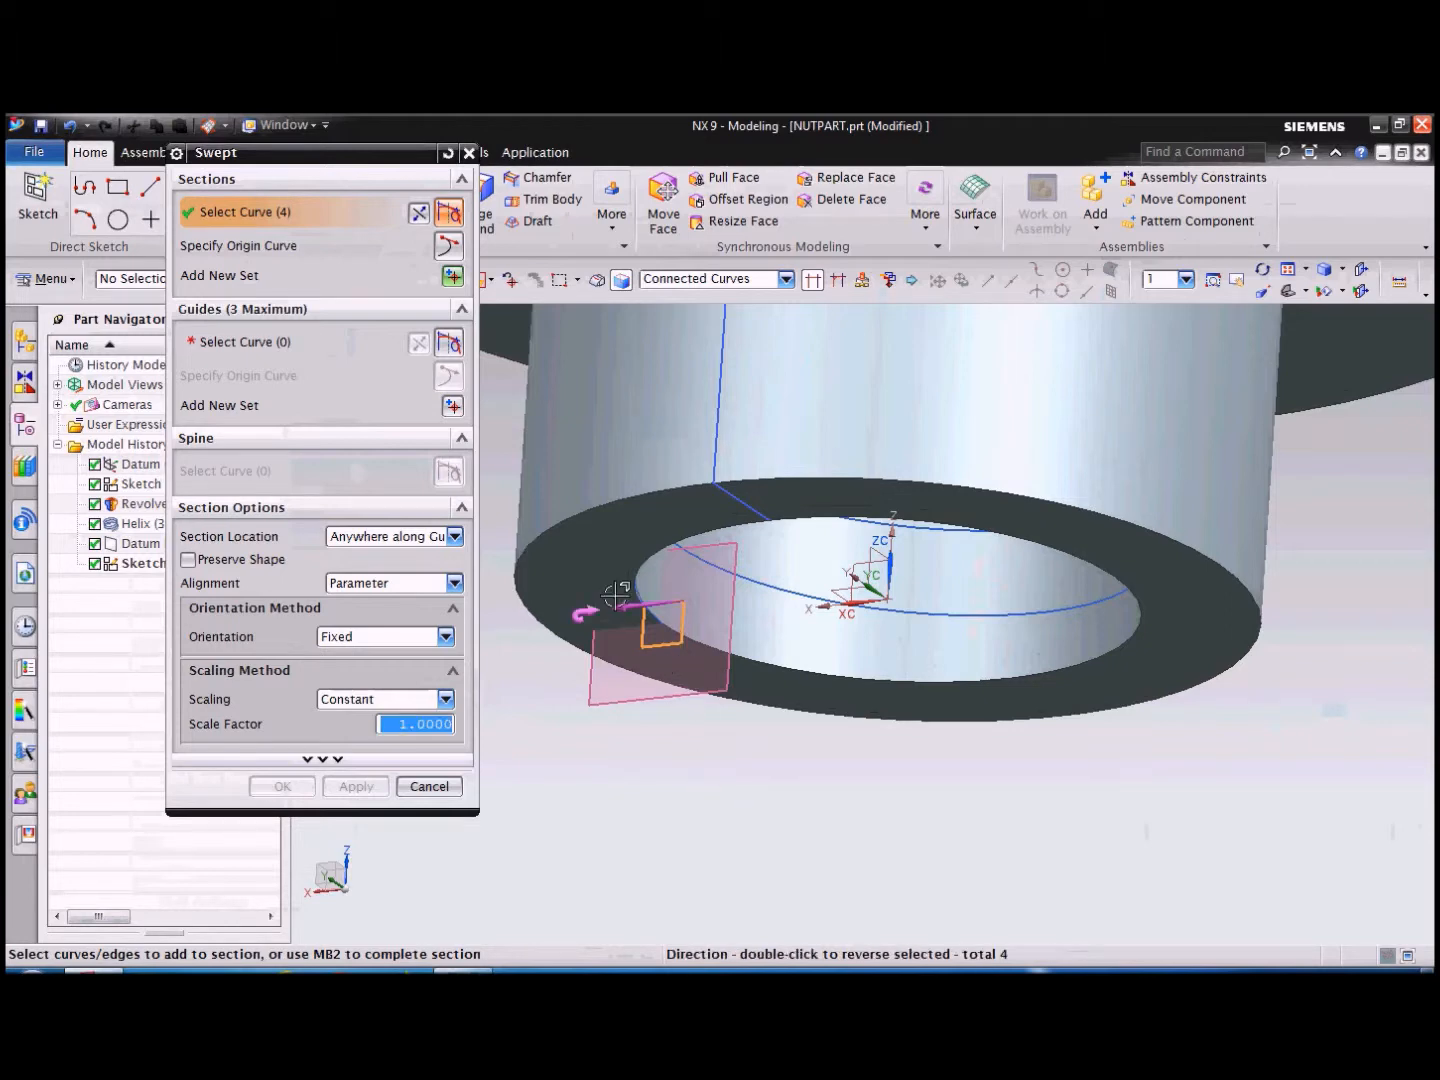
double_click(616, 607)
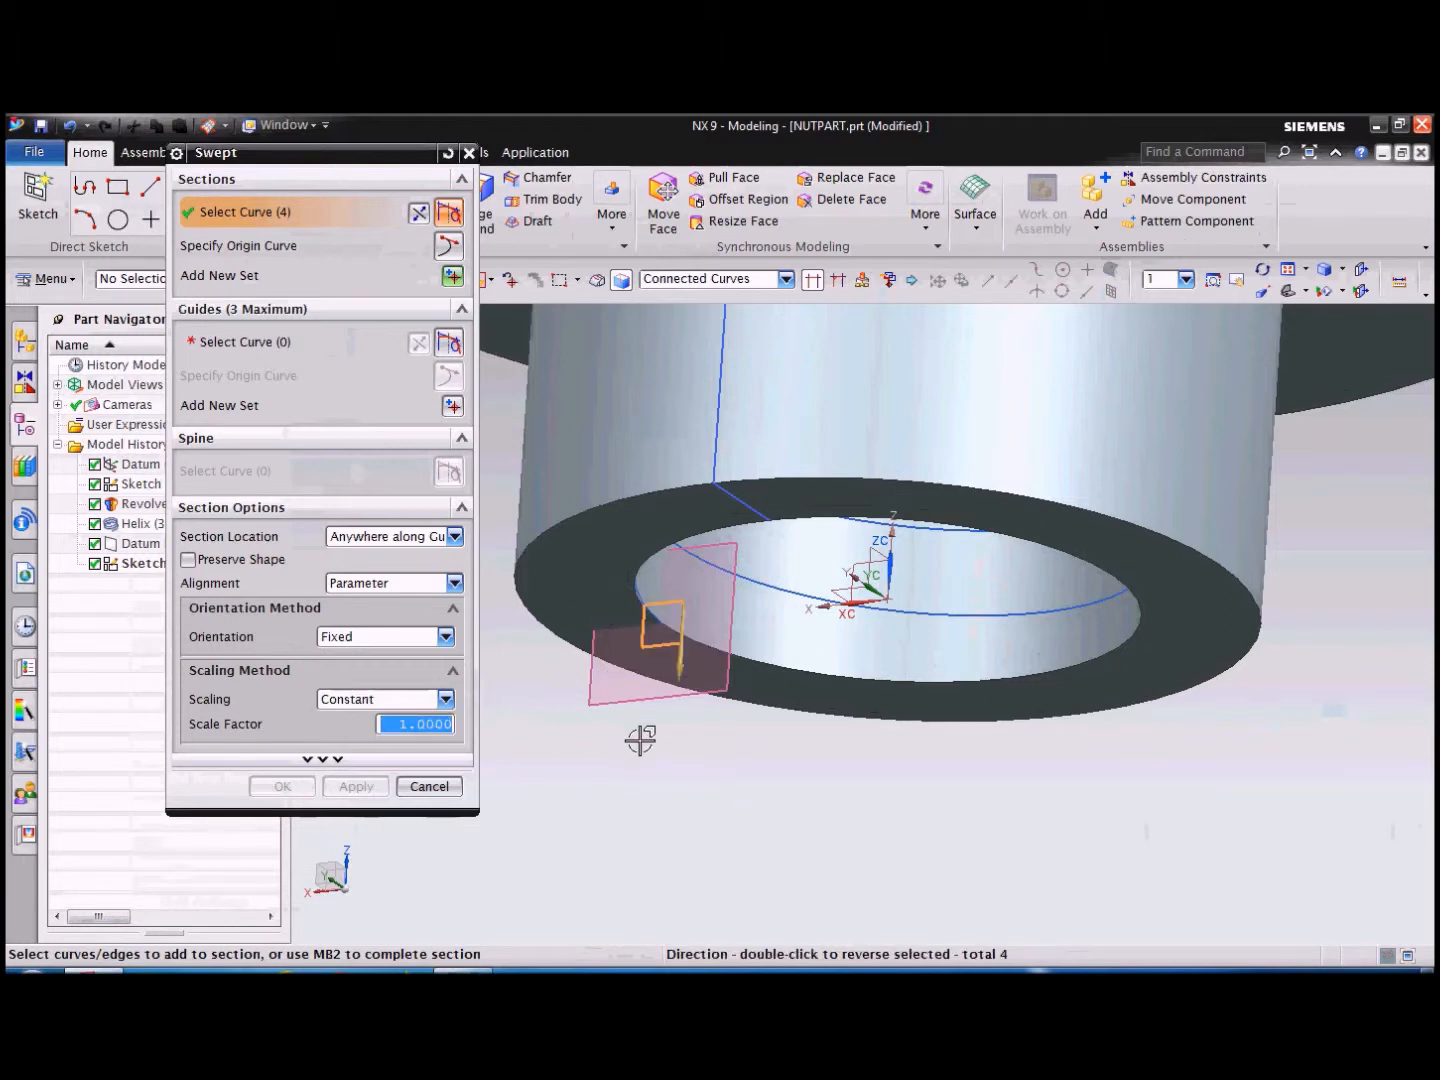
left_click(450, 153)
Select the square profile's inner vertical line as the sweep section and the helix as its guide.
scroll(699, 656, "down", 5)
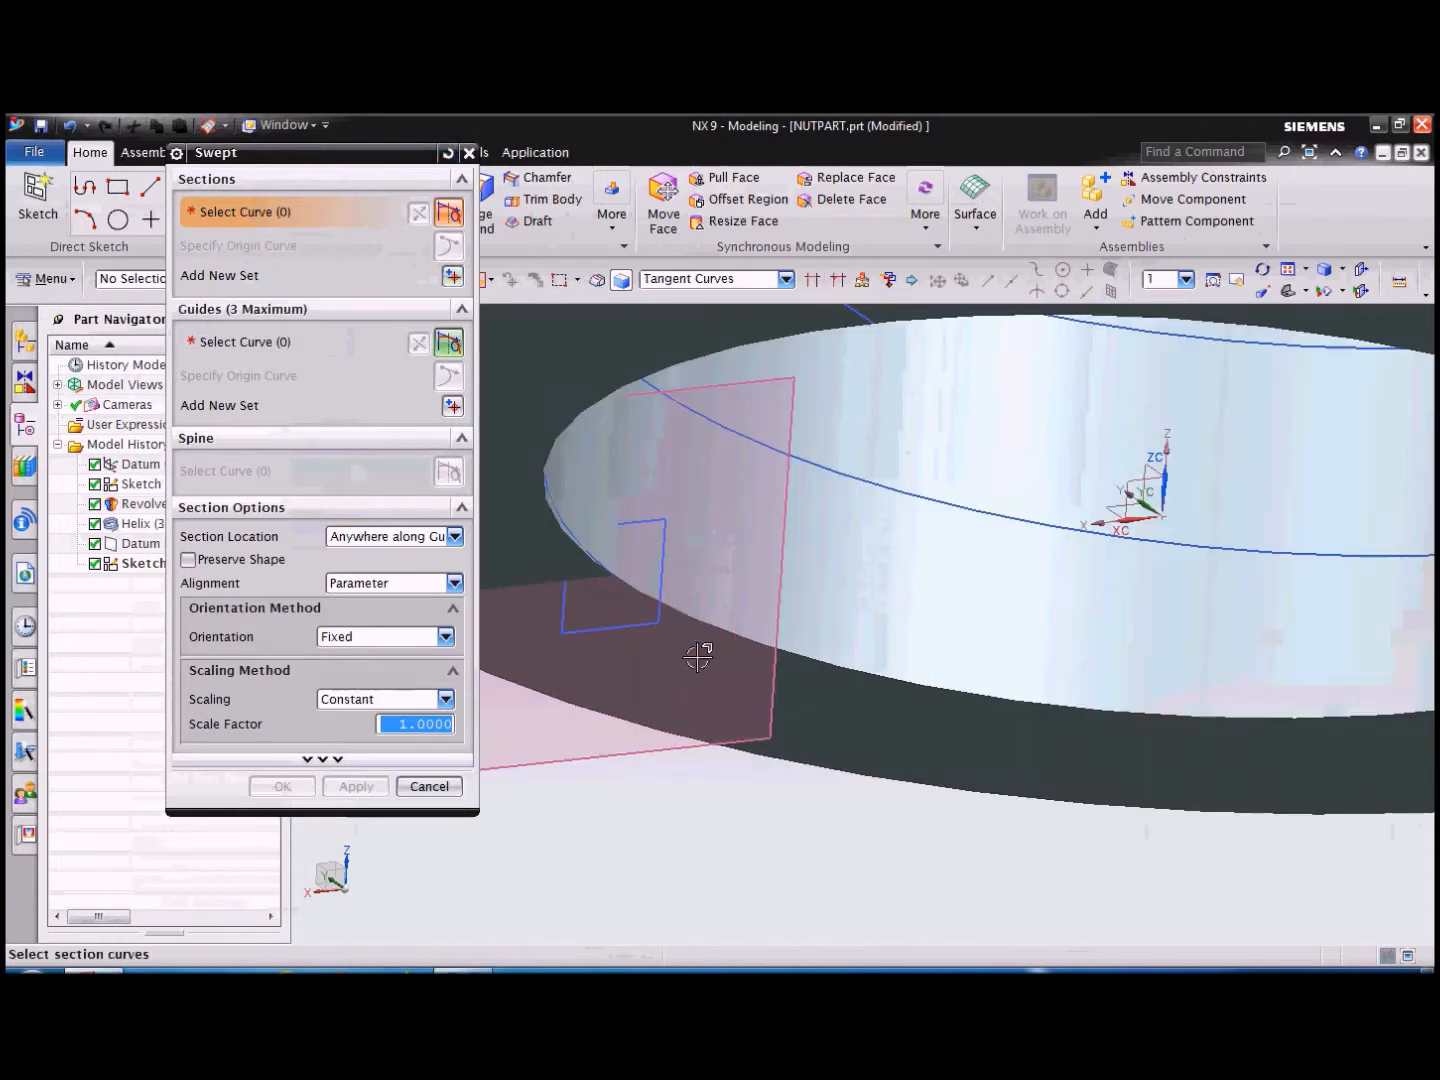
left_click(630, 567)
scroll(720, 700, "up", 5)
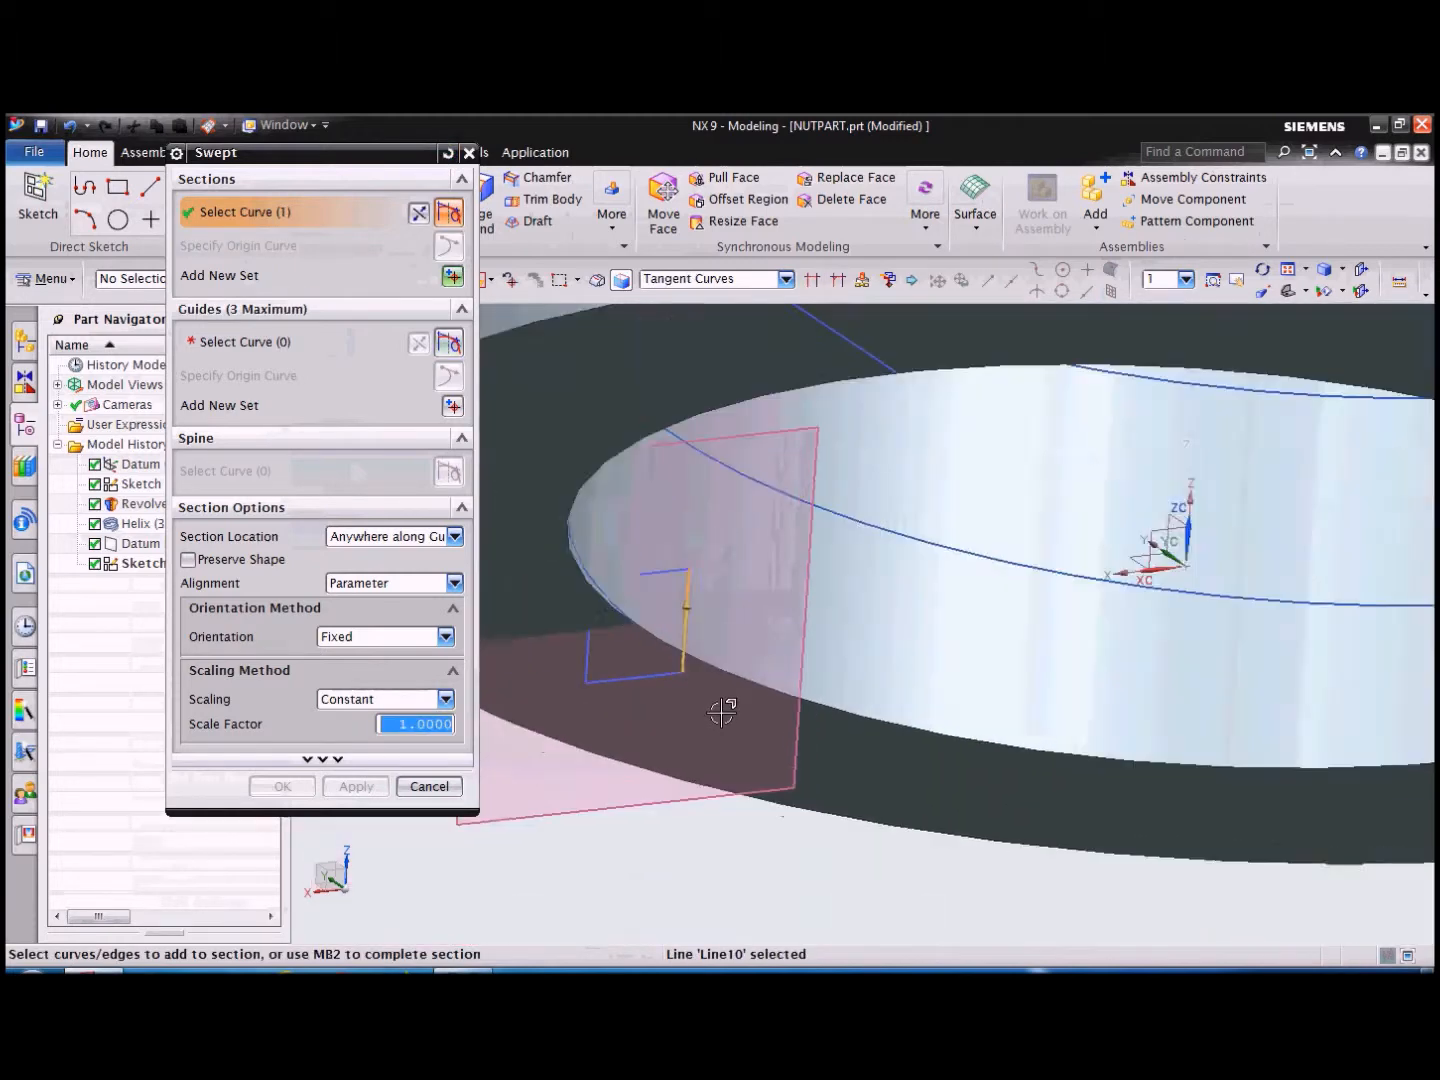
left_click(305, 346)
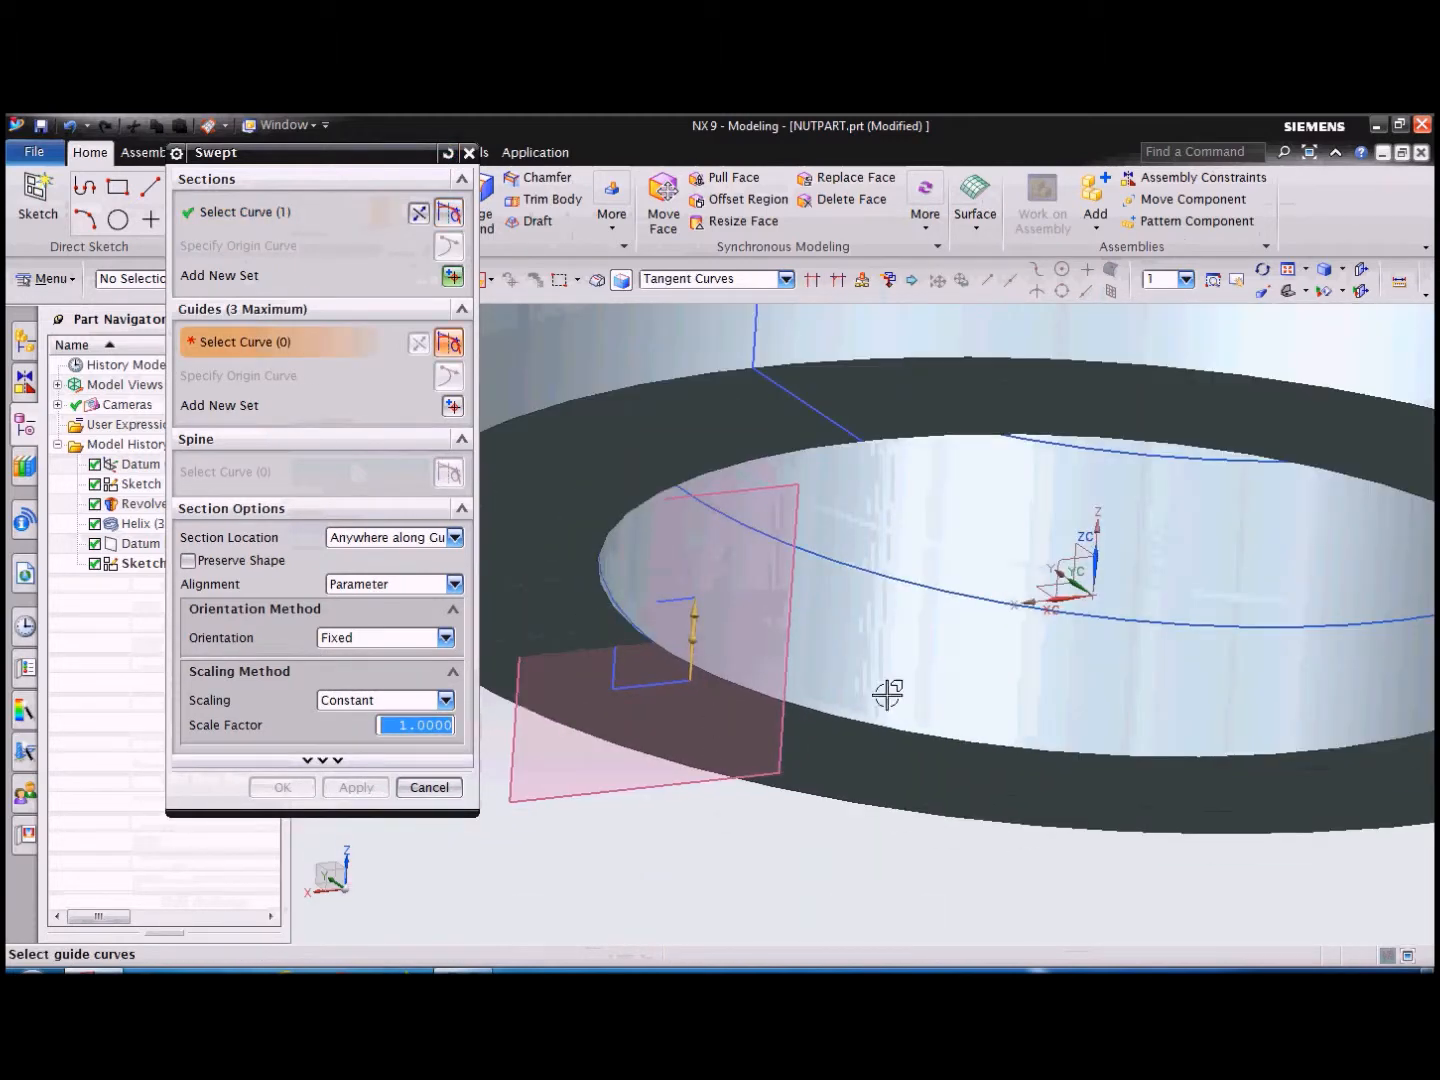
left_click(921, 582)
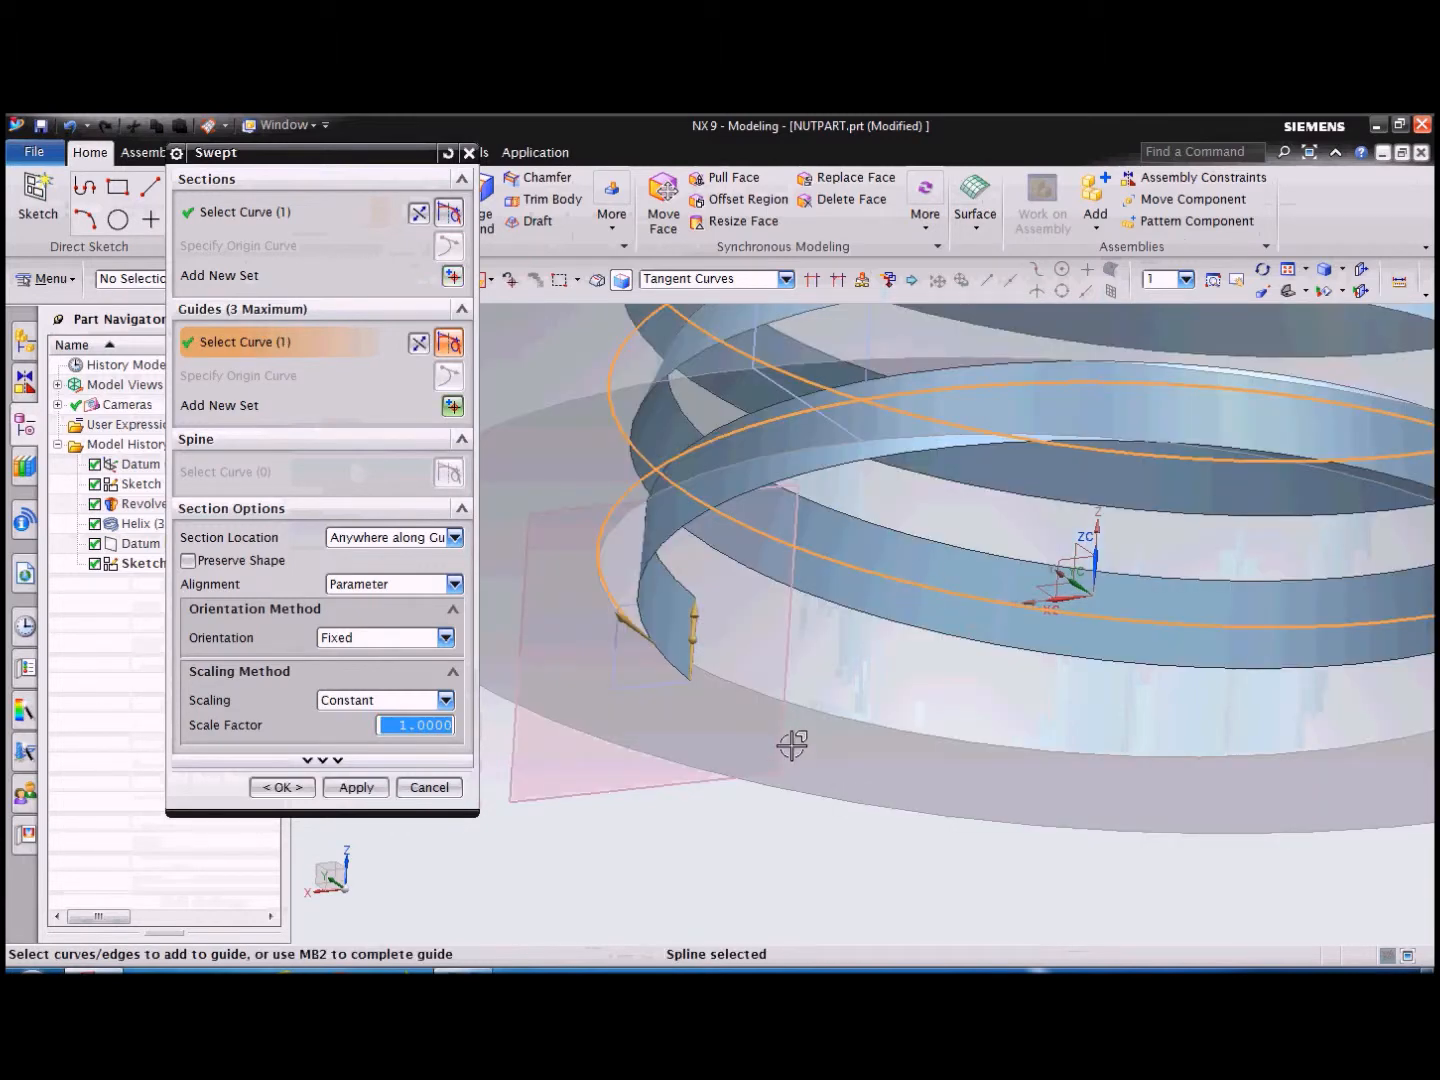
scroll(792, 745, "up", 5)
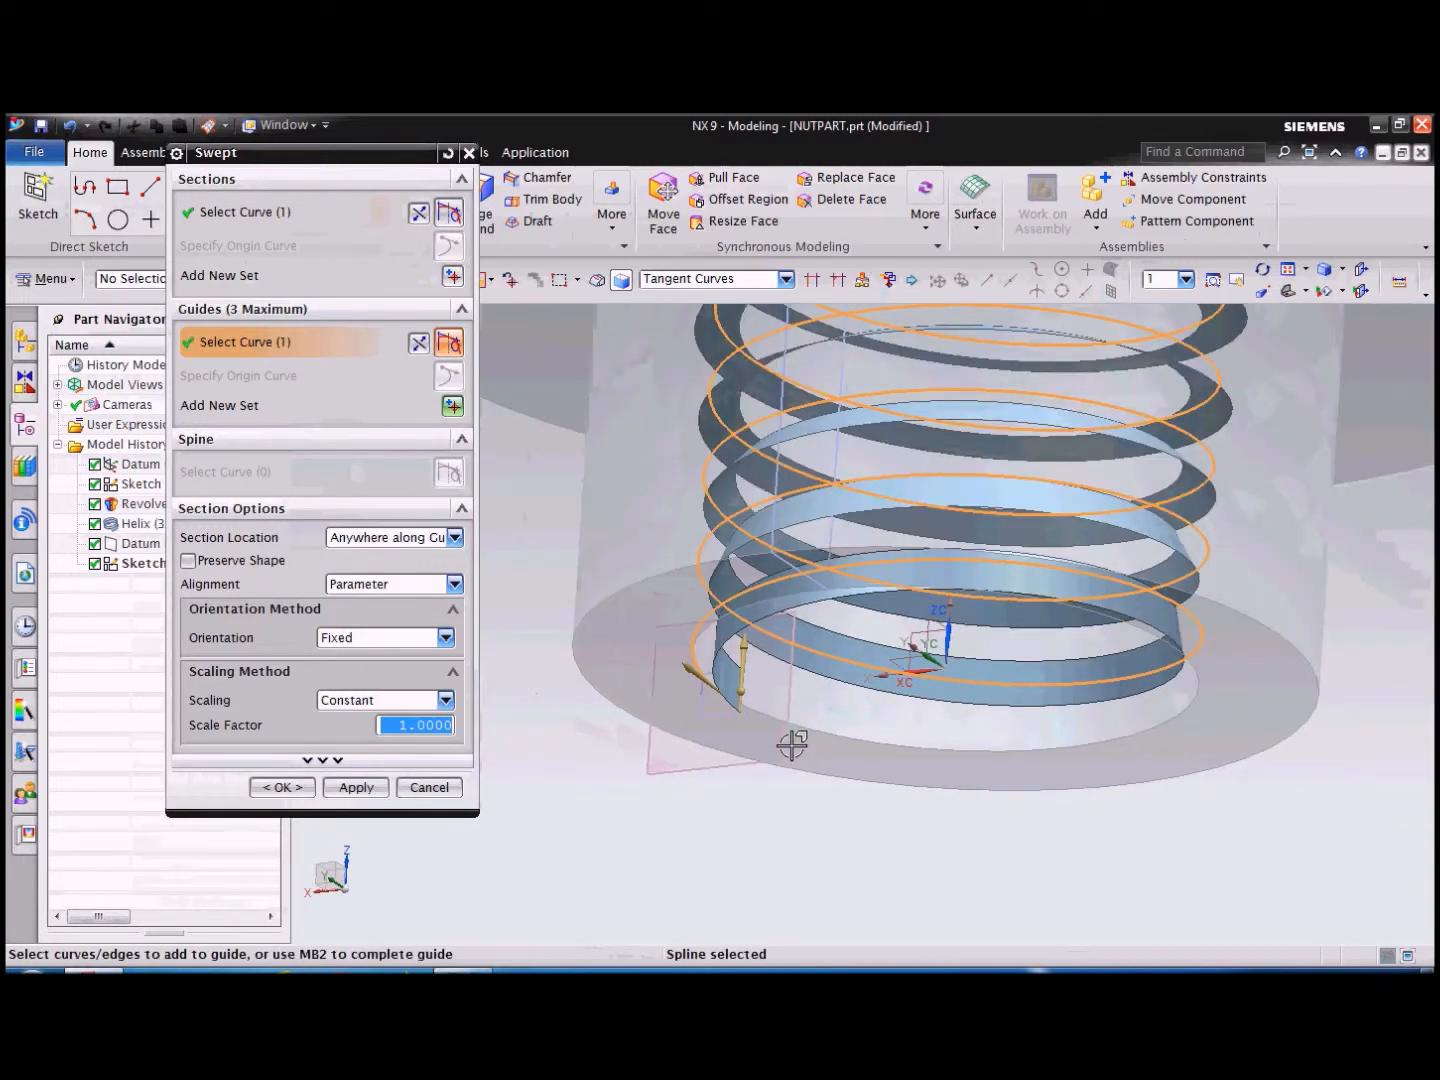
Extend the sweep section to the whole square profile using the Connected Curves rule.
left_click(283, 216)
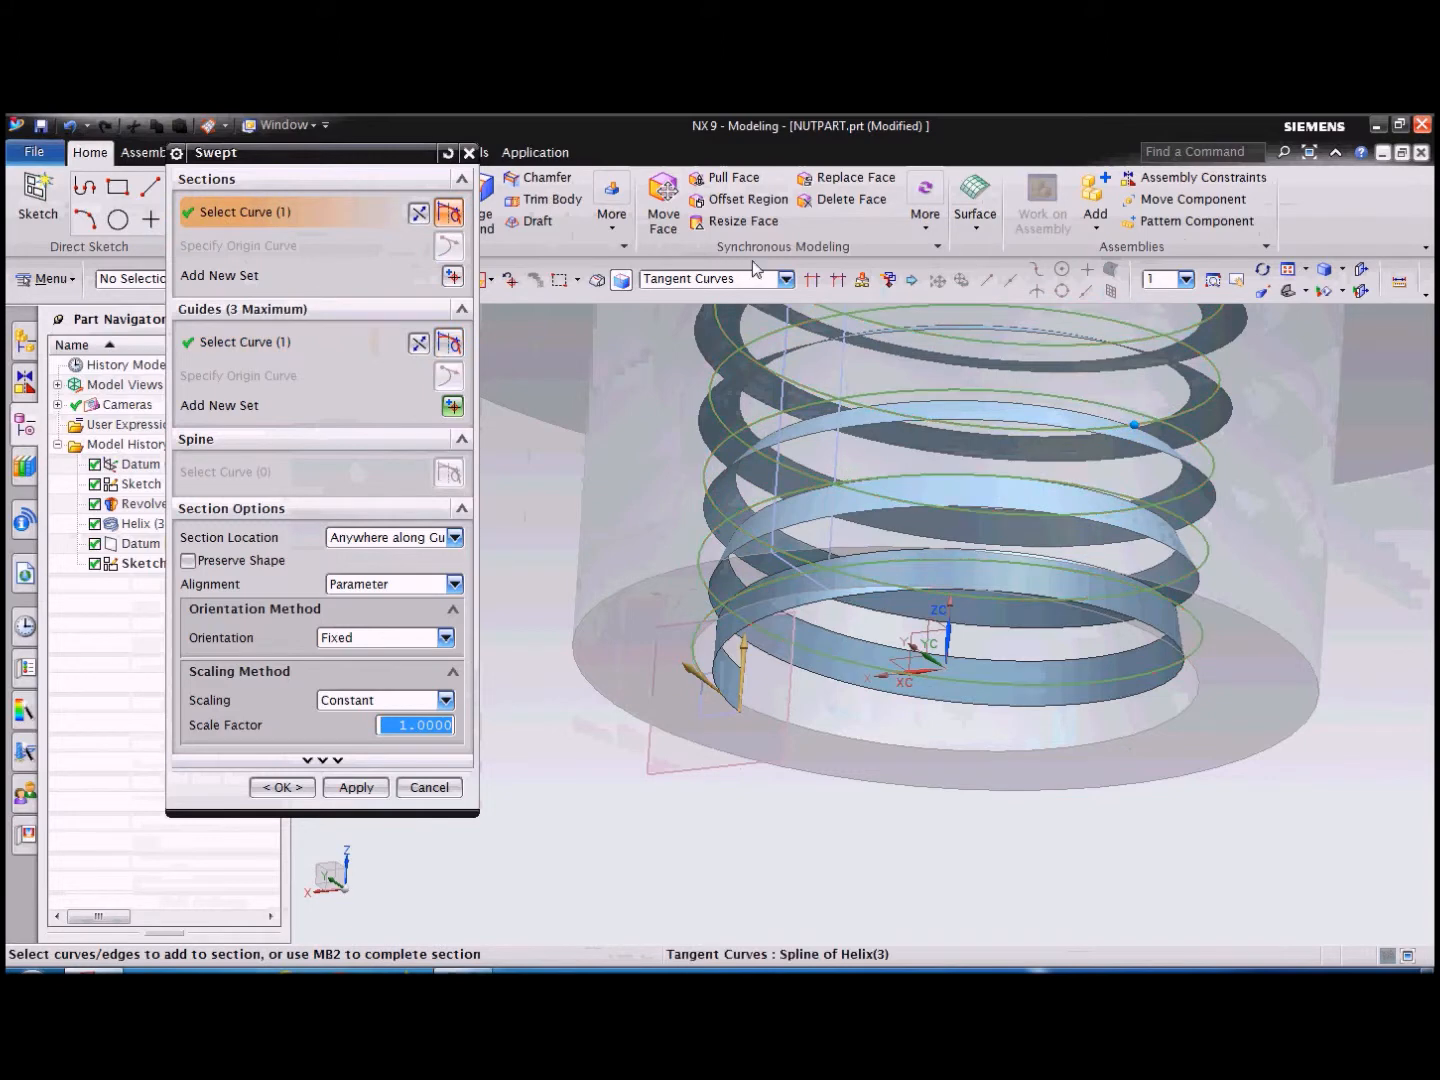
left_click(786, 279)
left_click(690, 314)
scroll(673, 661, "down", 5)
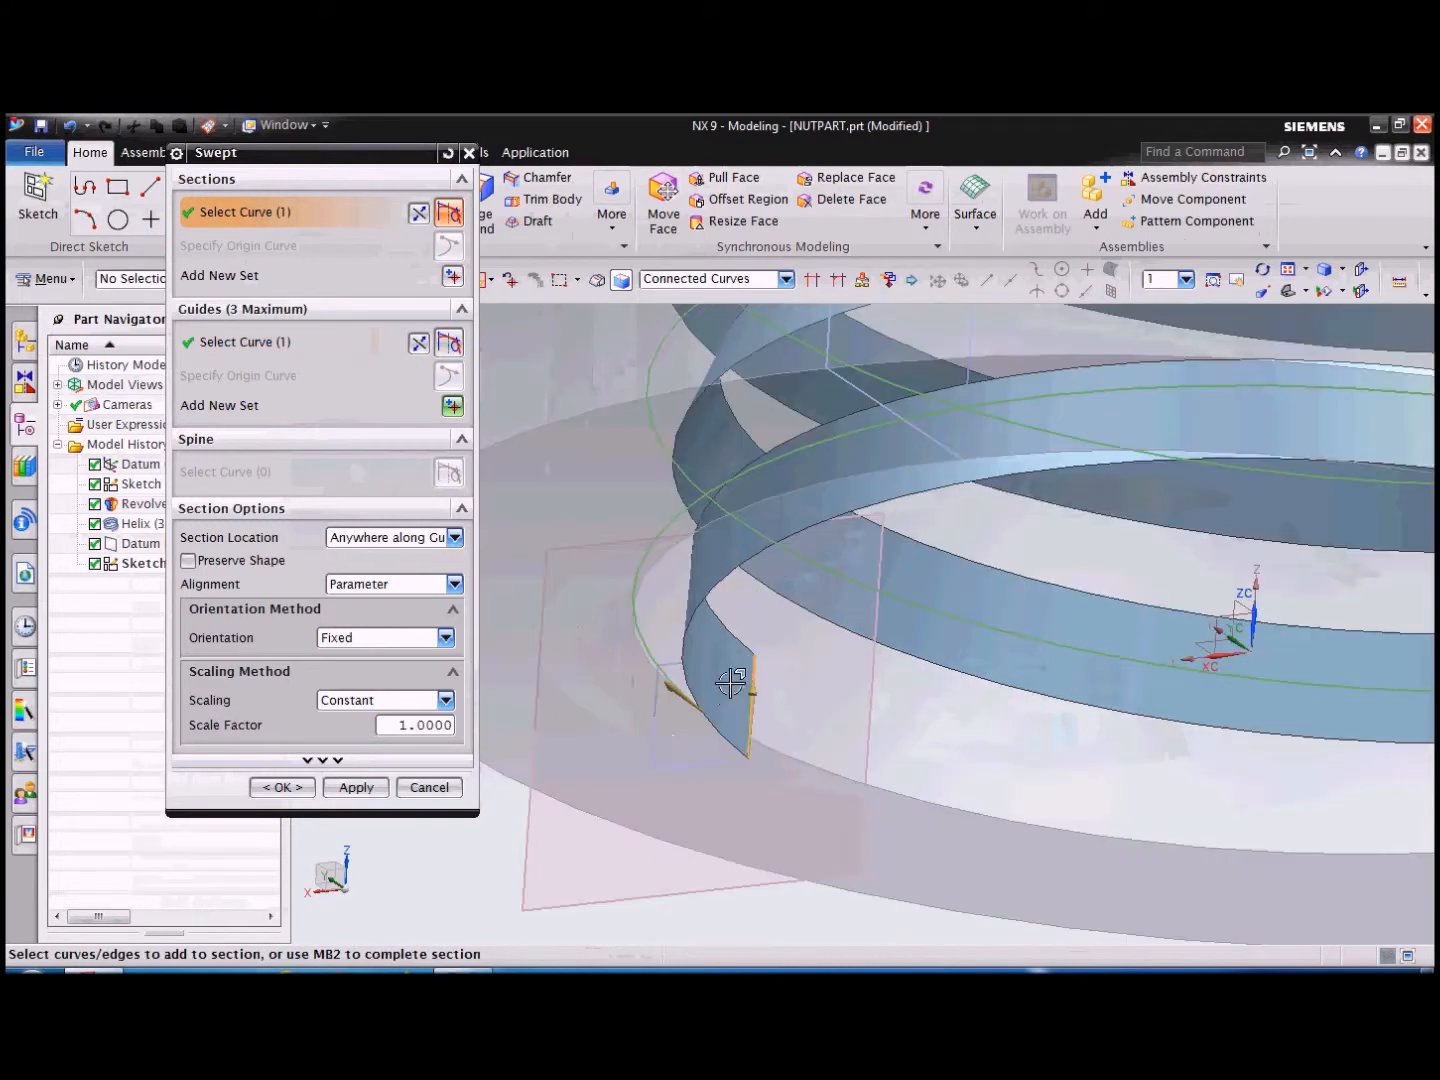
left_click(670, 665)
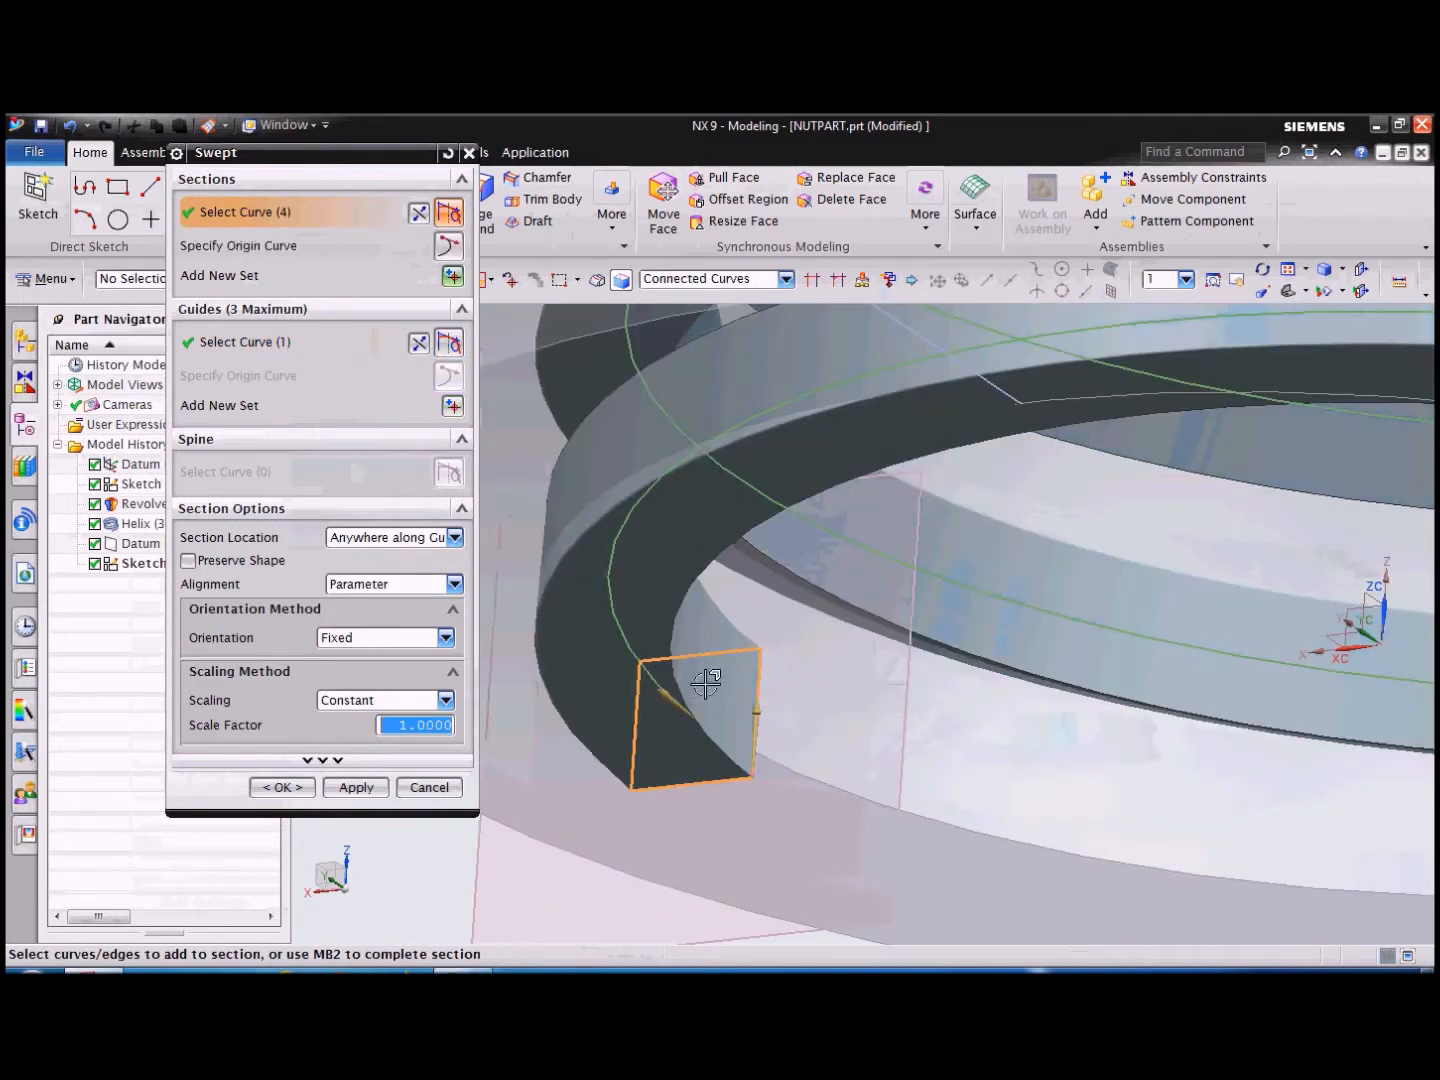
Inspect the twisted sweep preview and set the section orientation to Vector Direction along the Z-axis.
scroll(752, 689, "up", 6)
middle_click_drag(1121, 701, 1122, 735)
scroll(971, 447, "down", 4)
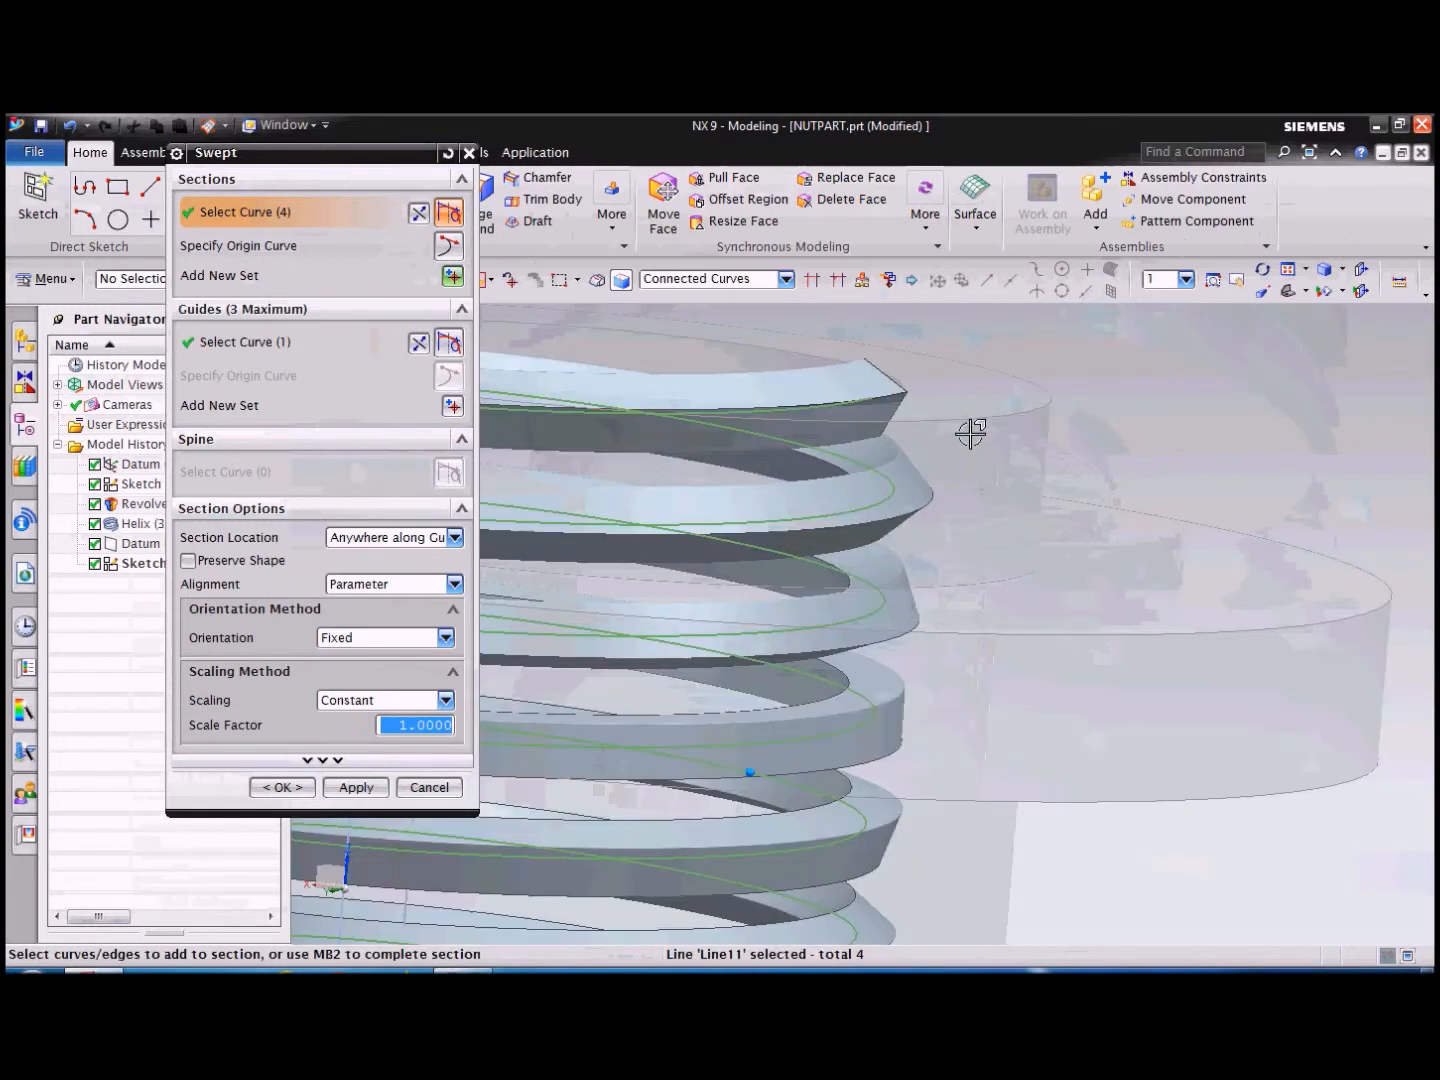
scroll(971, 428, "up", 2)
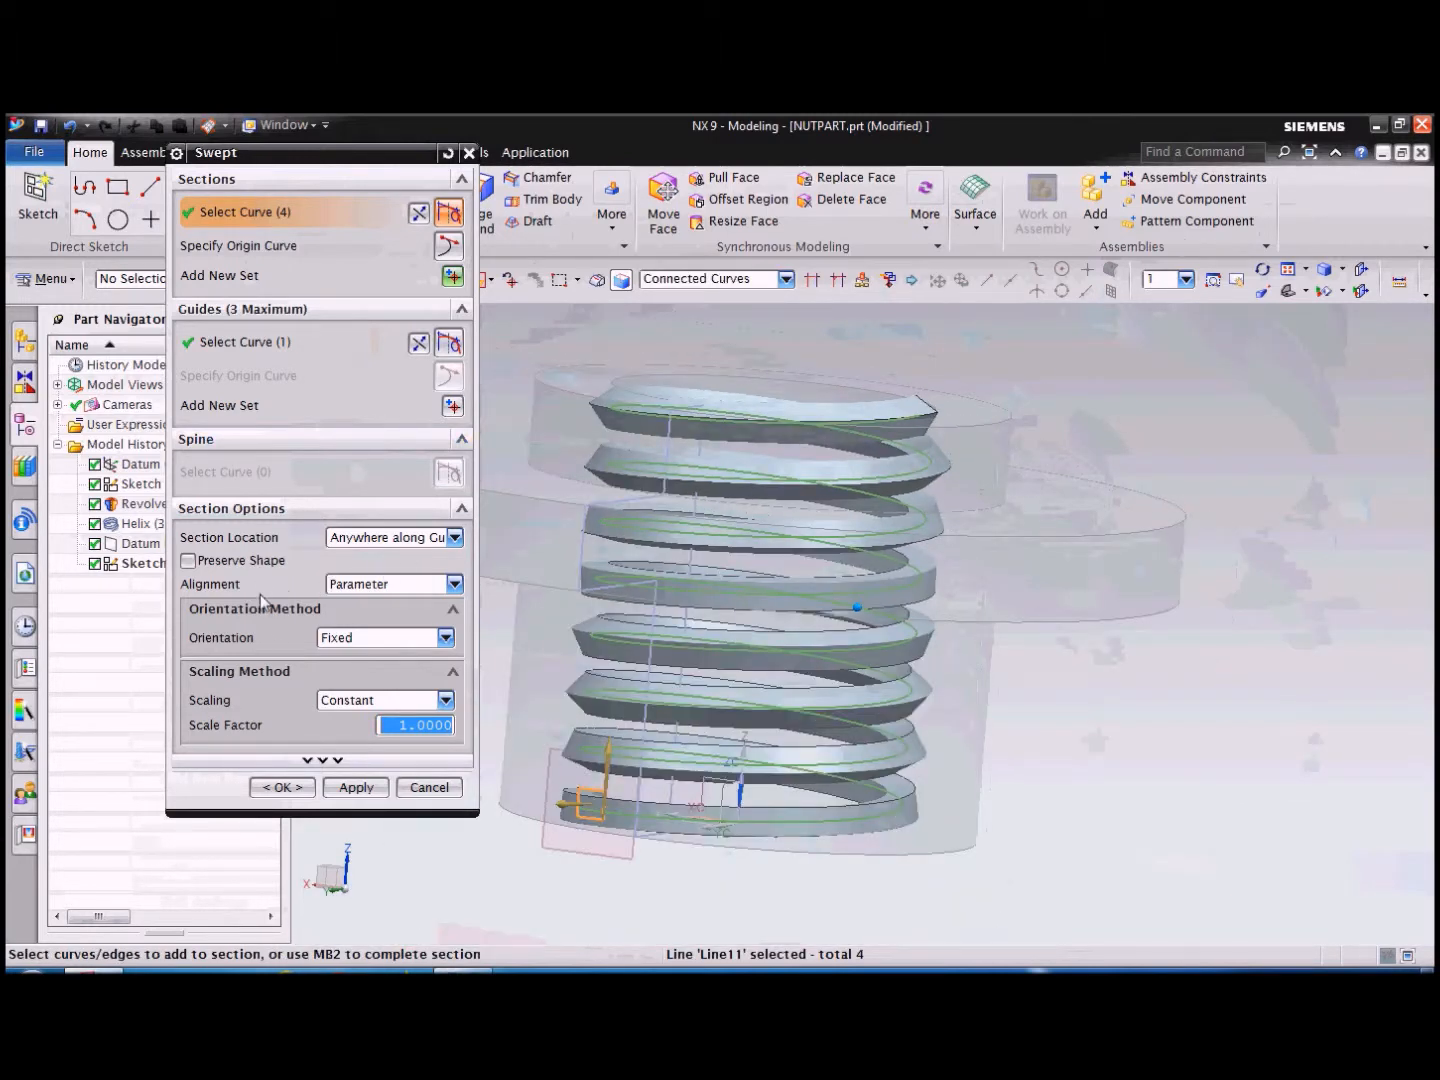
left_click(397, 640)
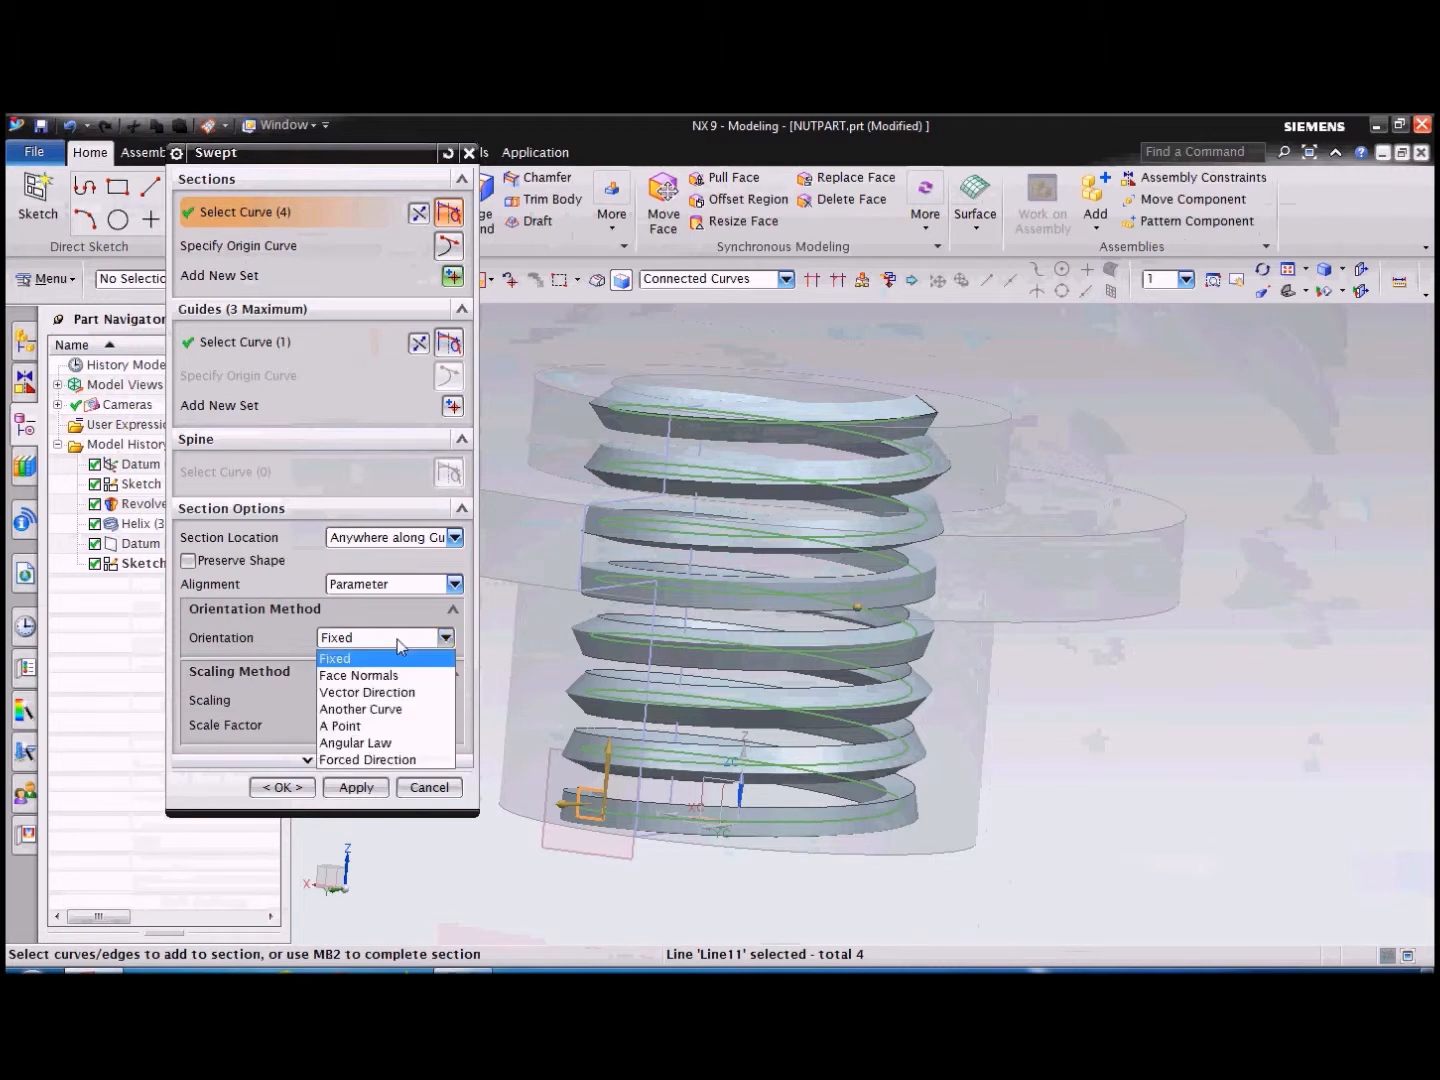
left_click(394, 692)
left_click(868, 569)
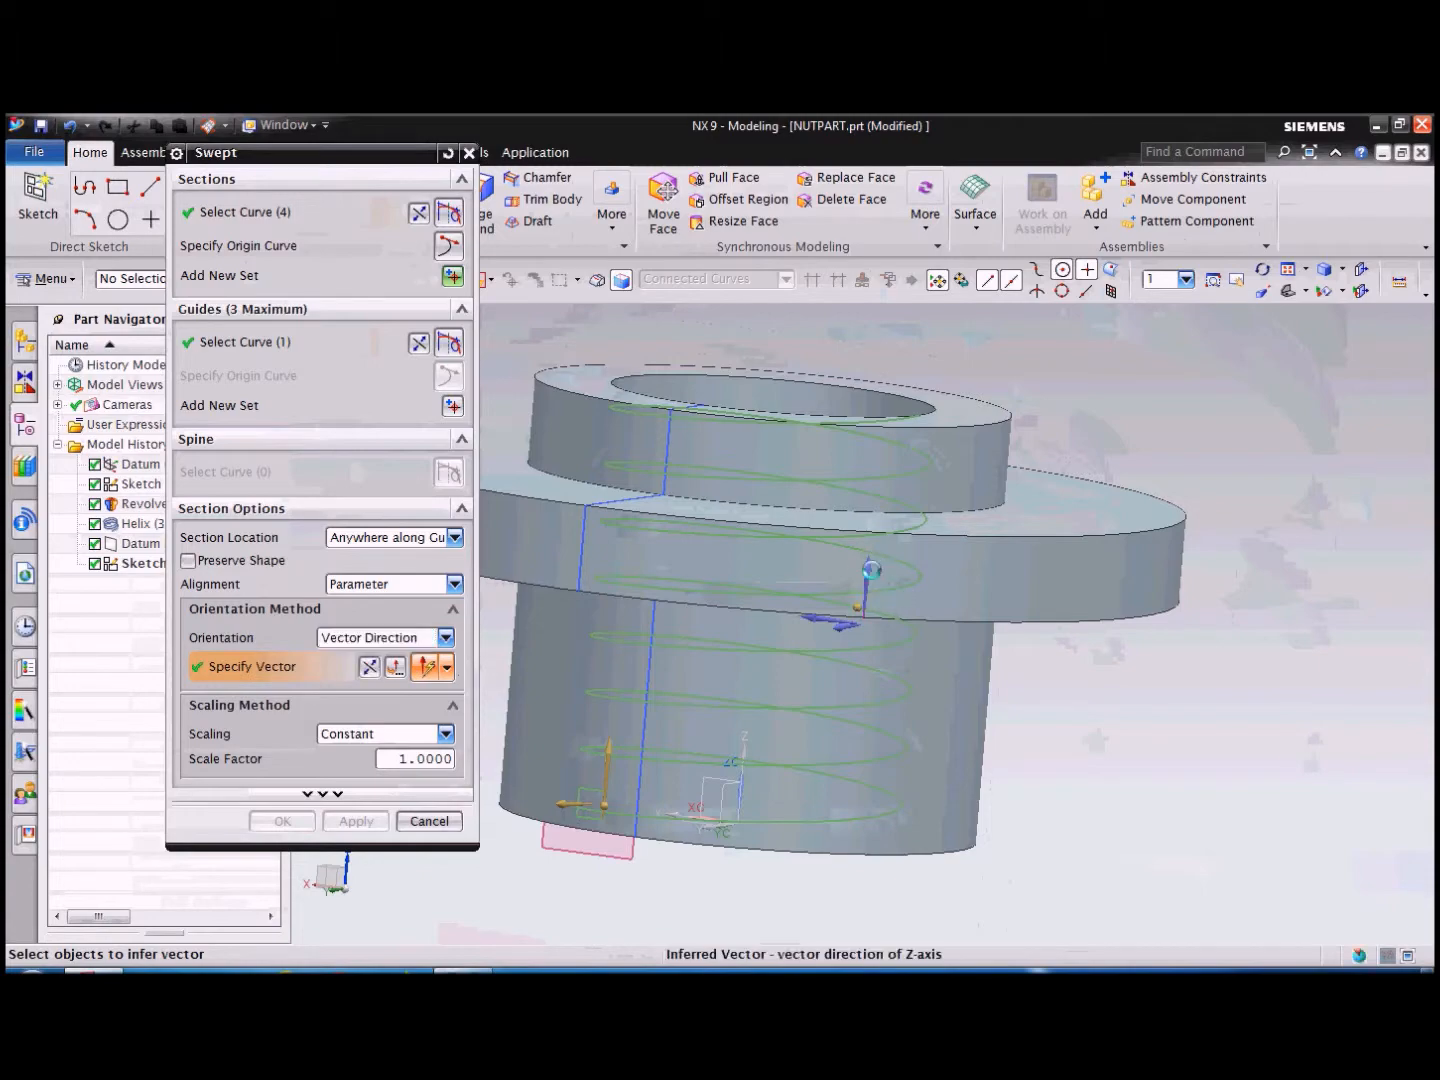
middle_click_drag(1103, 736, 1177, 745)
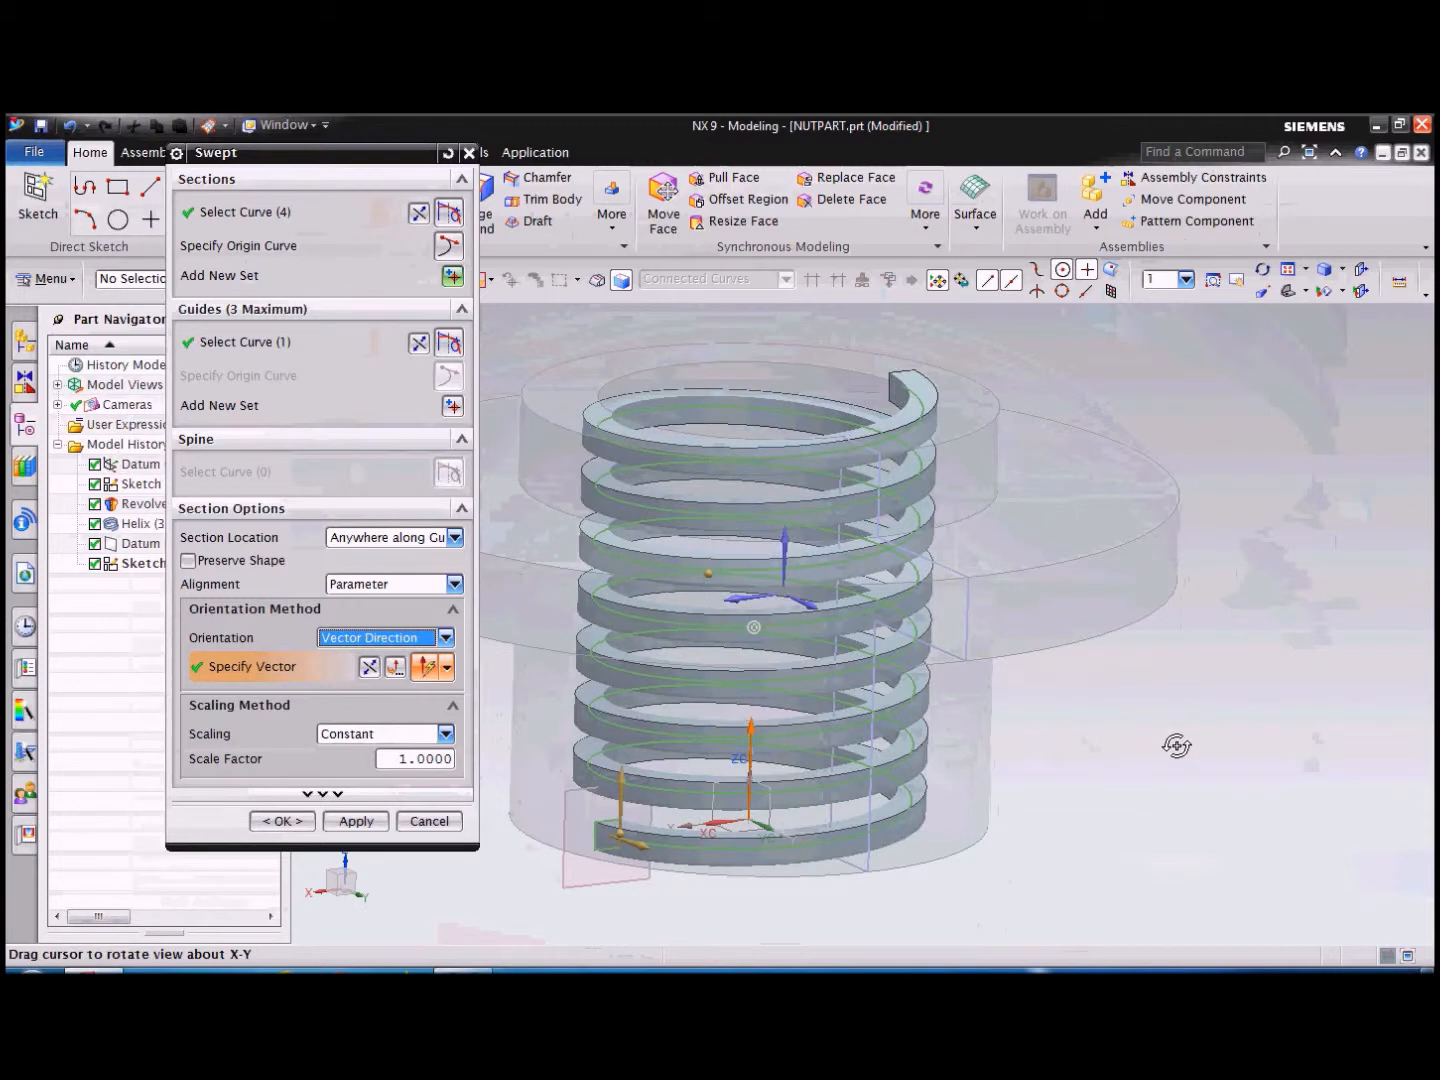
Expand the sweep's settings, keep Solid as the body type, and create the helical thread body.
left_click(334, 792)
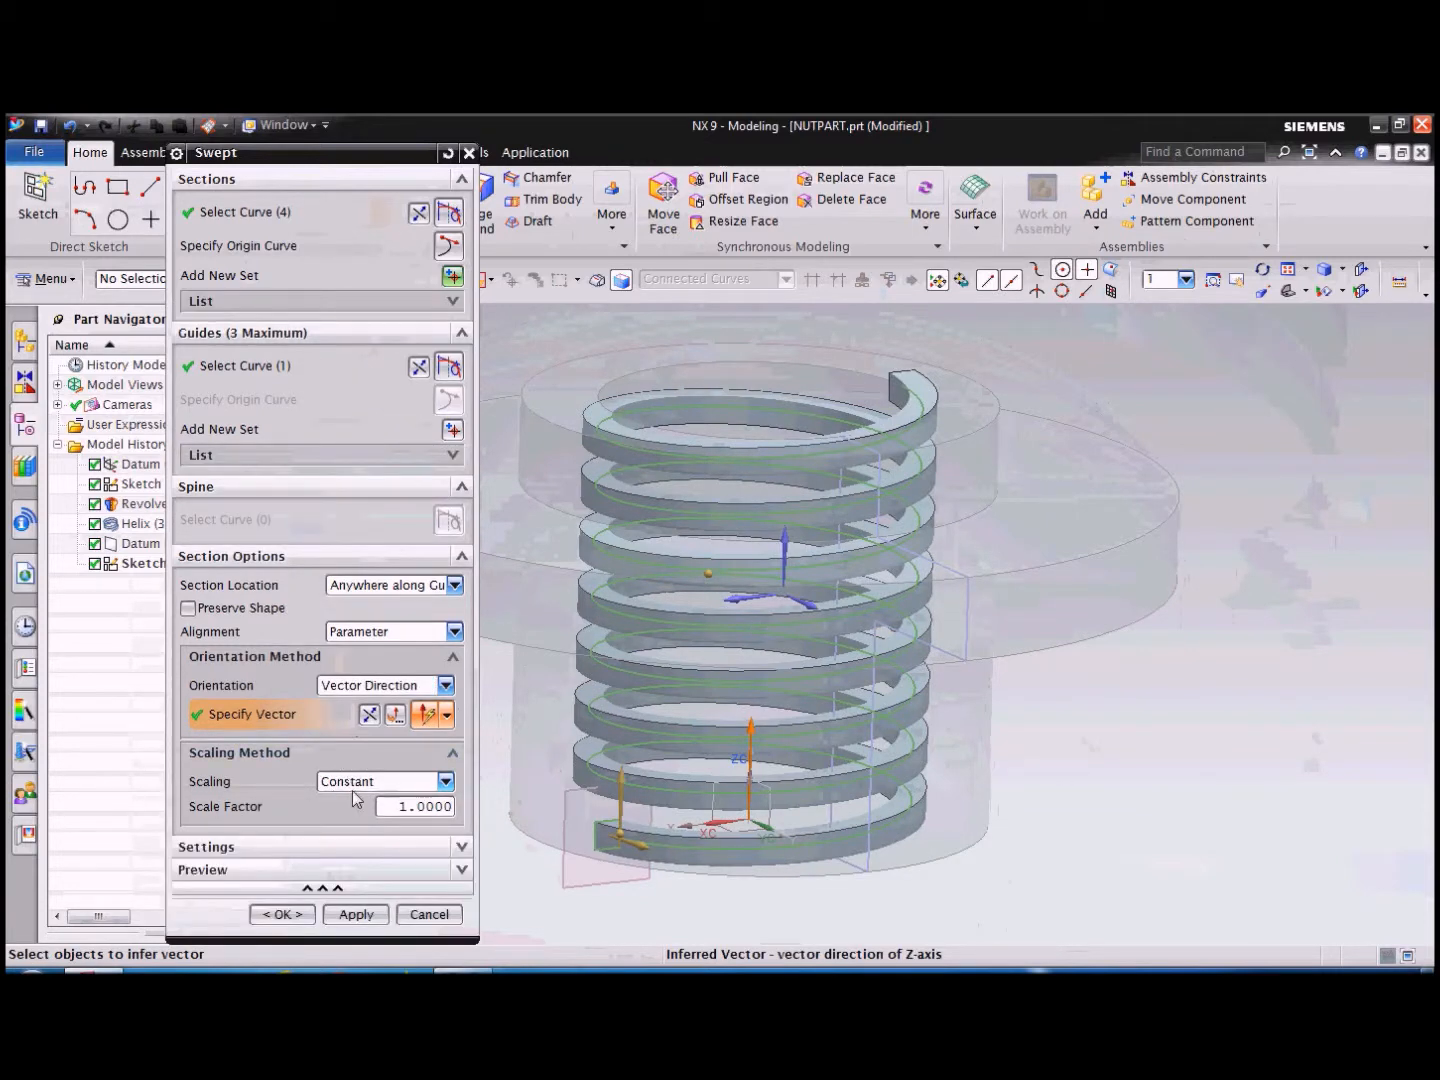
left_click(323, 849)
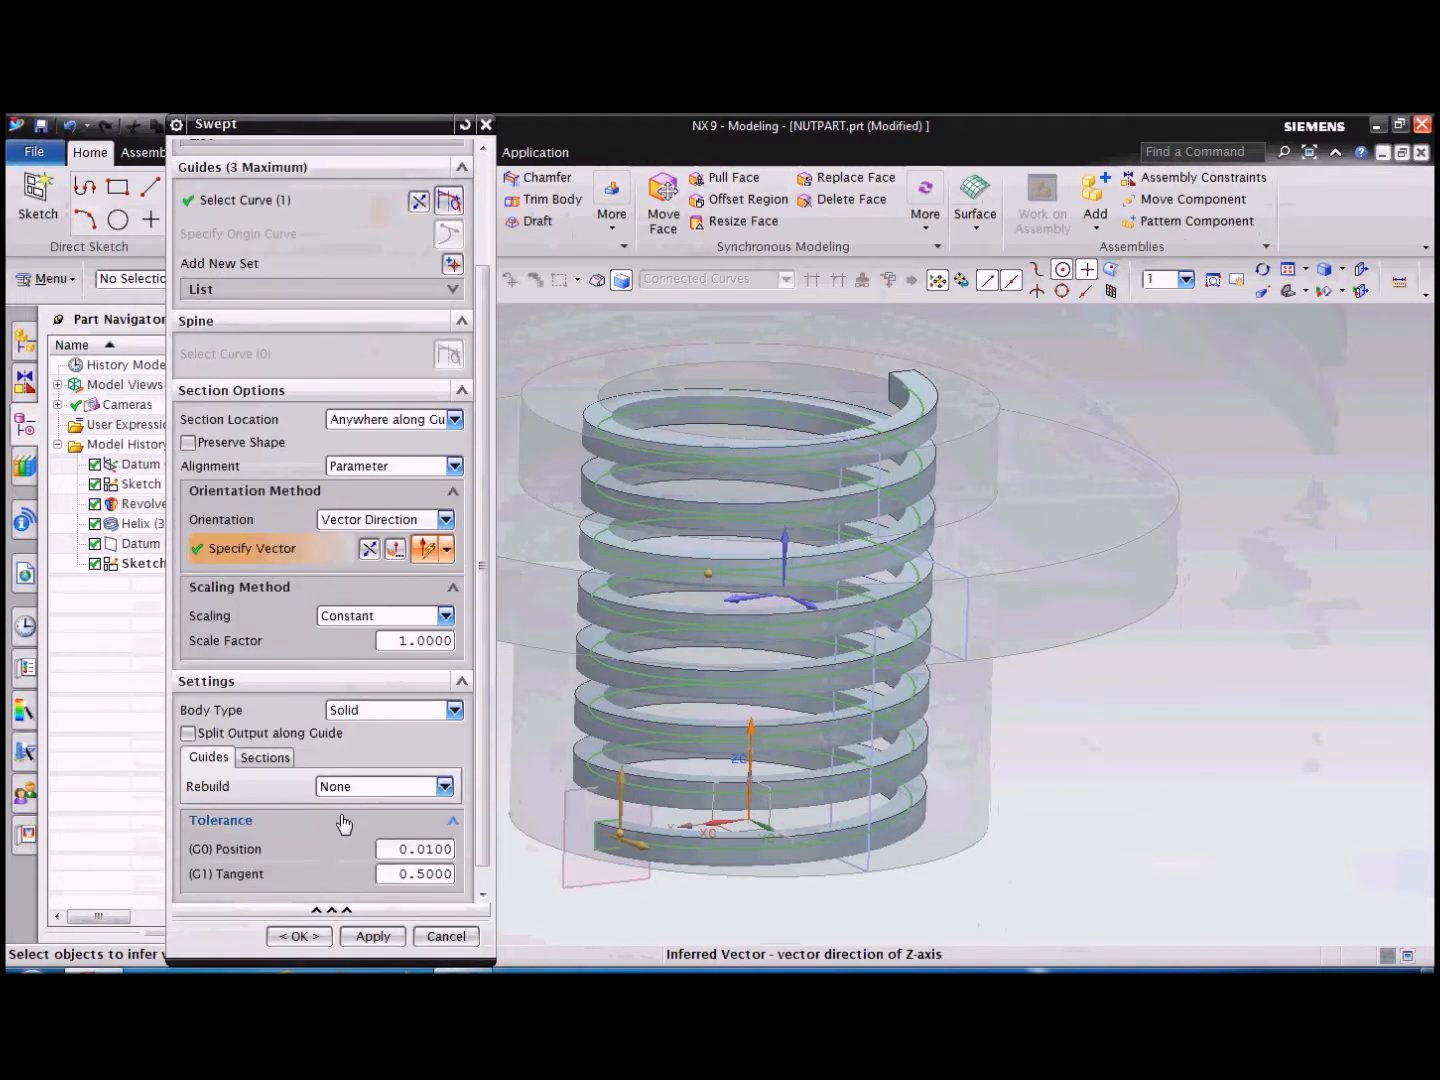
left_click(314, 926)
Subtract the swept helical thread body from the revolved nut body.
mouse_move(1135, 646)
middle_mouse_down()
mouse_move(1141, 683)
mouse_move(1125, 675)
mouse_move(1160, 640)
middle_mouse_up()
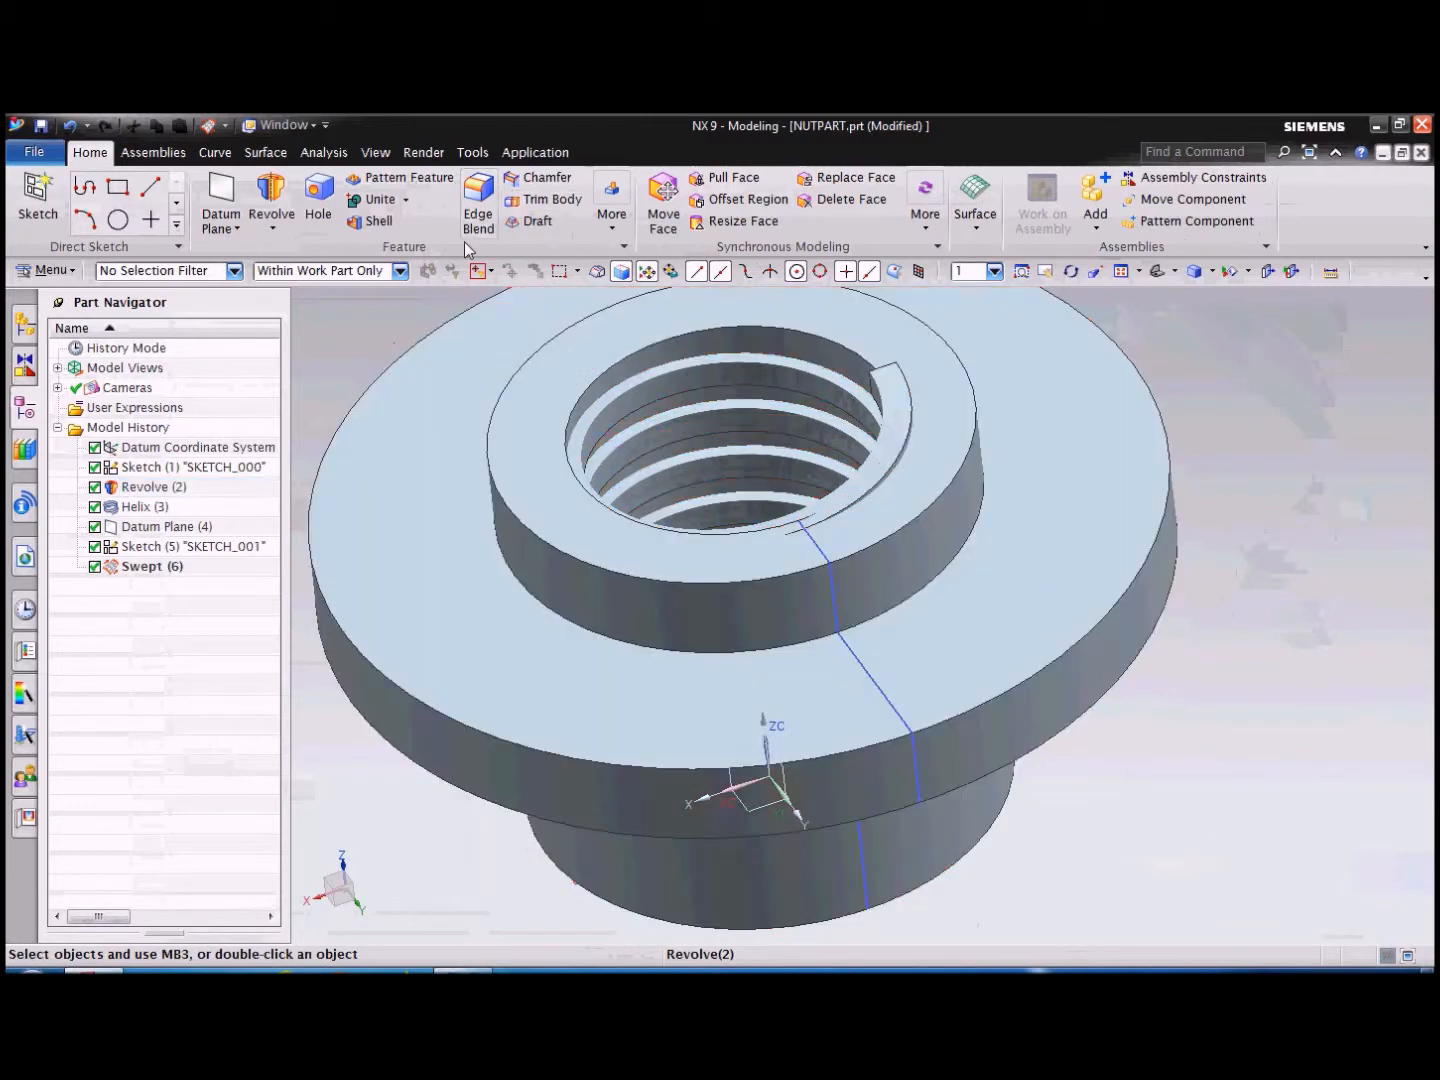
left_click(407, 200)
left_click(402, 245)
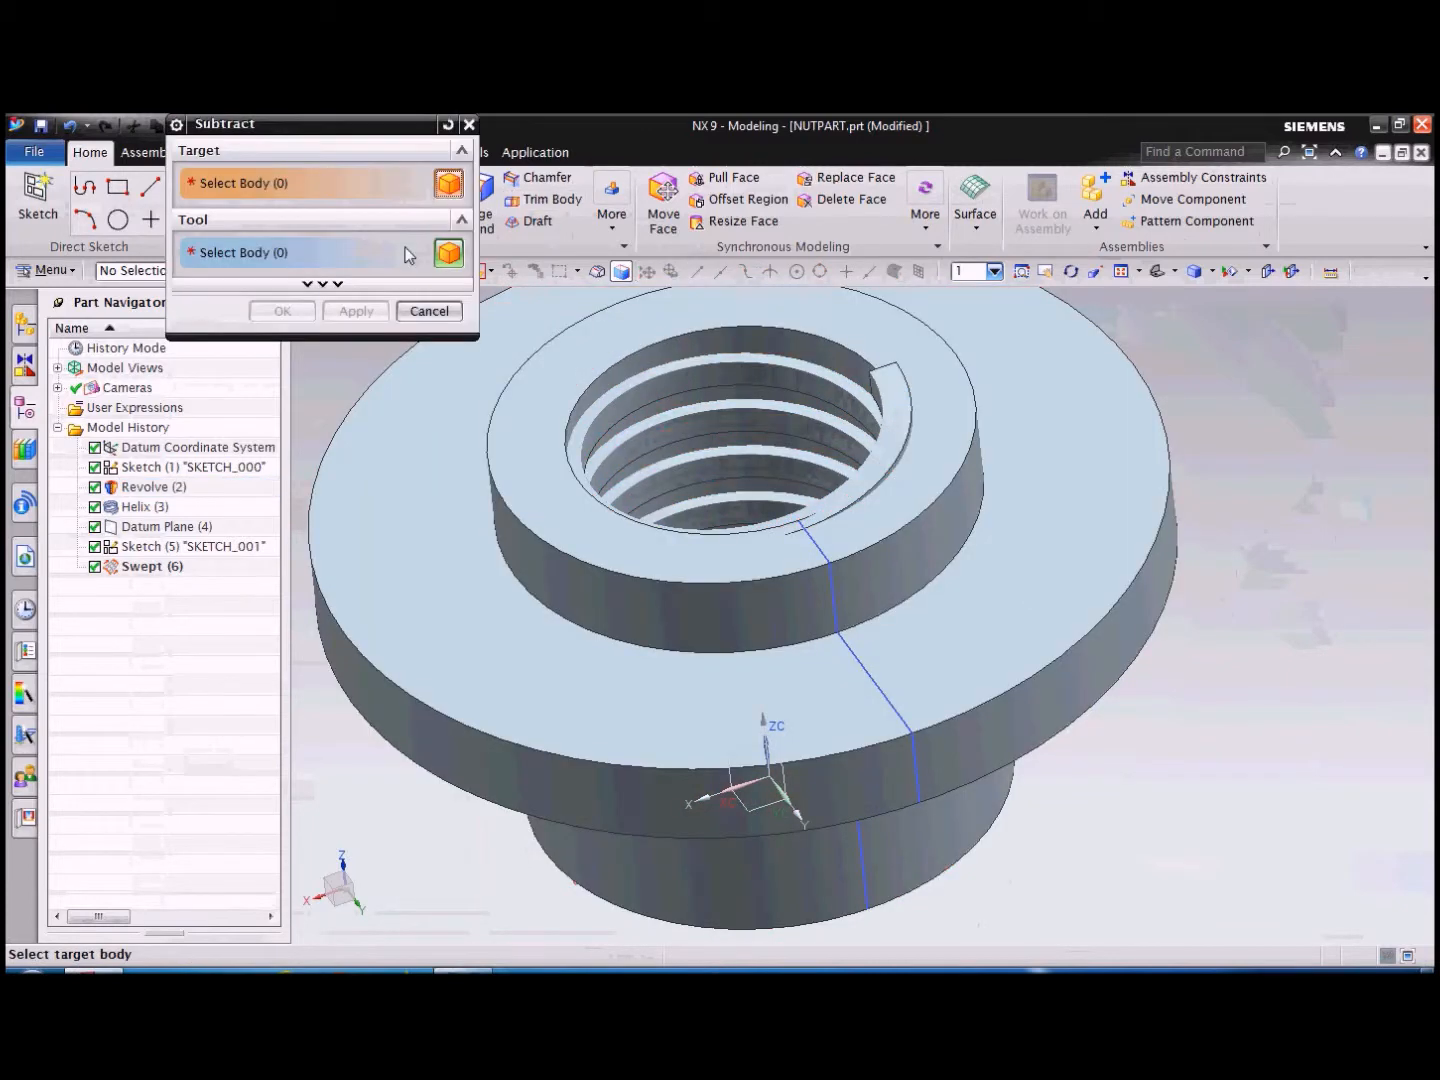
left_click(583, 400)
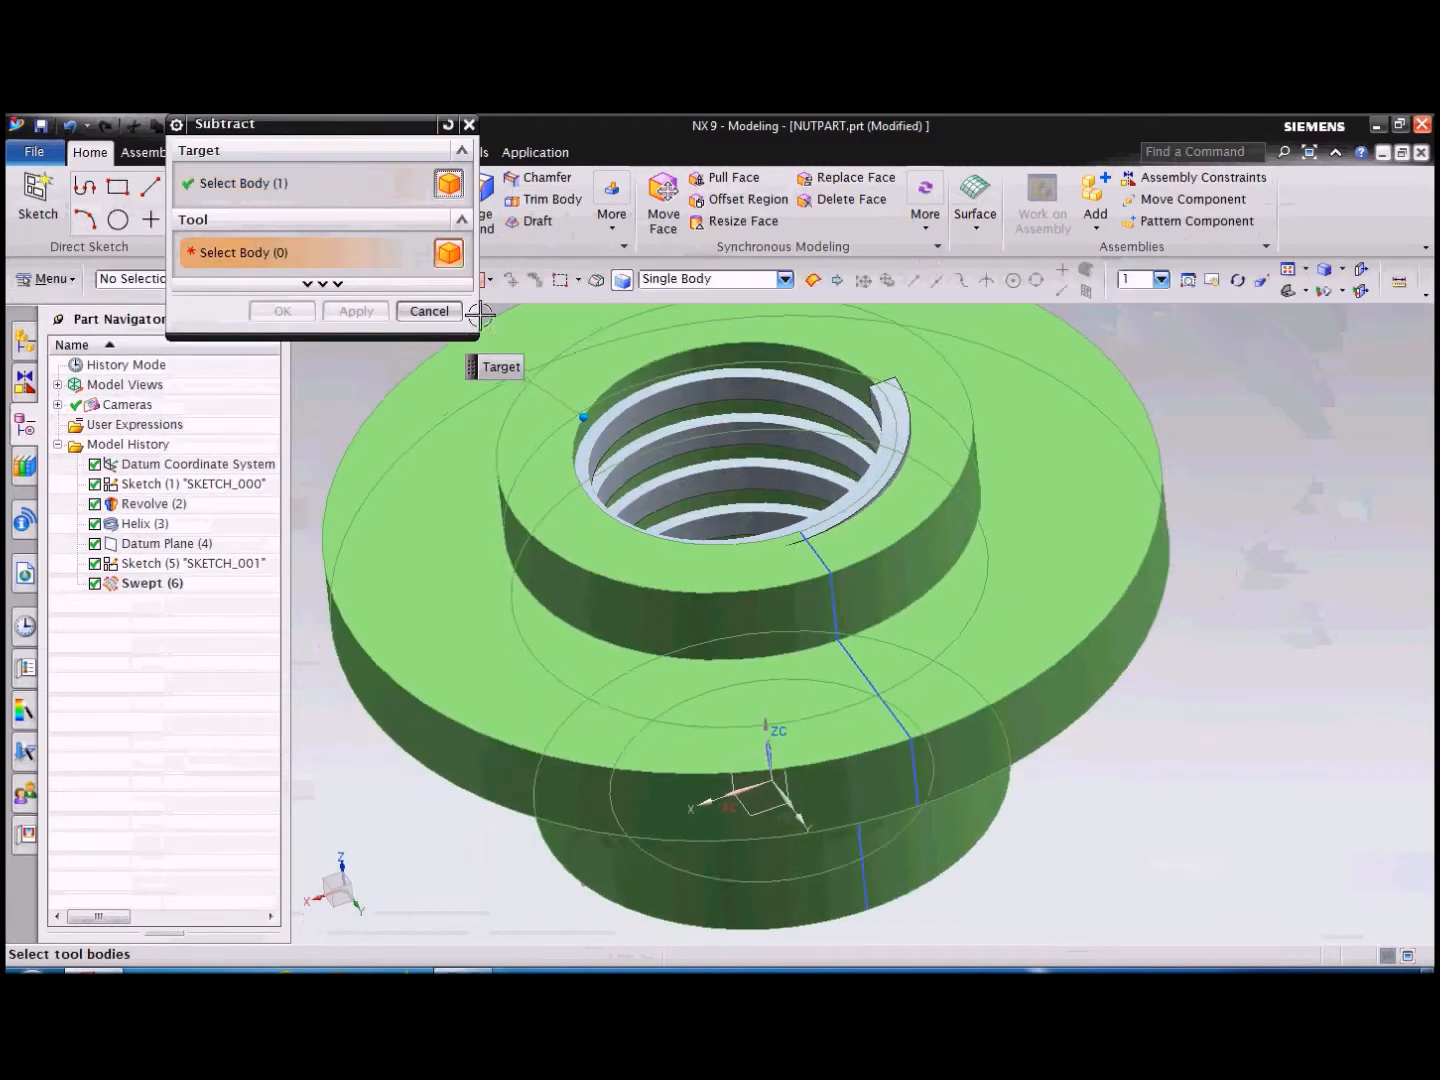
left_click(690, 389)
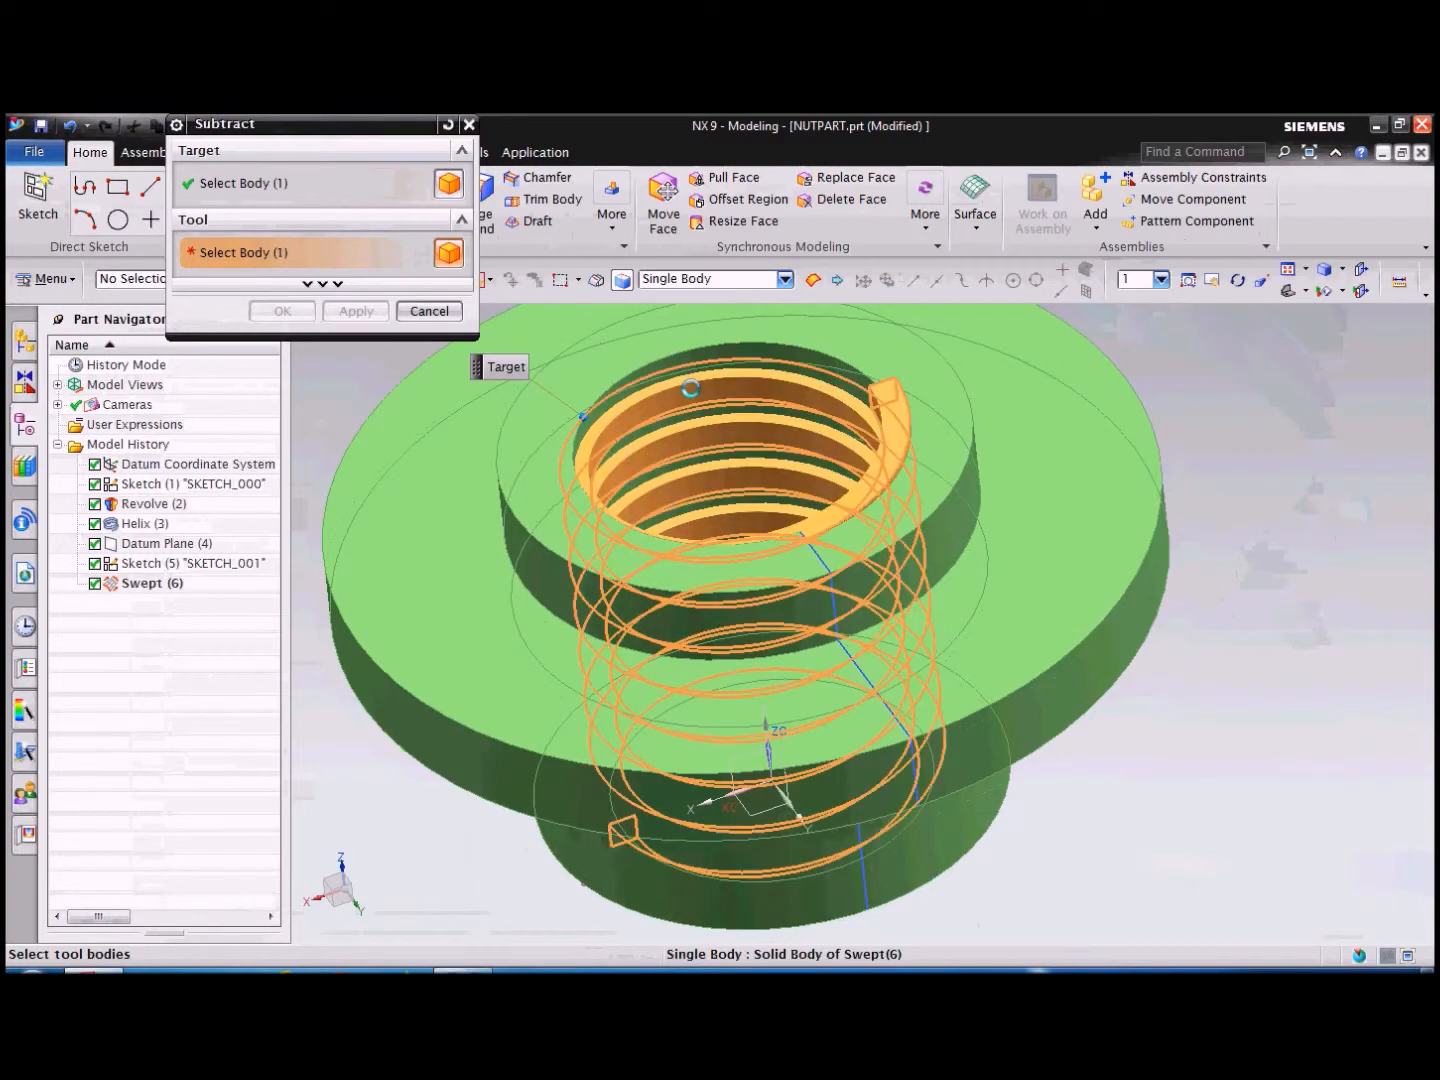
left_click(281, 311)
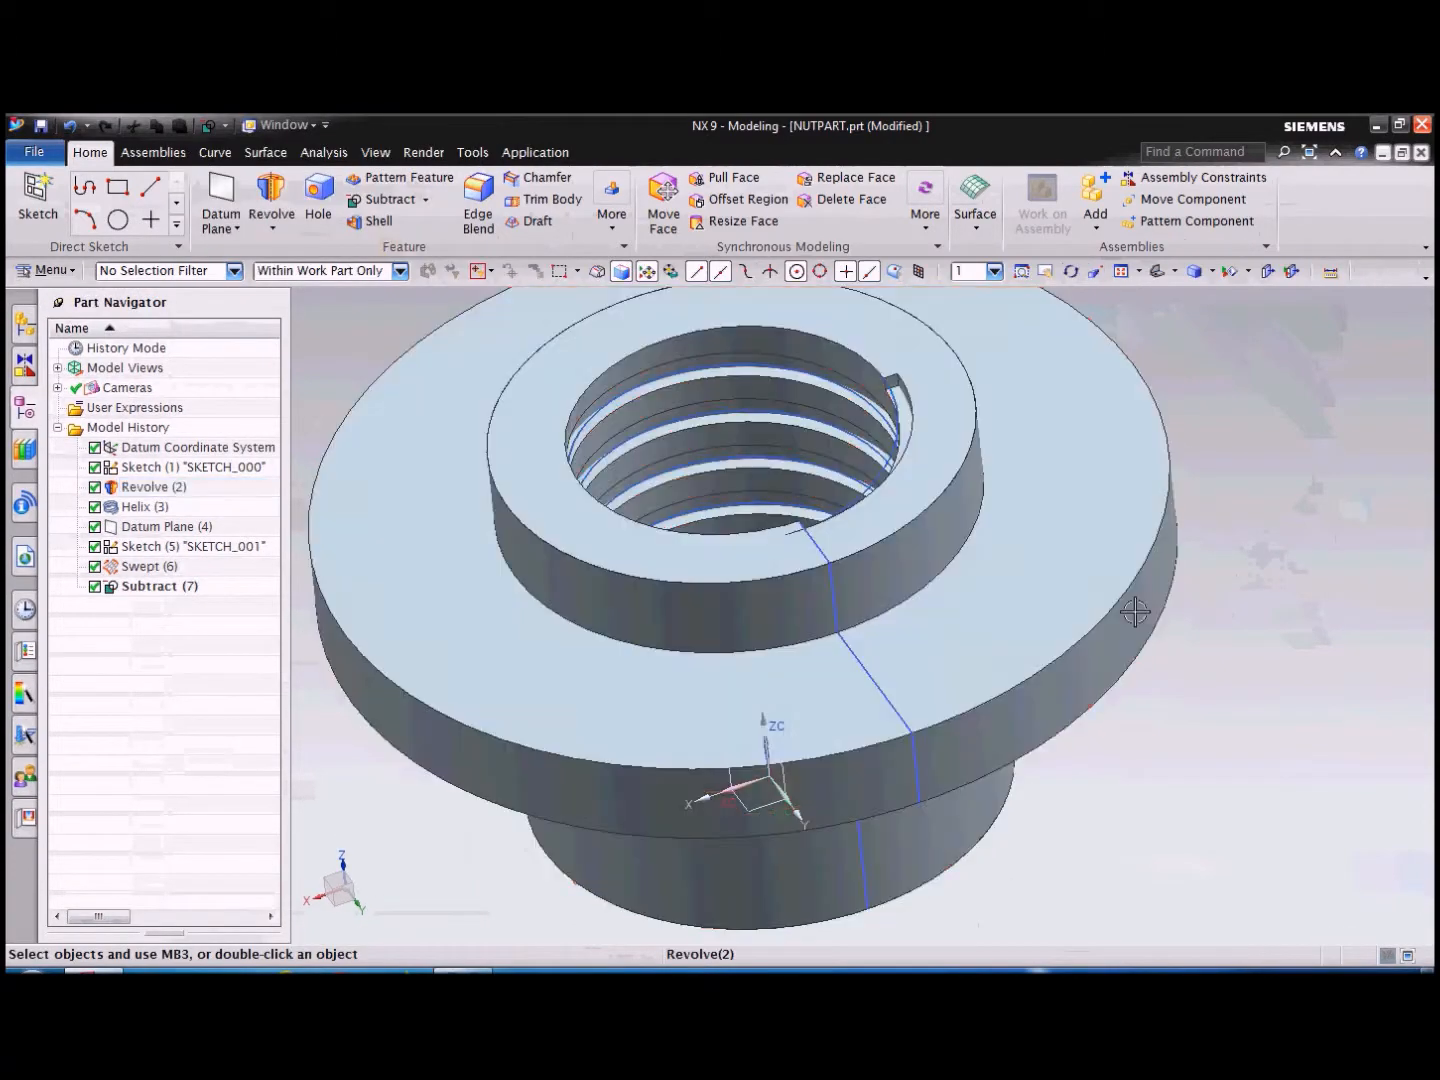
Inspect the cut internal thread through a temporary one-plane section view of the nut, and discard the section.
middle_click_drag(1135, 612, 1168, 640)
scroll(897, 431, "up", 2)
scroll(910, 421, "down", 2)
middle_click_drag(1291, 500, 1240, 463)
left_click(1267, 273)
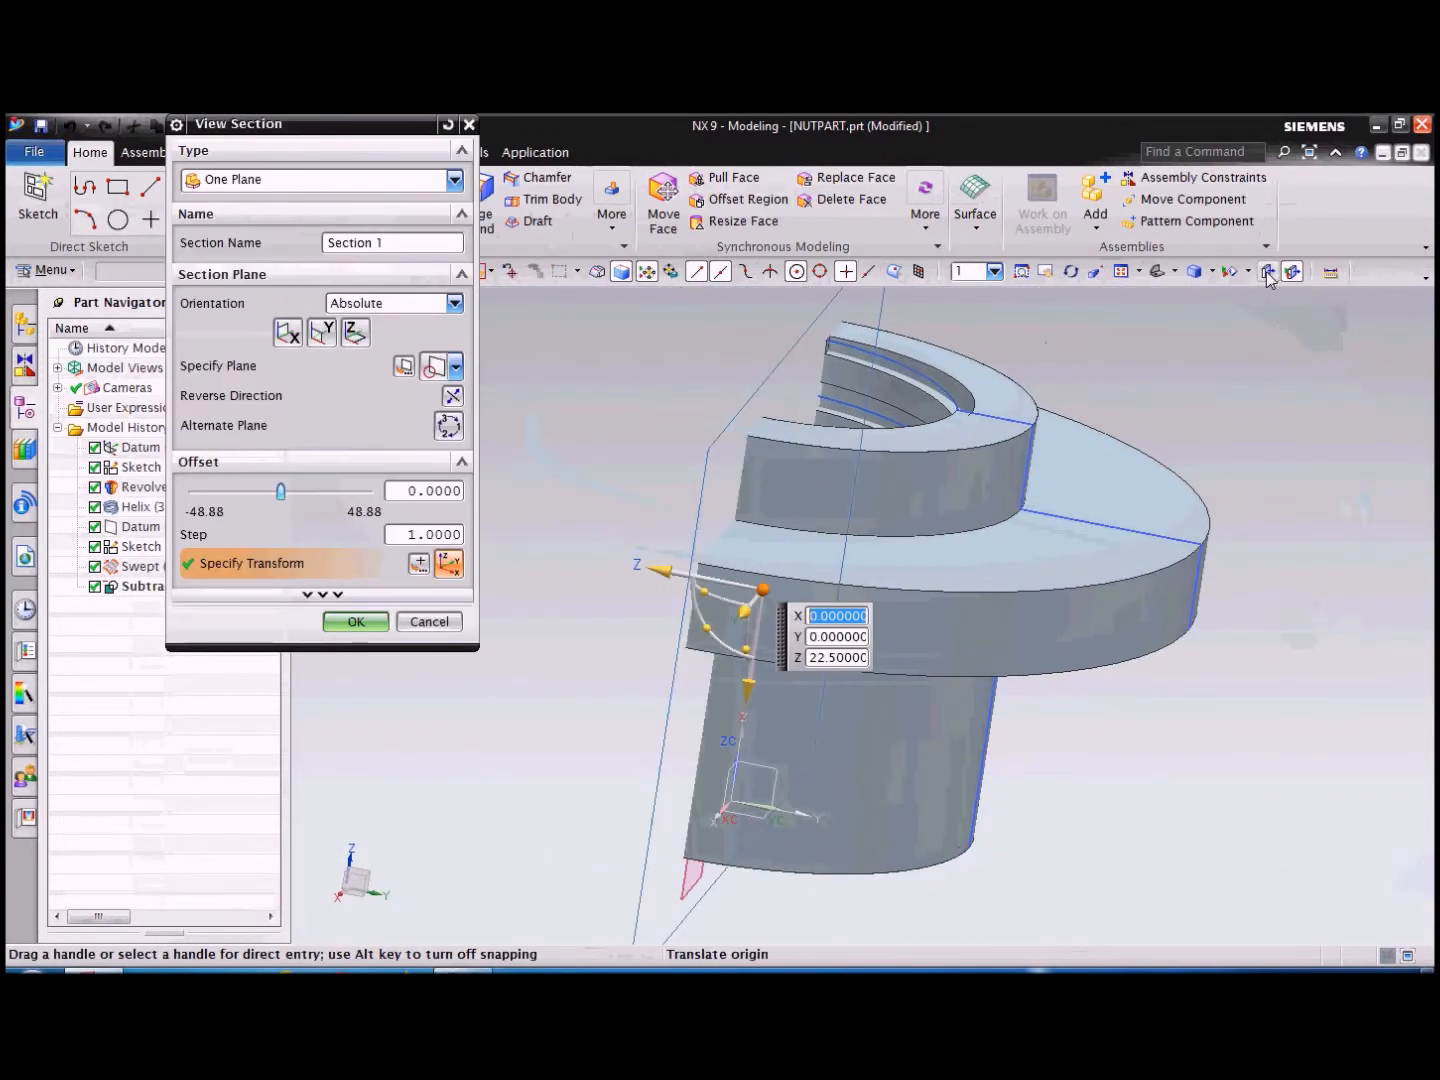
middle_click_drag(1227, 377, 1066, 552)
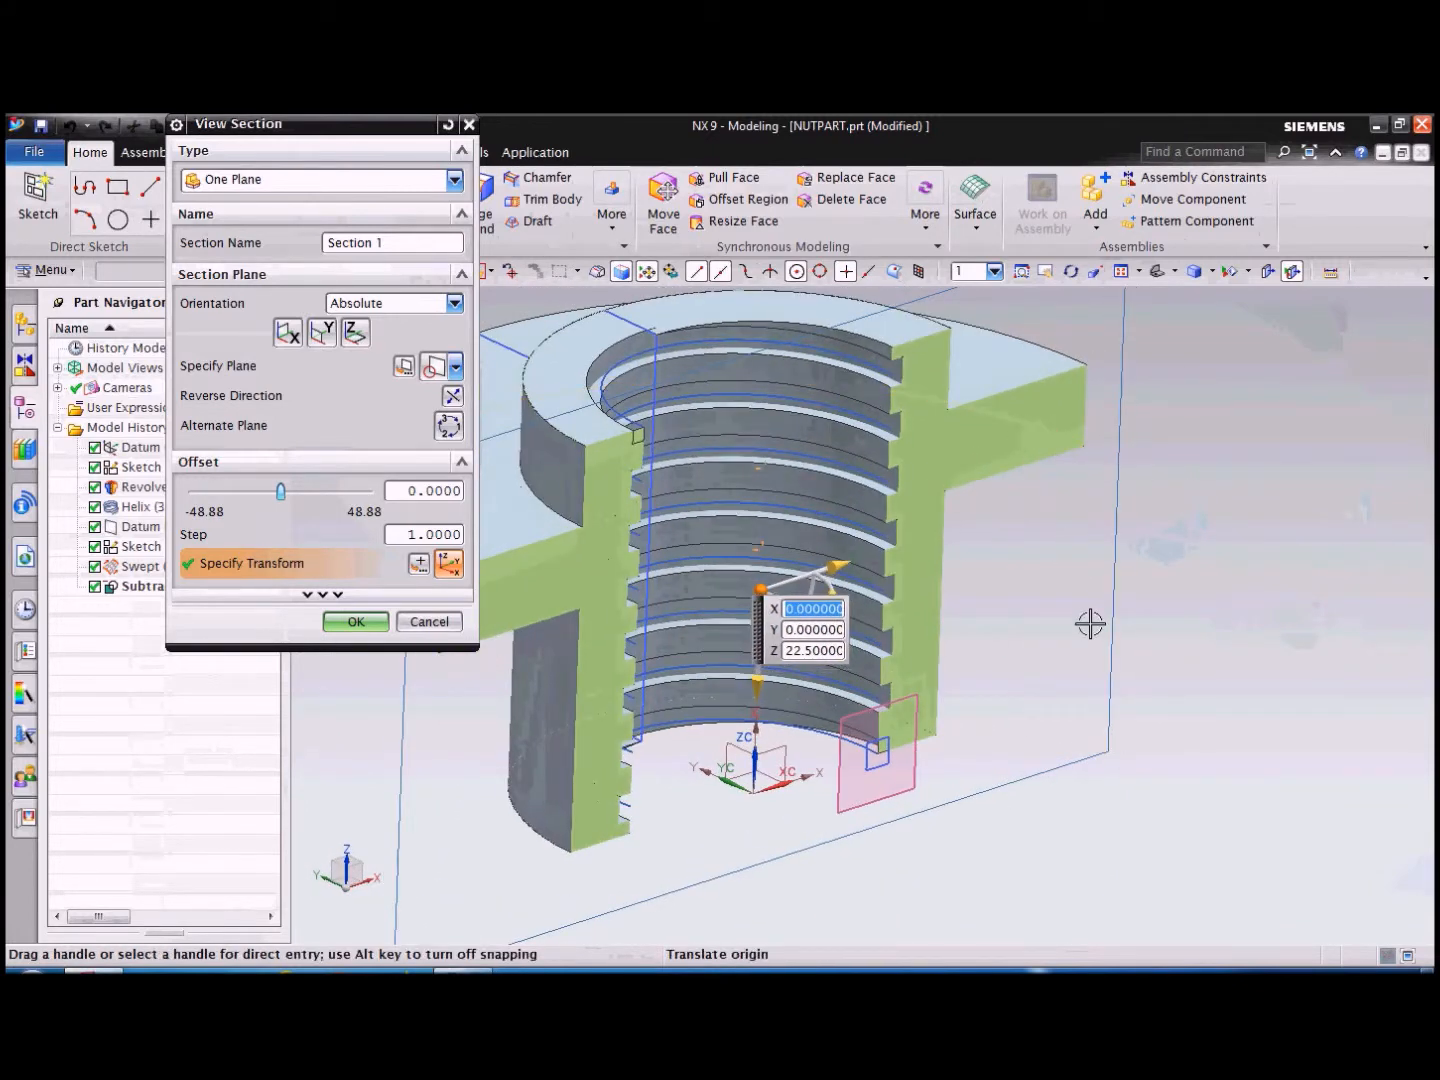
middle_click_drag(1064, 669, 1021, 644)
left_click(427, 623)
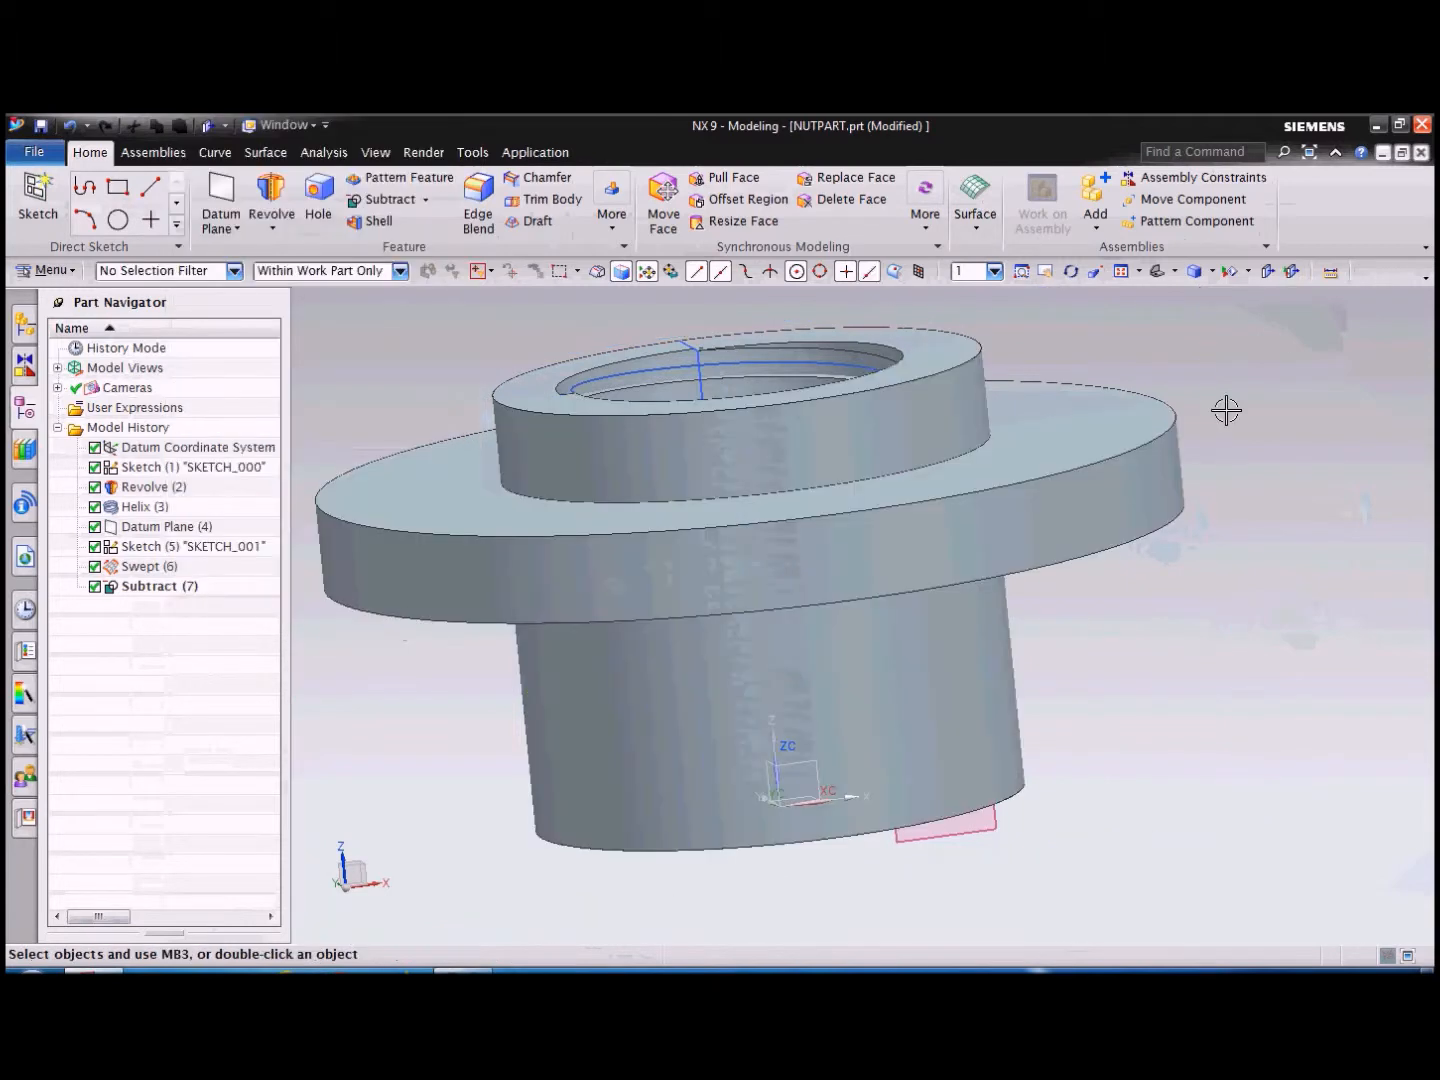
middle_click_drag(1199, 437, 1201, 415)
scroll(1202, 416, "up", 3)
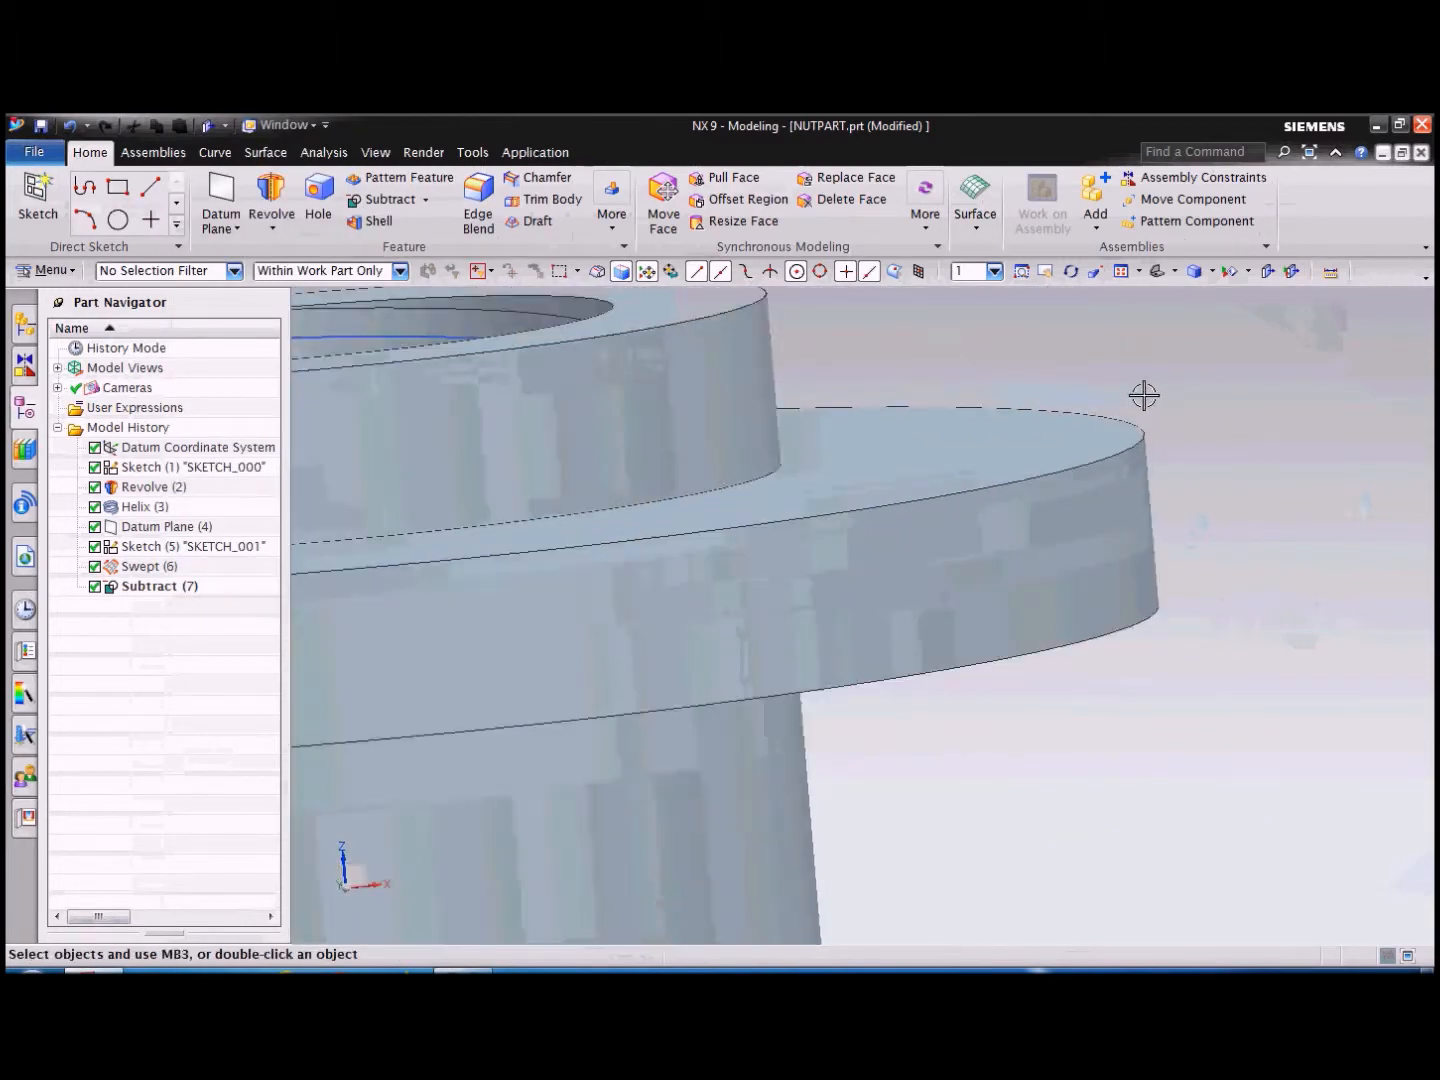
scroll(1144, 395, "down", 3)
left_click(478, 200)
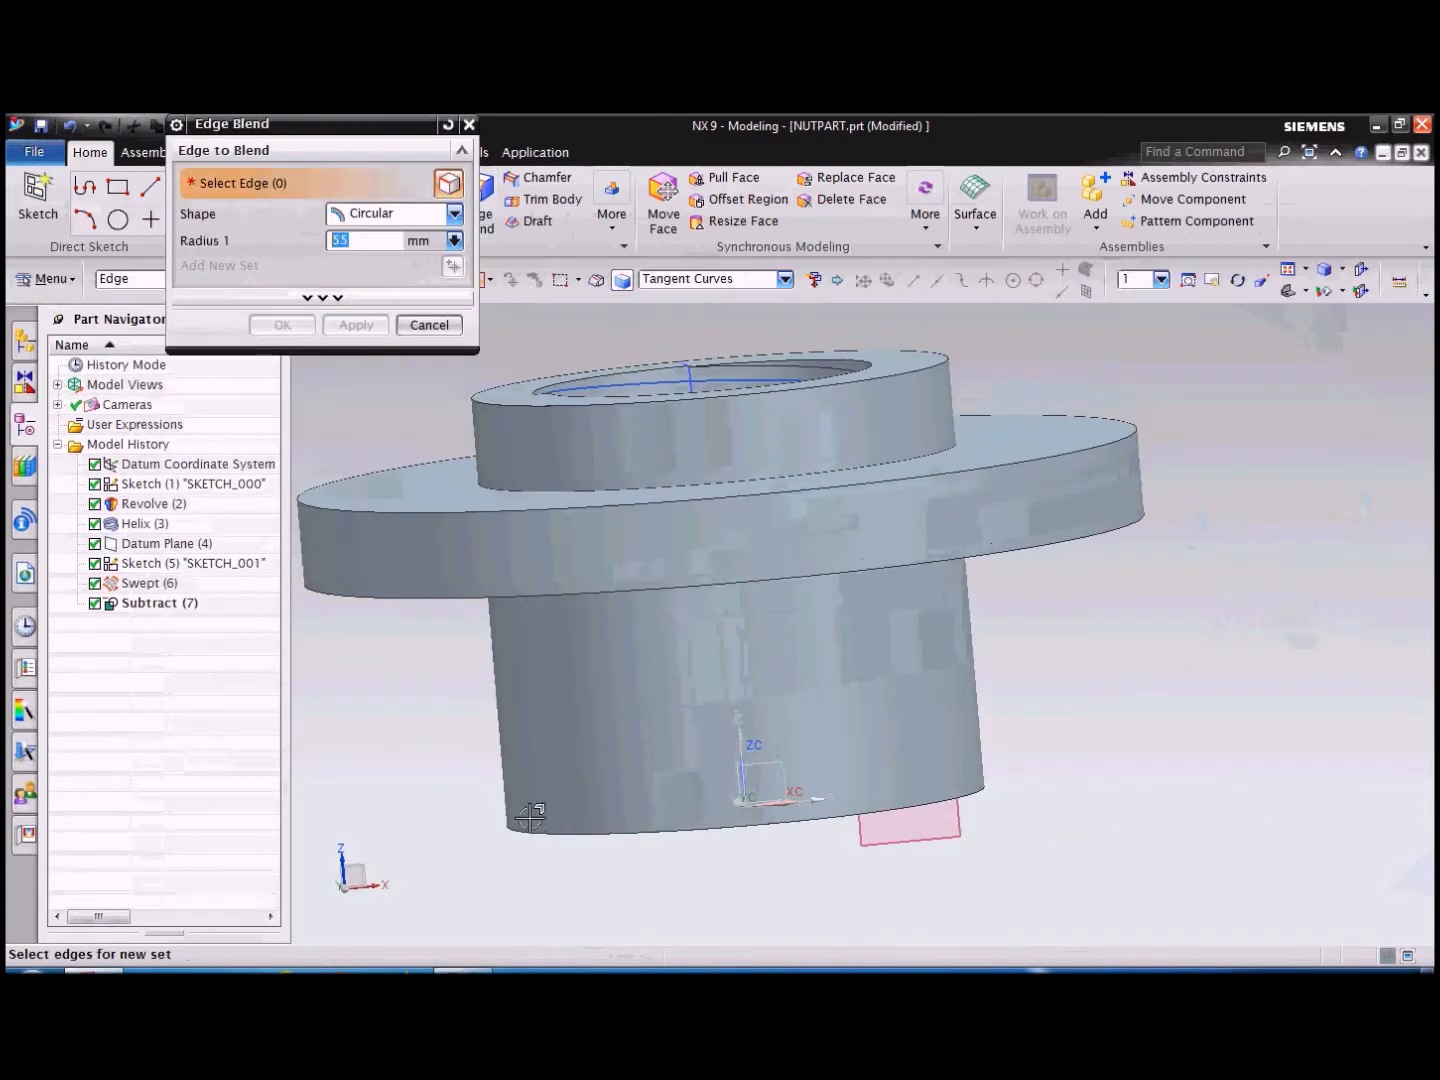
scroll(1102, 450, "up", 4)
scroll(1167, 419, "down", 3)
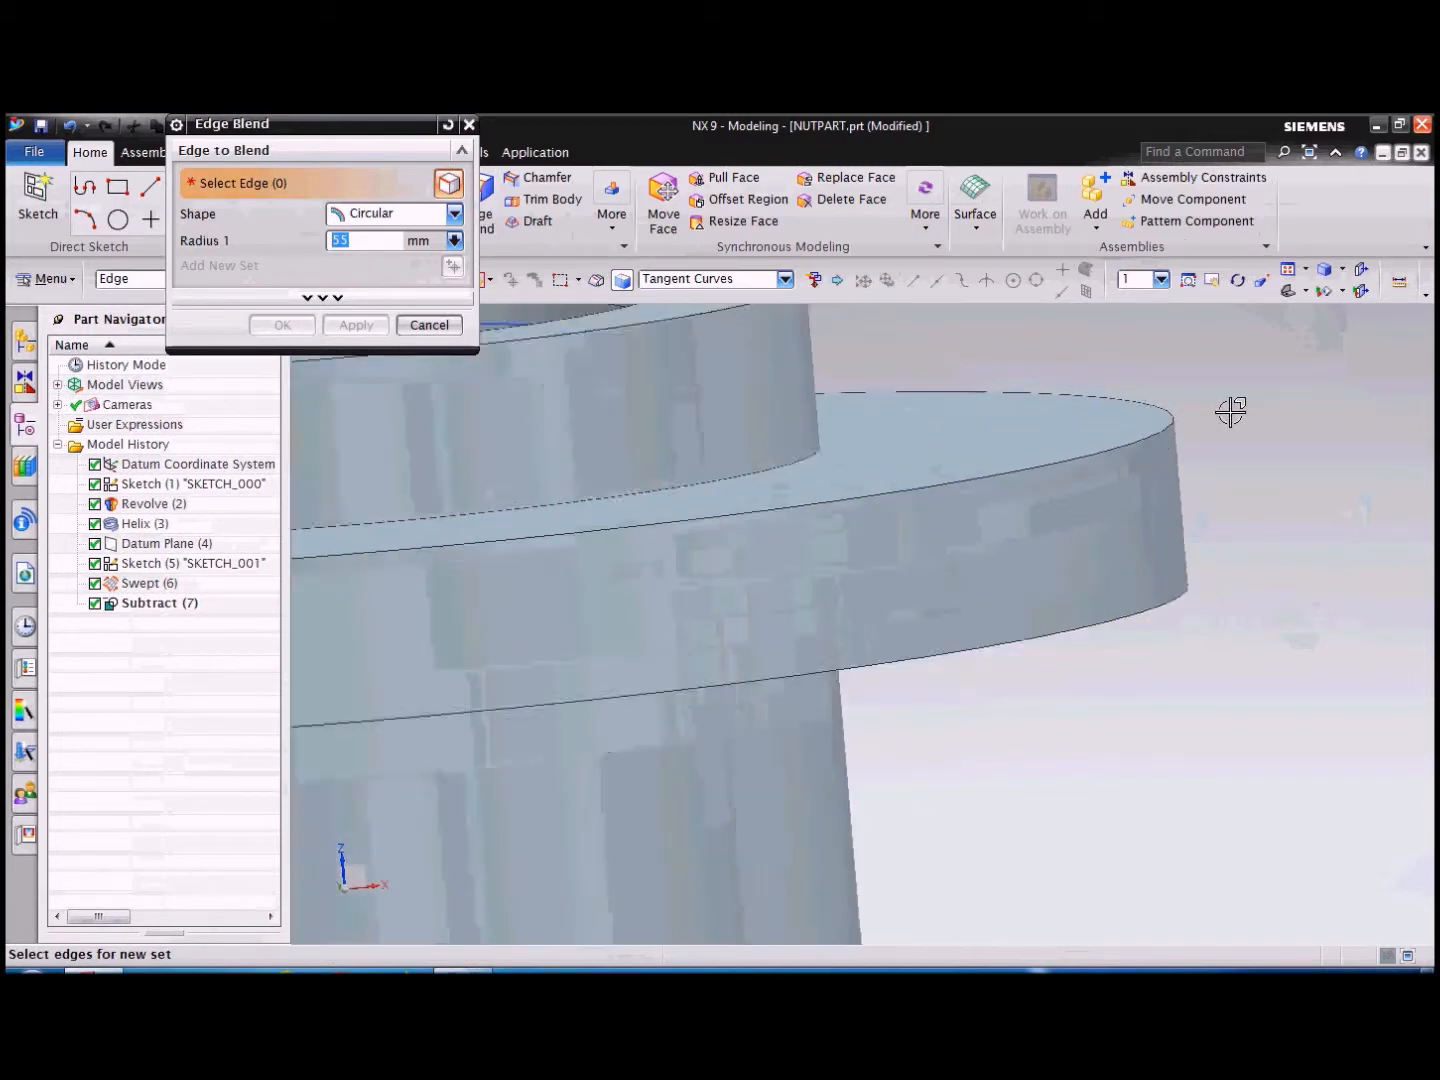
left_click(468, 124)
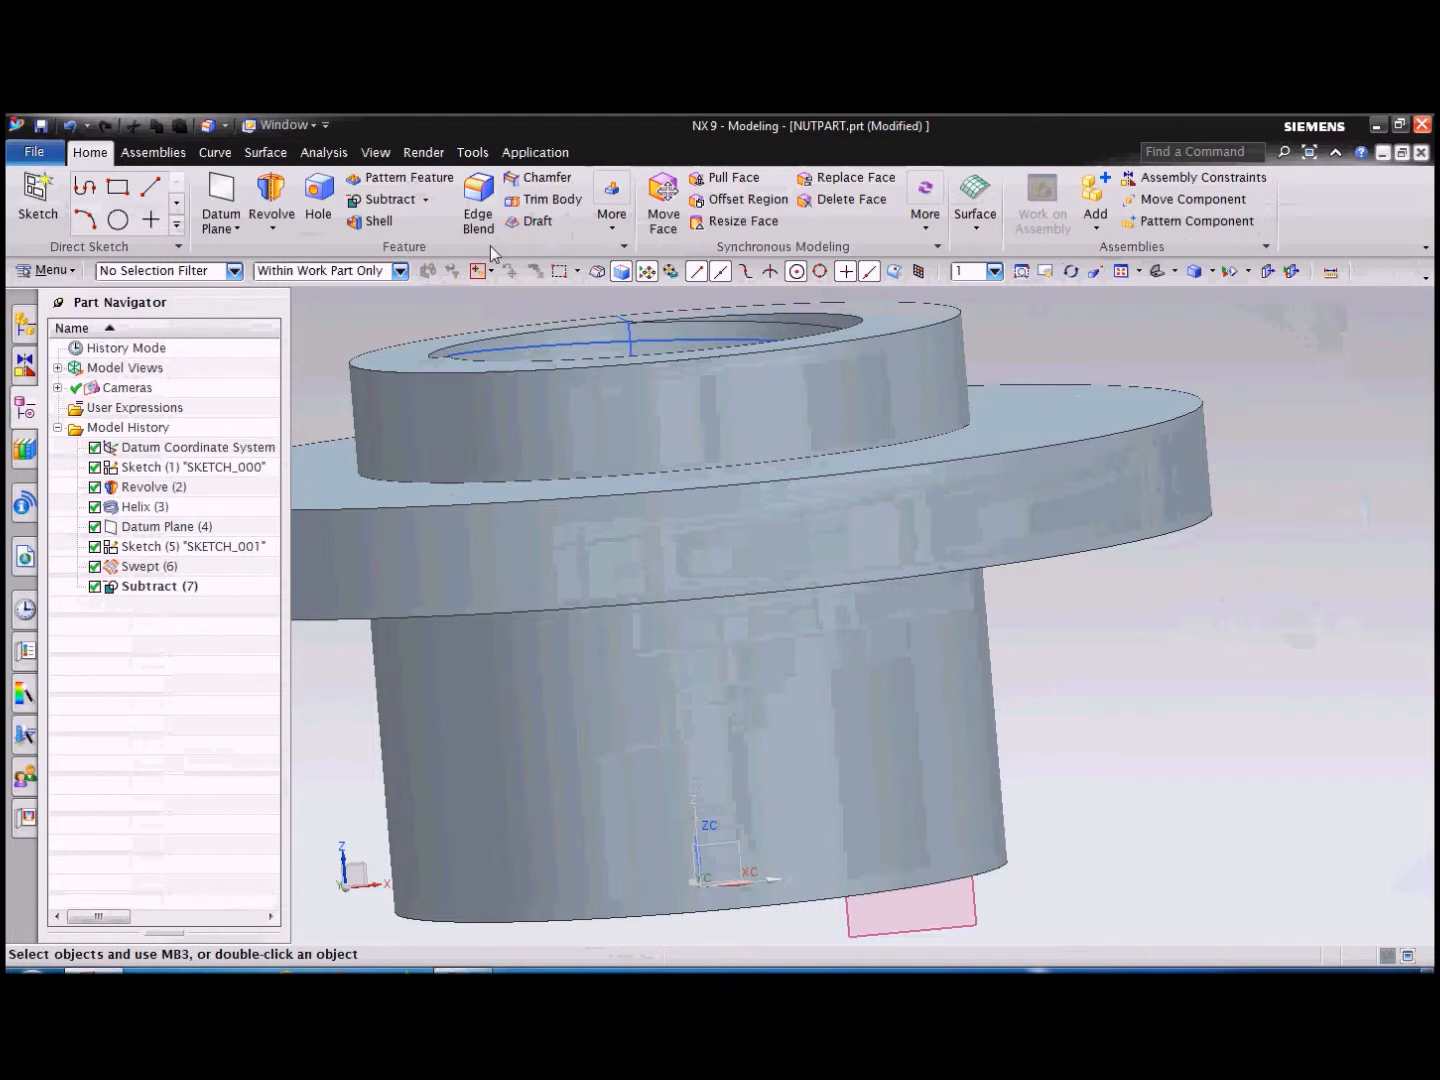
left_click(479, 216)
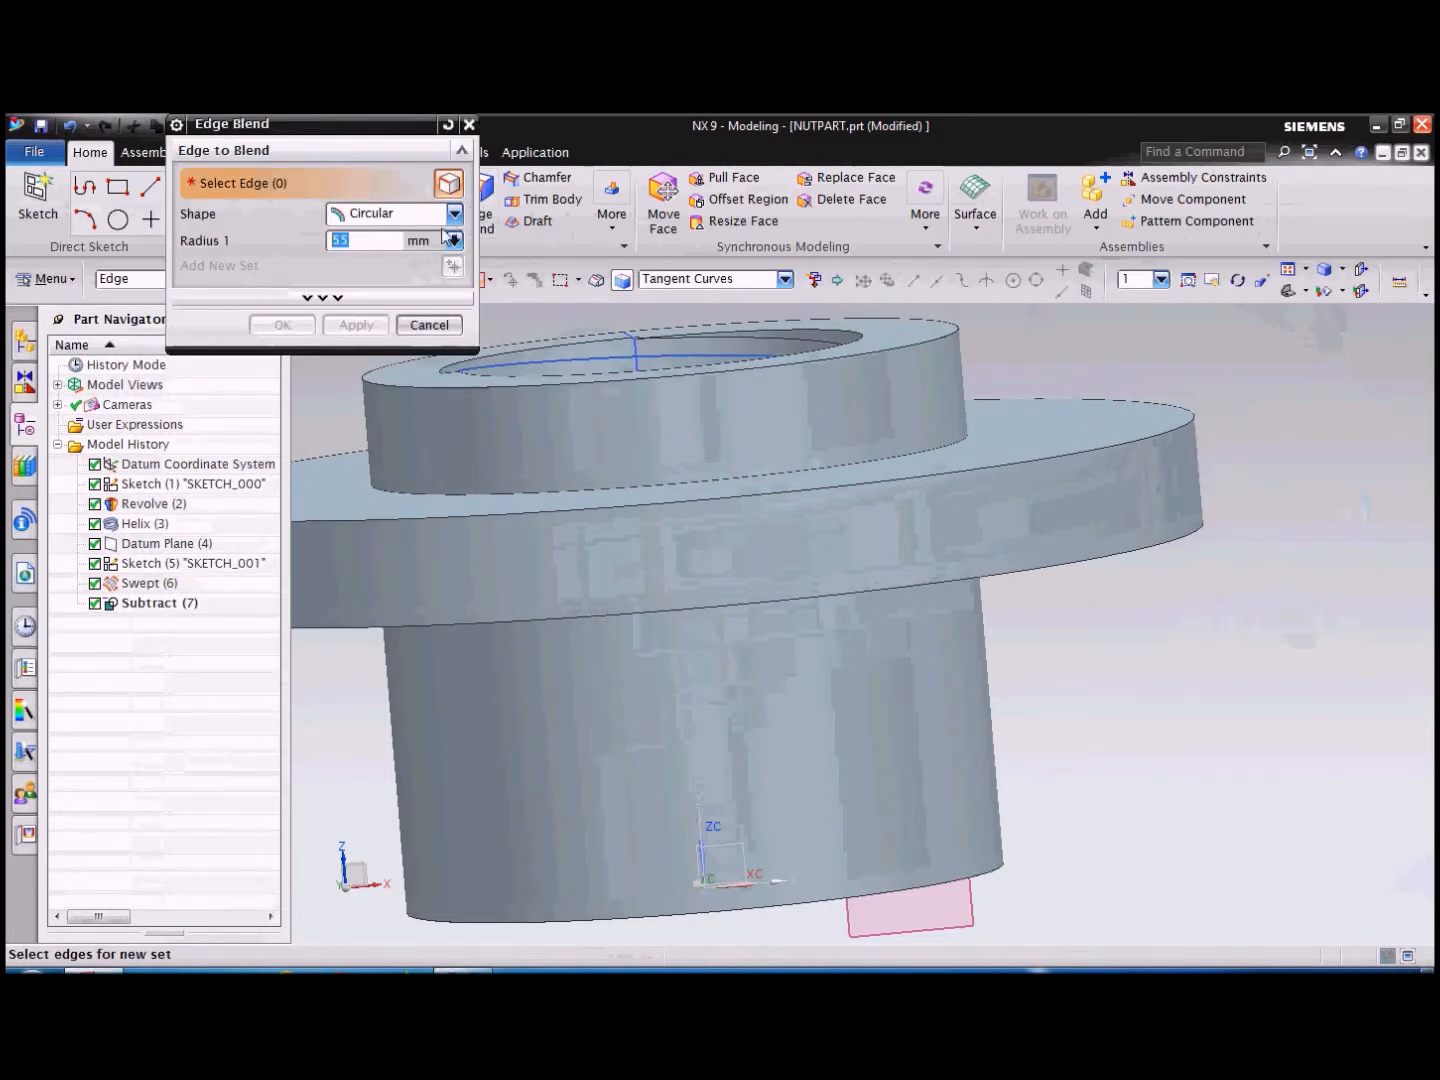
left_click(337, 299)
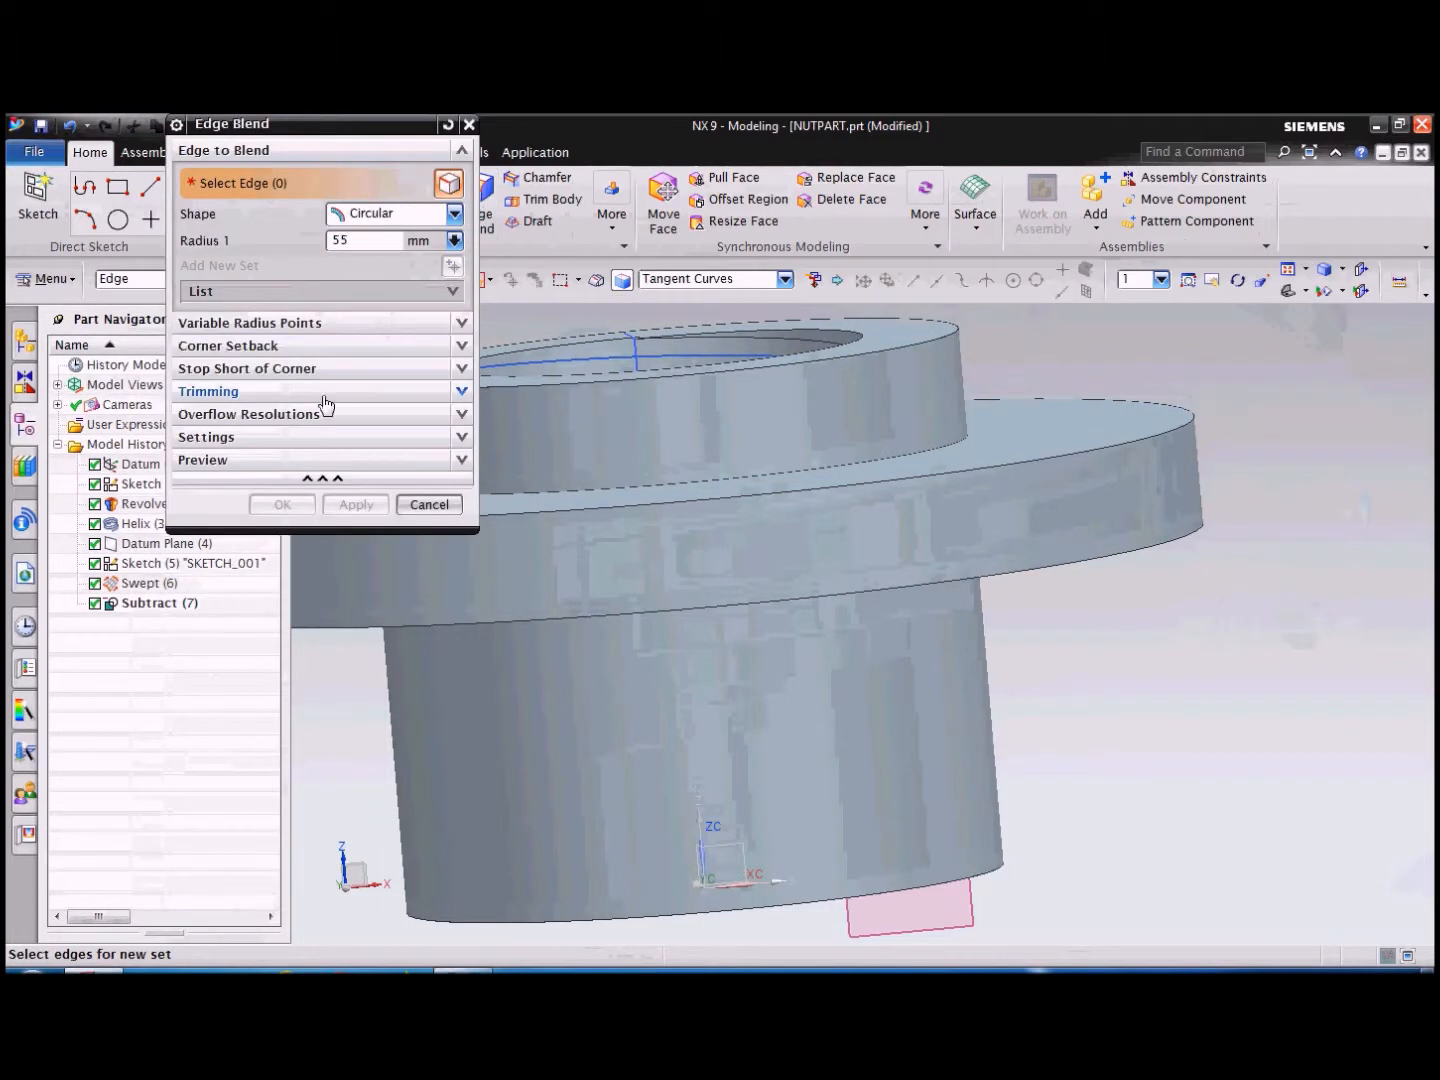
left_click(468, 125)
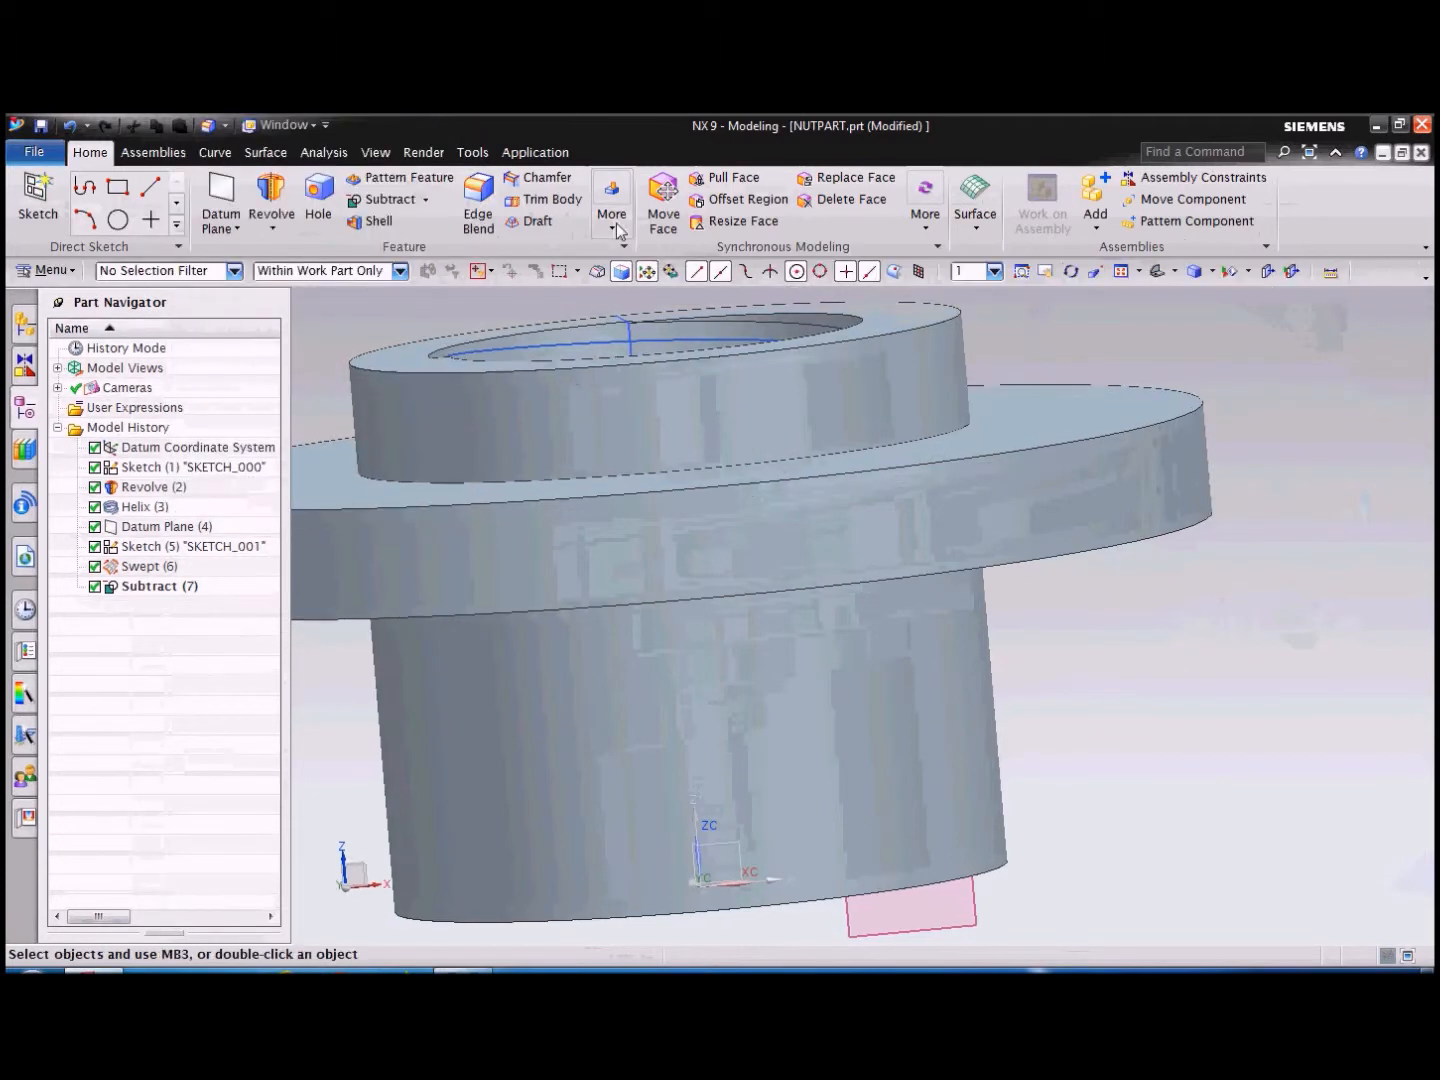
Try a Three Defining Face Chains face blend with the flange's upper and lower faces in chain 1, and reset it.
left_click(611, 213)
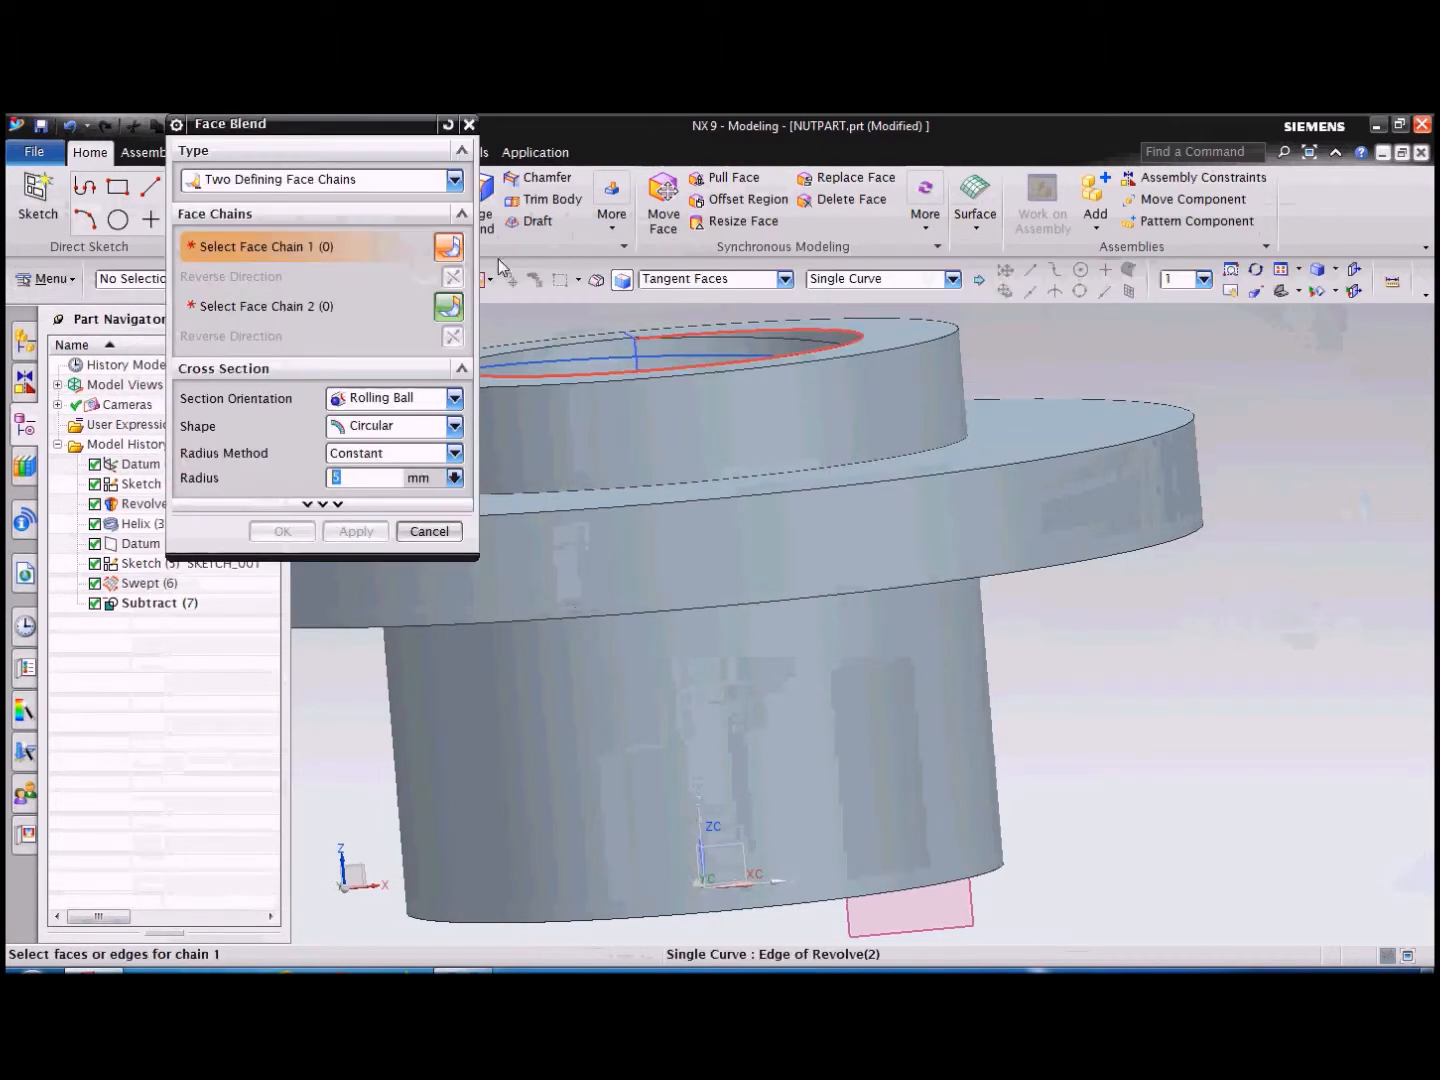
left_click(395, 183)
left_click(348, 224)
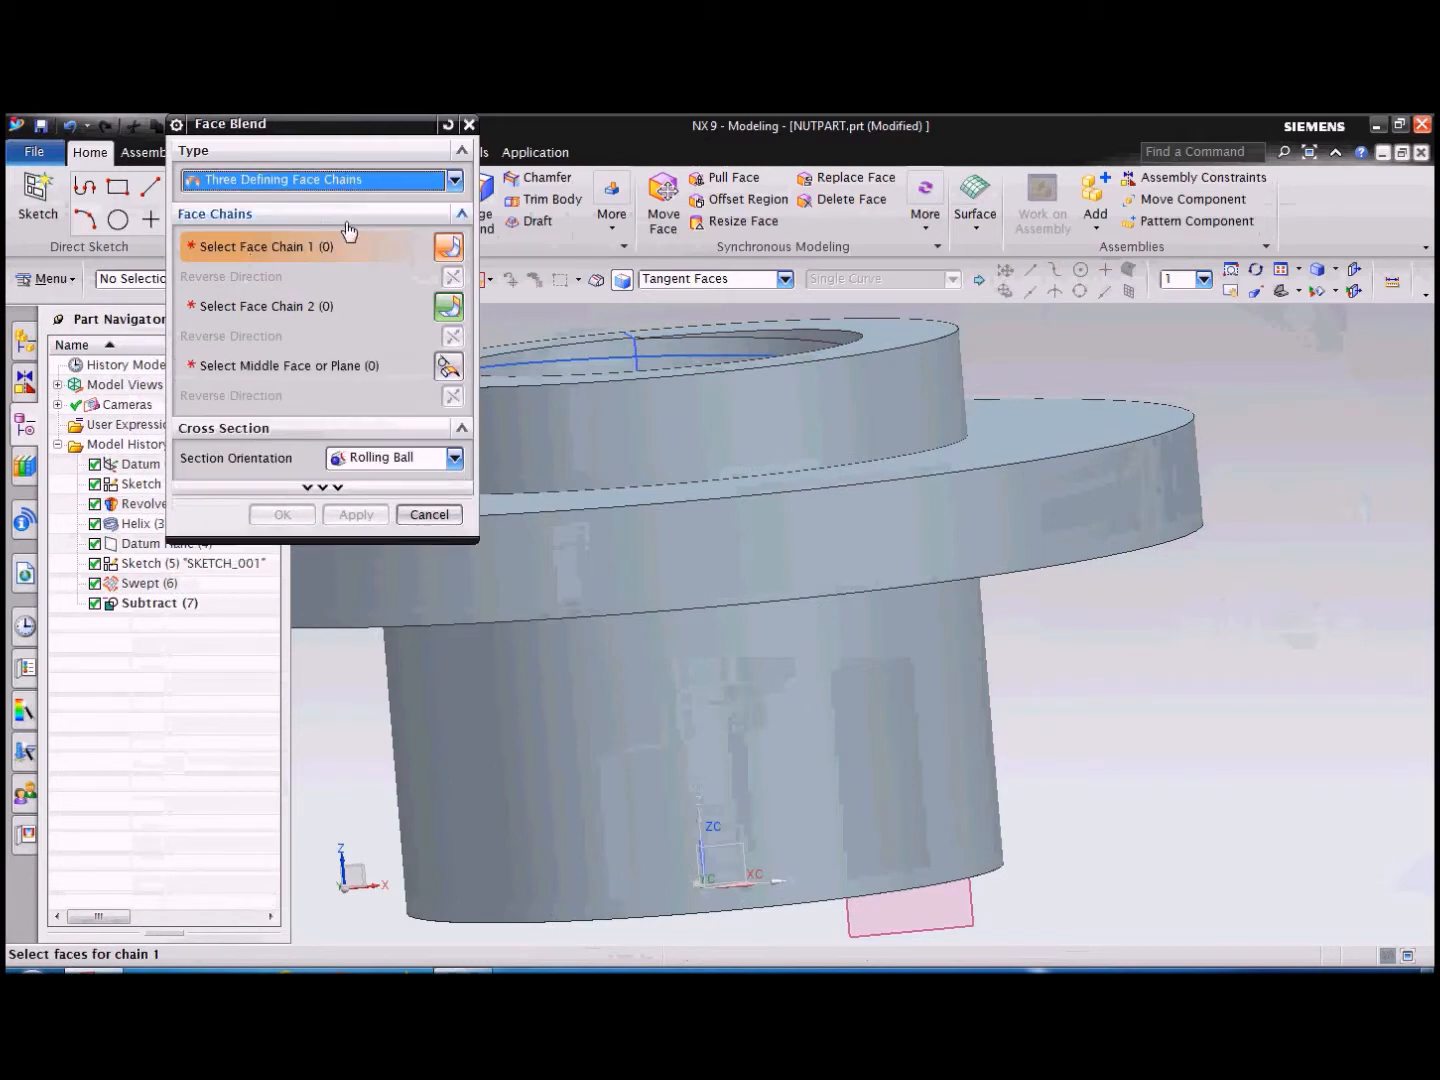
left_click(1106, 410)
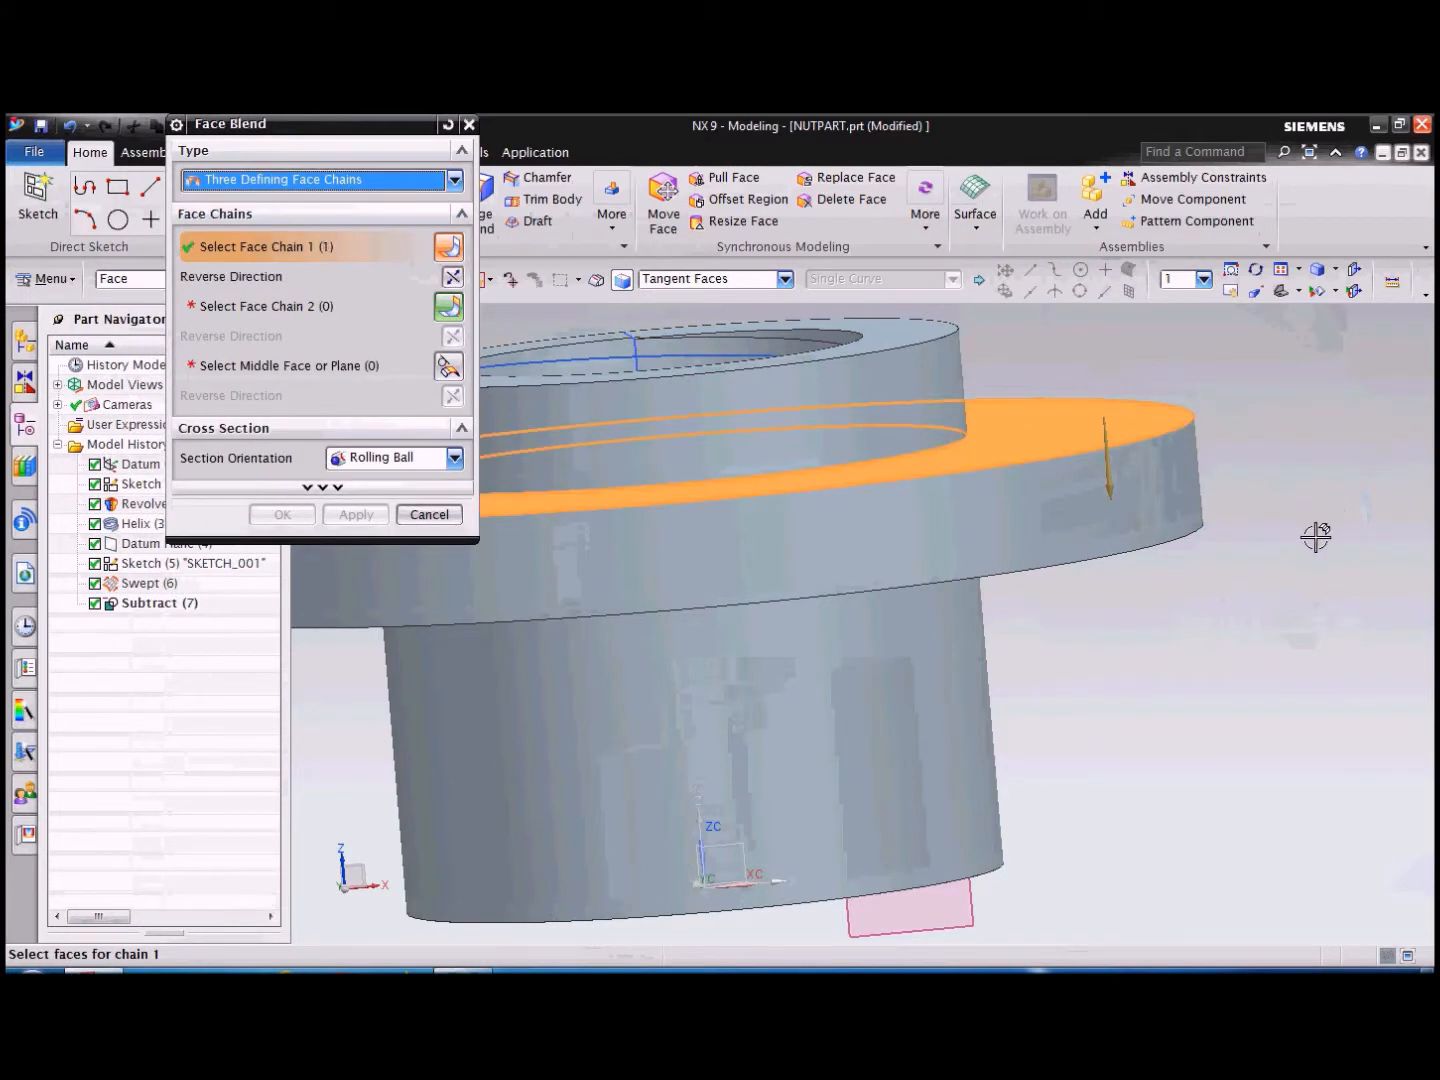
middle_click_drag(1298, 531, 1247, 572)
left_click(1184, 533)
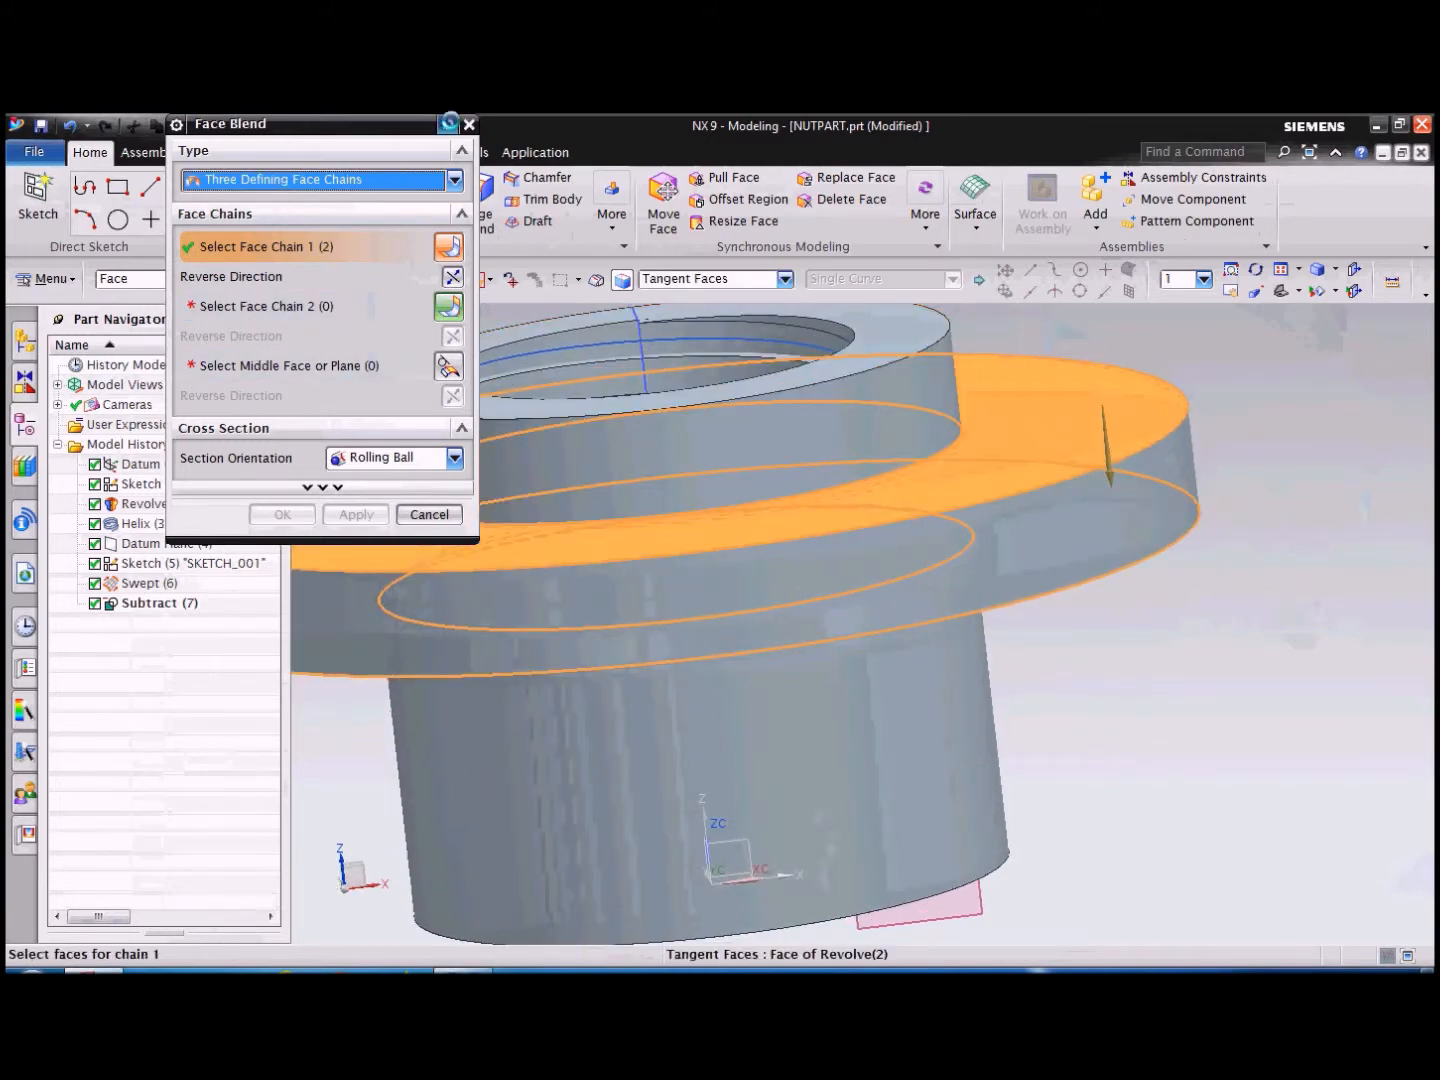
left_click(449, 122)
Try a three-chain face blend on the flange: upper face as chain 1, lower face as chain 2, outer rim as middle face.
left_click(328, 185)
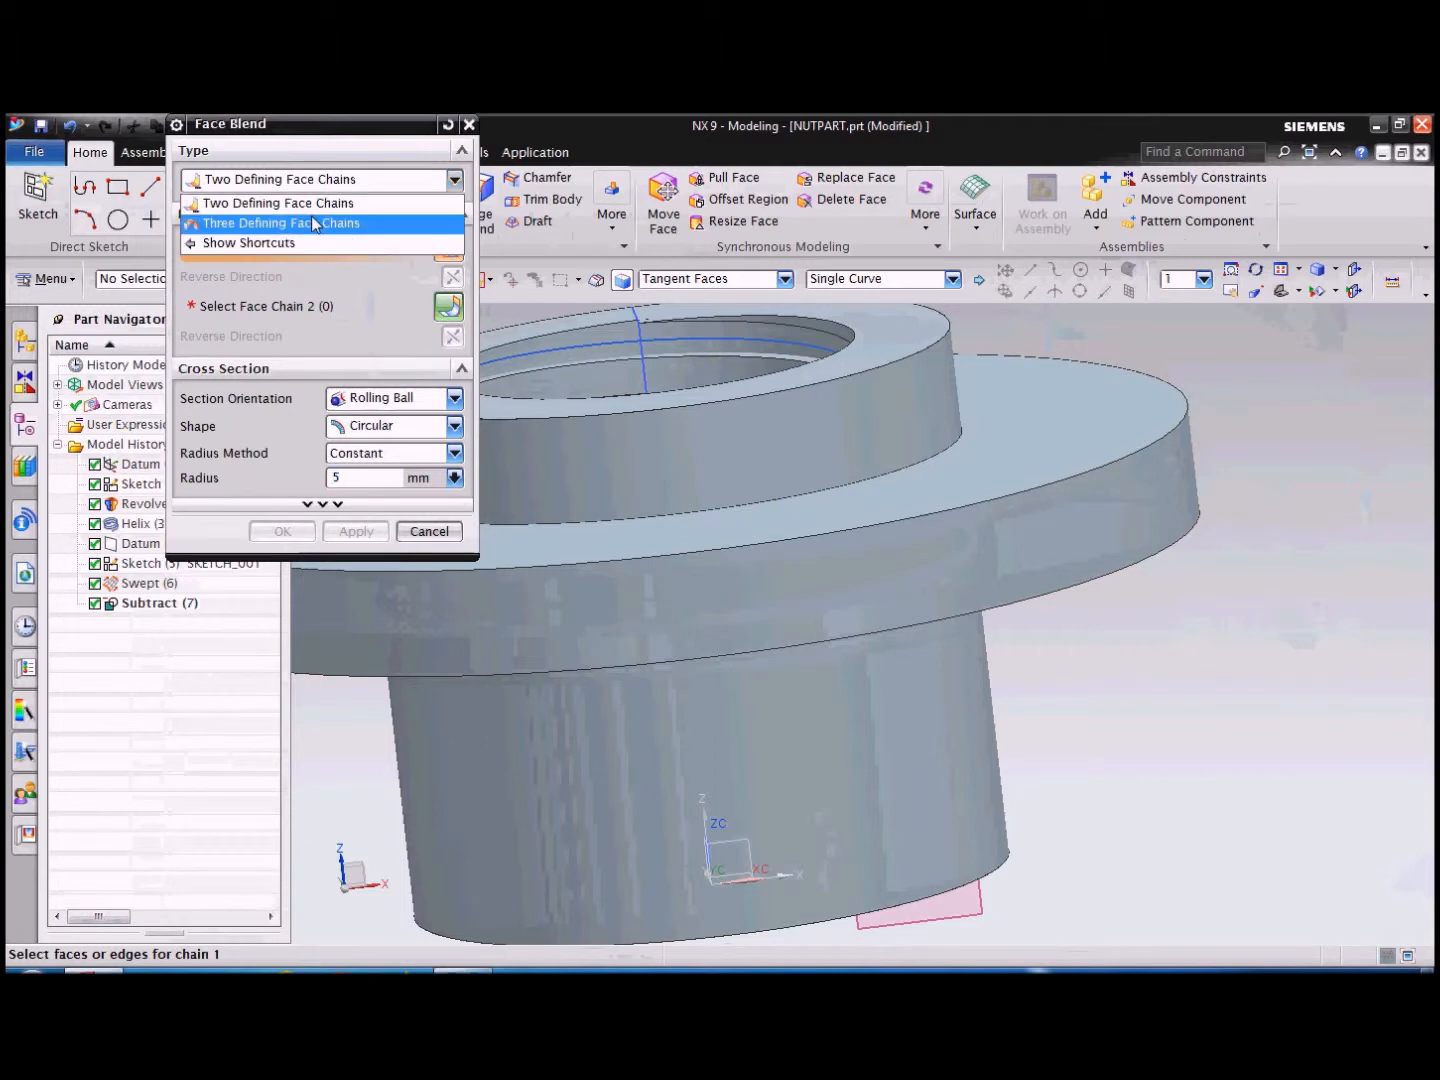
left_click(306, 224)
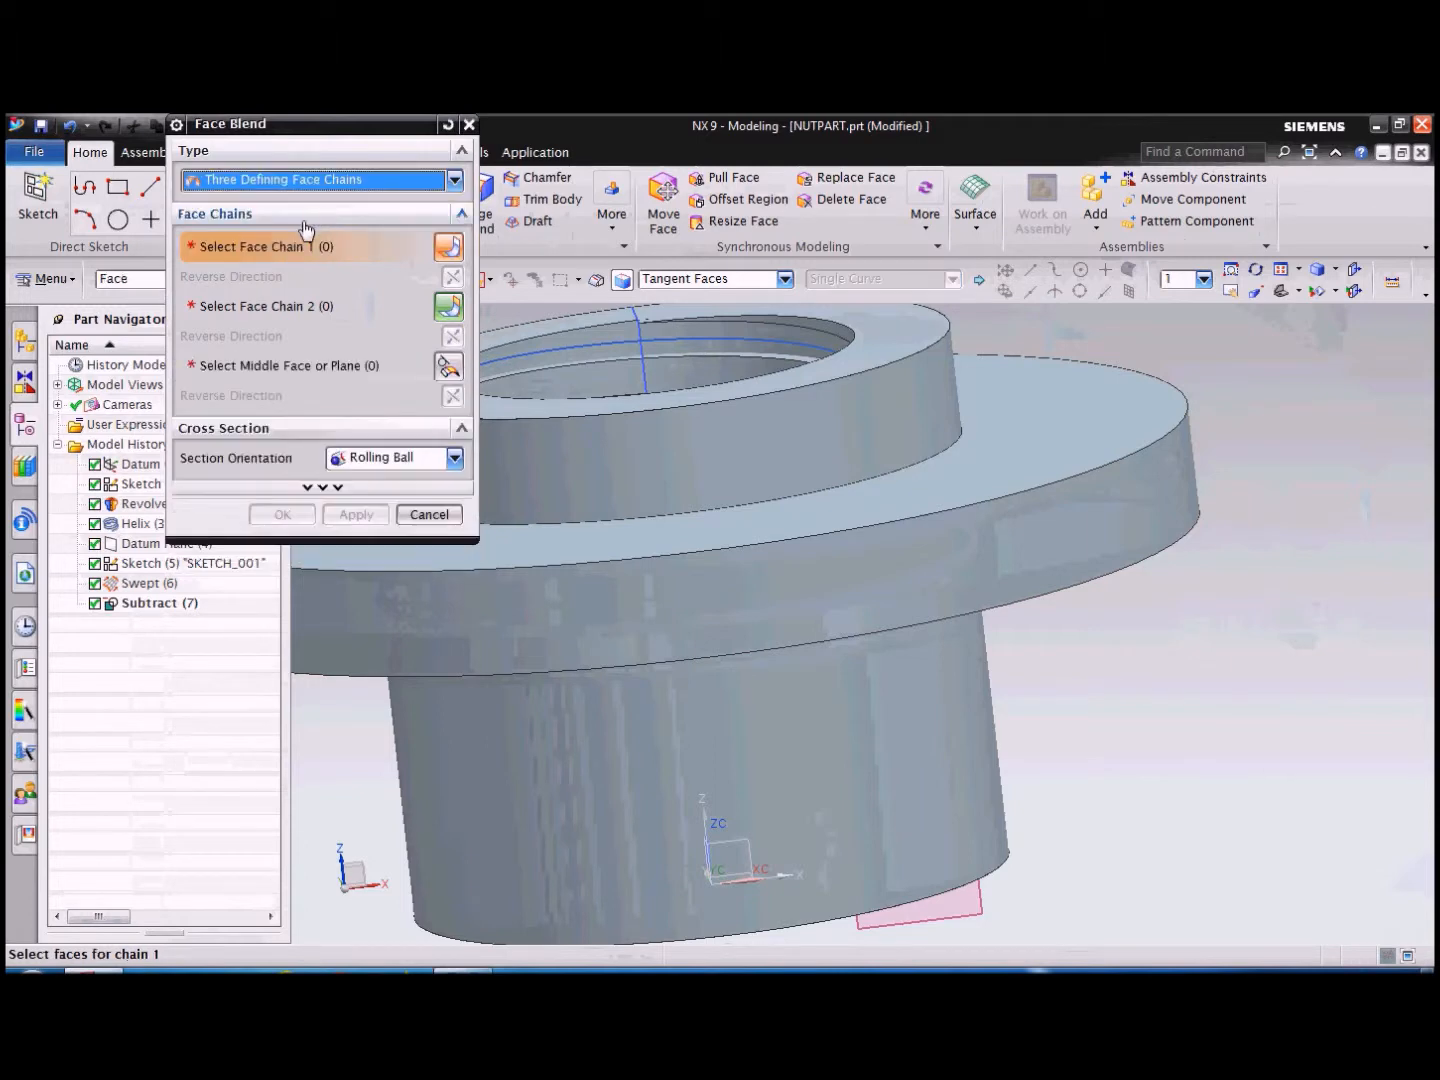
left_click(1093, 423)
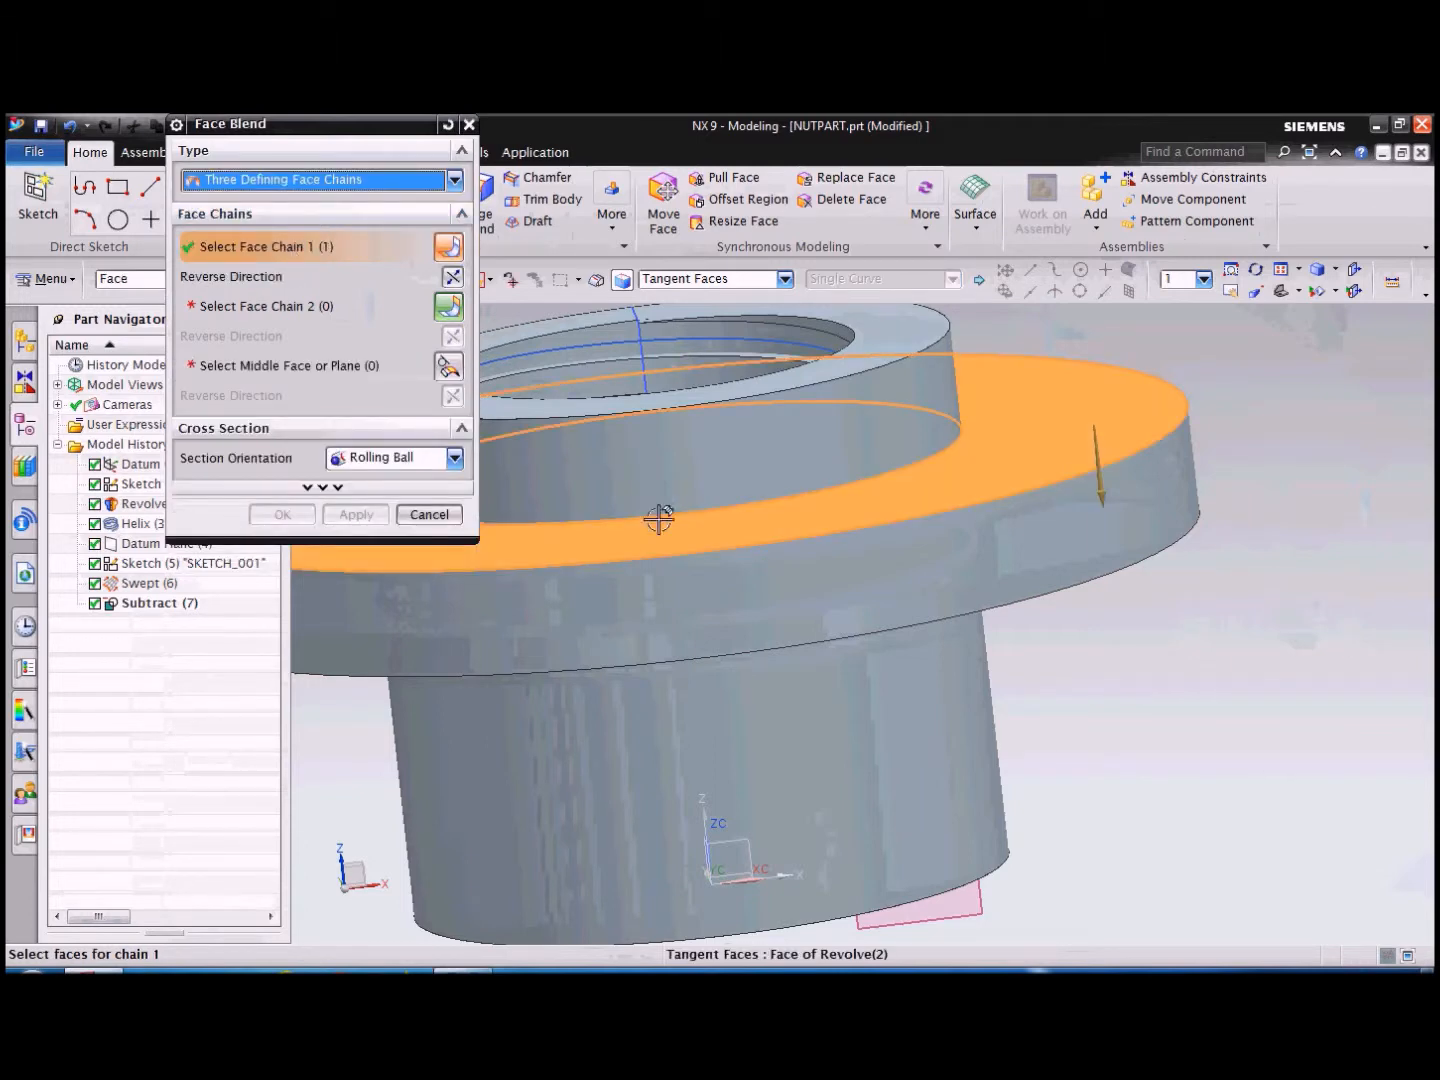
left_click(318, 305)
middle_click_drag(1303, 671, 1096, 685)
left_click(1151, 509)
left_click(345, 368)
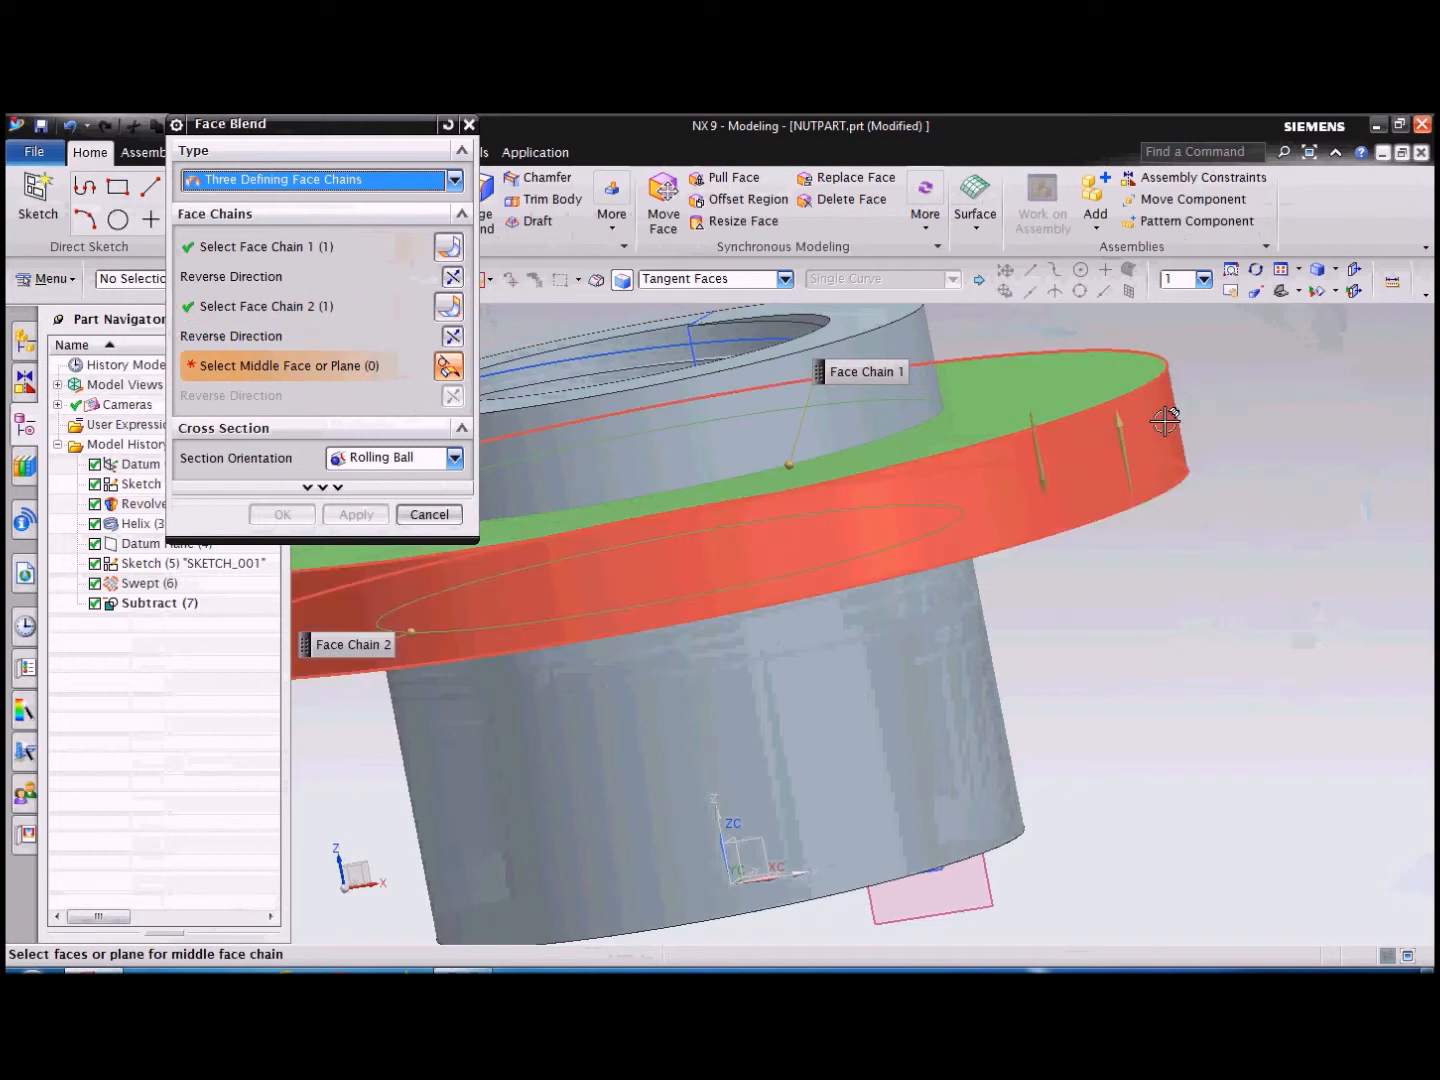
left_click(1165, 426)
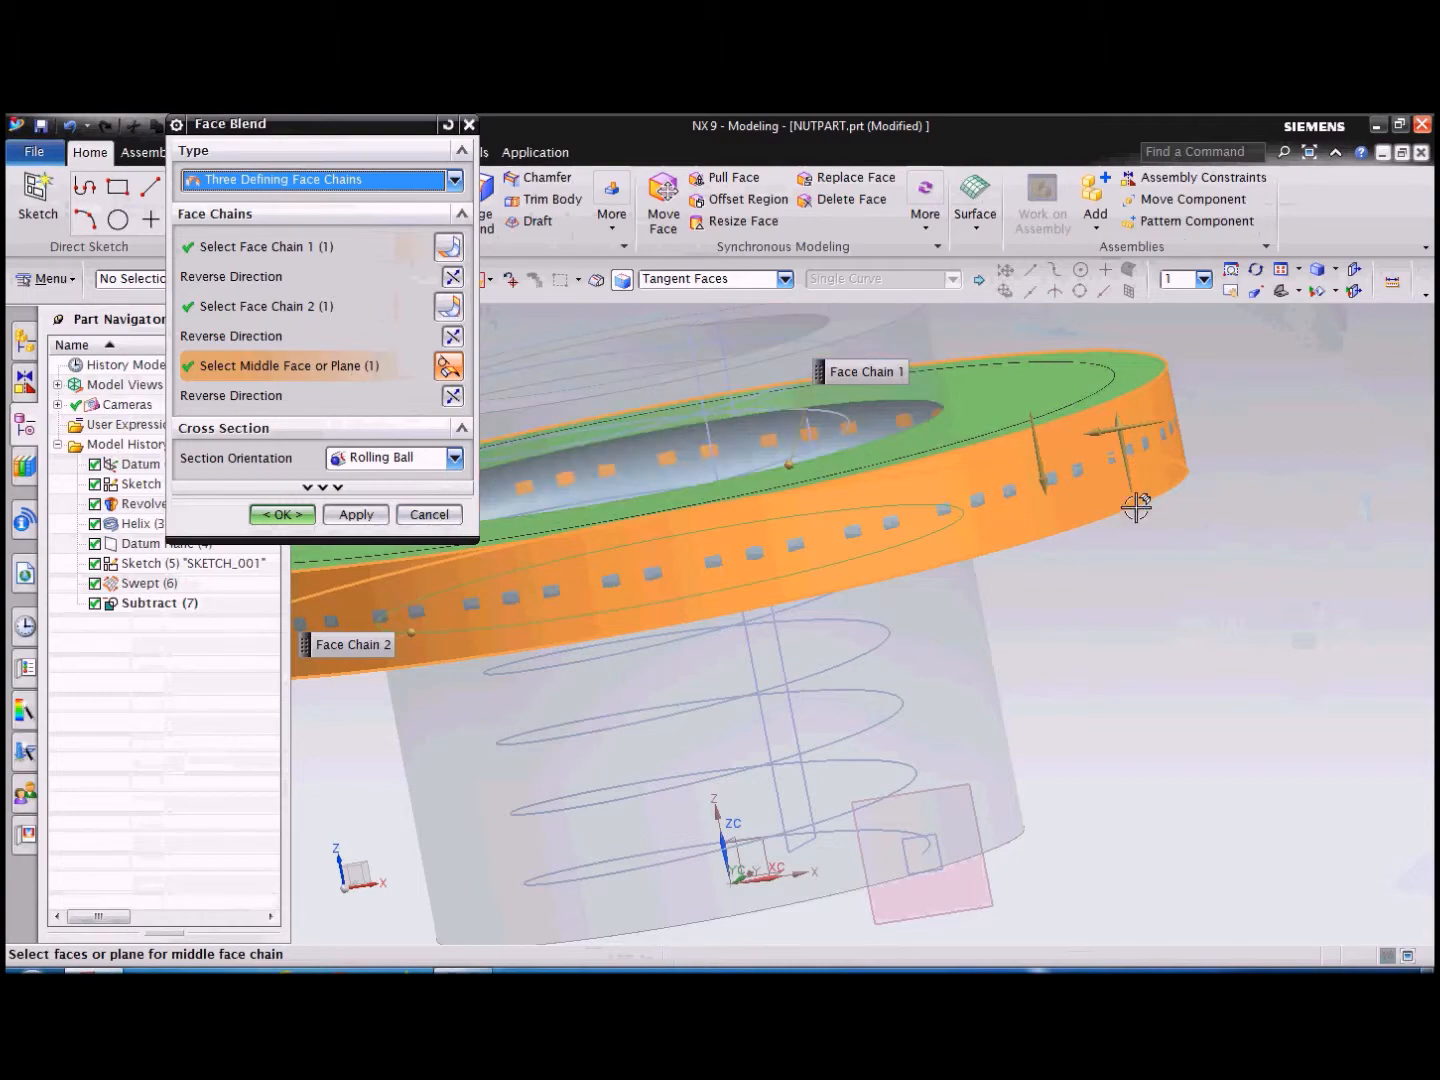
Review the face blend's Trim and Sew Options and its settings, and cancel the blend.
mouse_move(1227, 493)
middle_mouse_down()
mouse_move(1229, 447)
mouse_move(1246, 498)
mouse_move(1232, 505)
middle_mouse_up()
left_click(321, 488)
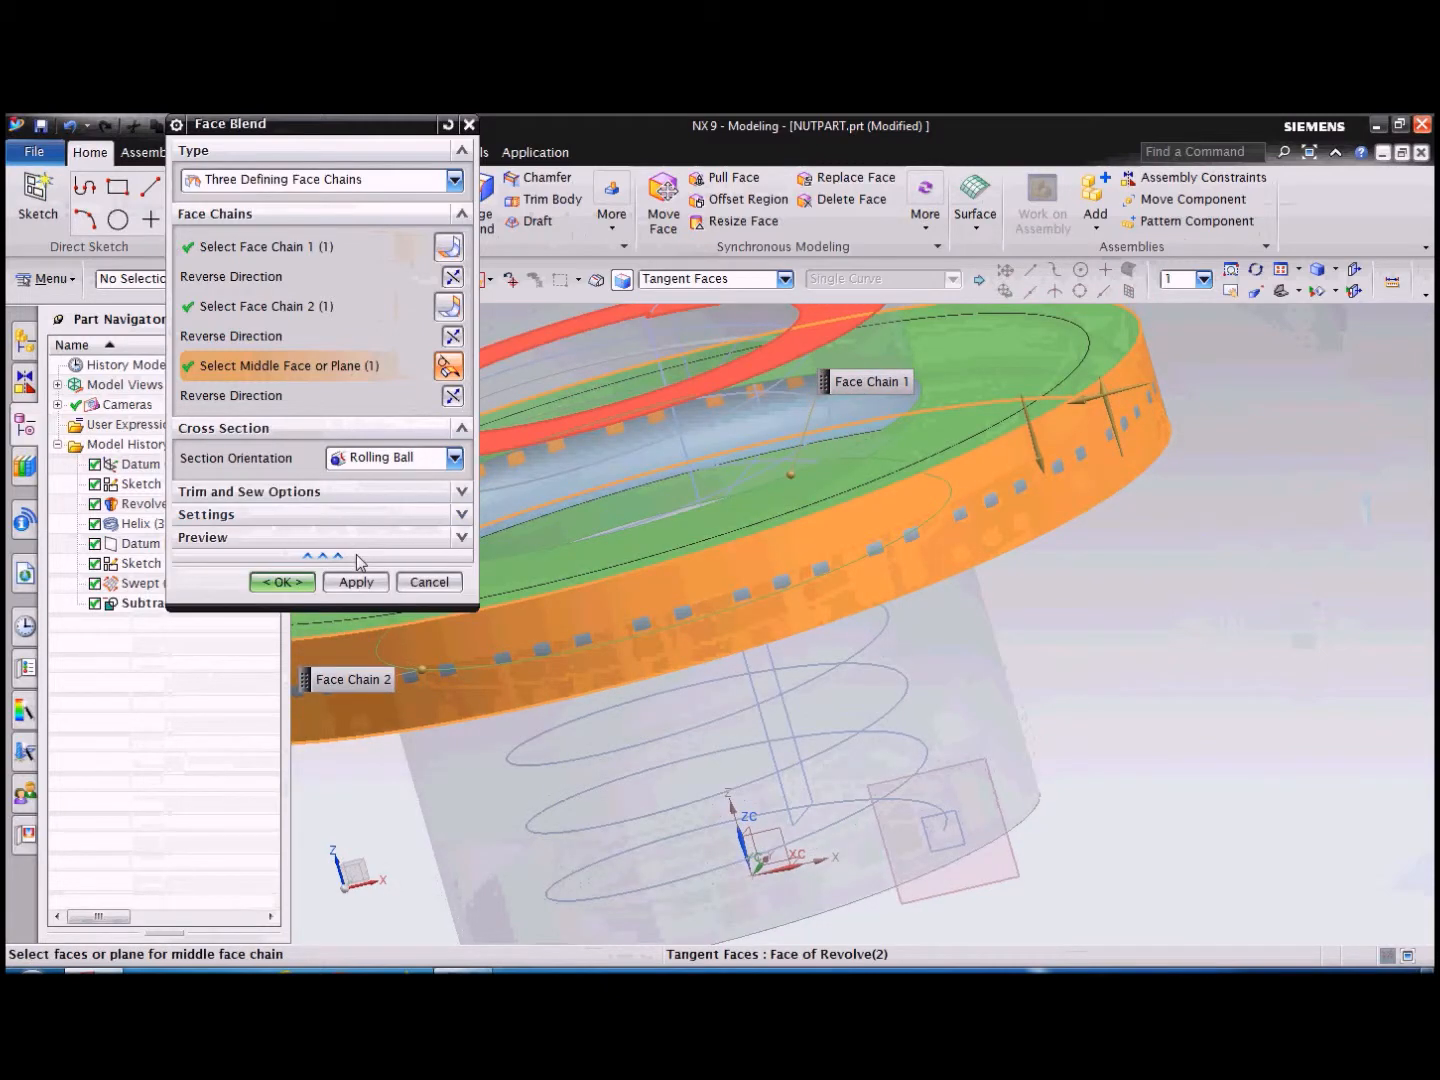
left_click(356, 493)
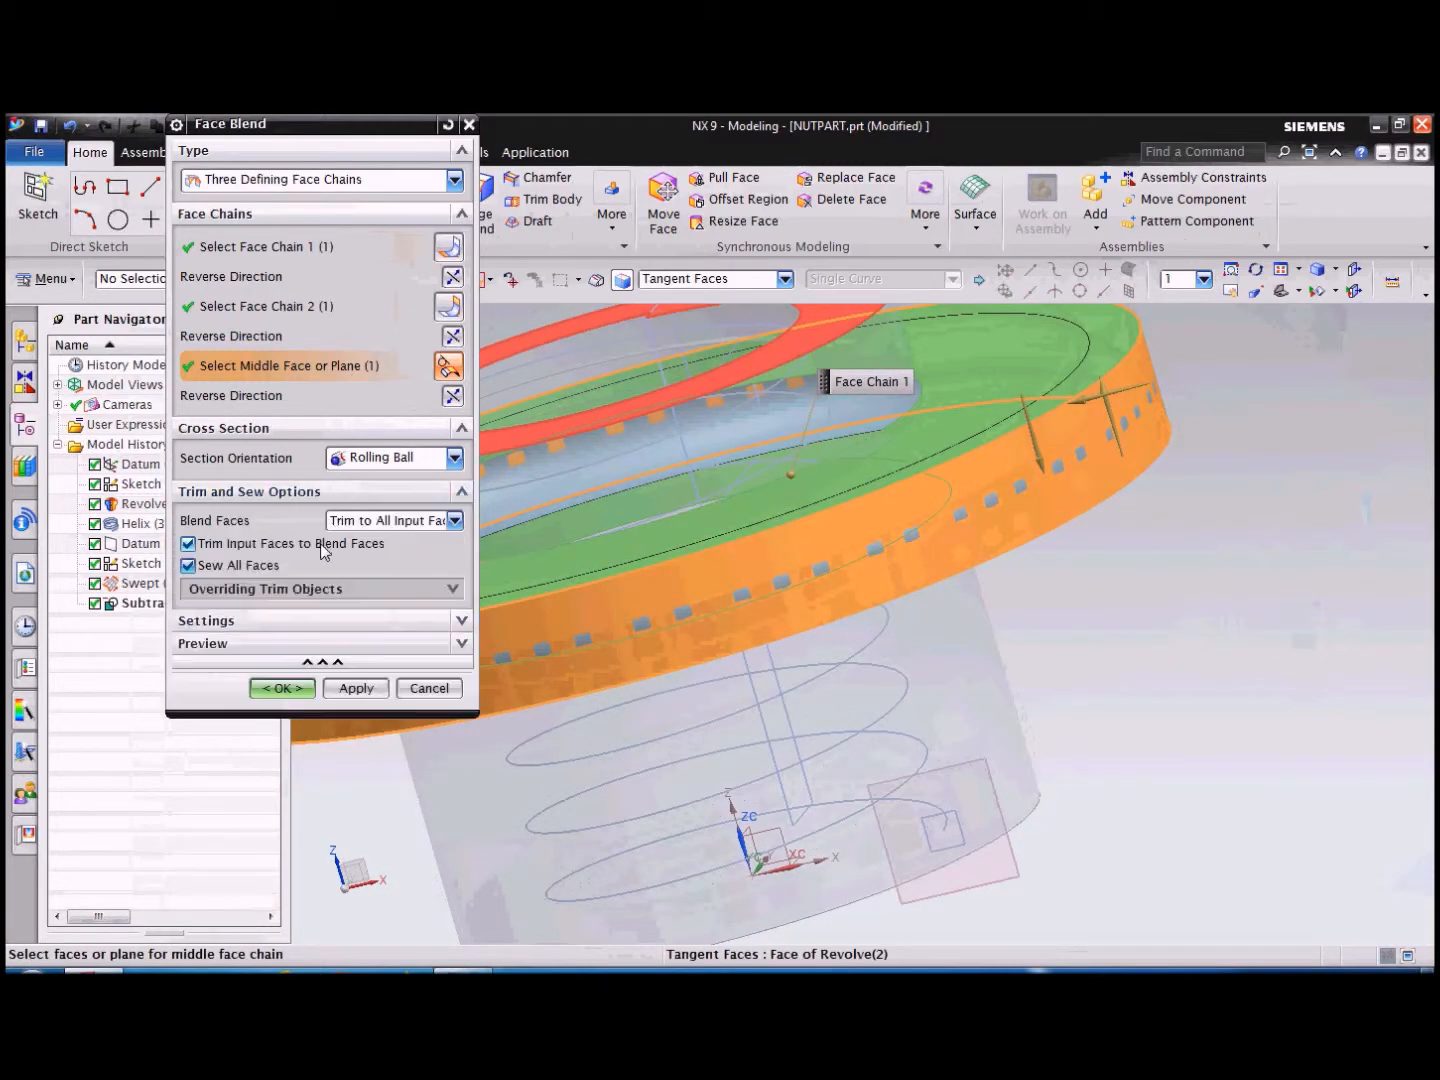
left_click(341, 622)
left_click(429, 770)
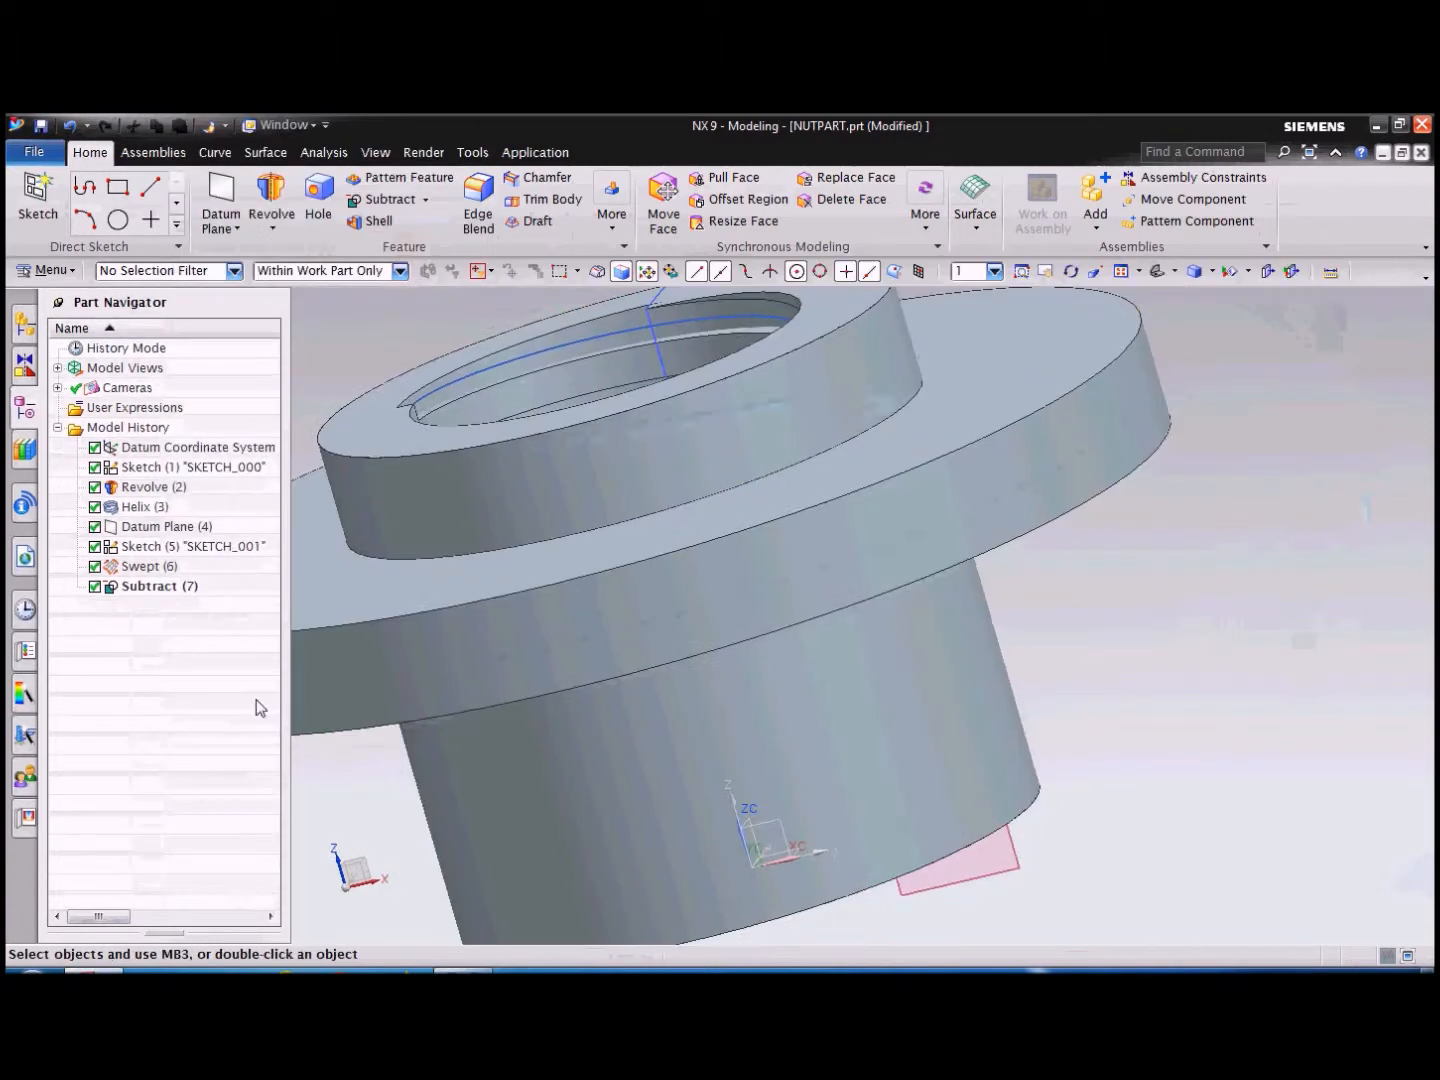
Round the flange's upper and lower outer edges with a 4.5 mm circular Edge Blend.
left_click(478, 213)
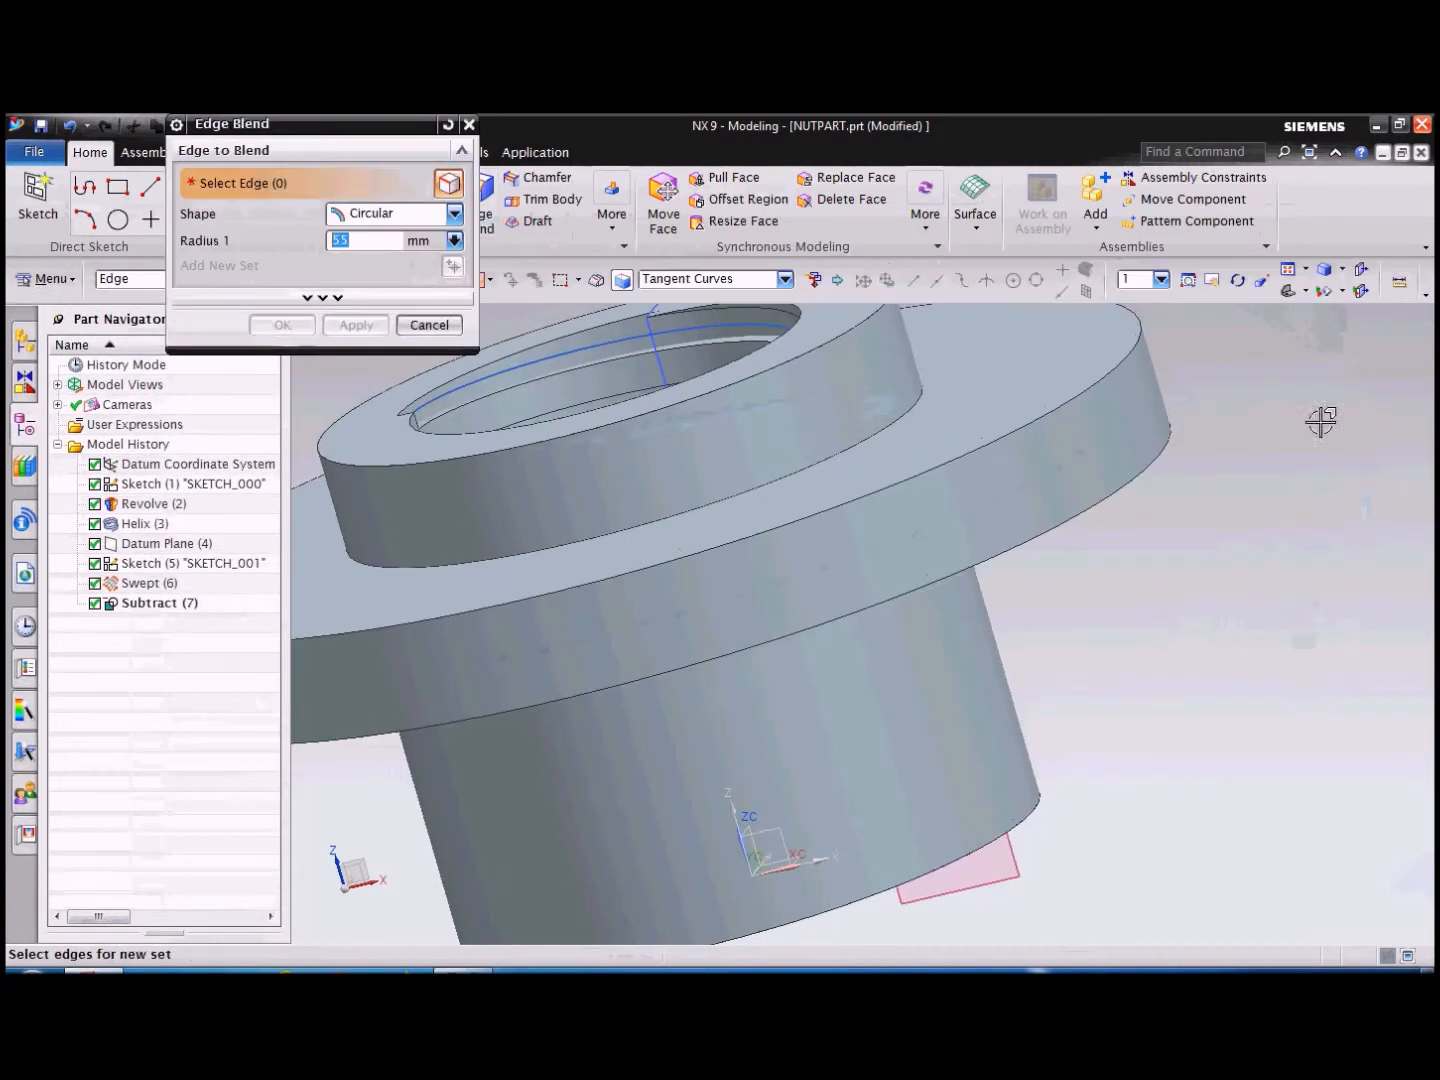
left_click(1148, 322)
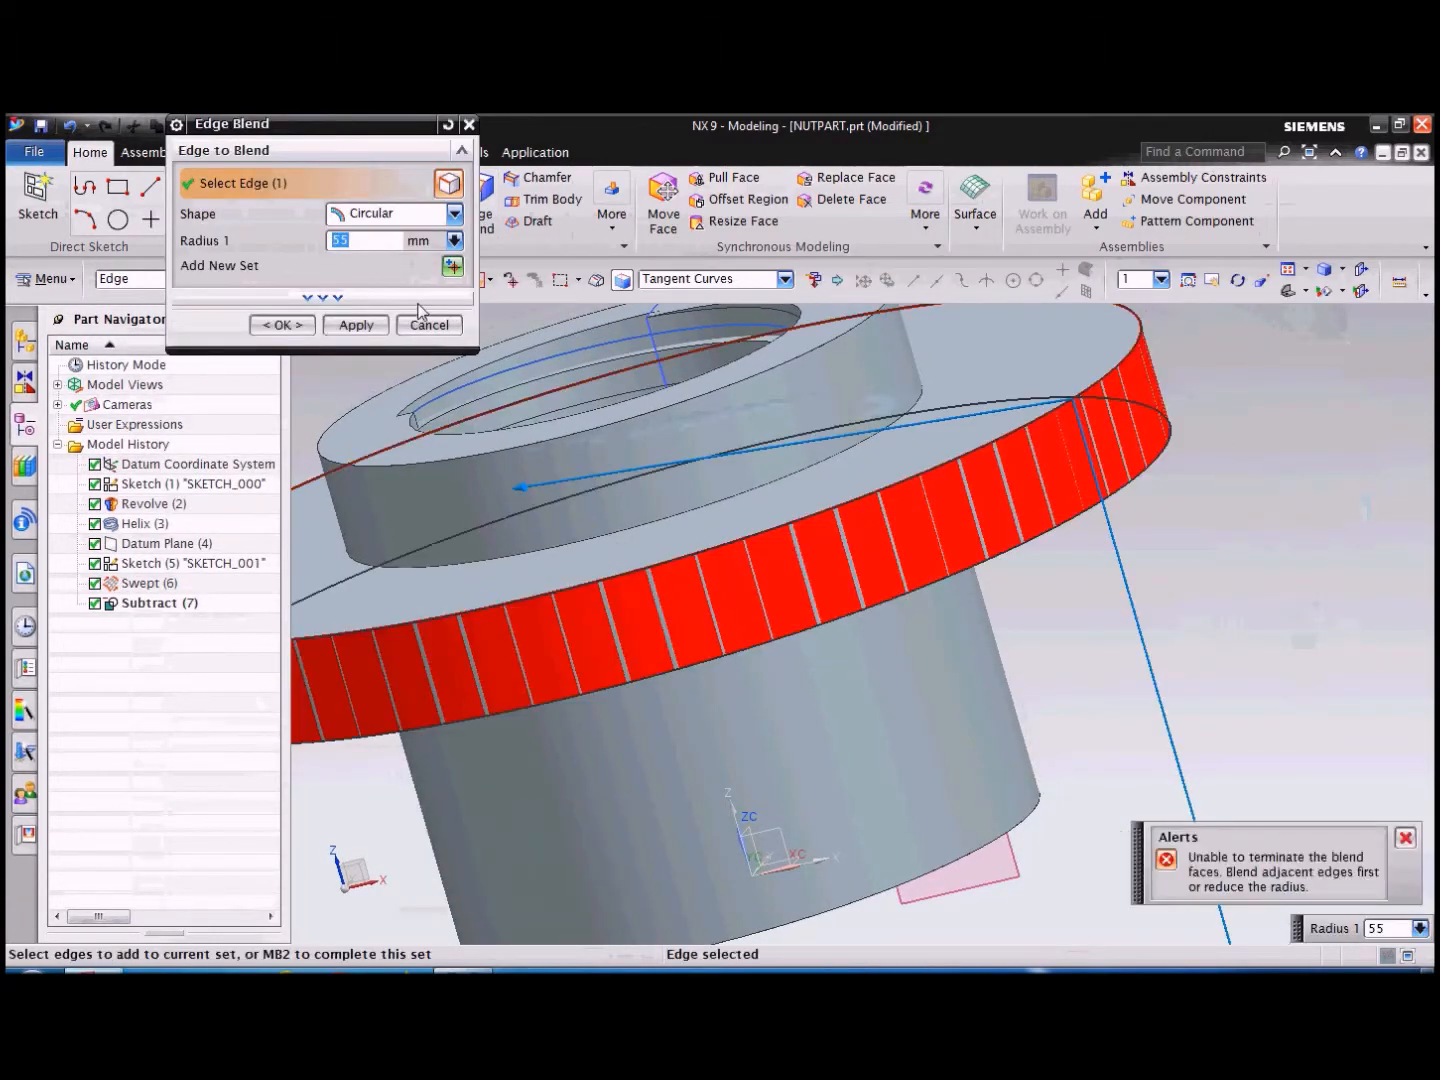
type("4.5")
key("Return")
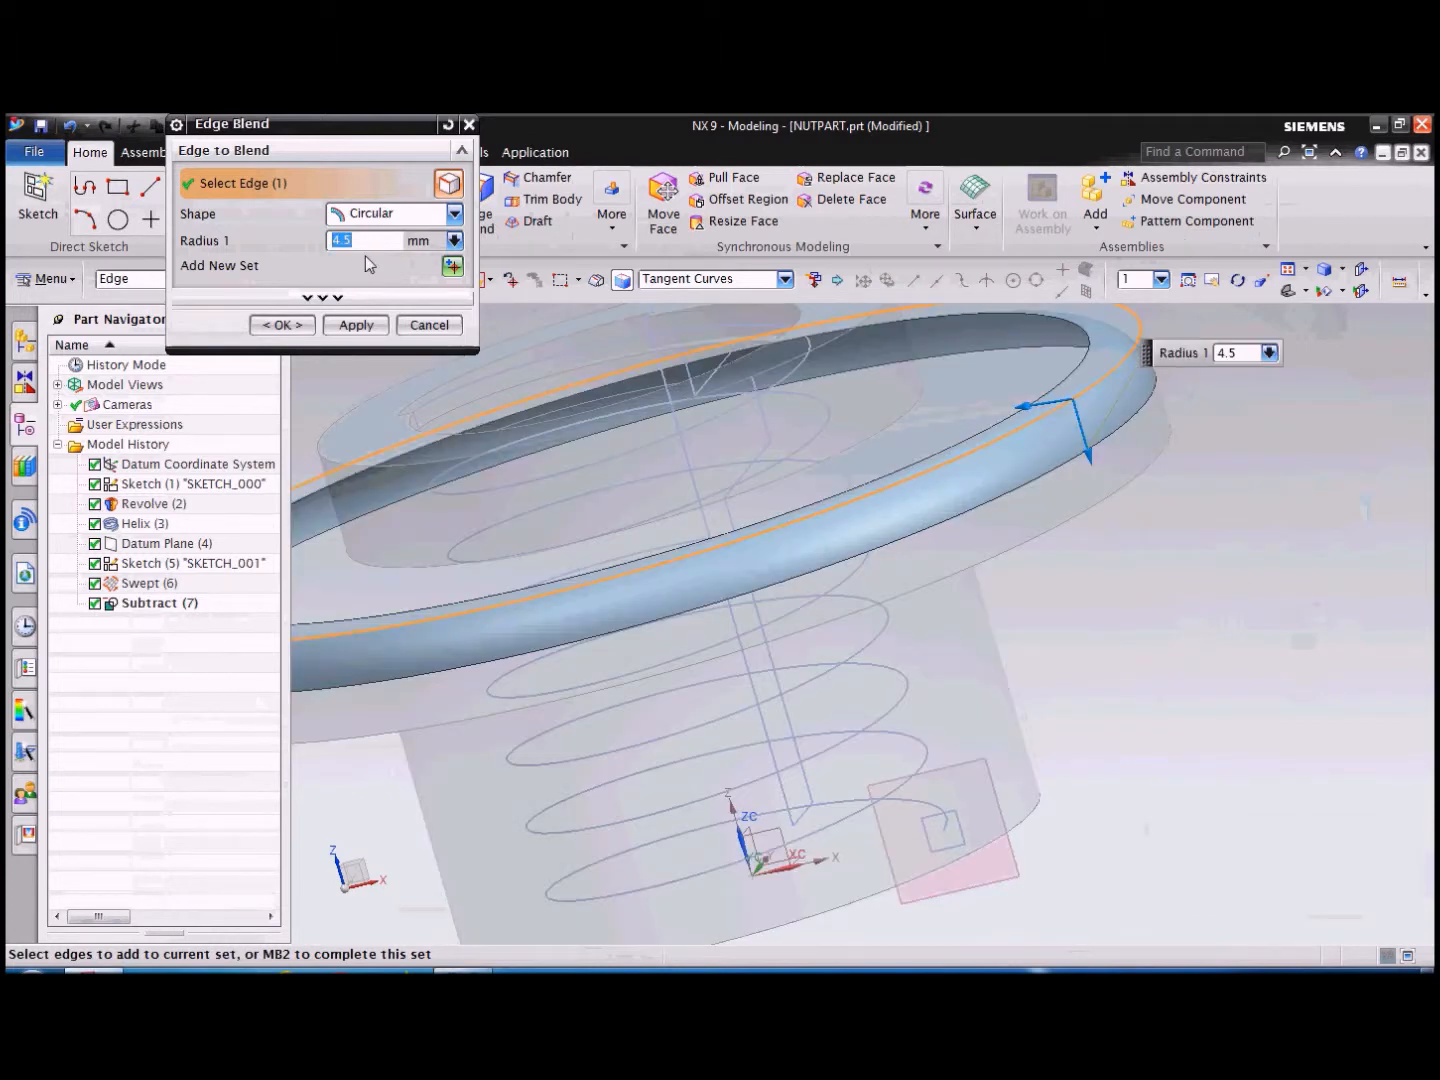
left_click(1103, 508)
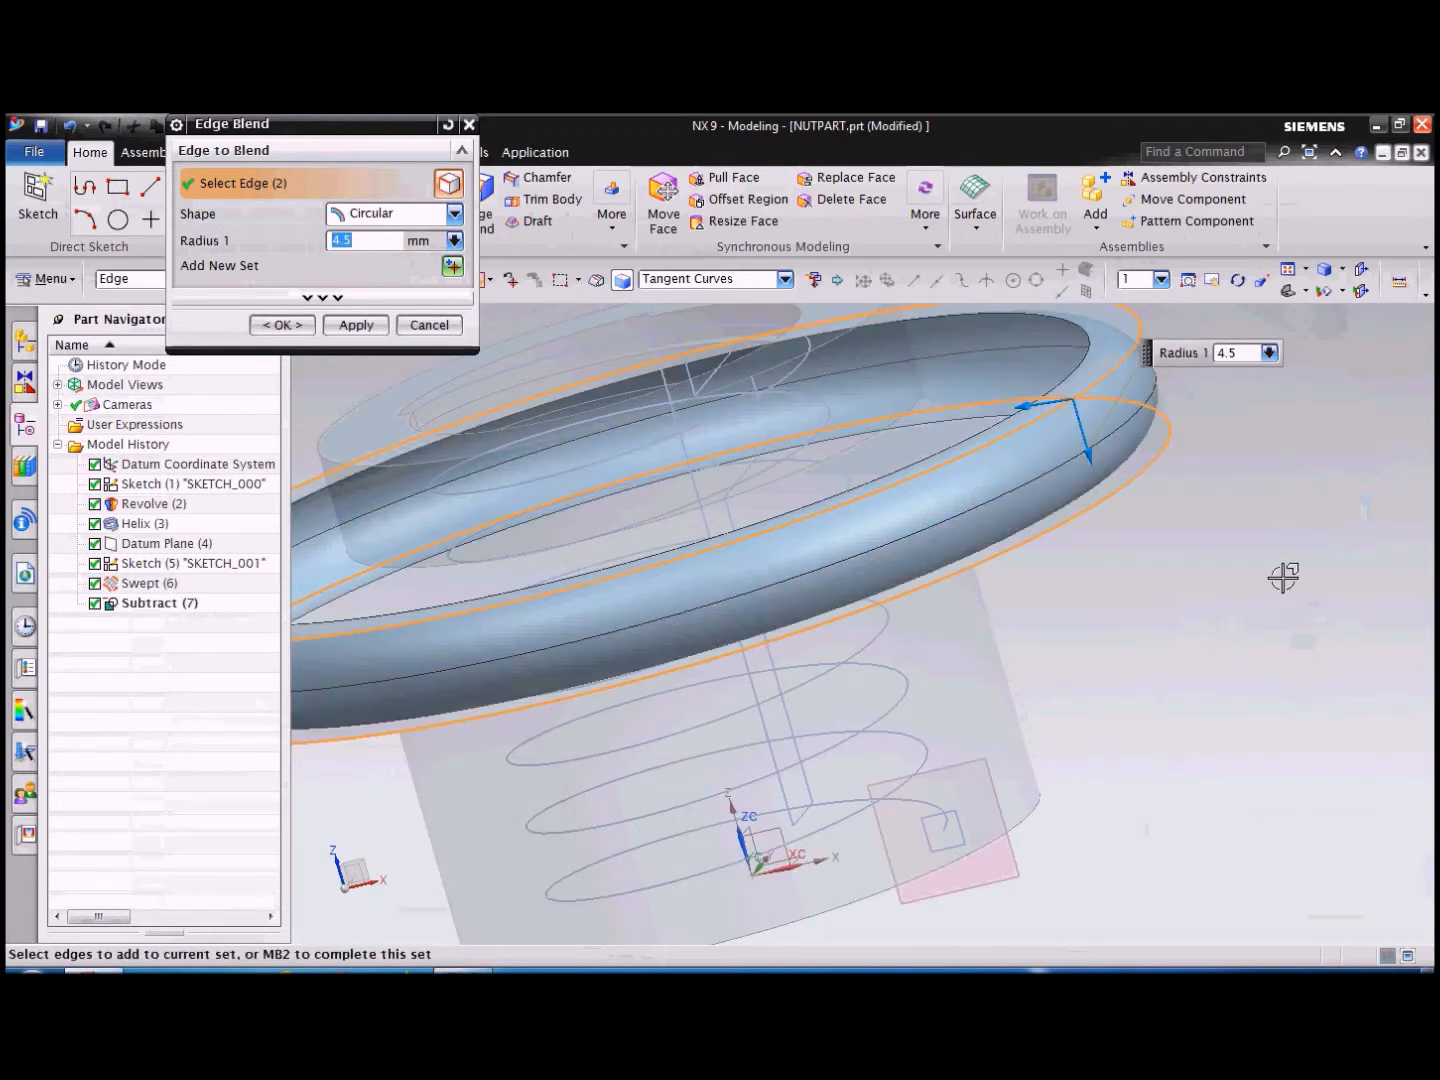
left_click(282, 325)
Examine the blended flange rim and the start of the internal thread at the nut's upper opening.
scroll(1074, 534, "down", 4)
middle_click_drag(1075, 534, 1085, 633)
scroll(1106, 461, "up", 5)
scroll(1105, 461, "down", 5)
scroll(776, 399, "up", 6)
scroll(695, 360, "down", 6)
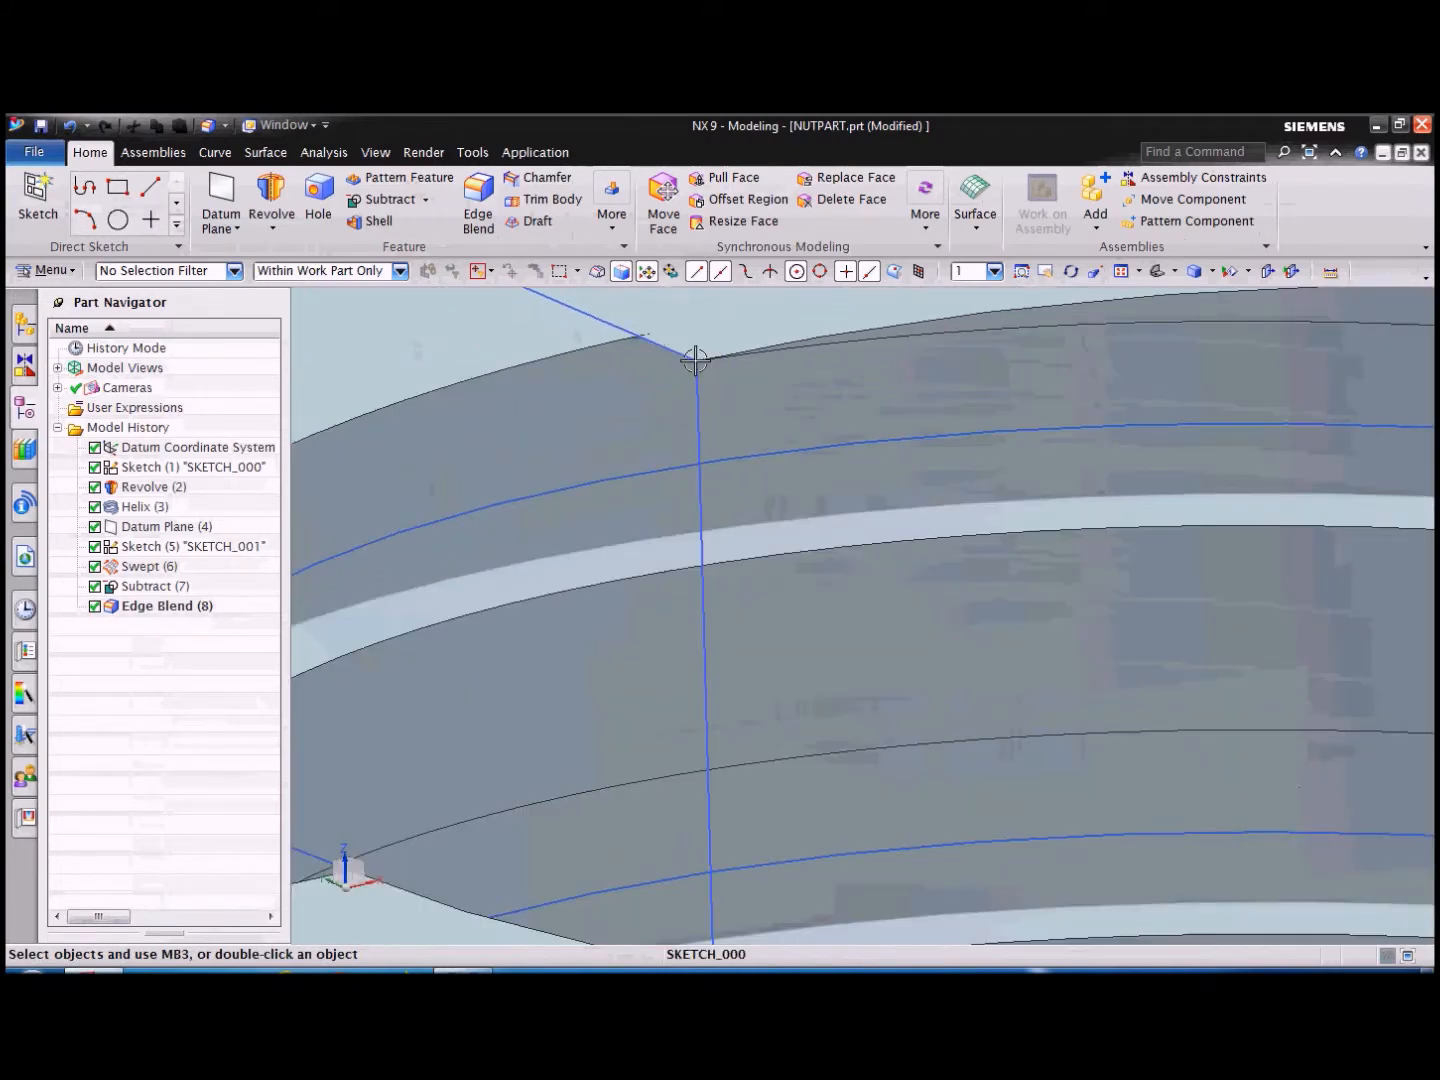
middle_click_drag(695, 354, 1251, 441)
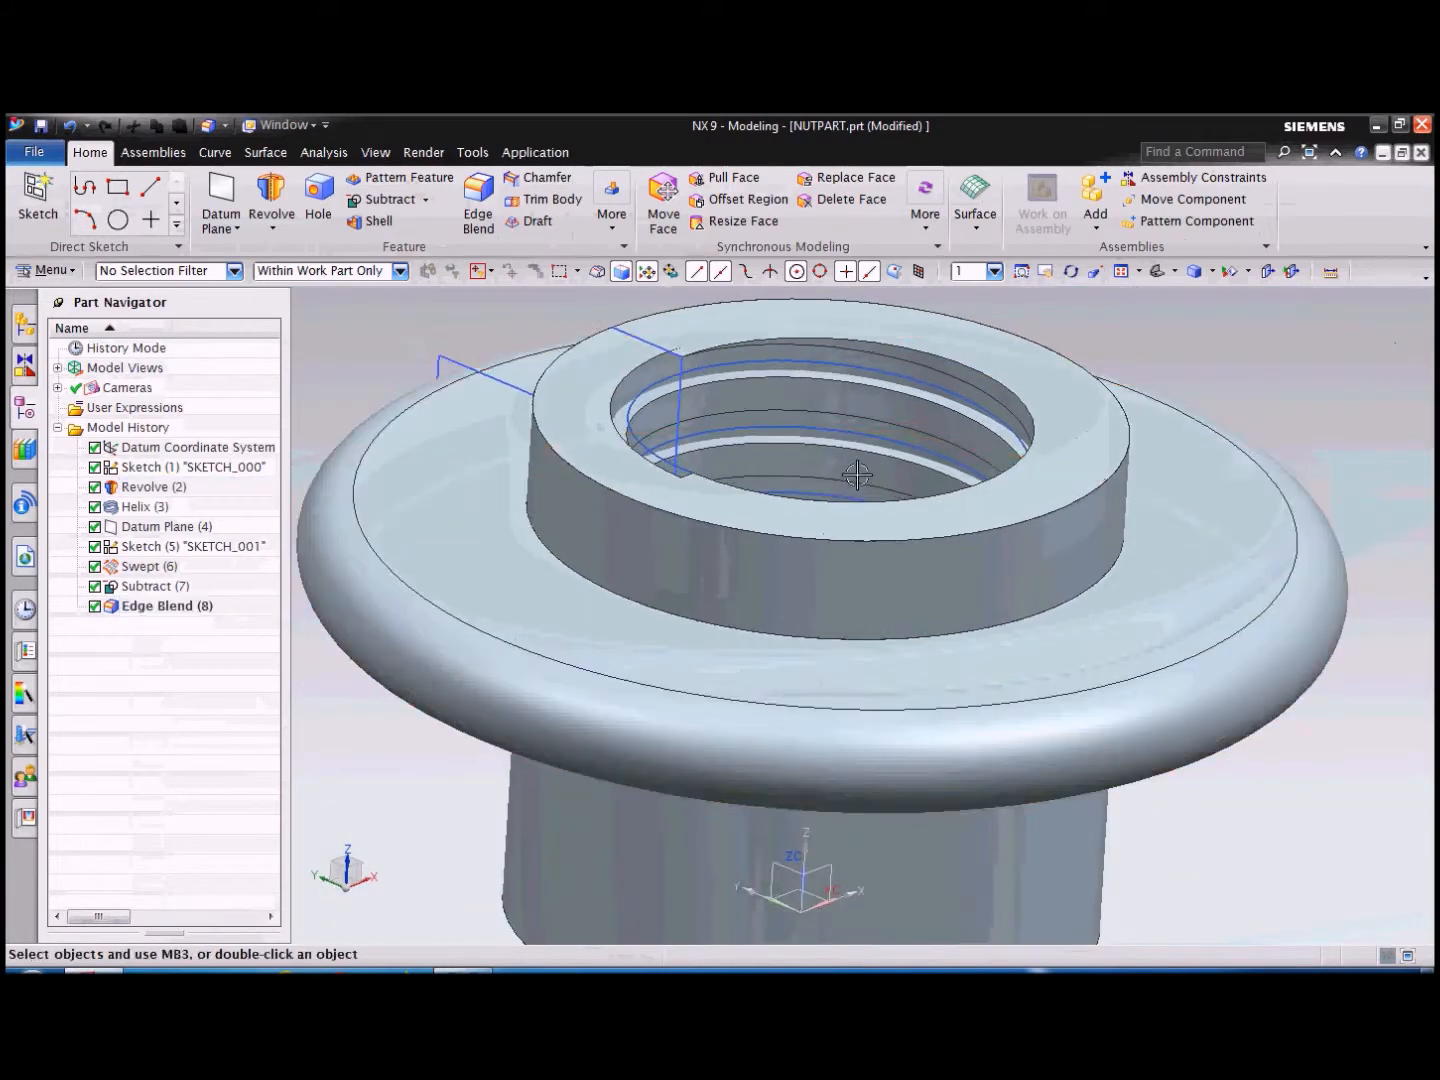
scroll(860, 475, "down", 3)
Section the nut view with one plane in Absolute orientation at zero offset, exposing the internal thread.
left_click(1266, 271)
middle_click_drag(1149, 608, 1048, 572)
scroll(821, 535, "up", 5)
scroll(820, 534, "down", 5)
middle_click_drag(1155, 679, 1047, 790)
scroll(945, 559, "up", 3)
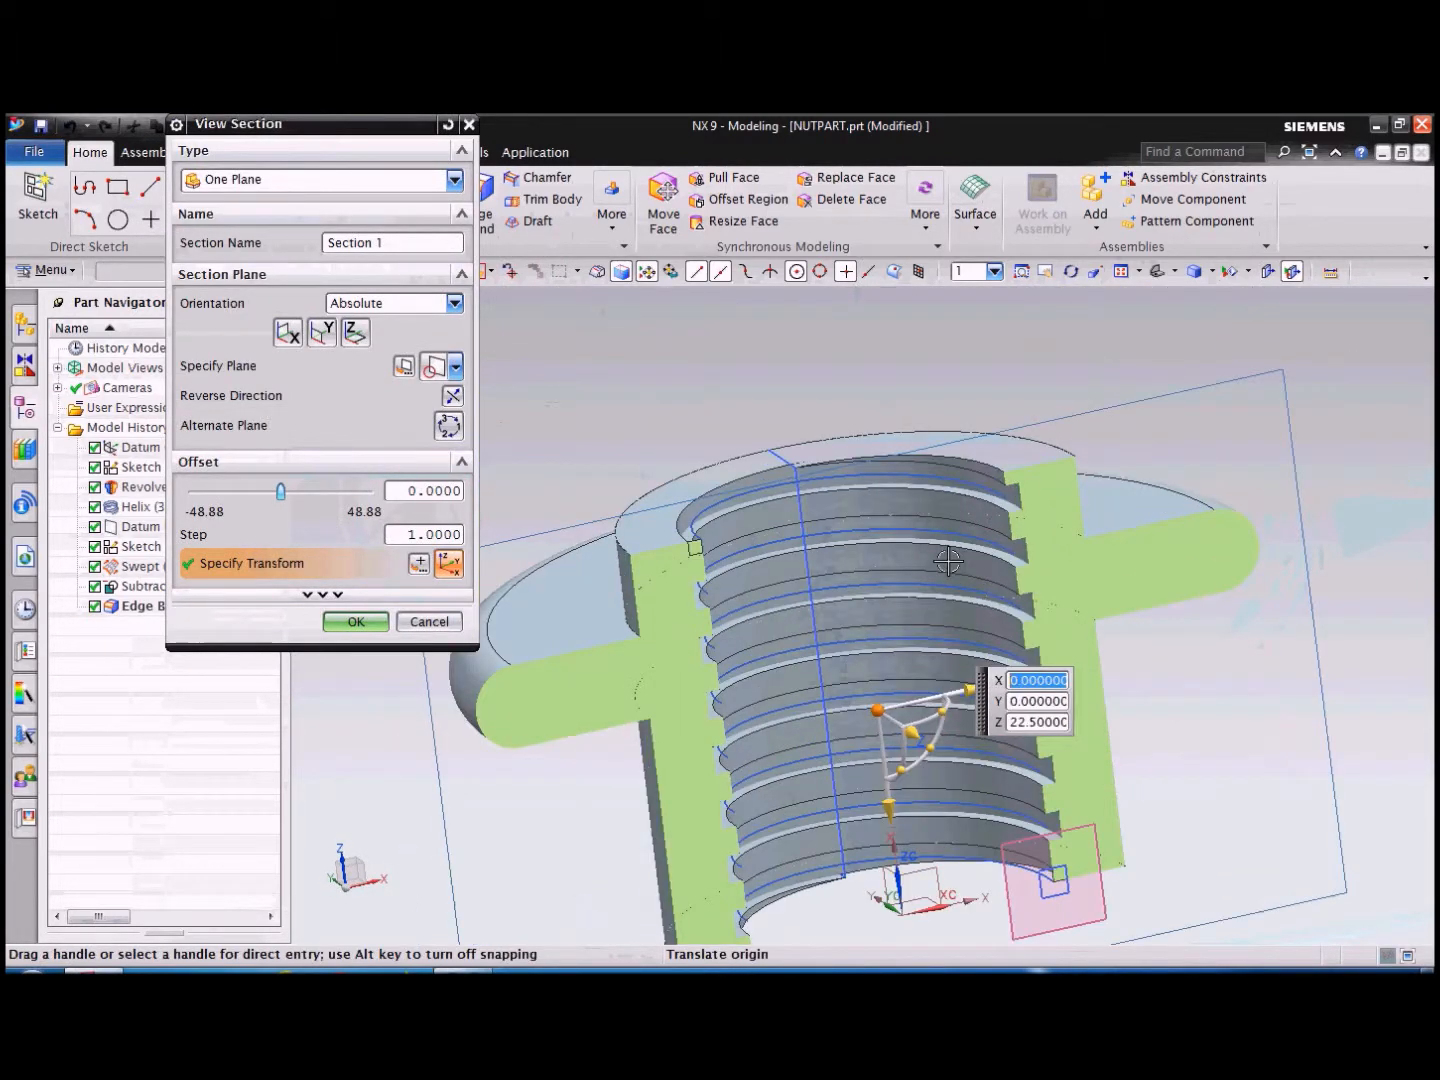
scroll(636, 363, "down", 1)
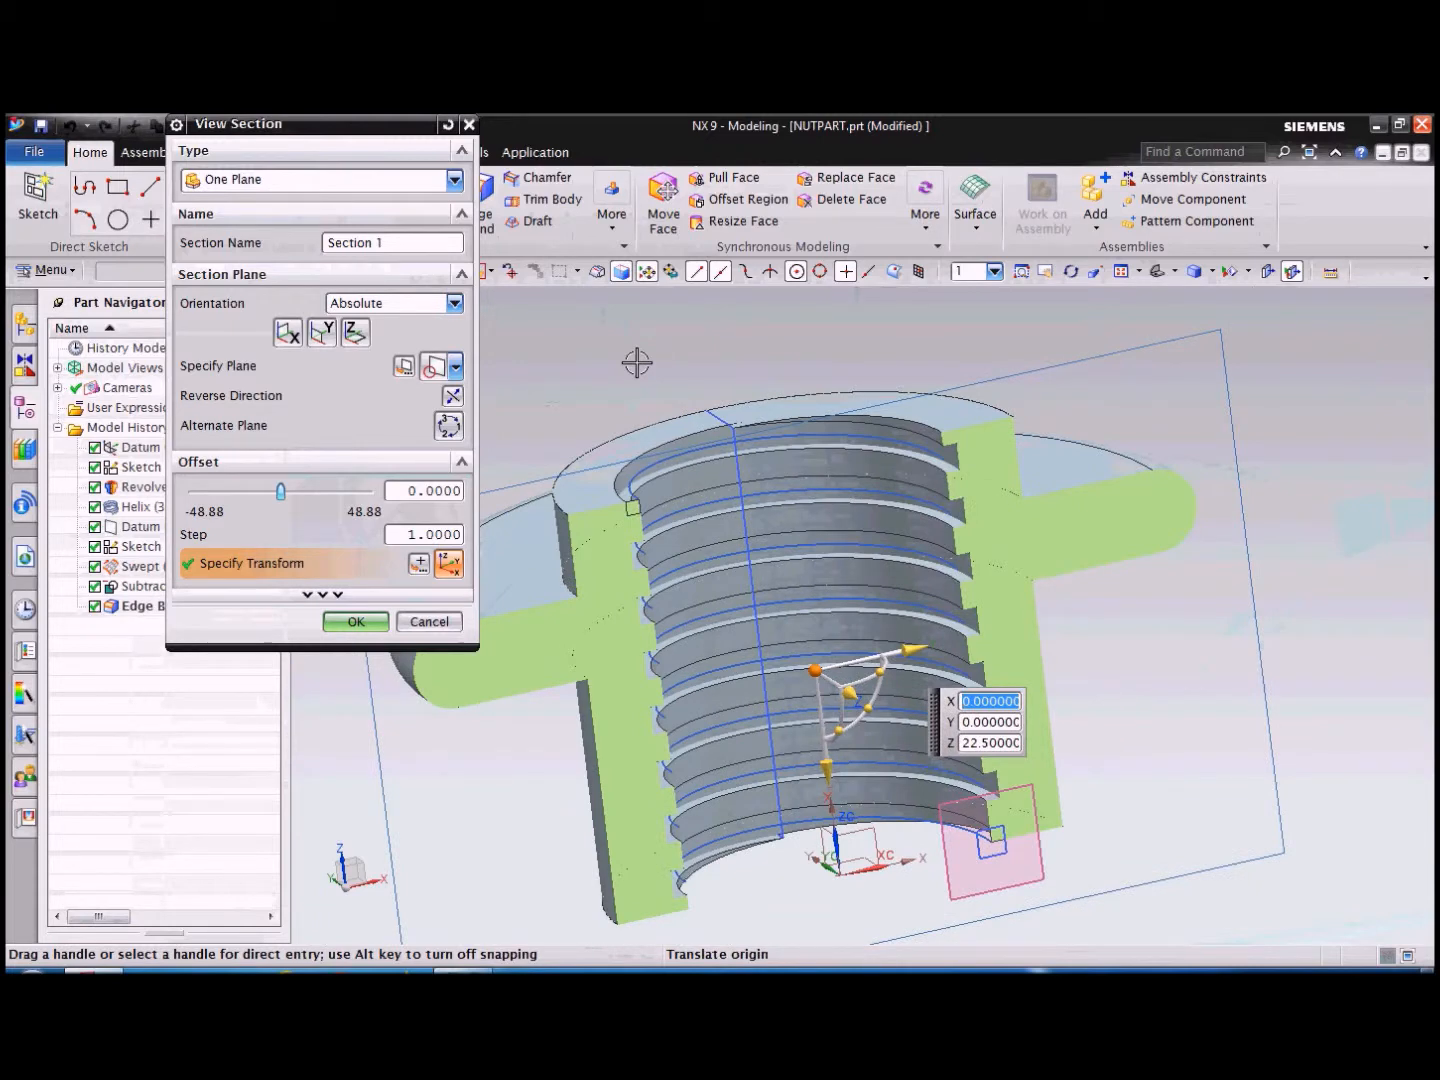
left_click(355, 621)
Save the sectioned nut part and close it.
scroll(720, 571, "up", 3)
scroll(741, 535, "down", 3)
middle_click_drag(1225, 650, 1150, 644)
scroll(1015, 590, "up", 3)
scroll(1000, 545, "down", 4)
key("ctrl+s")
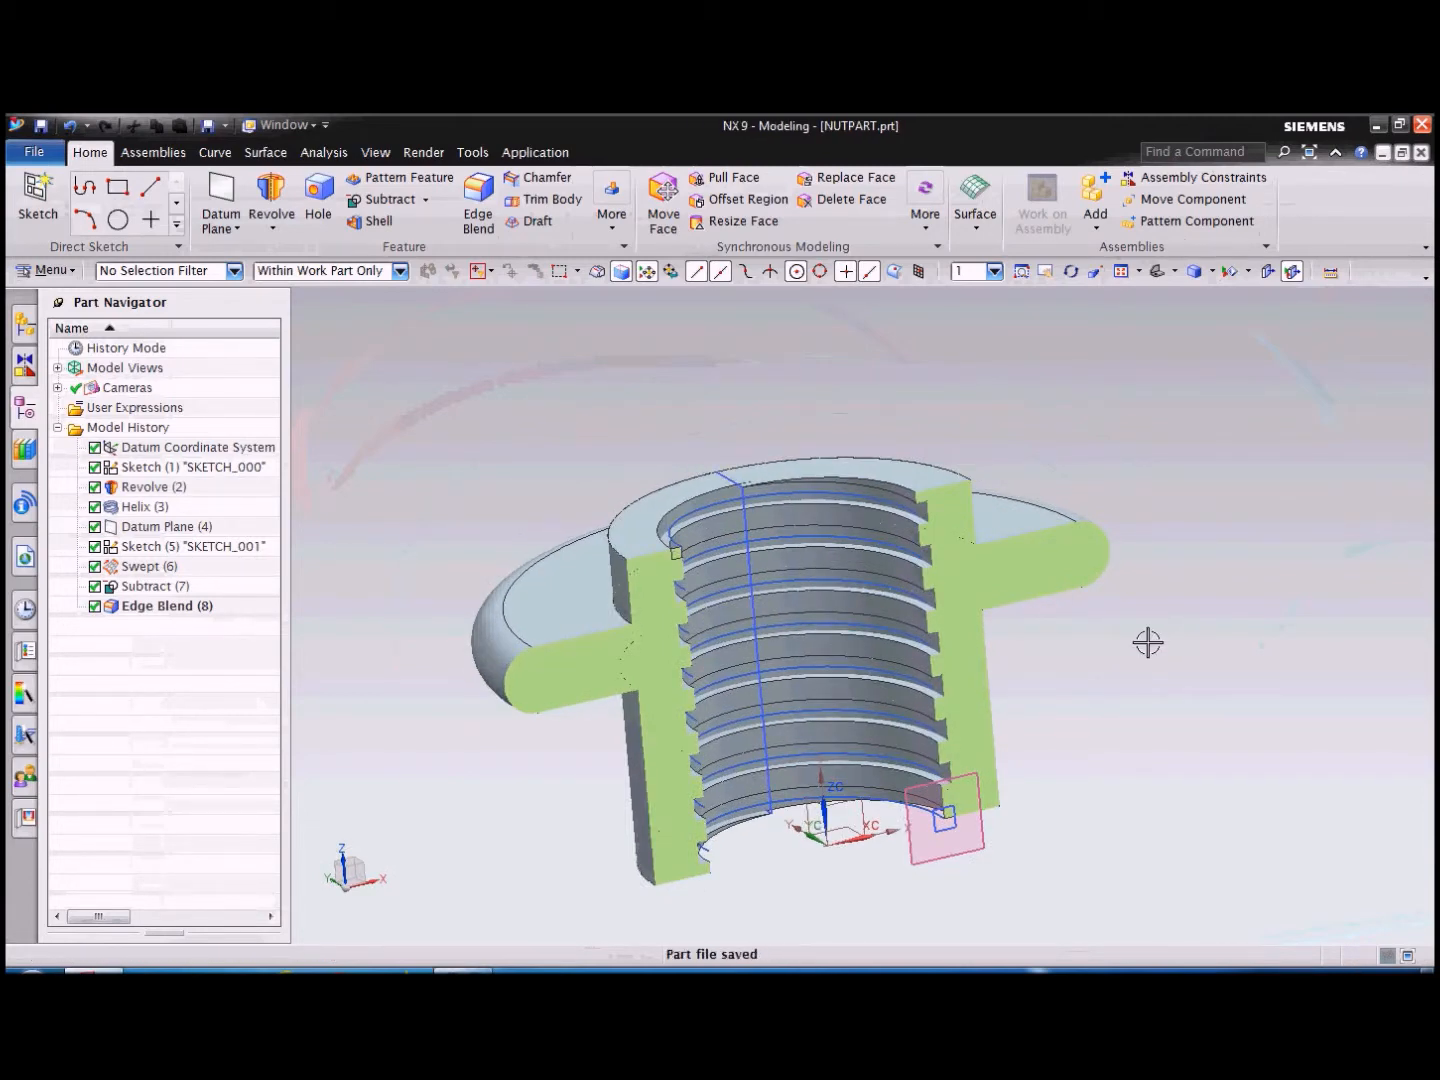
middle_click_drag(1147, 644, 1141, 656)
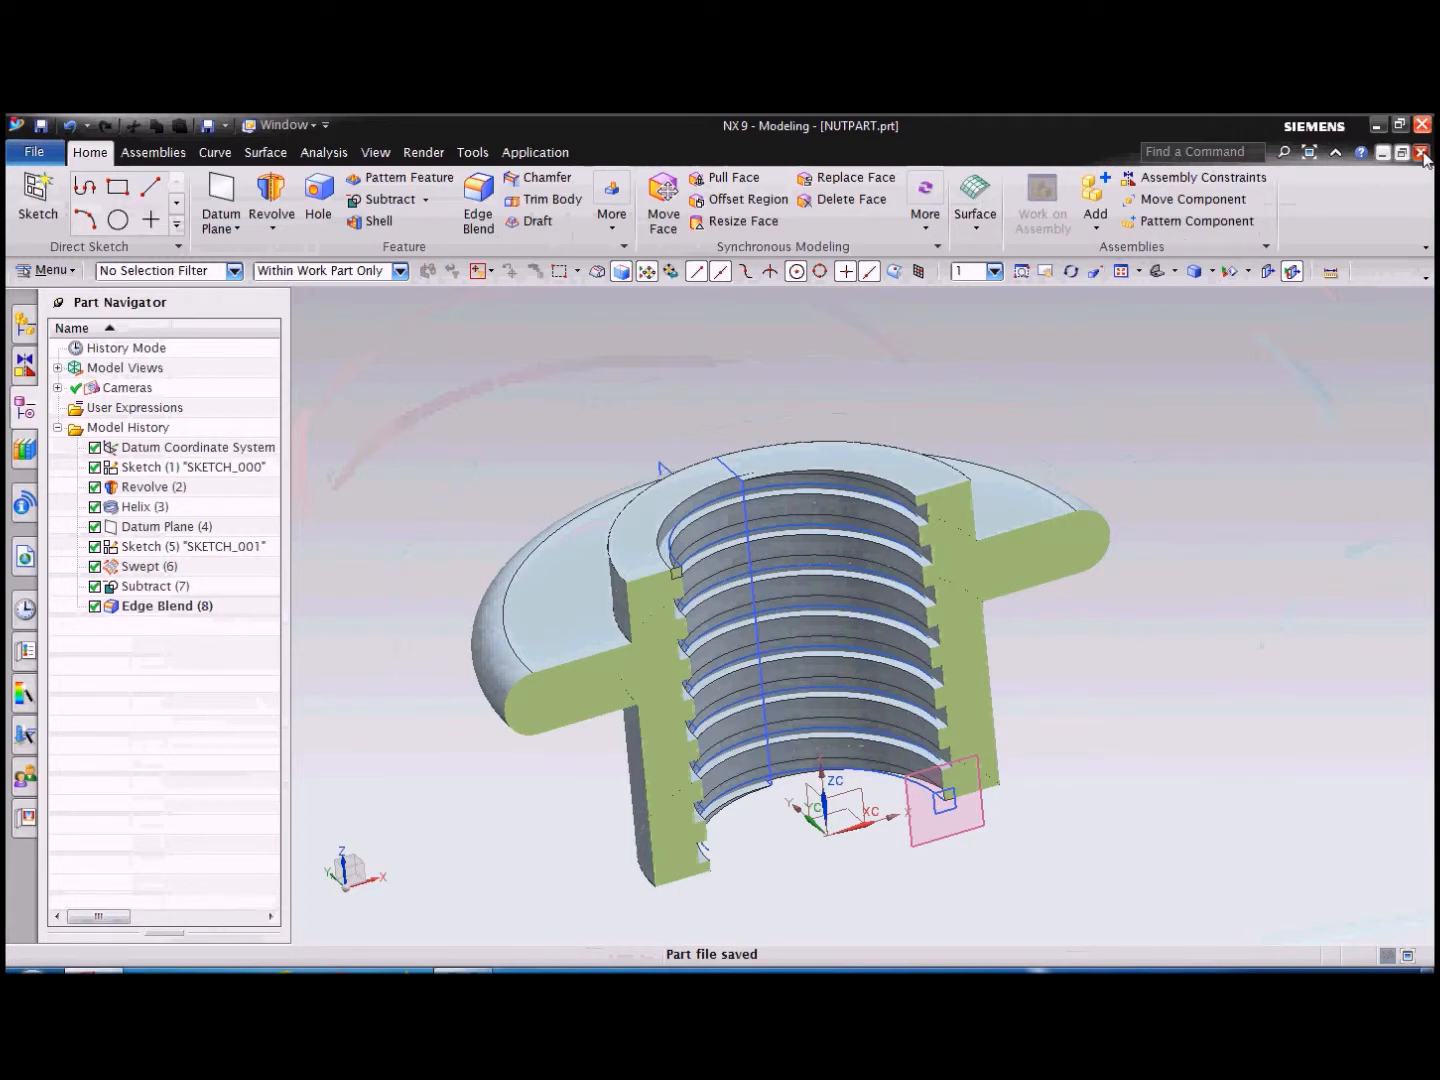
left_click(1420, 153)
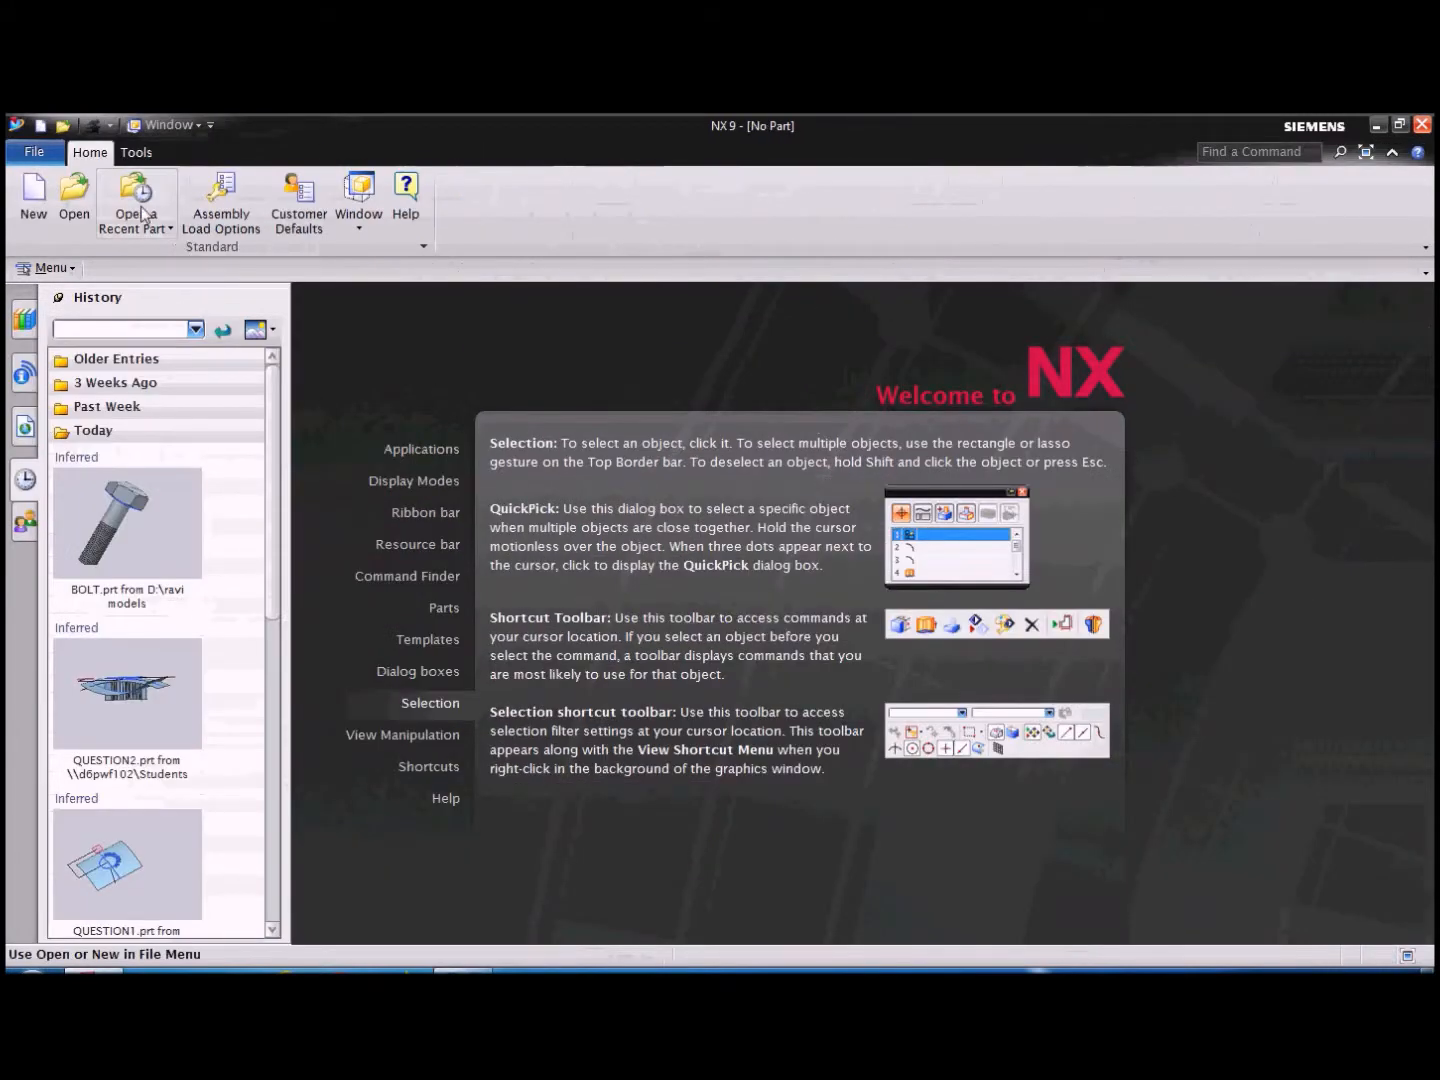